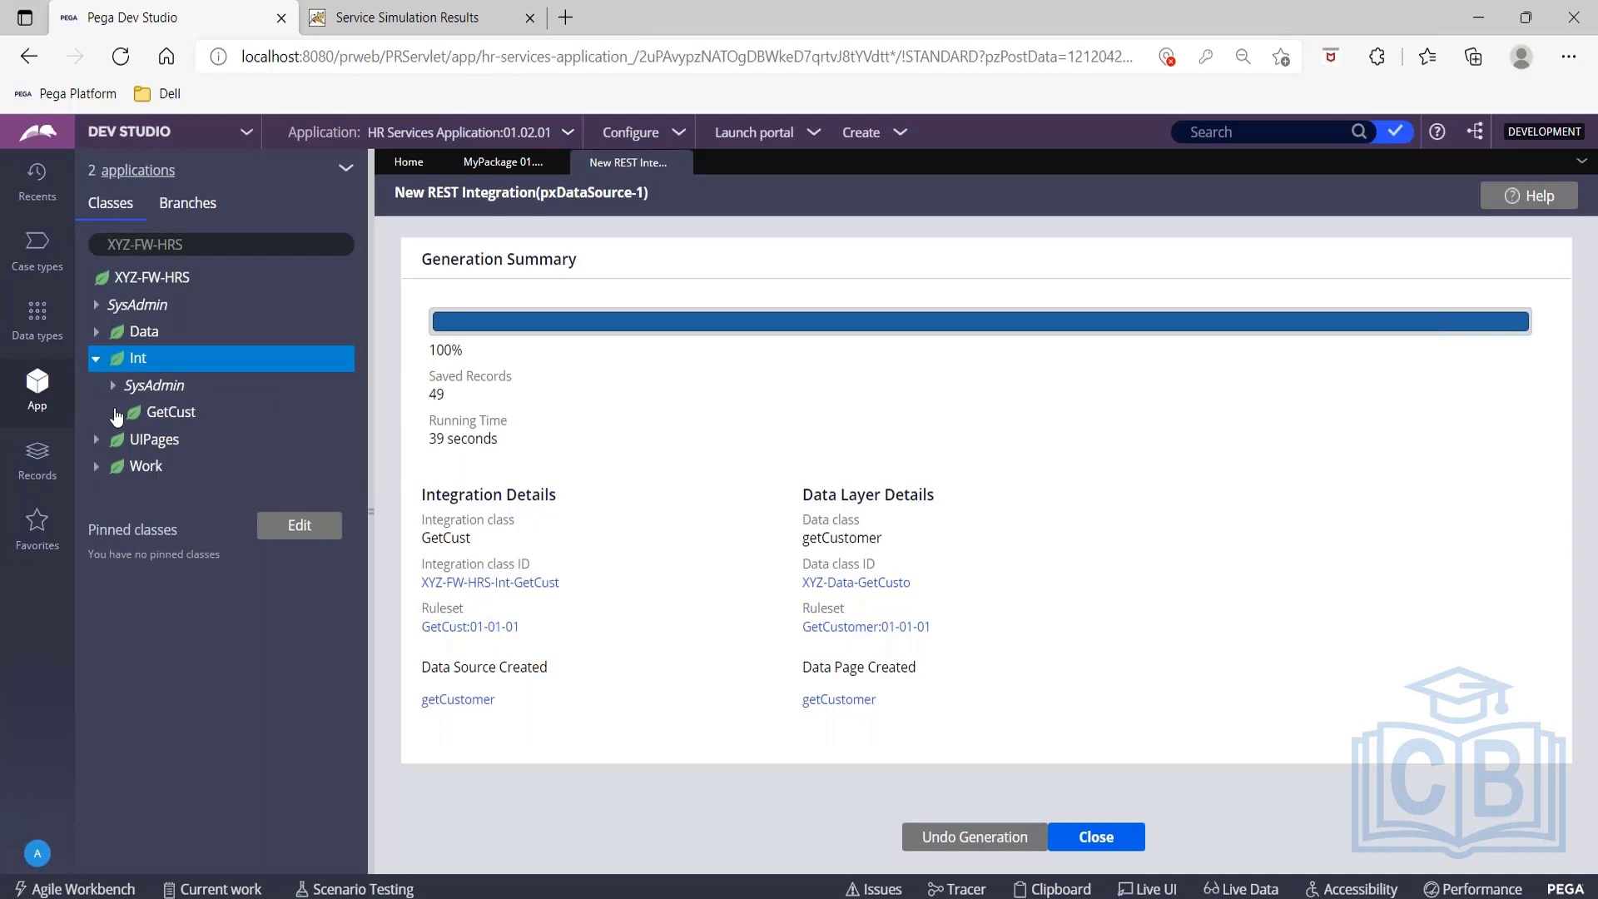
Expand the GetCust integration class down to the GetCustomerAPI_Query_GET properties and open the CustomerIdentifier property.
{"action": "left_click", "coordinate": [114, 412]}
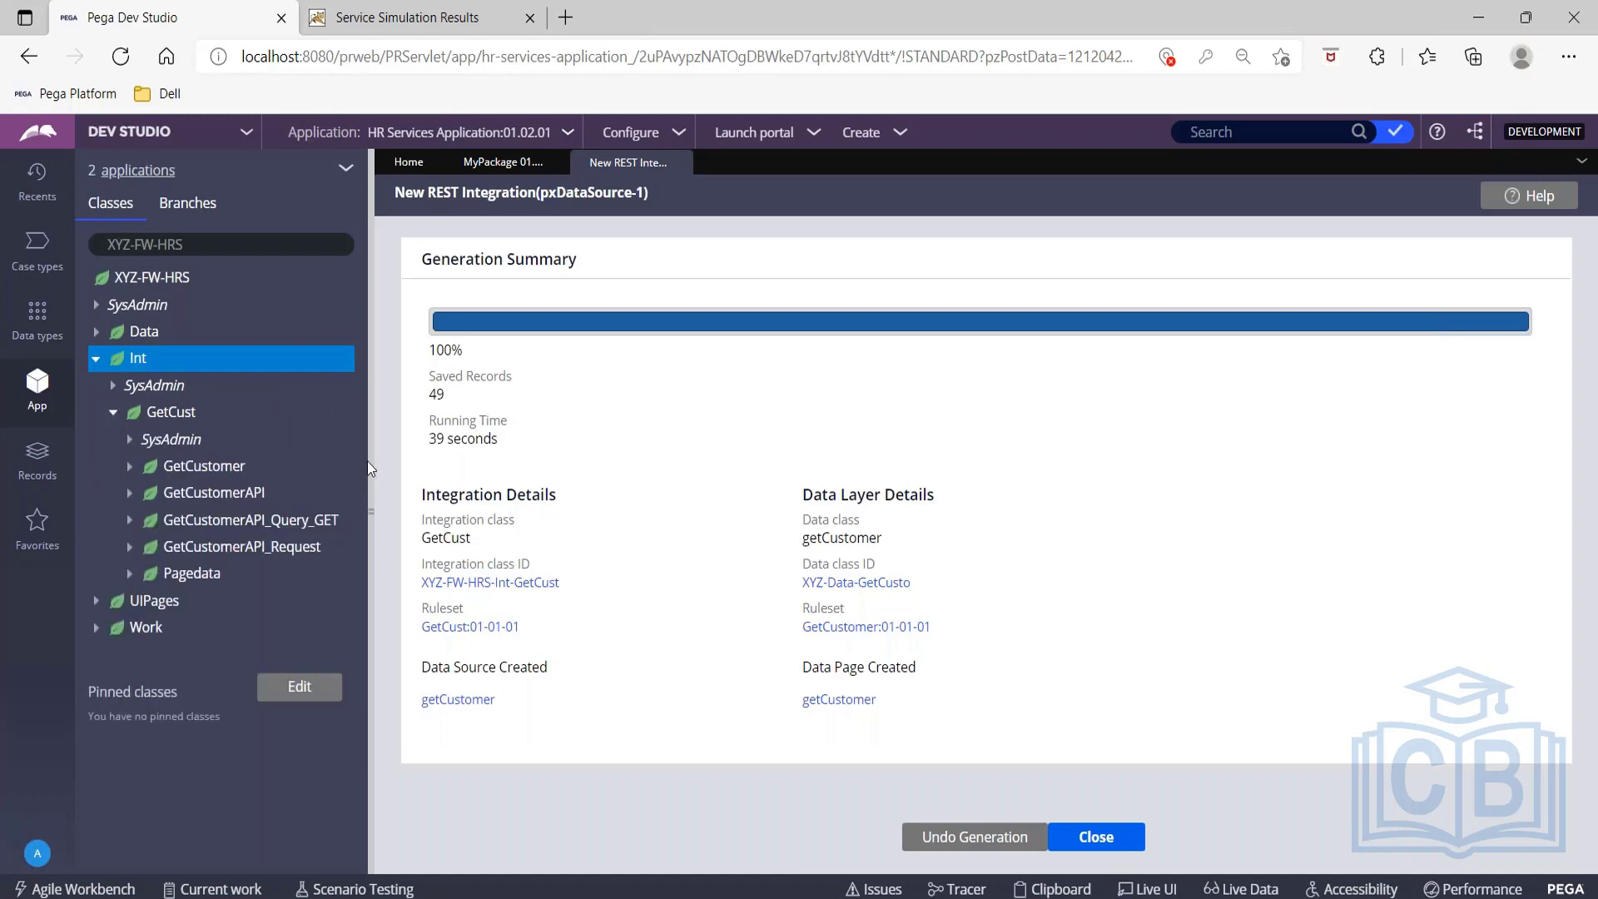
{"action": "left_click_drag", "start_coordinate": [369, 467], "coordinate": [414, 469]}
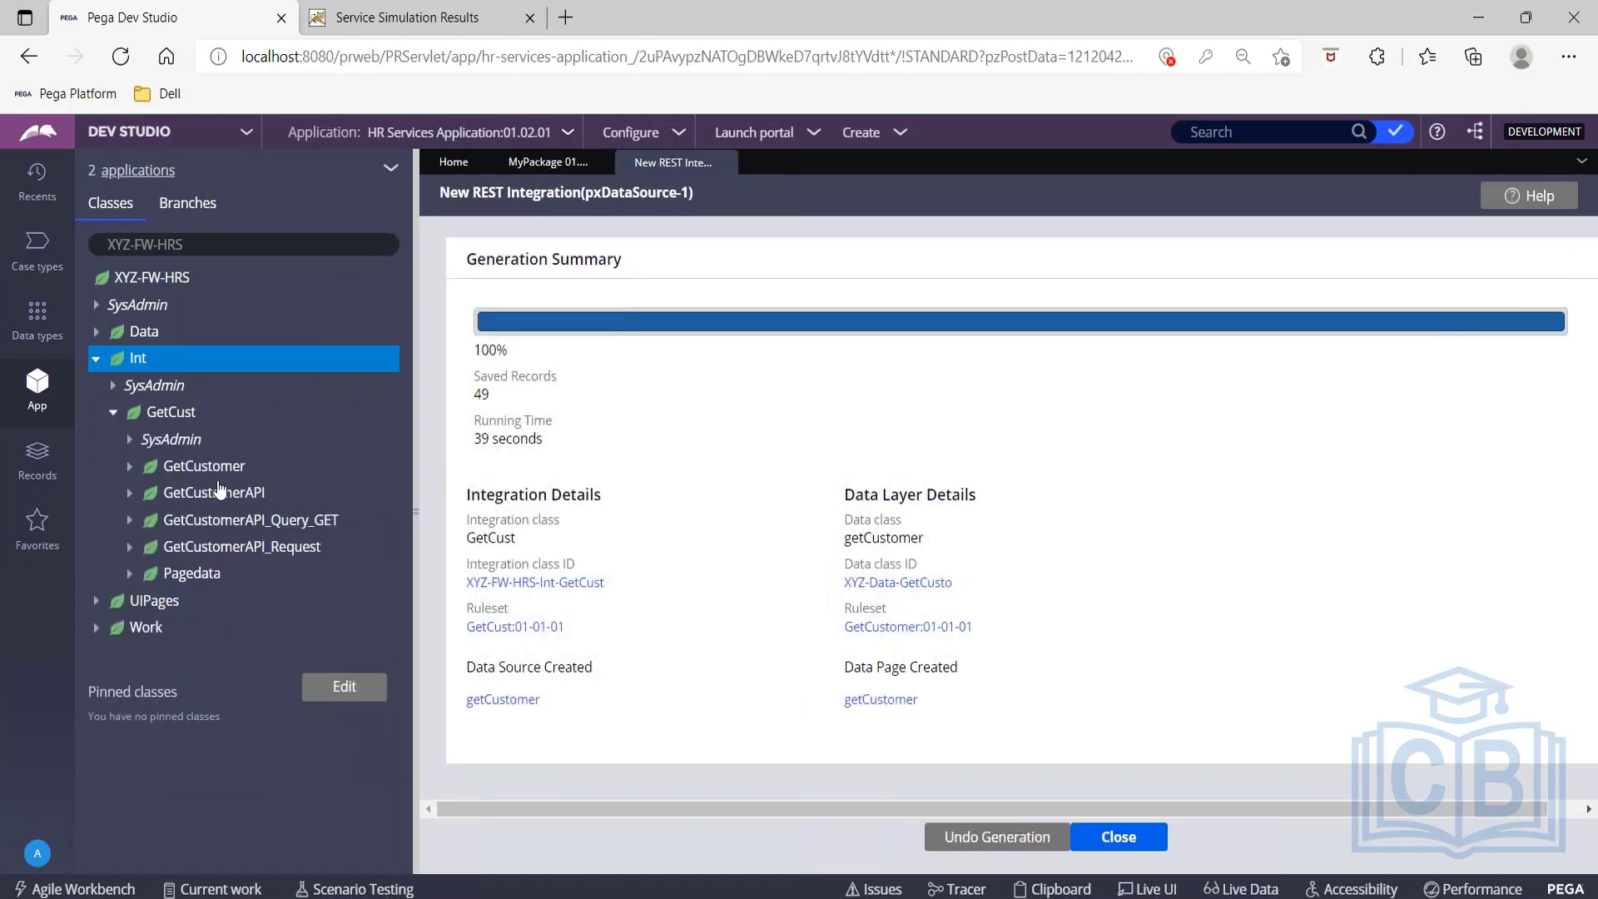
{"action": "left_click", "coordinate": [130, 522]}
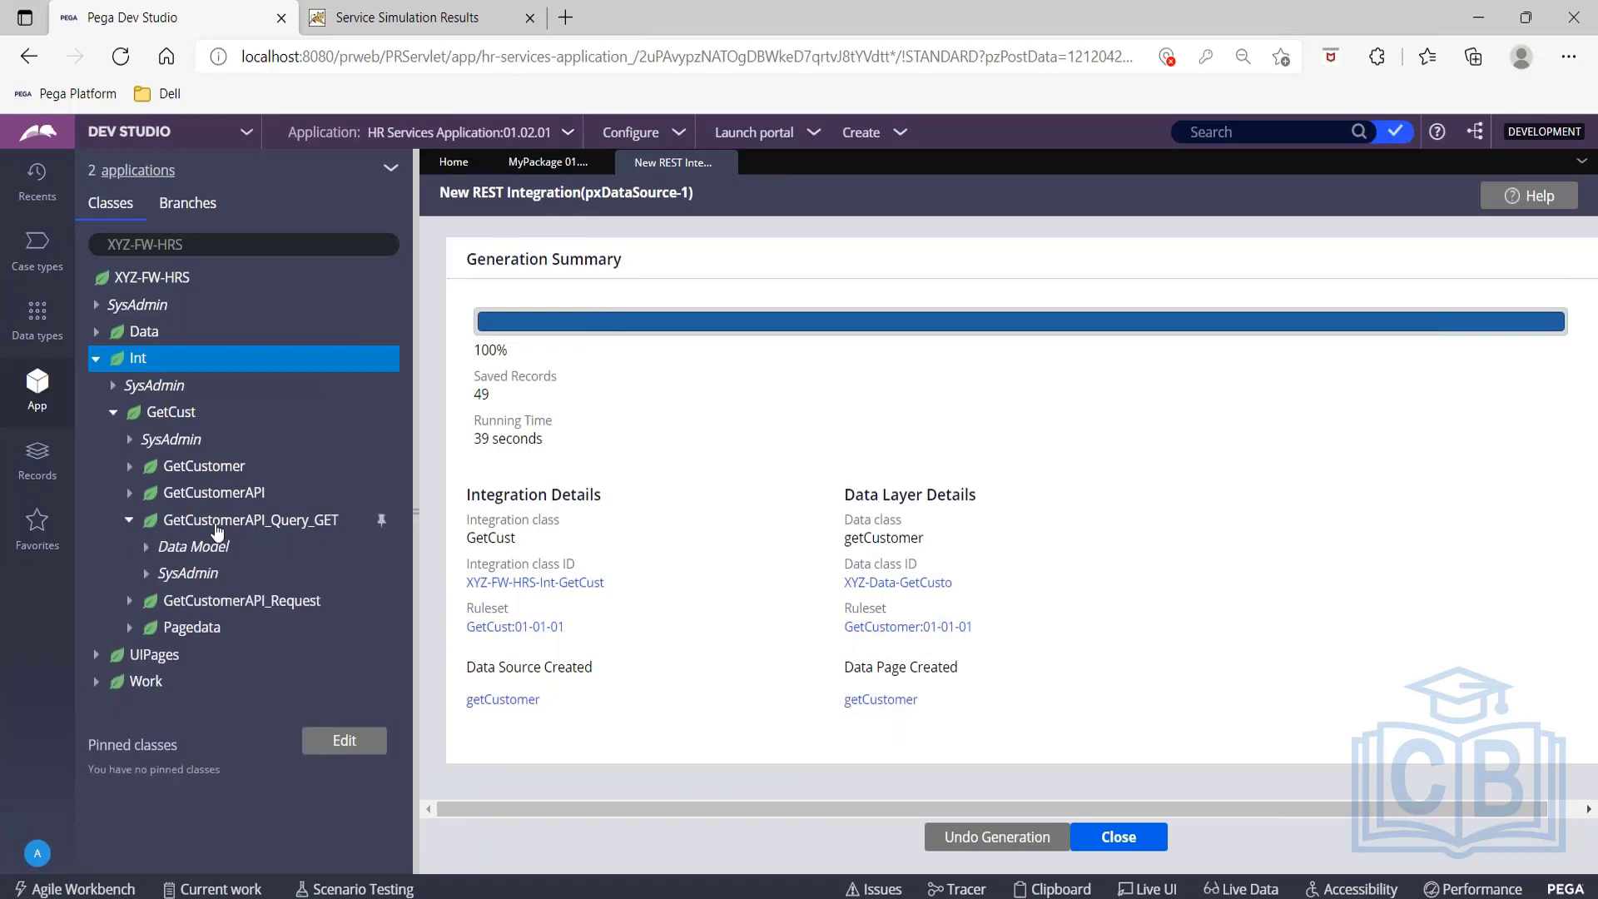
{"action": "left_click", "coordinate": [148, 550]}
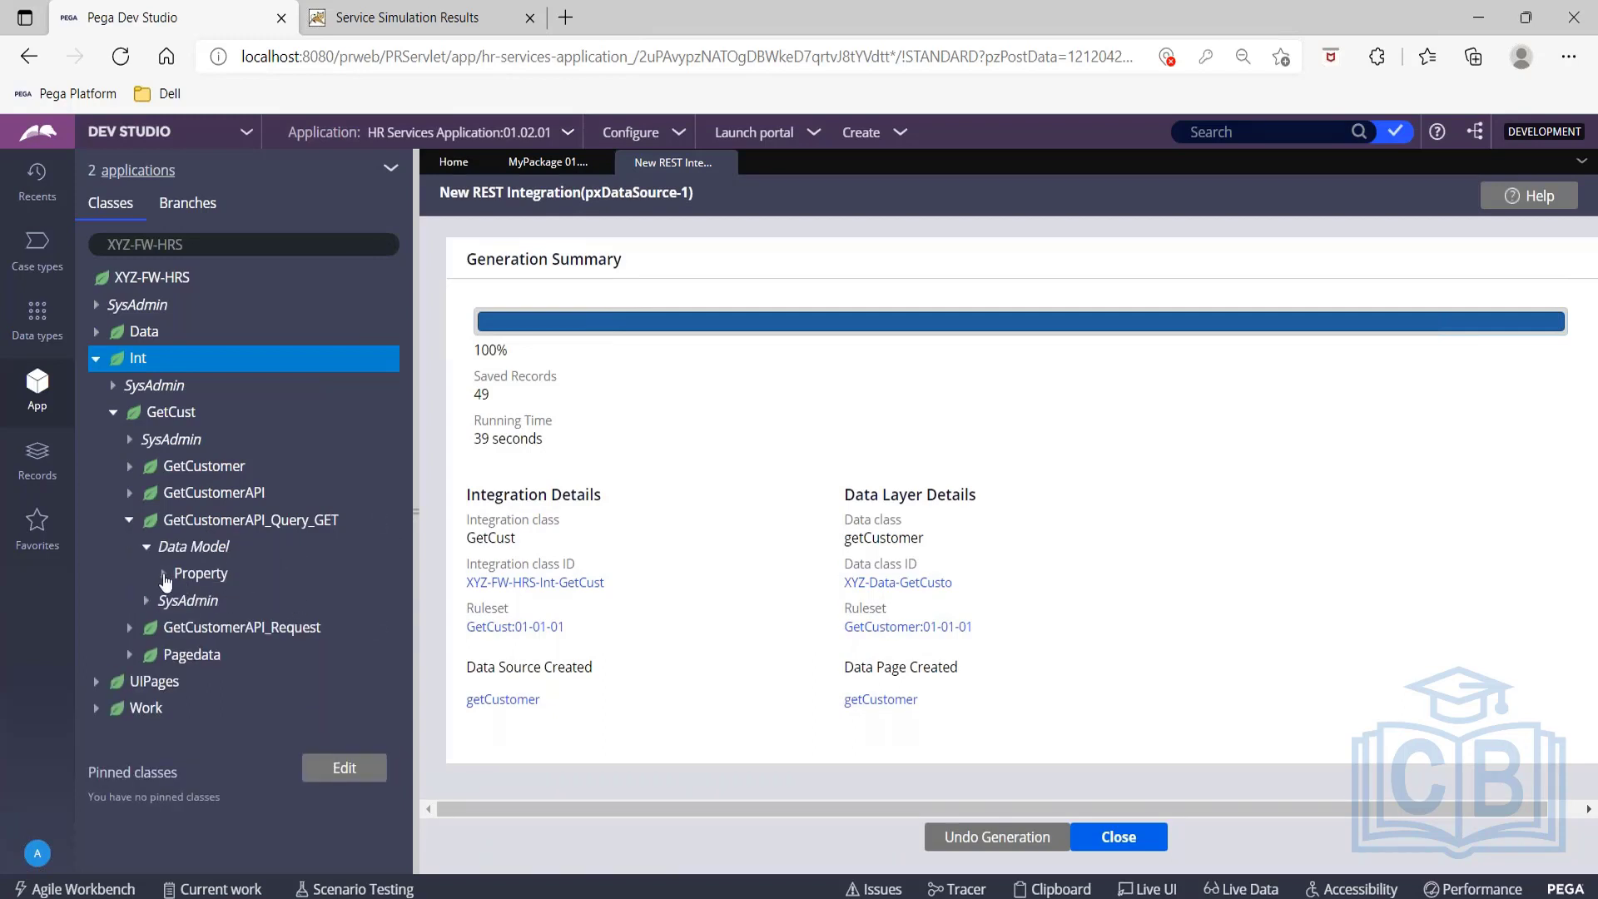
{"action": "left_click", "coordinate": [164, 575]}
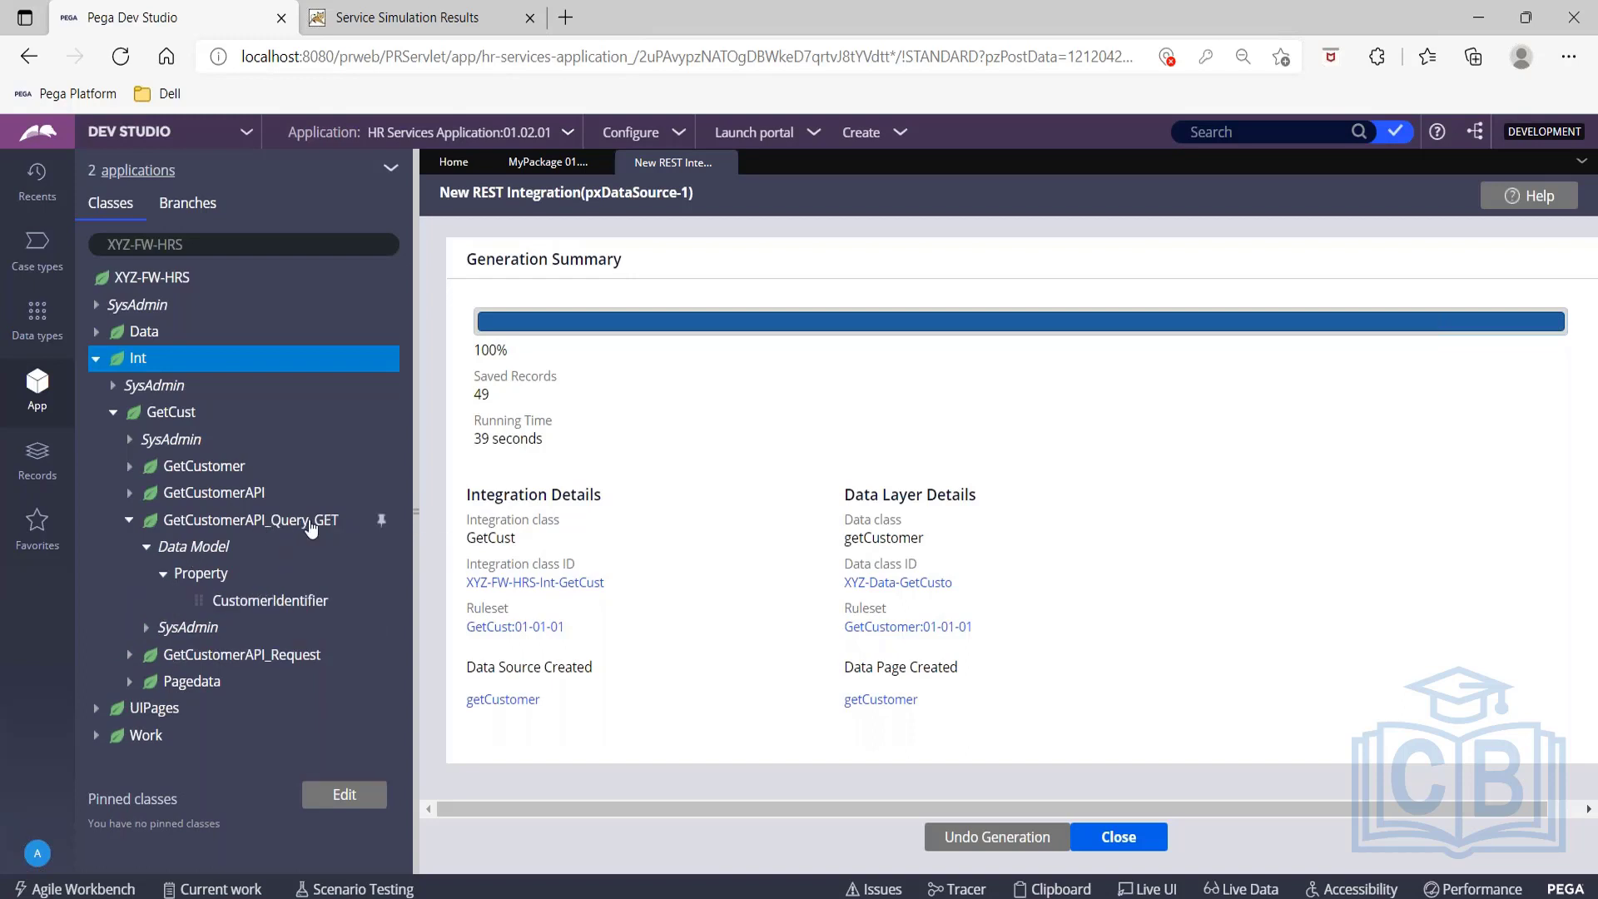
{"action": "left_click", "coordinate": [265, 600]}
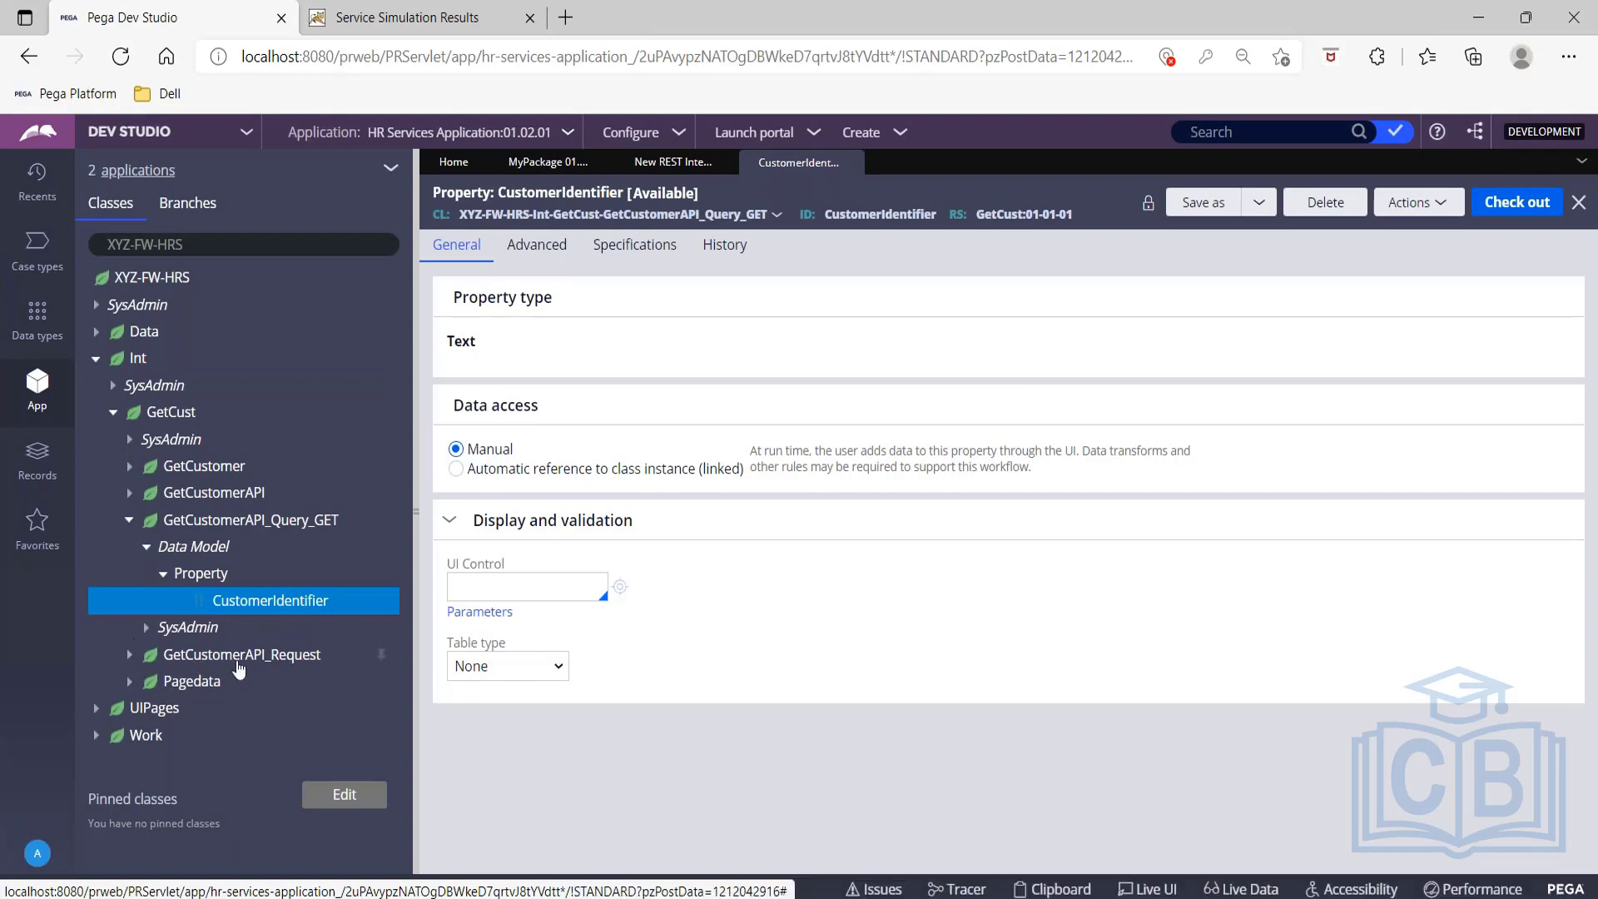
Expand the GetCustomerAPI_Request class's data model down to the property inside query_GET.
{"action": "left_click", "coordinate": [129, 654]}
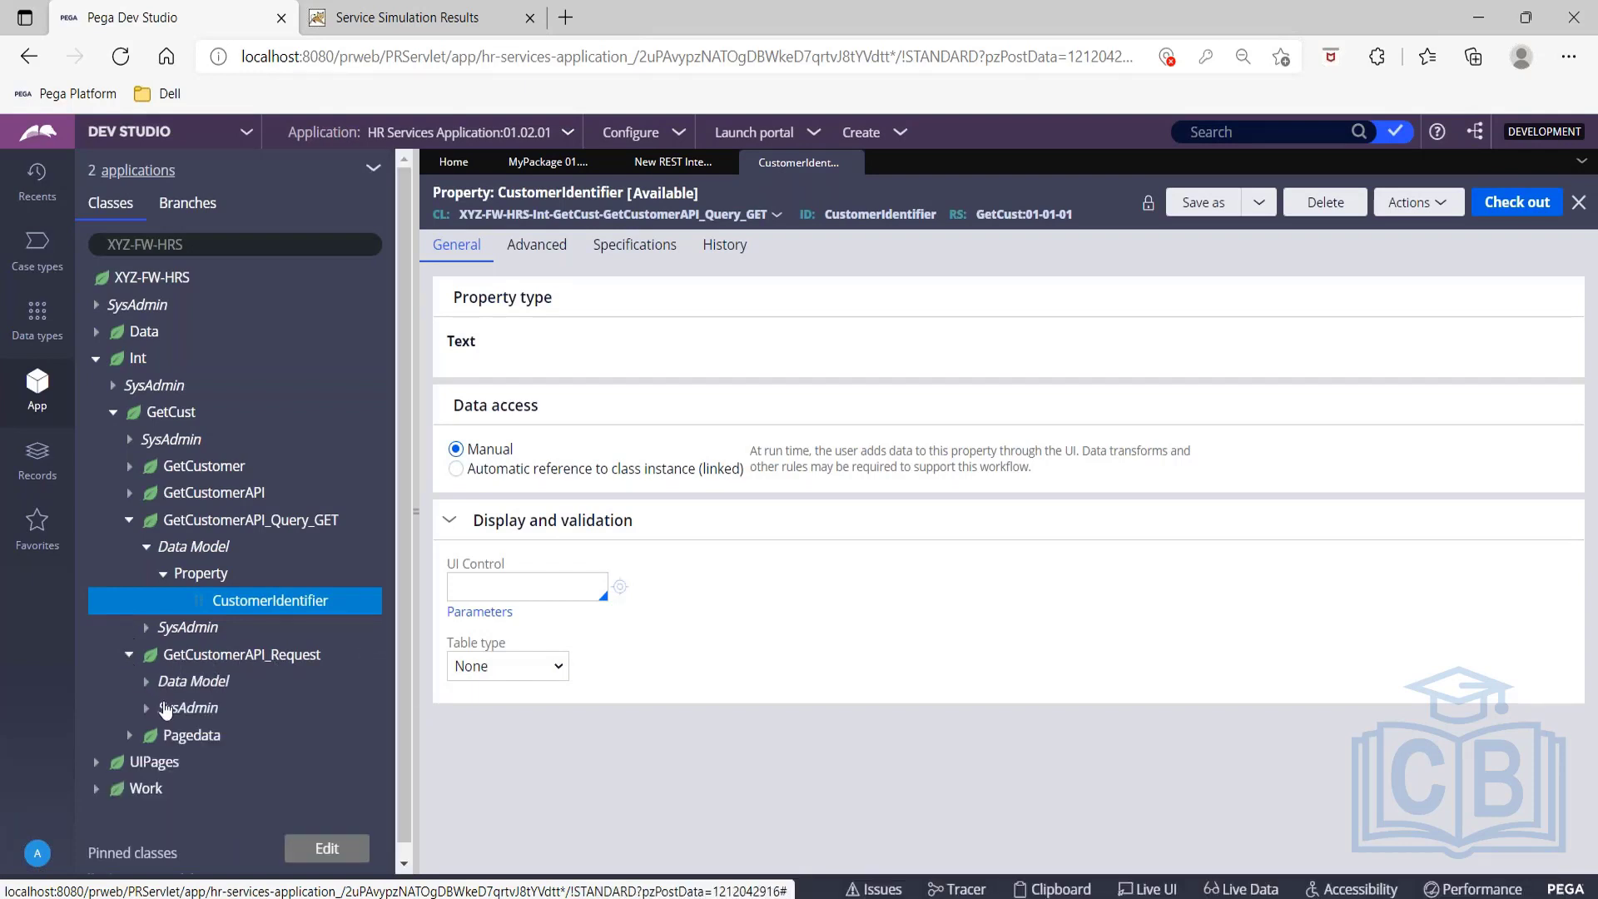
{"action": "left_click", "coordinate": [146, 681]}
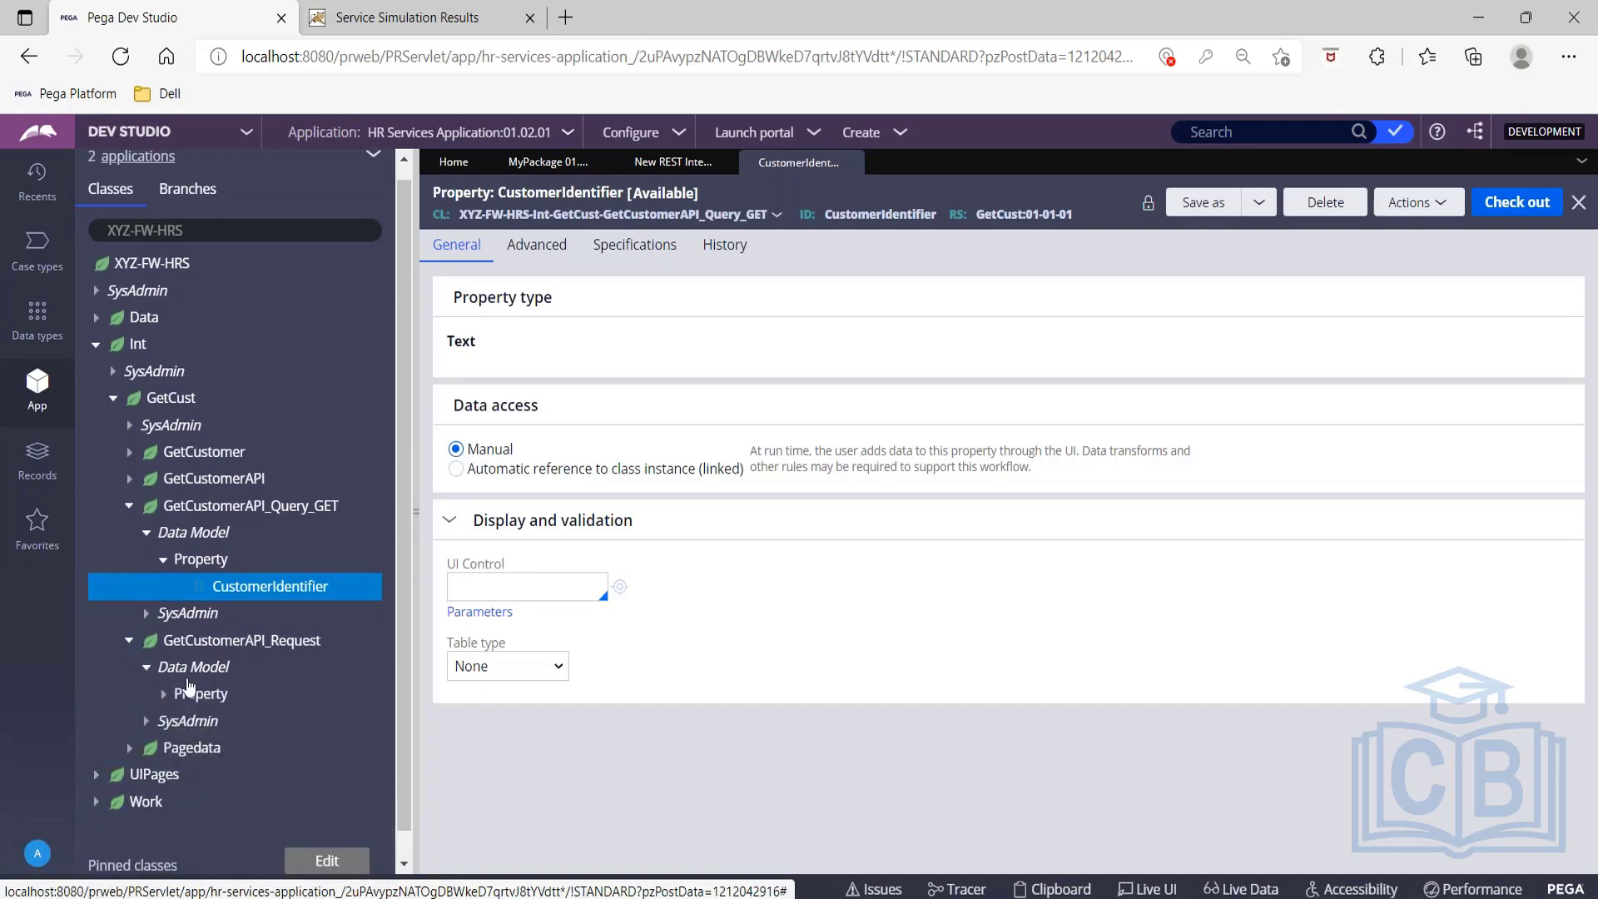
{"action": "left_click", "coordinate": [162, 695]}
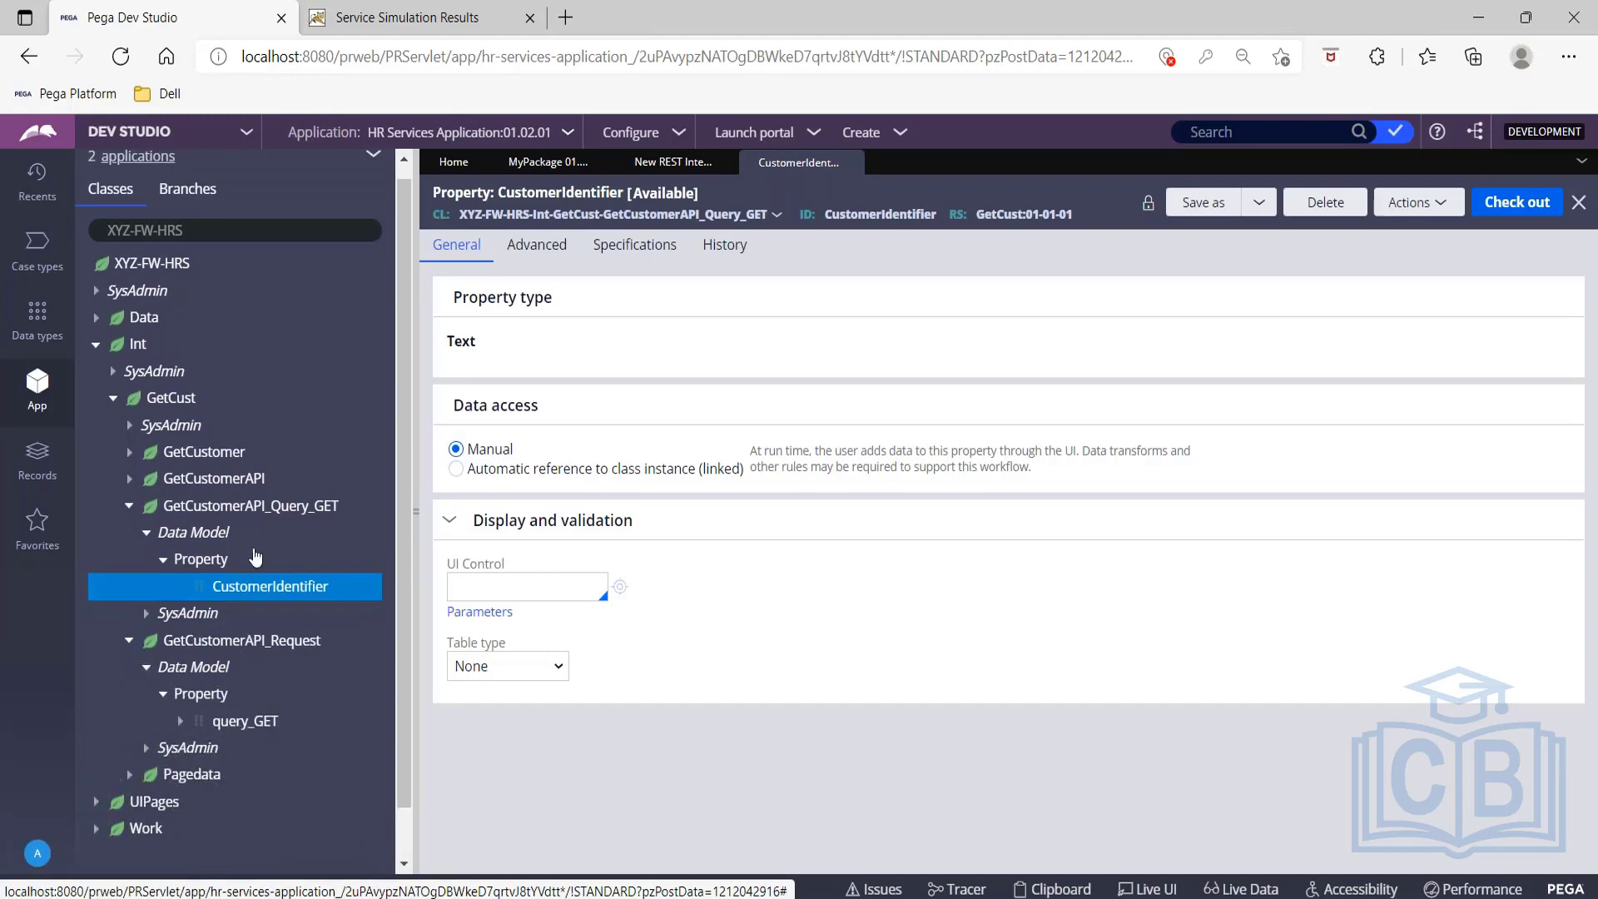
{"action": "scroll", "coordinate": [174, 682], "scroll_direction": "down", "scroll_amount": 1}
{"action": "left_click", "coordinate": [181, 669]}
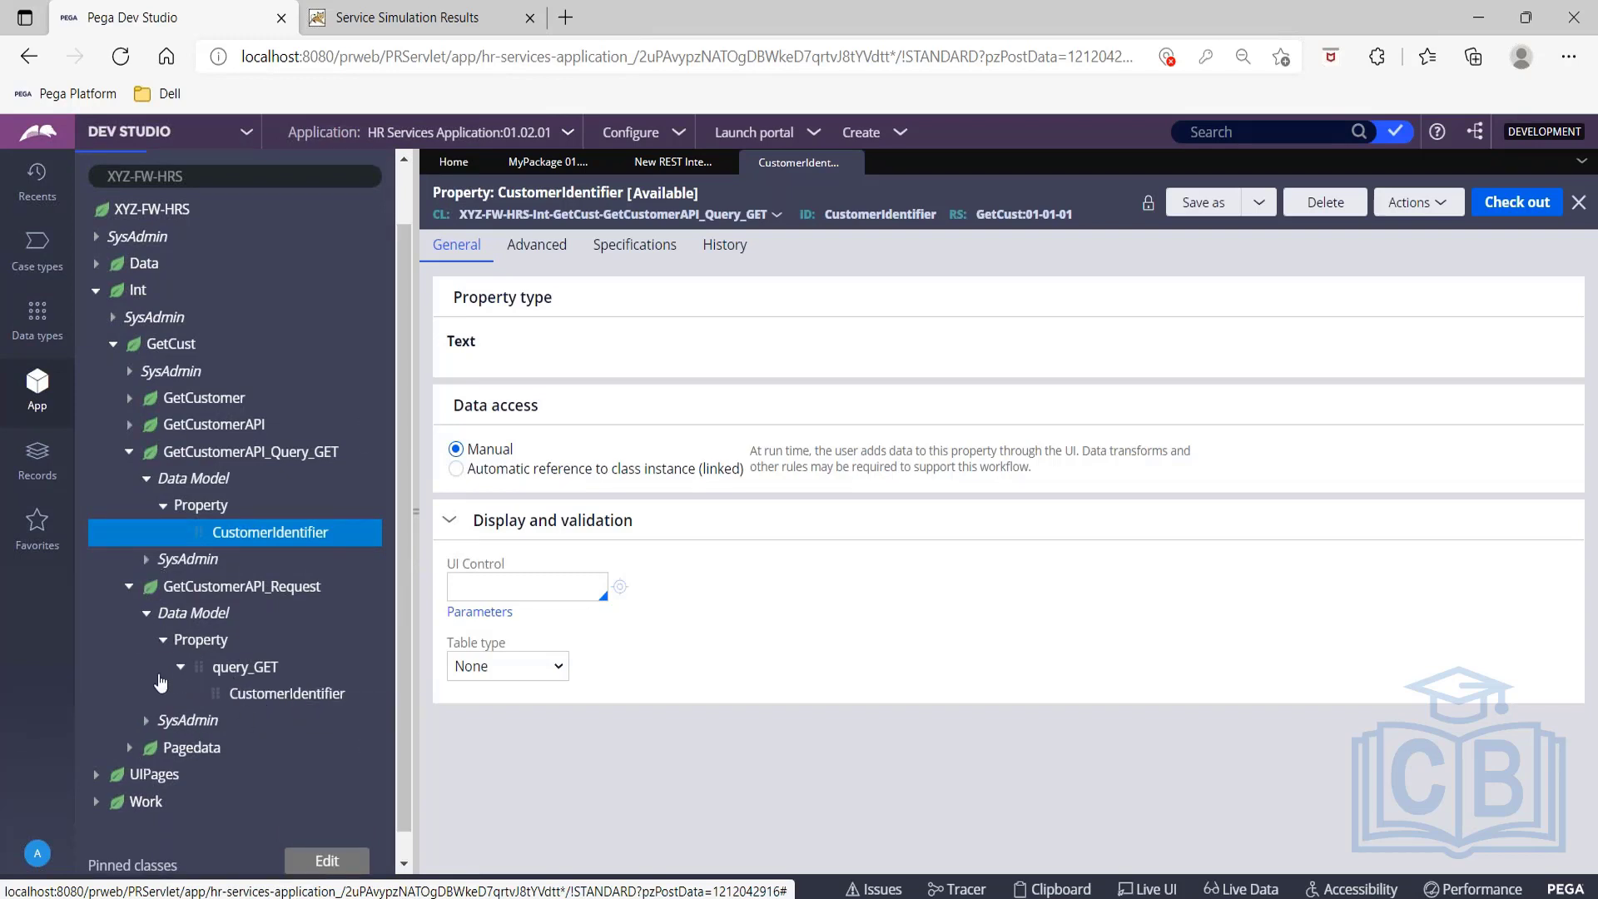
Expand the Pagedata class's data model and examine its list of properties, including CID.
{"action": "left_click", "coordinate": [129, 749]}
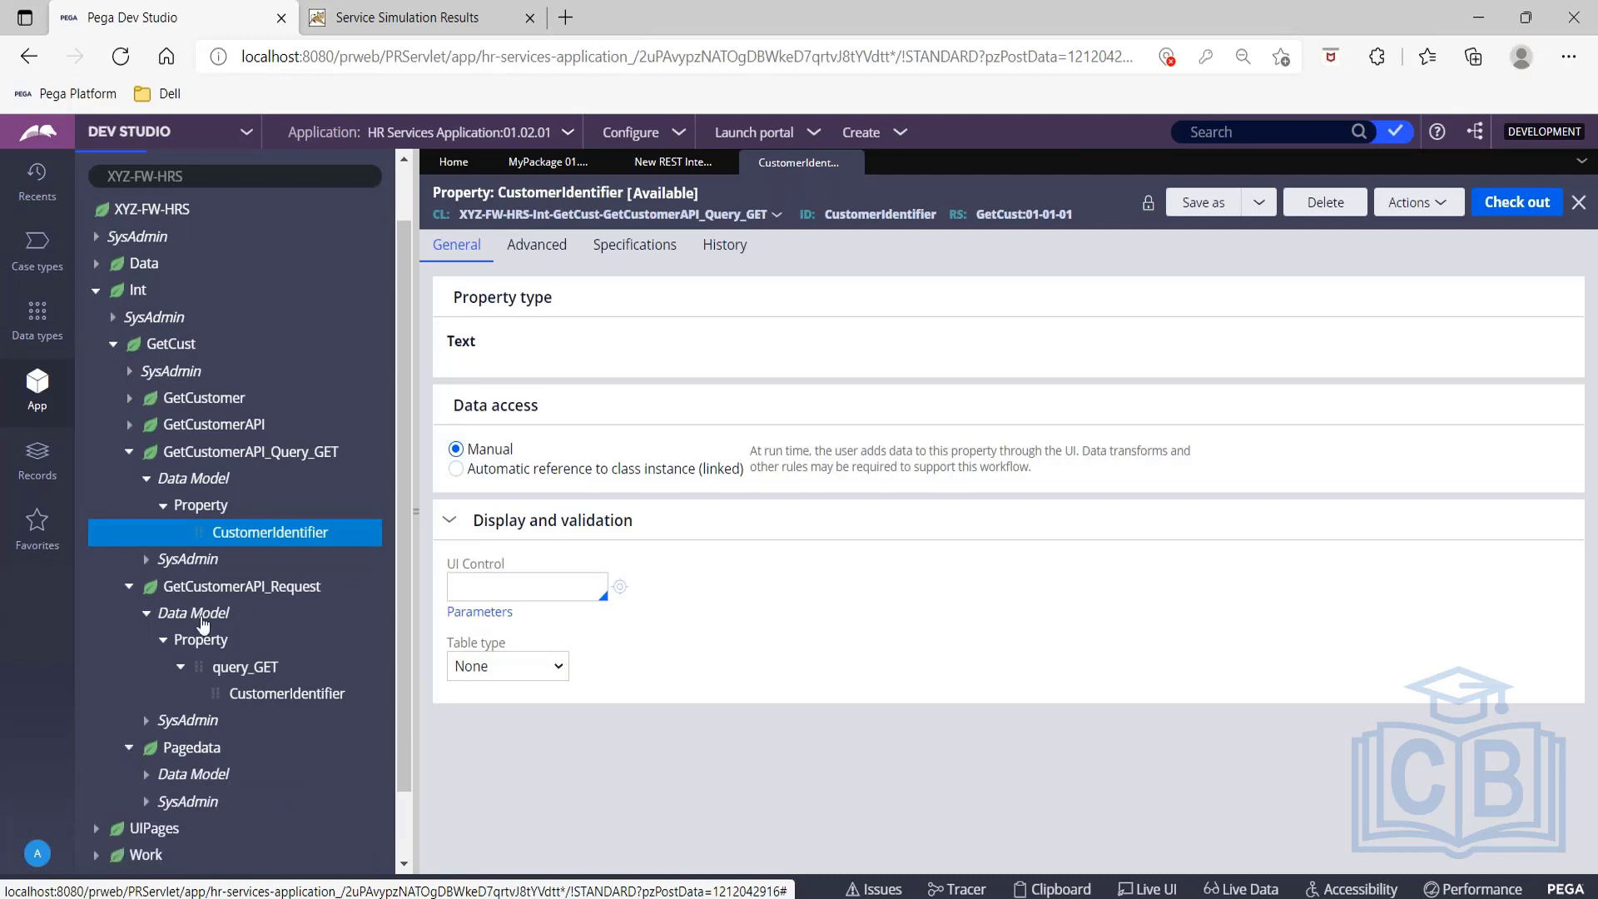
{"action": "scroll", "coordinate": [203, 623], "scroll_direction": "down", "scroll_amount": 1}
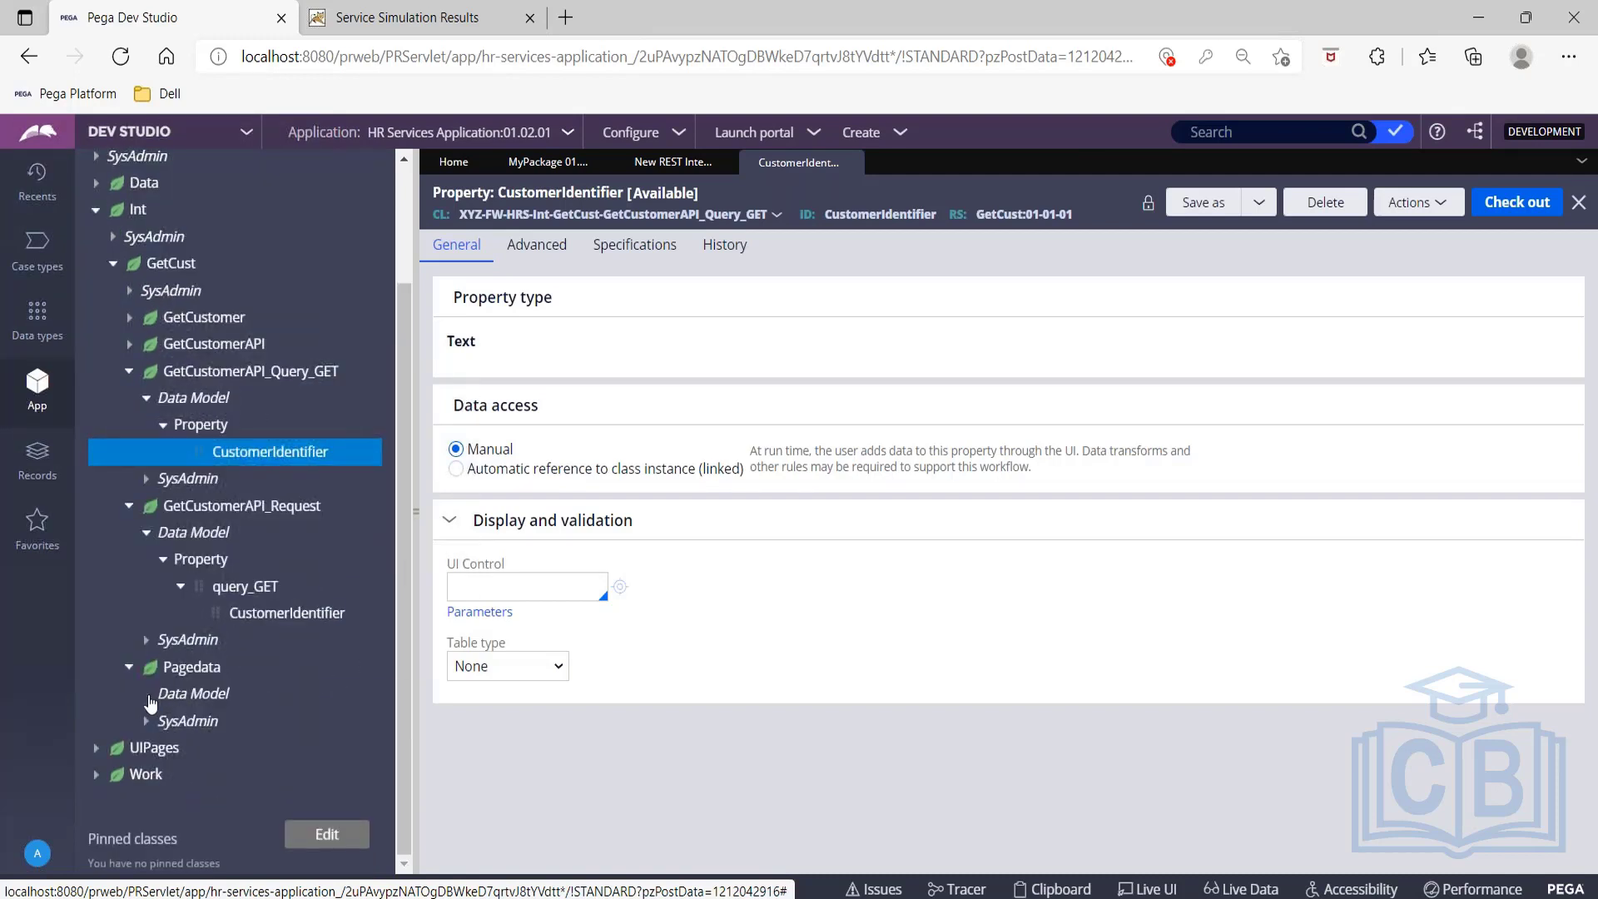
{"action": "left_click", "coordinate": [147, 694]}
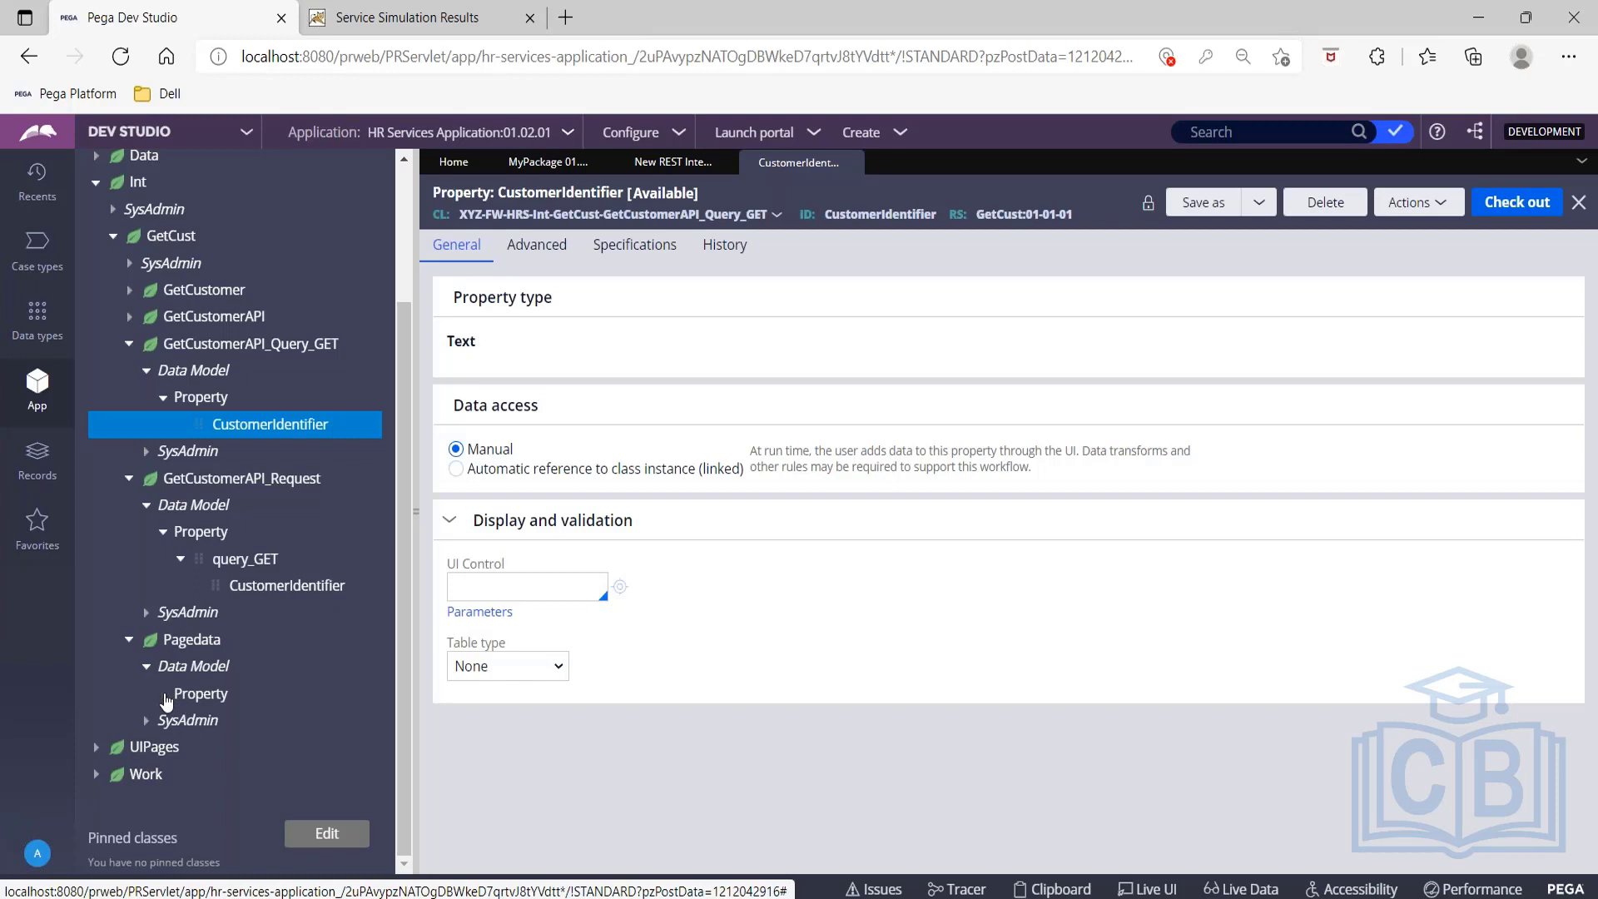
{"action": "left_click", "coordinate": [165, 696]}
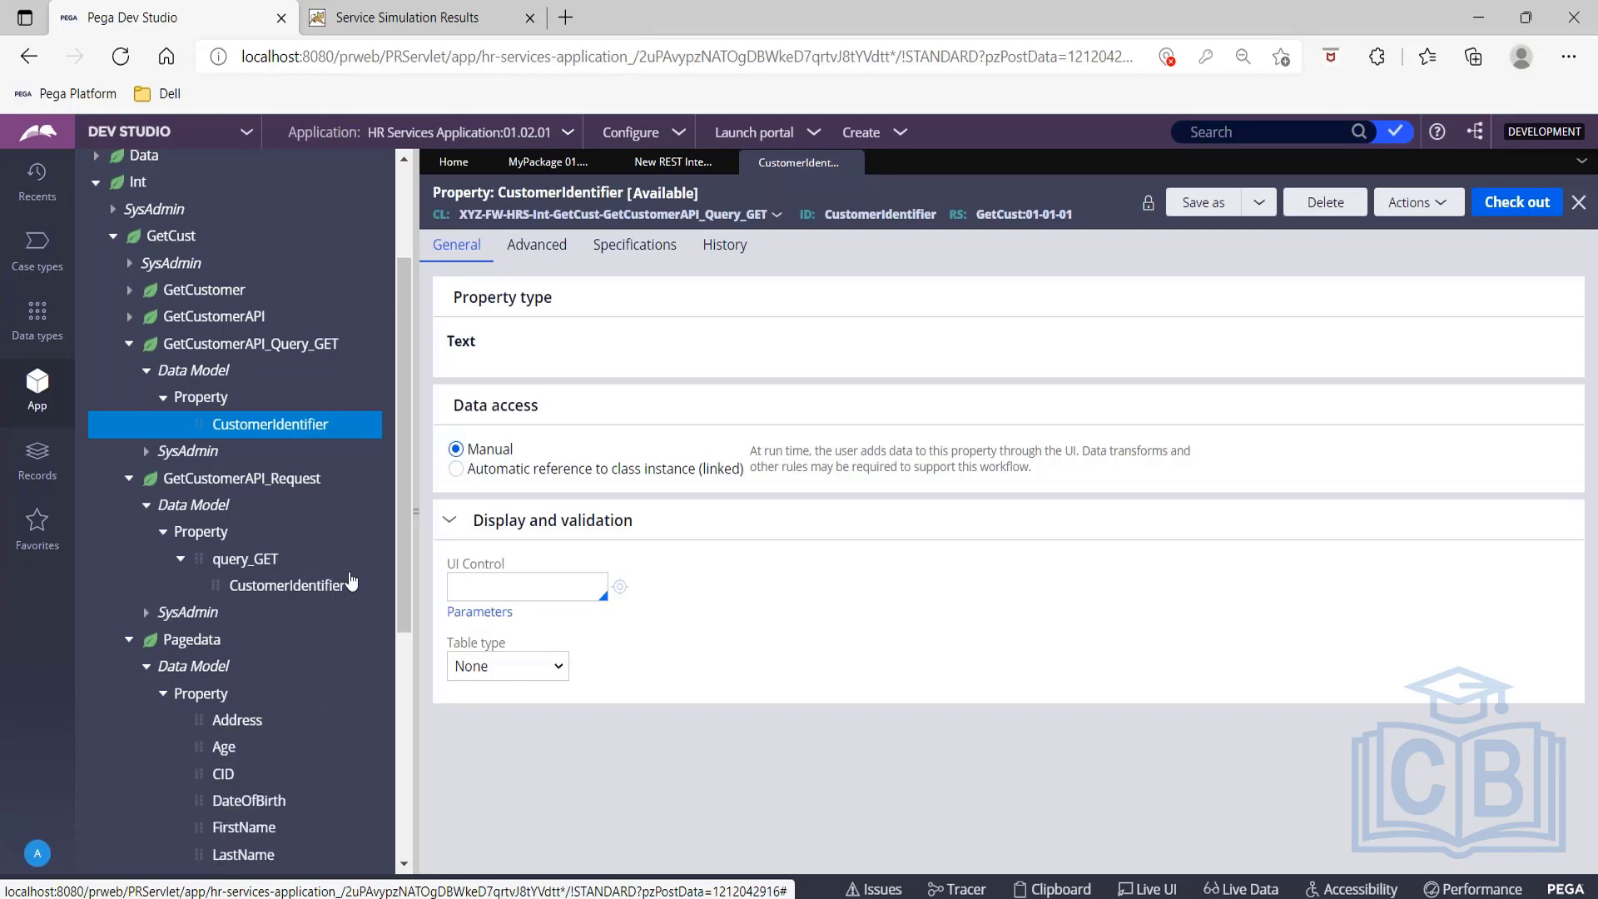
{"action": "scroll", "coordinate": [216, 470], "scroll_direction": "down", "scroll_amount": 3}
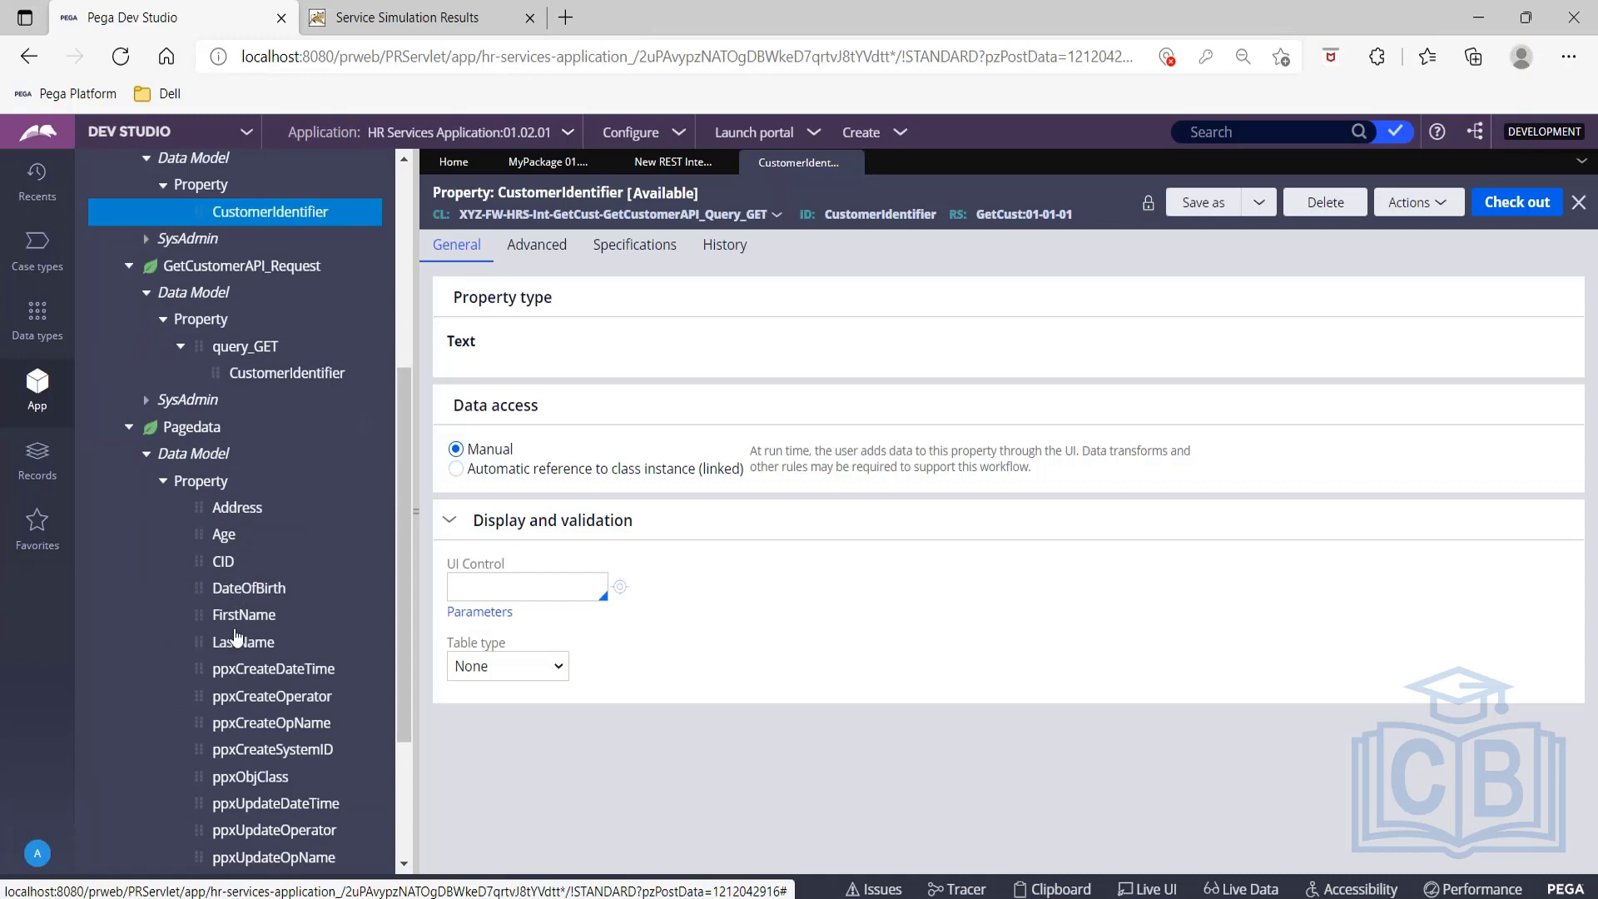
{"action": "scroll", "coordinate": [236, 642], "scroll_direction": "down", "scroll_amount": 3}
{"action": "left_click_drag", "start_coordinate": [215, 690], "coordinate": [242, 777]}
{"action": "scroll", "coordinate": [321, 482], "scroll_direction": "up", "scroll_amount": 6}
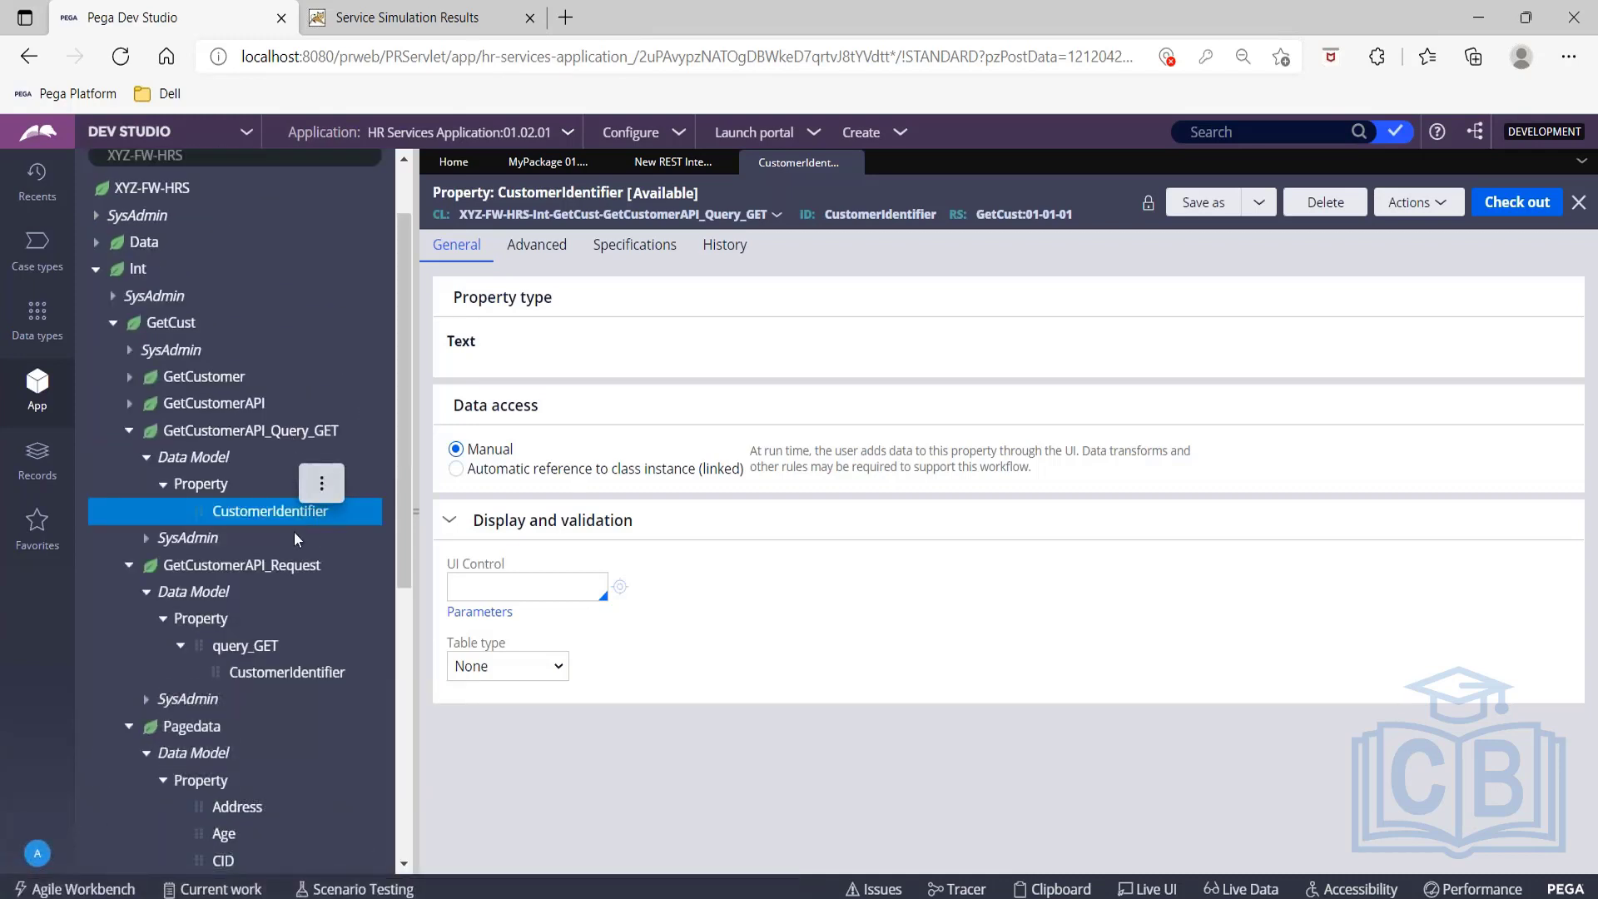
{"action": "scroll", "coordinate": [296, 539], "scroll_direction": "down", "scroll_amount": 2}
{"action": "scroll", "coordinate": [296, 539], "scroll_direction": "down", "scroll_amount": 3}
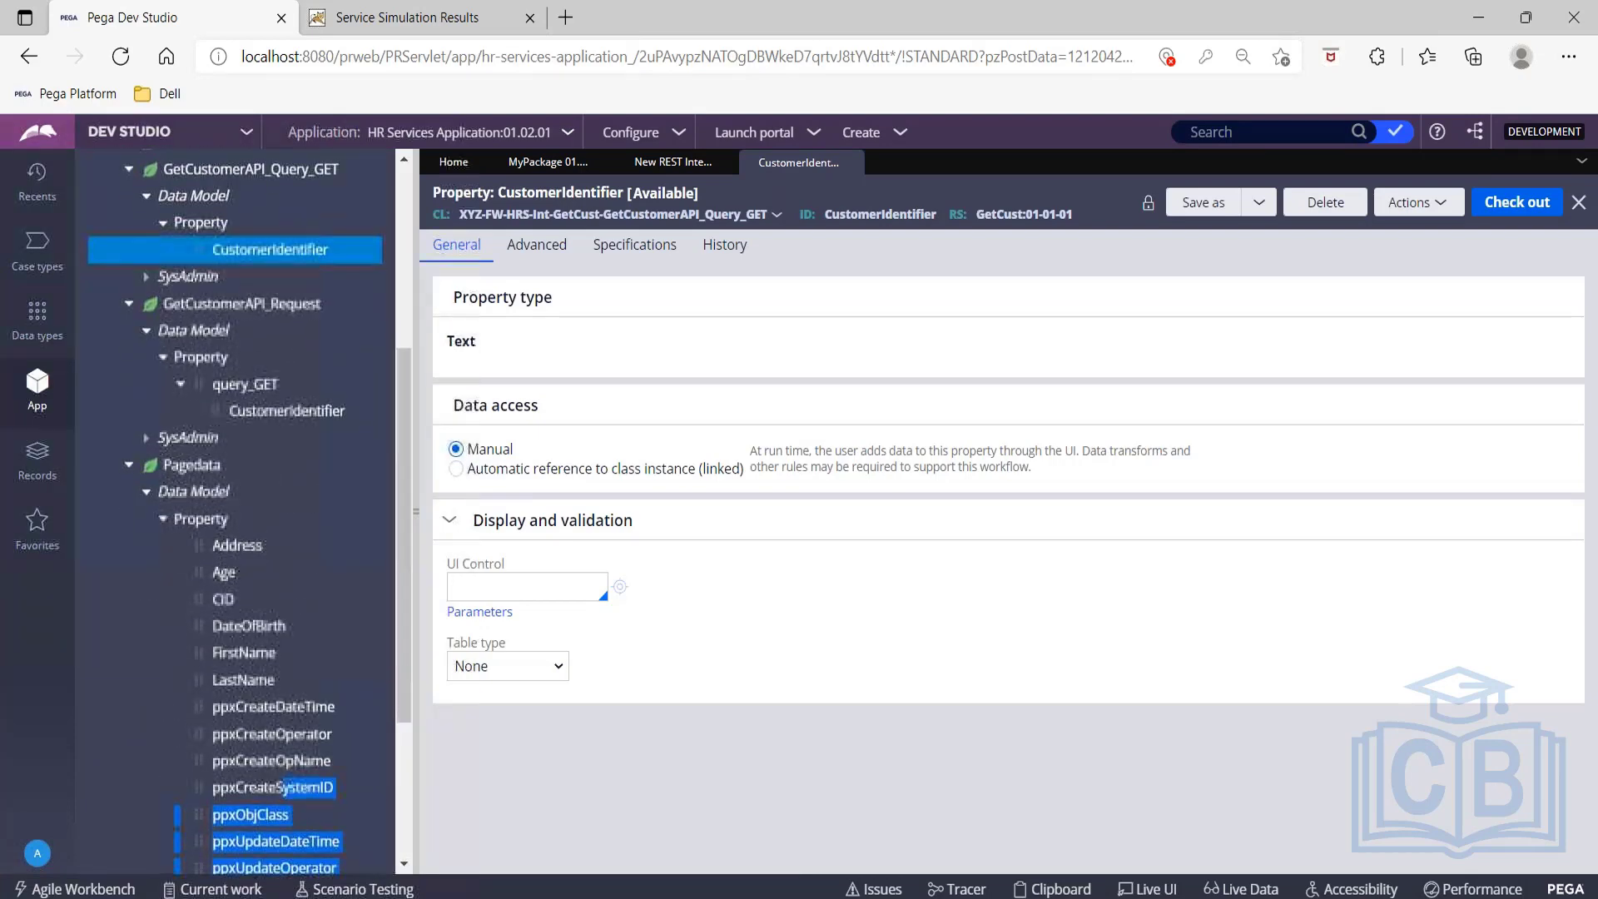
{"action": "left_click", "coordinate": [434, 784]}
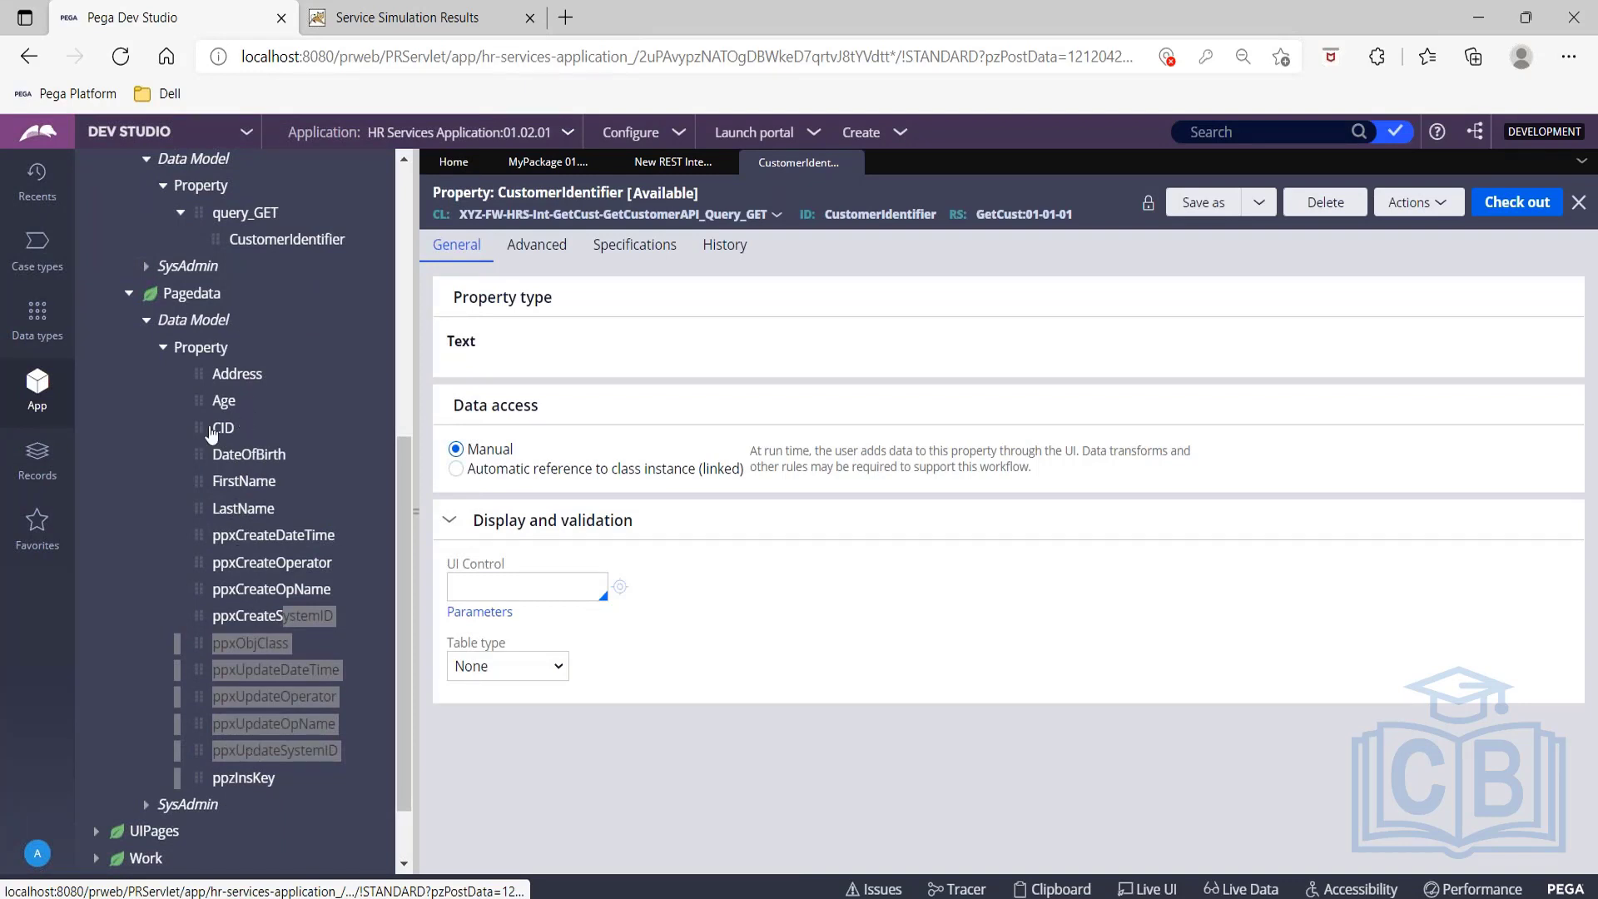
{"action": "left_click", "coordinate": [125, 426]}
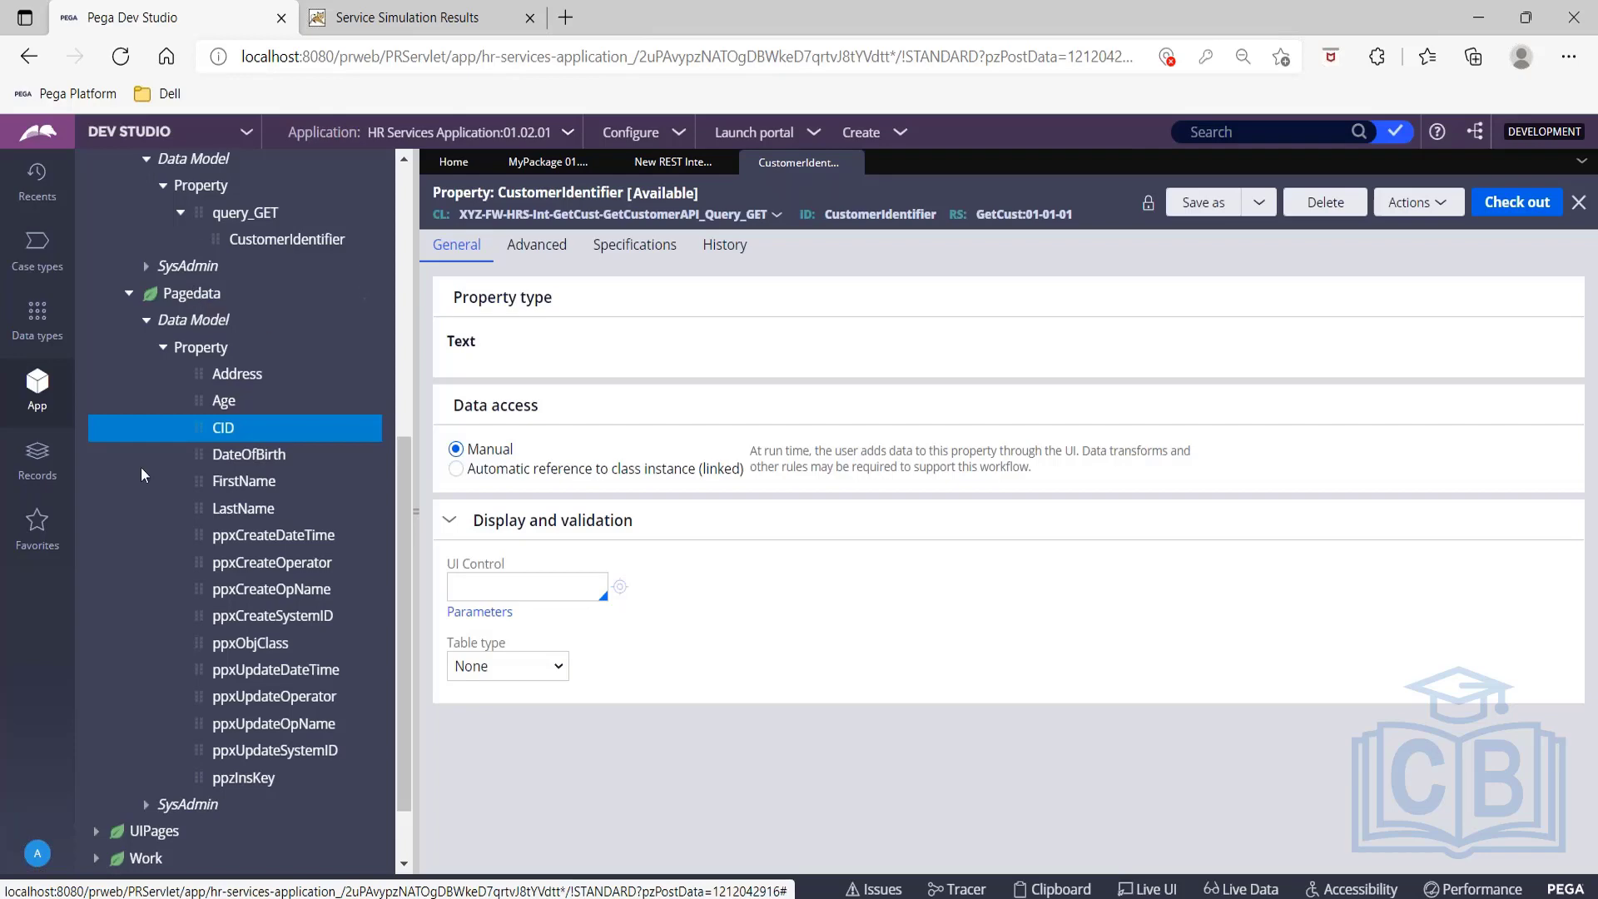
Expand the GetCustomer class's pagedata property and compare its fields with the request and Pagedata class properties.
{"action": "scroll", "coordinate": [117, 487], "scroll_direction": "up", "scroll_amount": 4}
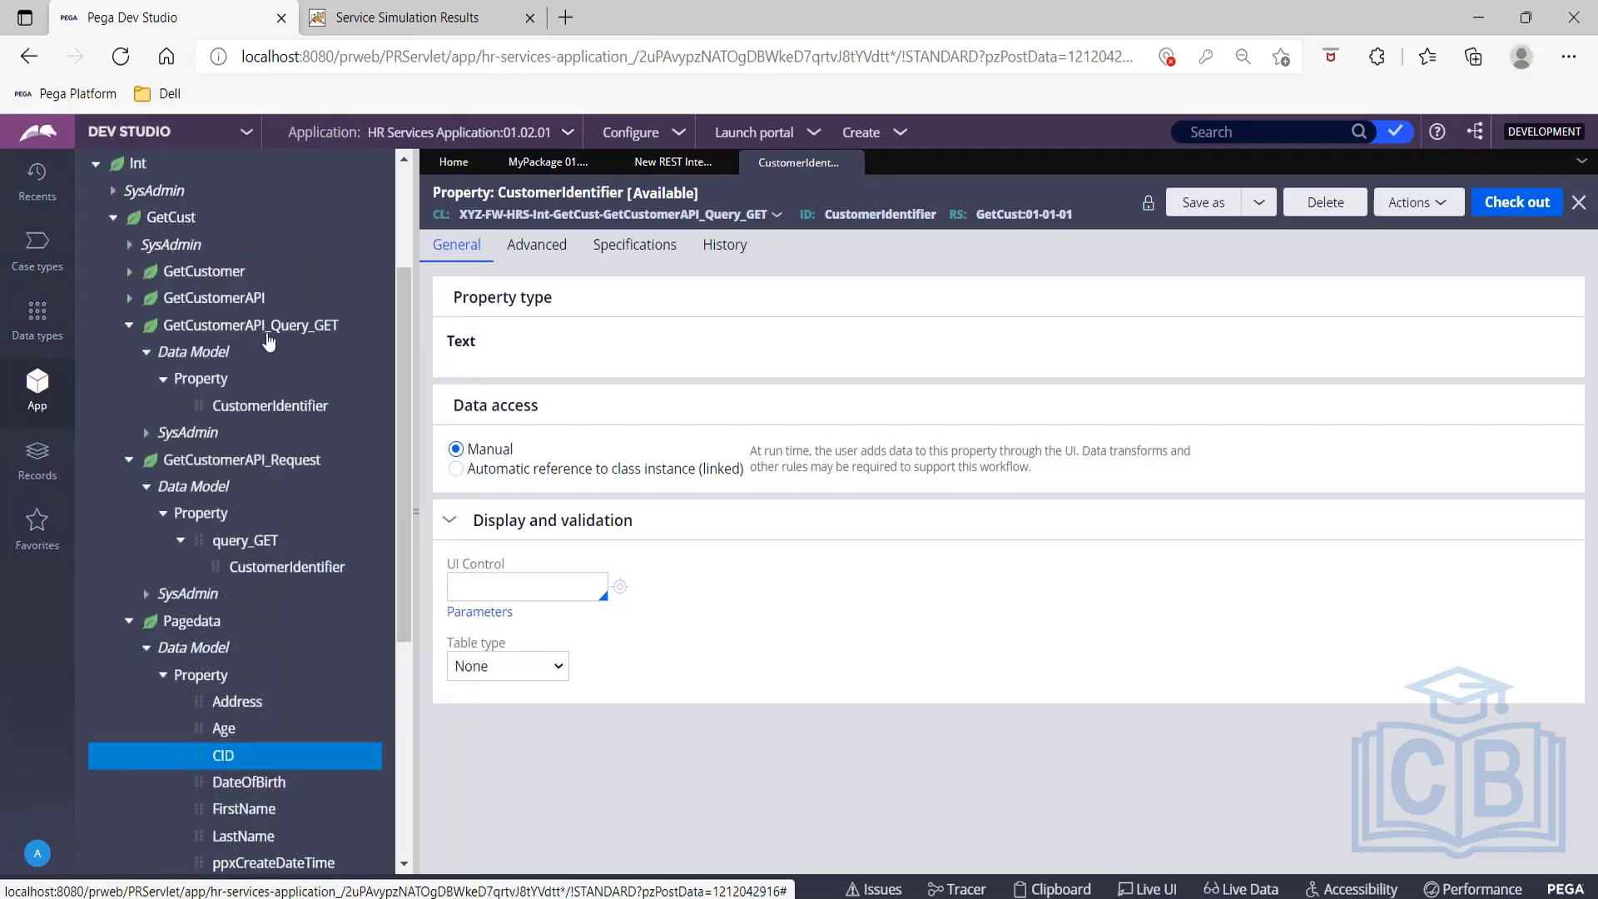
{"action": "left_click", "coordinate": [129, 271]}
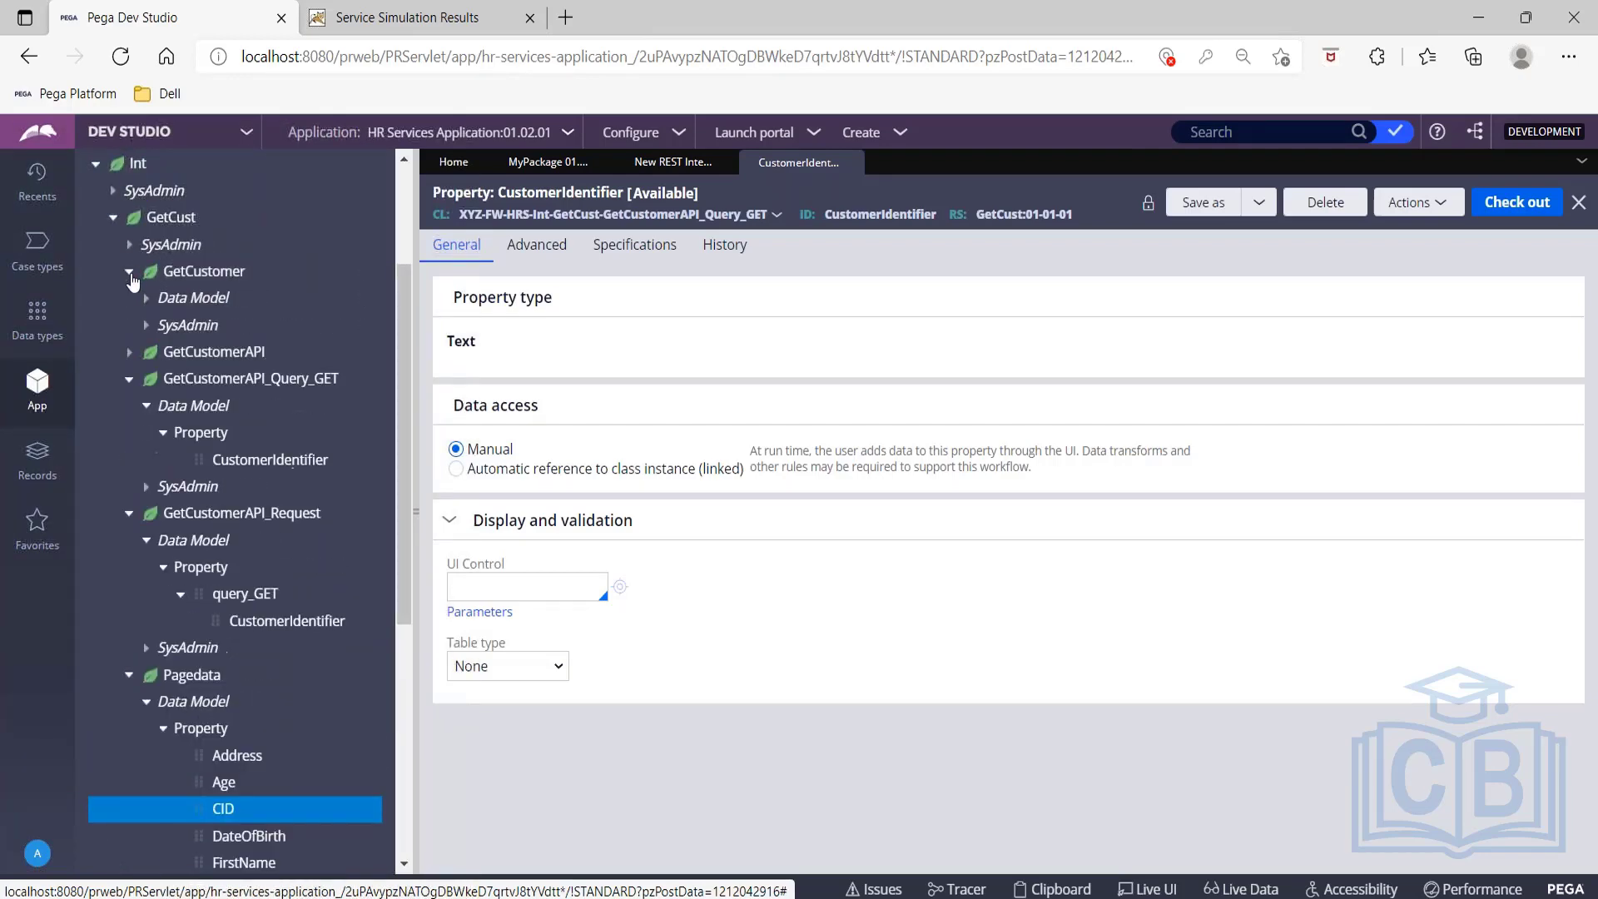
{"action": "left_click", "coordinate": [147, 300]}
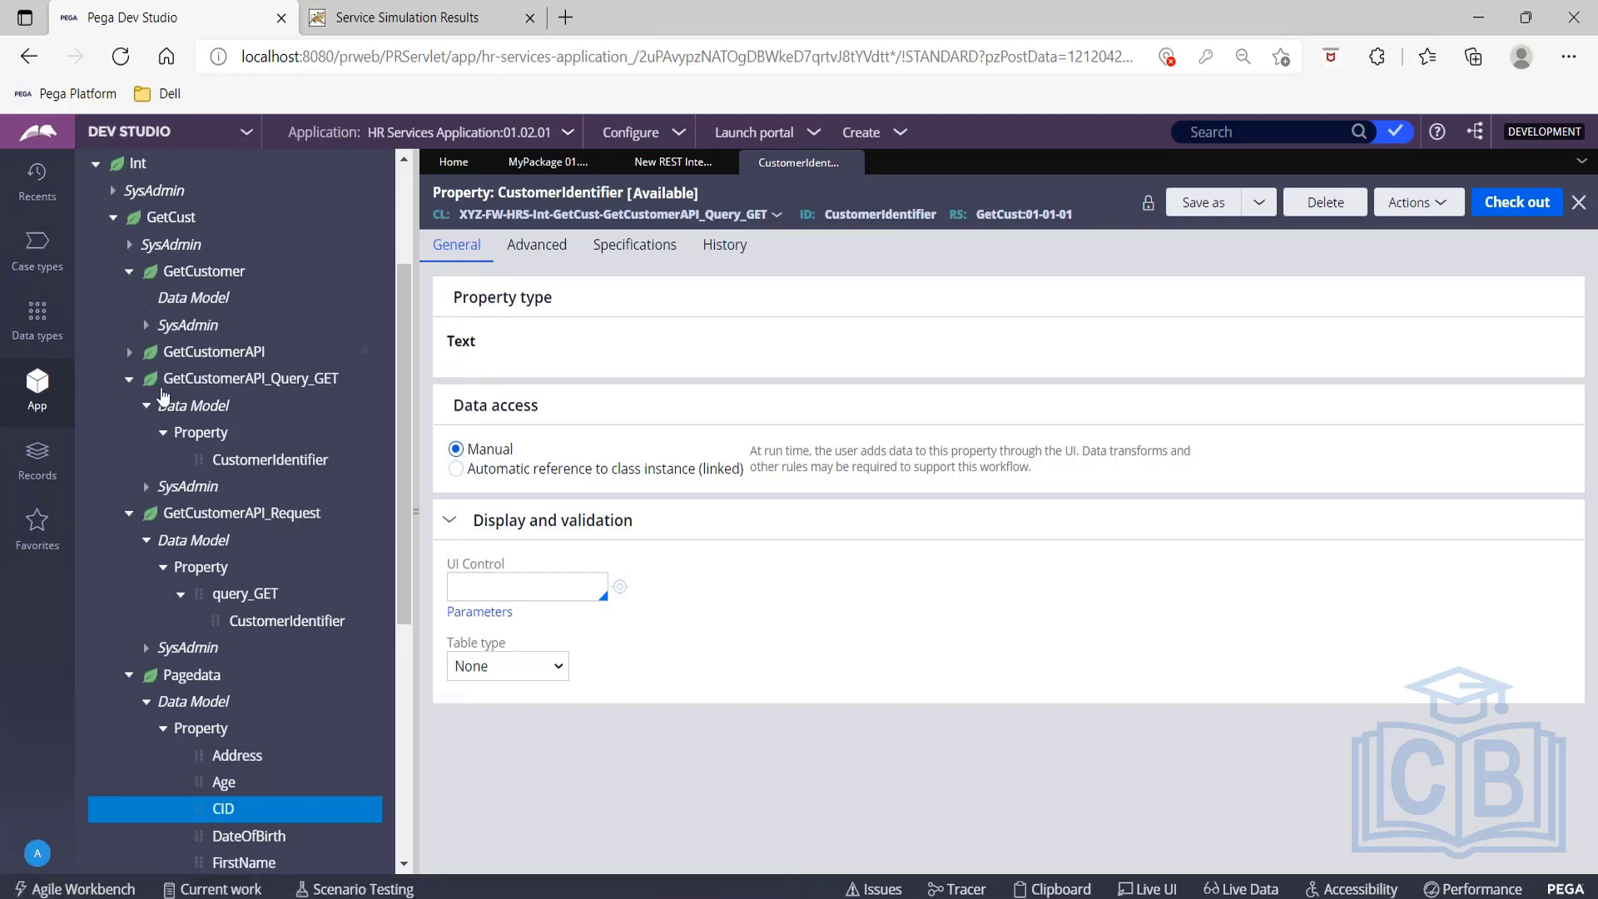
{"action": "left_click", "coordinate": [163, 327]}
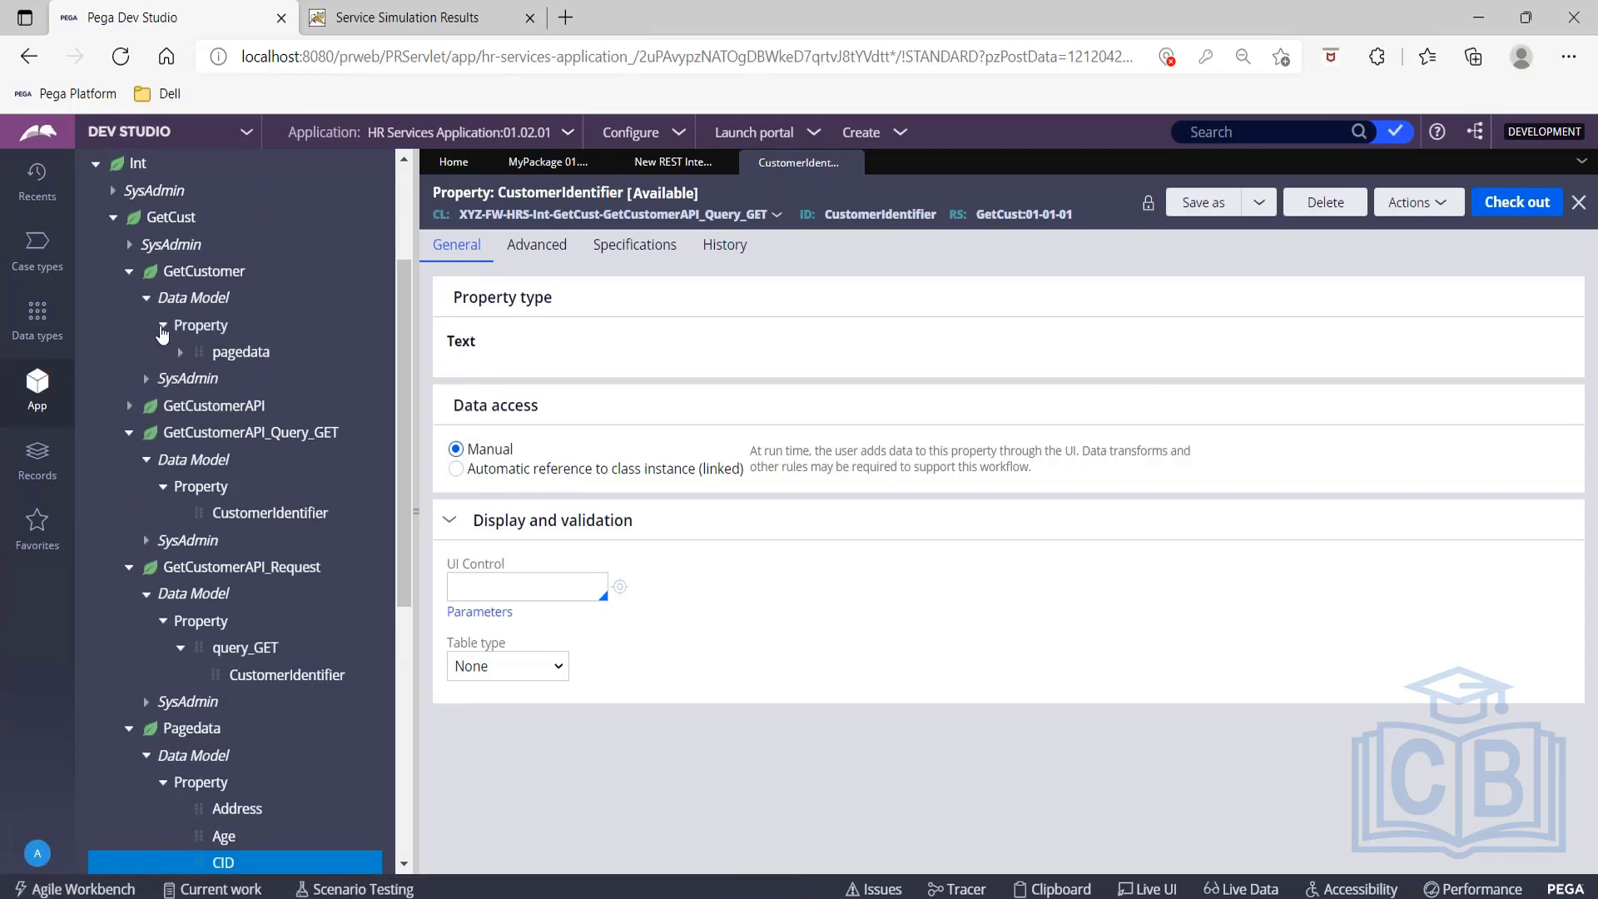
{"action": "left_click", "coordinate": [179, 357]}
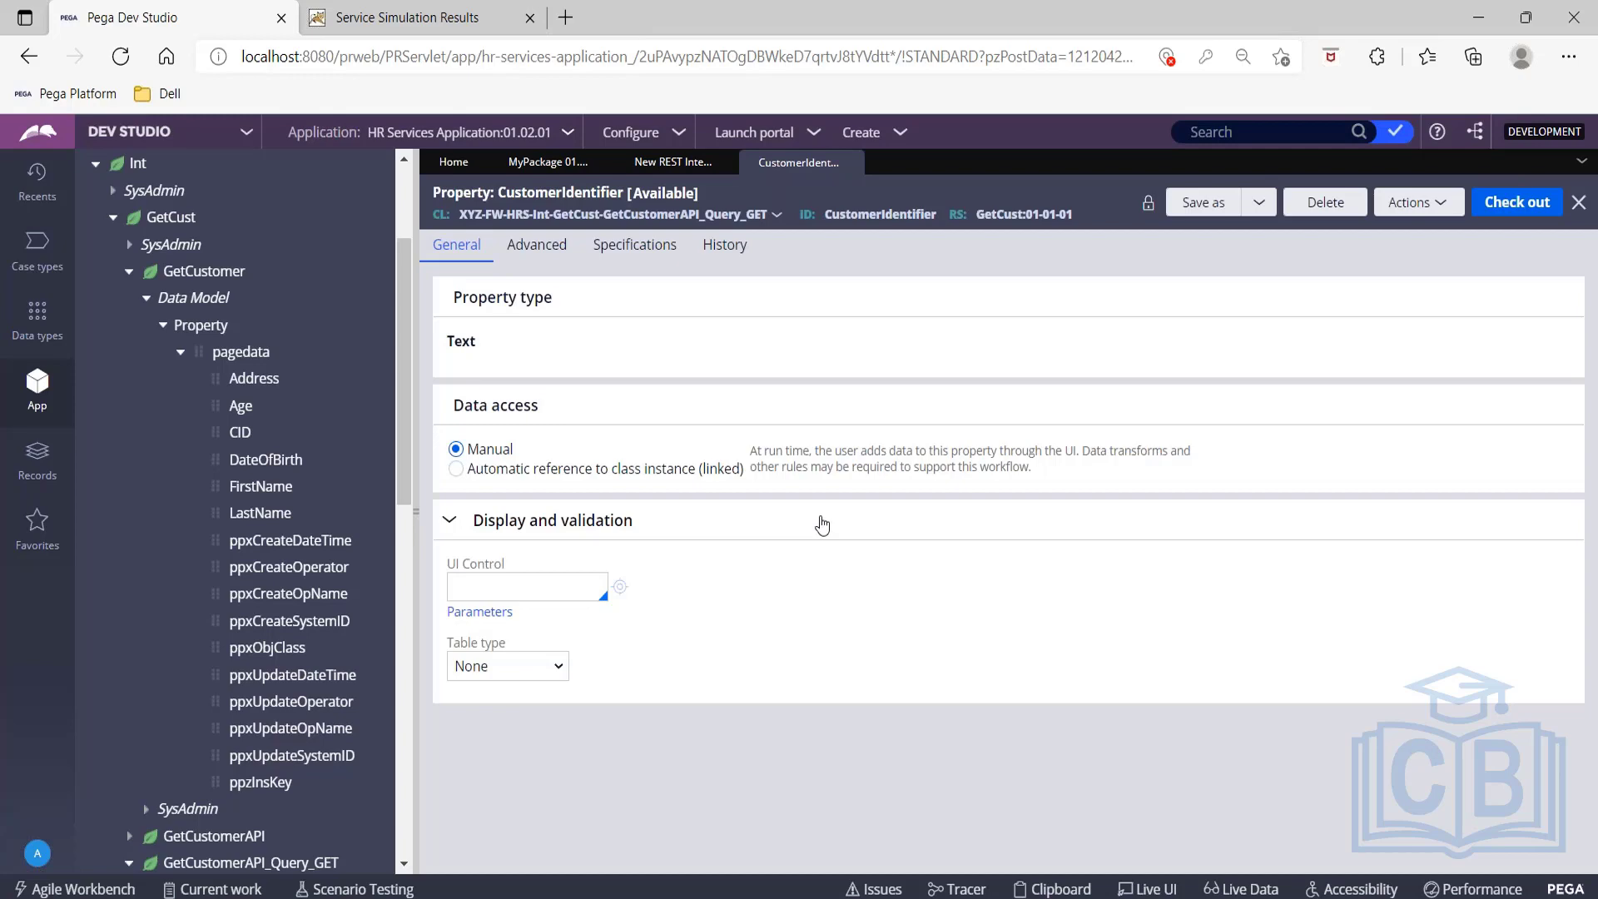
{"action": "scroll", "coordinate": [335, 531], "scroll_direction": "down", "scroll_amount": 5}
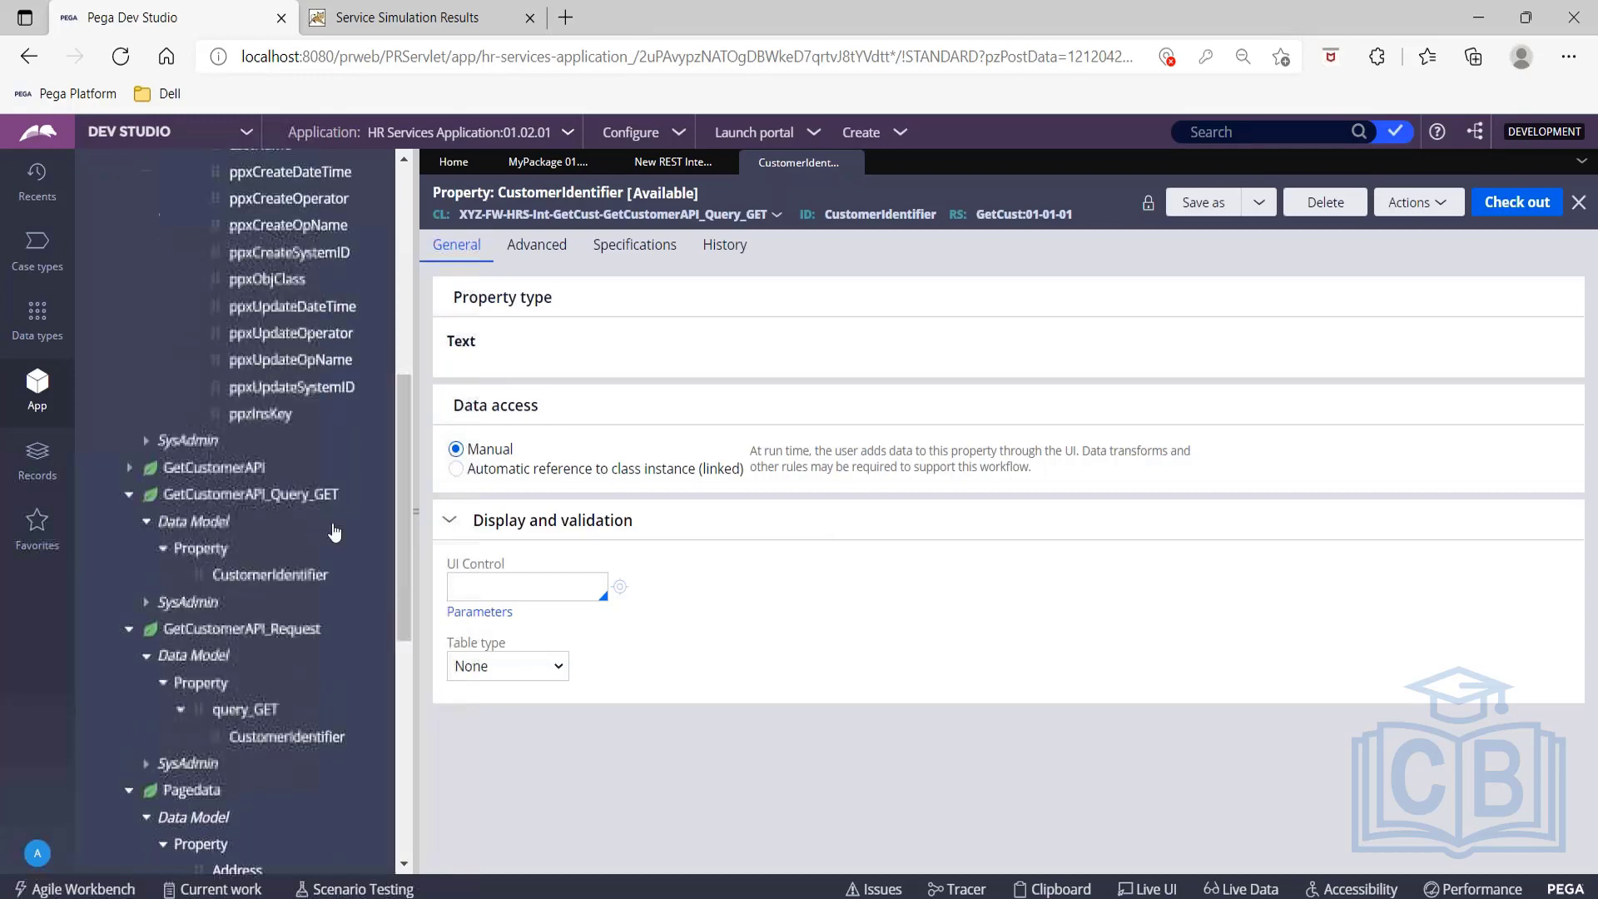
{"action": "scroll", "coordinate": [335, 531], "scroll_direction": "down", "scroll_amount": 4}
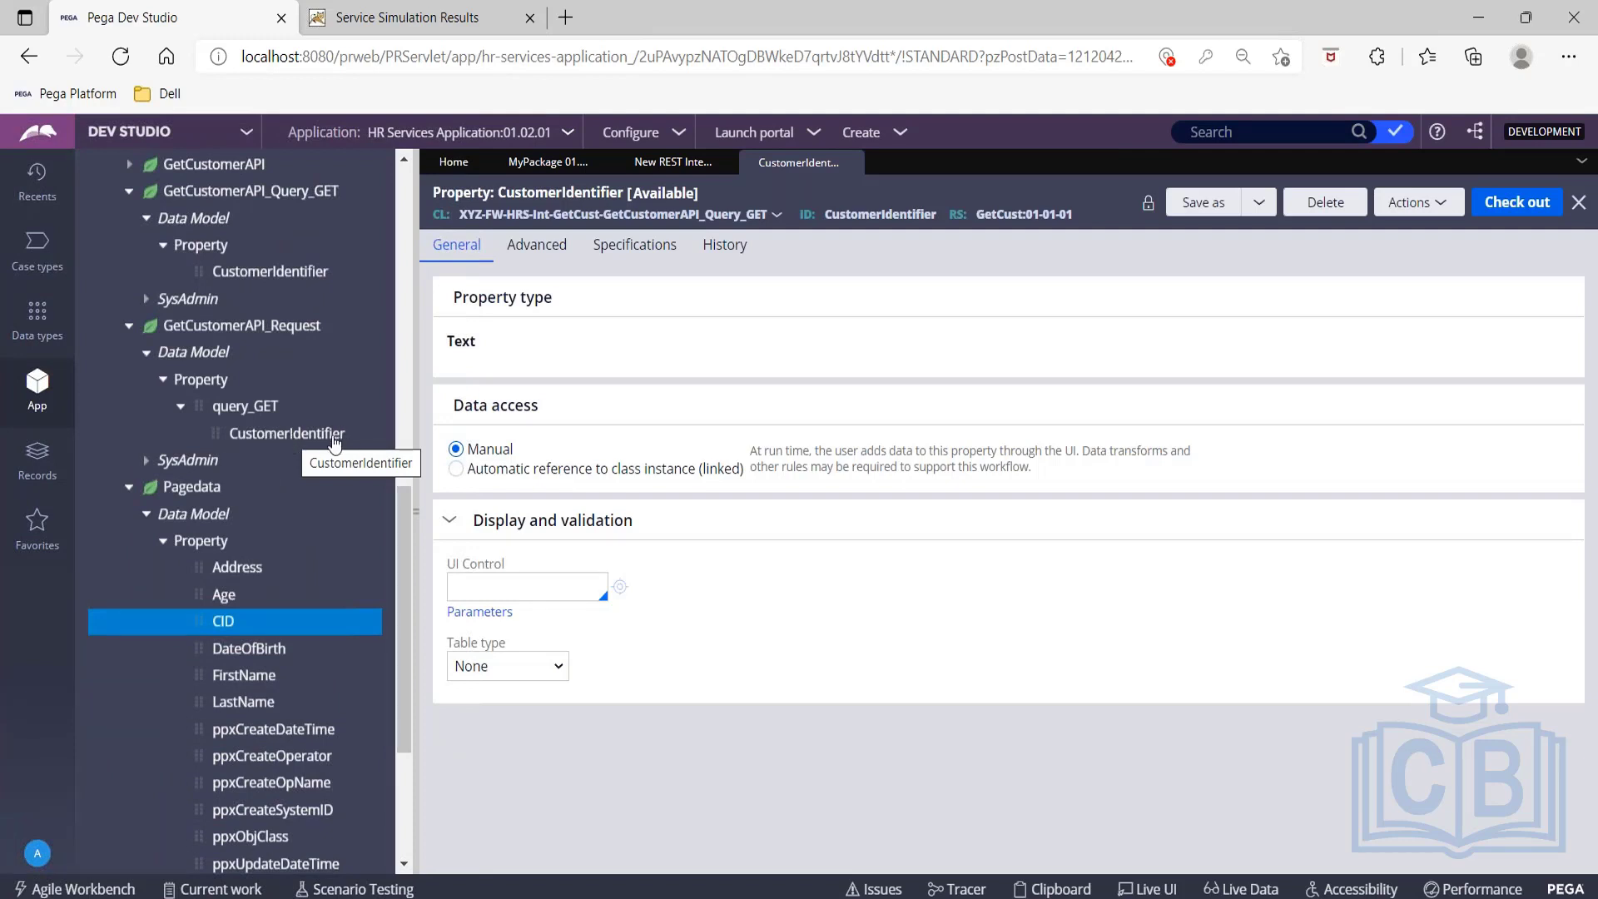
{"action": "scroll", "coordinate": [325, 499], "scroll_direction": "up", "scroll_amount": 9}
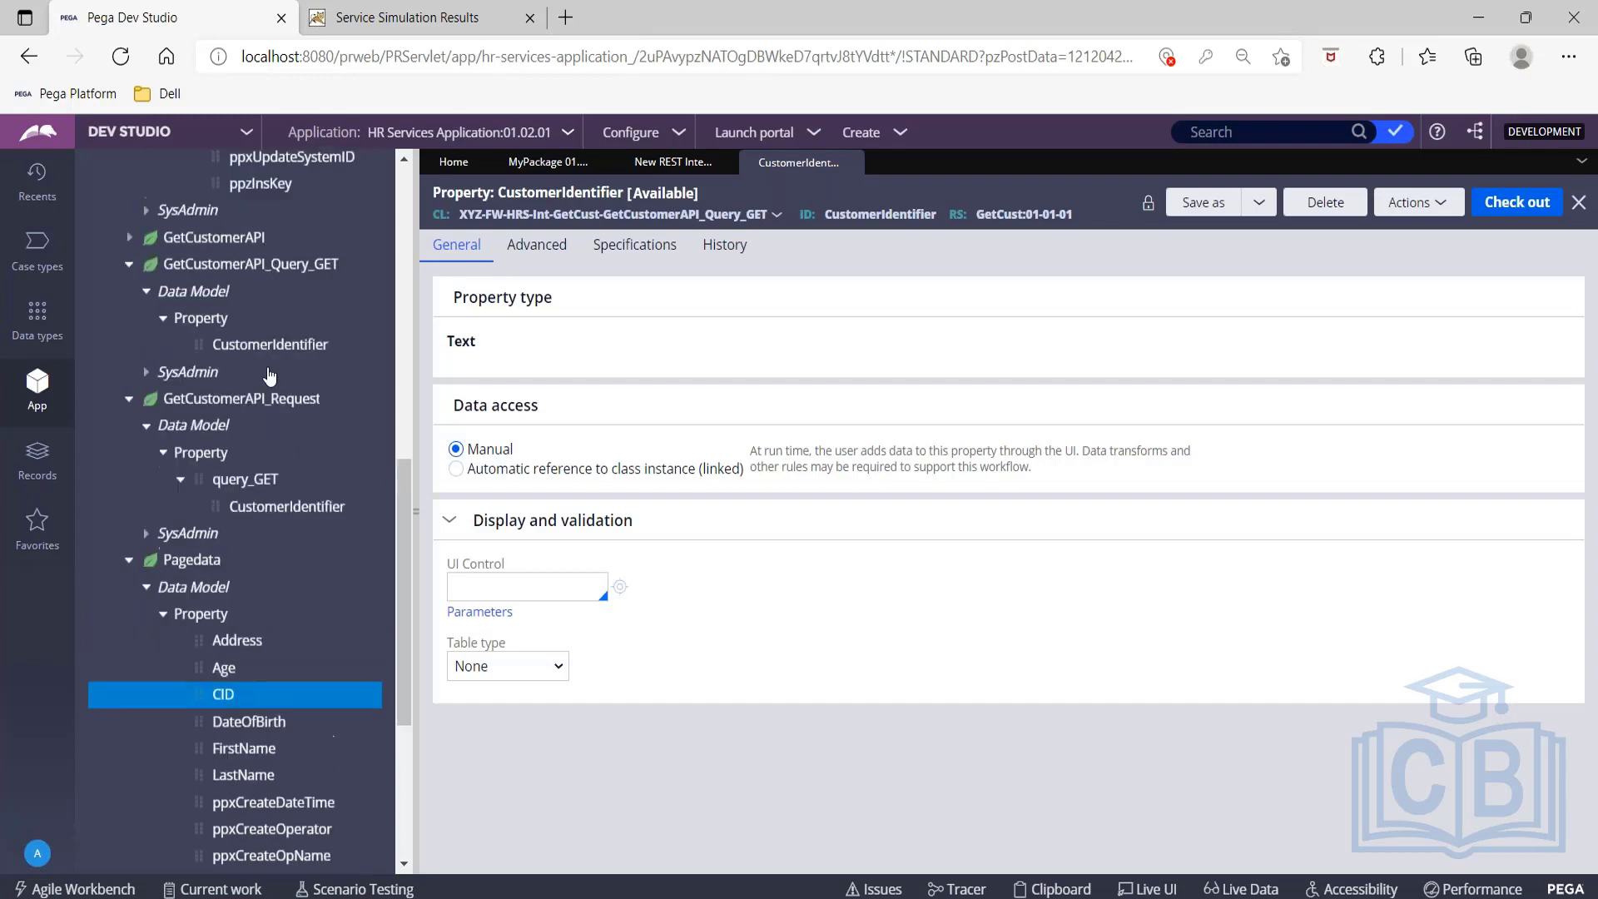
Return to the REST integration summary, switch the class explorer to XYZ-Data, and expand the GetCusto class.
{"action": "left_click", "coordinate": [640, 173]}
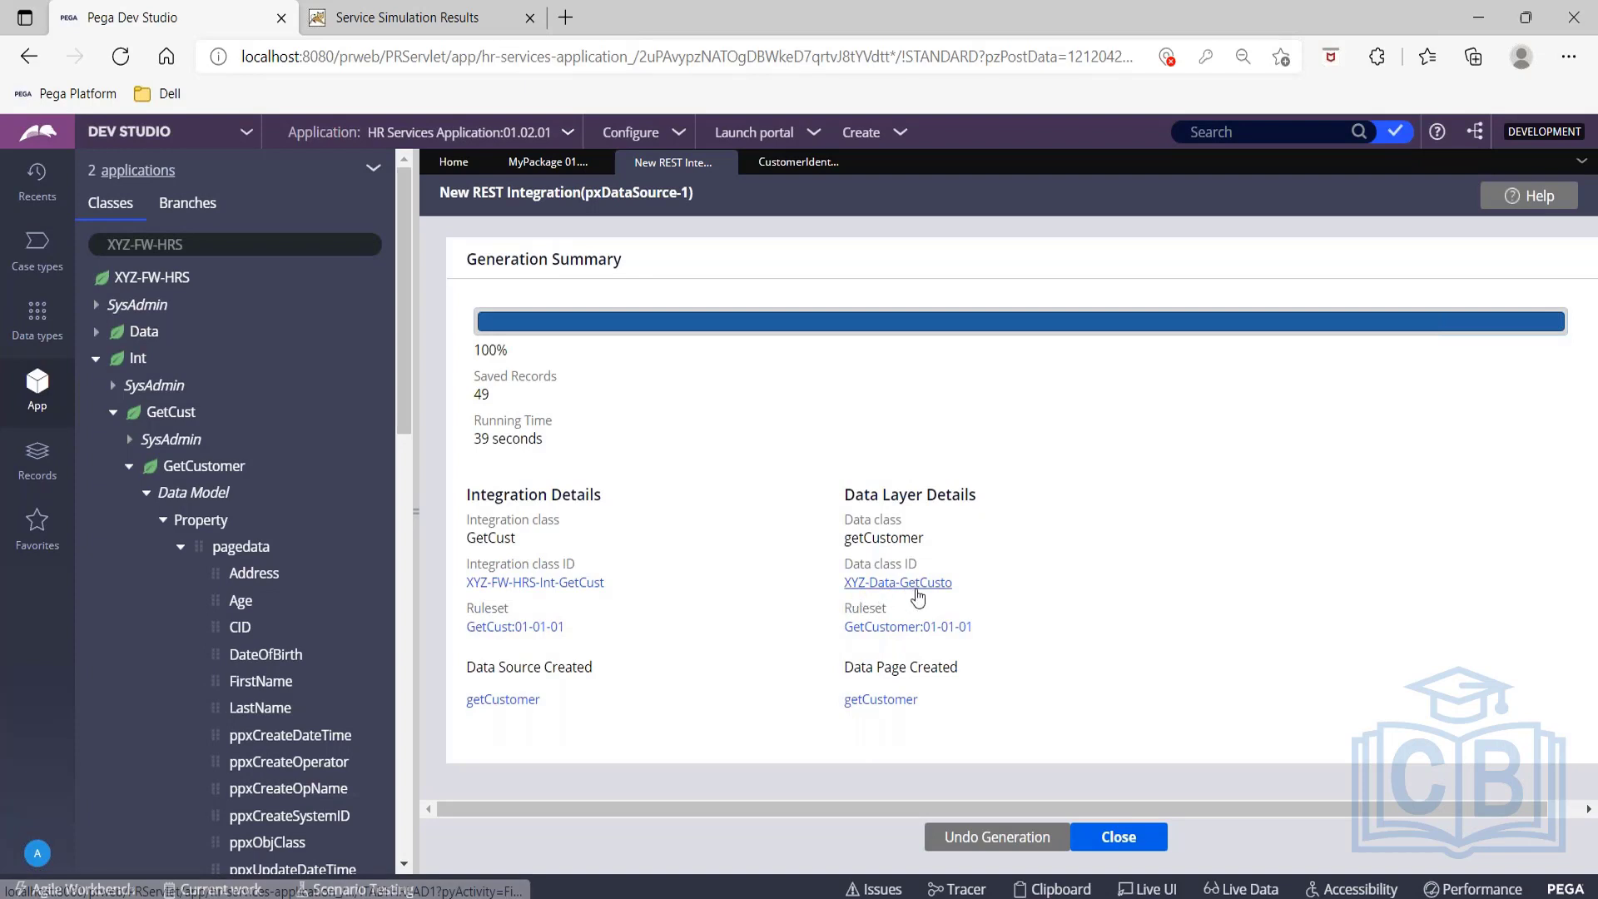
{"action": "left_click", "coordinate": [220, 246]}
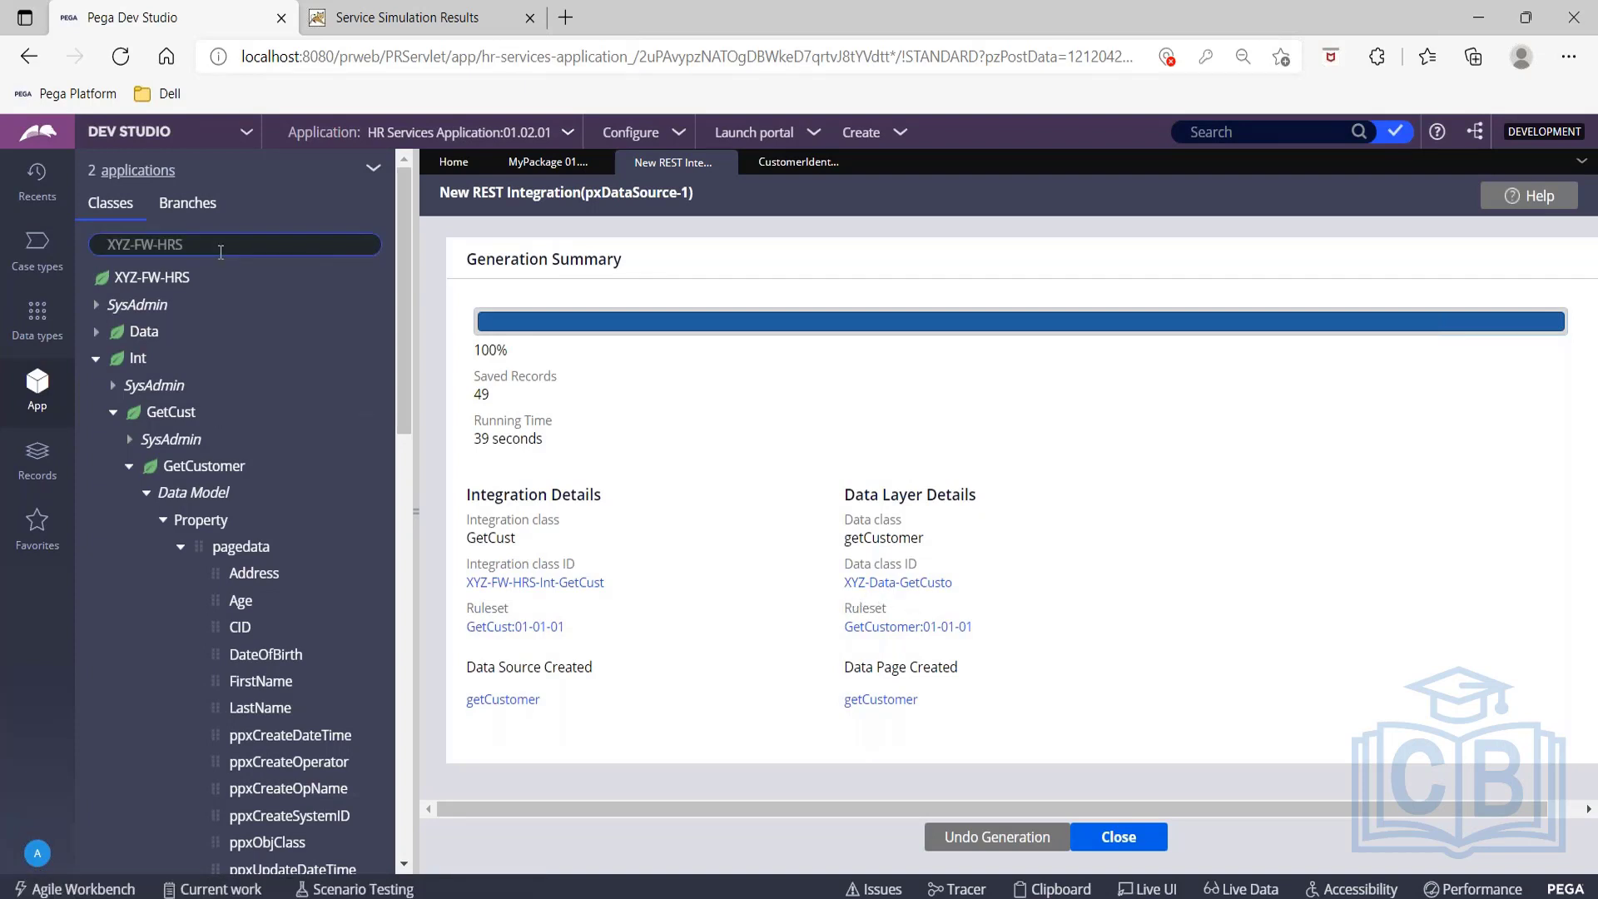
{"action": "key", "text": "BackSpace"}
{"action": "key", "text": "BackSpace"}
{"action": "key", "text": "BackSpace"}
{"action": "key", "text": "BackSpace"}
{"action": "key", "text": "BackSpace"}
{"action": "key", "text": "BackSpace"}
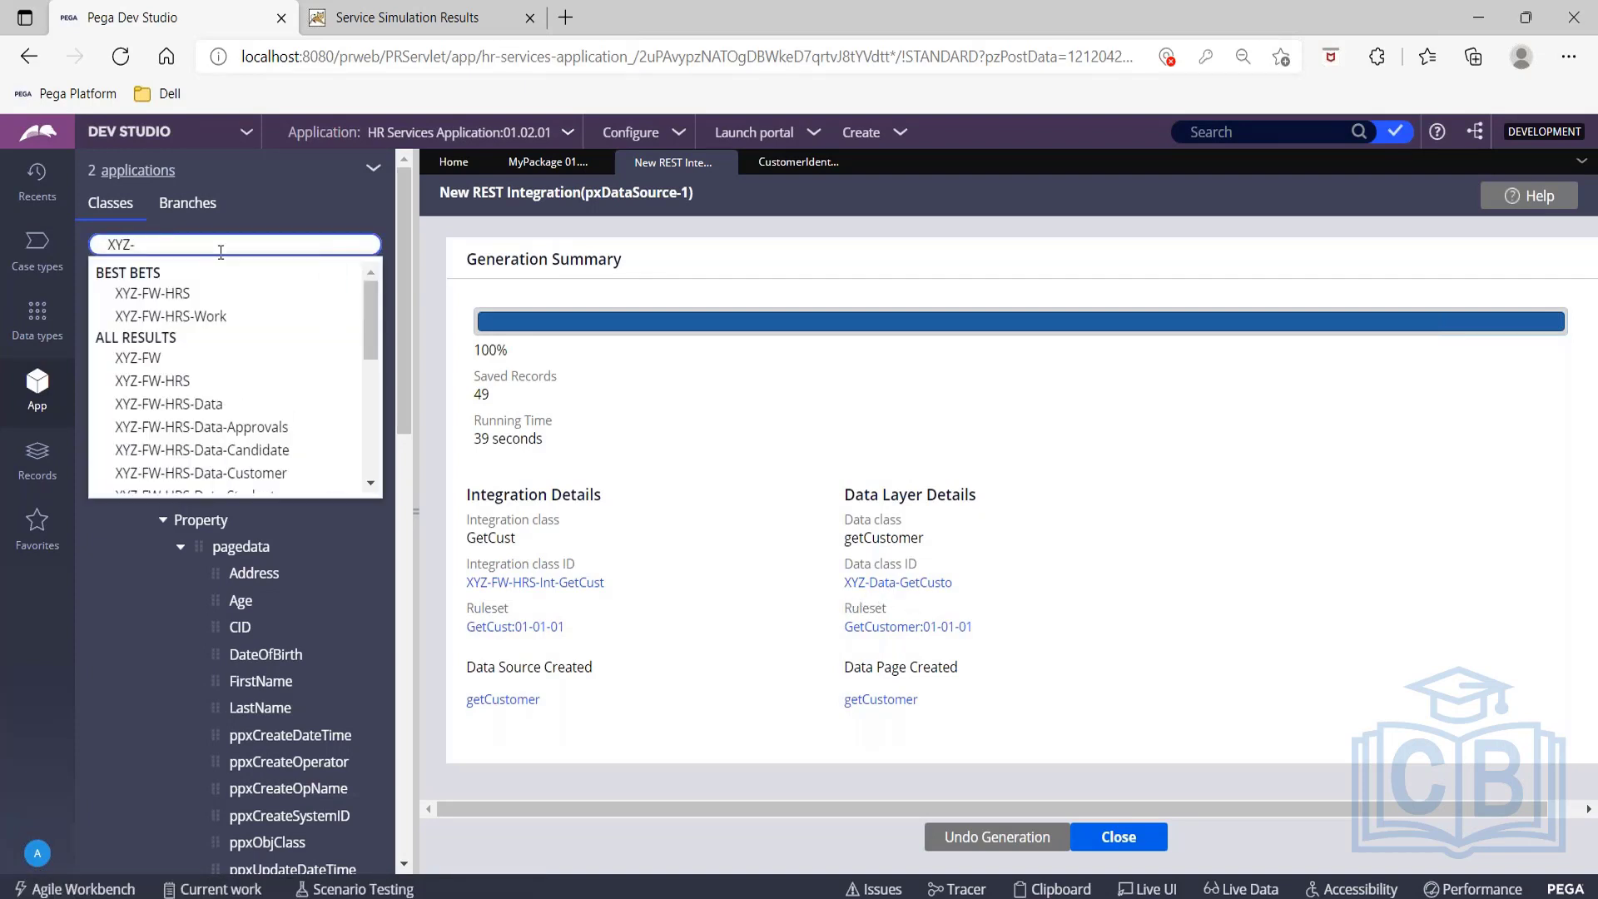
{"action": "type", "text": "data"}
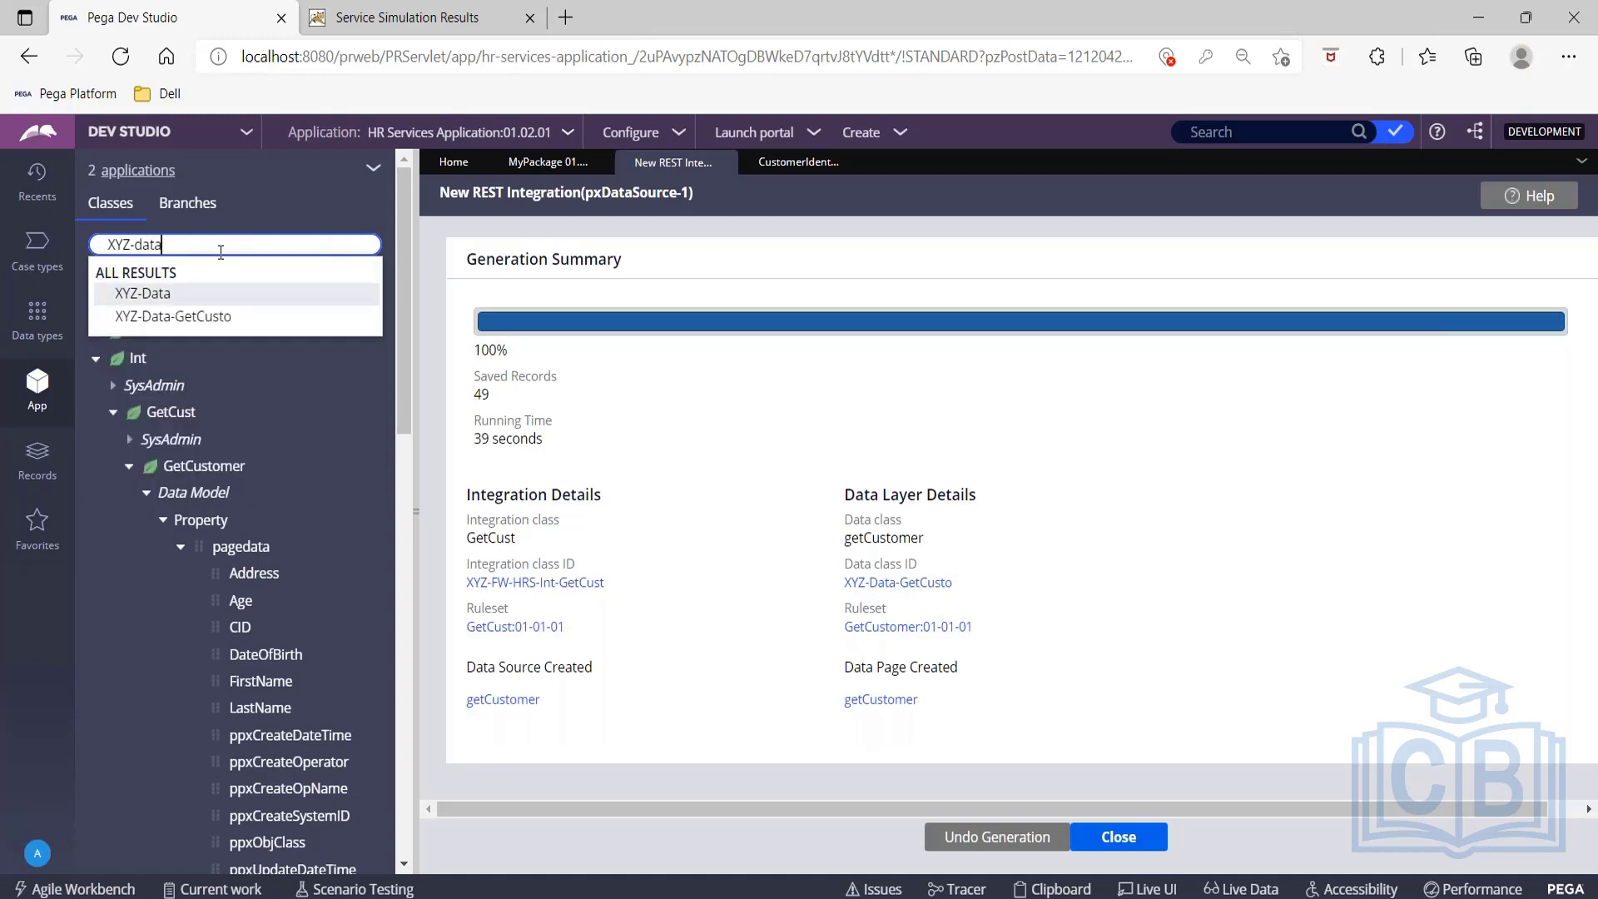
{"action": "left_click", "coordinate": [142, 294]}
{"action": "left_click", "coordinate": [98, 333]}
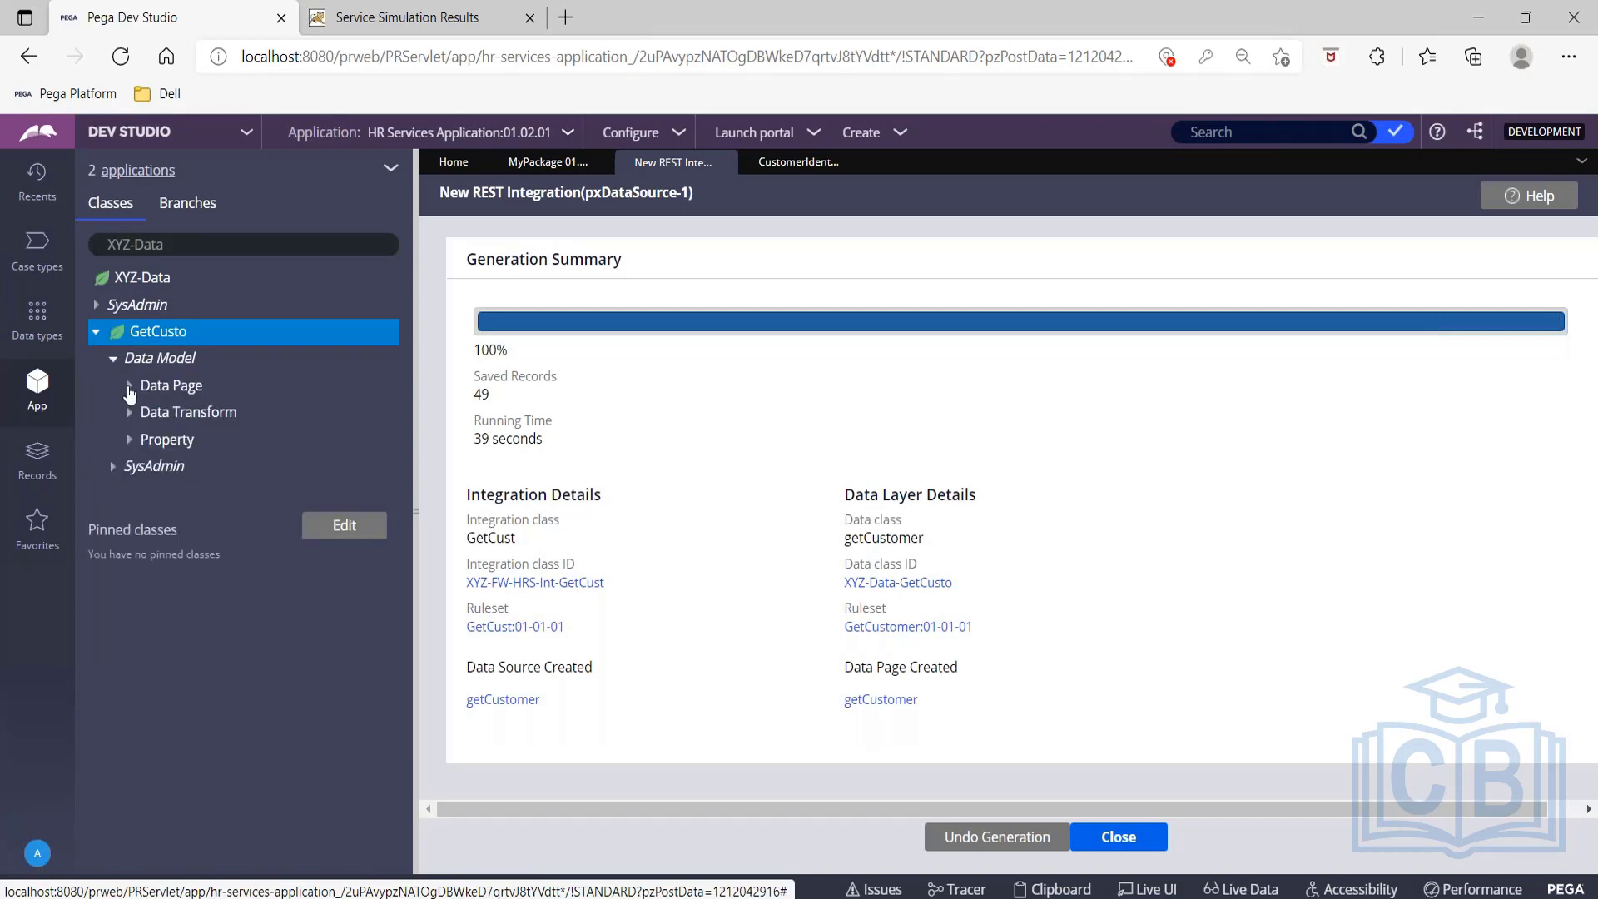
Open the D_GetCustomer data page, review its data sources, and open the GetCustomerRequestGET request data transform.
{"action": "left_click", "coordinate": [129, 387]}
{"action": "left_click", "coordinate": [229, 413]}
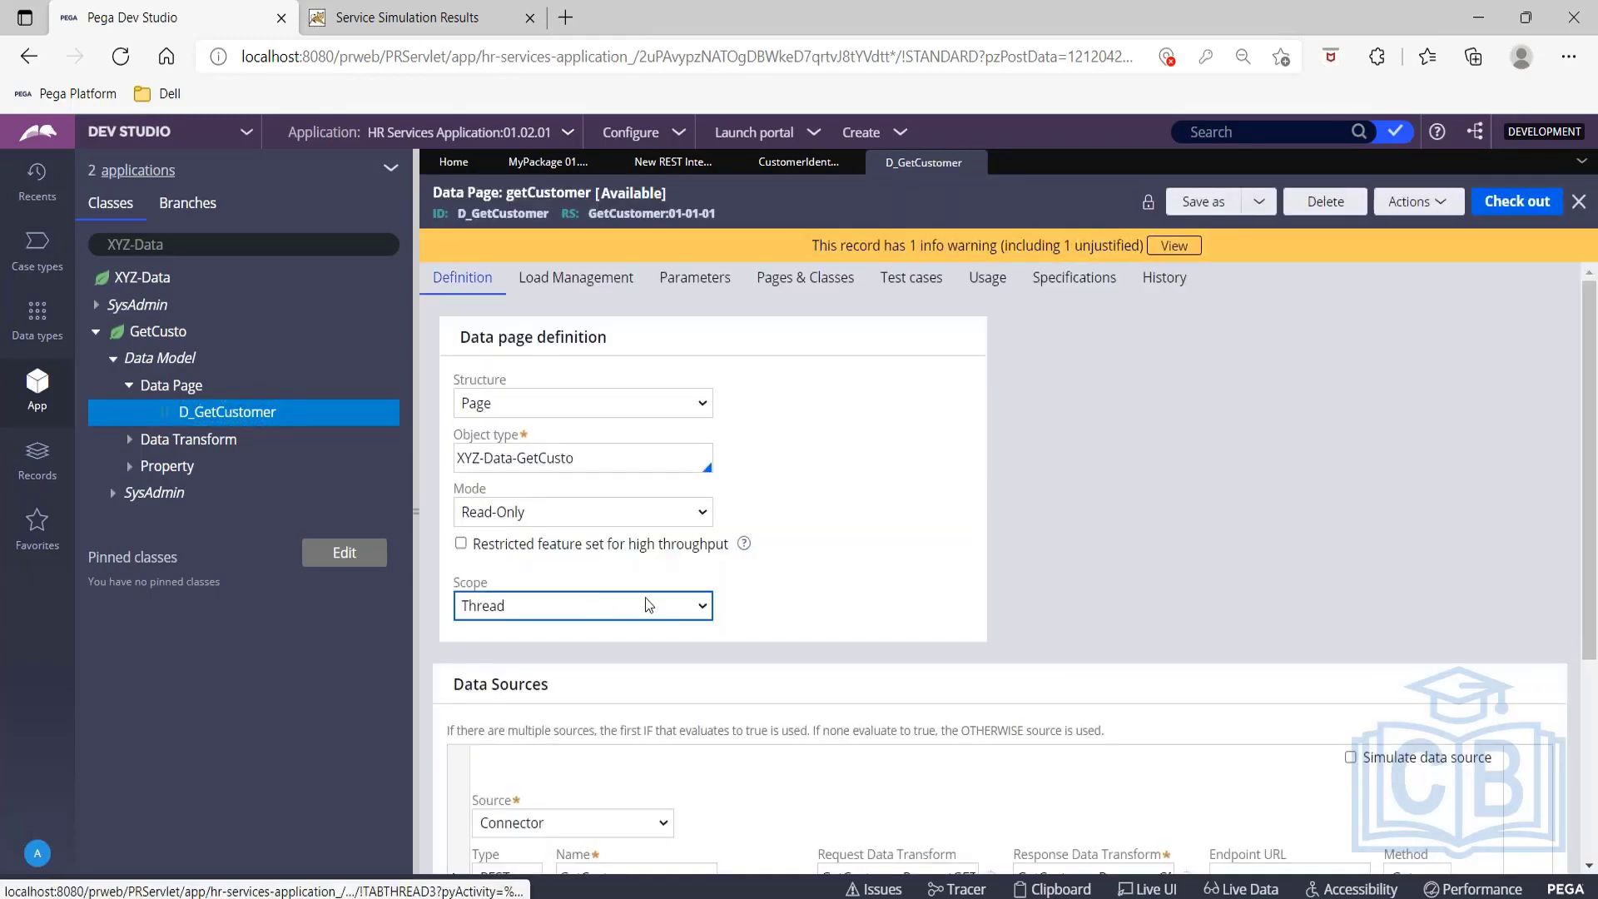
{"action": "scroll", "coordinate": [648, 605], "scroll_direction": "down", "scroll_amount": 3}
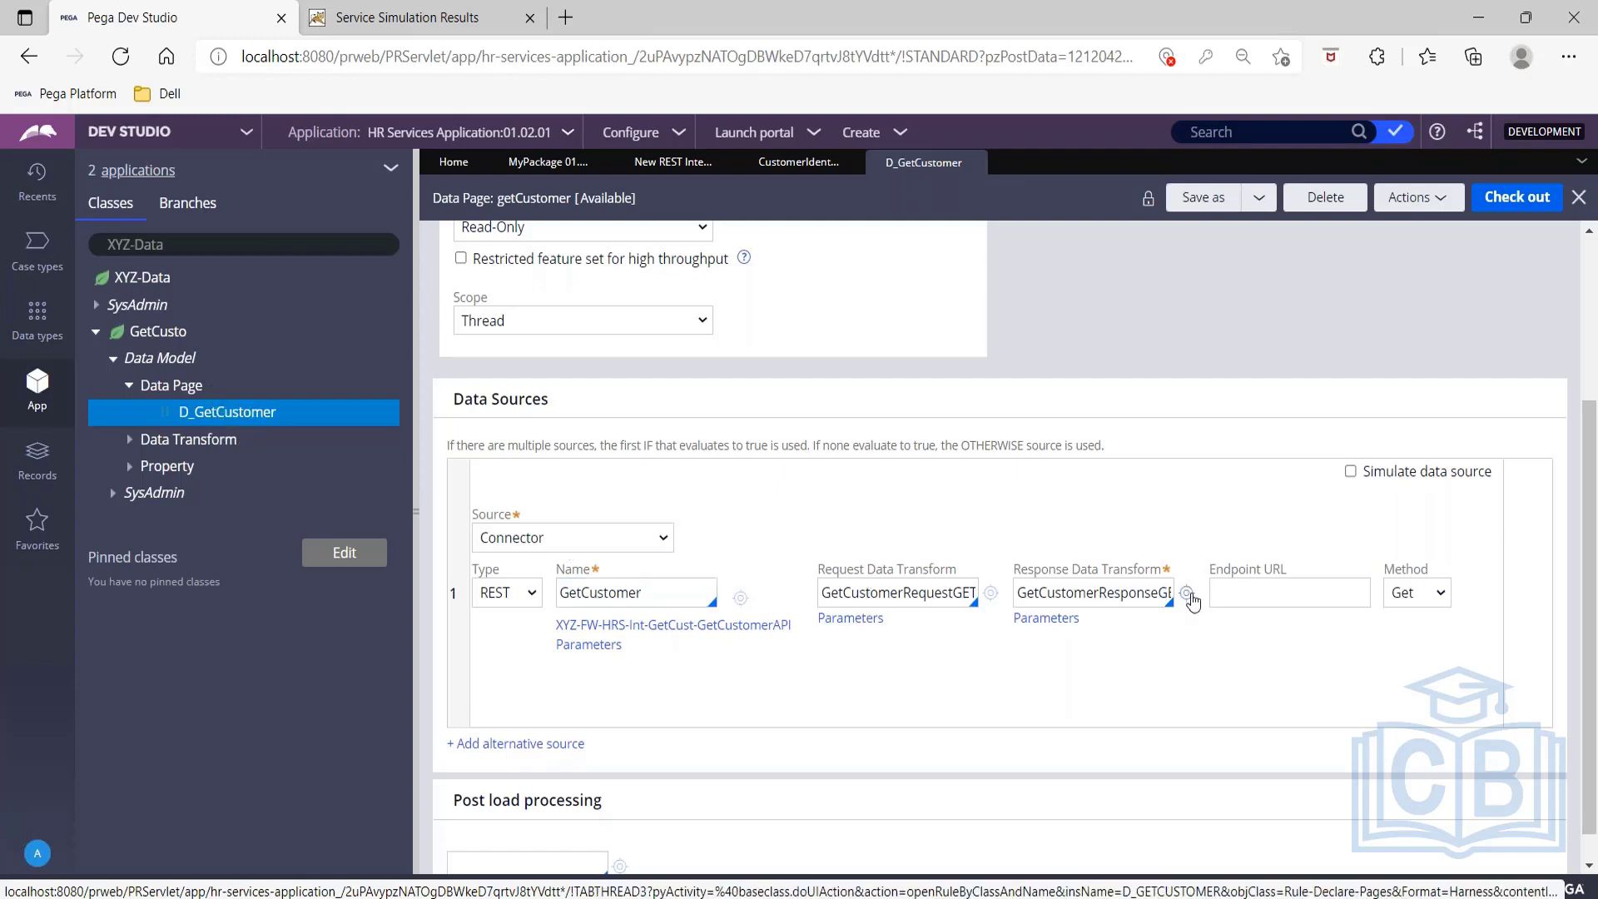
{"action": "left_click", "coordinate": [991, 594]}
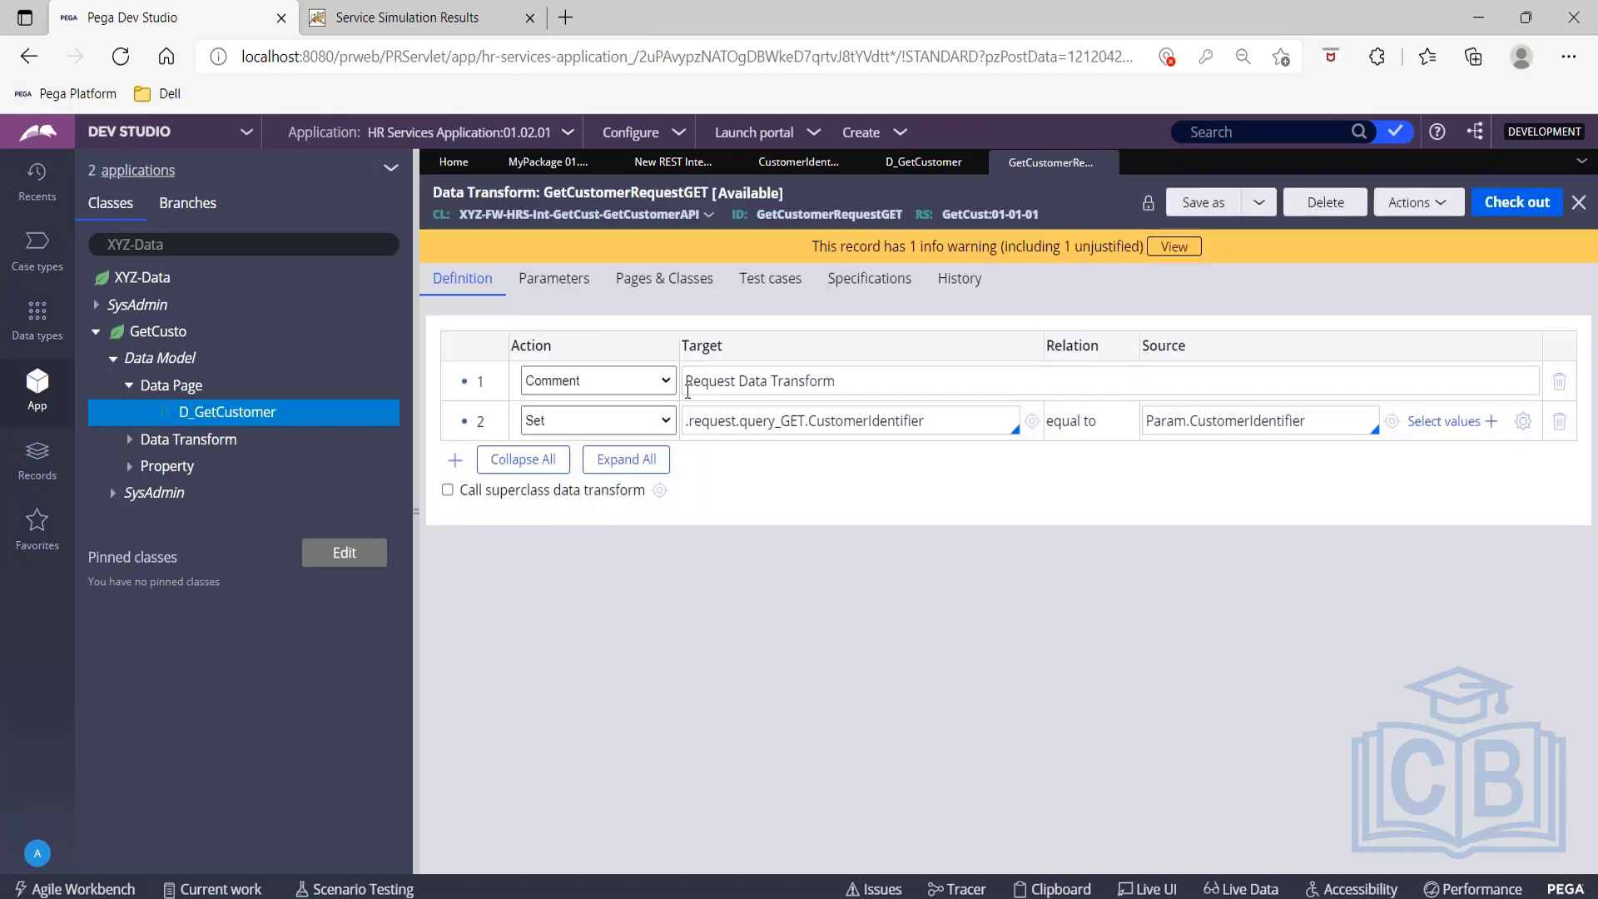
Check the CustomerIdentifier target in the request data transform, then open the D_GetCustomer data page's GetCustomerResponseGET response data transform.
{"action": "left_click_drag", "start_coordinate": [687, 420], "coordinate": [963, 419]}
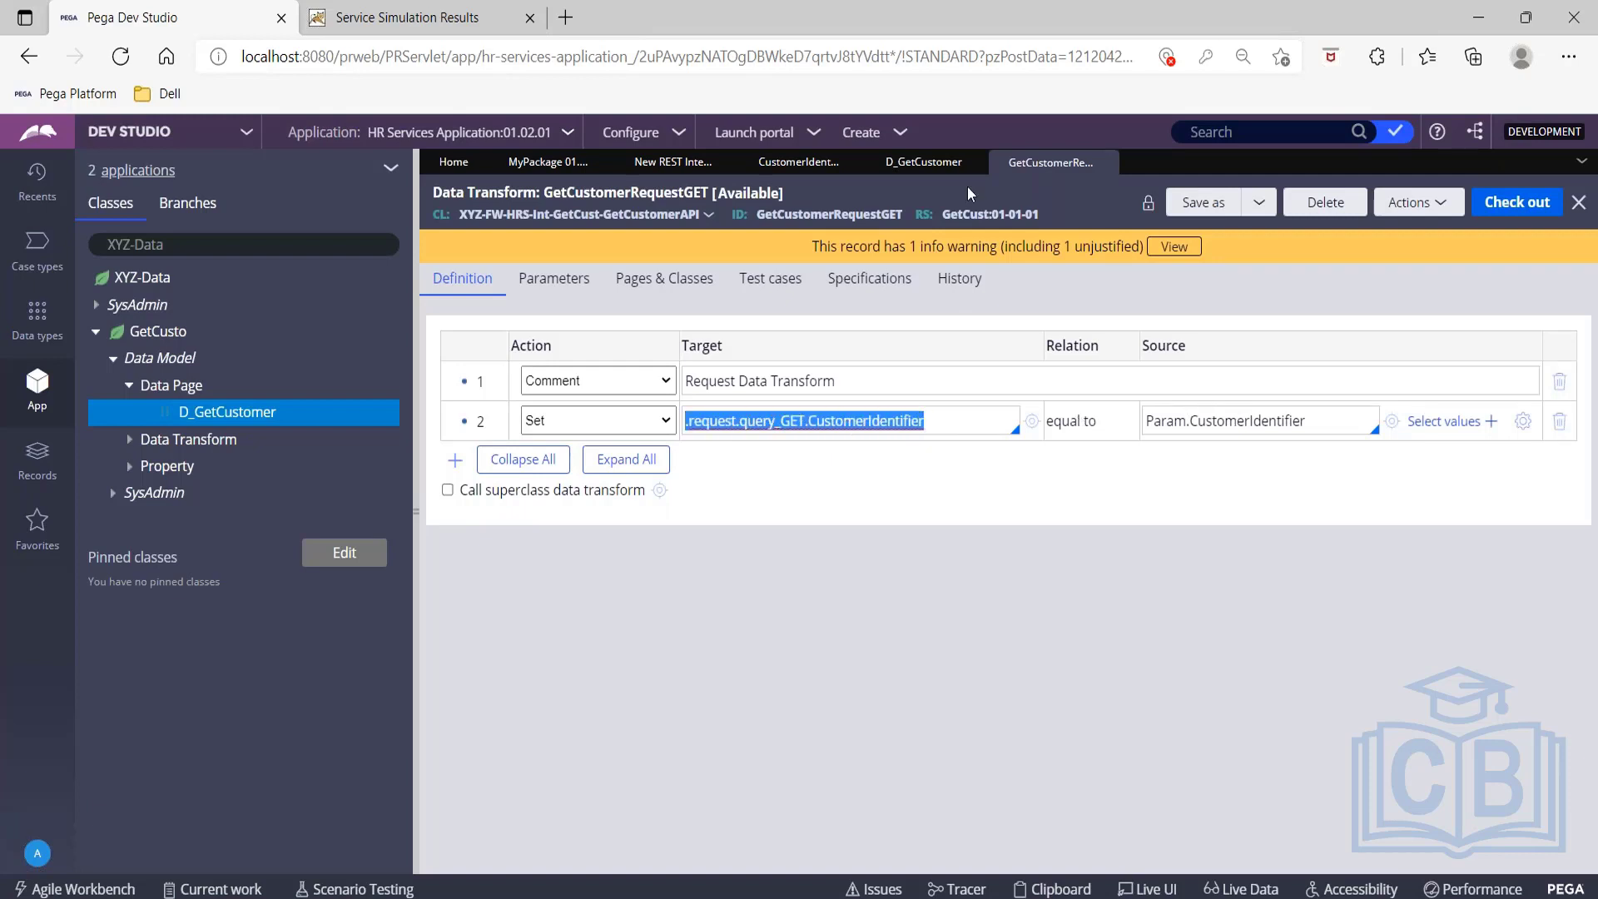
{"action": "left_click", "coordinate": [920, 162]}
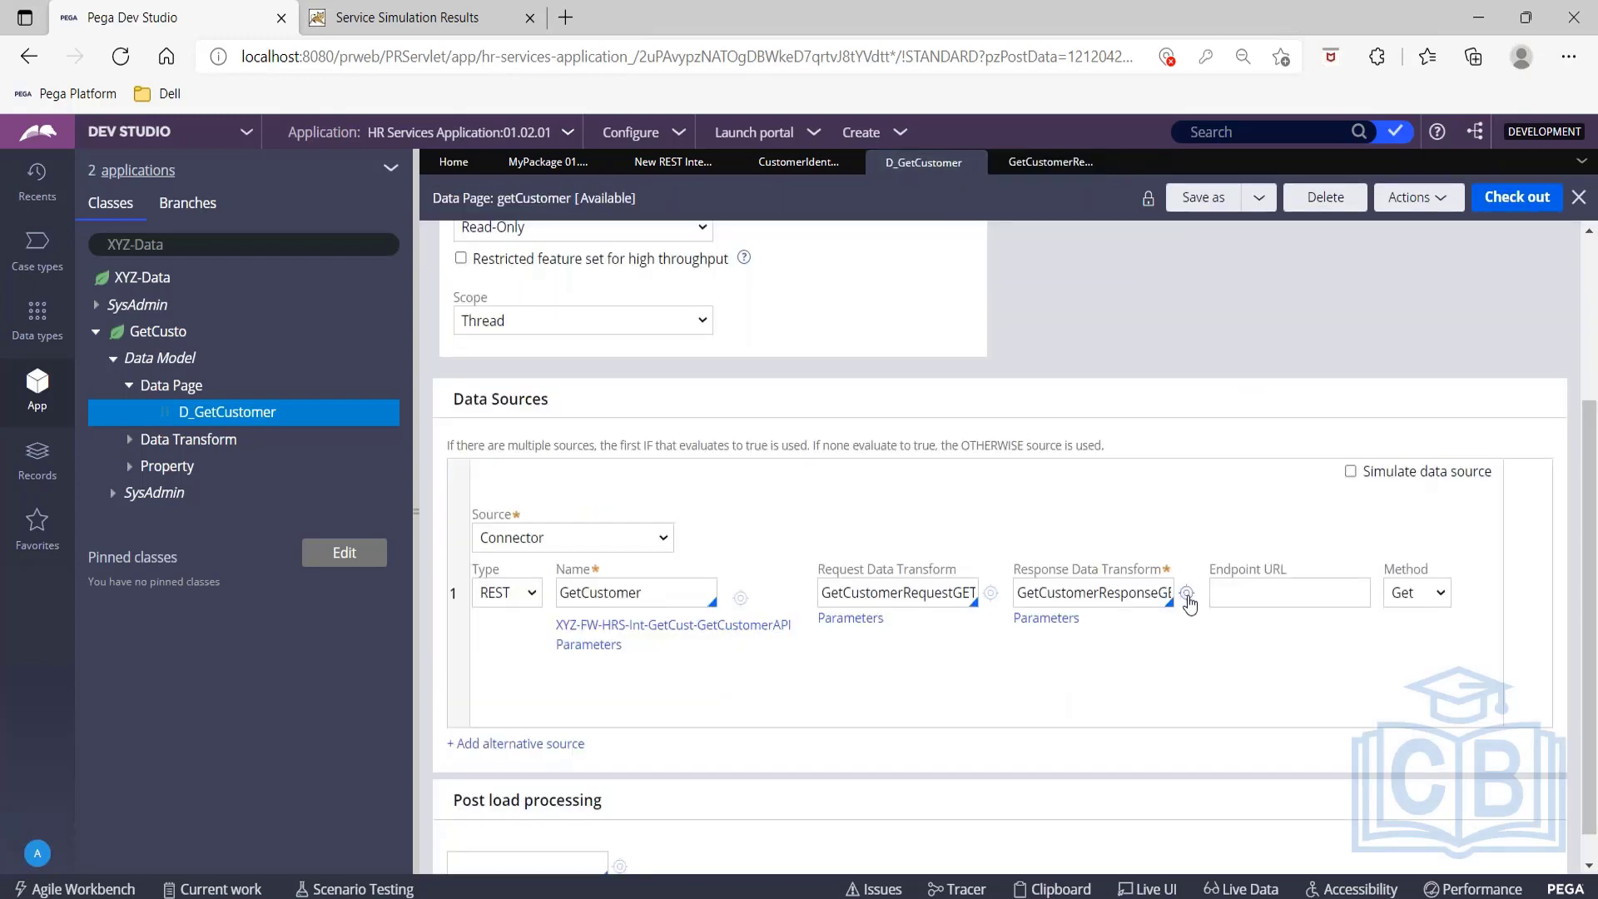
{"action": "left_click", "coordinate": [1187, 593]}
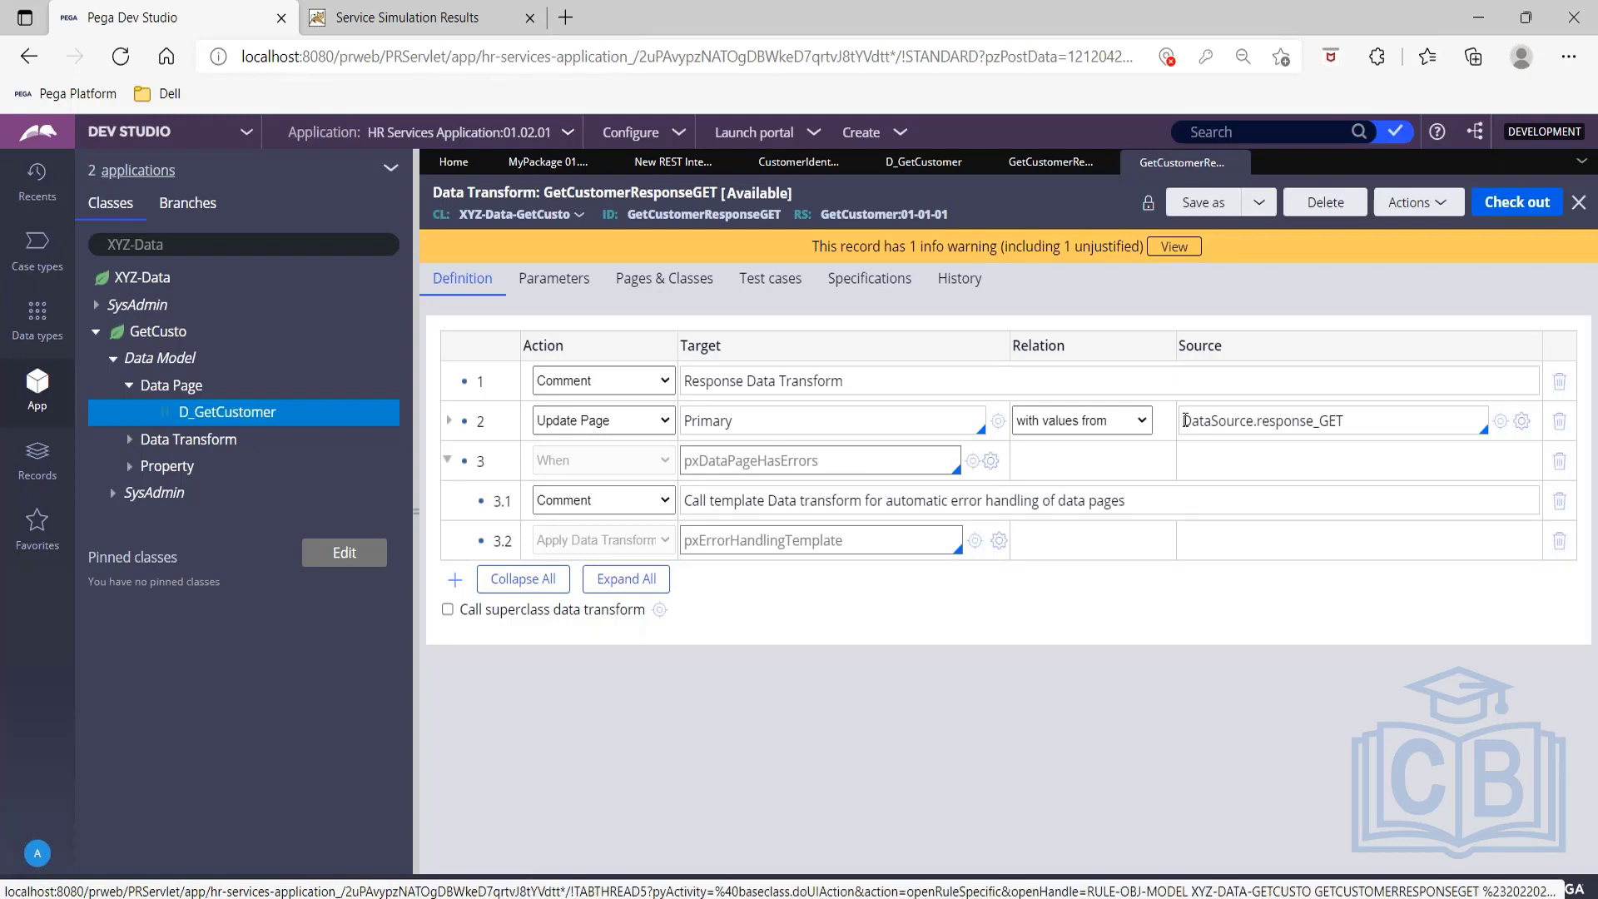
Open the response_GET property used as the response transform's source, check its page definition, and return to the transform.
{"action": "left_click_drag", "start_coordinate": [1185, 421], "coordinate": [1366, 422]}
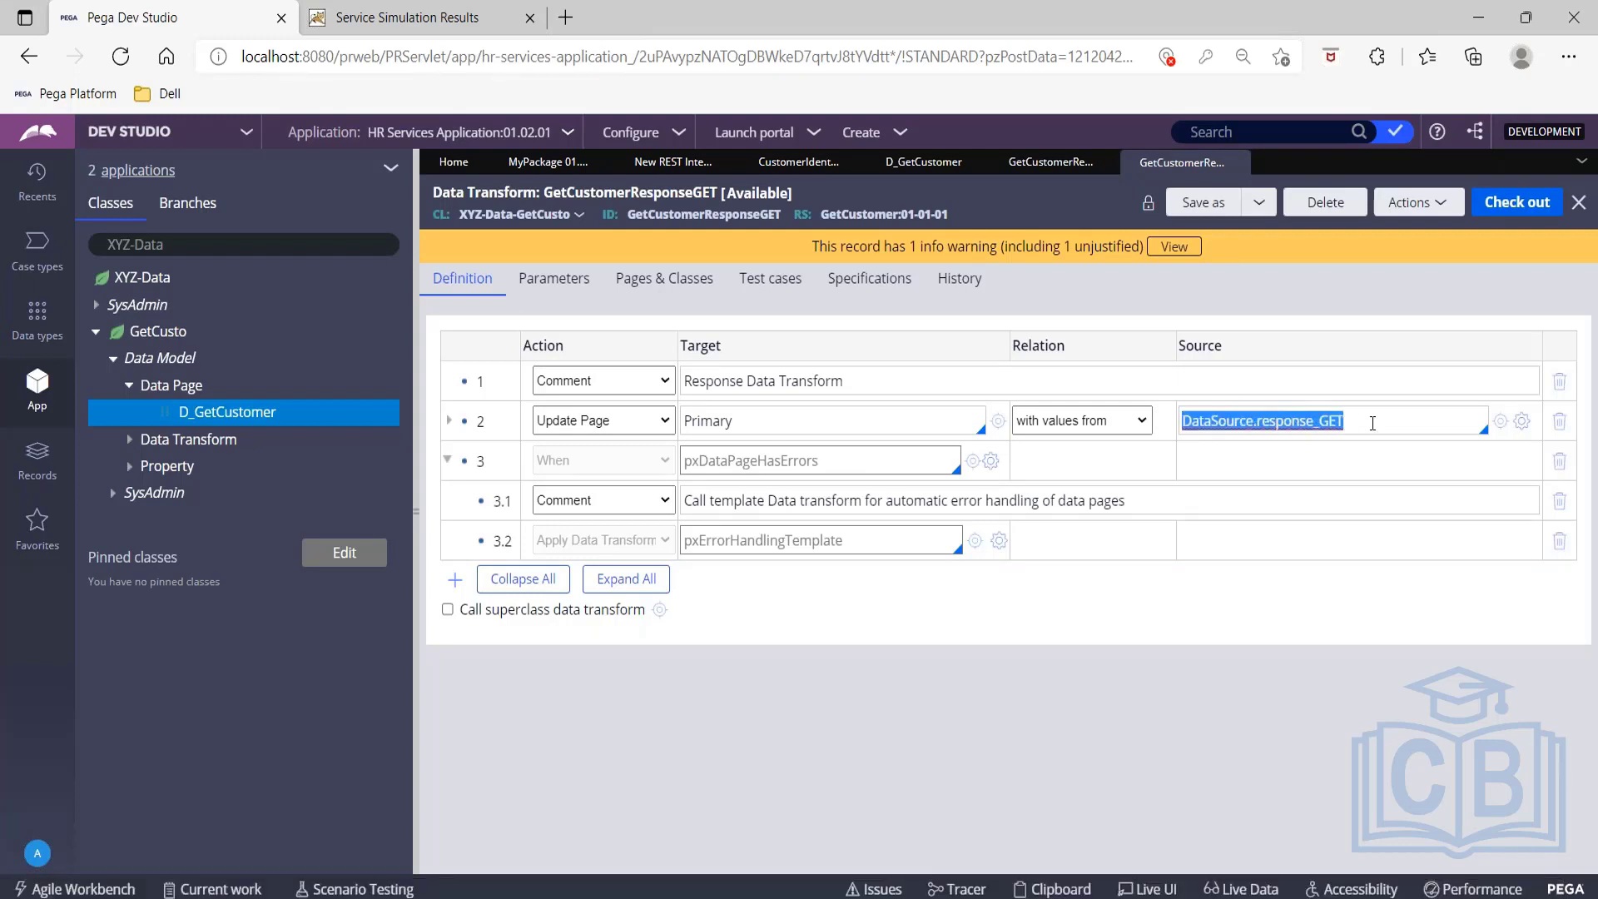
{"action": "left_click", "coordinate": [1523, 421]}
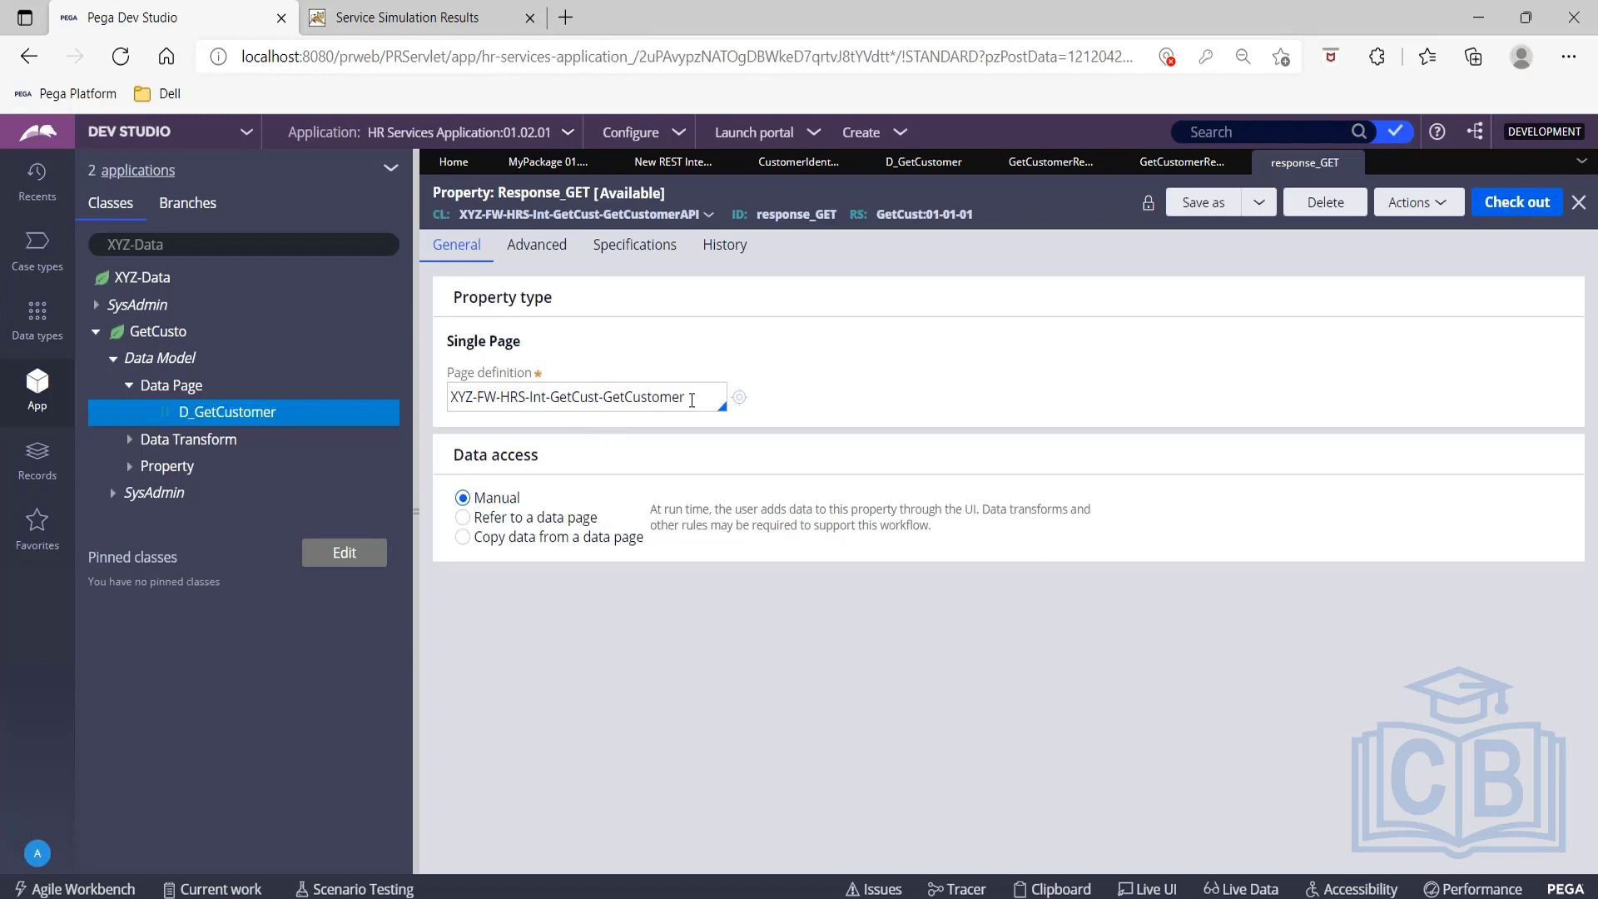
{"action": "left_click", "coordinate": [1169, 167]}
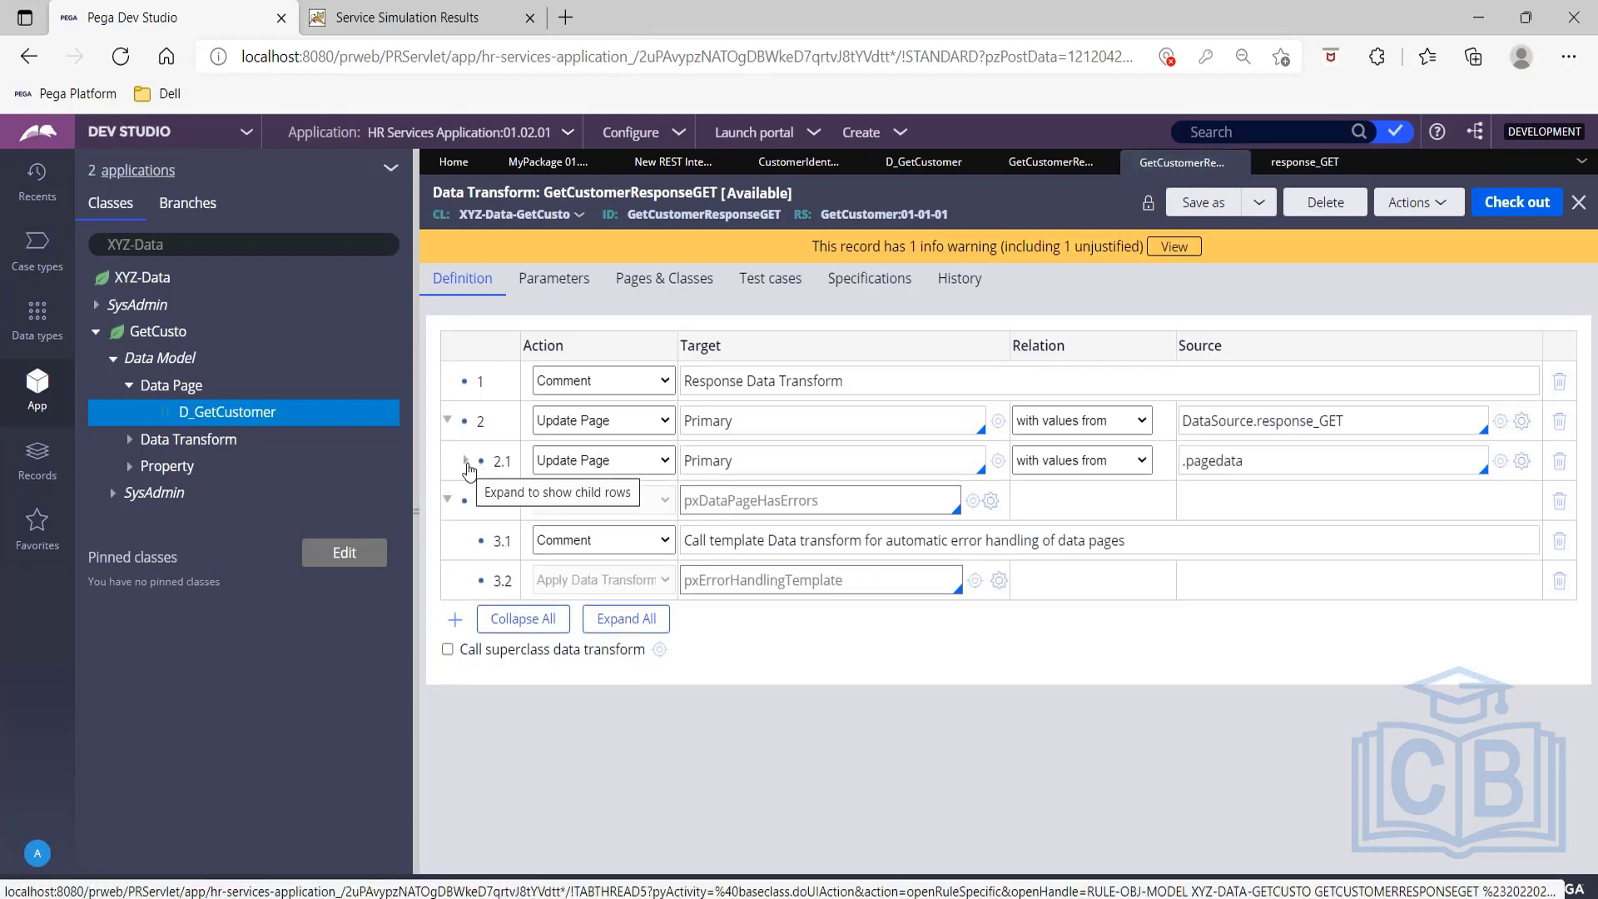
Expand the nested Primary update that takes values from .pagedata and examine its property mappings and error handling rows.
{"action": "left_click", "coordinate": [467, 462]}
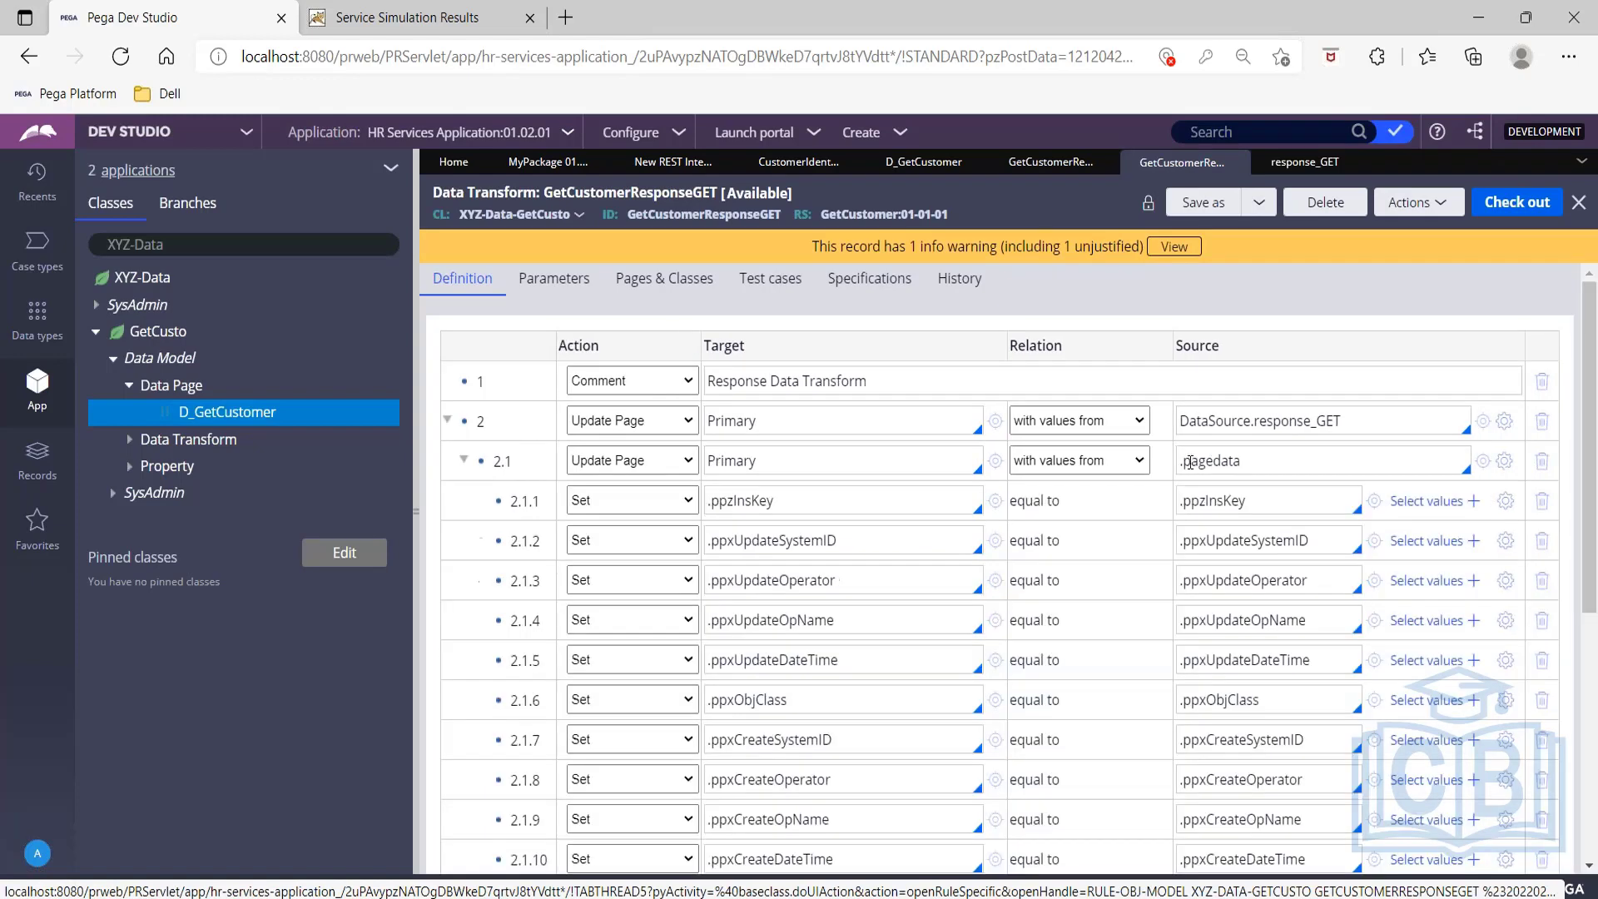
{"action": "triple_click", "coordinate": [1278, 463]}
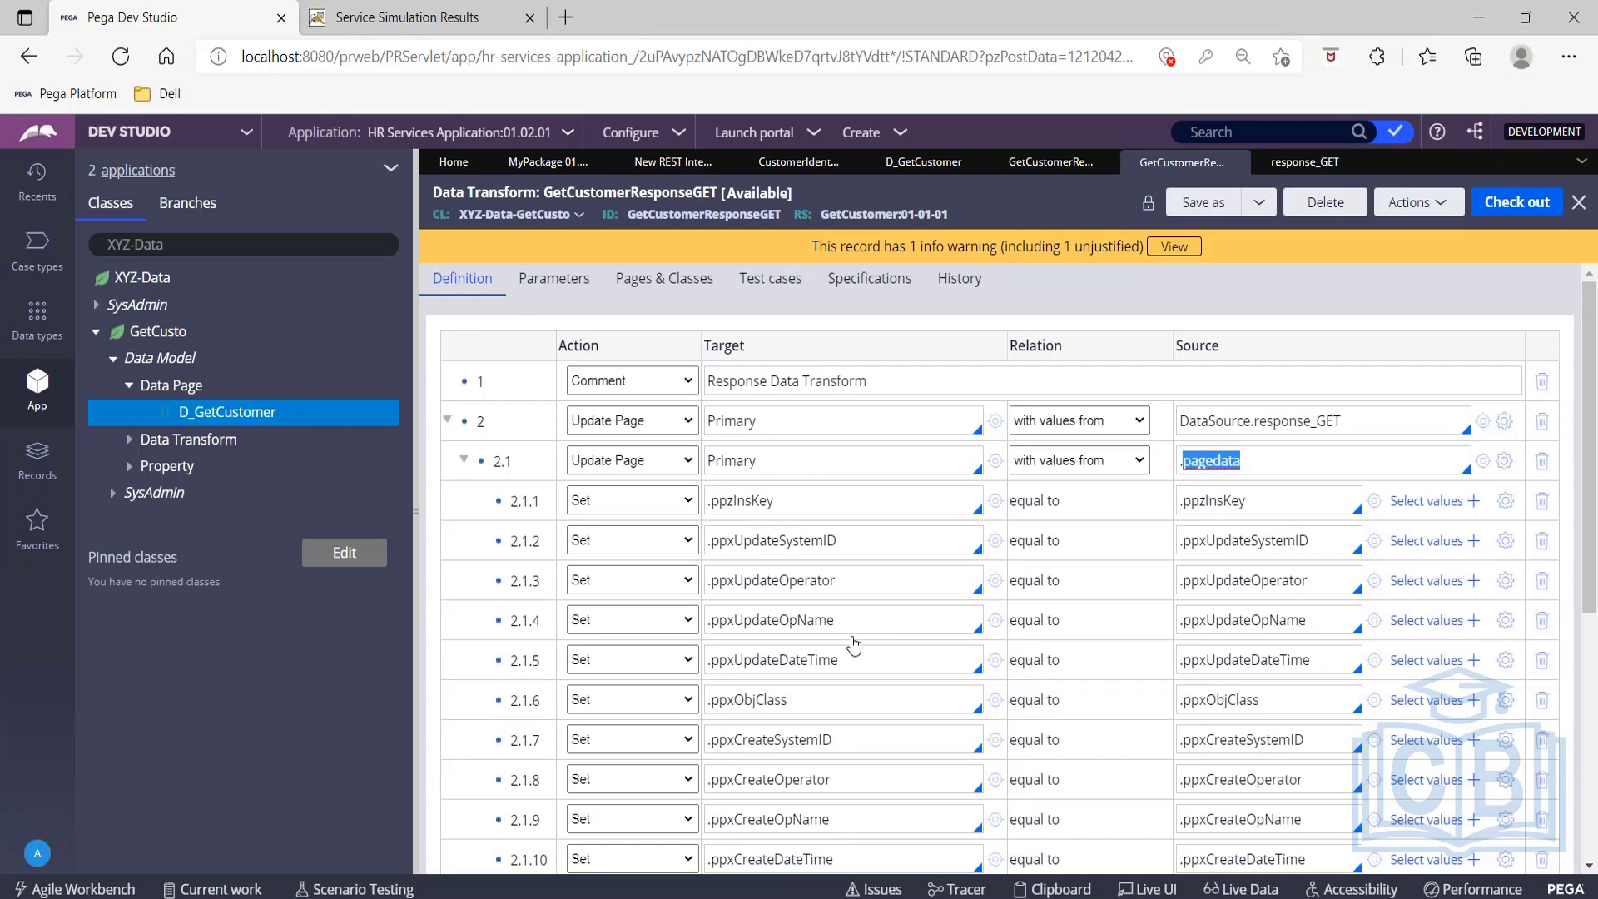
{"action": "scroll", "coordinate": [853, 645], "scroll_direction": "down", "scroll_amount": 4}
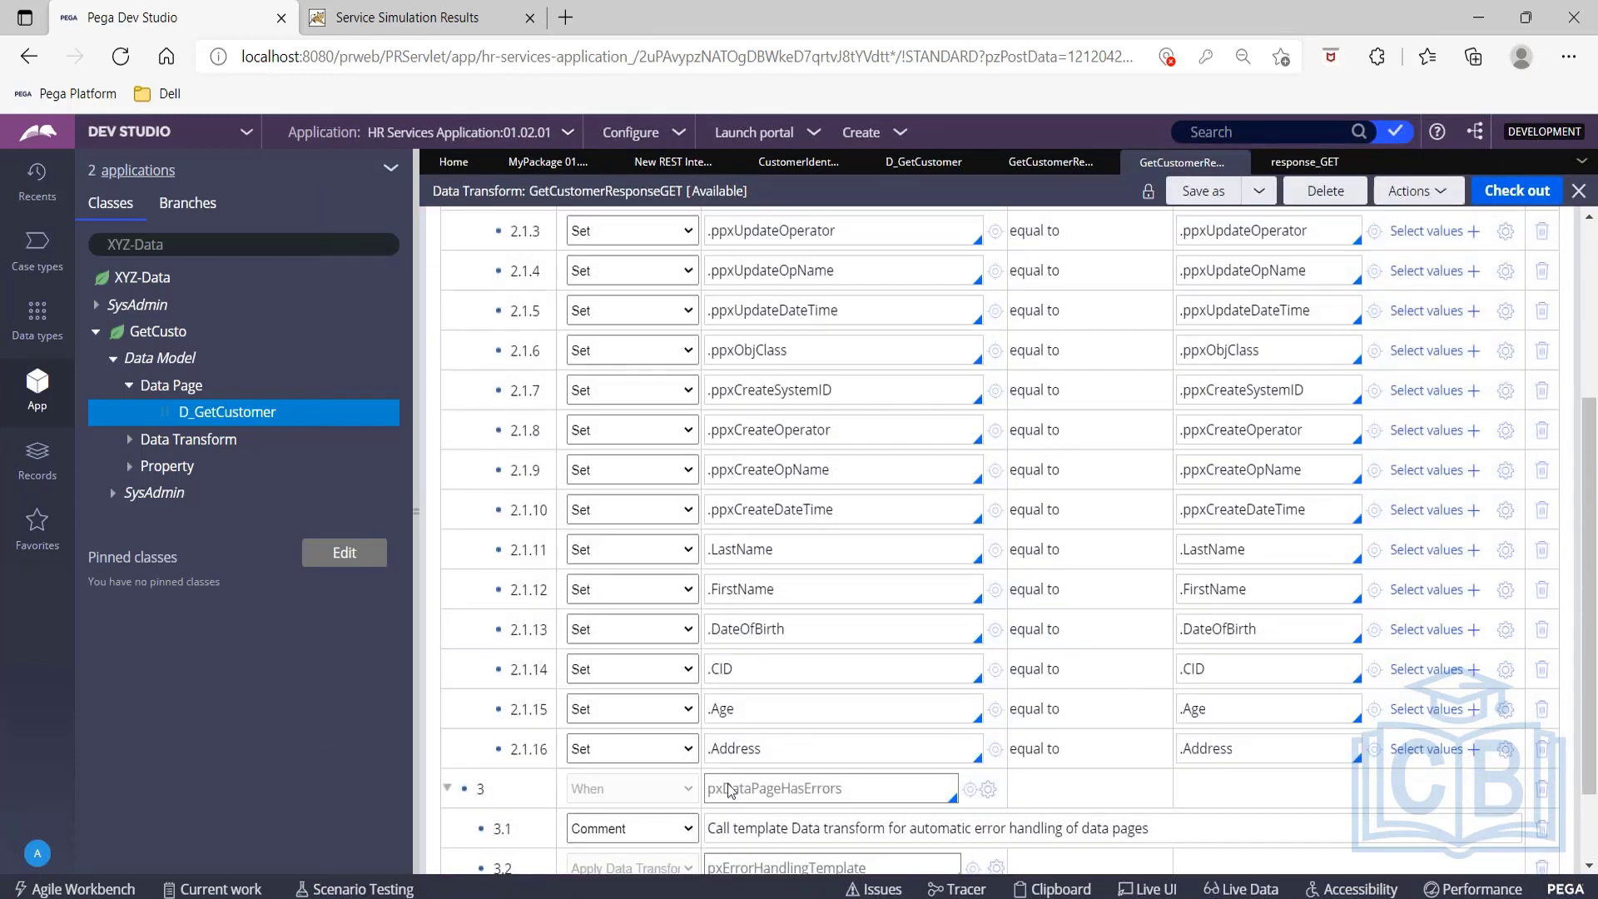
{"action": "scroll", "coordinate": [730, 789], "scroll_direction": "down", "scroll_amount": 1}
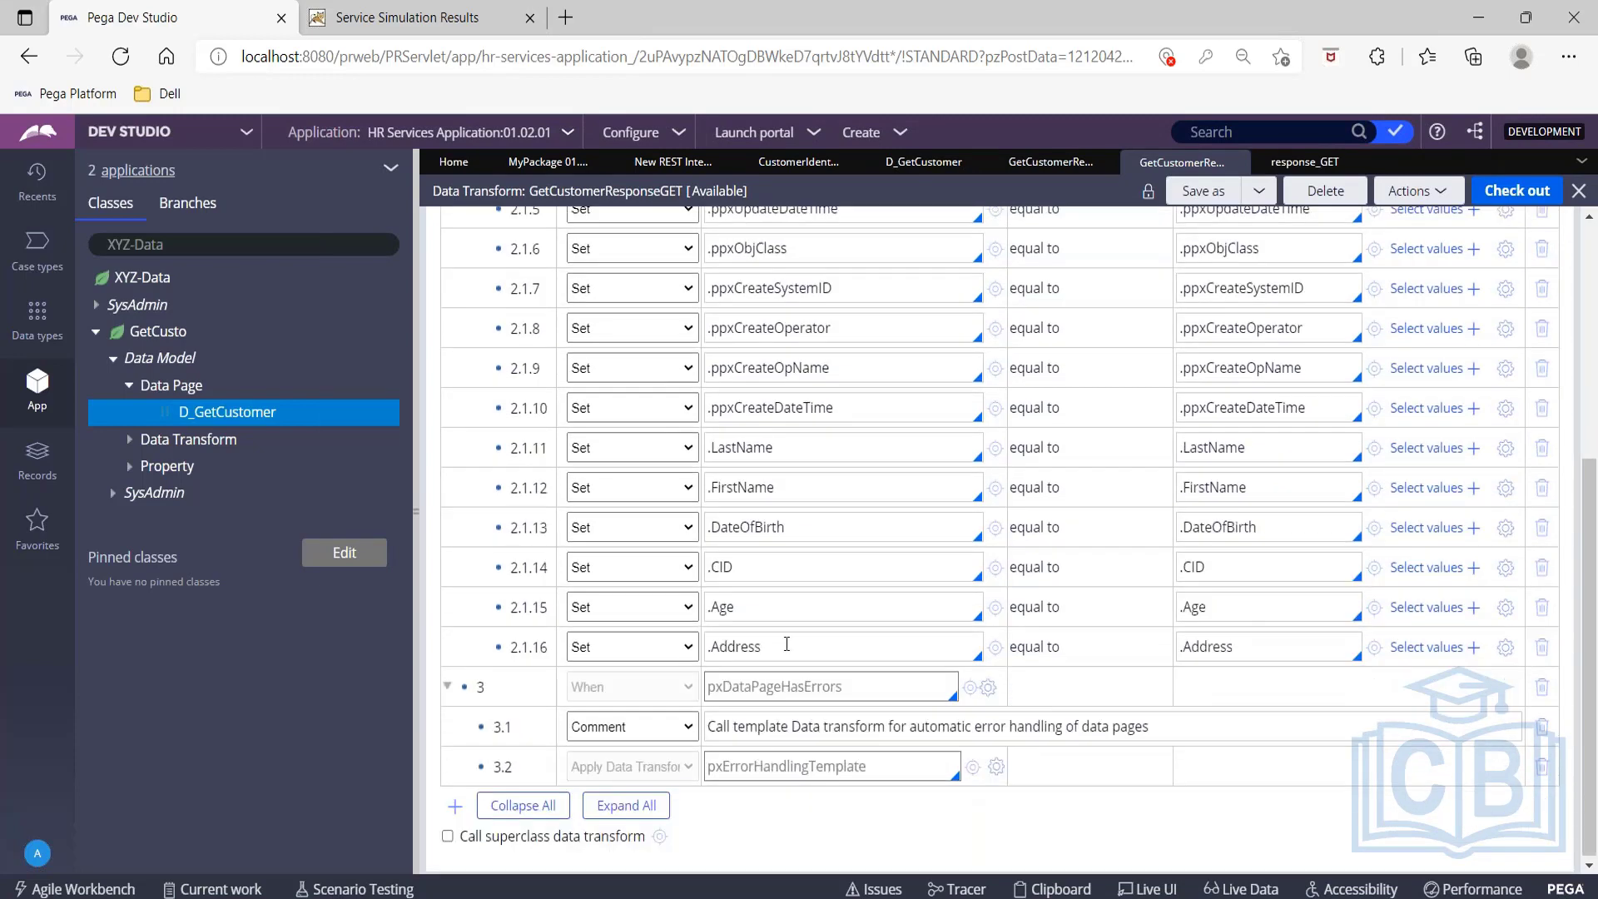
{"action": "scroll", "coordinate": [825, 568], "scroll_direction": "up", "scroll_amount": 5}
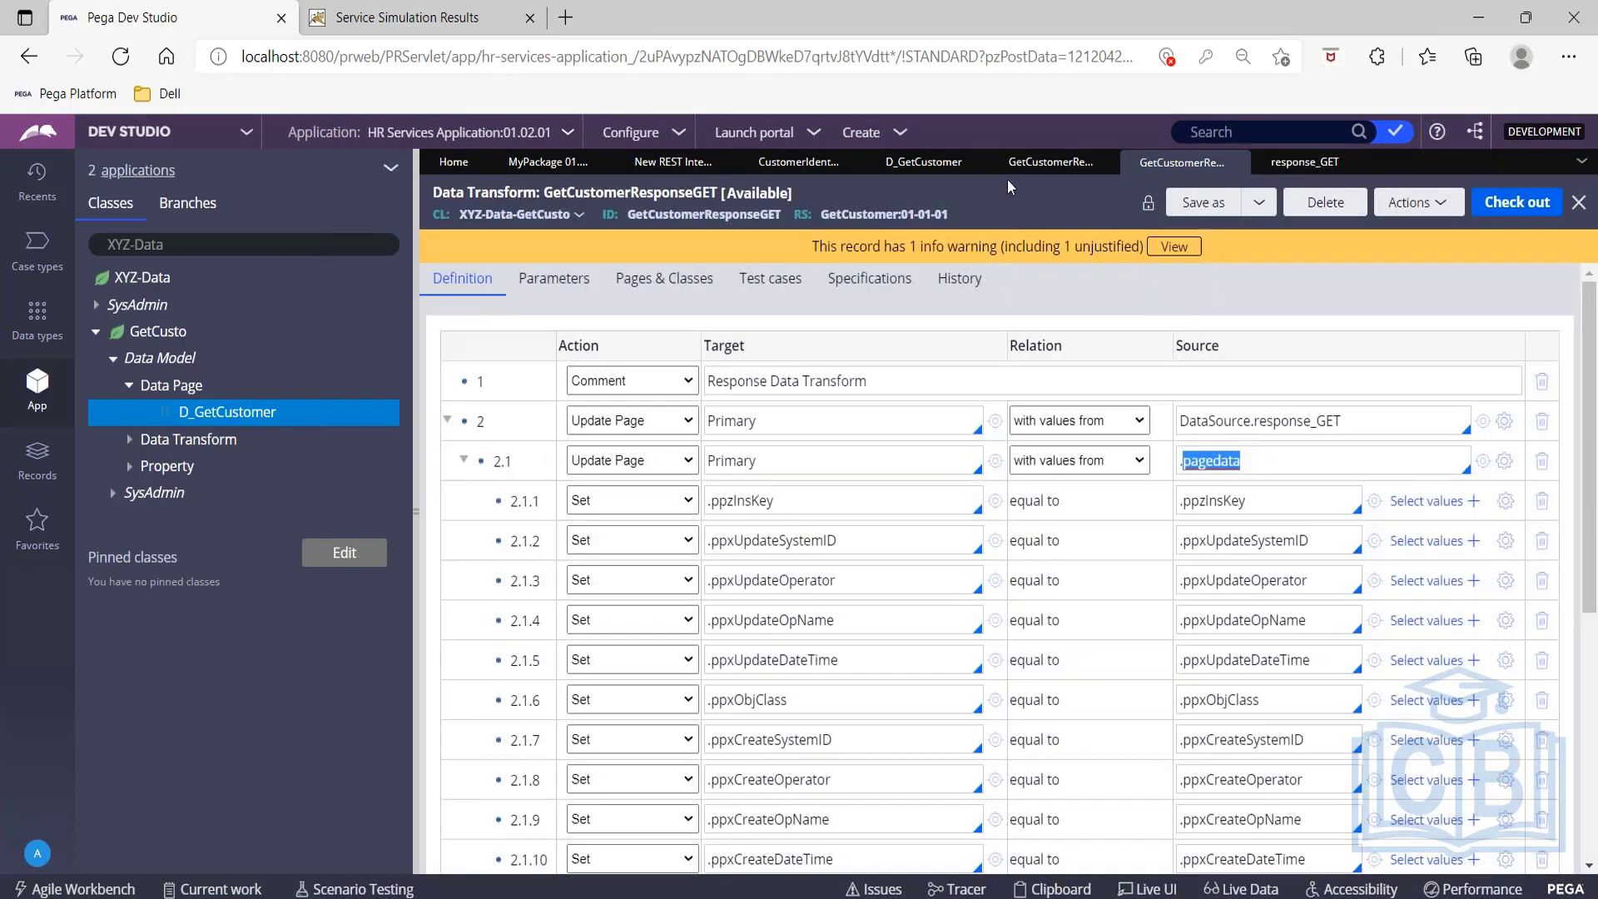
Revisit the GetCustomerRequestGET data transform and review the REST connector data source in the D_GetCustomer data page.
{"action": "left_click", "coordinate": [1032, 166]}
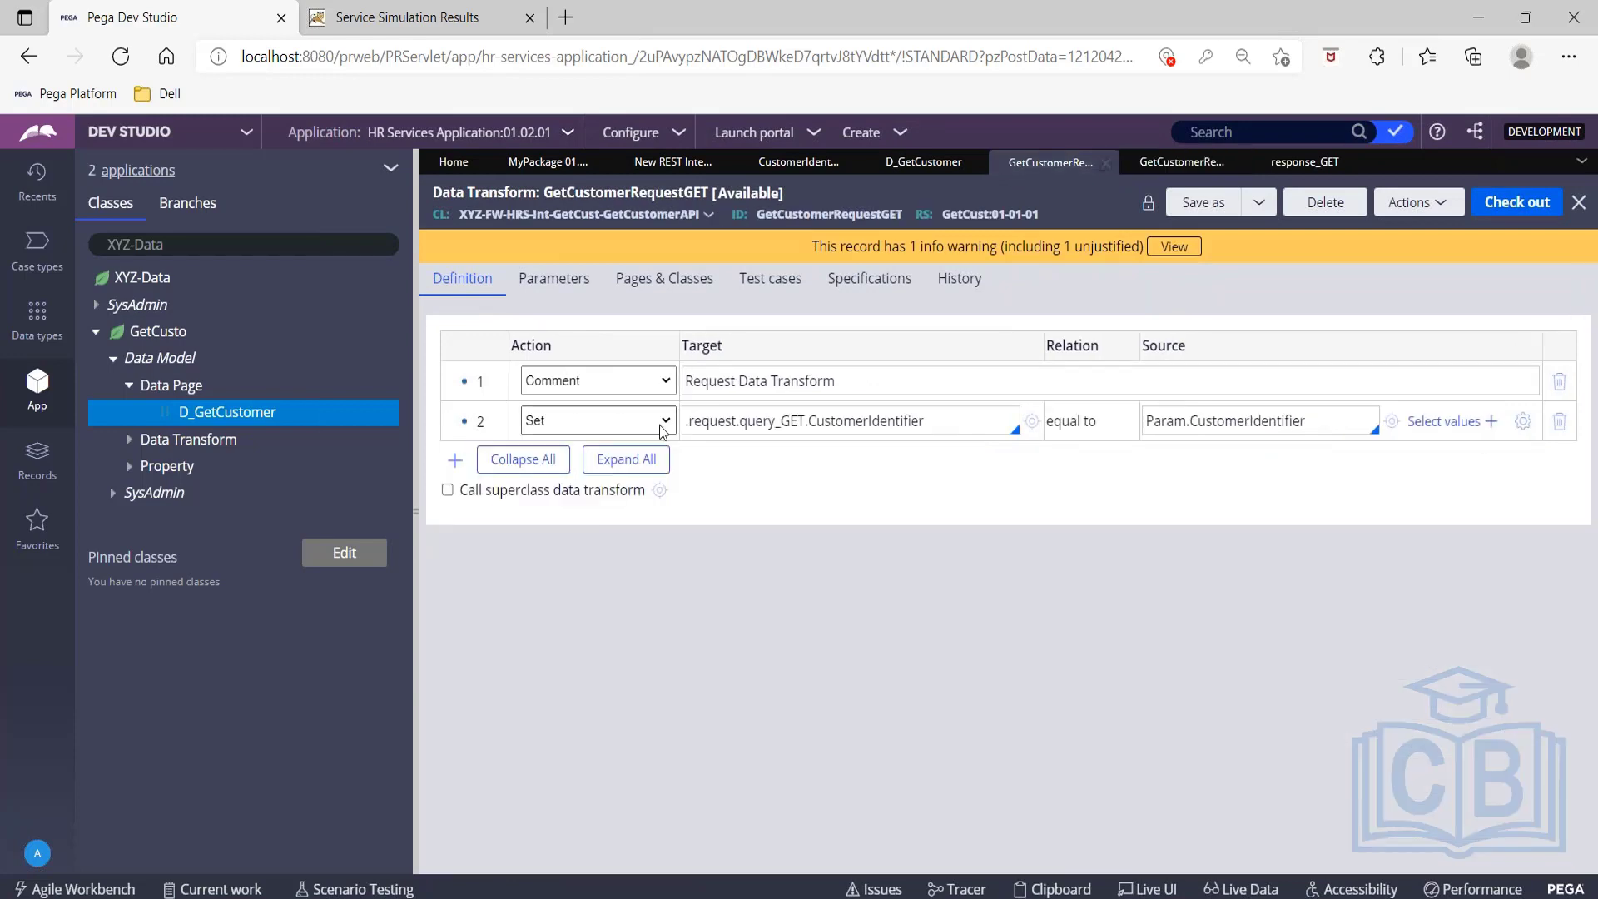
{"action": "left_click", "coordinate": [916, 167]}
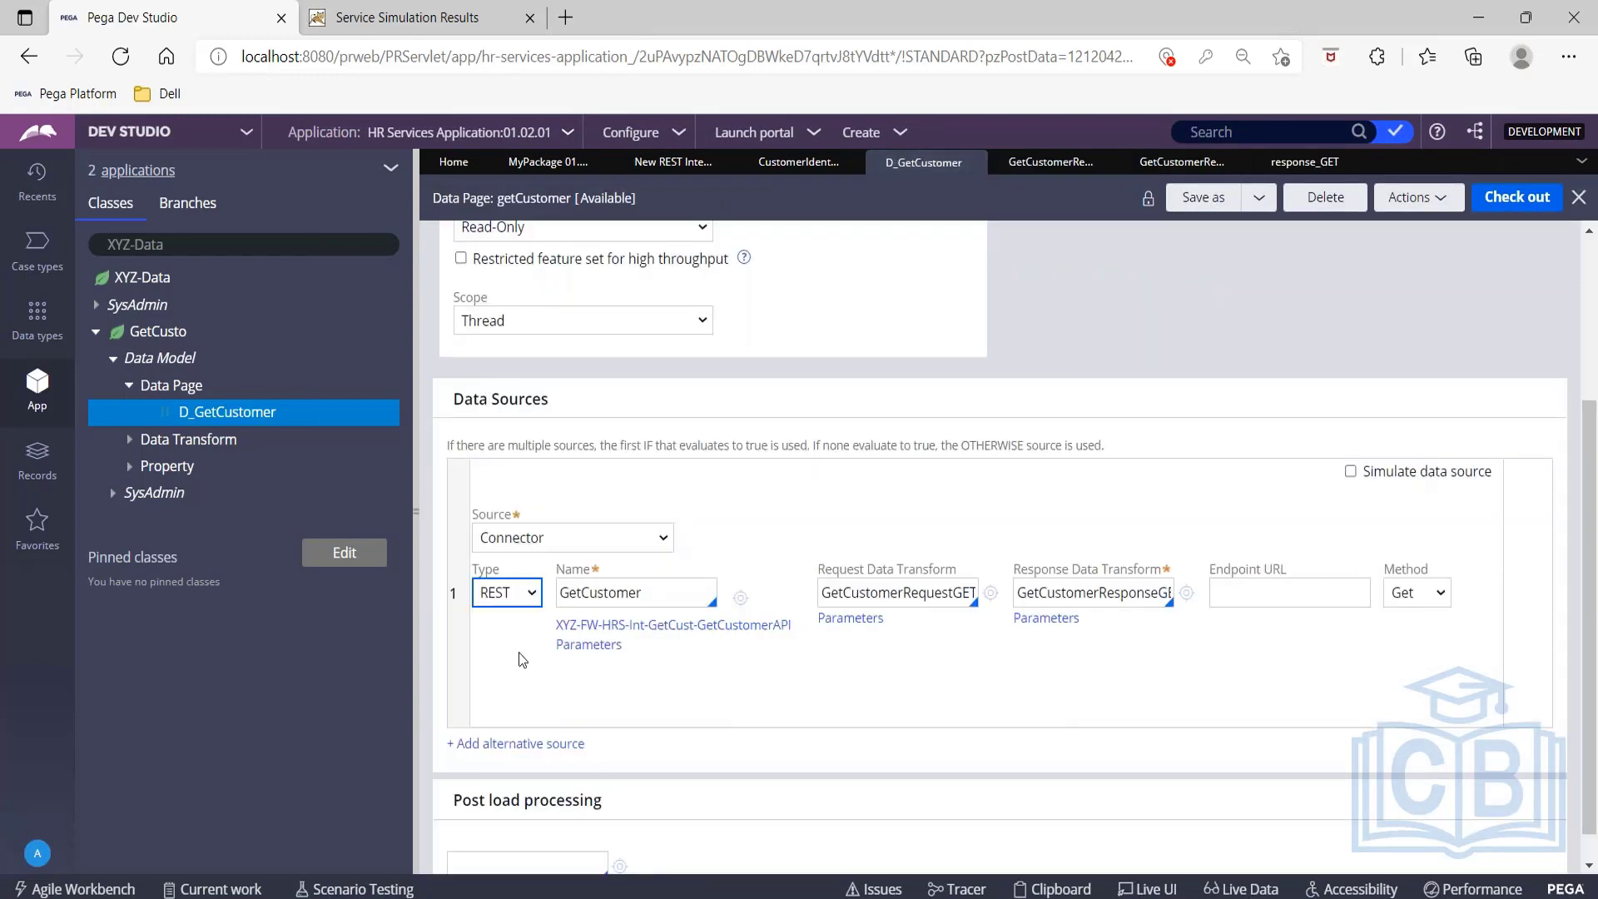
{"action": "left_click", "coordinate": [566, 593]}
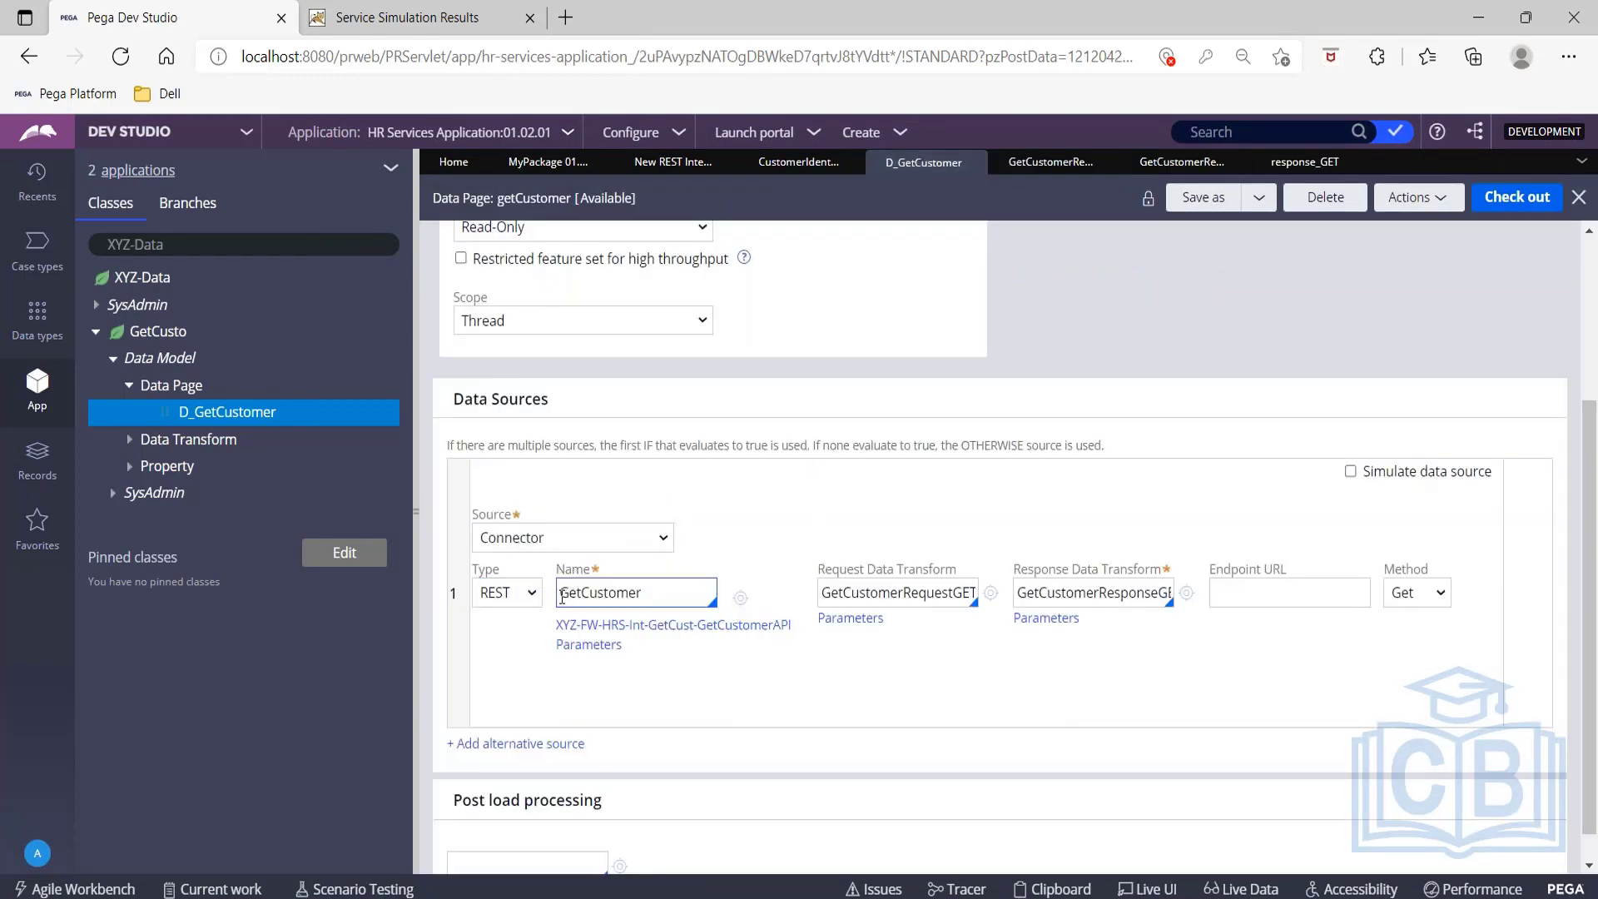
Expand the GetCusto class's data transforms and properties, examine them, and collapse its data model.
{"action": "left_click", "coordinate": [130, 441]}
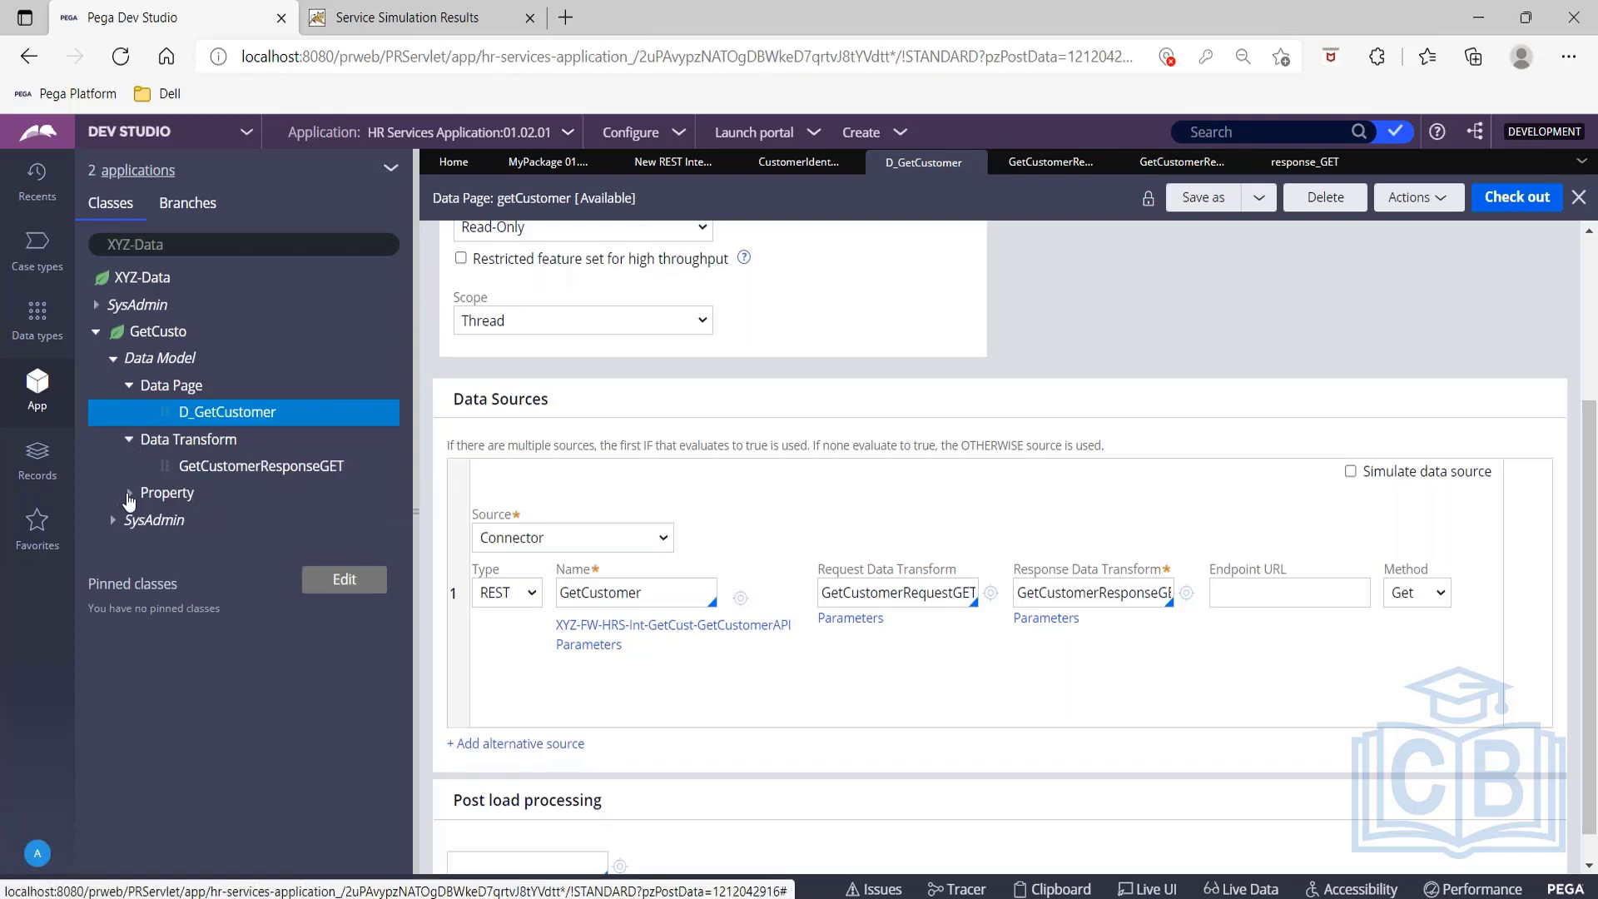
{"action": "left_click", "coordinate": [129, 497]}
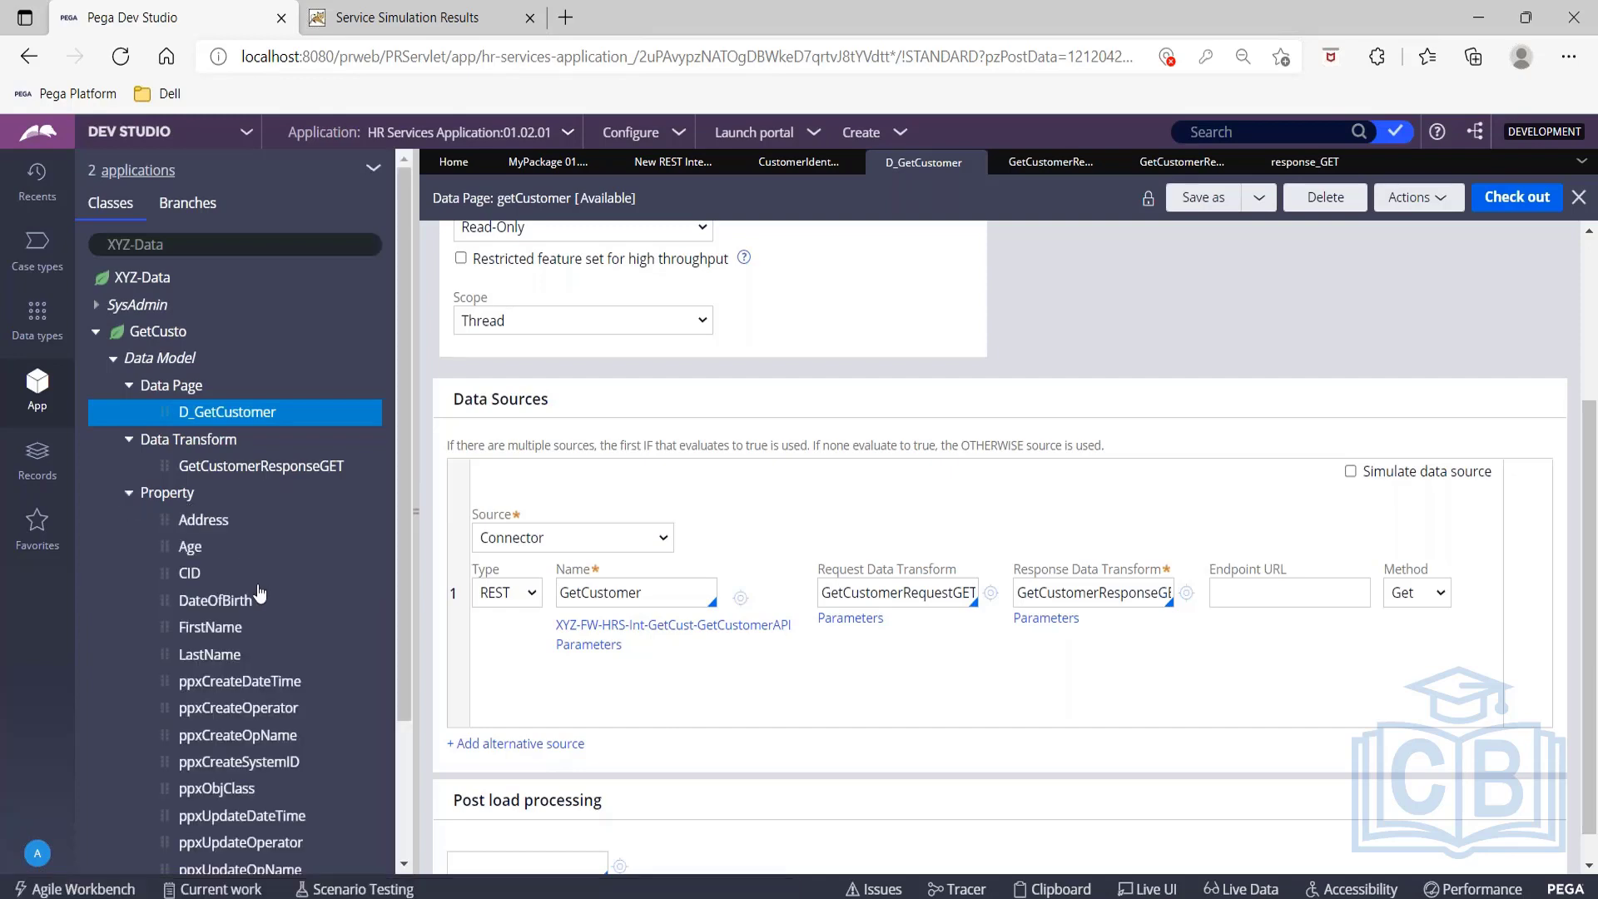
{"action": "scroll", "coordinate": [260, 593], "scroll_direction": "down", "scroll_amount": 2}
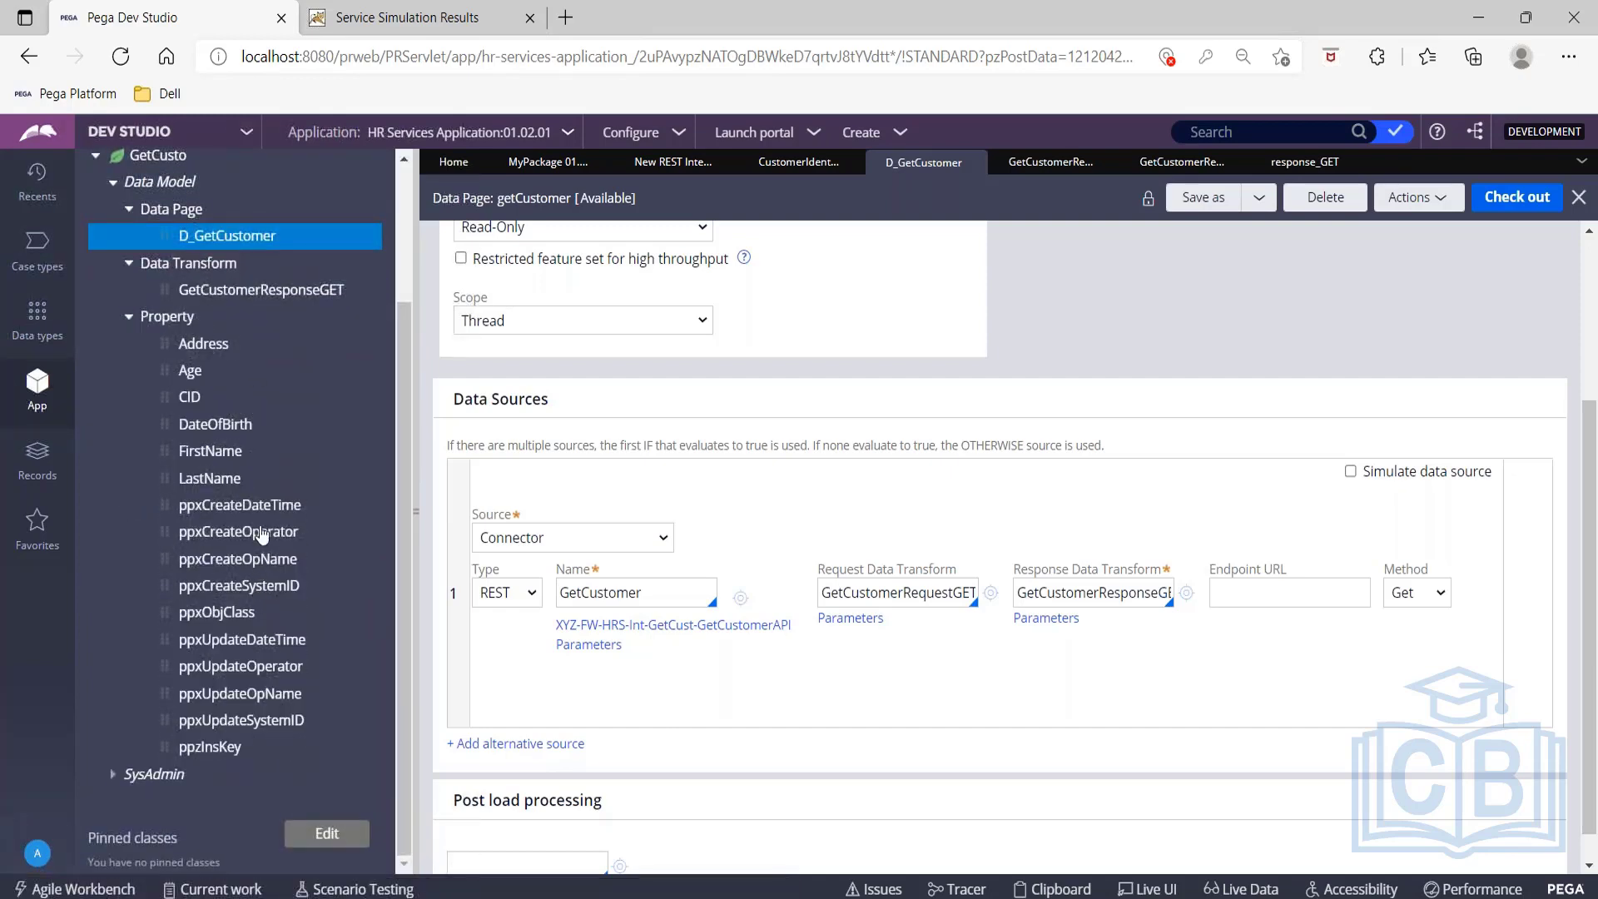
{"action": "scroll", "coordinate": [260, 481], "scroll_direction": "up", "scroll_amount": 1}
{"action": "scroll", "coordinate": [260, 481], "scroll_direction": "up", "scroll_amount": 2}
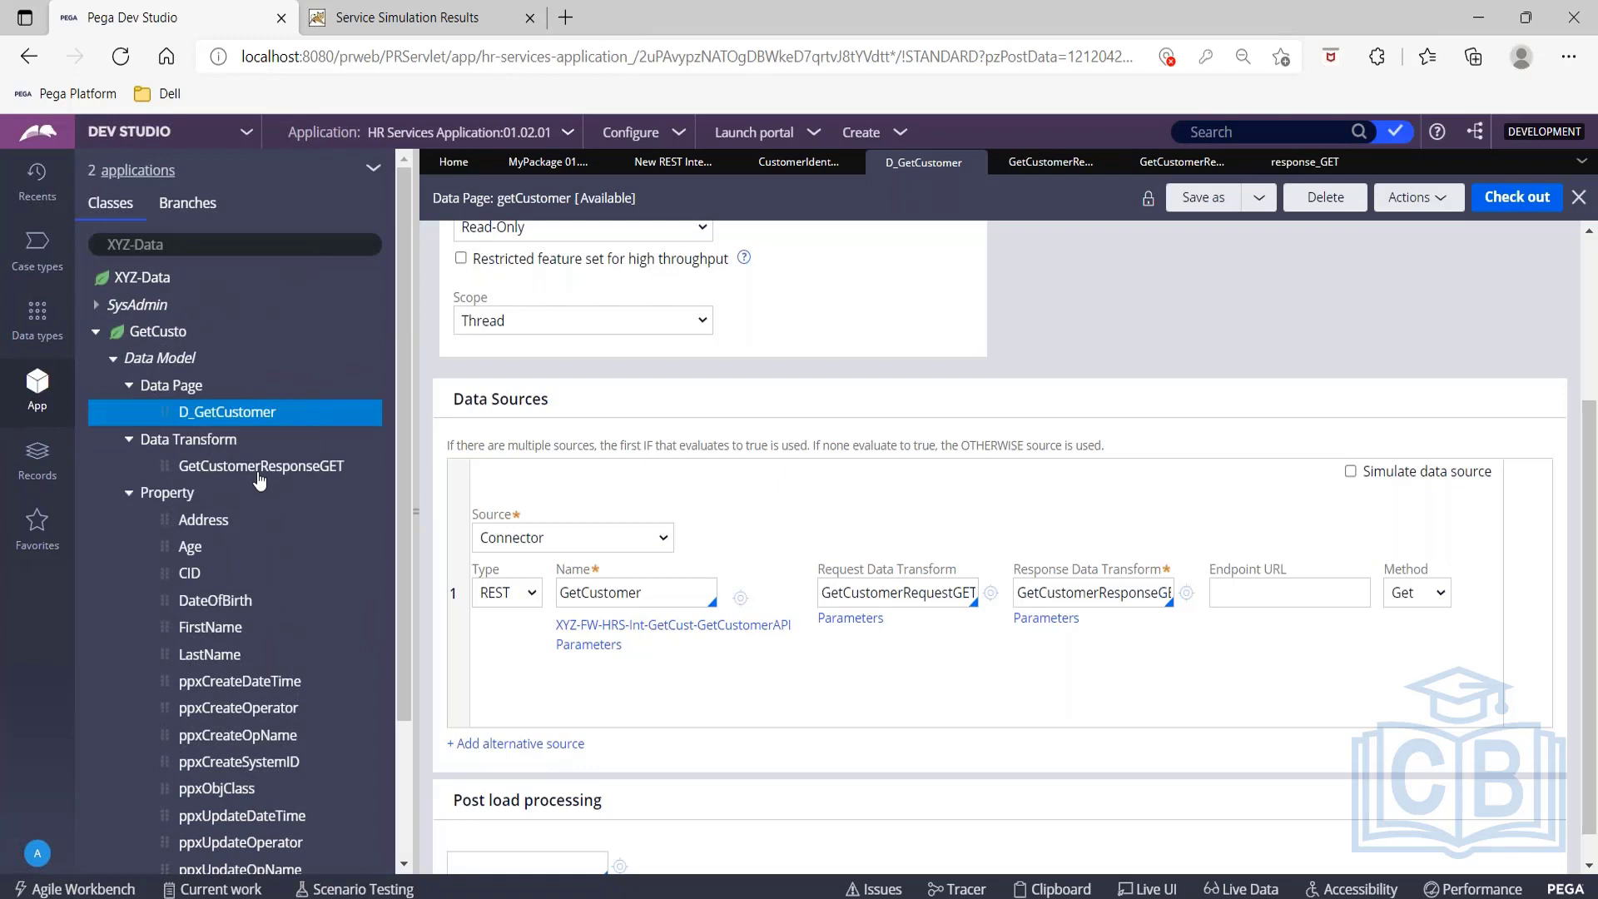
{"action": "left_click", "coordinate": [114, 364]}
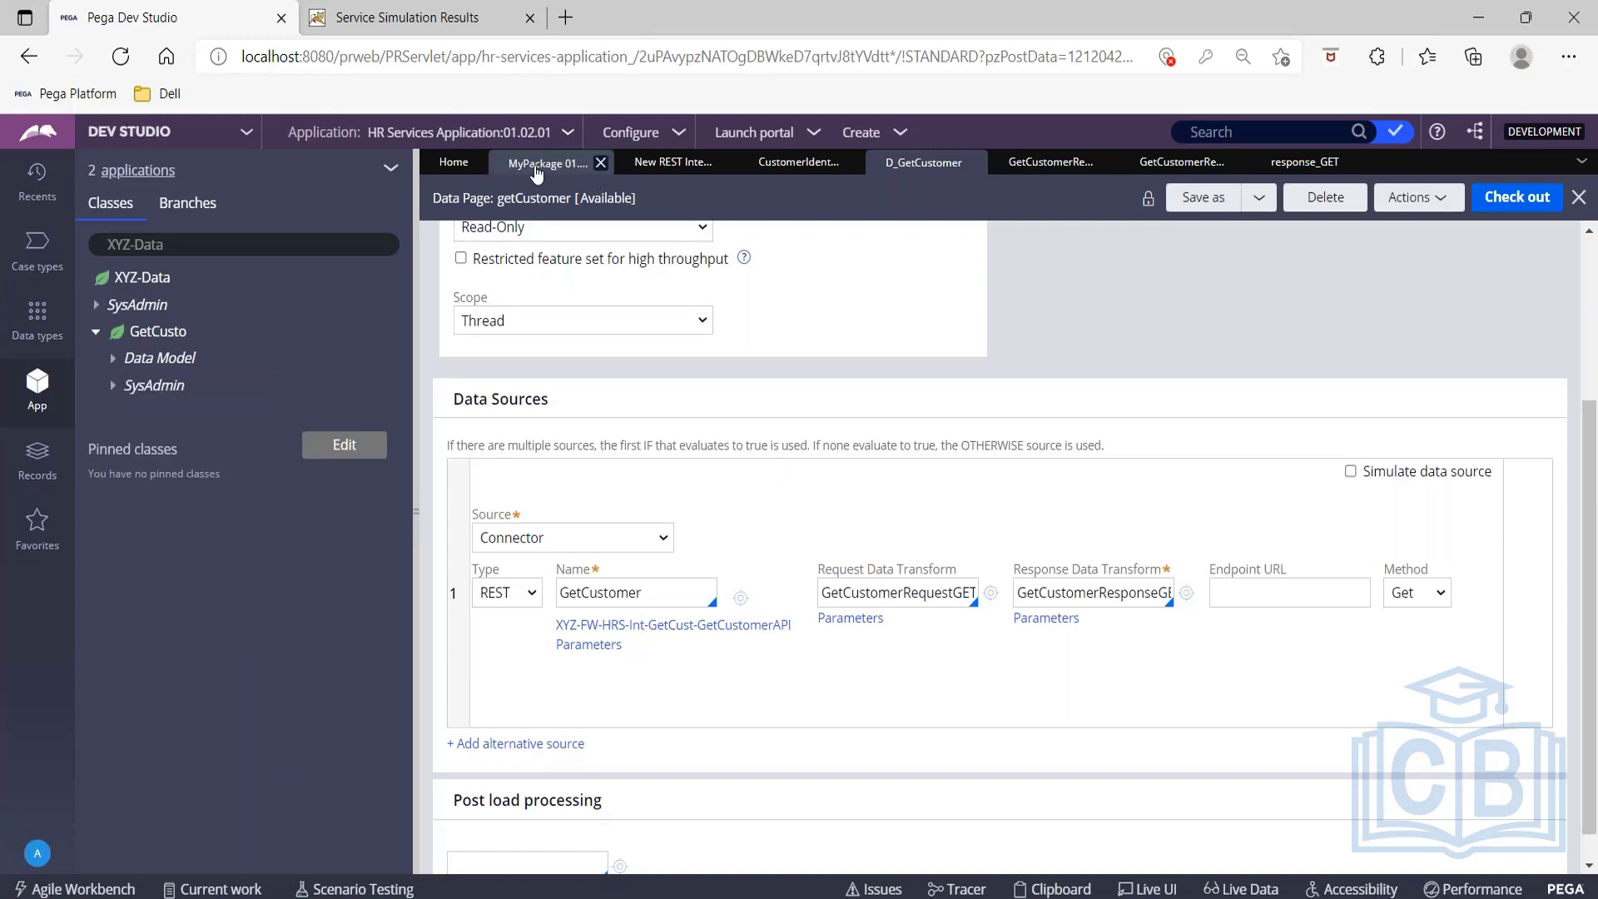
Close the New REST Integration generation summary and return to the getCustomer Service REST rule's GET method.
{"action": "left_click", "coordinate": [648, 164]}
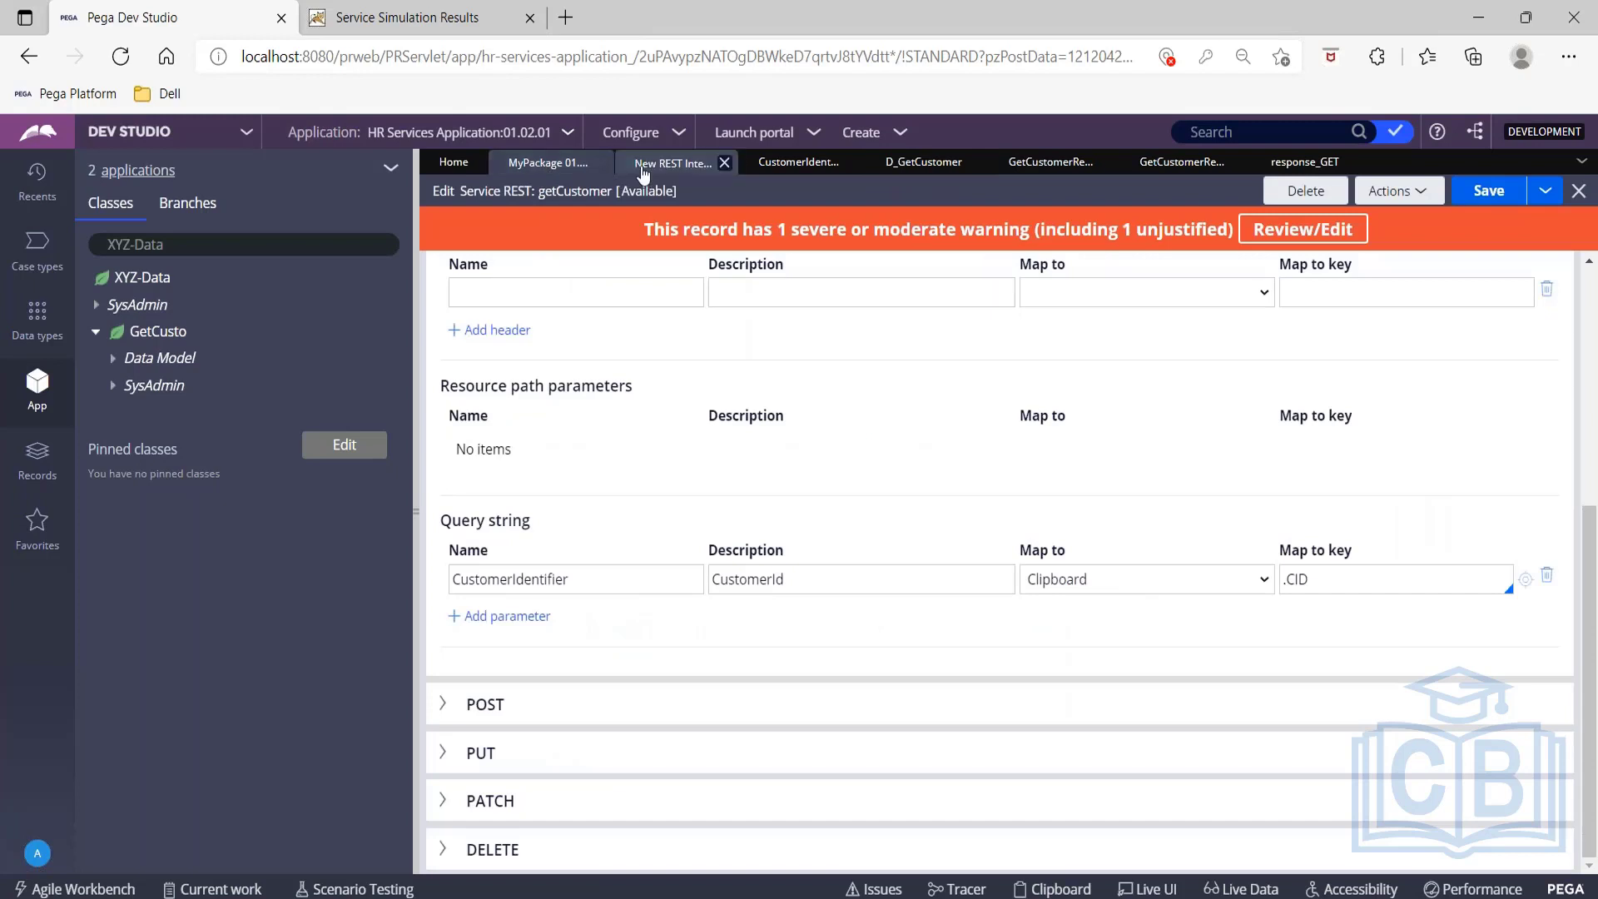
{"action": "left_click", "coordinate": [643, 164]}
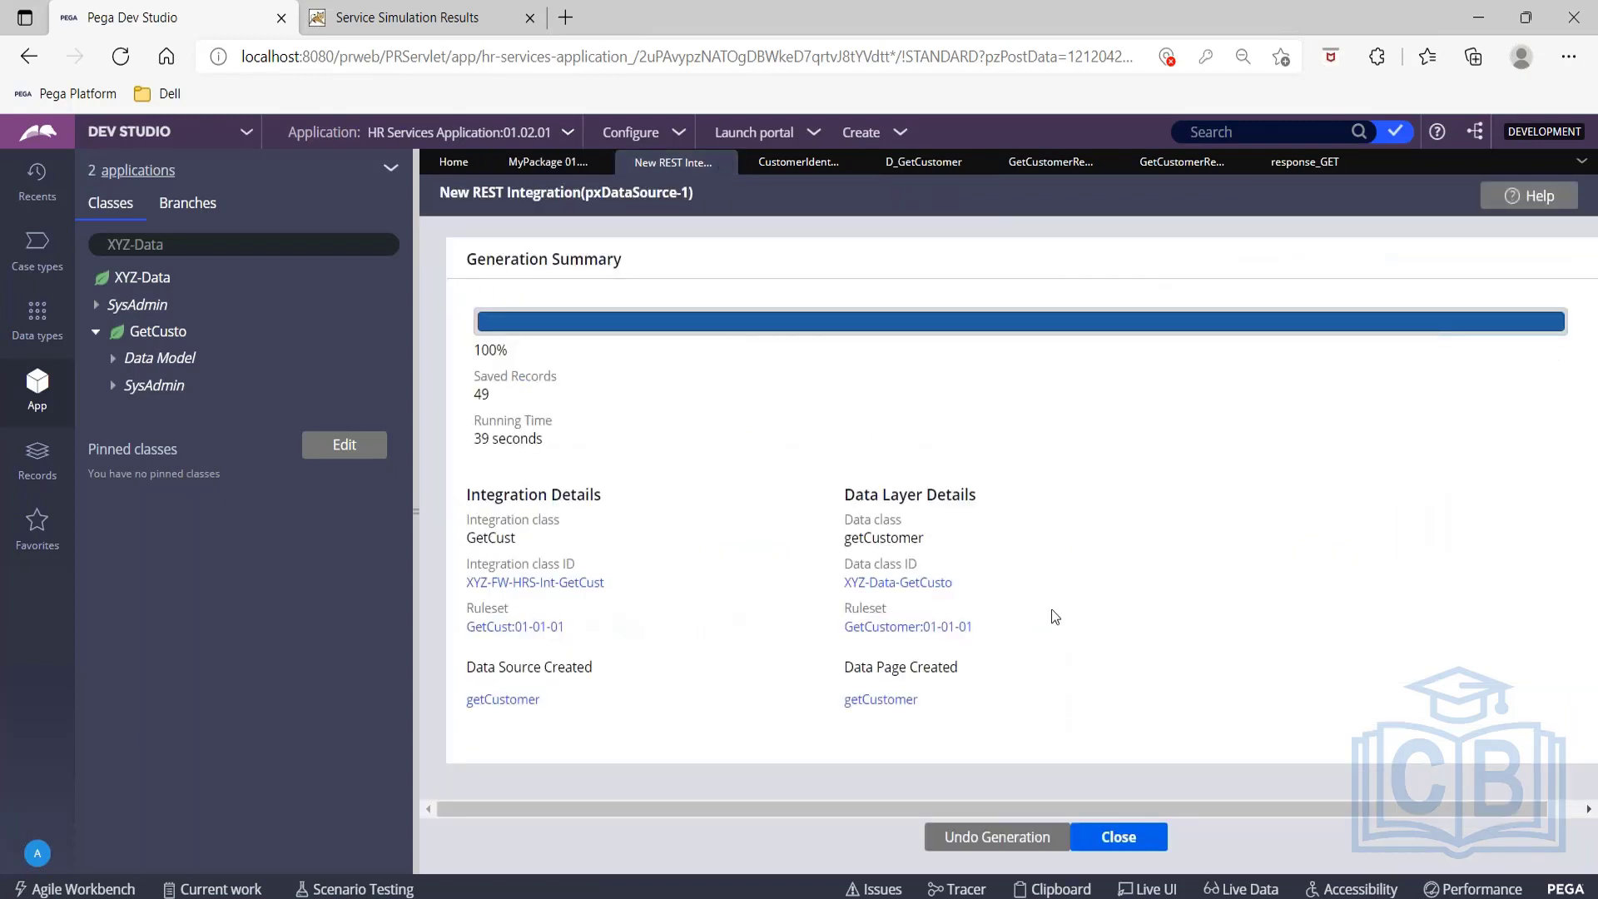
{"action": "left_click", "coordinate": [1119, 836]}
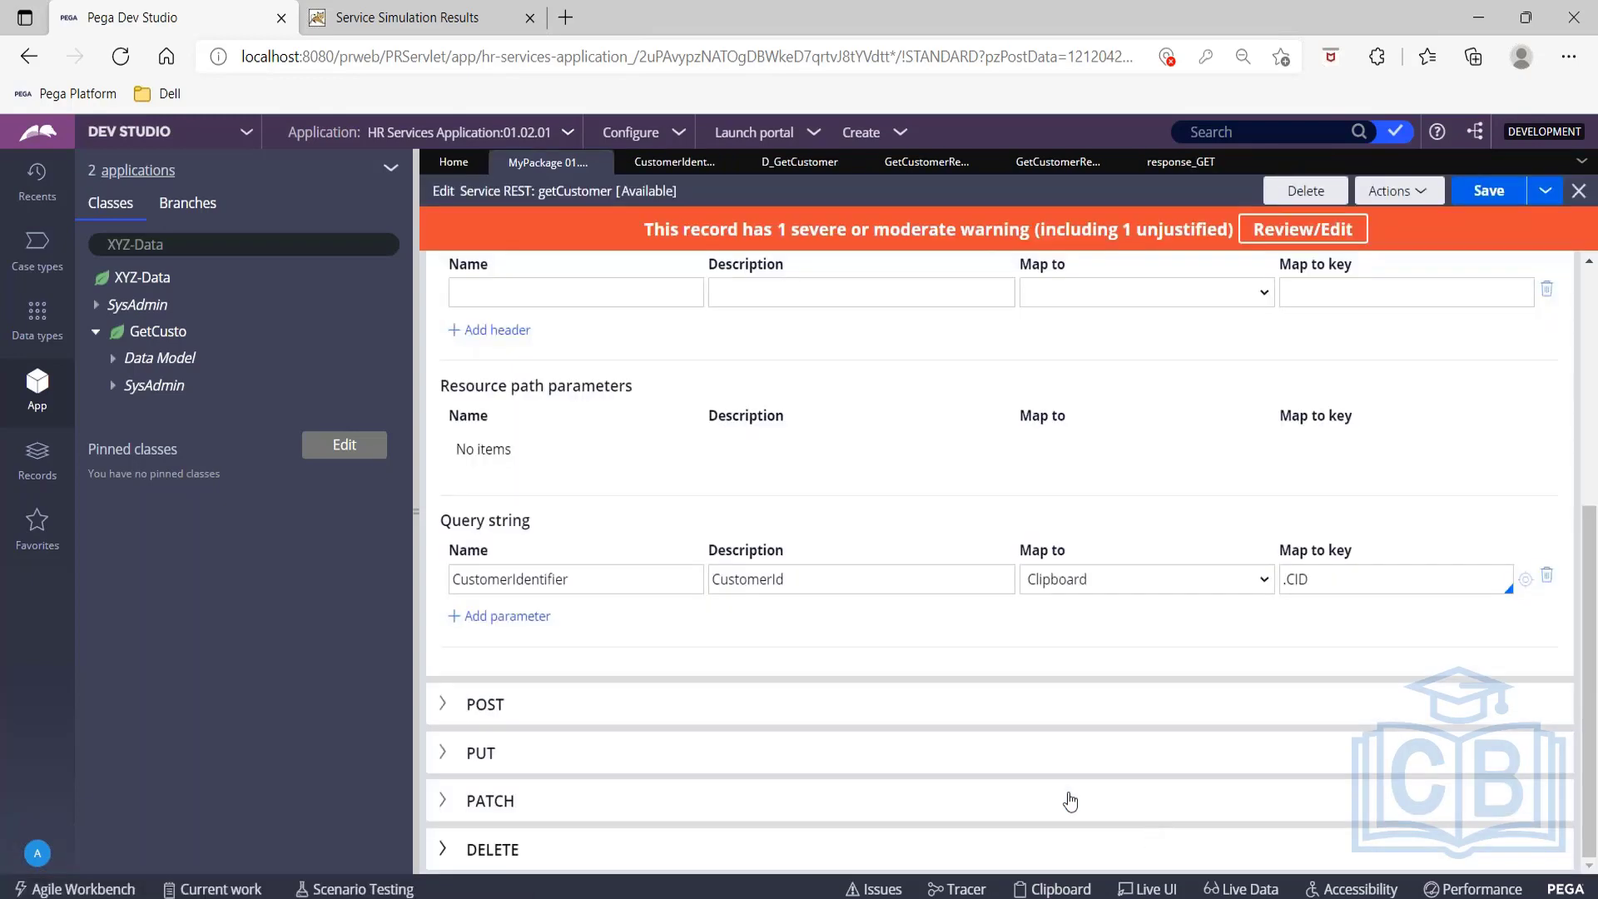
{"action": "scroll", "coordinate": [820, 464], "scroll_direction": "up", "scroll_amount": 5}
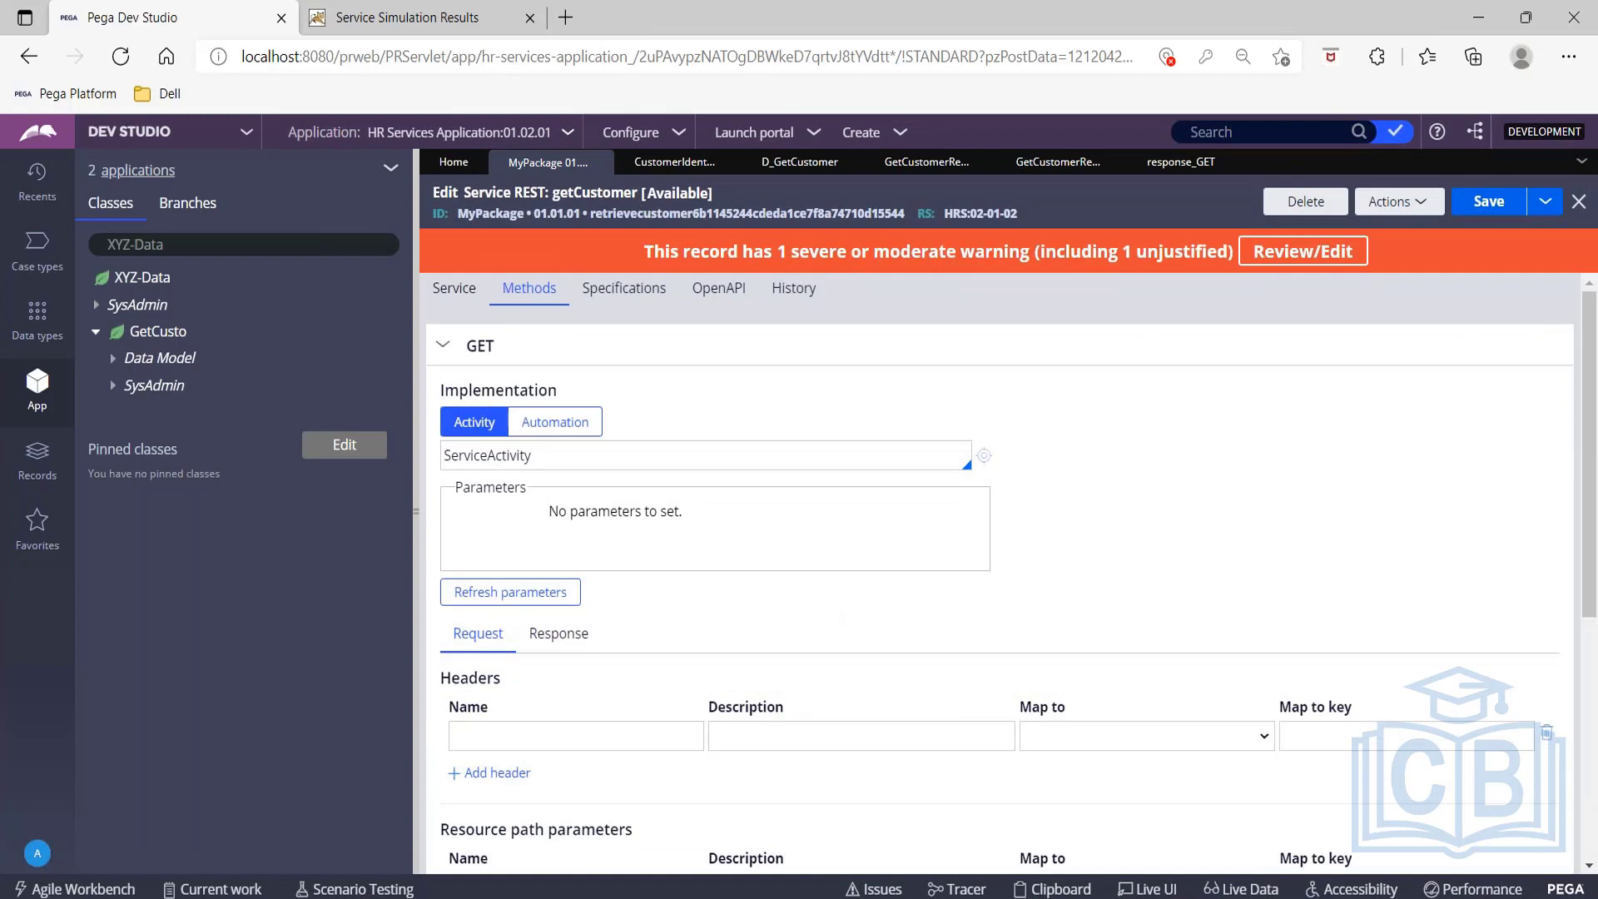
List the Connect REST instances from the Integration-Connectors records.
{"action": "left_click", "coordinate": [38, 451]}
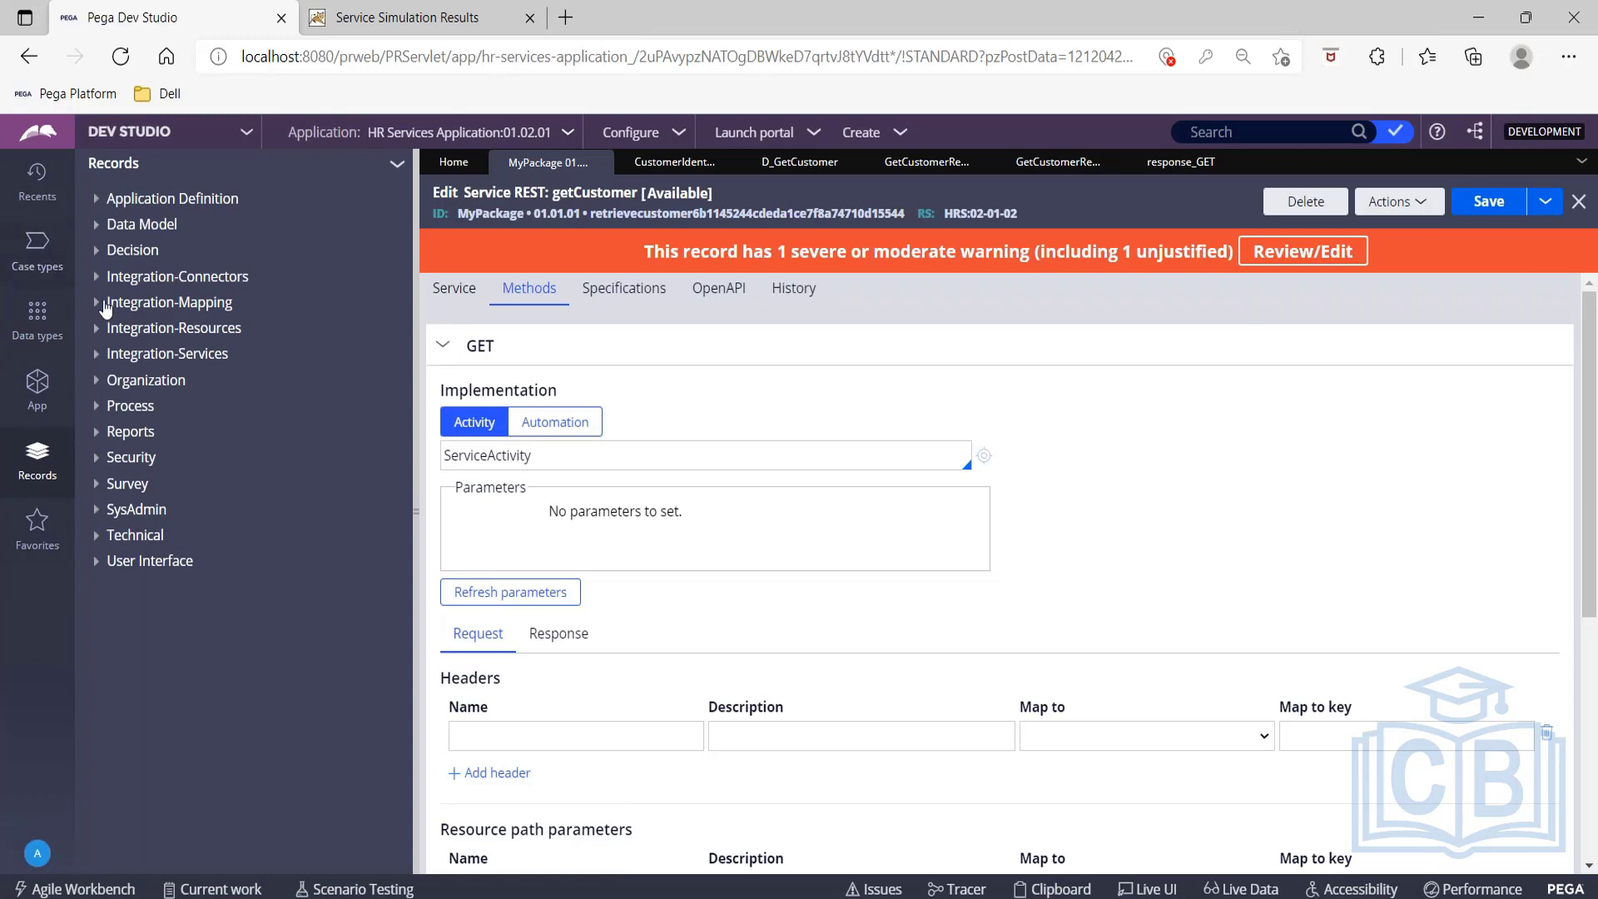
{"action": "left_click", "coordinate": [98, 284]}
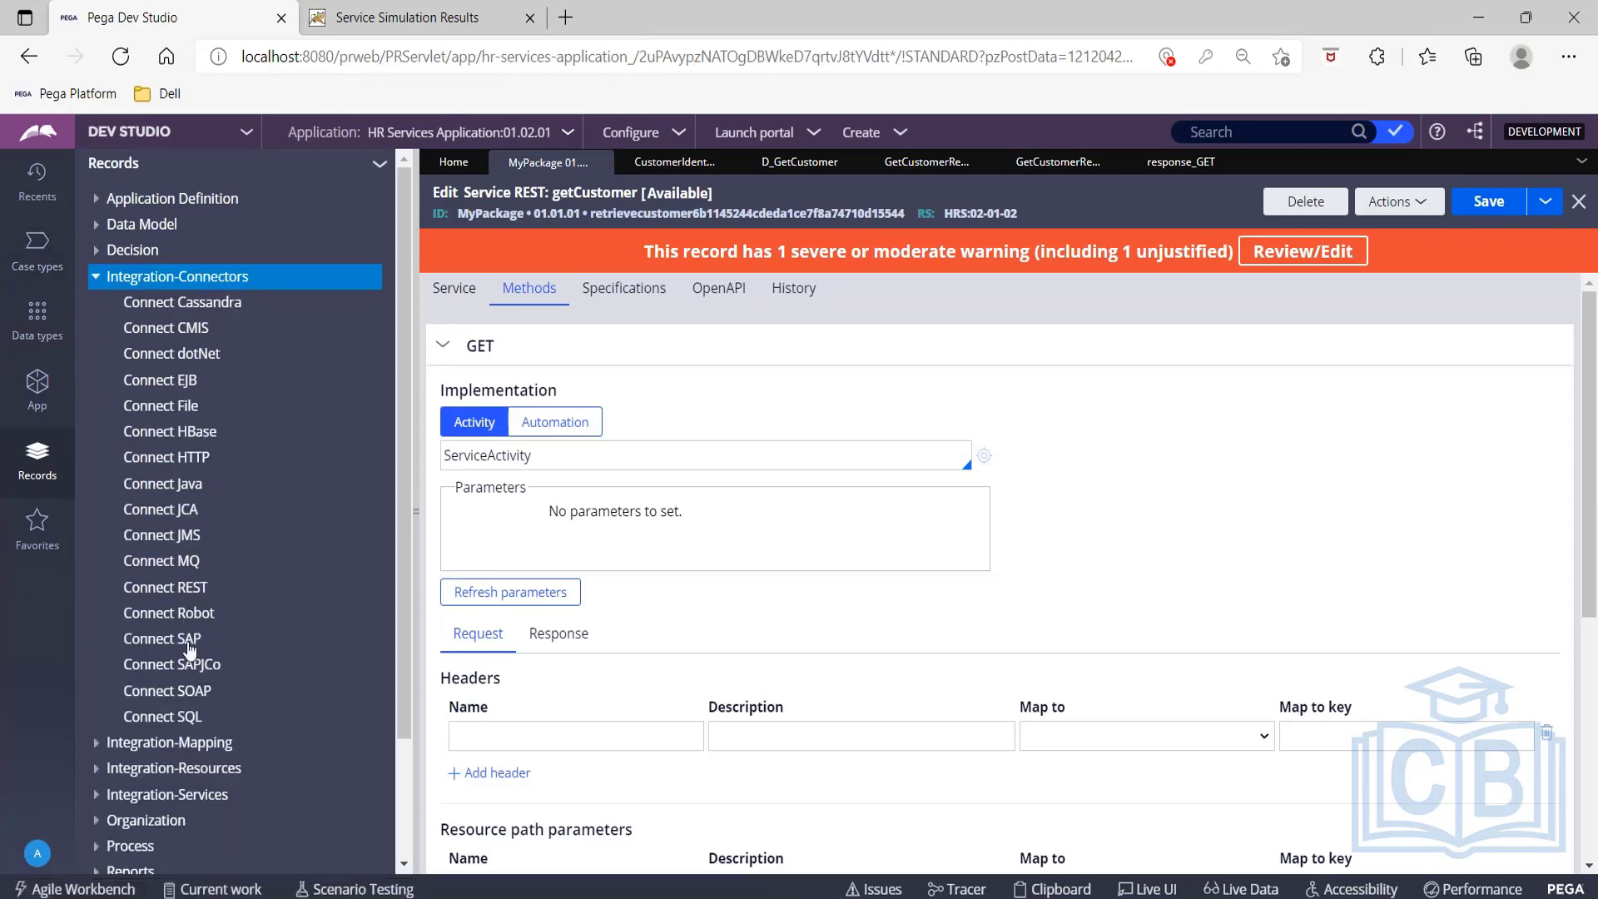
{"action": "left_click", "coordinate": [182, 590]}
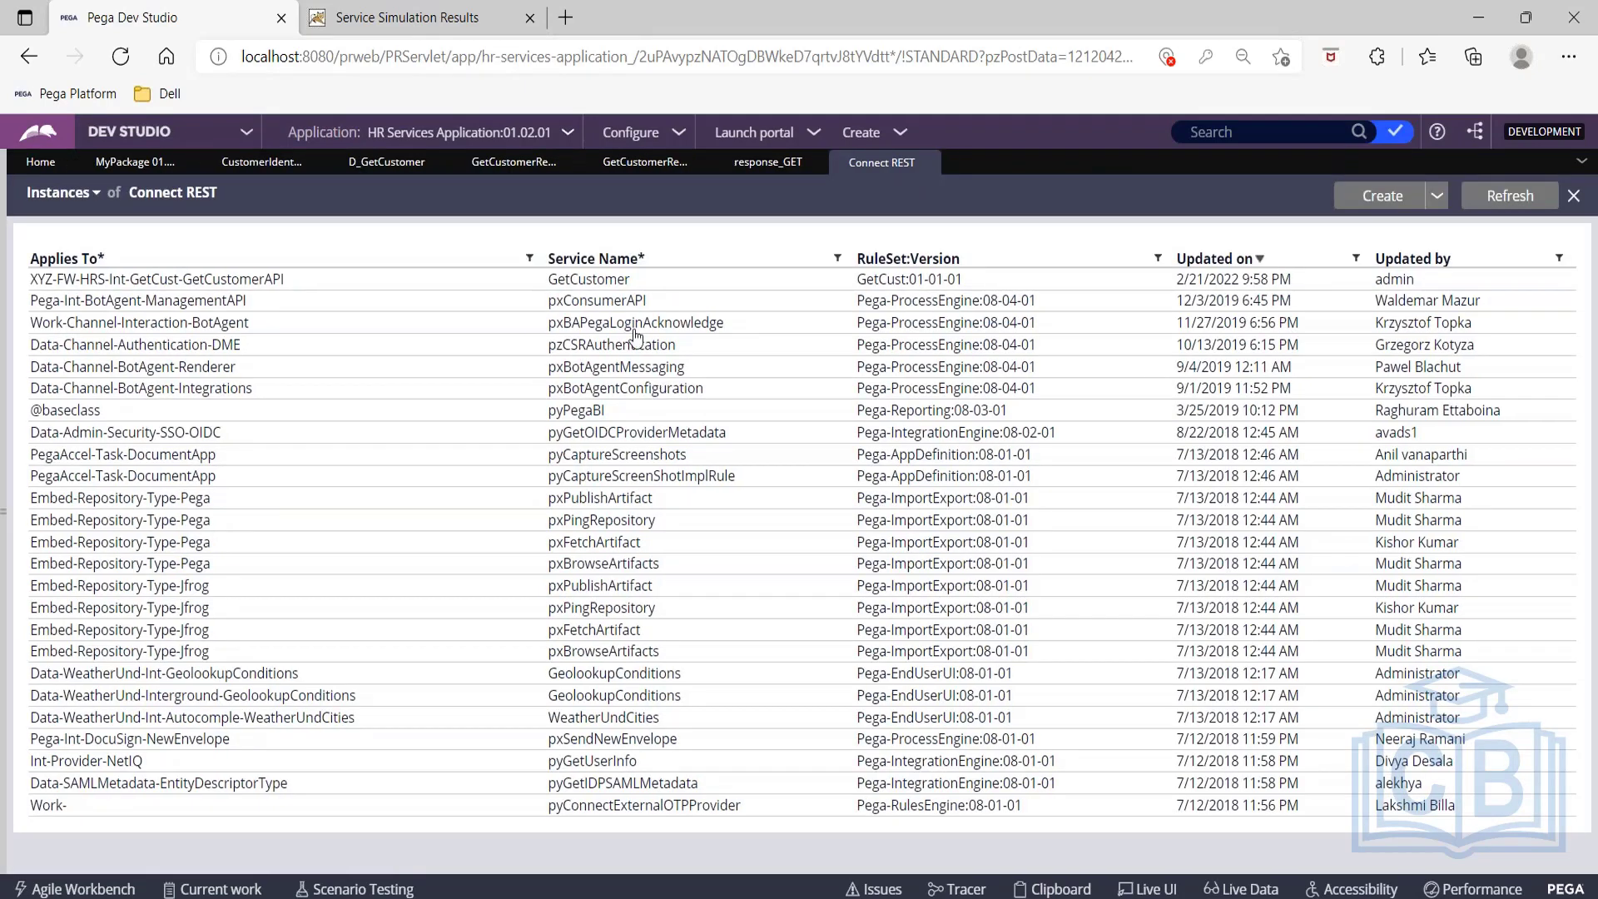
Try to open the GetCustomer connector, close its tab, refresh the Connect REST instances, and try the connector again.
{"action": "left_click", "coordinate": [592, 280]}
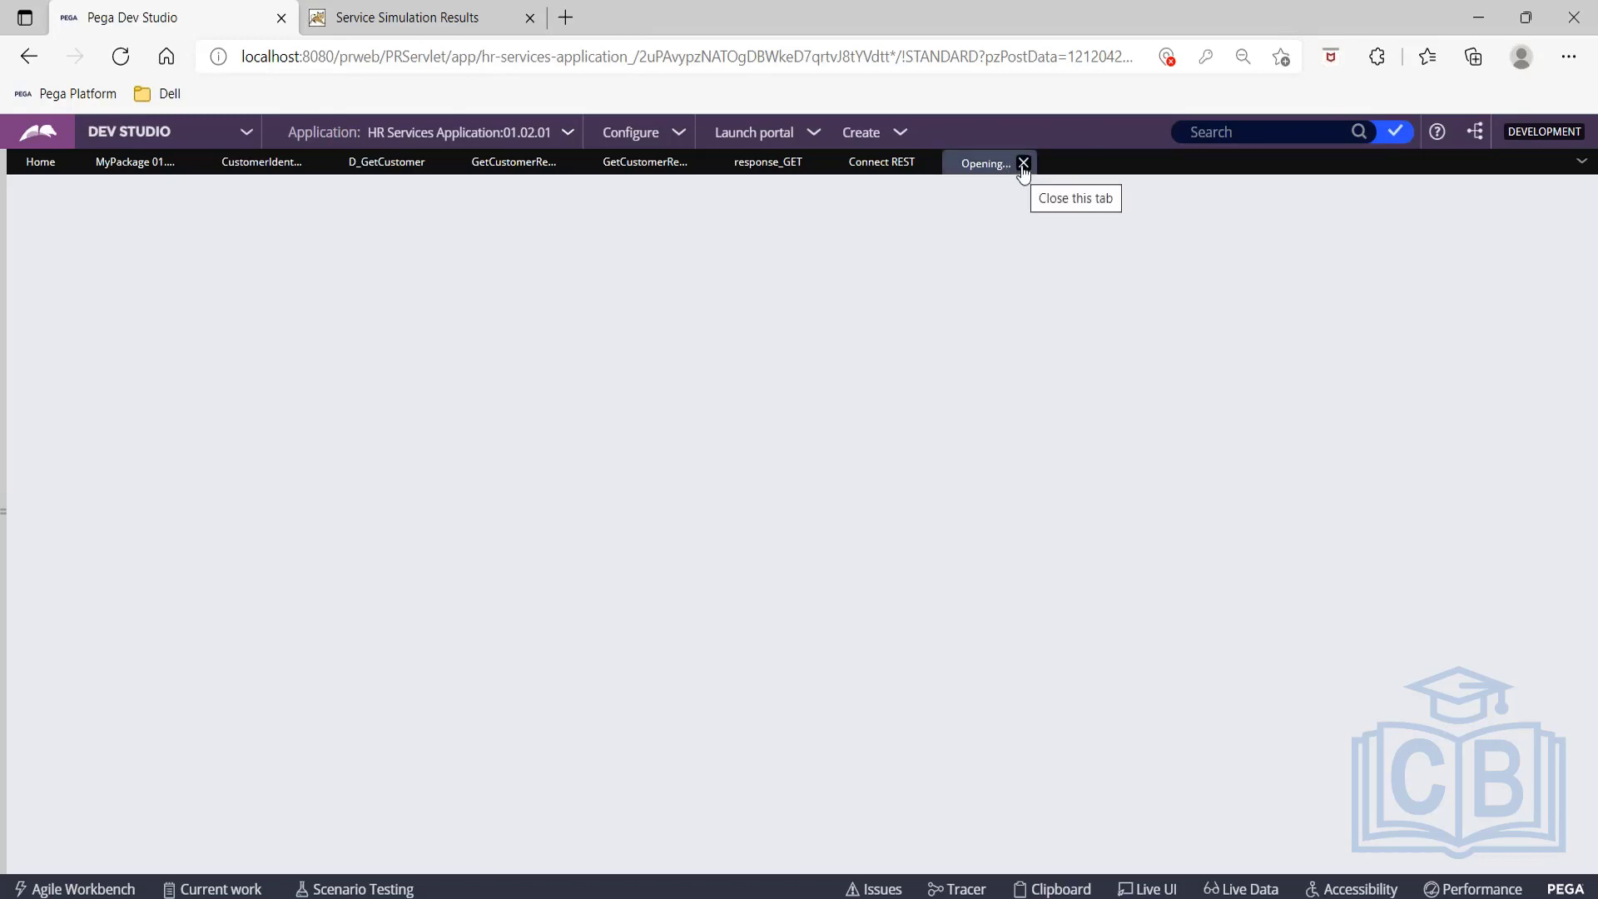
{"action": "left_click", "coordinate": [1024, 163]}
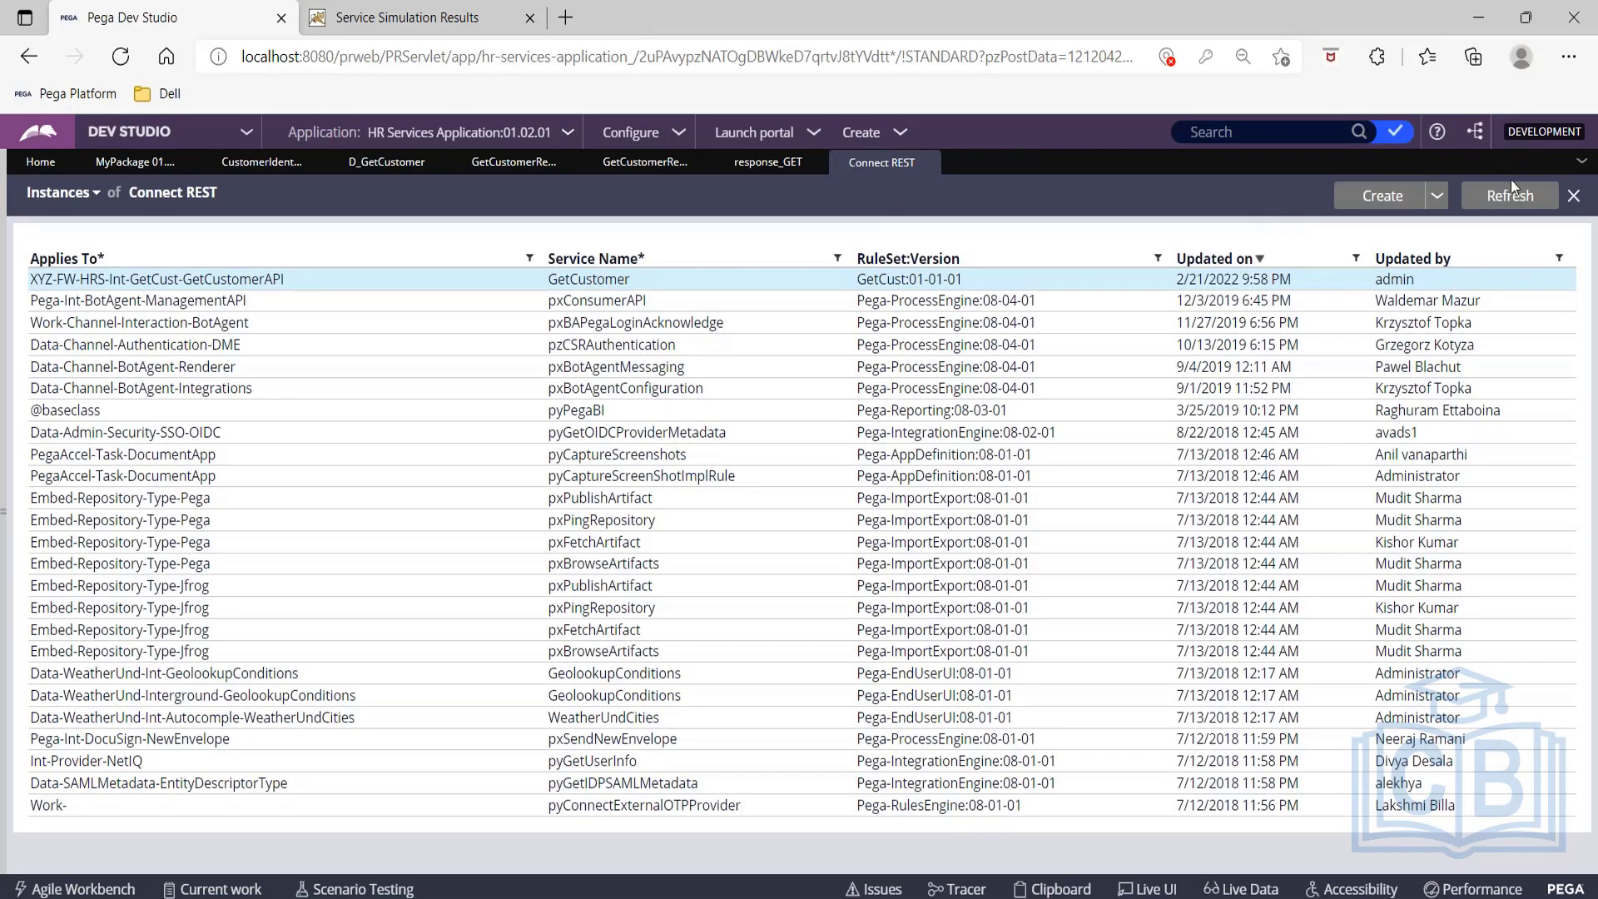
{"action": "left_click", "coordinate": [1507, 200]}
{"action": "triple_click", "coordinate": [906, 280]}
{"action": "left_click", "coordinate": [687, 285]}
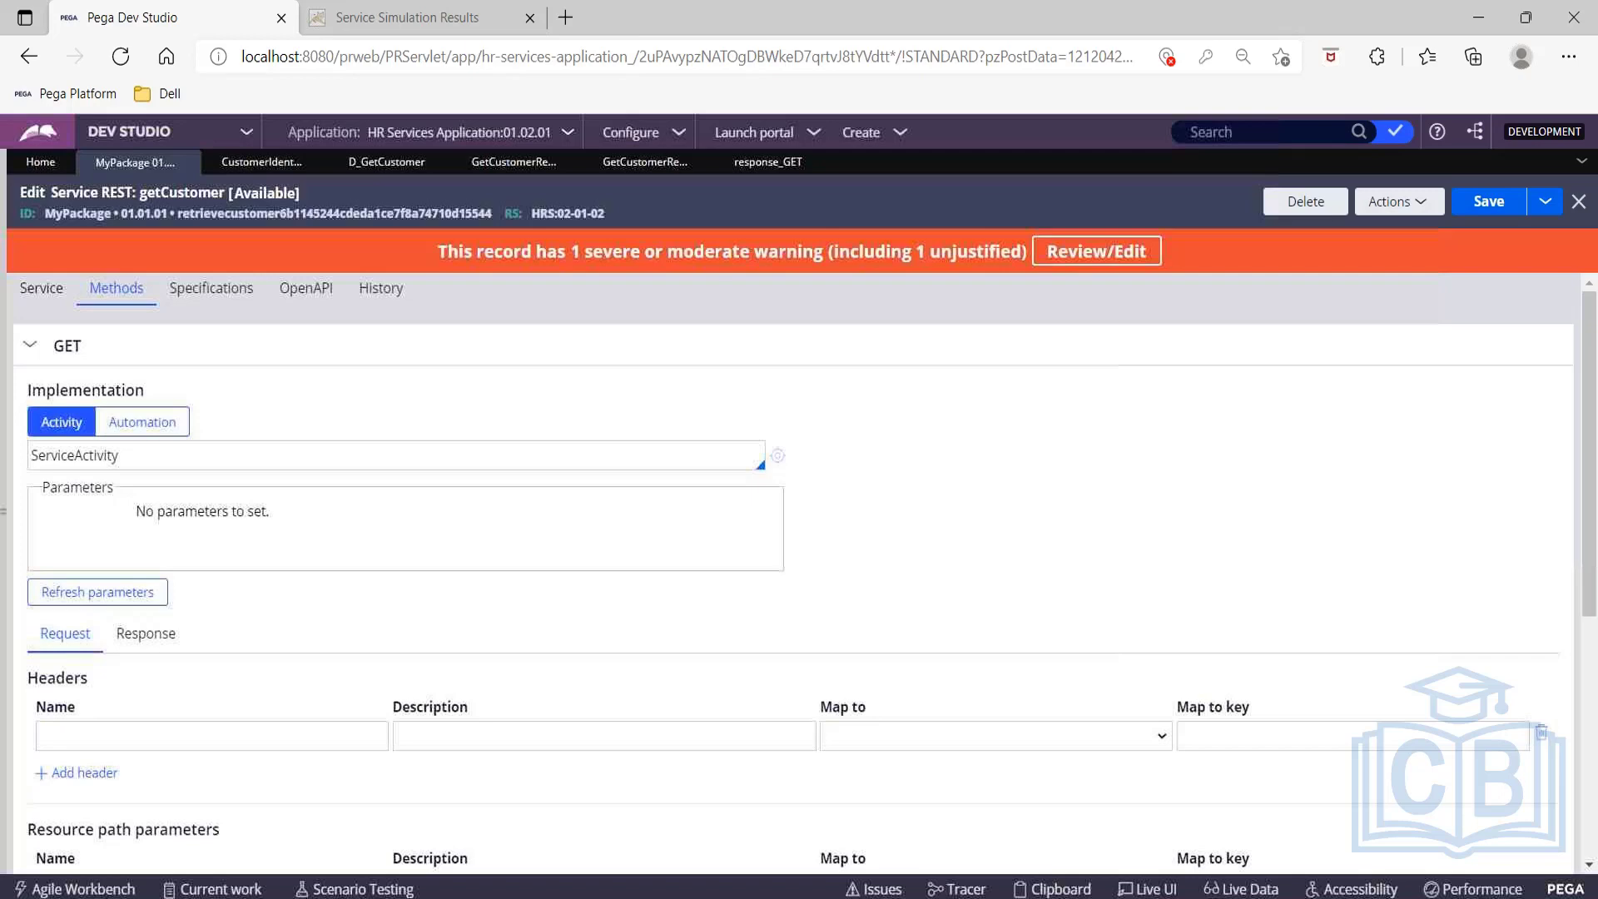
Reopen the Connect REST instances and open the GetCustomer connector rule with the explorer collapsed.
{"action": "left_click", "coordinate": [38, 133]}
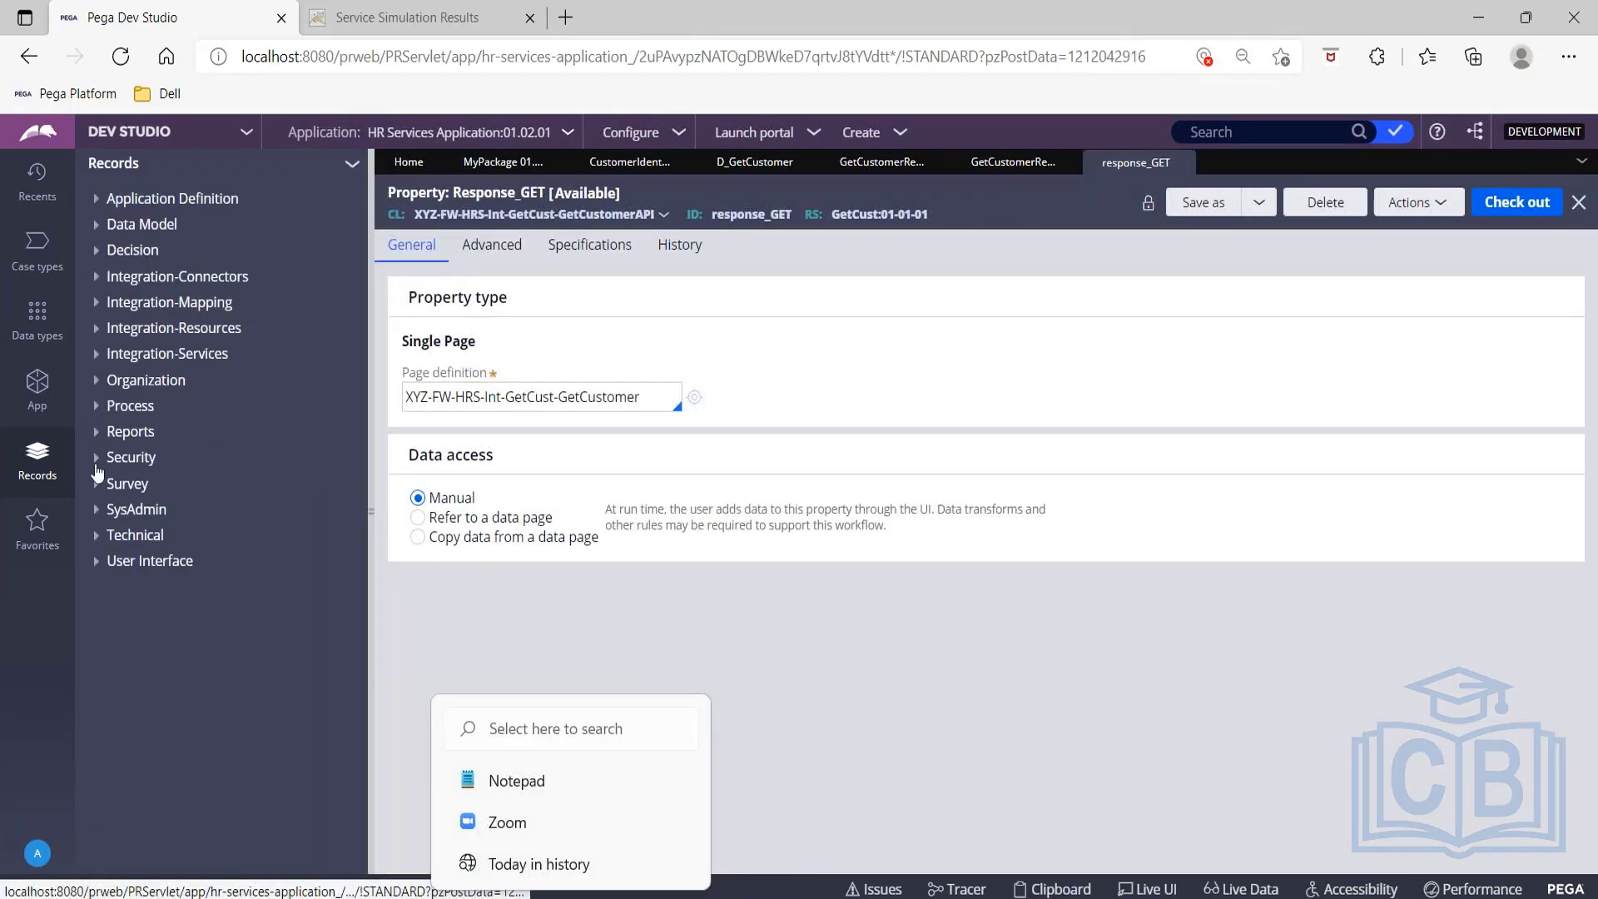
{"action": "left_click", "coordinate": [101, 283]}
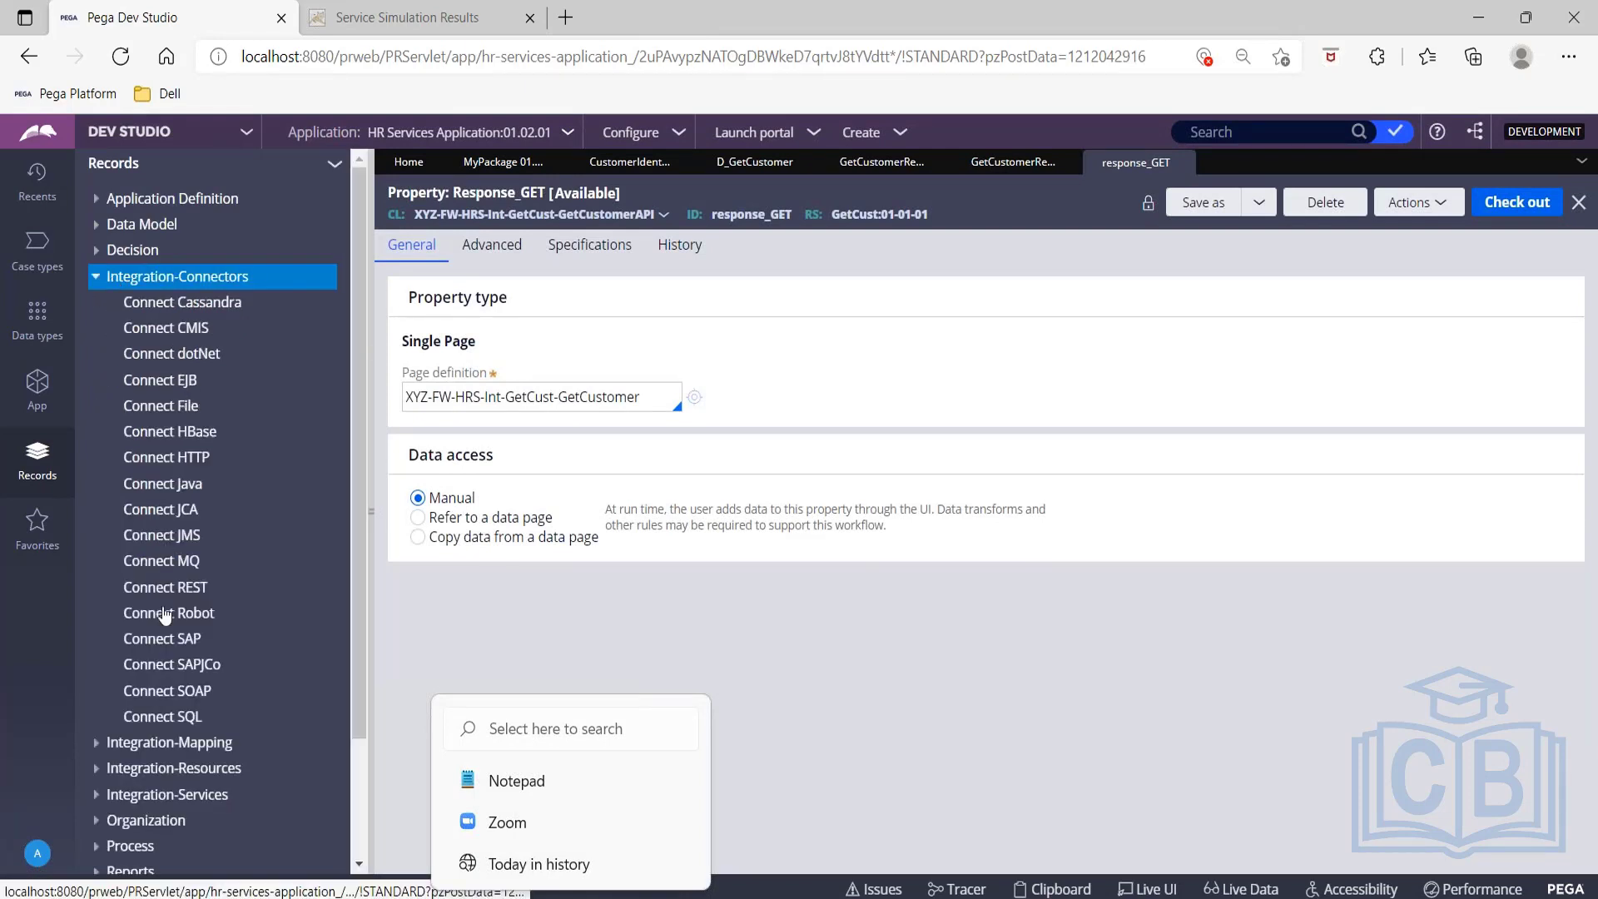
{"action": "left_click", "coordinate": [180, 587]}
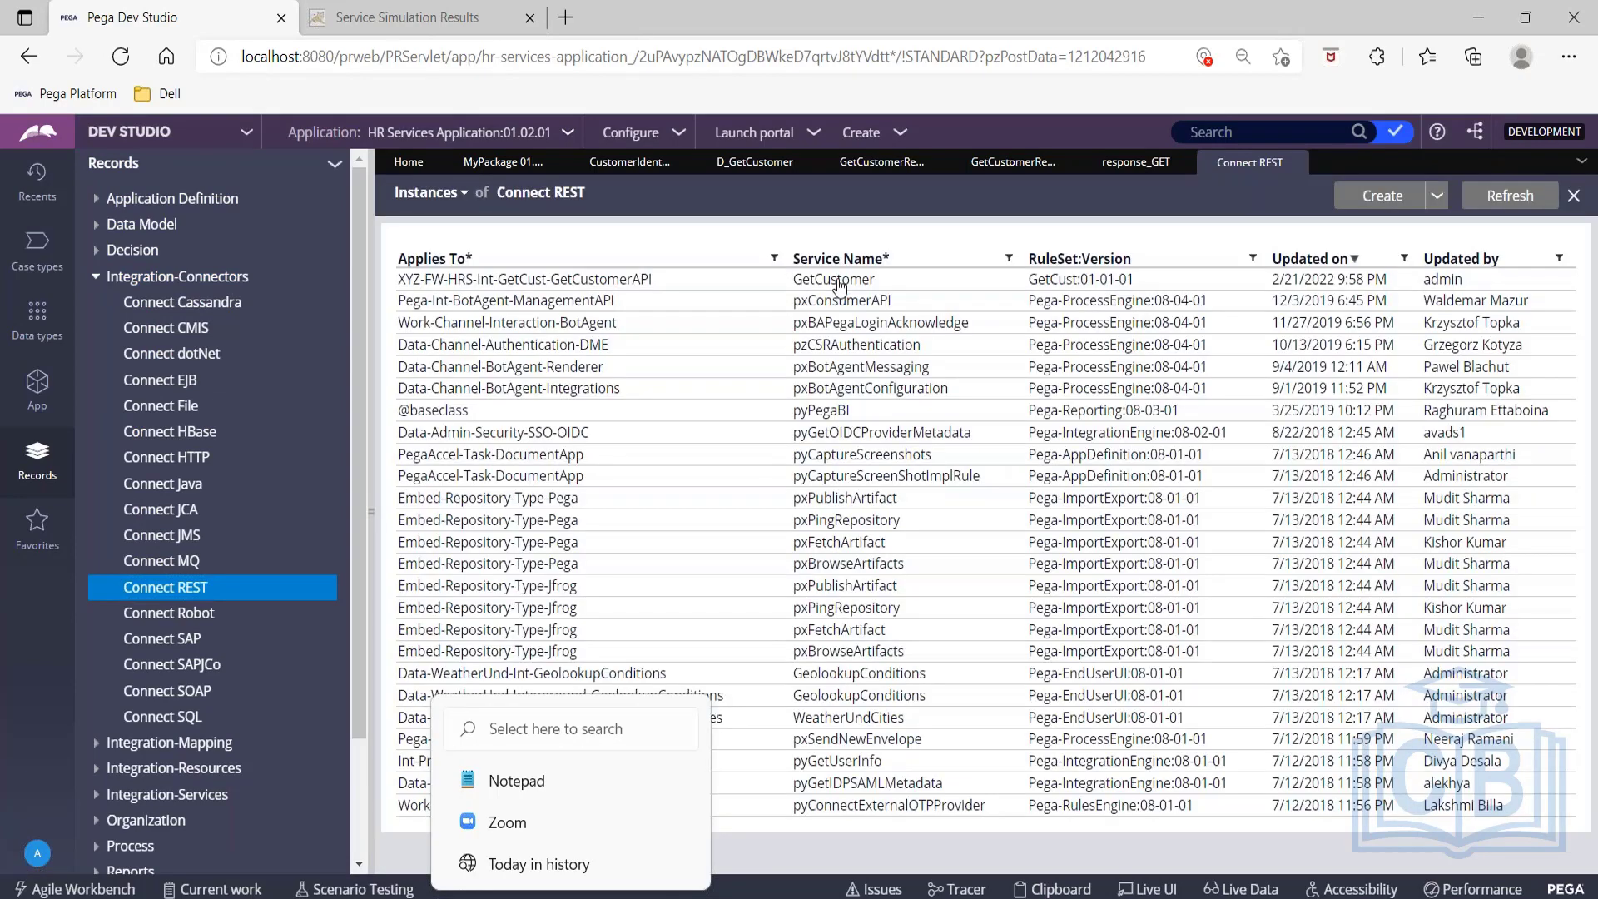
{"action": "left_click", "coordinate": [761, 668]}
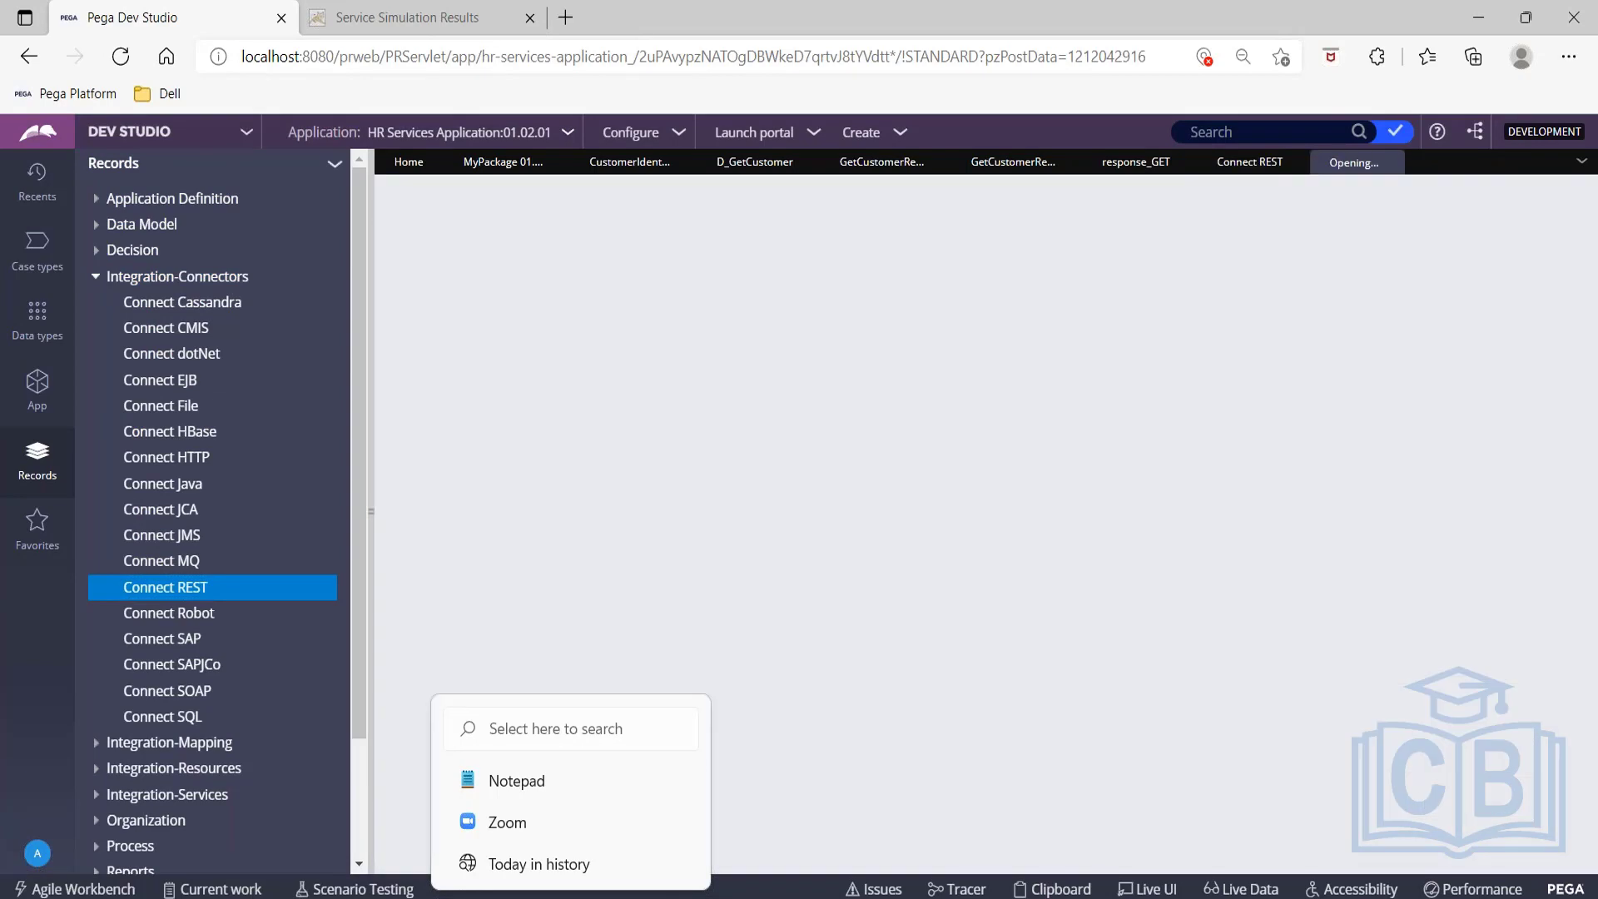
{"action": "left_click", "coordinate": [368, 335]}
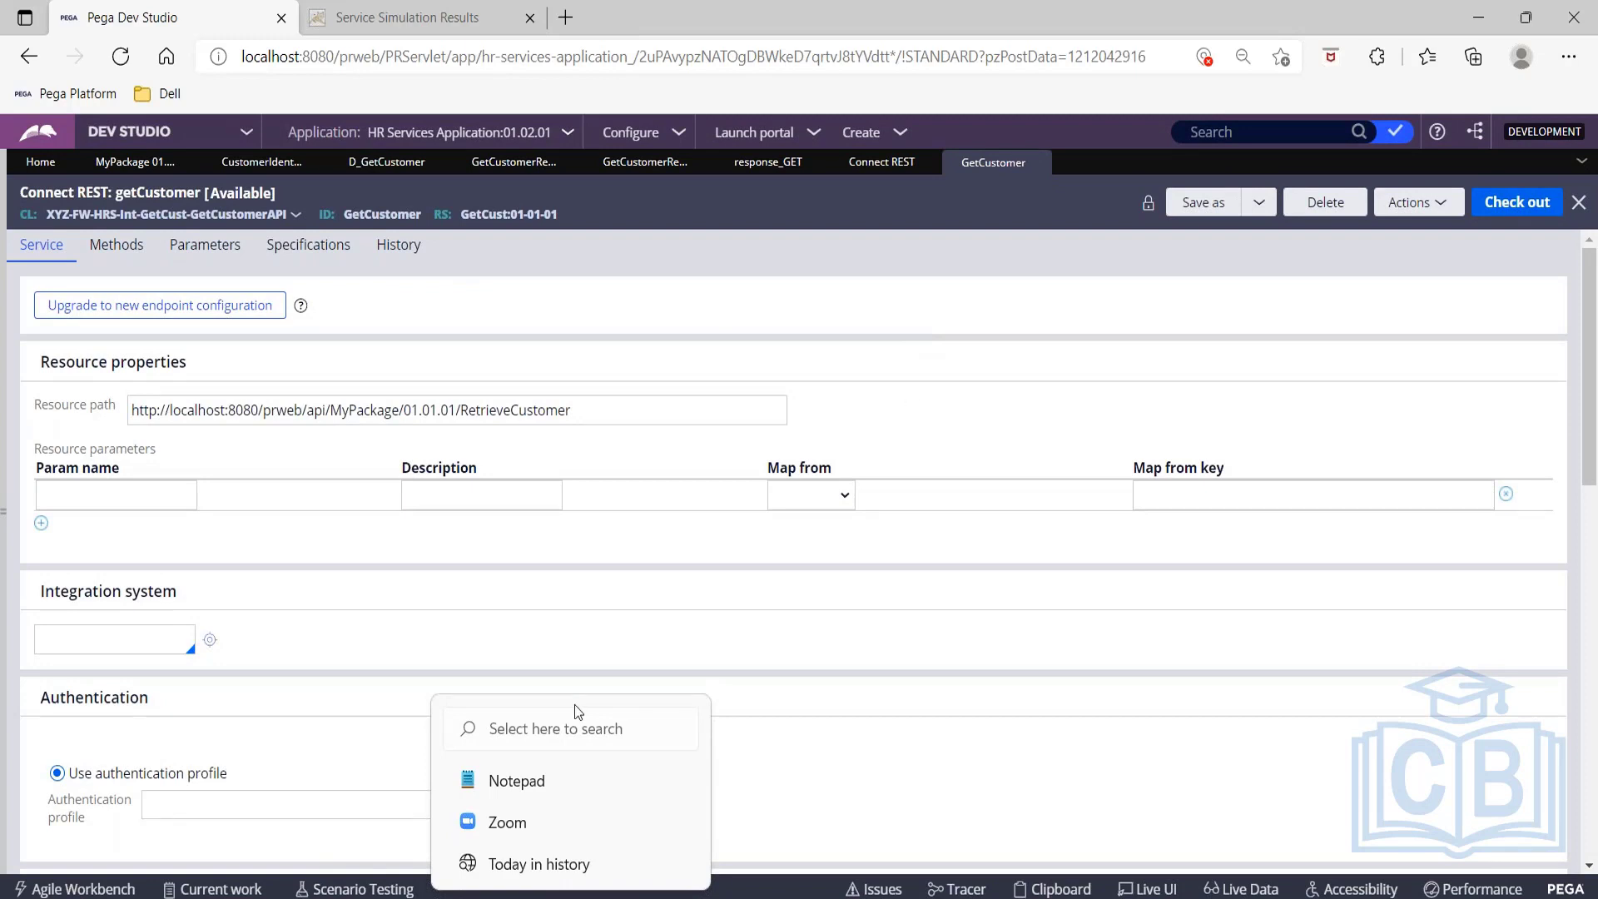
{"action": "left_click", "coordinate": [732, 749]}
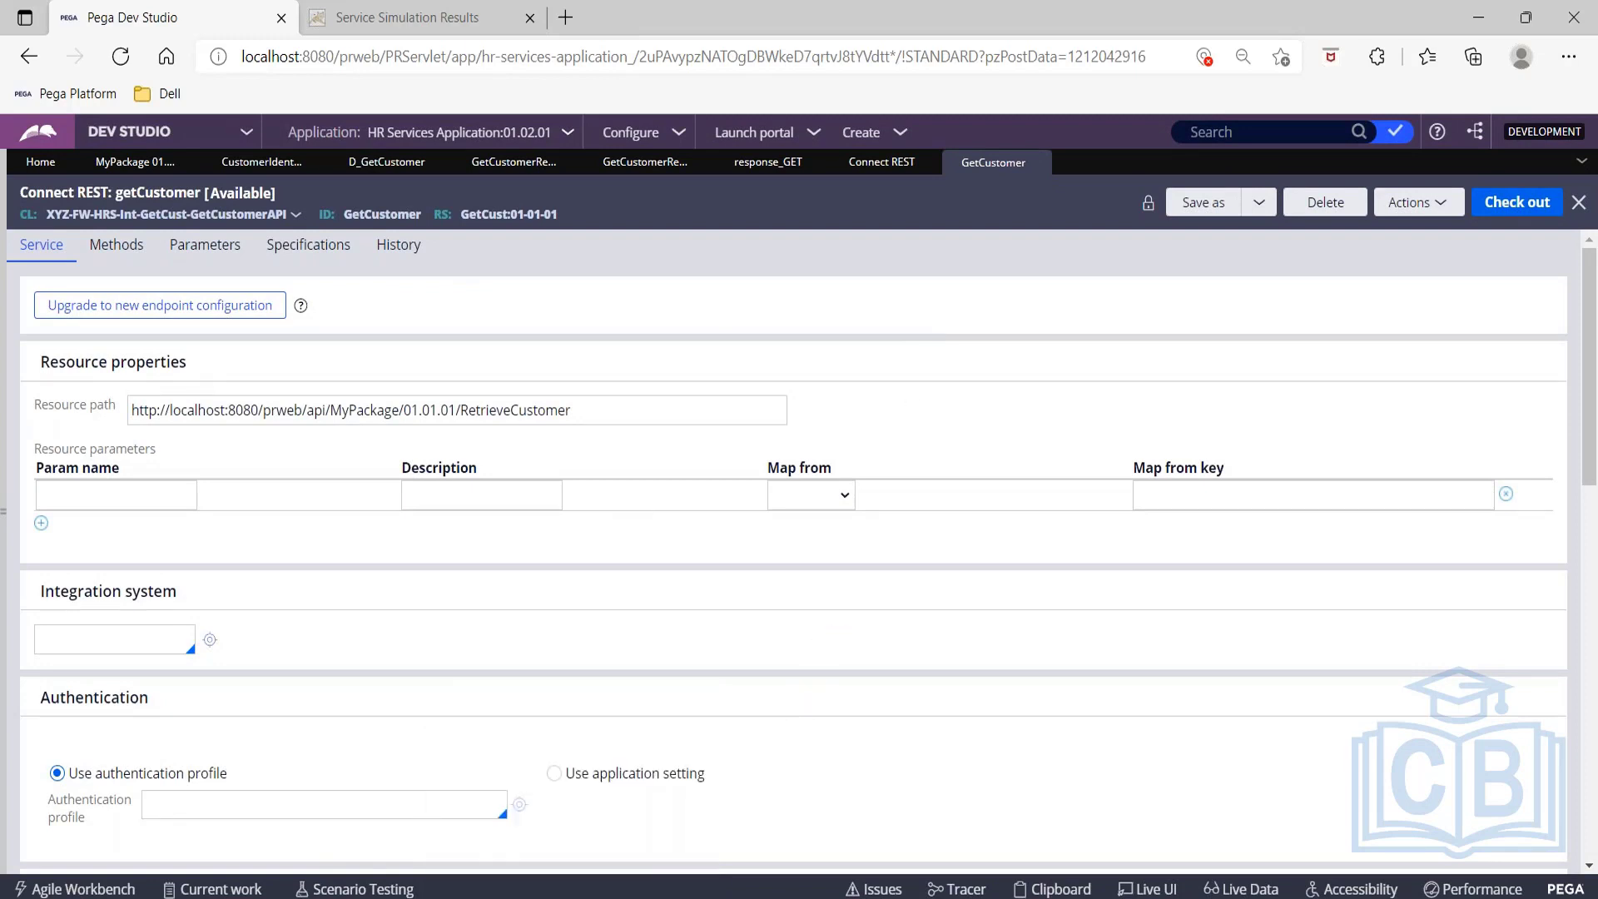
Review the resource path and the remaining service settings, including error handling and simulation status, of the getCustomer Connect REST rule.
{"action": "left_click_drag", "start_coordinate": [130, 410], "coordinate": [675, 407]}
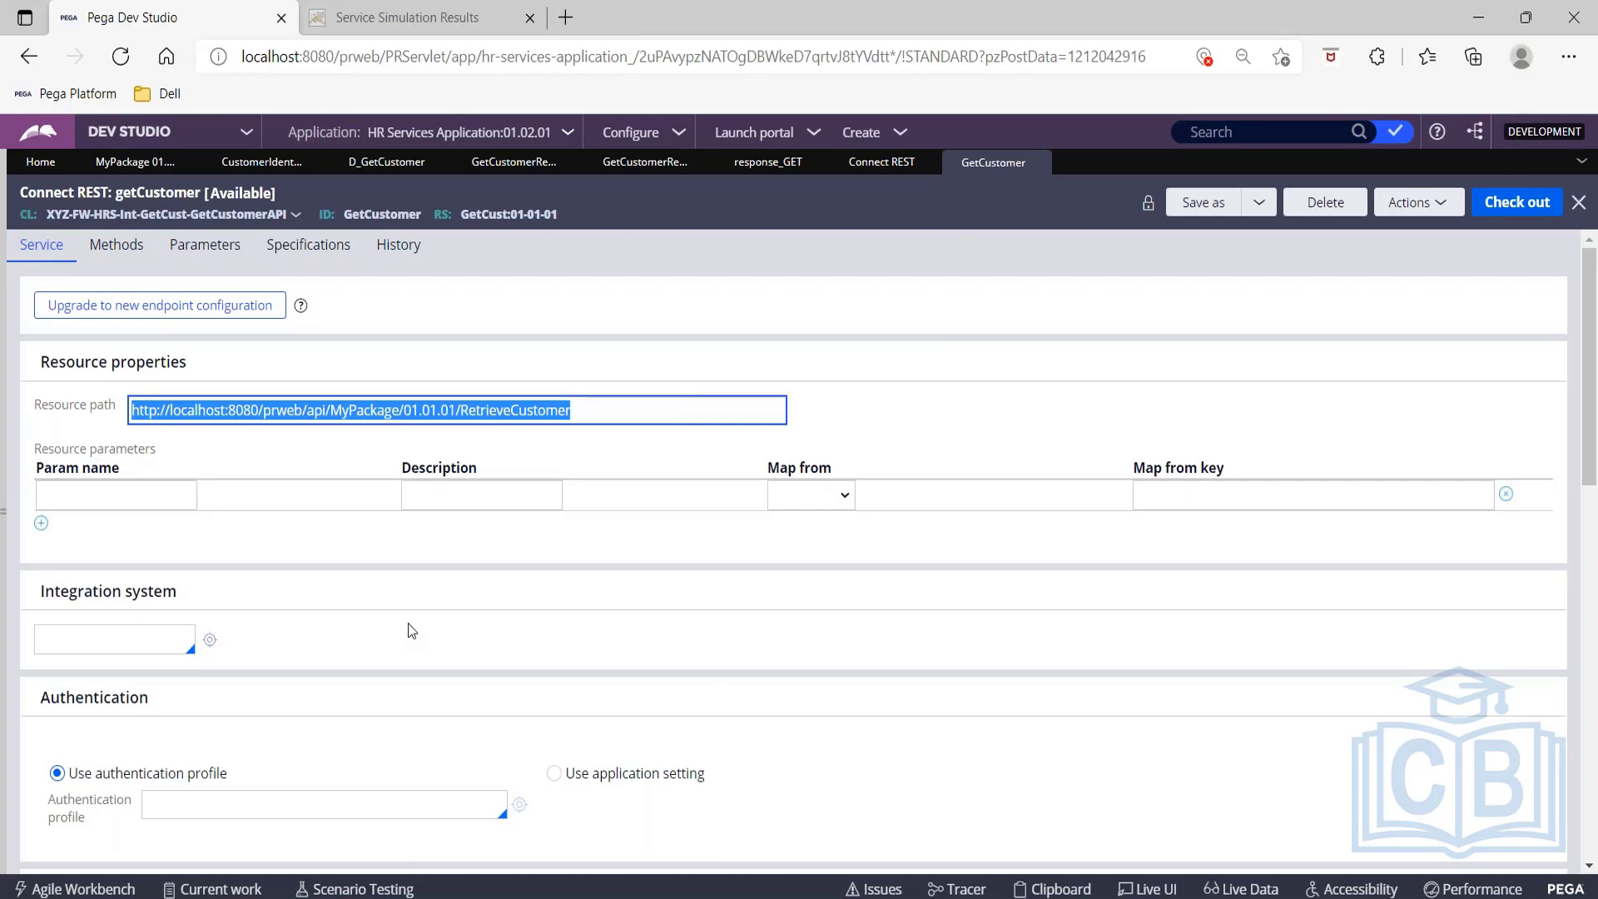
{"action": "left_click", "coordinate": [611, 12]}
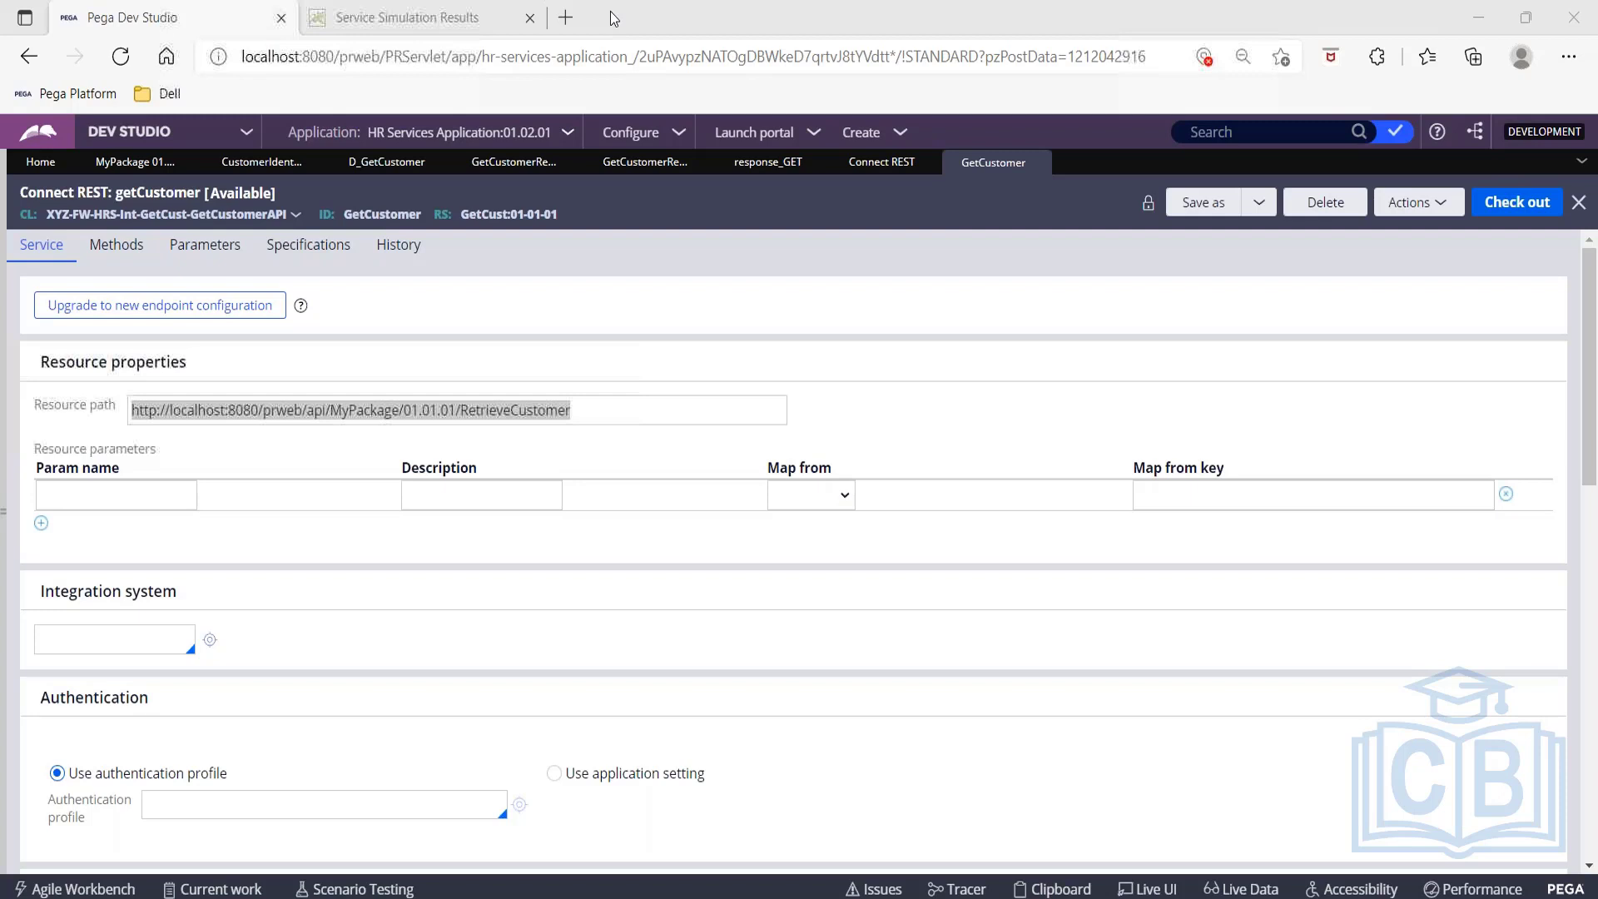
{"action": "scroll", "coordinate": [501, 297], "scroll_direction": "down", "scroll_amount": 15}
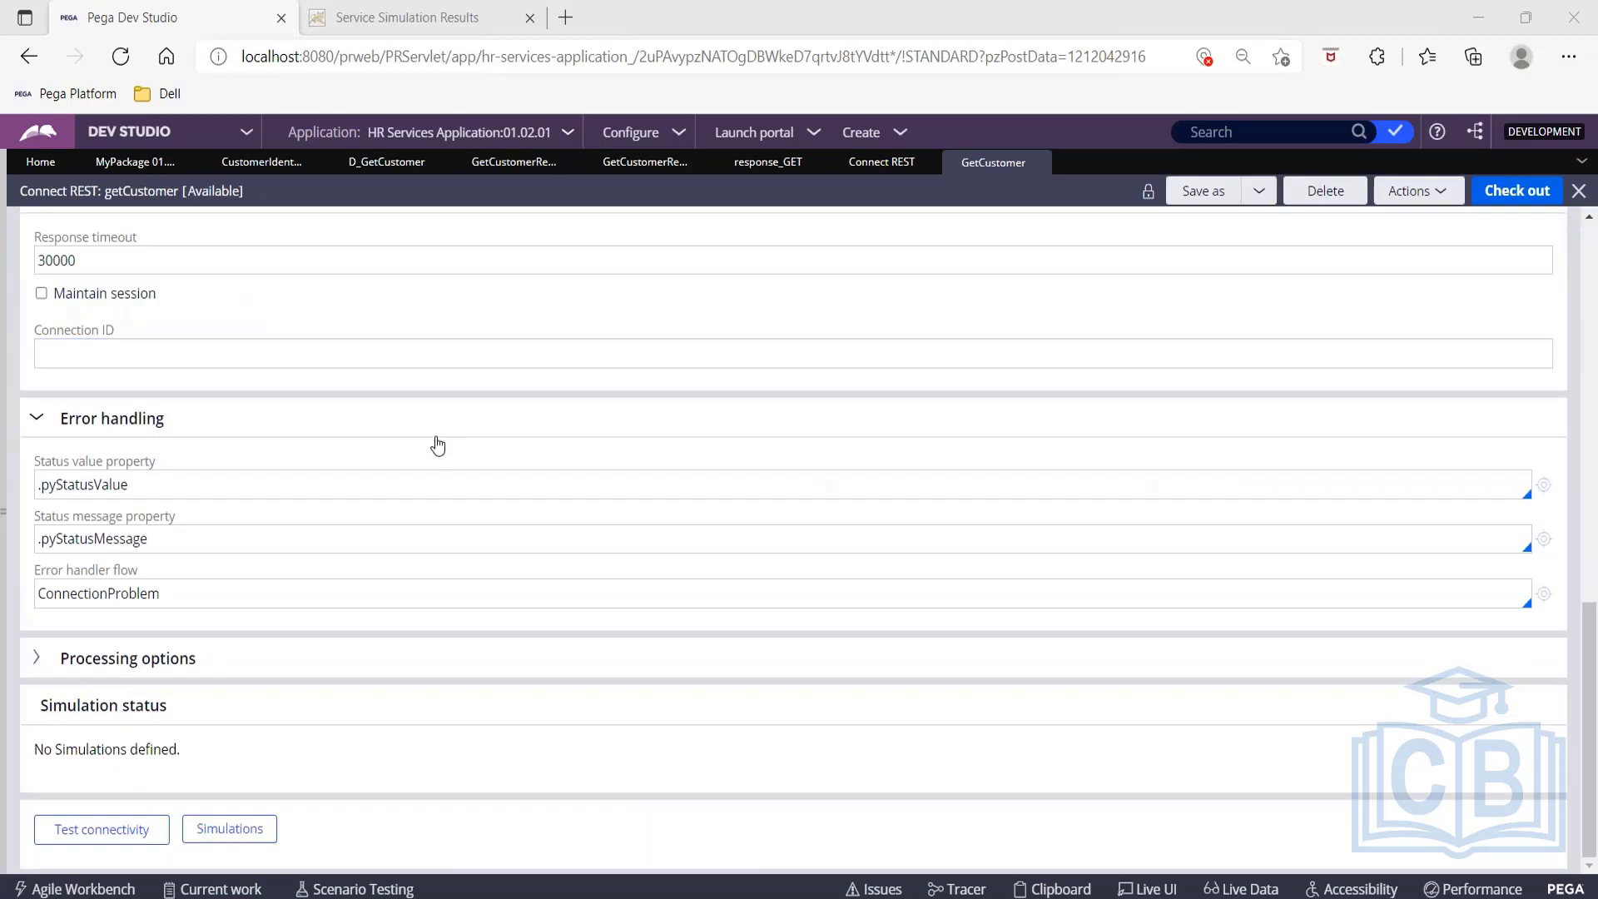
{"action": "scroll", "coordinate": [438, 446], "scroll_direction": "up", "scroll_amount": 12}
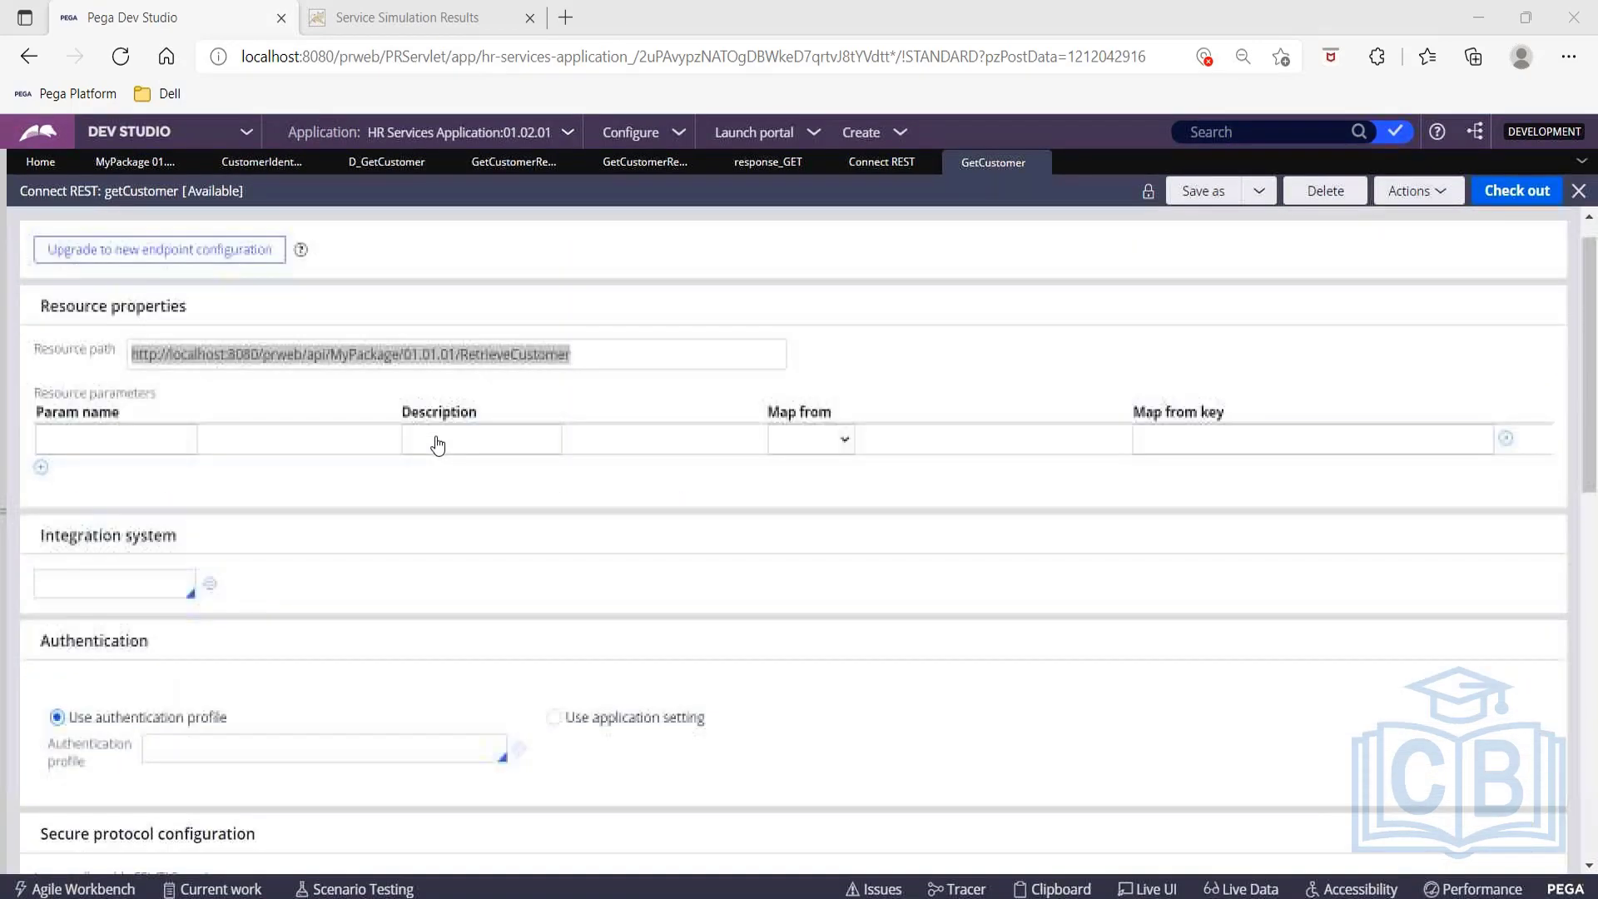
{"action": "scroll", "coordinate": [438, 446], "scroll_direction": "up", "scroll_amount": 2}
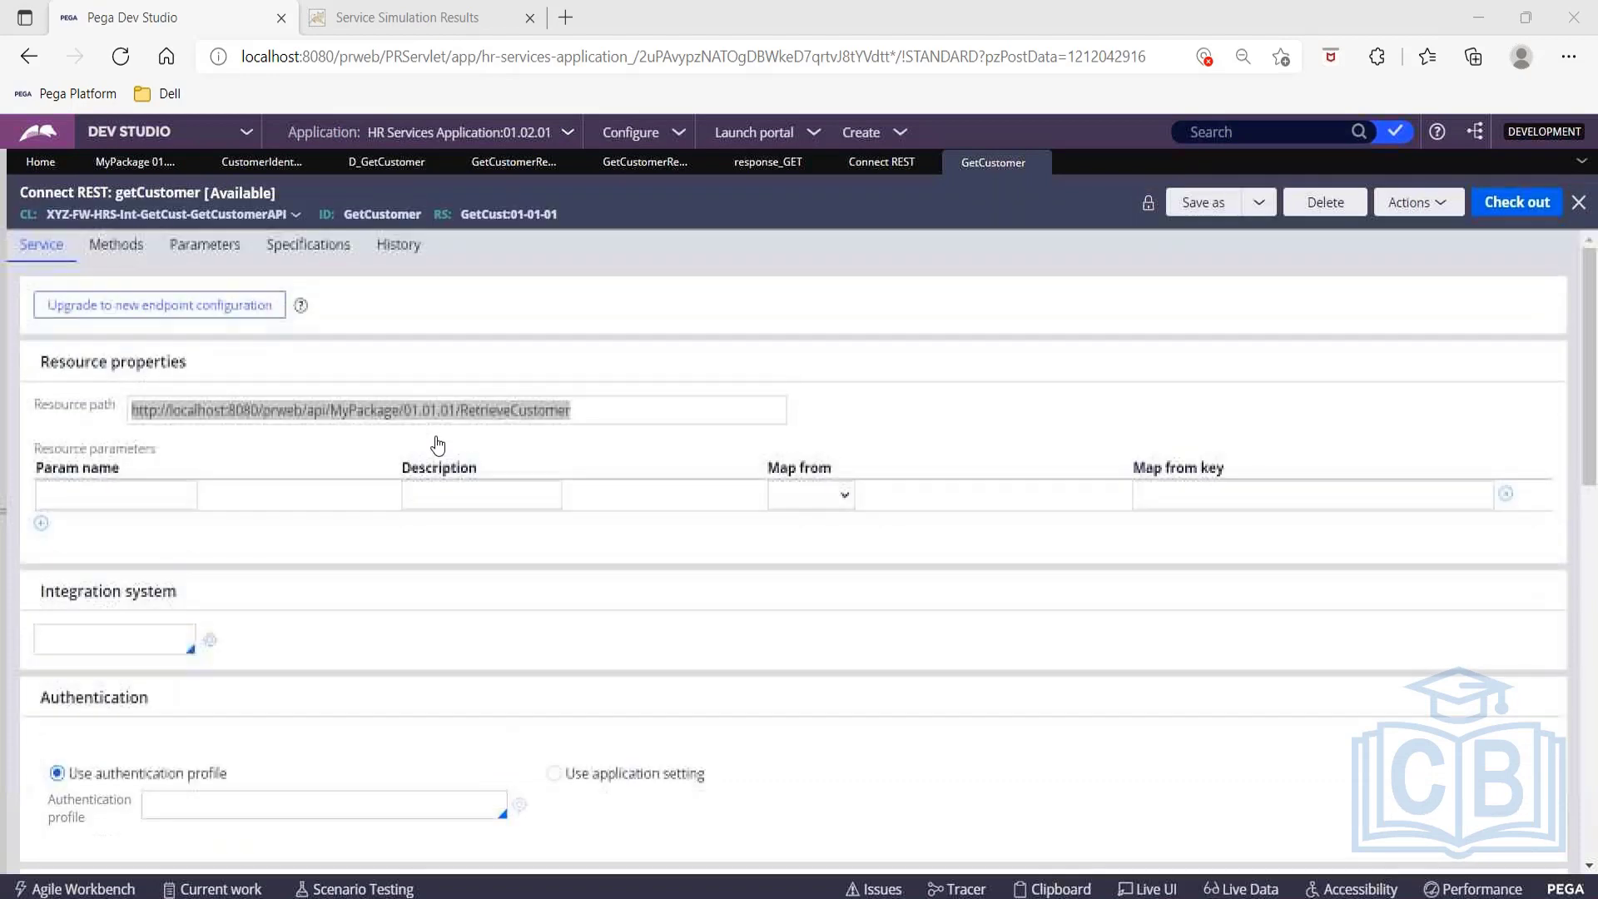
Inspect the Connect REST rule's GET method: the CustomerIdentifier query string mapping in the request and the message data mapping in the response.
{"action": "left_click", "coordinate": [123, 253]}
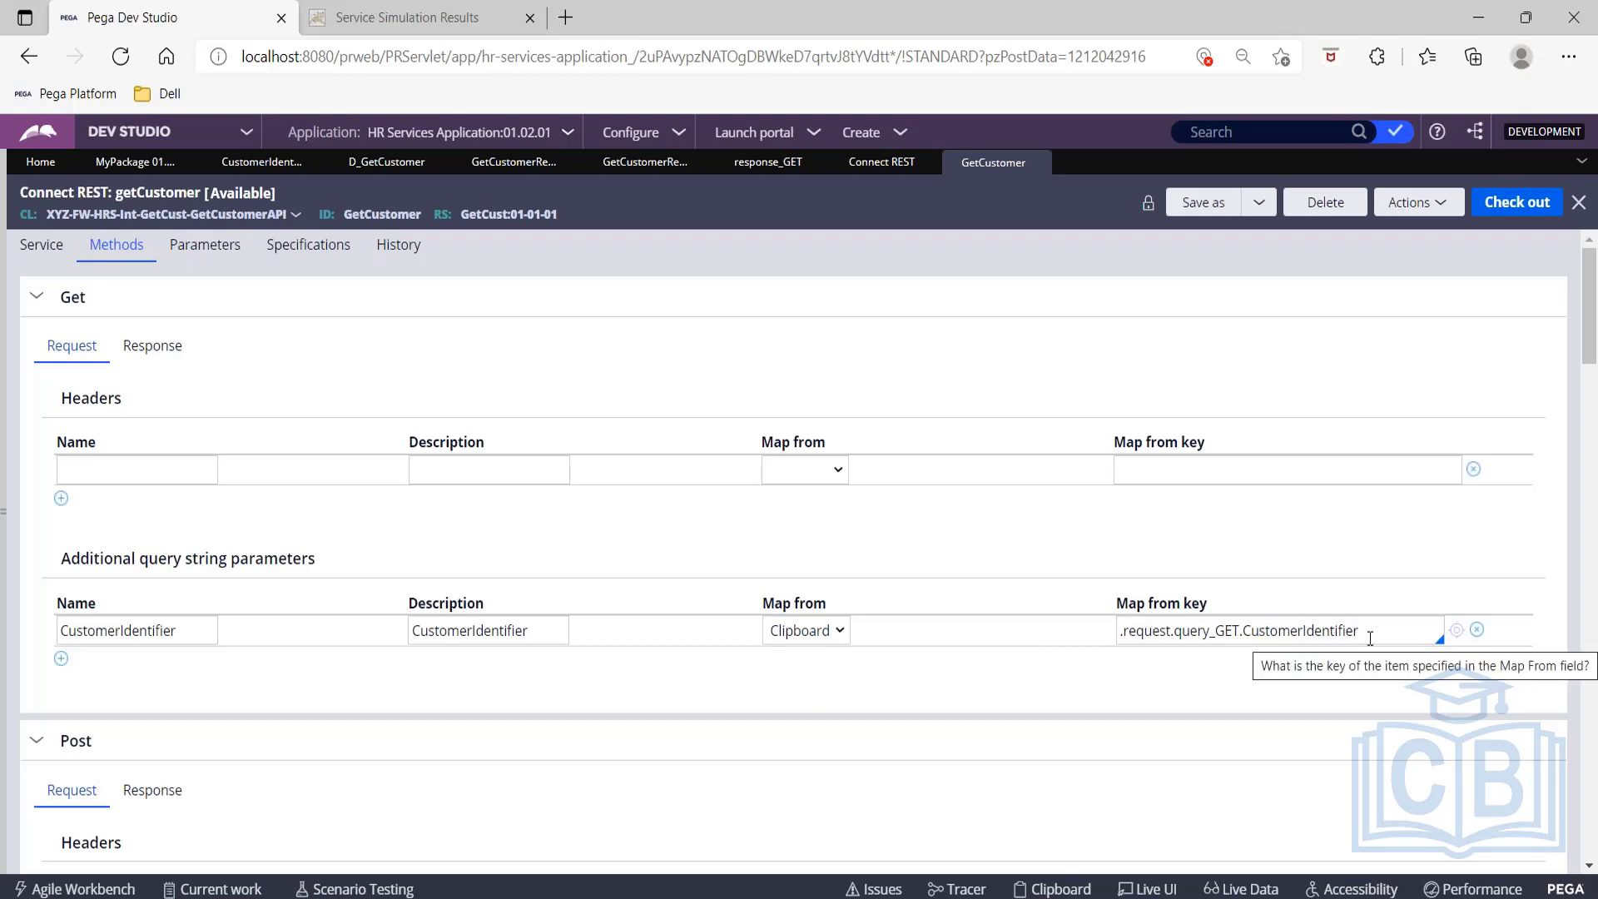
{"action": "left_click_drag", "start_coordinate": [1369, 639], "coordinate": [1108, 639]}
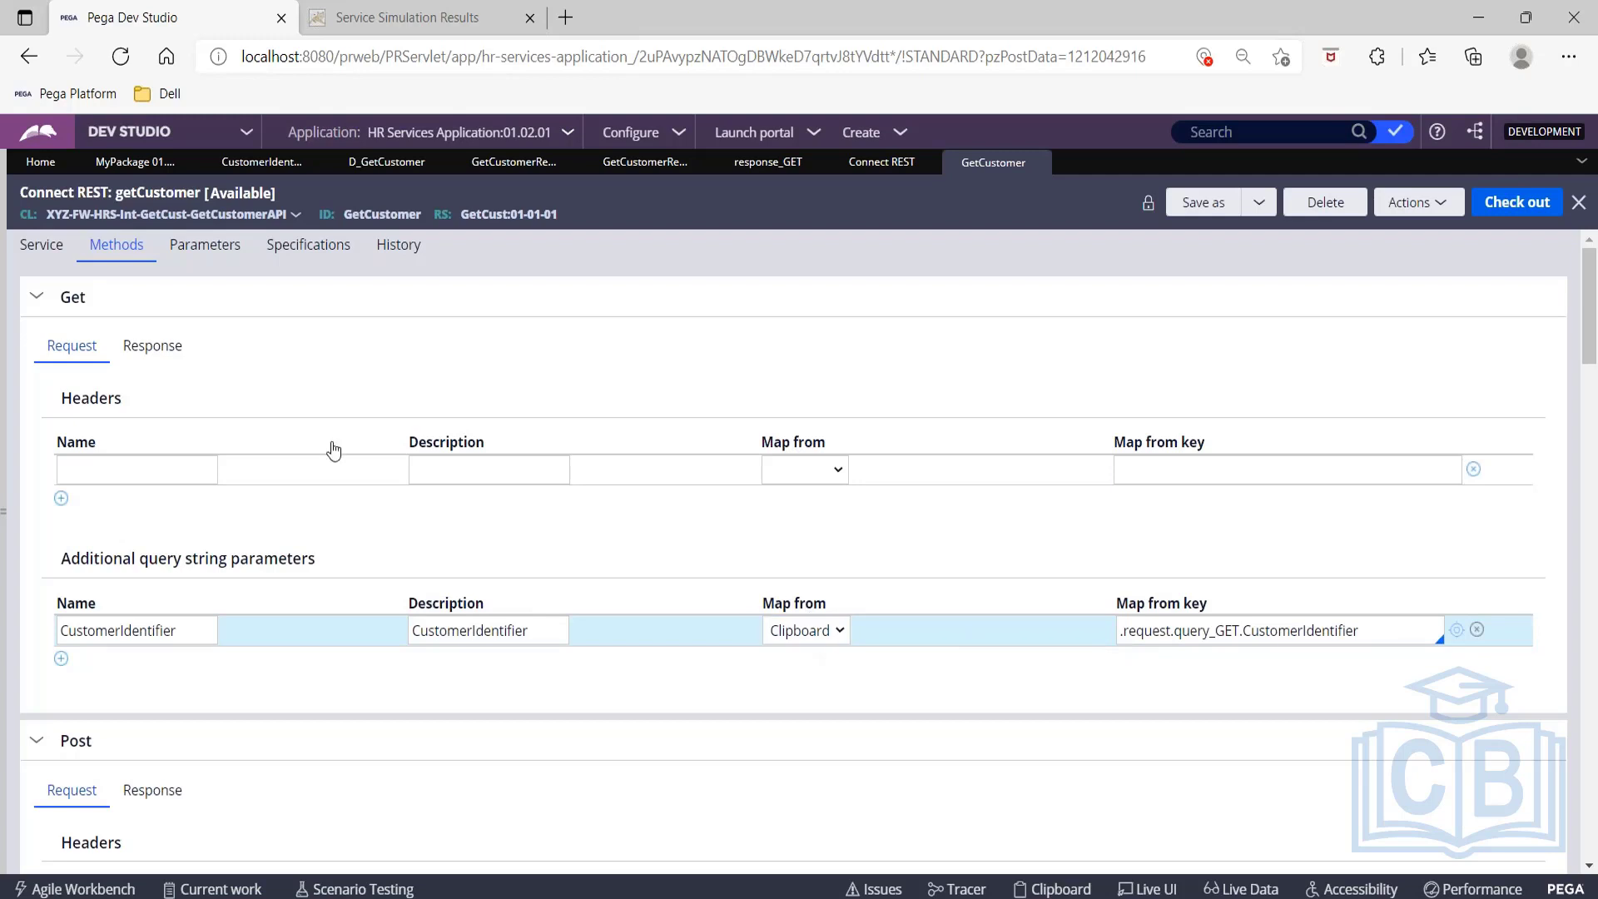
{"action": "left_click", "coordinate": [164, 365]}
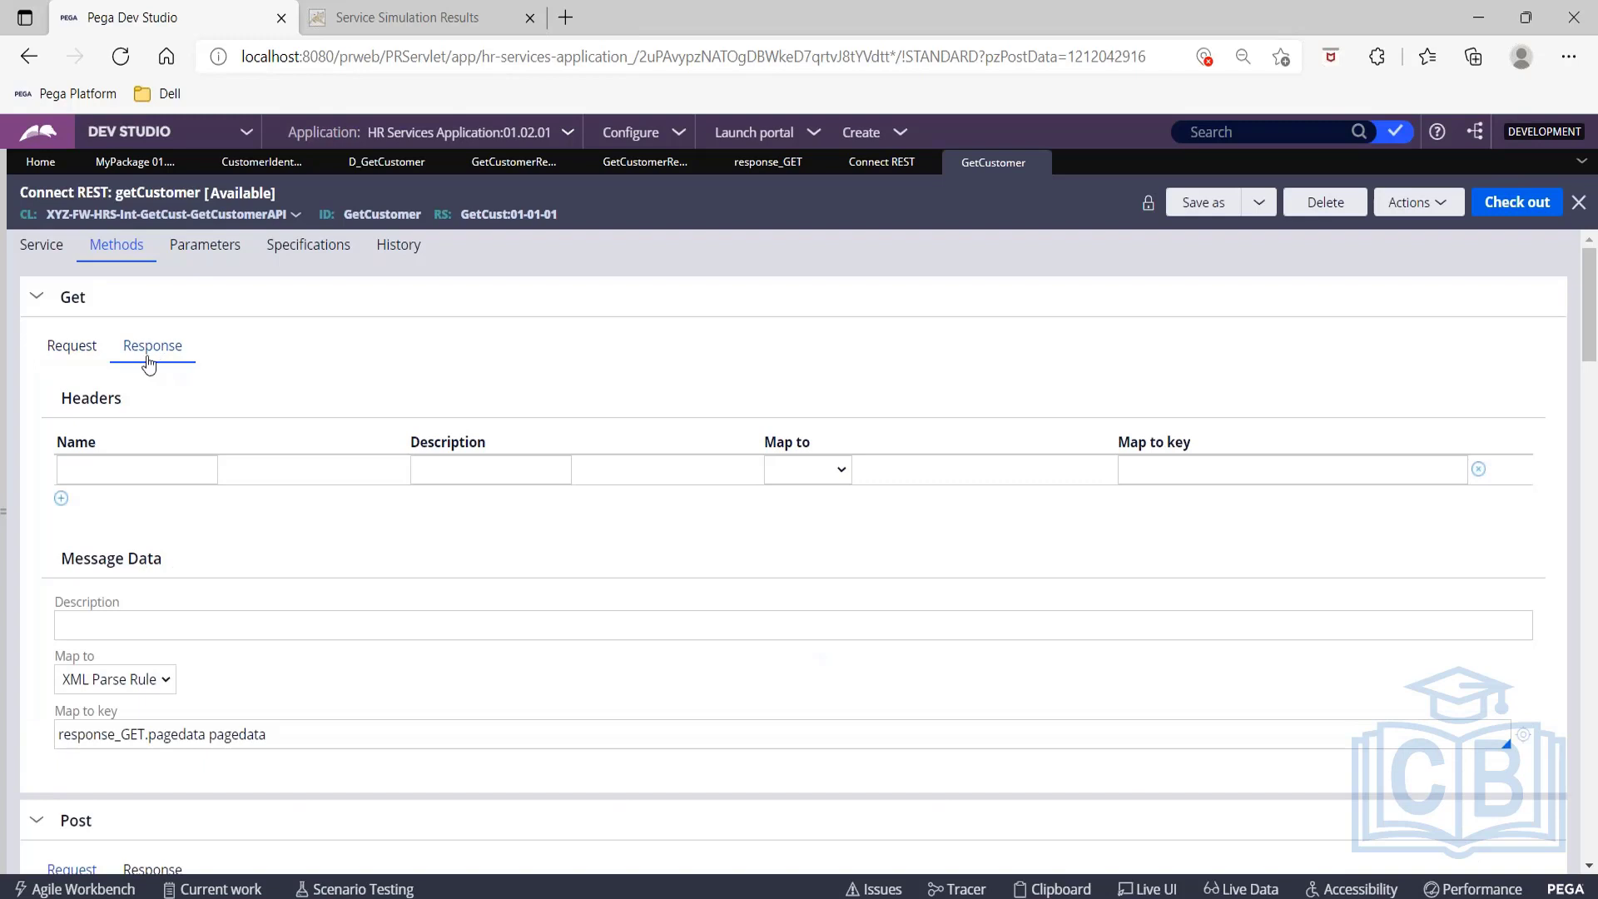
{"action": "left_click", "coordinate": [73, 350]}
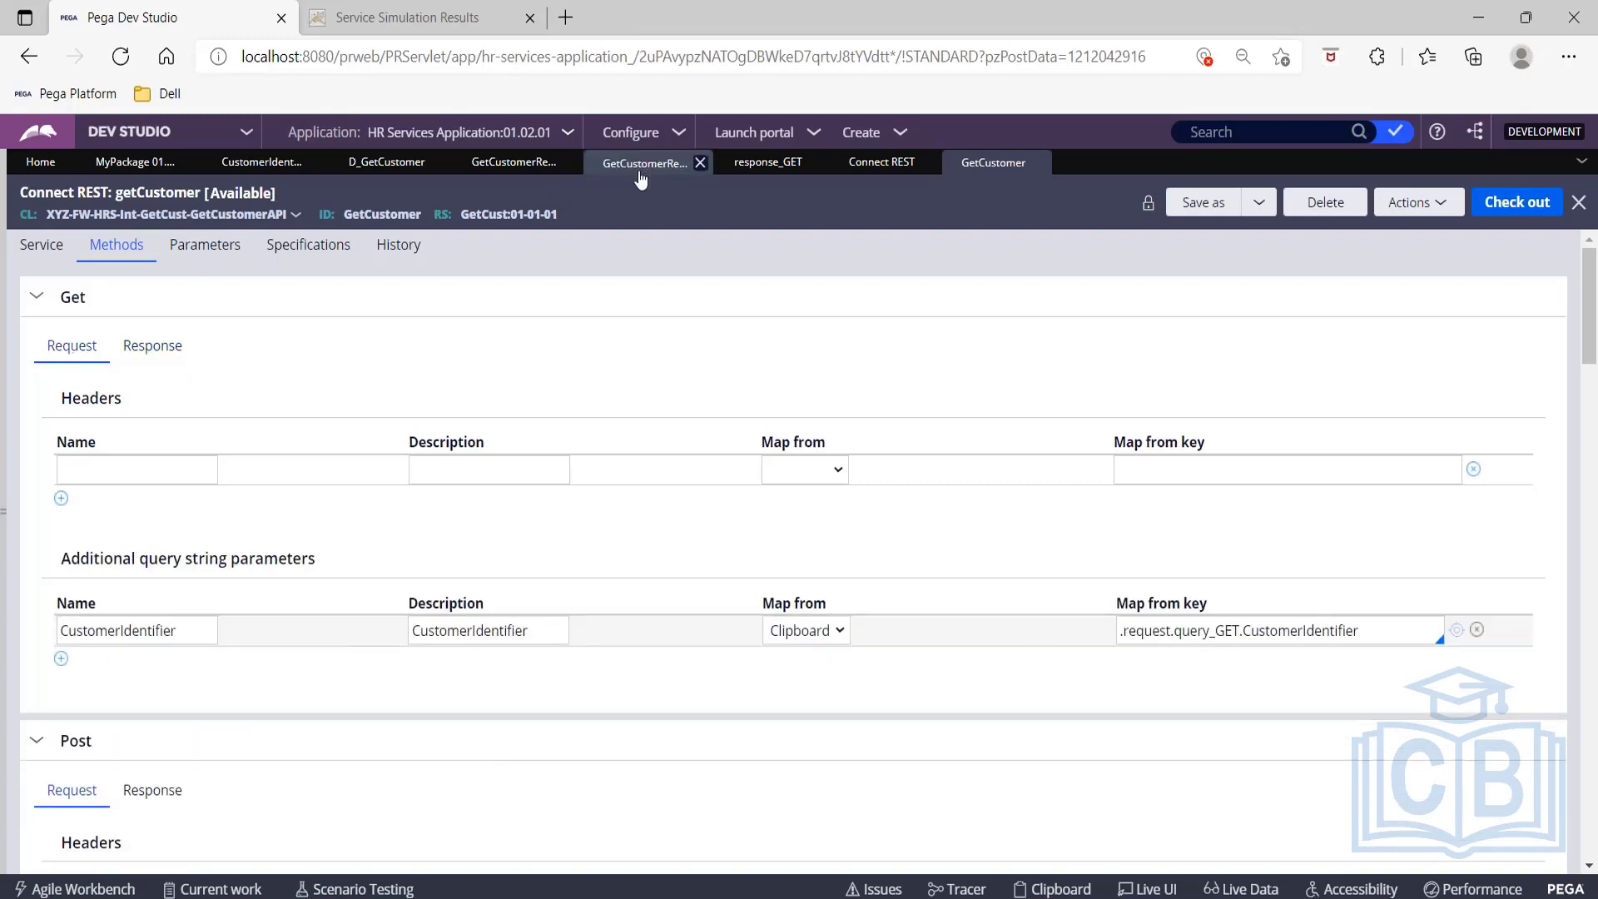
Examine the CustomerIdentifier query string mapping and the response message data in the getCustomer Service REST rule's GET method.
{"action": "left_click", "coordinate": [129, 175]}
{"action": "left_click", "coordinate": [127, 296]}
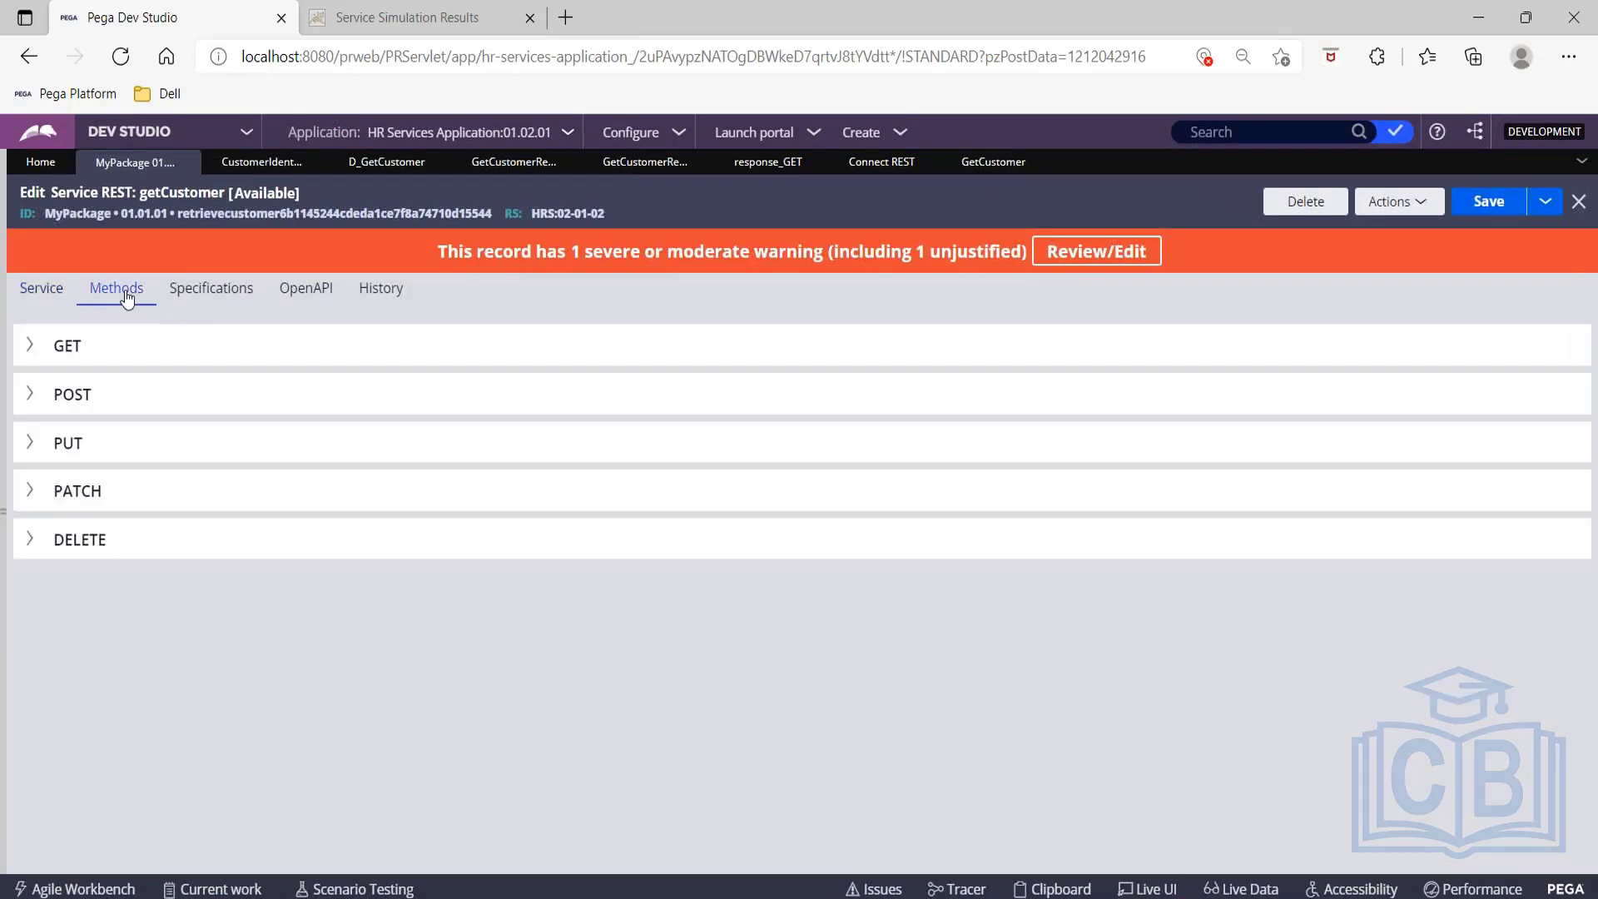
{"action": "left_click", "coordinate": [30, 345]}
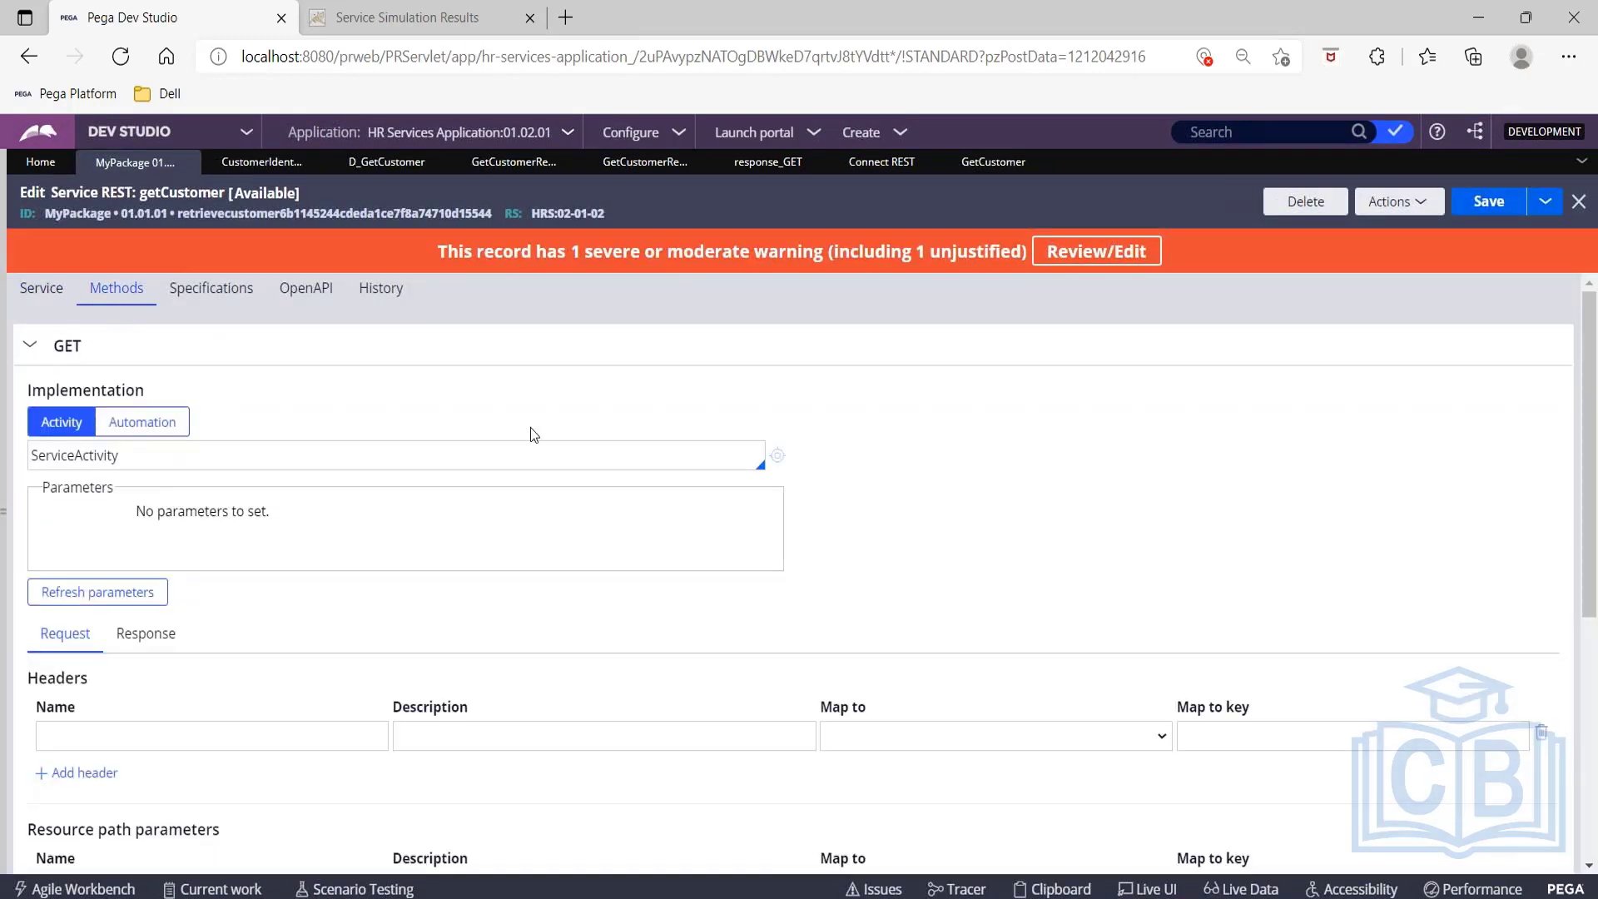
{"action": "scroll", "coordinate": [889, 547], "scroll_direction": "down", "scroll_amount": 3}
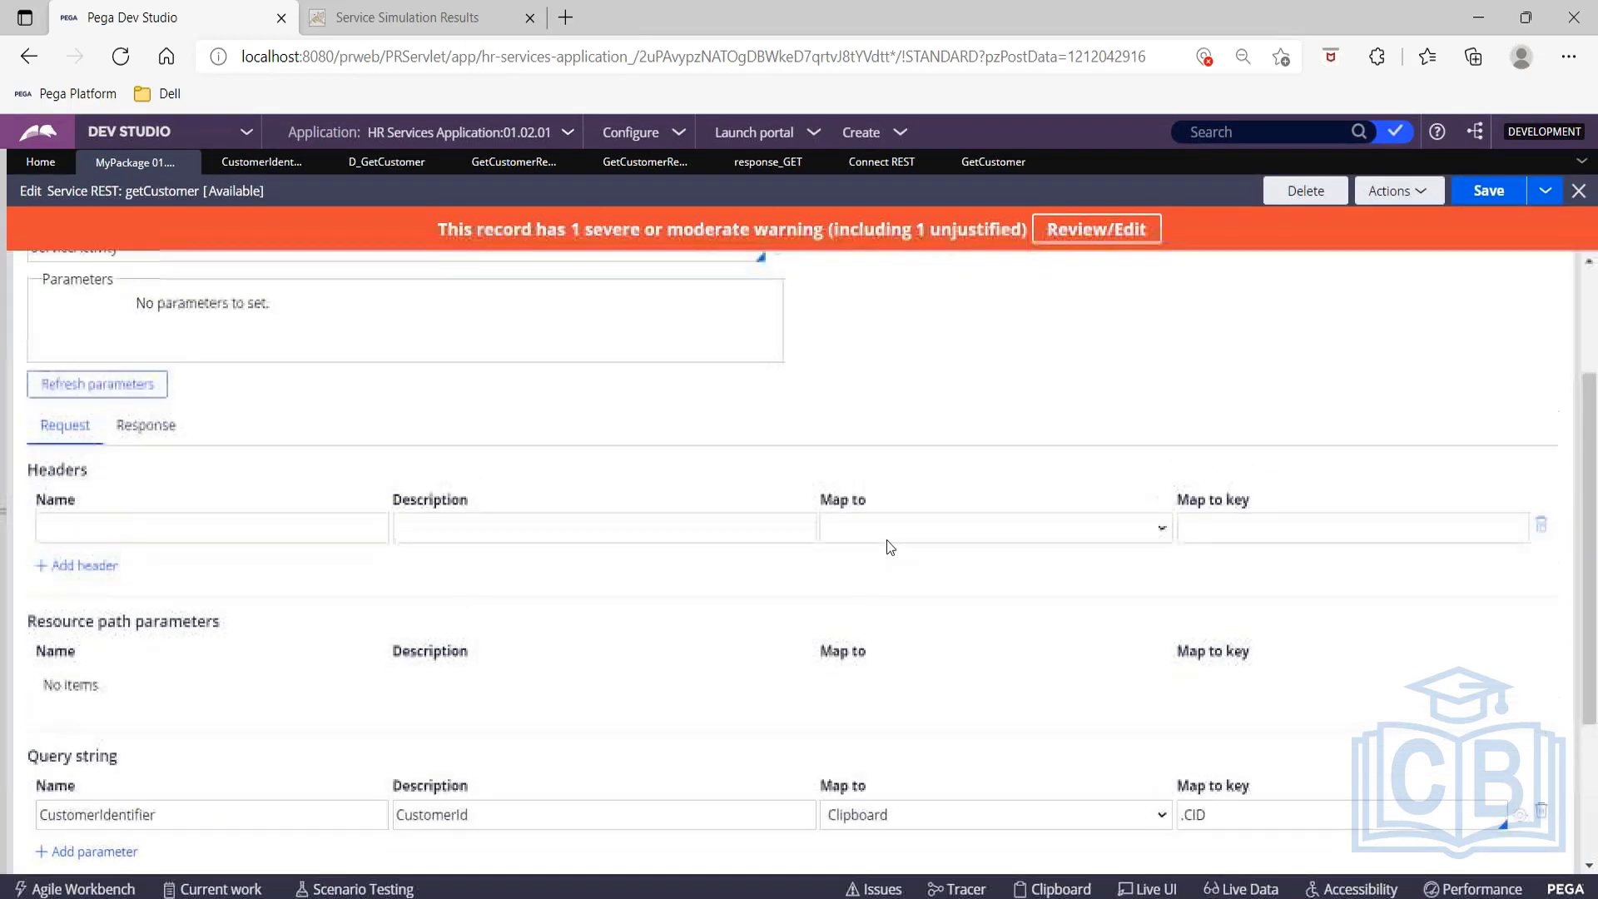
{"action": "scroll", "coordinate": [890, 546], "scroll_direction": "down", "scroll_amount": 1}
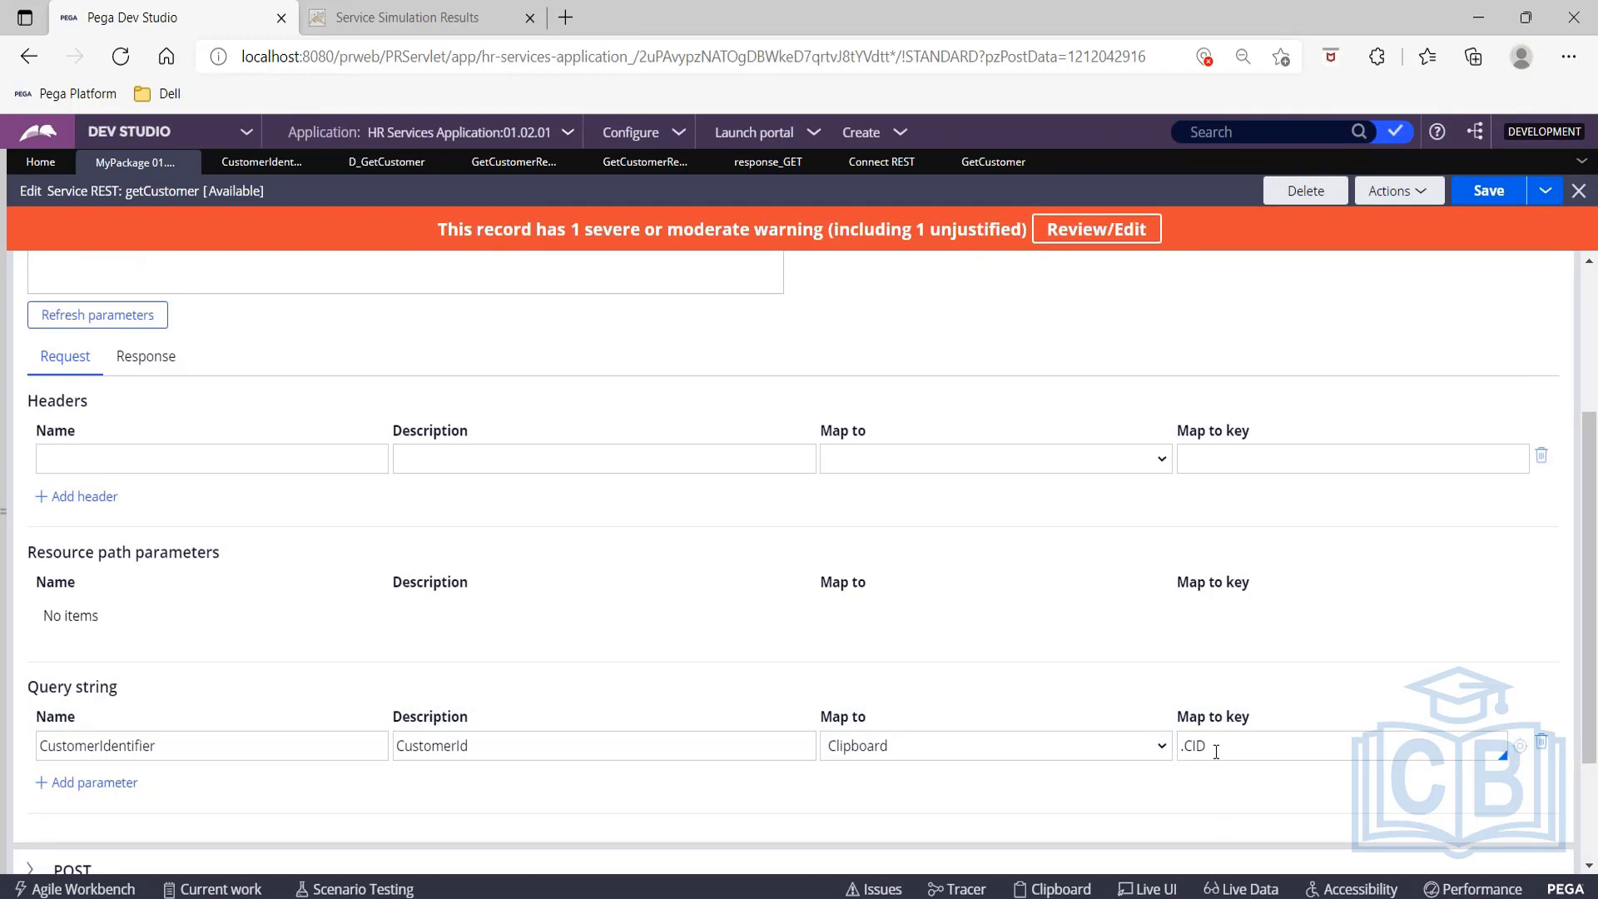
{"action": "left_click_drag", "start_coordinate": [1216, 752], "coordinate": [1152, 729]}
{"action": "scroll", "coordinate": [264, 367], "scroll_direction": "up", "scroll_amount": 4}
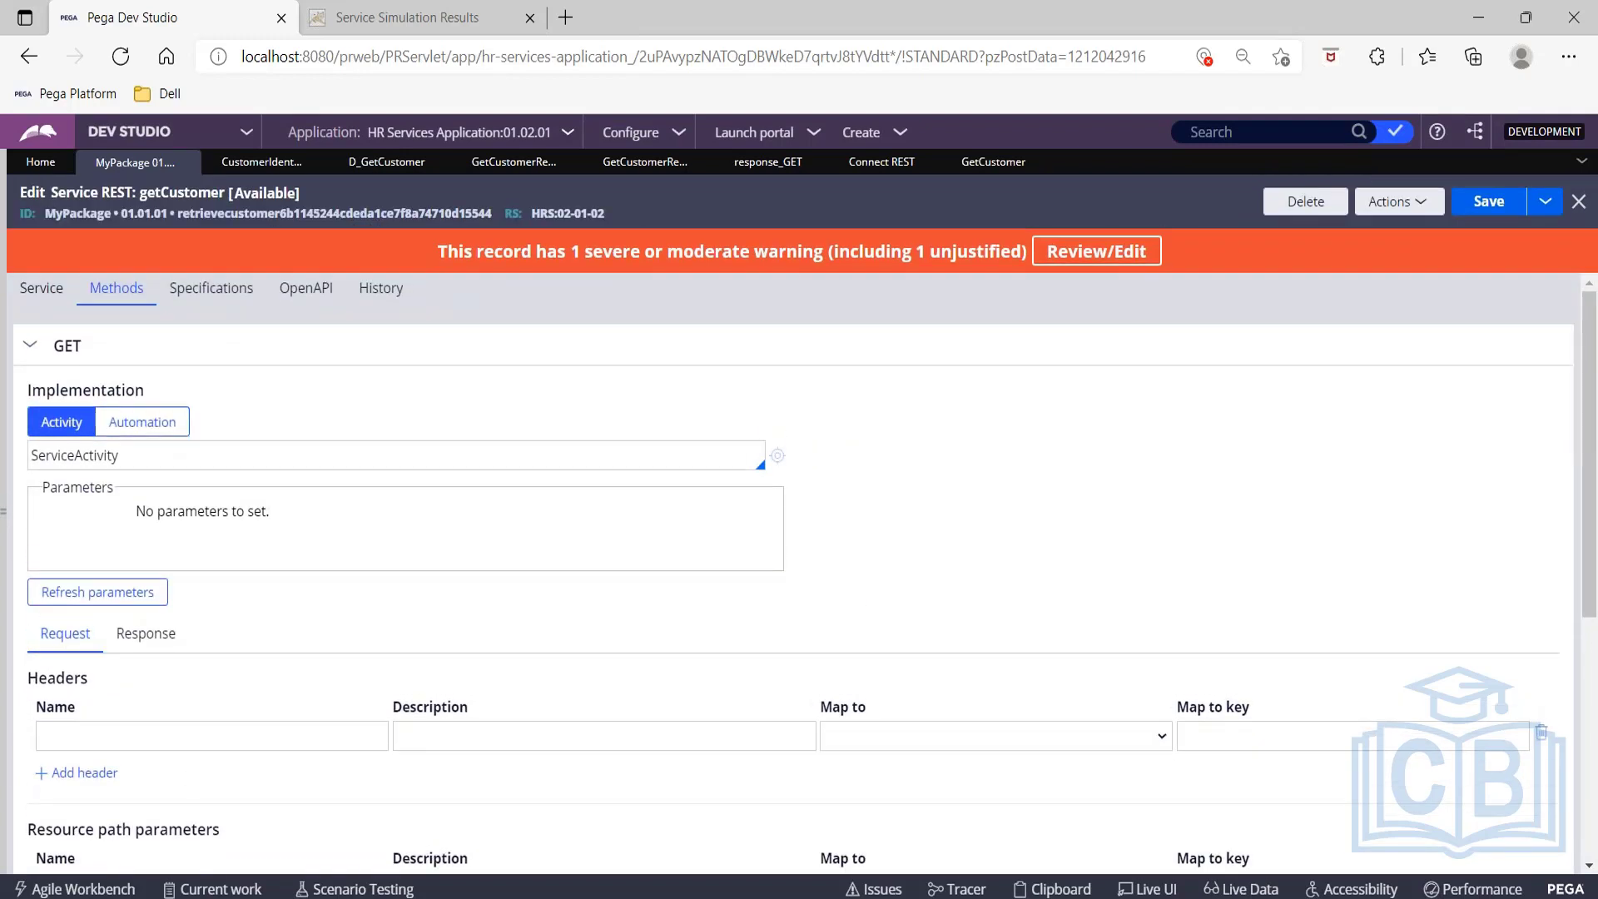
{"action": "left_click", "coordinate": [147, 638]}
{"action": "scroll", "coordinate": [546, 645], "scroll_direction": "down", "scroll_amount": 6}
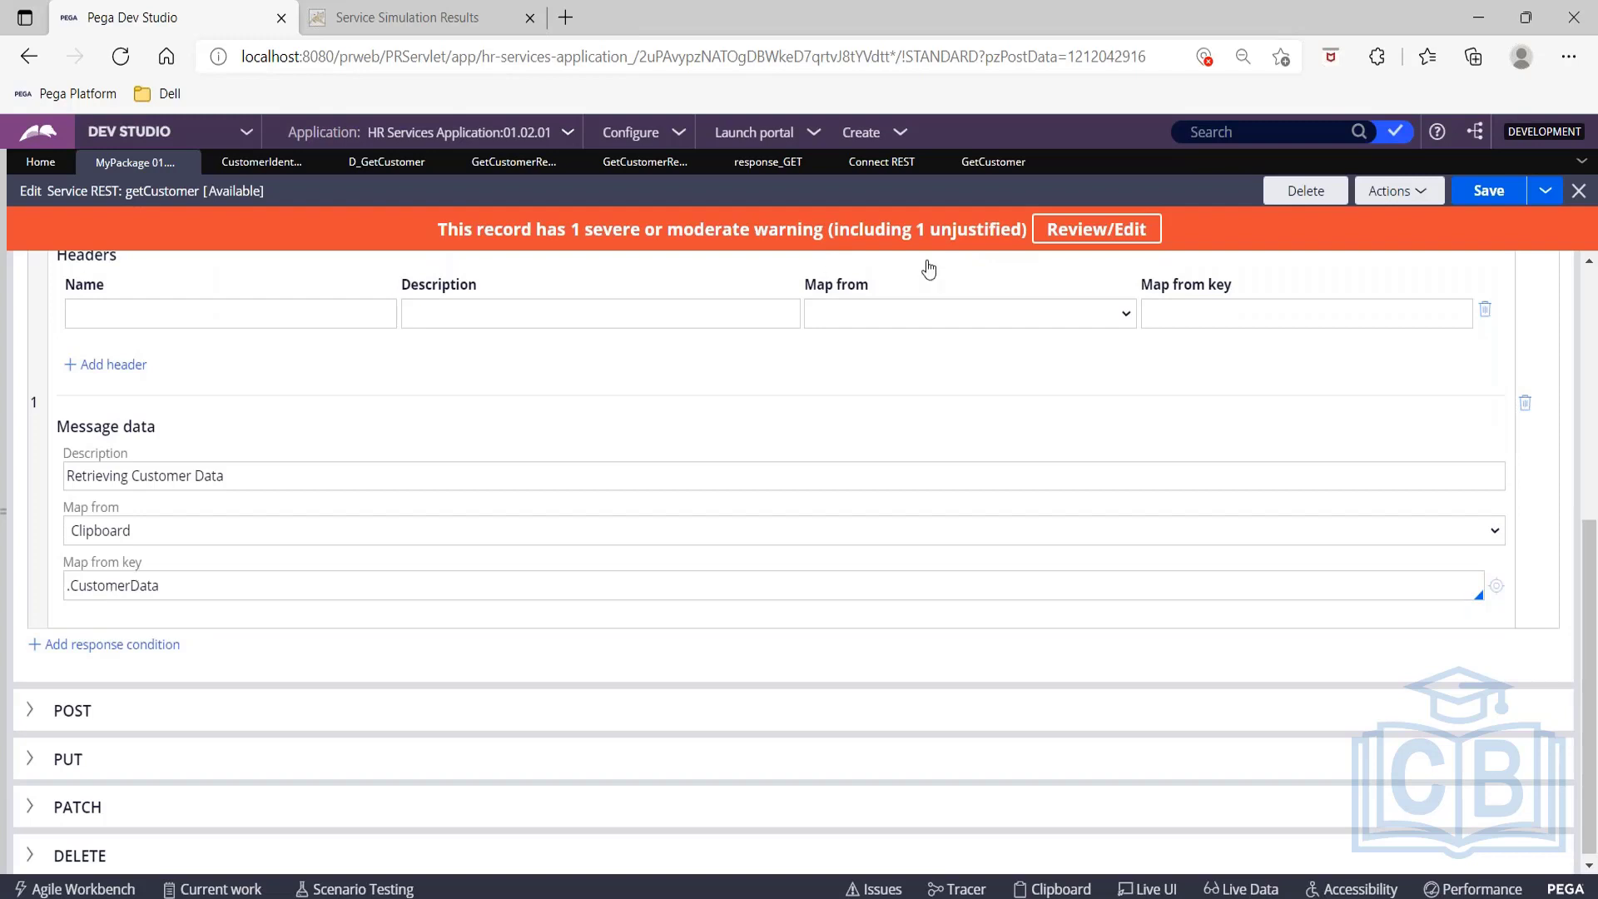
Compare the Connect REST rule's GET response key with the GetCustomerResponseGET data transform and return to the connector.
{"action": "left_click", "coordinate": [1014, 165]}
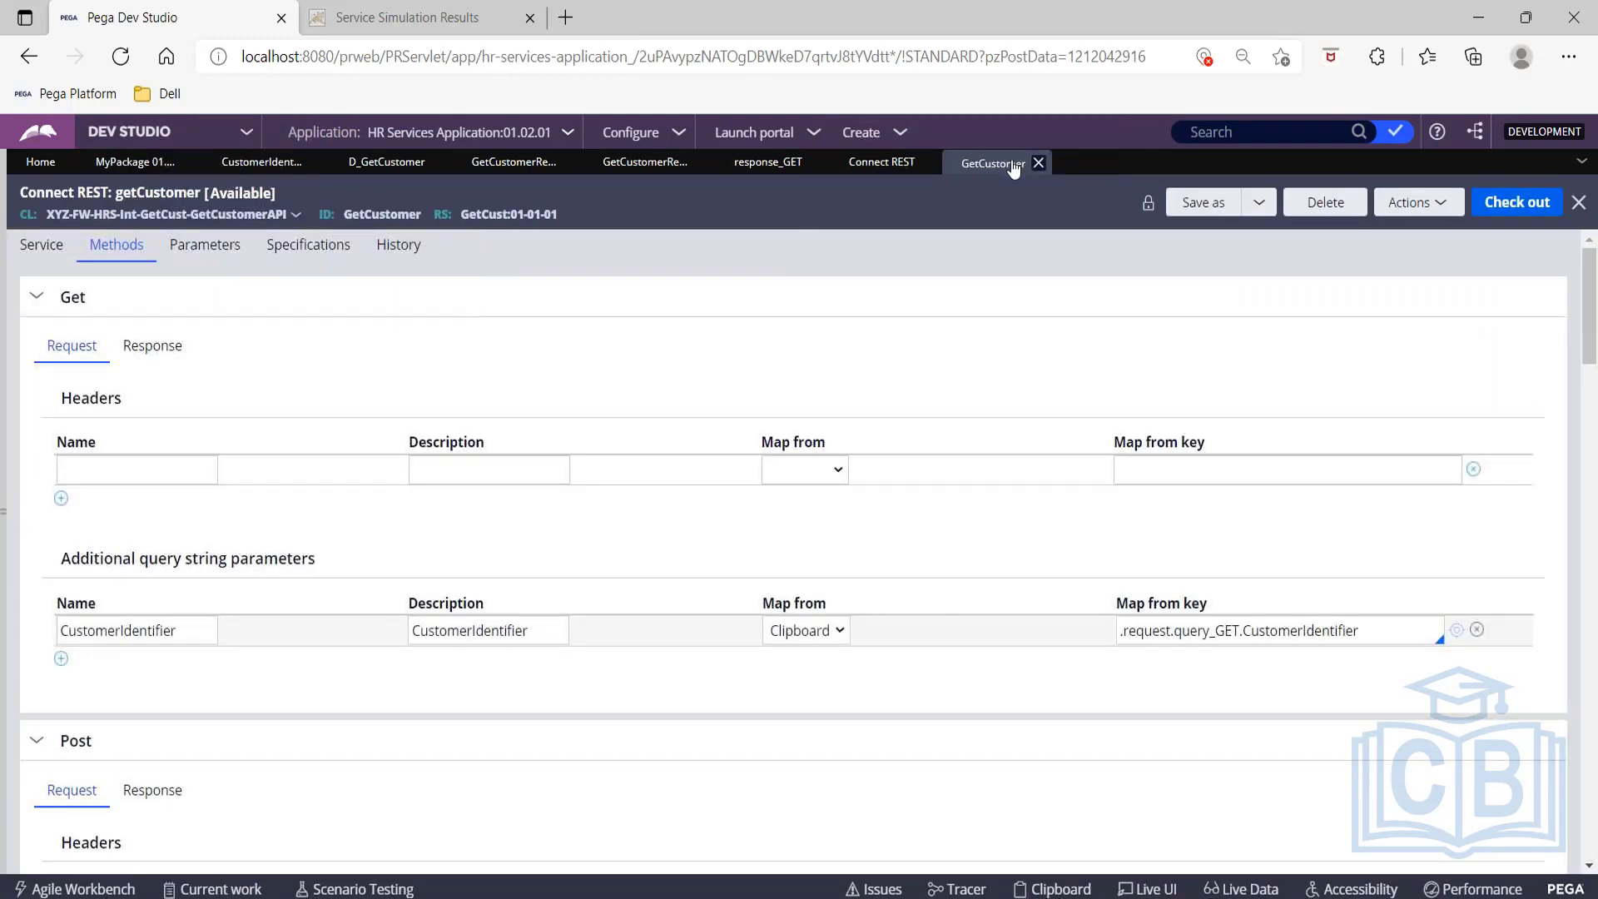
{"action": "left_click", "coordinate": [155, 348]}
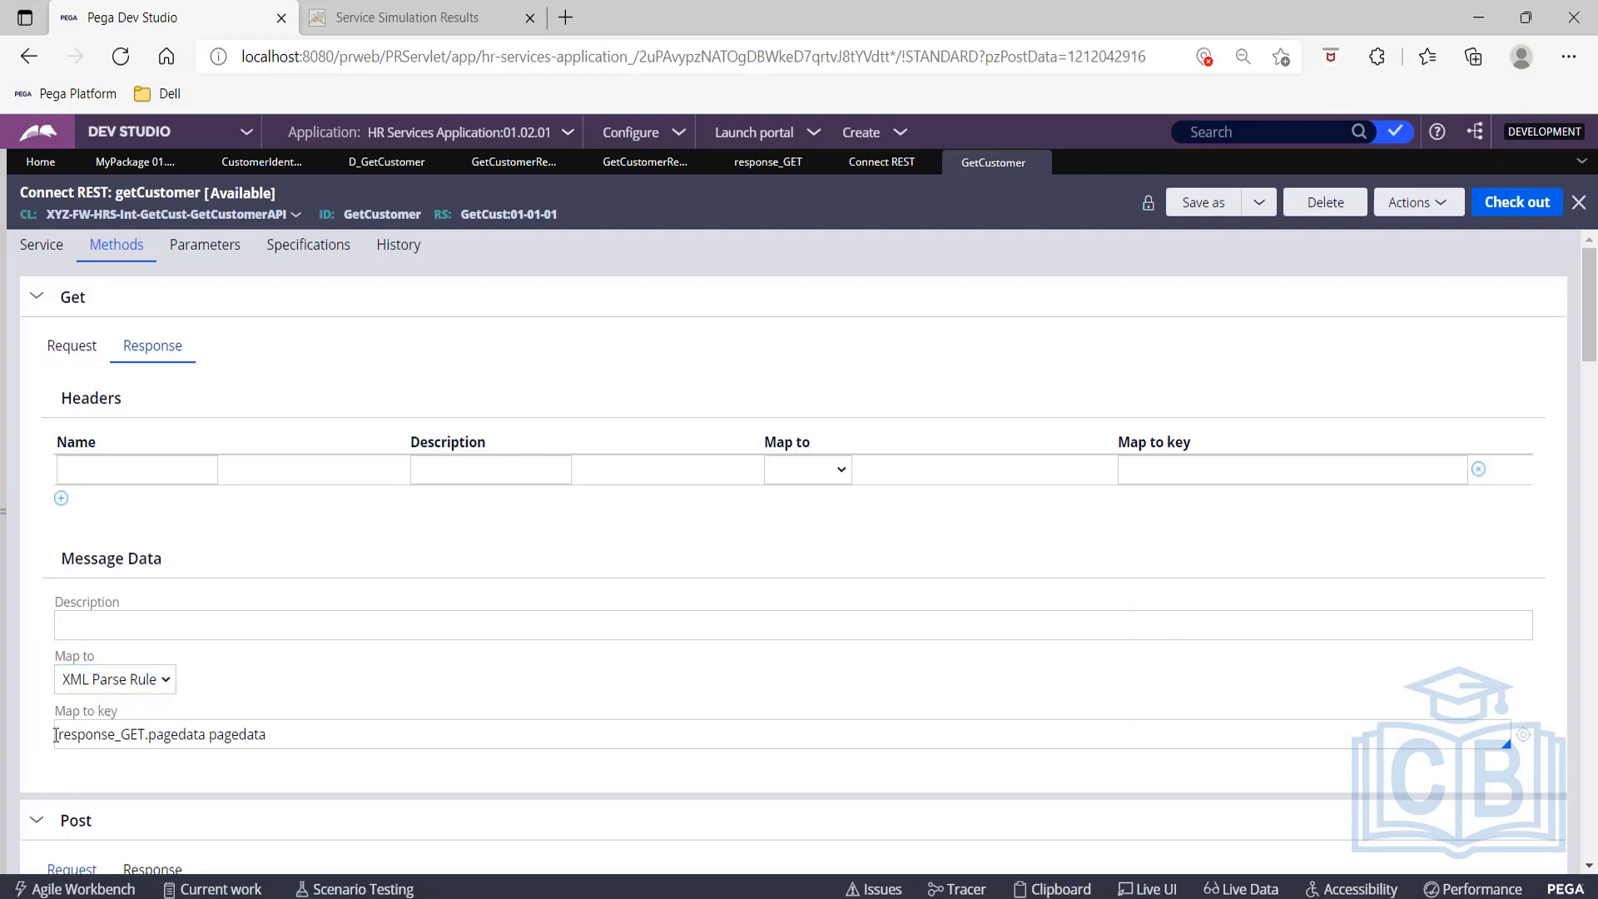
{"action": "left_click", "coordinate": [300, 732]}
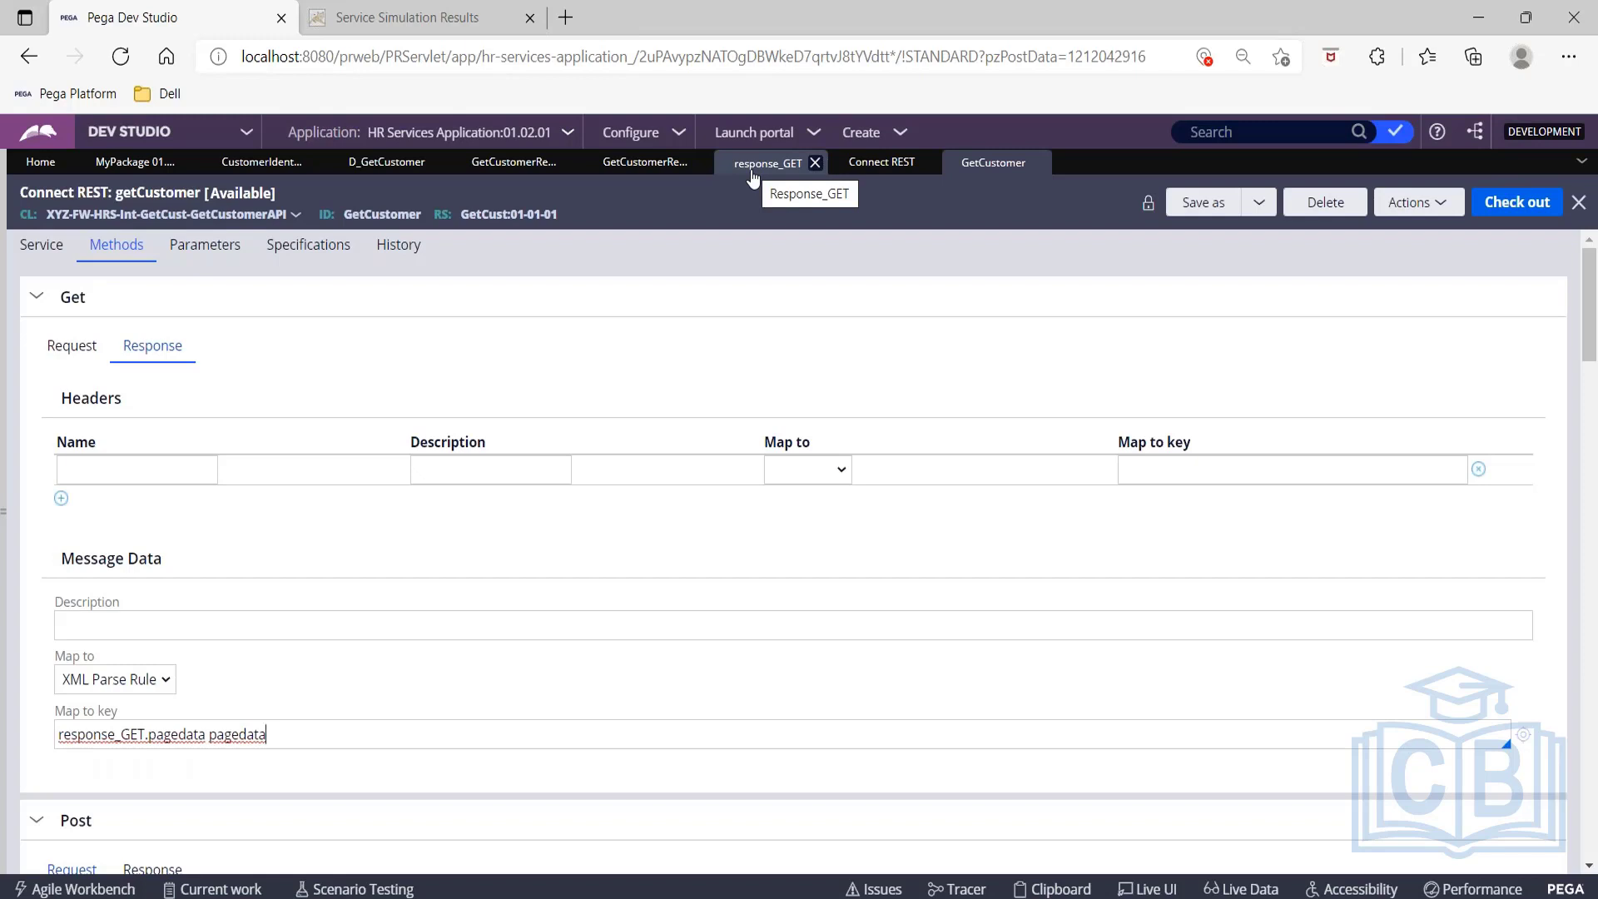
{"action": "left_click", "coordinate": [659, 169]}
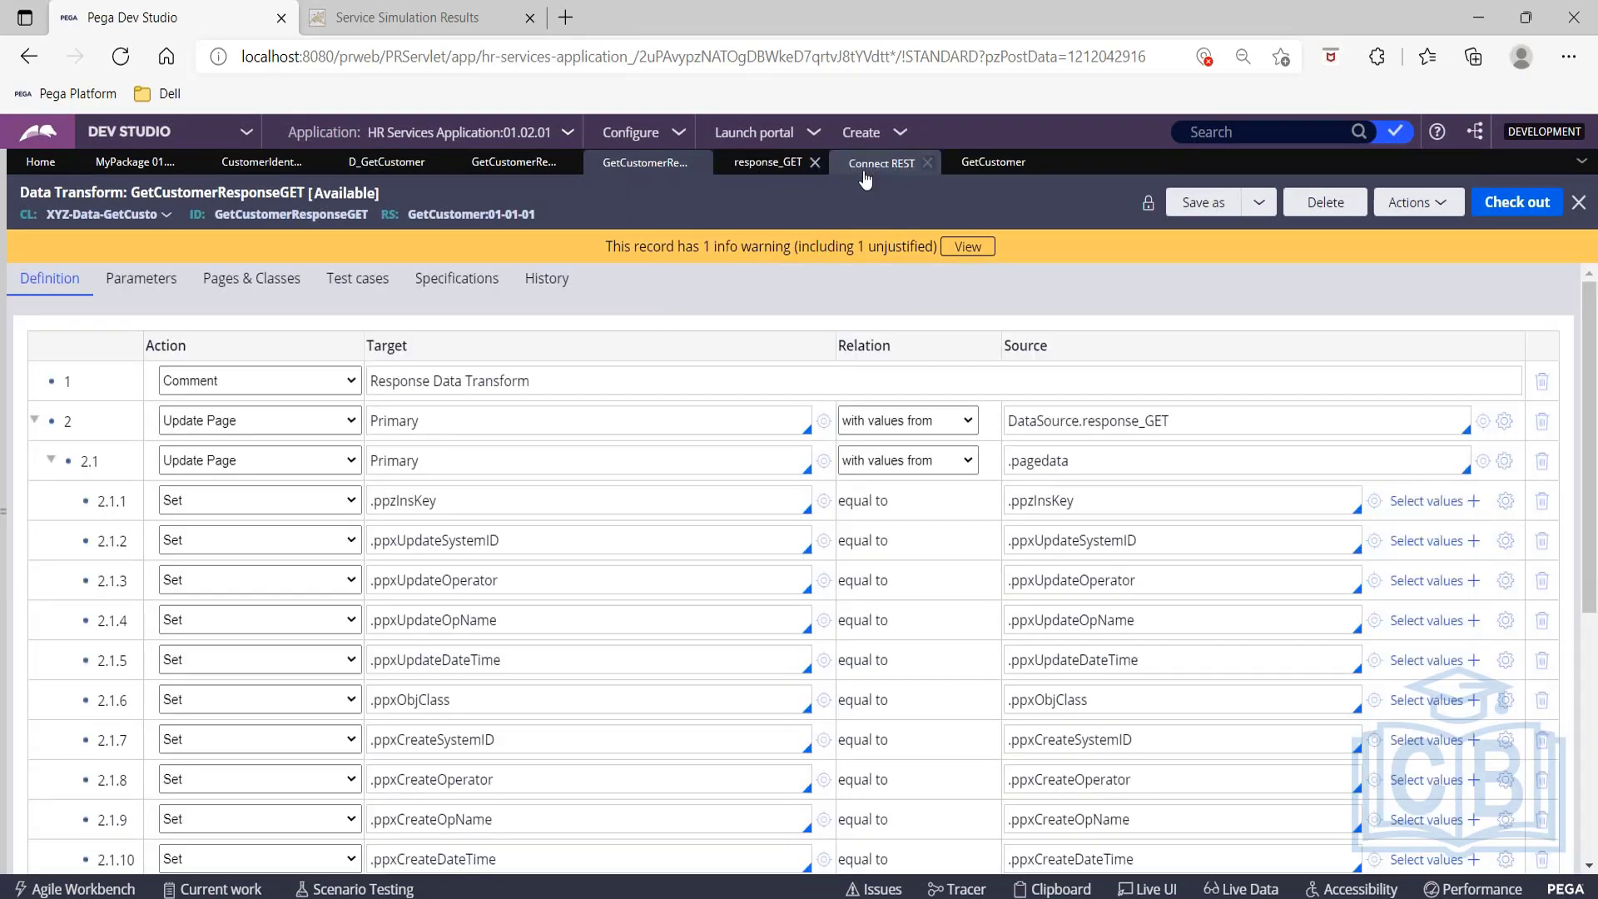
{"action": "left_click", "coordinate": [994, 165]}
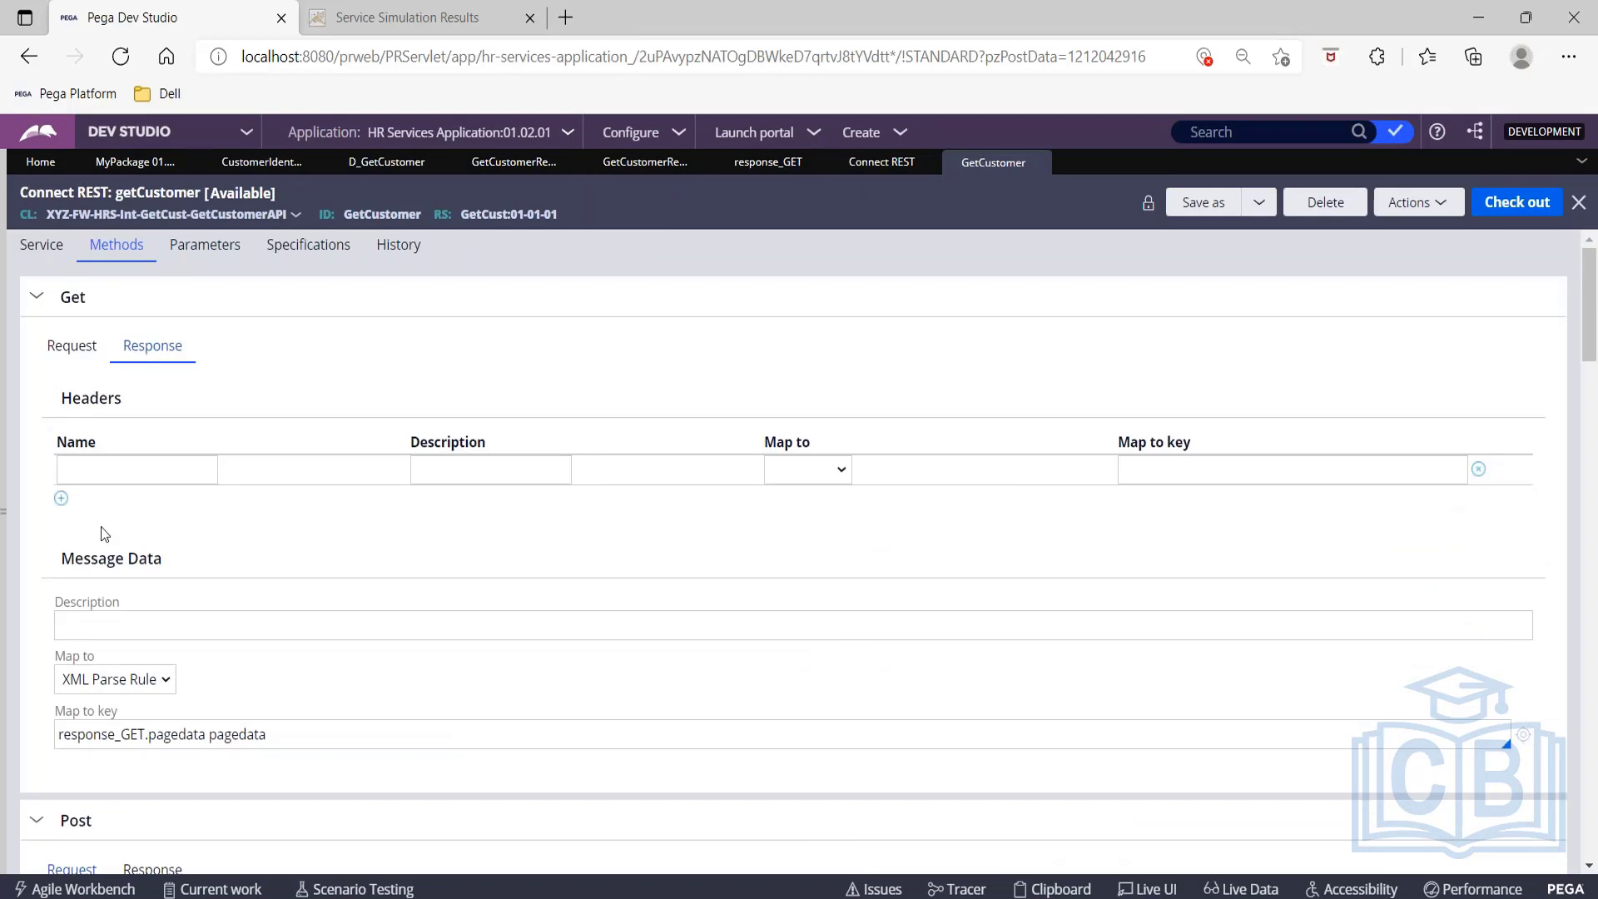
Revisit the Connect REST rule's GET request and highlight the clipboard key mapped to the CustomerIdentifier query parameter.
{"action": "scroll", "coordinate": [104, 534], "scroll_direction": "down", "scroll_amount": 1}
{"action": "scroll", "coordinate": [83, 416], "scroll_direction": "up", "scroll_amount": 1}
{"action": "left_click", "coordinate": [60, 306]}
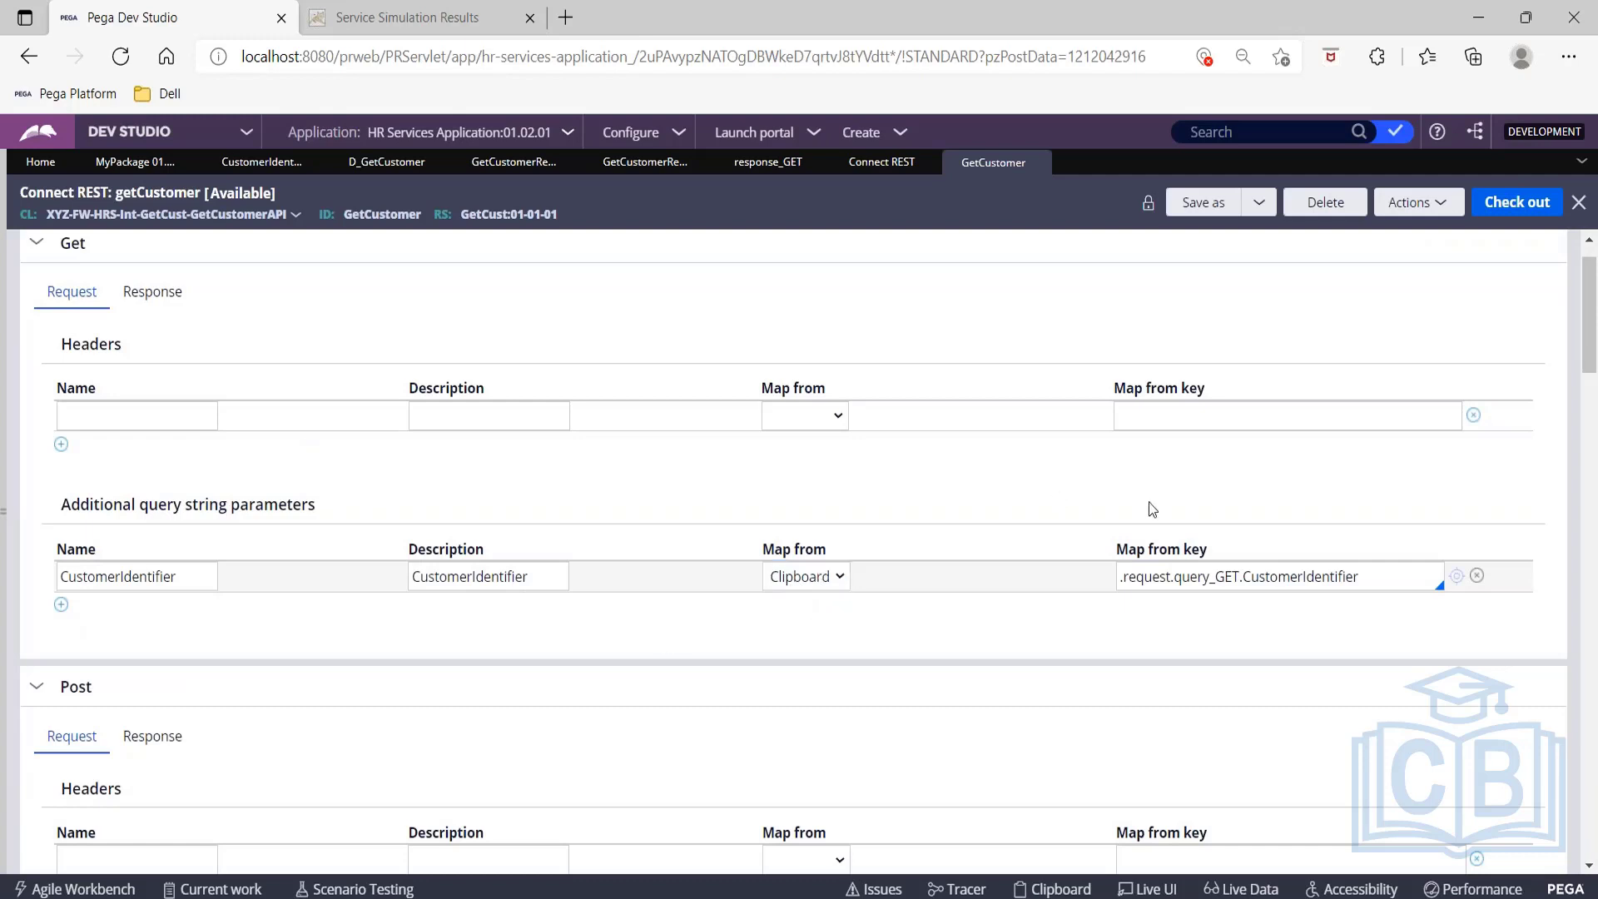
{"action": "left_click", "coordinate": [1380, 575]}
{"action": "left_click_drag", "start_coordinate": [1335, 566], "coordinate": [1066, 560]}
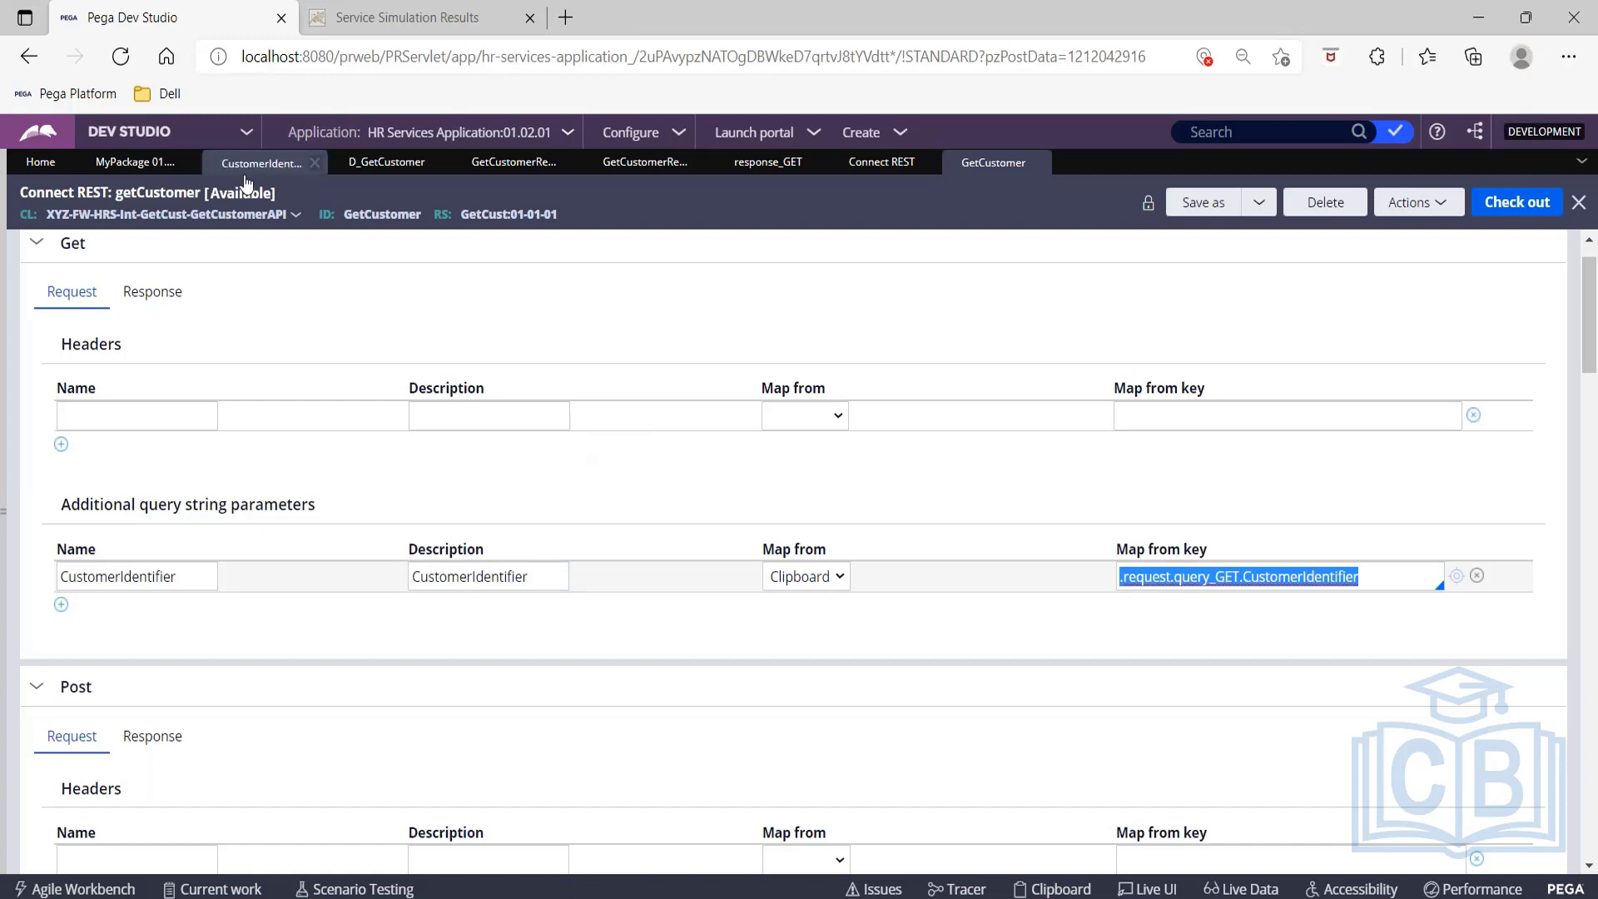
Trace the Service REST rule's GET flow from the key receiving CustomerIdentifier to the response's message data key.
{"action": "left_click", "coordinate": [153, 165]}
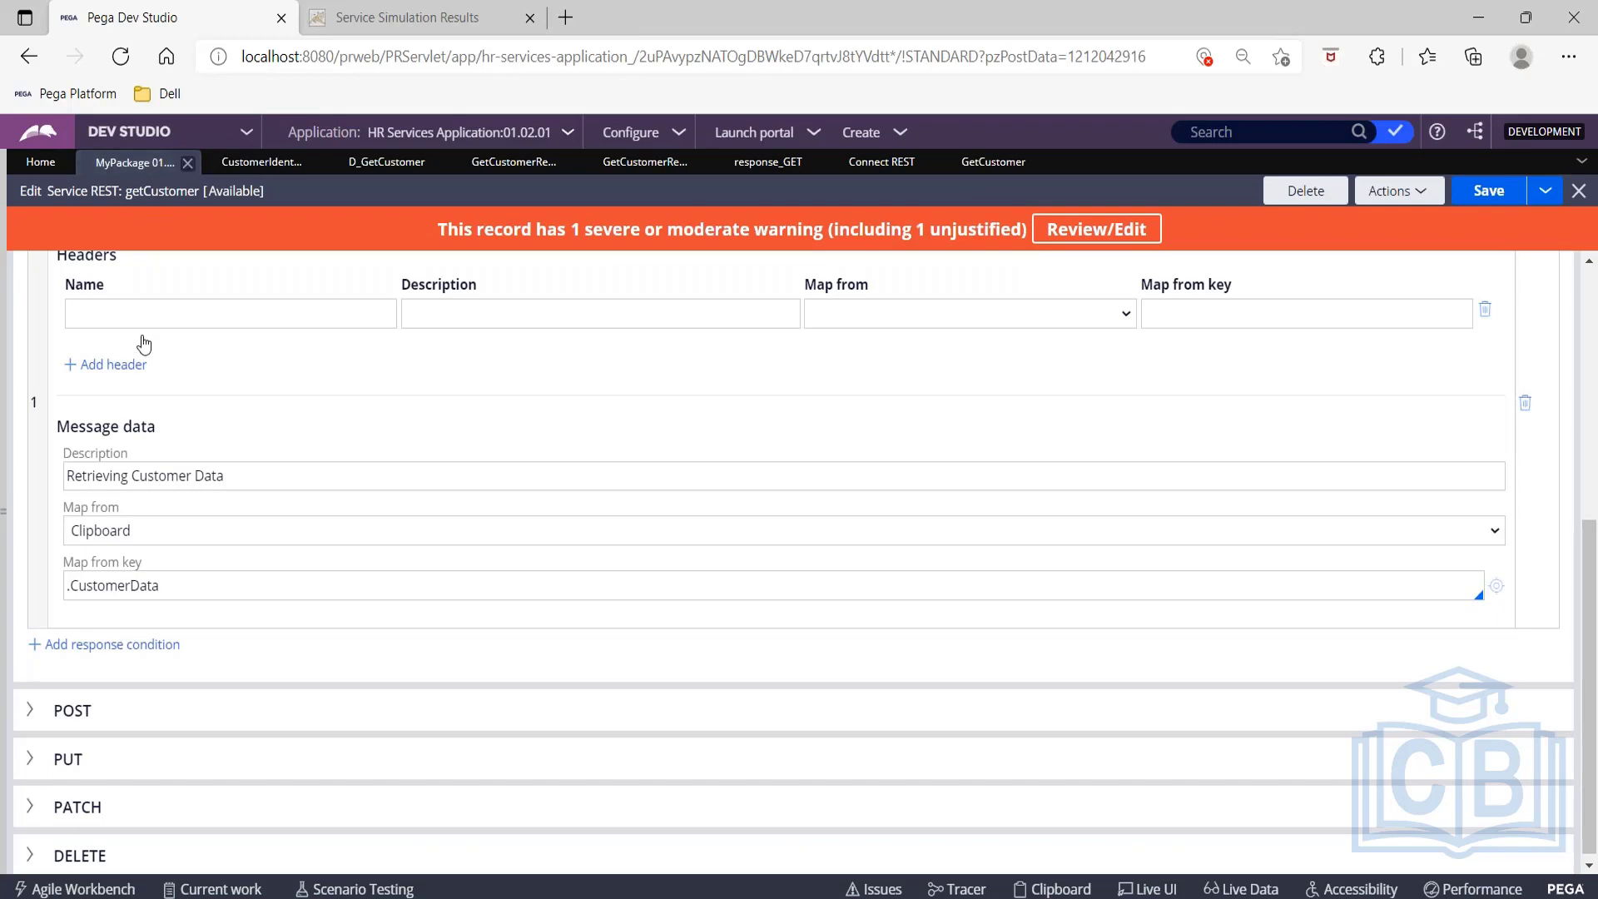
{"action": "scroll", "coordinate": [146, 380], "scroll_direction": "up", "scroll_amount": 1}
{"action": "scroll", "coordinate": [147, 380], "scroll_direction": "up", "scroll_amount": 4}
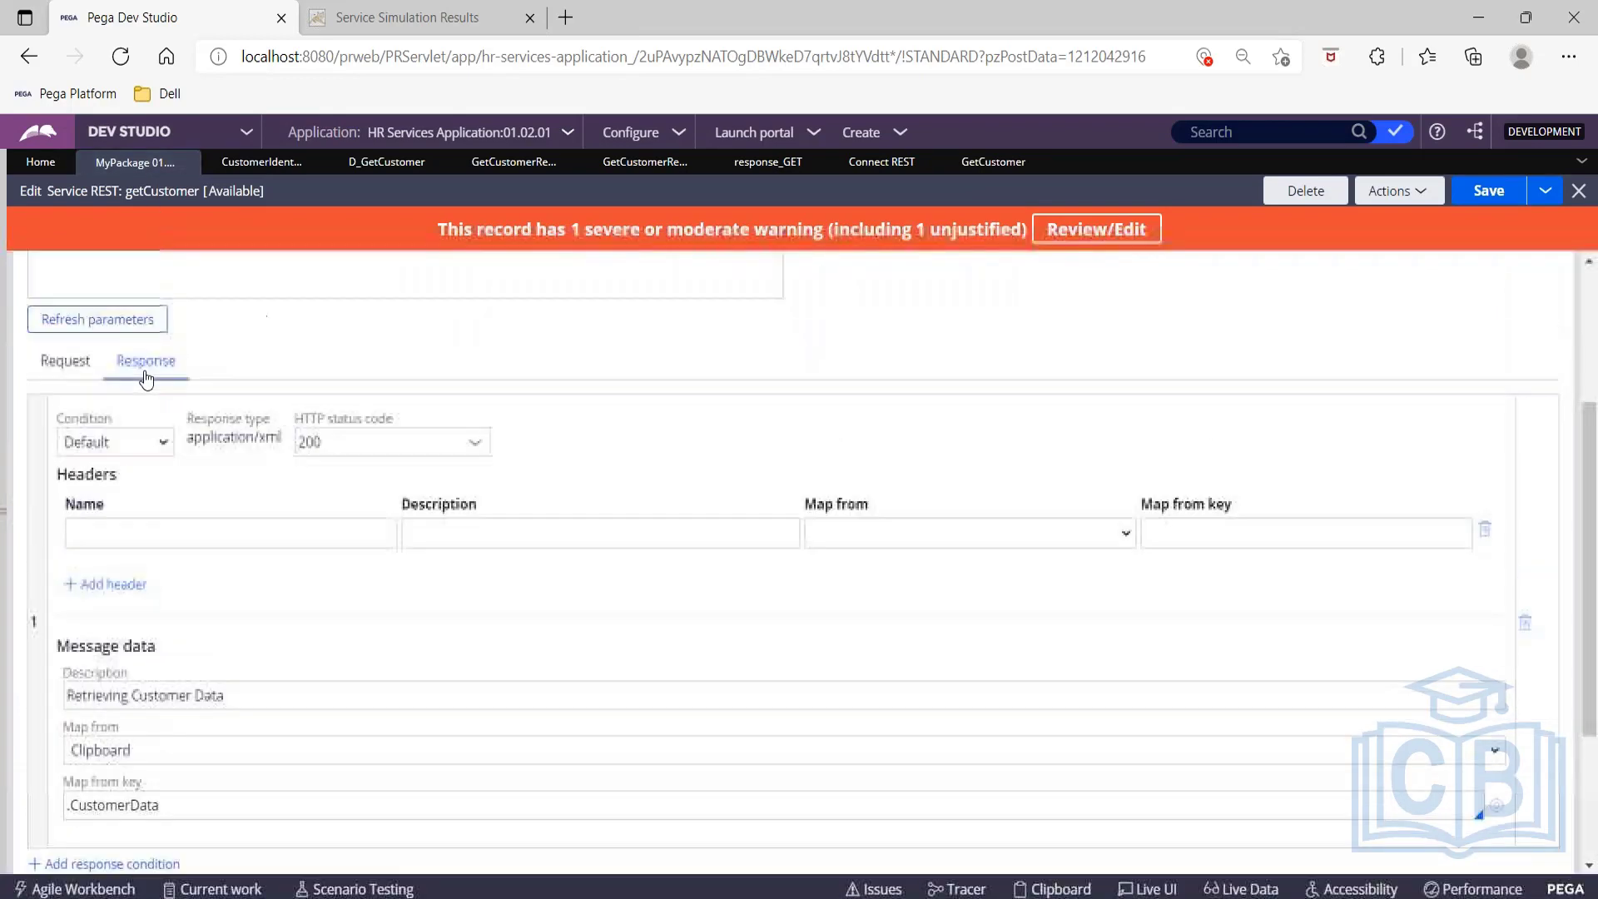
{"action": "left_click", "coordinate": [73, 590]}
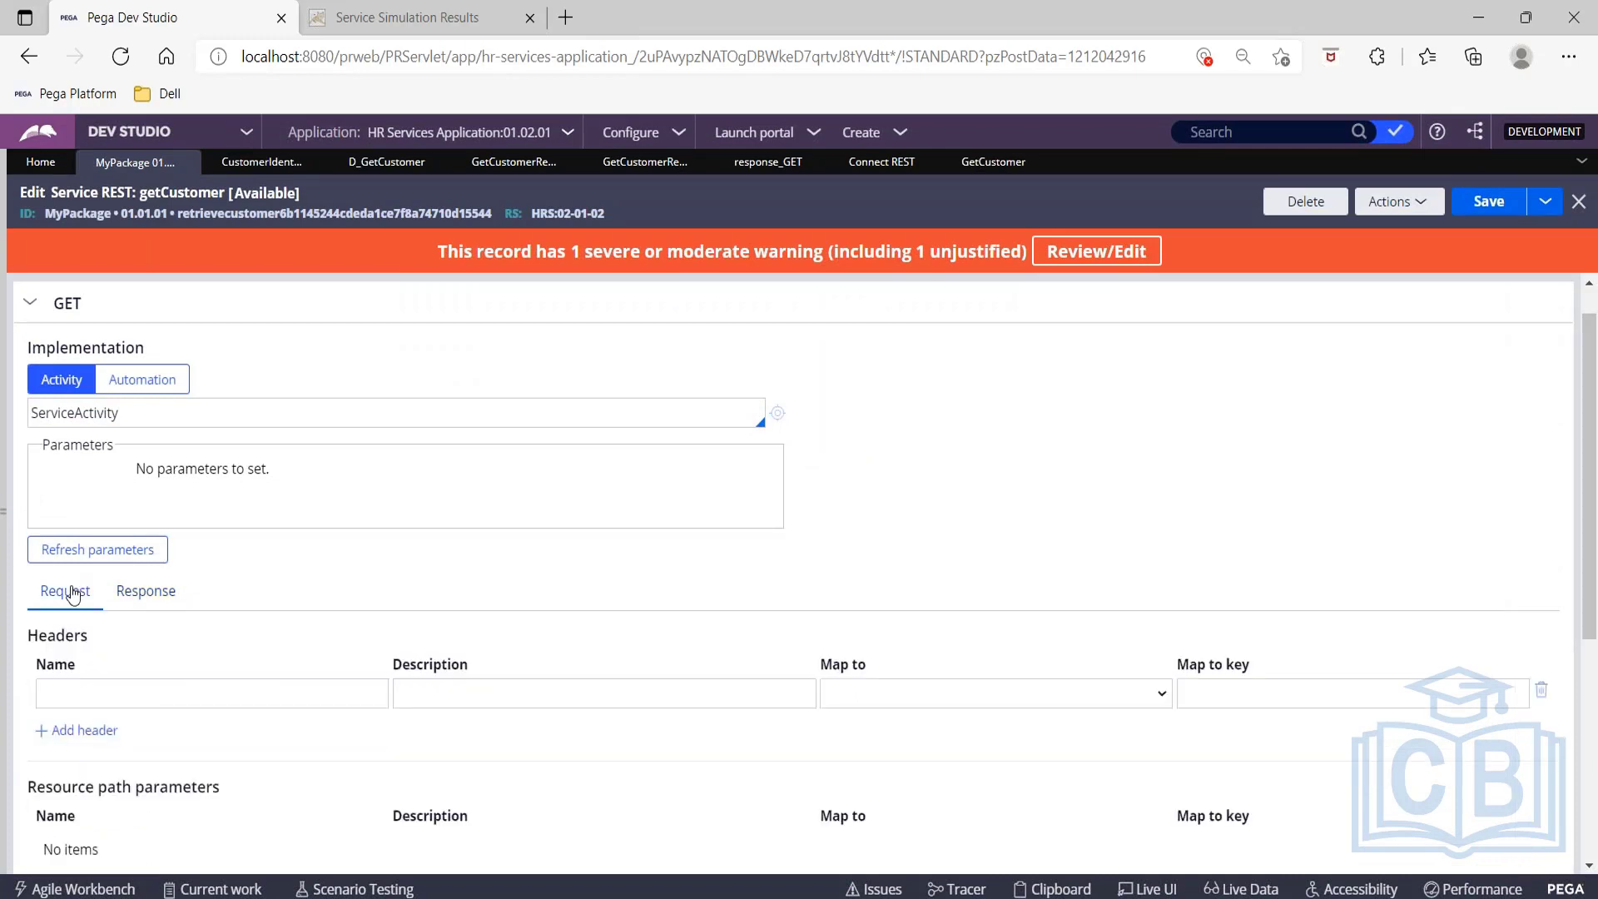
{"action": "scroll", "coordinate": [402, 592], "scroll_direction": "down", "scroll_amount": 2}
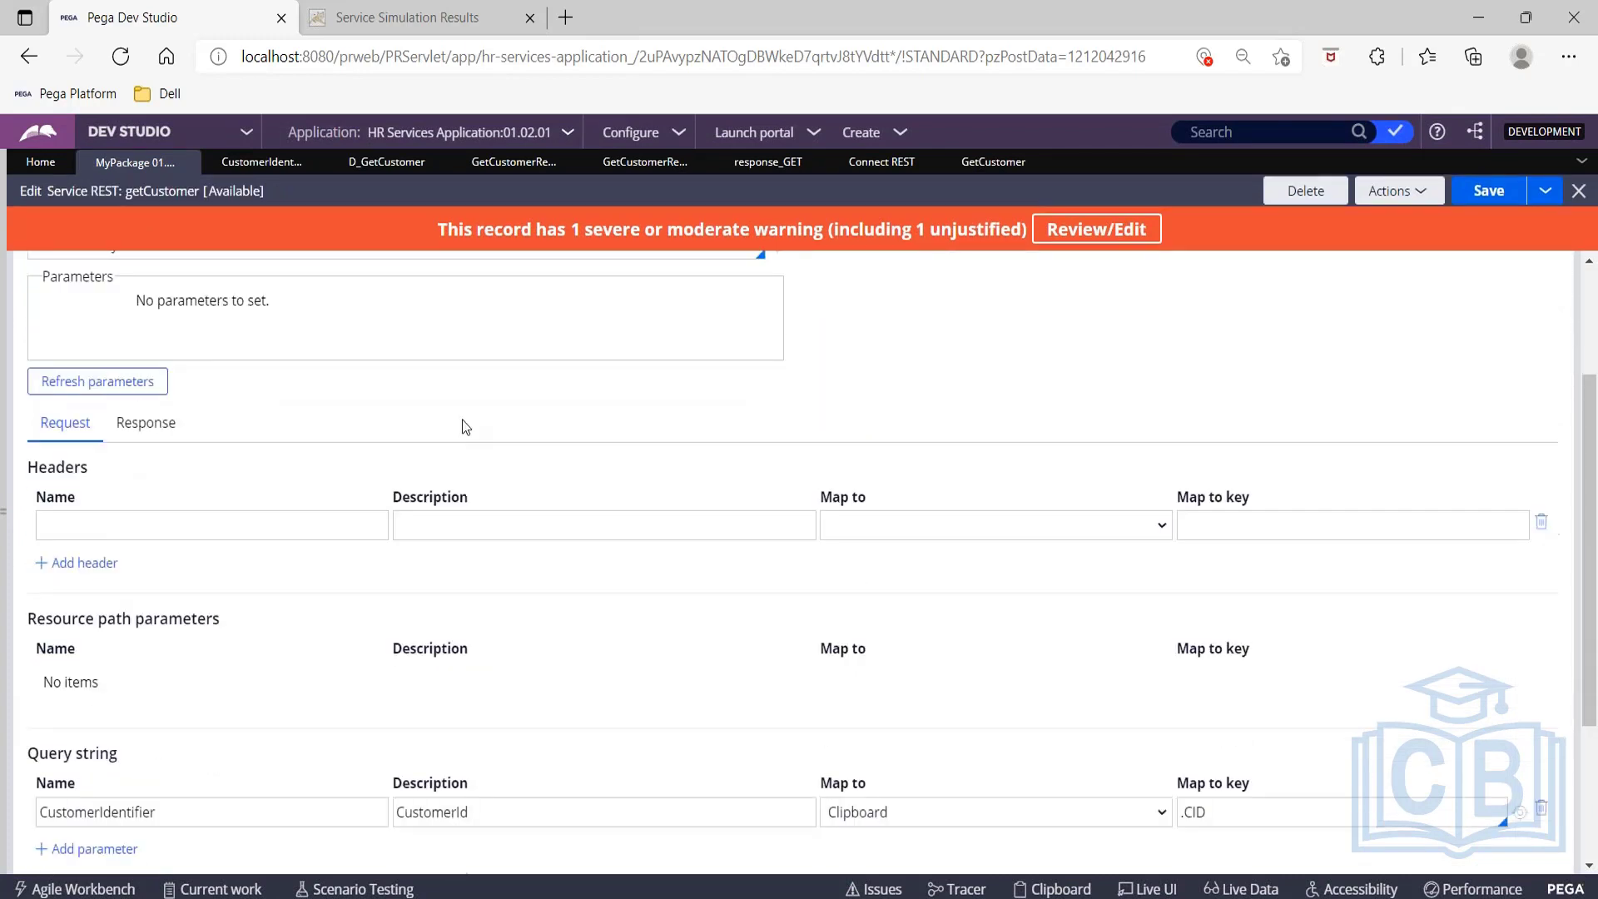
{"action": "scroll", "coordinate": [717, 453], "scroll_direction": "down", "scroll_amount": 2}
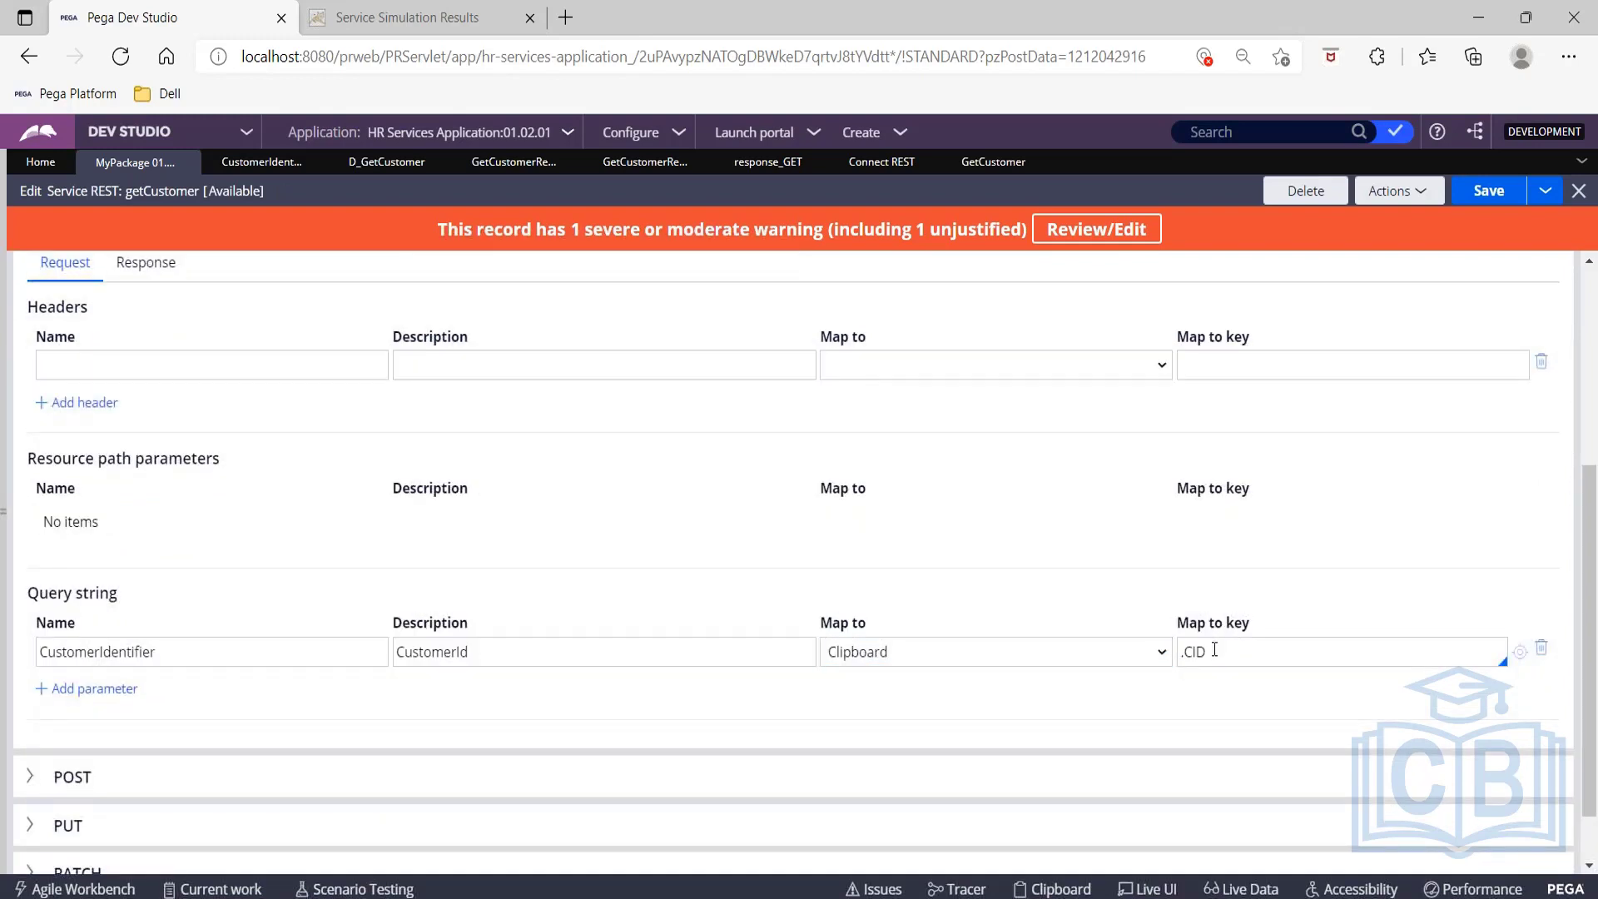
{"action": "left_click_drag", "start_coordinate": [1215, 650], "coordinate": [1178, 651]}
{"action": "left_click", "coordinate": [149, 269]}
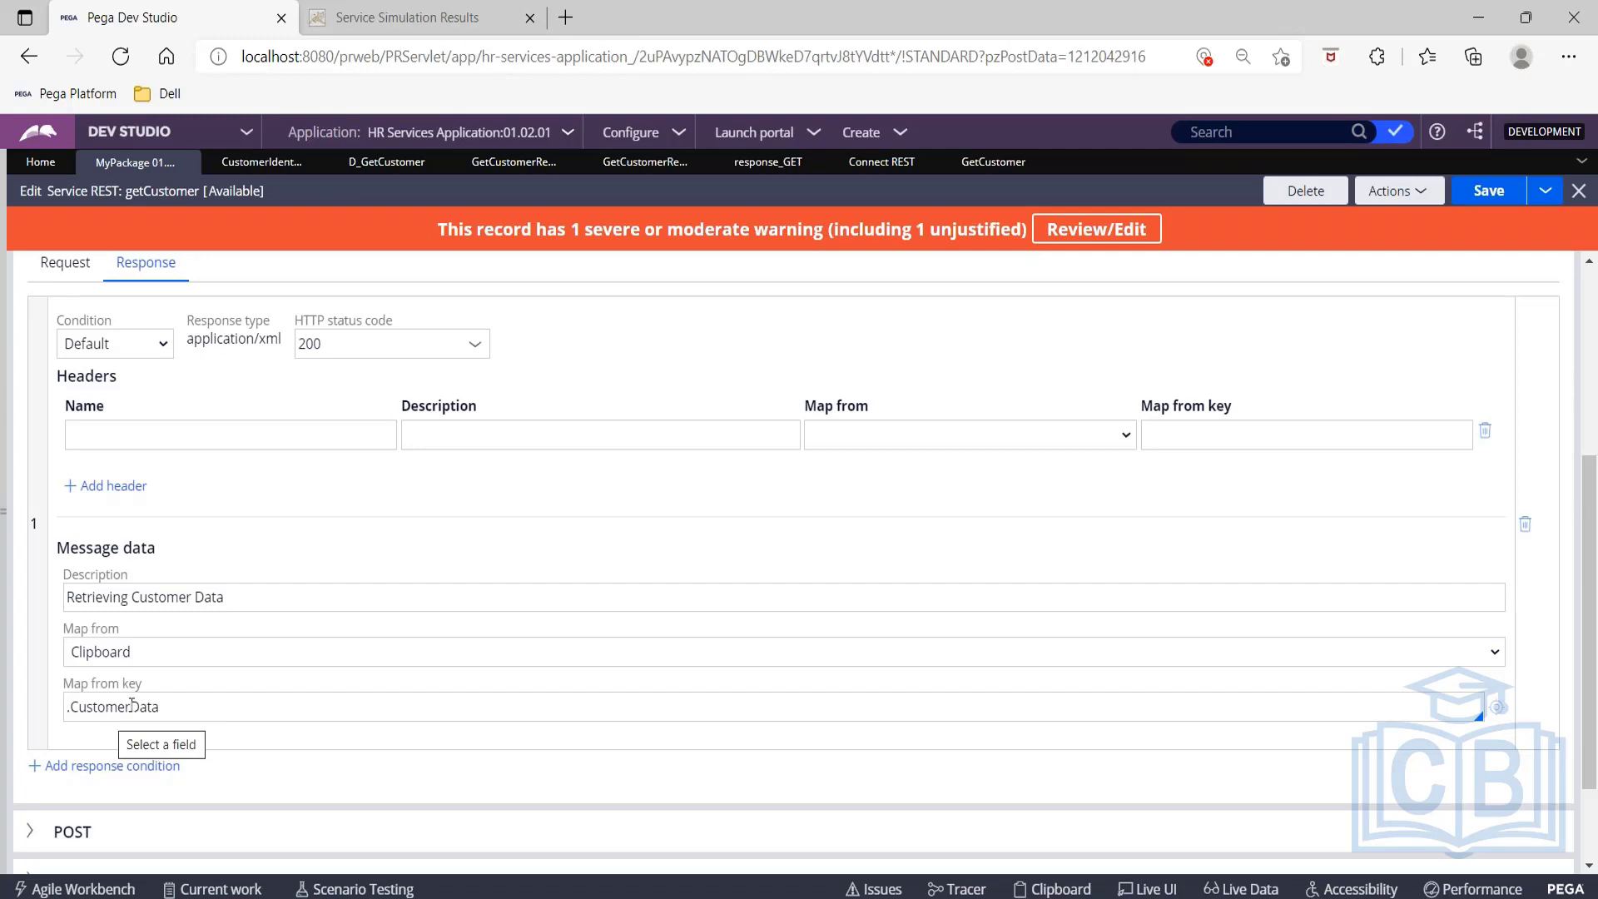
Return to the Connect REST rule's GET response and highlight the XML Parse Rule key under Message Data.
{"action": "left_click", "coordinate": [982, 166]}
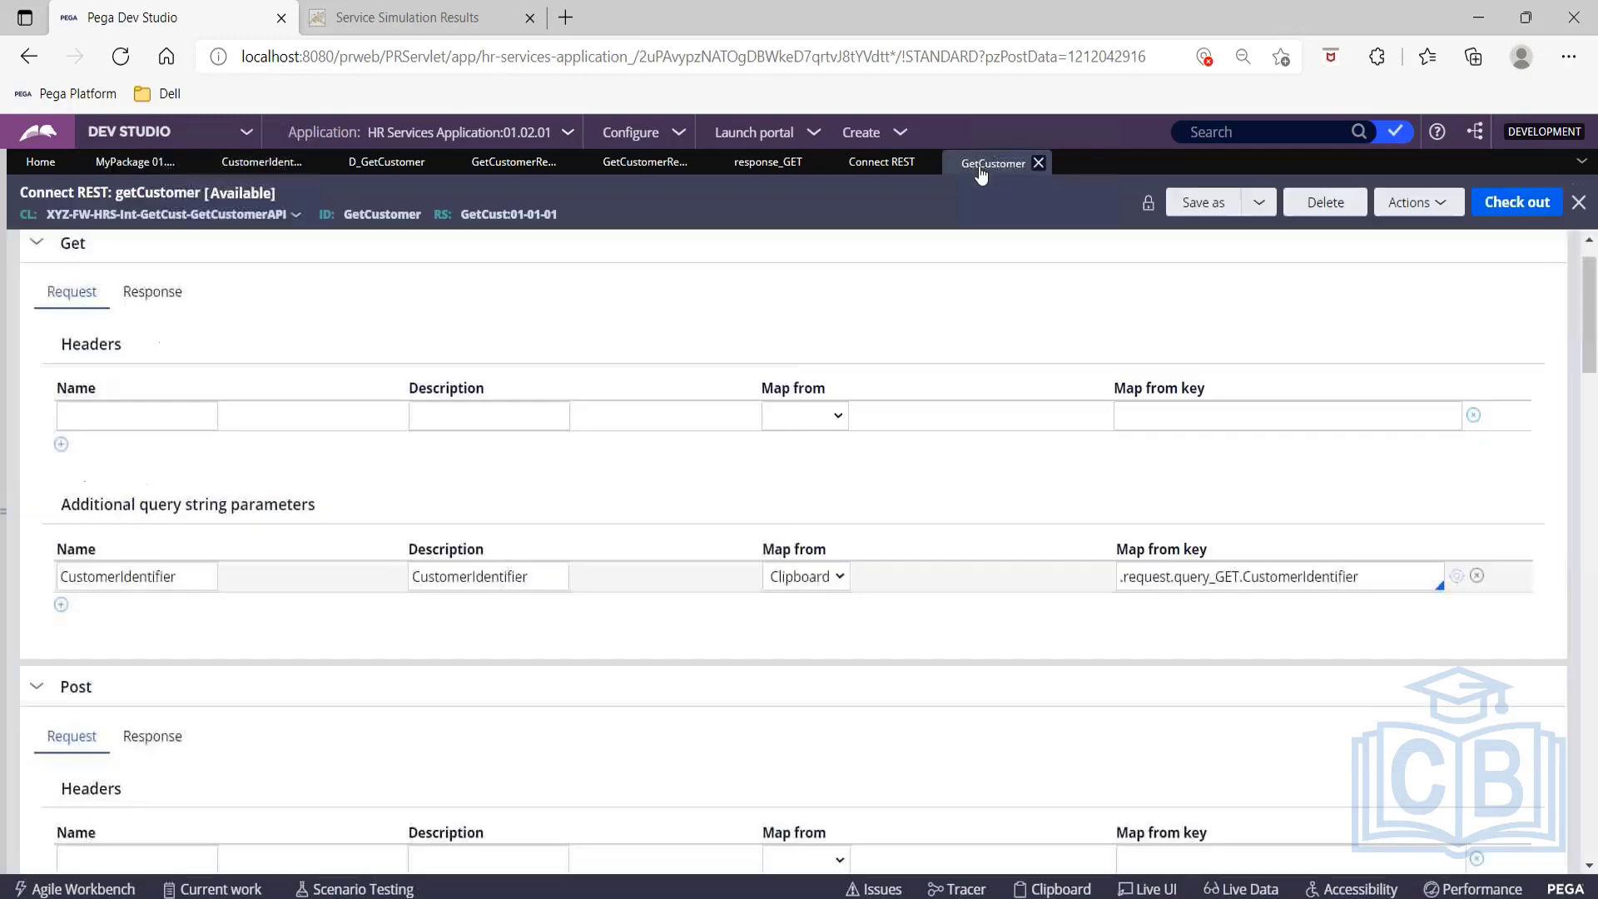
{"action": "left_click", "coordinate": [167, 308]}
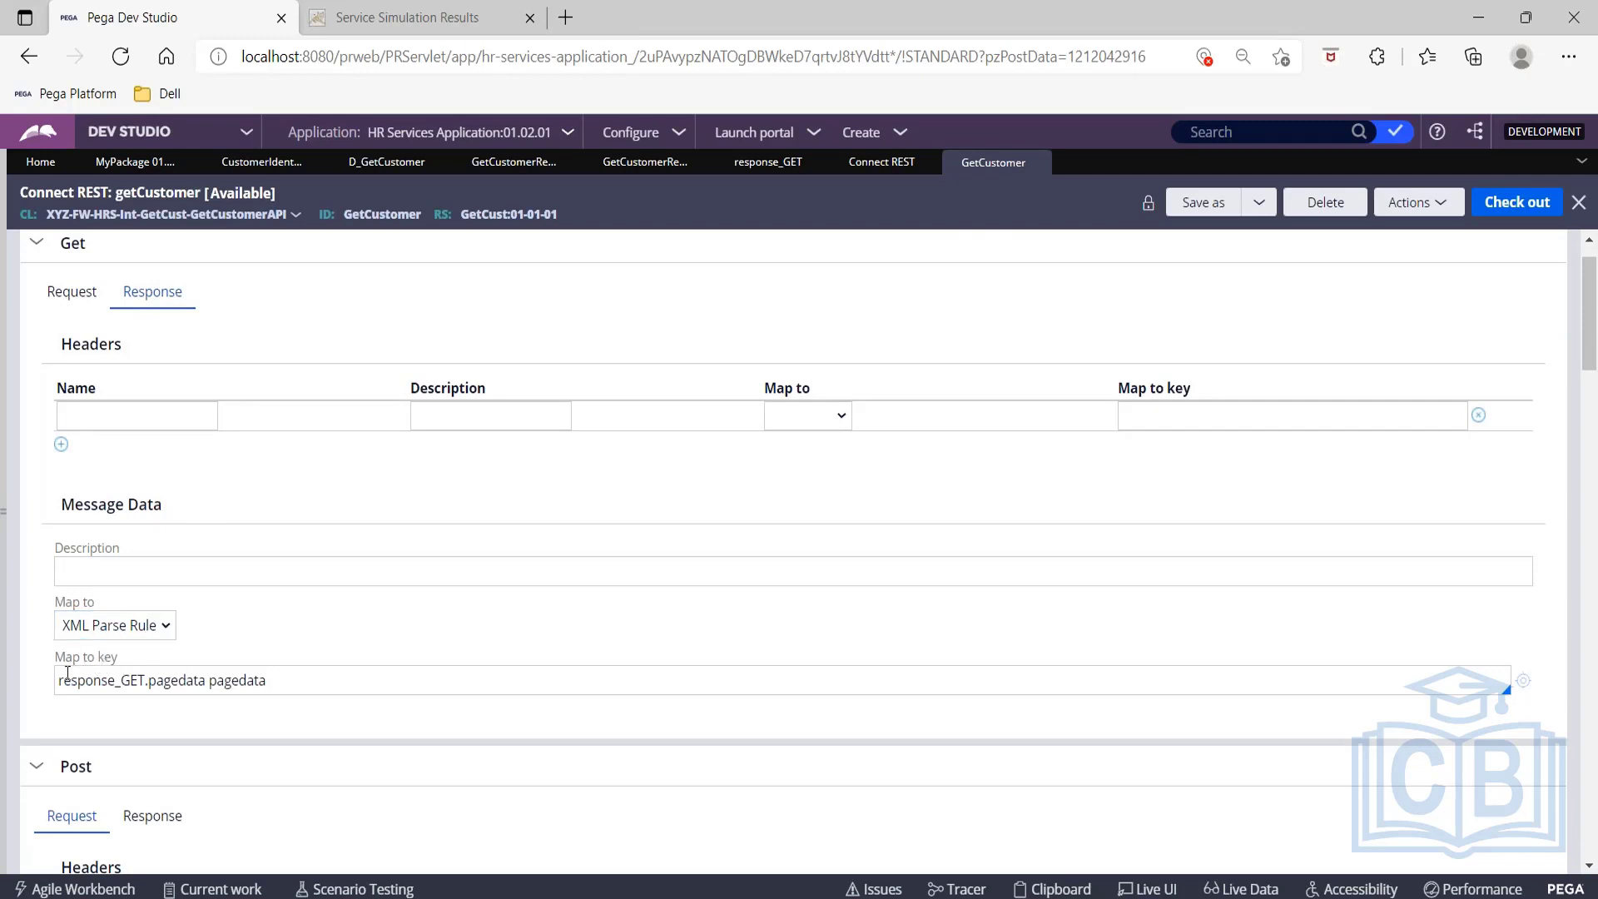
{"action": "left_click_drag", "start_coordinate": [59, 681], "coordinate": [297, 679]}
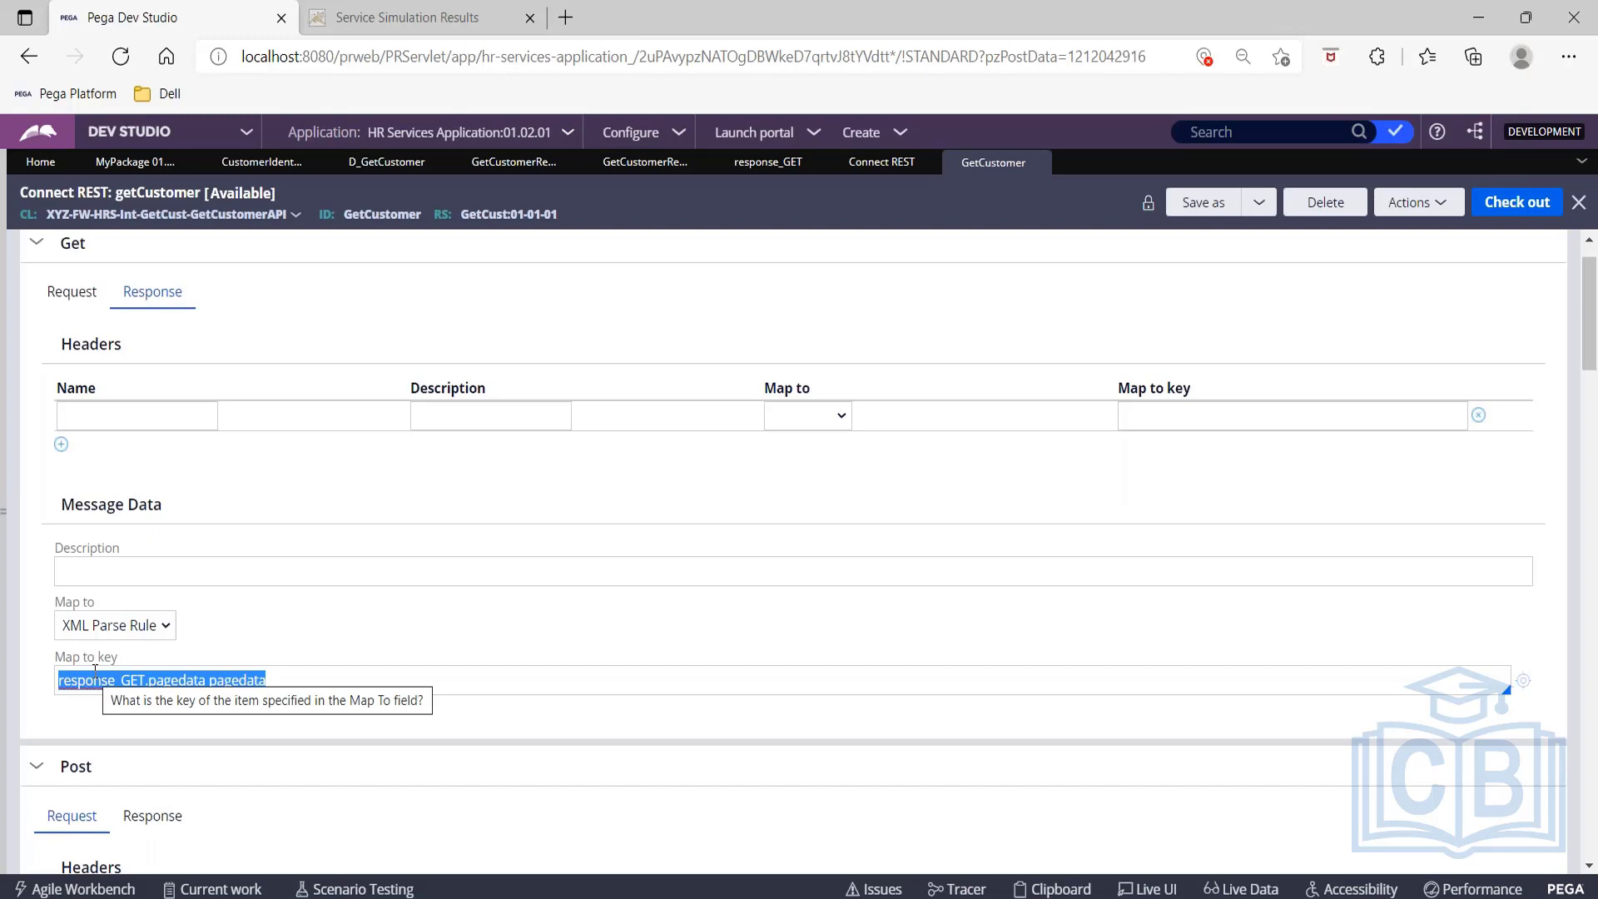
Switch to a blank Notepad document and write "Connect - Req" and "Service - Req" on separate lines.
{"action": "left_click", "coordinate": [622, 17]}
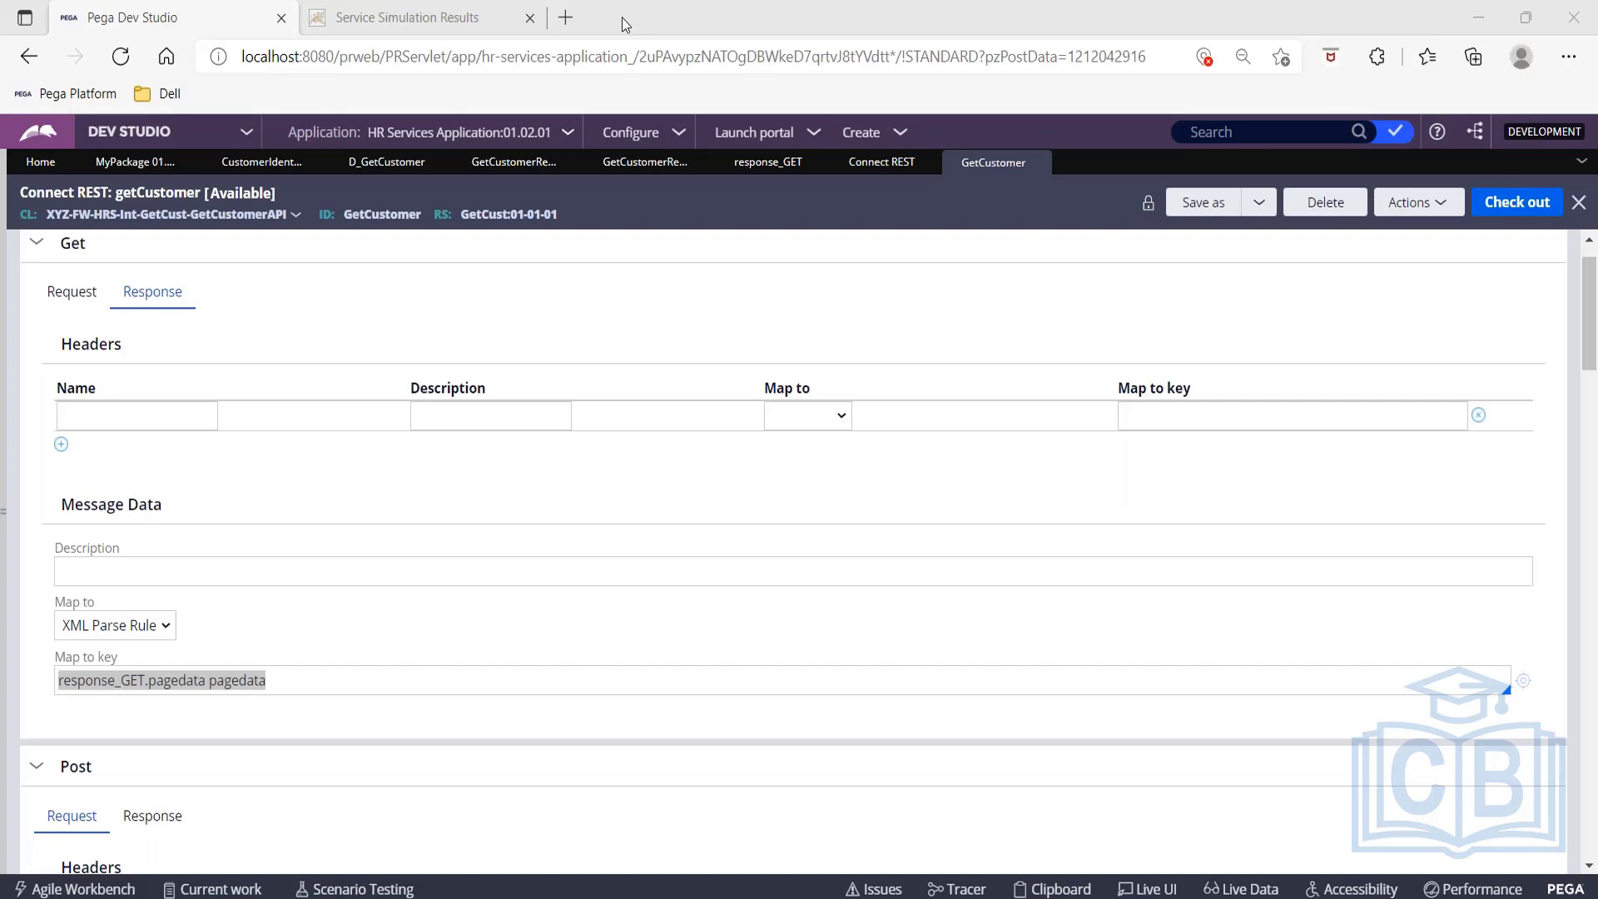
{"action": "type", "text": "Co"}
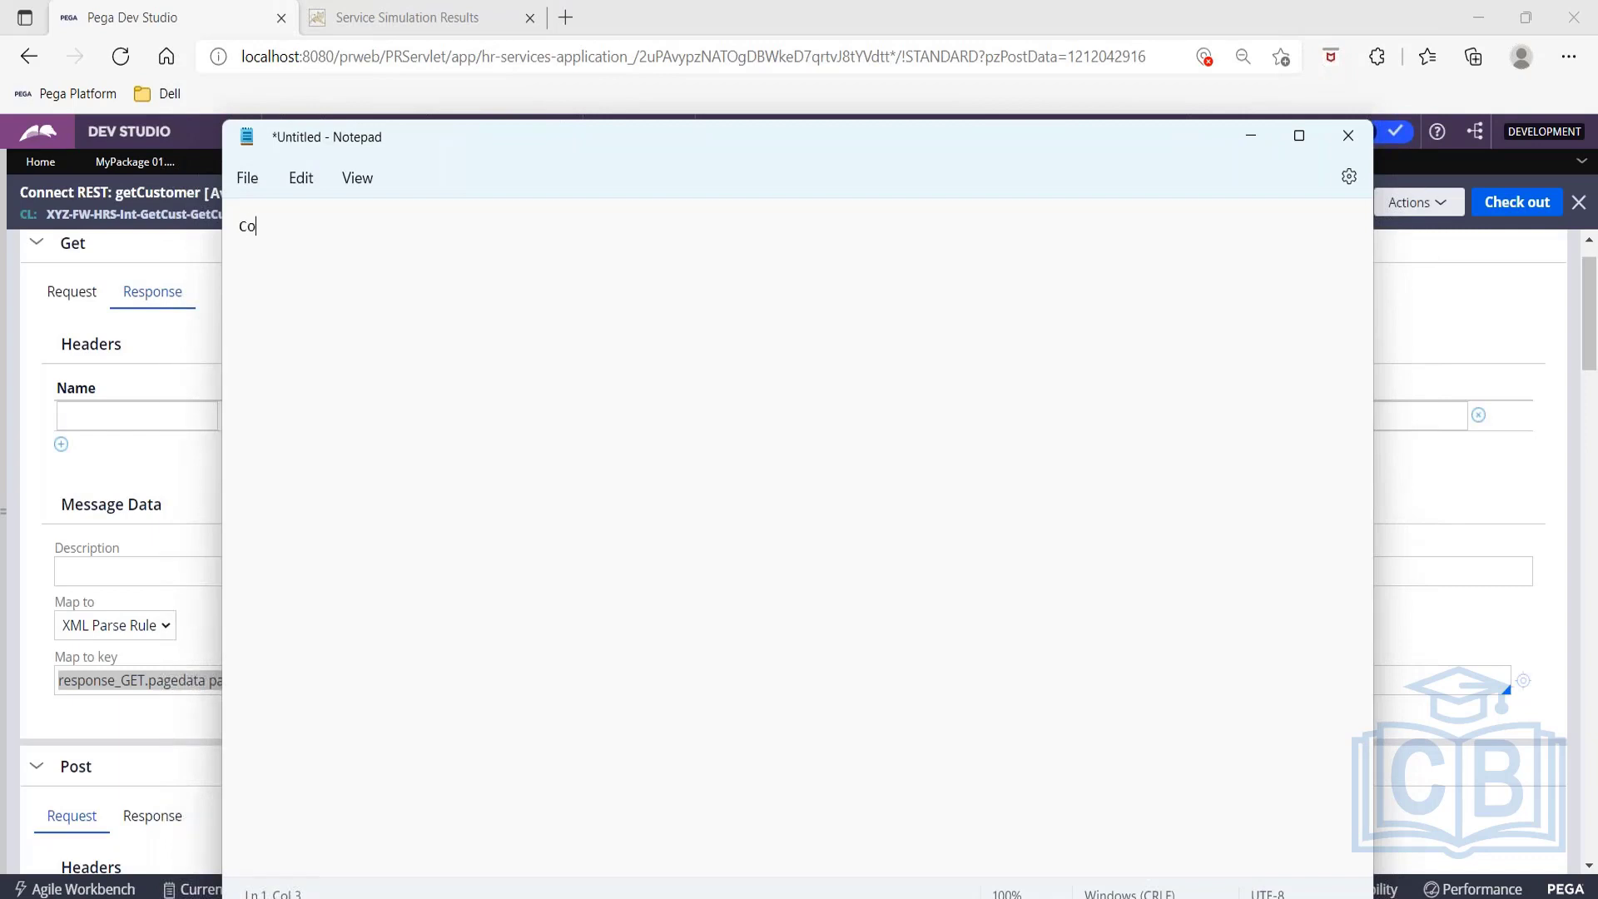
{"action": "type", "text": "nnect - Reu"}
{"action": "key", "text": "BackSpace"}
{"action": "type", "text": "q"}
{"action": "key", "text": "Return"}
{"action": "type", "text": "Servie"}
{"action": "key", "text": "BackSpace"}
{"action": "type", "text": "ce - Req "}
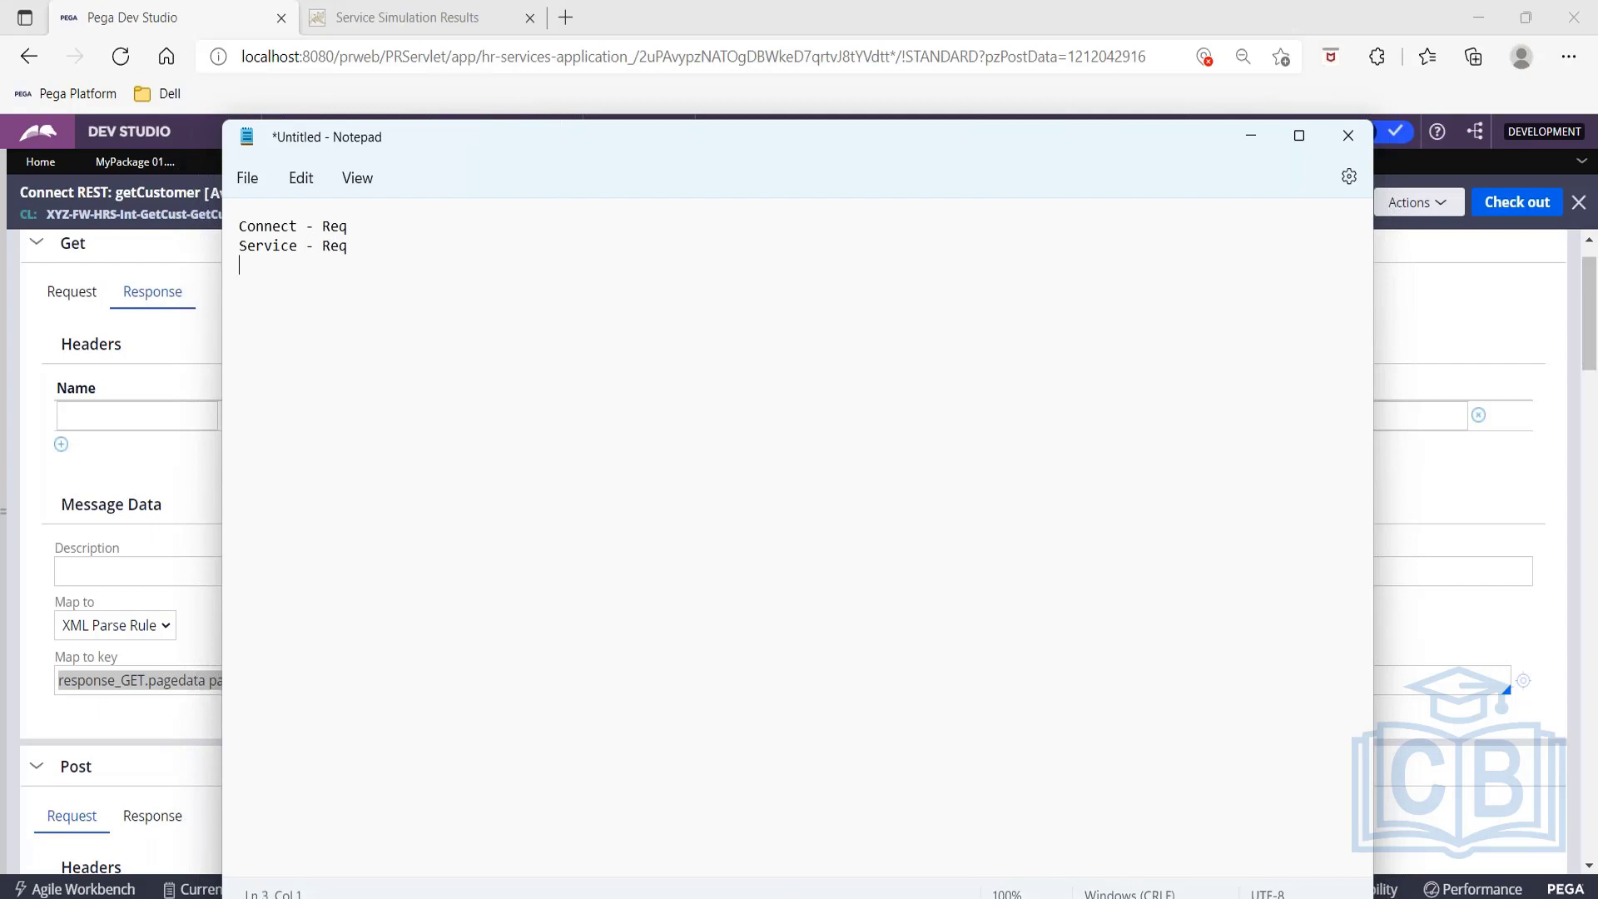
Add the lines "Service Activity", "Service Response" and "Connect Response" to the Notepad outline and return to Pega Dev Studio.
{"action": "type", "text": "Service Activity"}
{"action": "key", "text": "Return"}
{"action": "type", "text": "Servce"}
{"action": "key", "text": "BackSpace"}
{"action": "key", "text": "BackSpace"}
{"action": "type", "text": "ice Respo"}
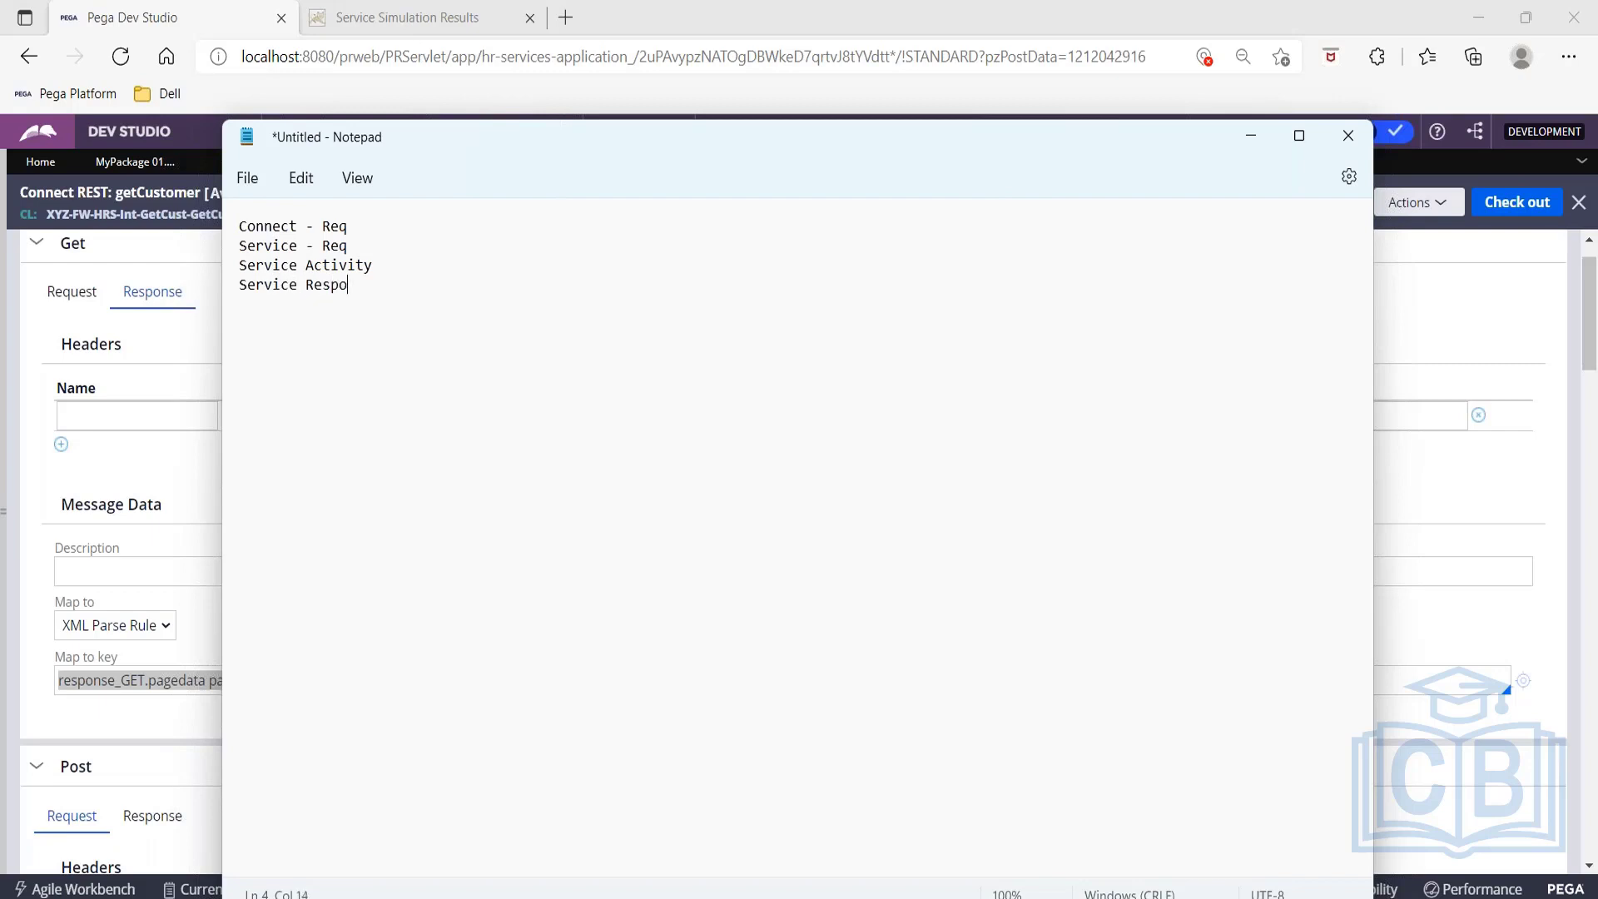
{"action": "type", "text": "nse"}
{"action": "key", "text": "Return"}
{"action": "type", "text": "Connet"}
{"action": "key", "text": "BackSpace"}
{"action": "type", "text": "ct  Response"}
{"action": "left_click", "coordinate": [1250, 136]}
Search the current application's rules for "myAct" and open the MyAct activity.
{"action": "scroll", "coordinate": [210, 337], "scroll_direction": "up", "scroll_amount": 1}
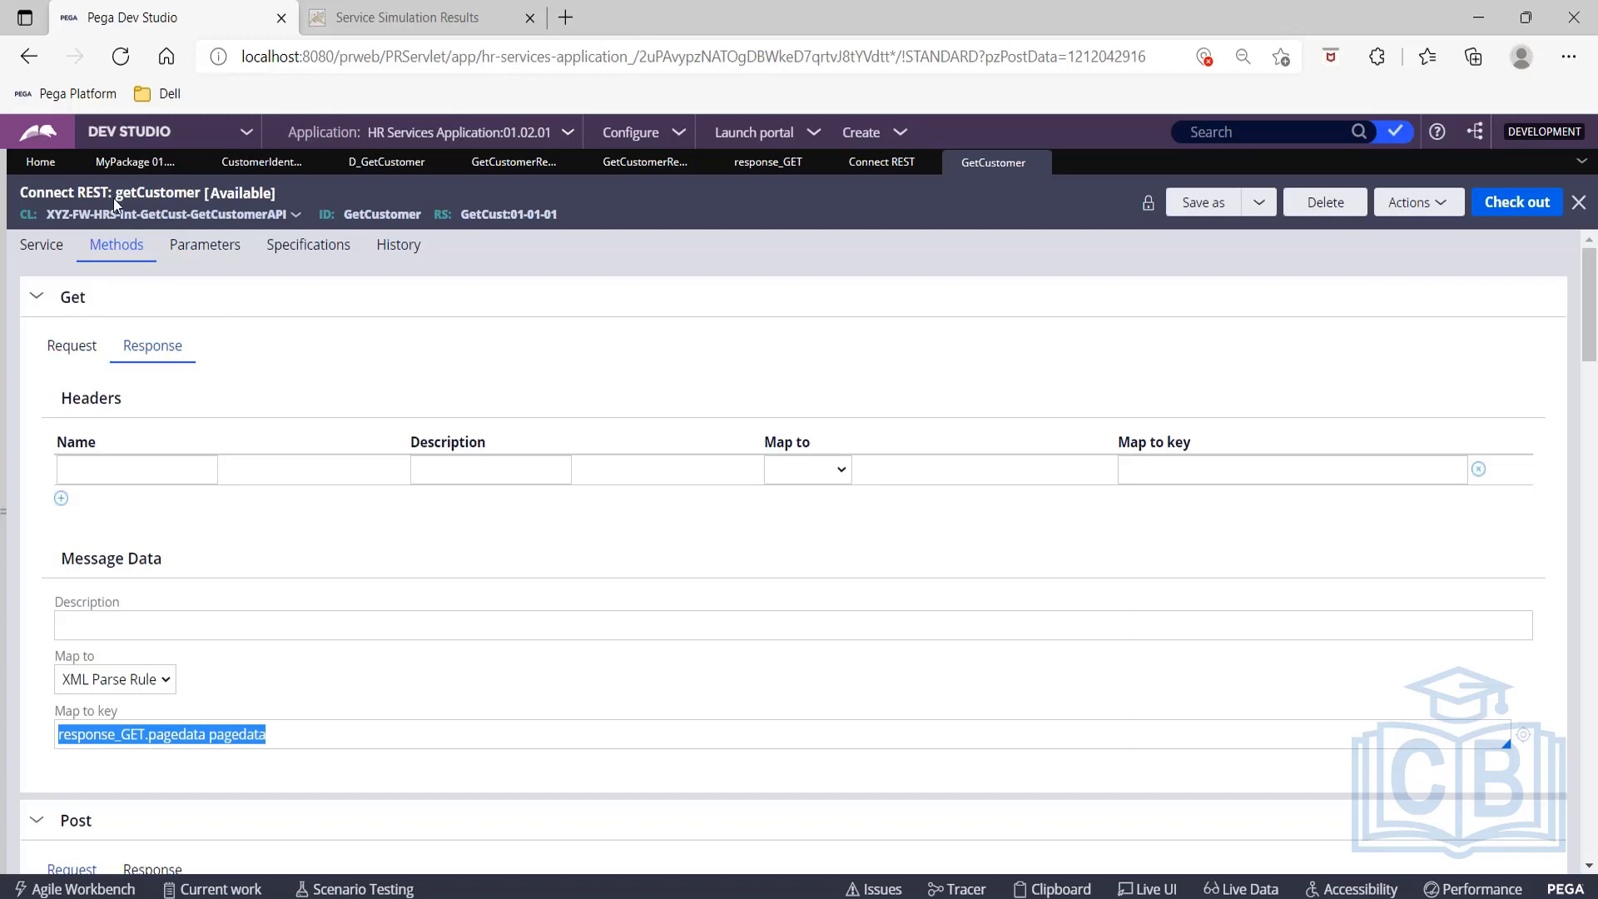
{"action": "left_click", "coordinate": [4, 441]}
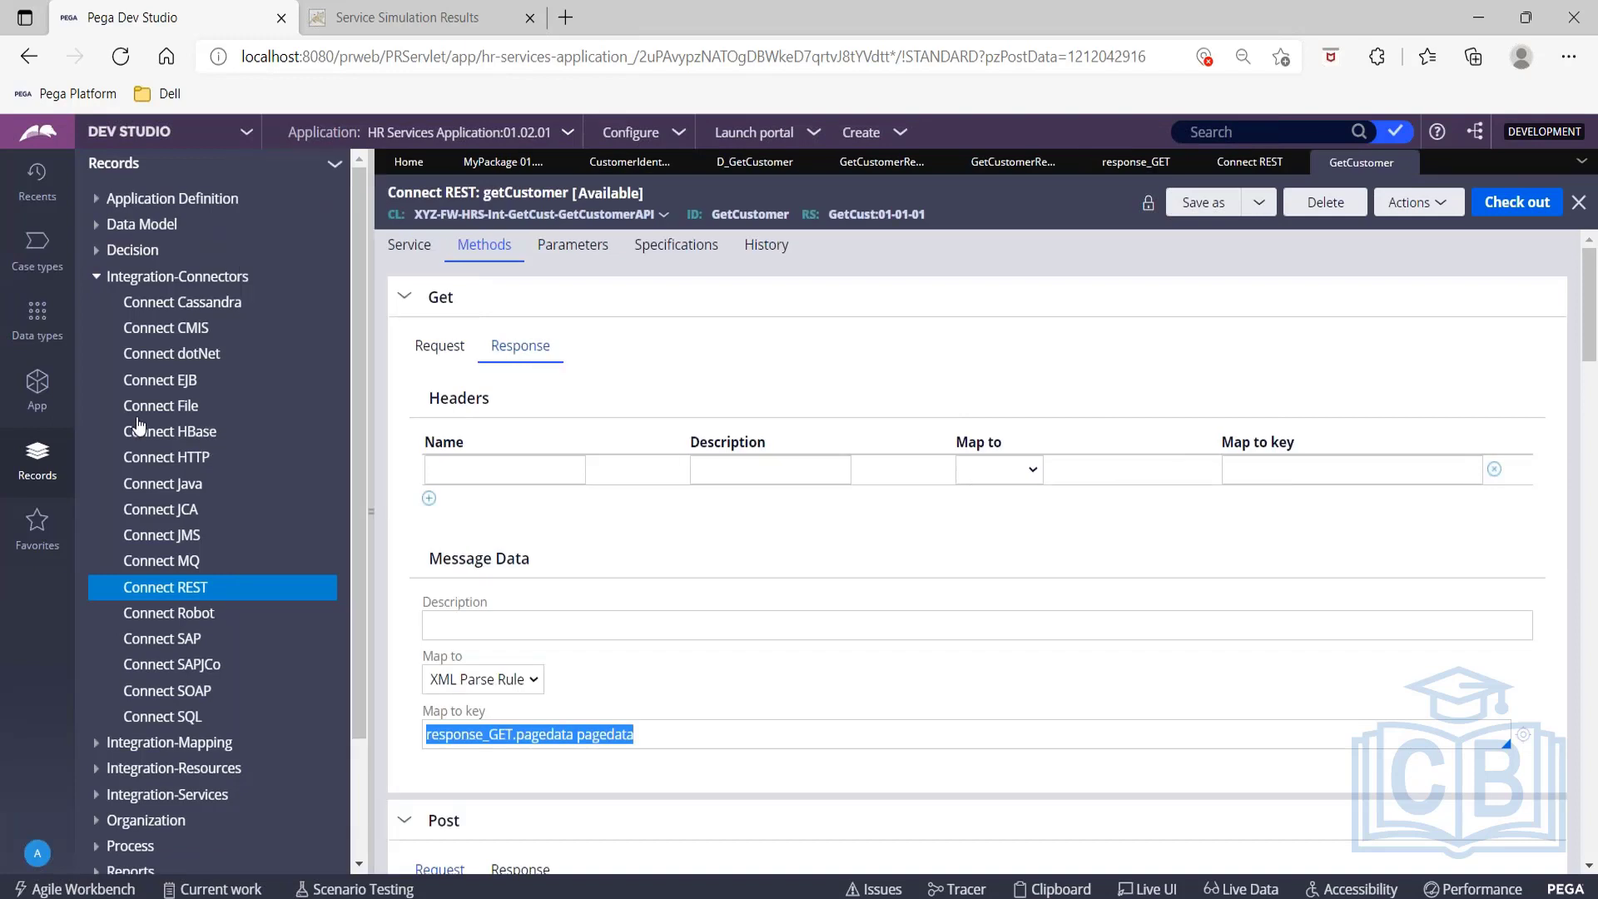
{"action": "left_click", "coordinate": [35, 393]}
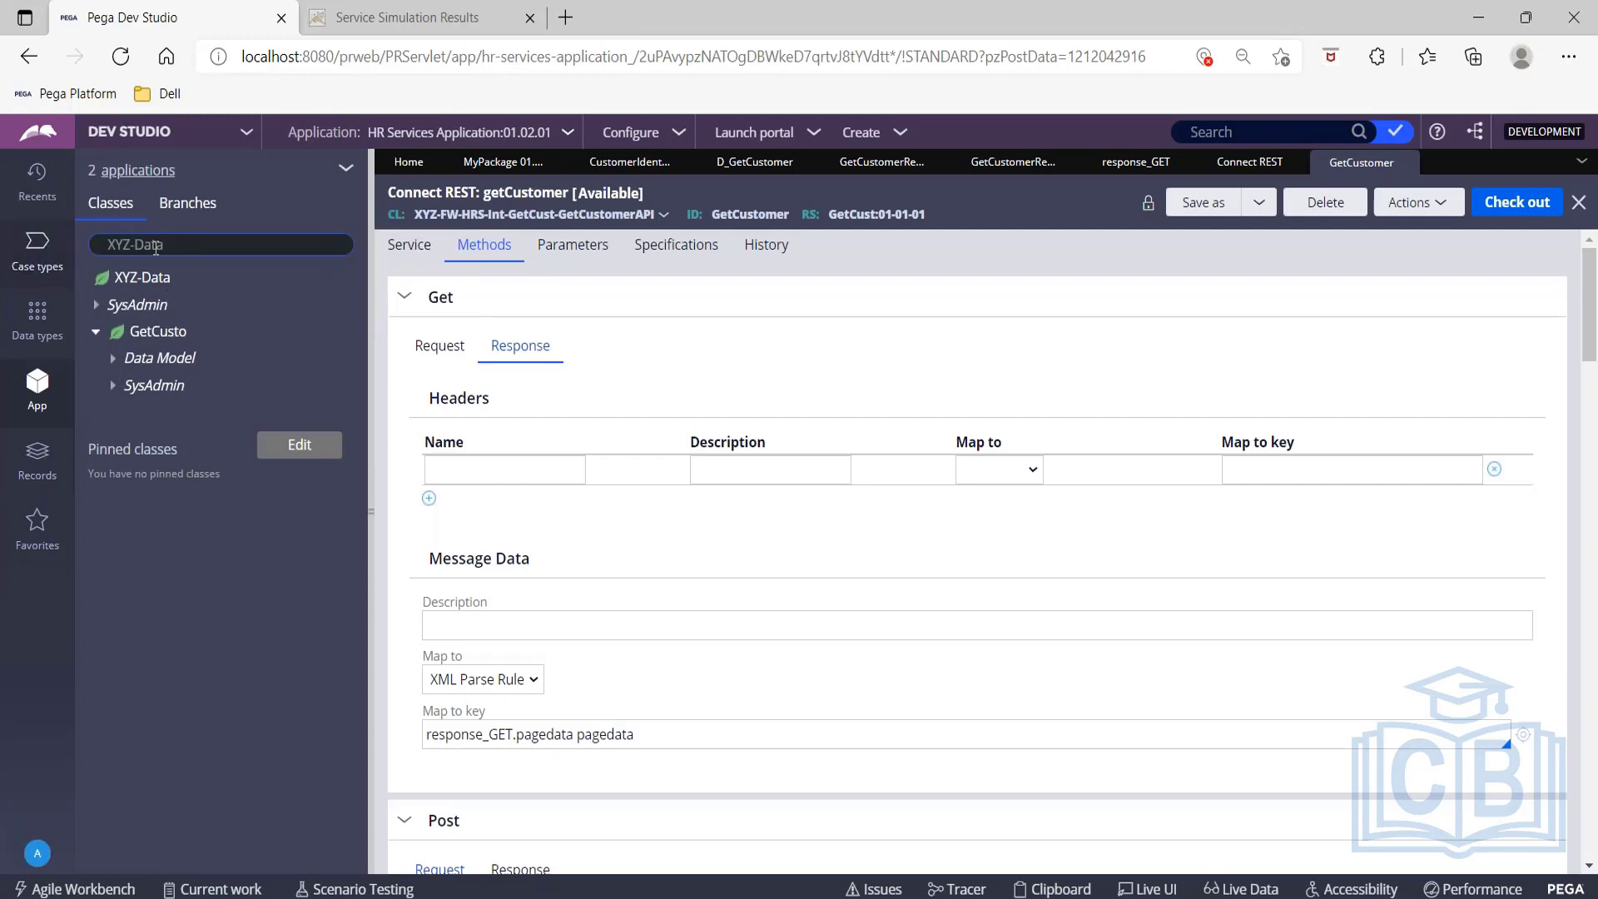
{"action": "left_click", "coordinate": [1260, 130]}
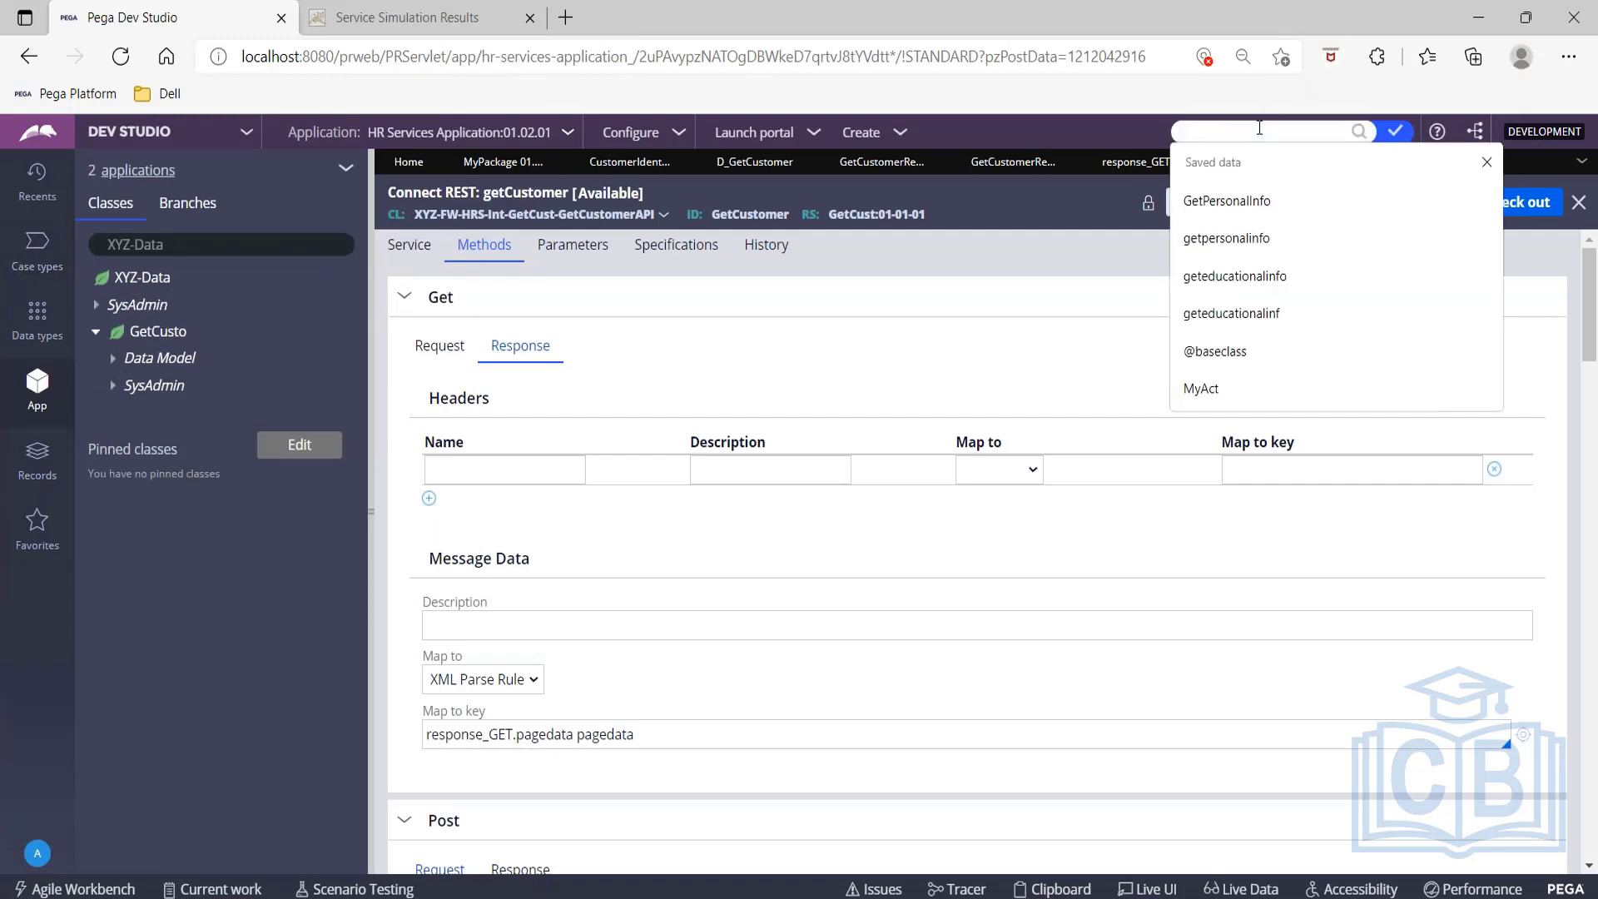
{"action": "type", "text": "myAct"}
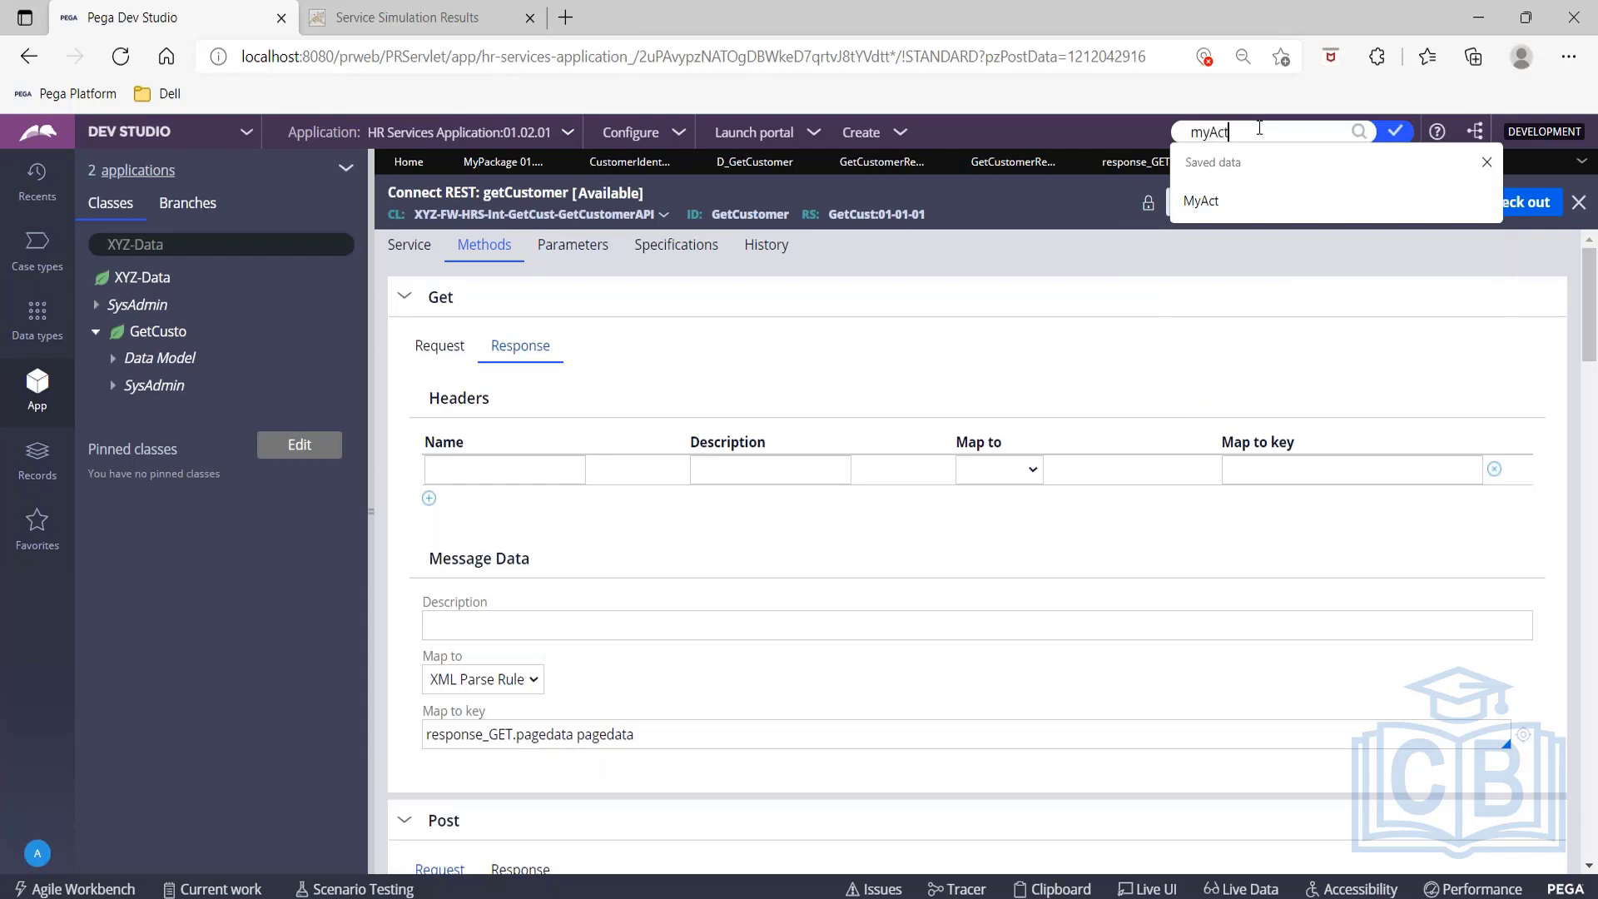
{"action": "left_click", "coordinate": [1360, 133]}
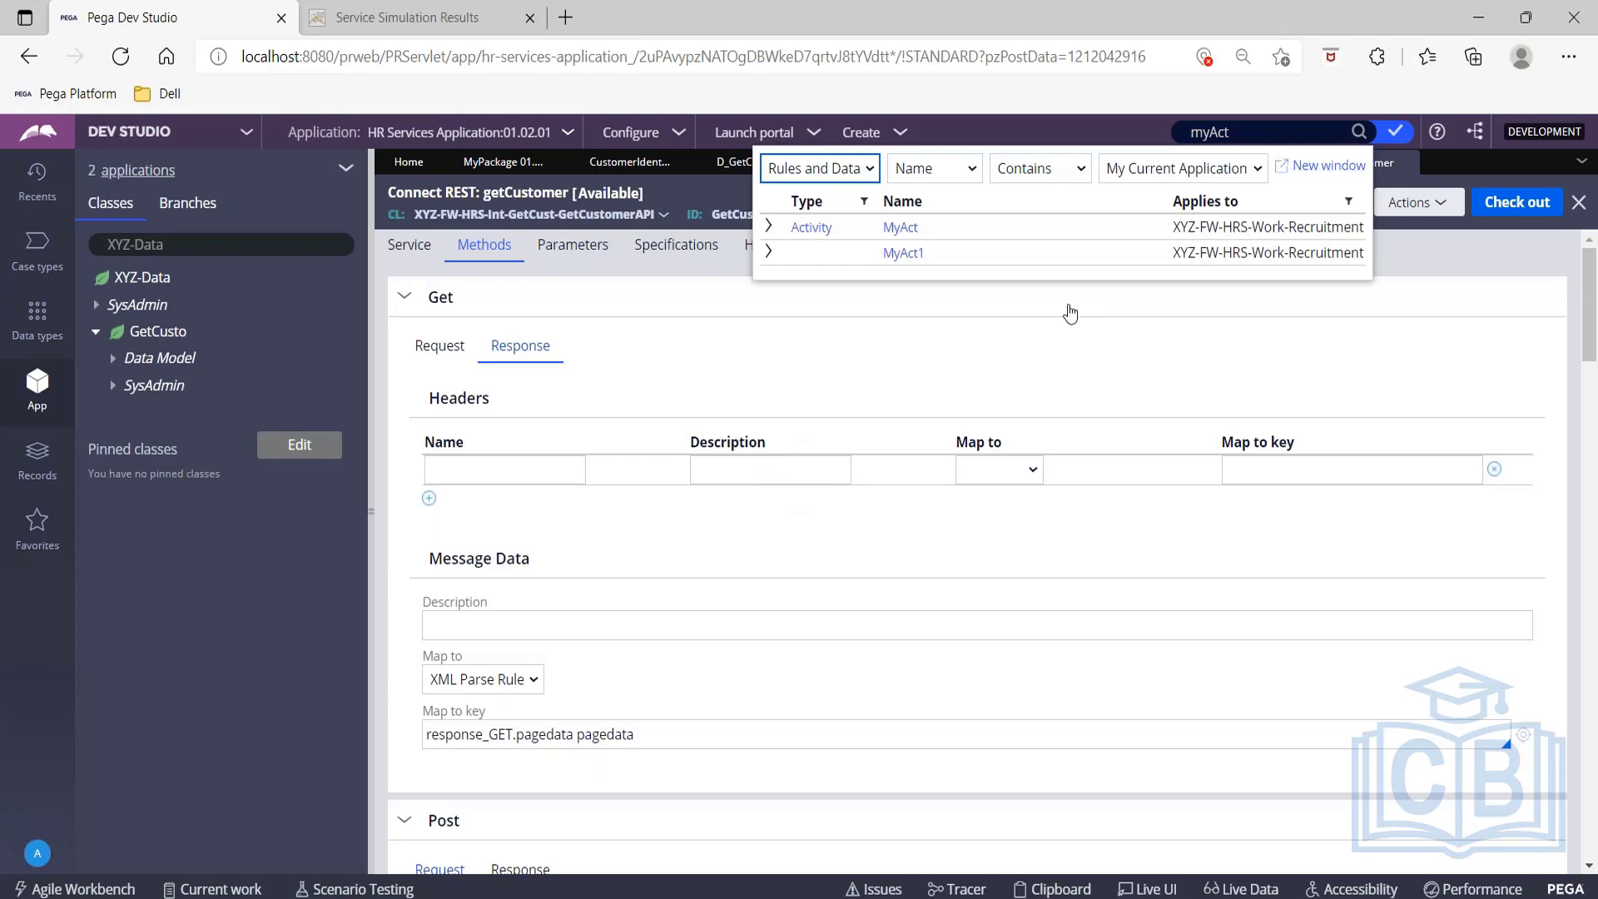
{"action": "left_click", "coordinate": [895, 225]}
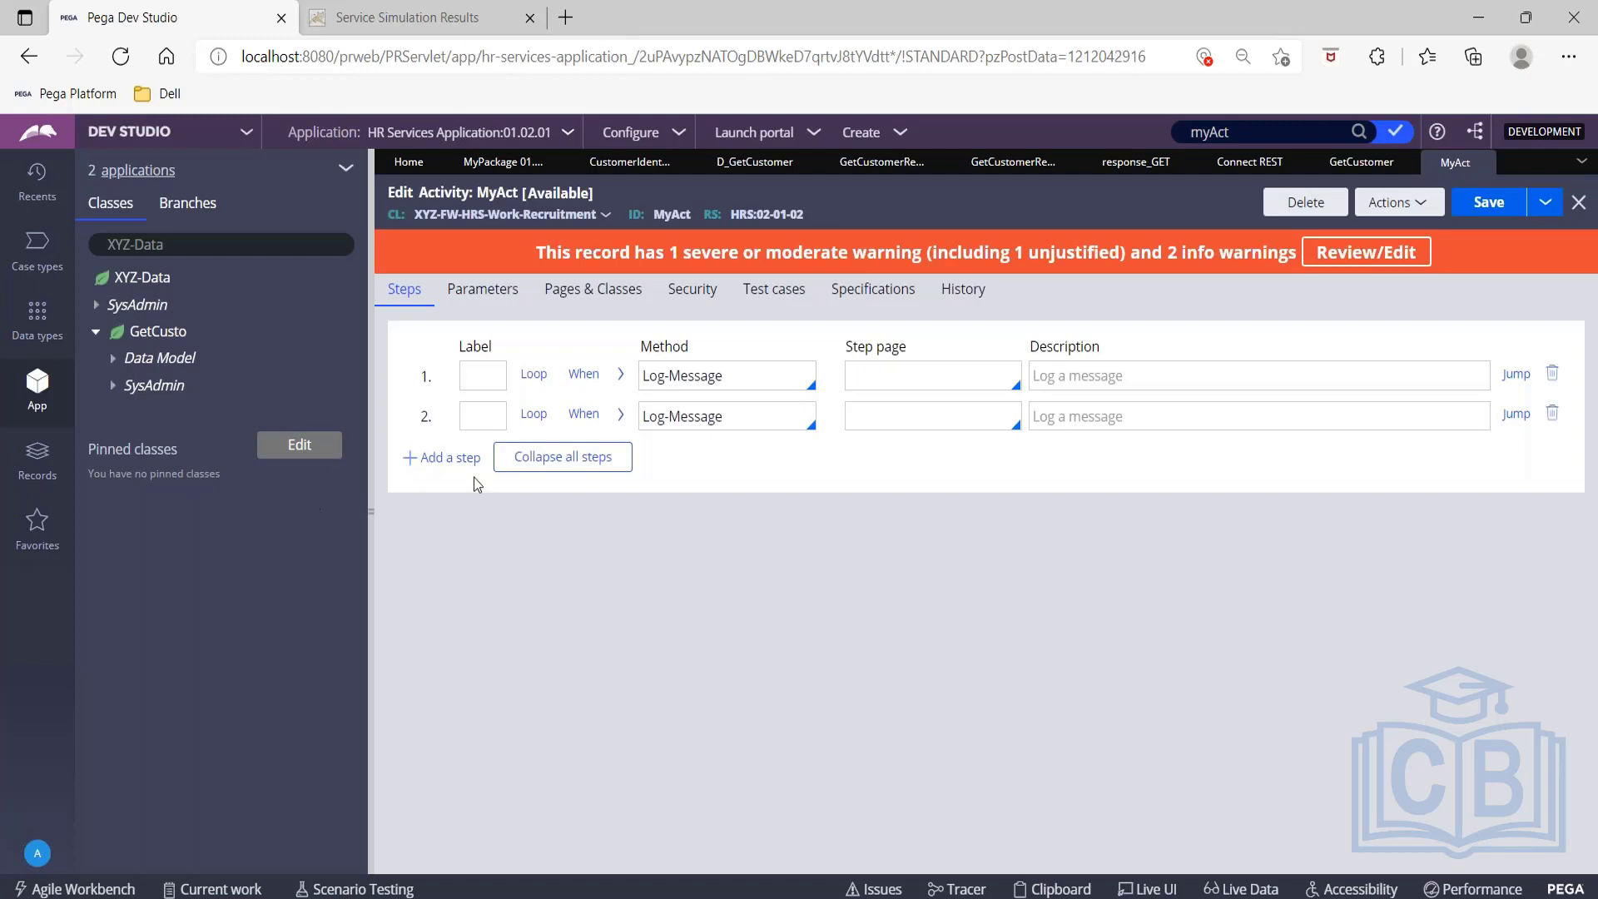
Add a third step to the MyAct activity with the Connect-REST method and expand its method parameters.
{"action": "left_click", "coordinate": [450, 458]}
{"action": "left_click", "coordinate": [667, 460]}
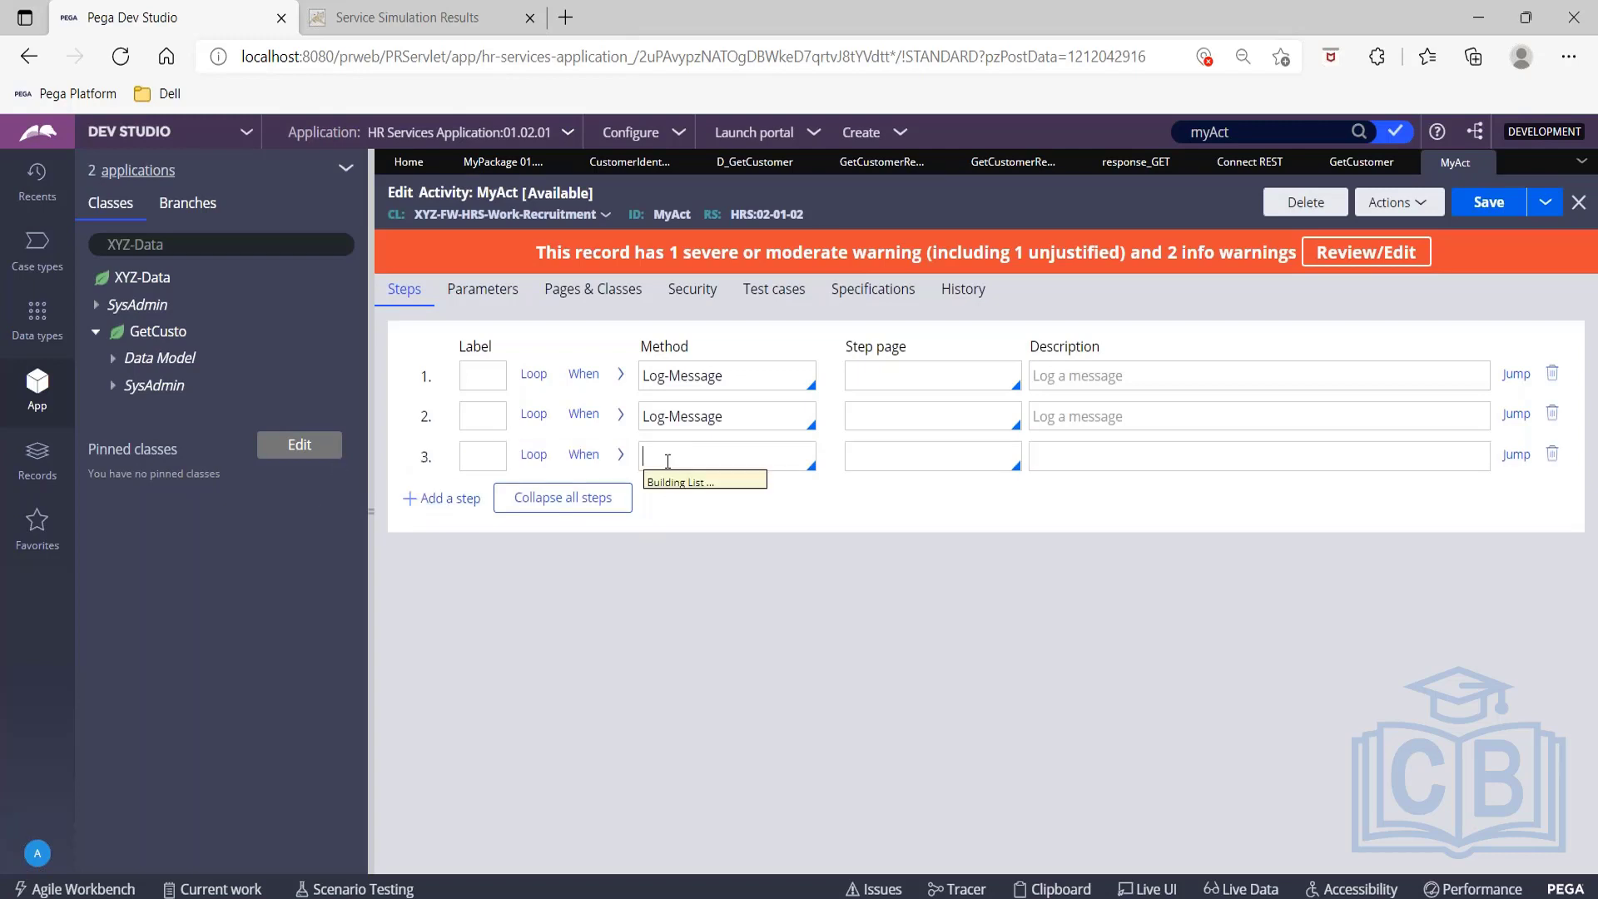
{"action": "type", "text": "conne"}
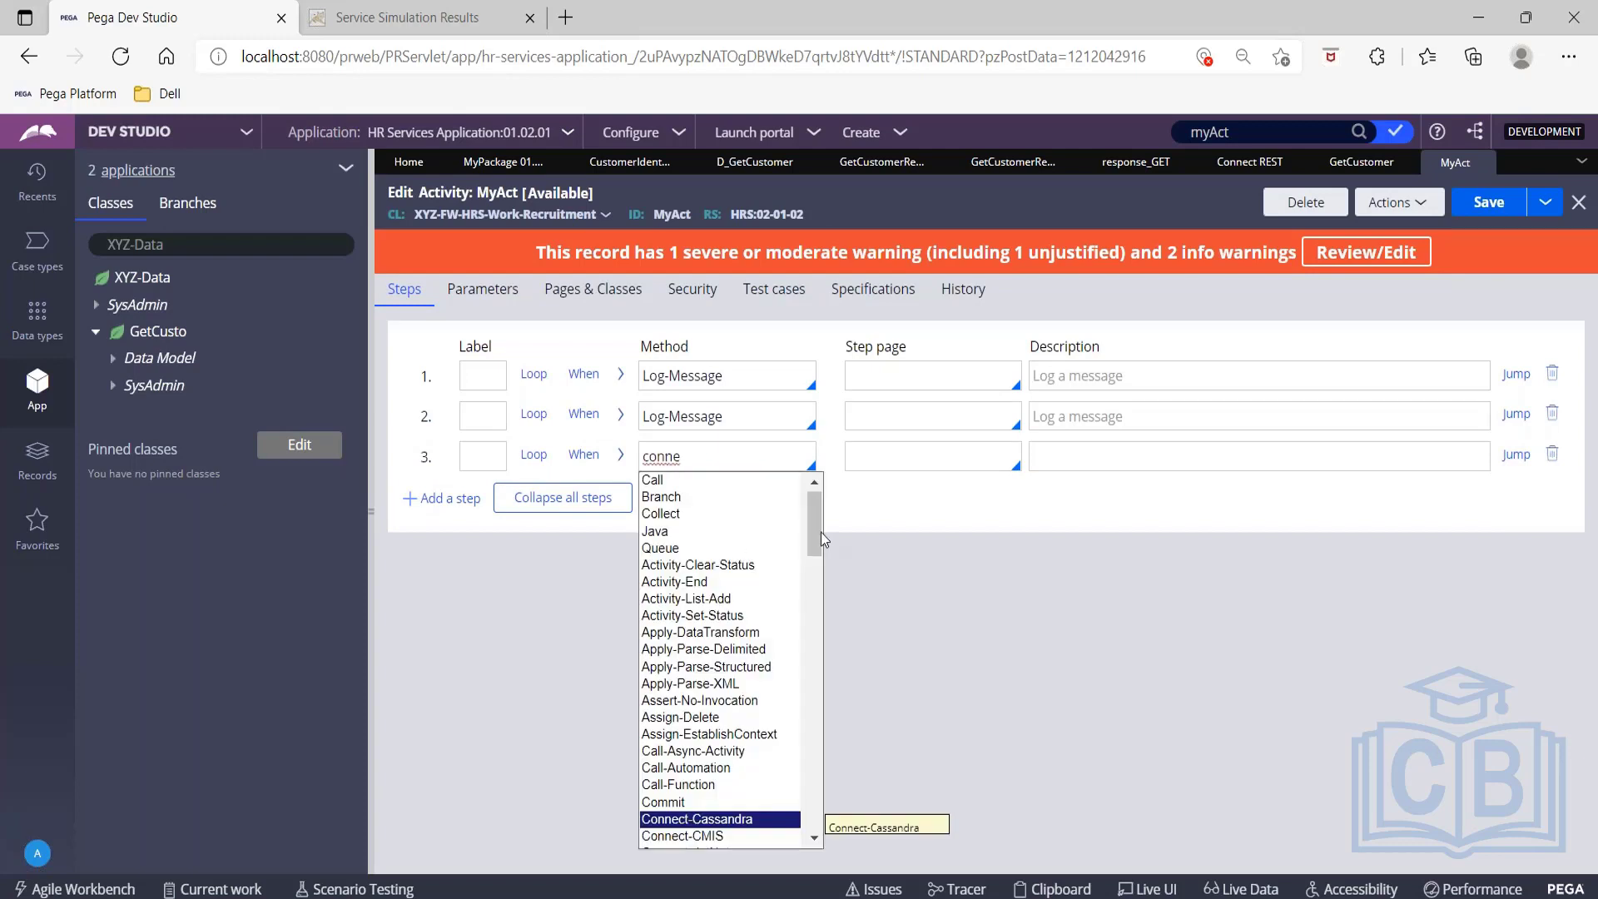
{"action": "scroll", "coordinate": [815, 536], "scroll_direction": "down", "scroll_amount": 1}
{"action": "left_click_drag", "start_coordinate": [816, 538], "coordinate": [827, 577]}
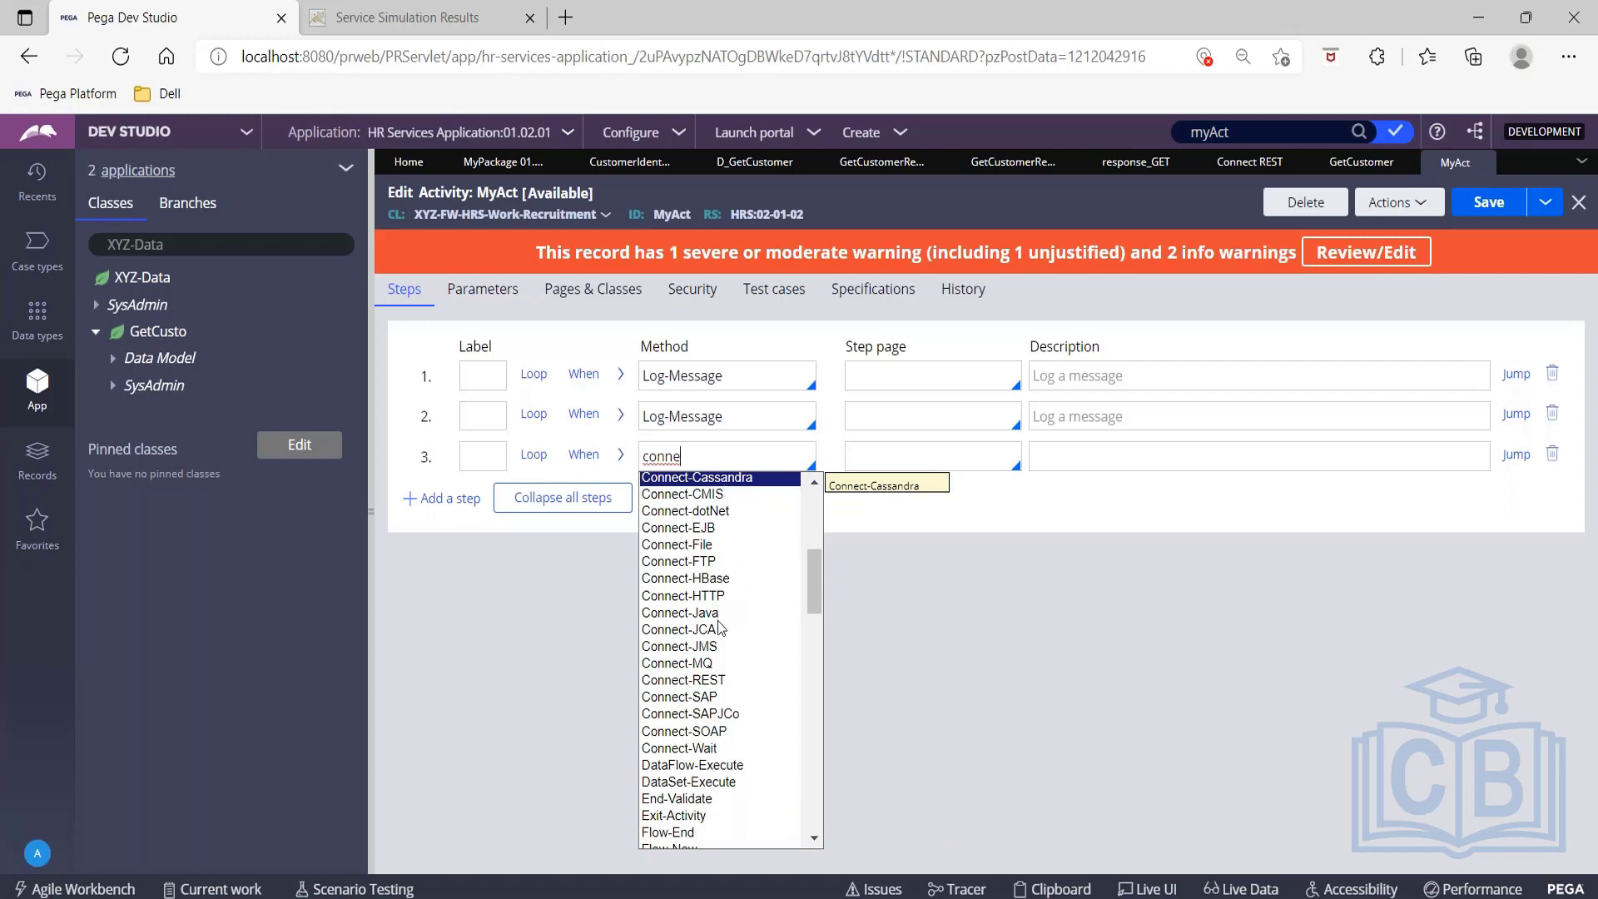
{"action": "left_click", "coordinate": [711, 683]}
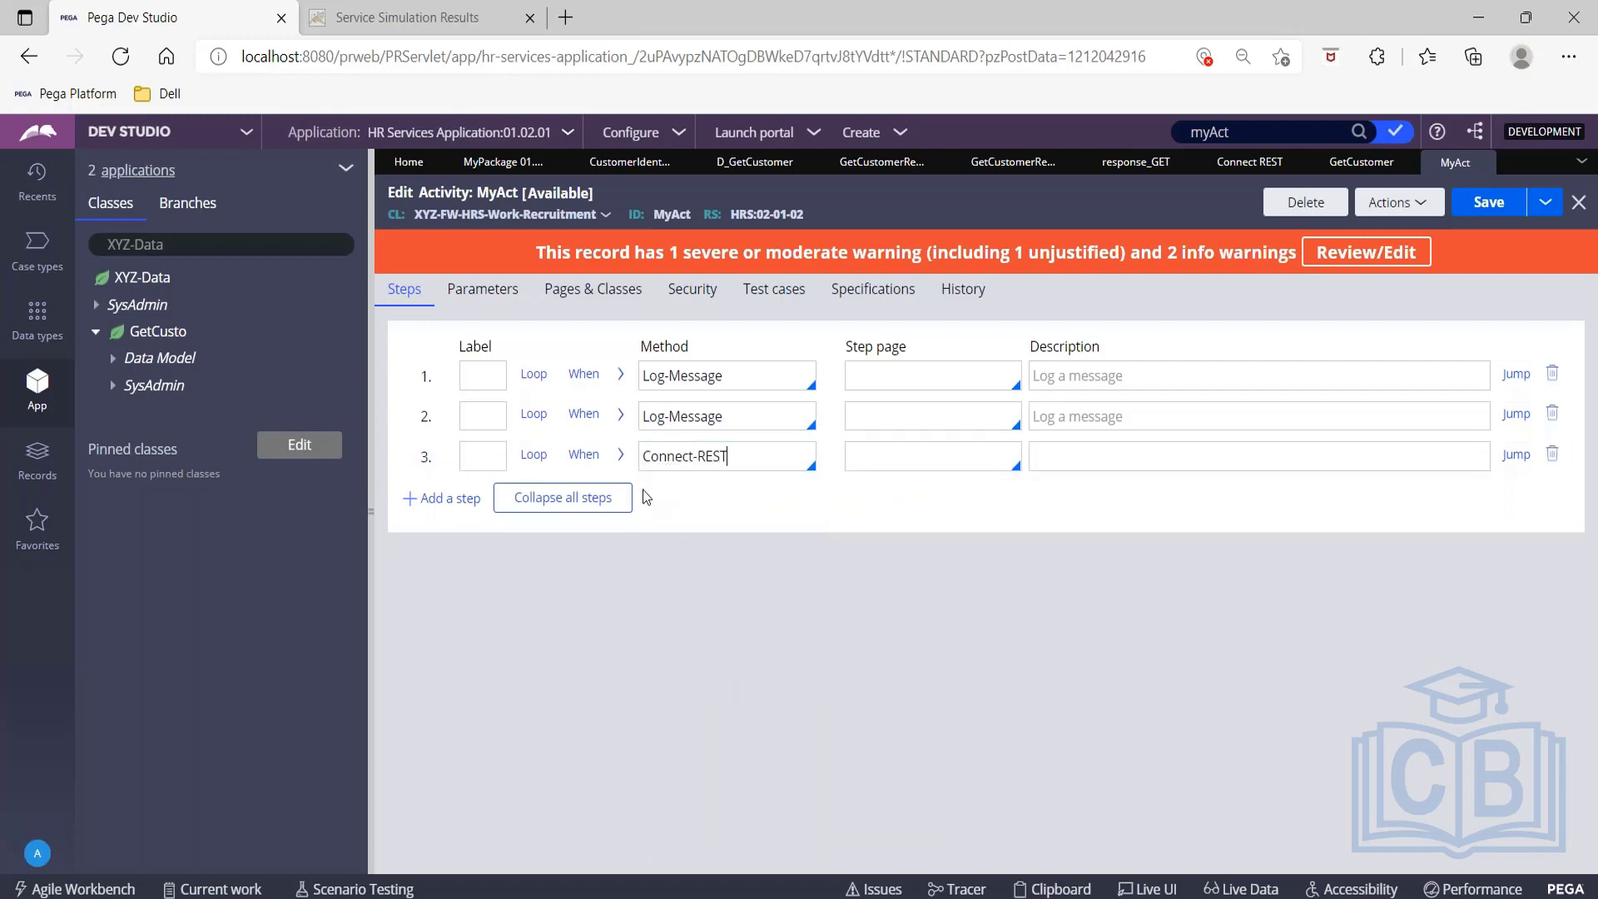
{"action": "left_click", "coordinate": [626, 18]}
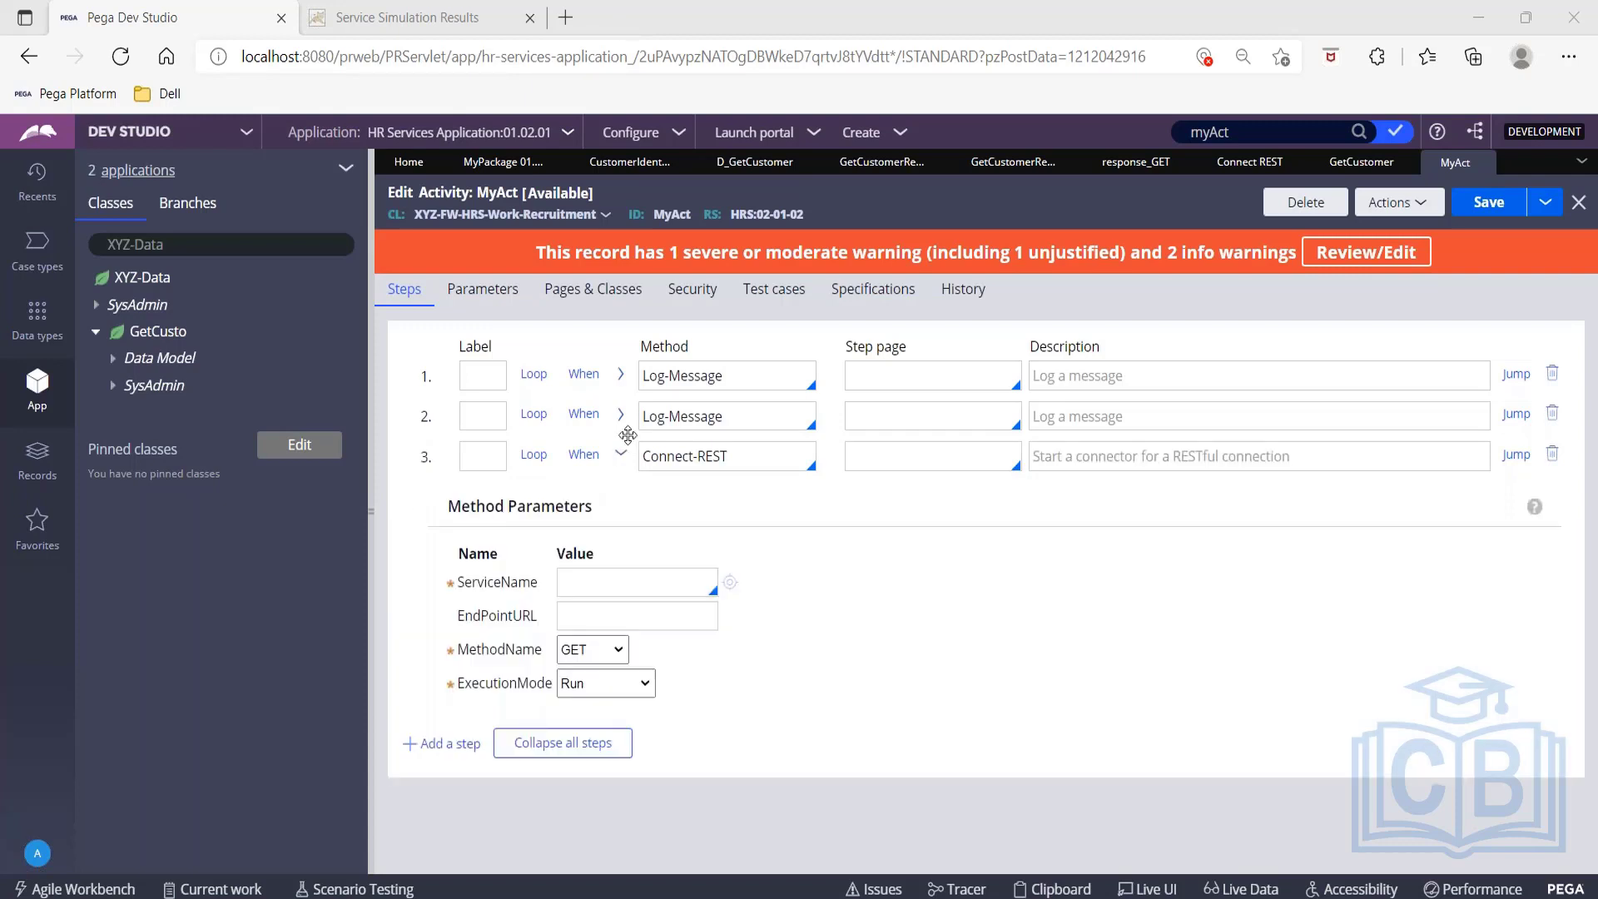
Examine the Connect-REST step's ServiceName and EndPointURL parameters and the options for MethodName and ExecutionMode.
{"action": "left_click", "coordinate": [592, 585]}
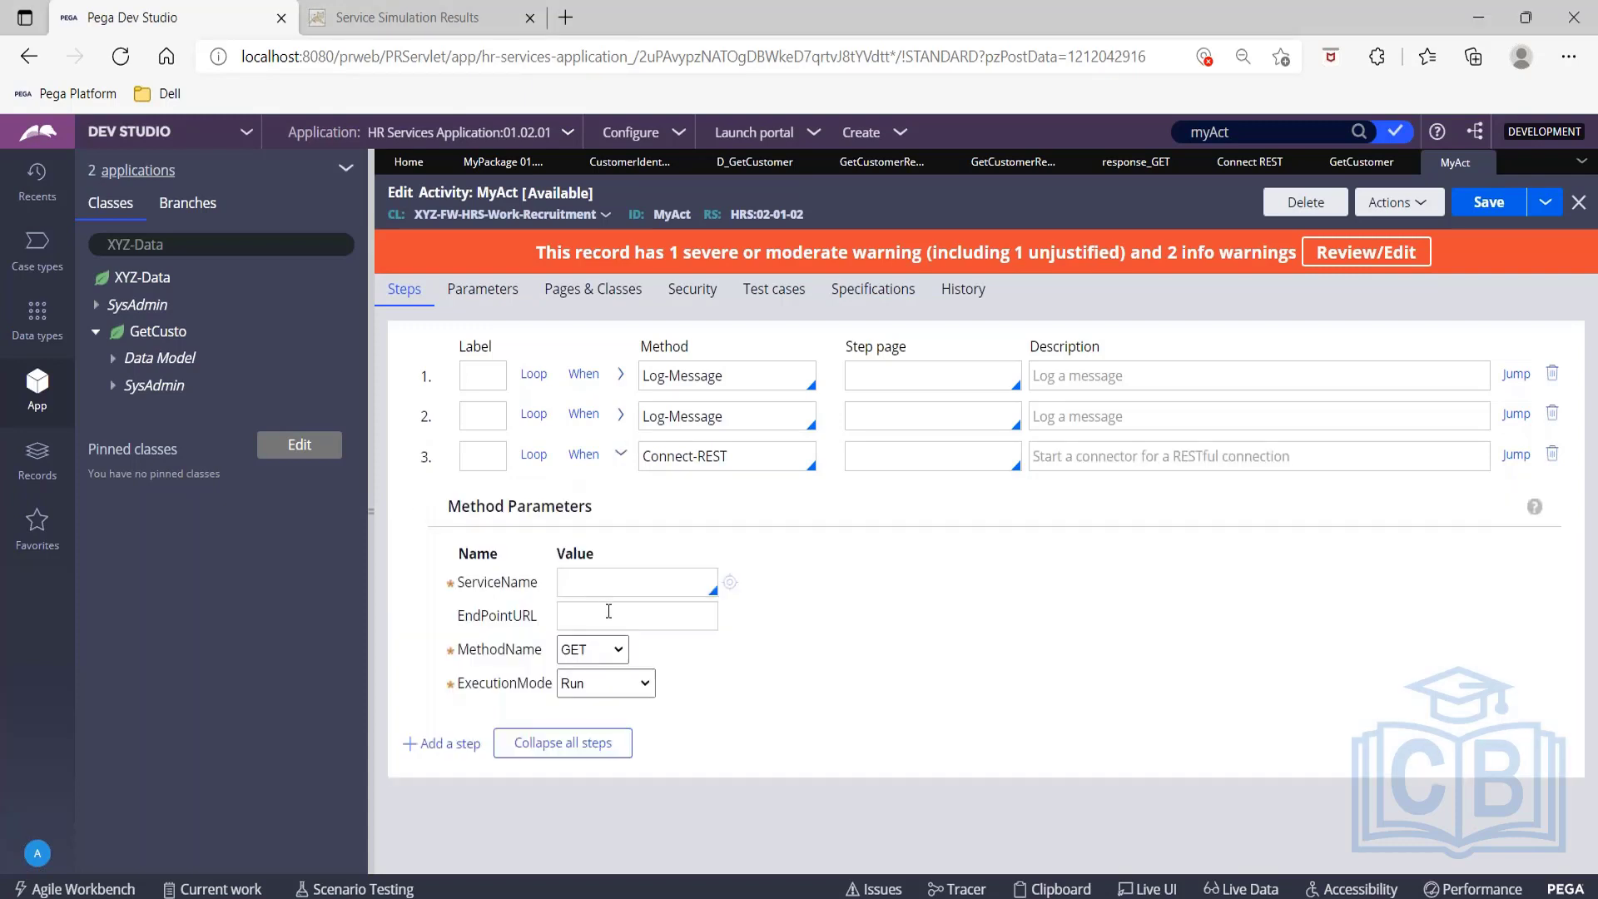
{"action": "left_click", "coordinate": [608, 615]}
{"action": "left_click", "coordinate": [601, 653]}
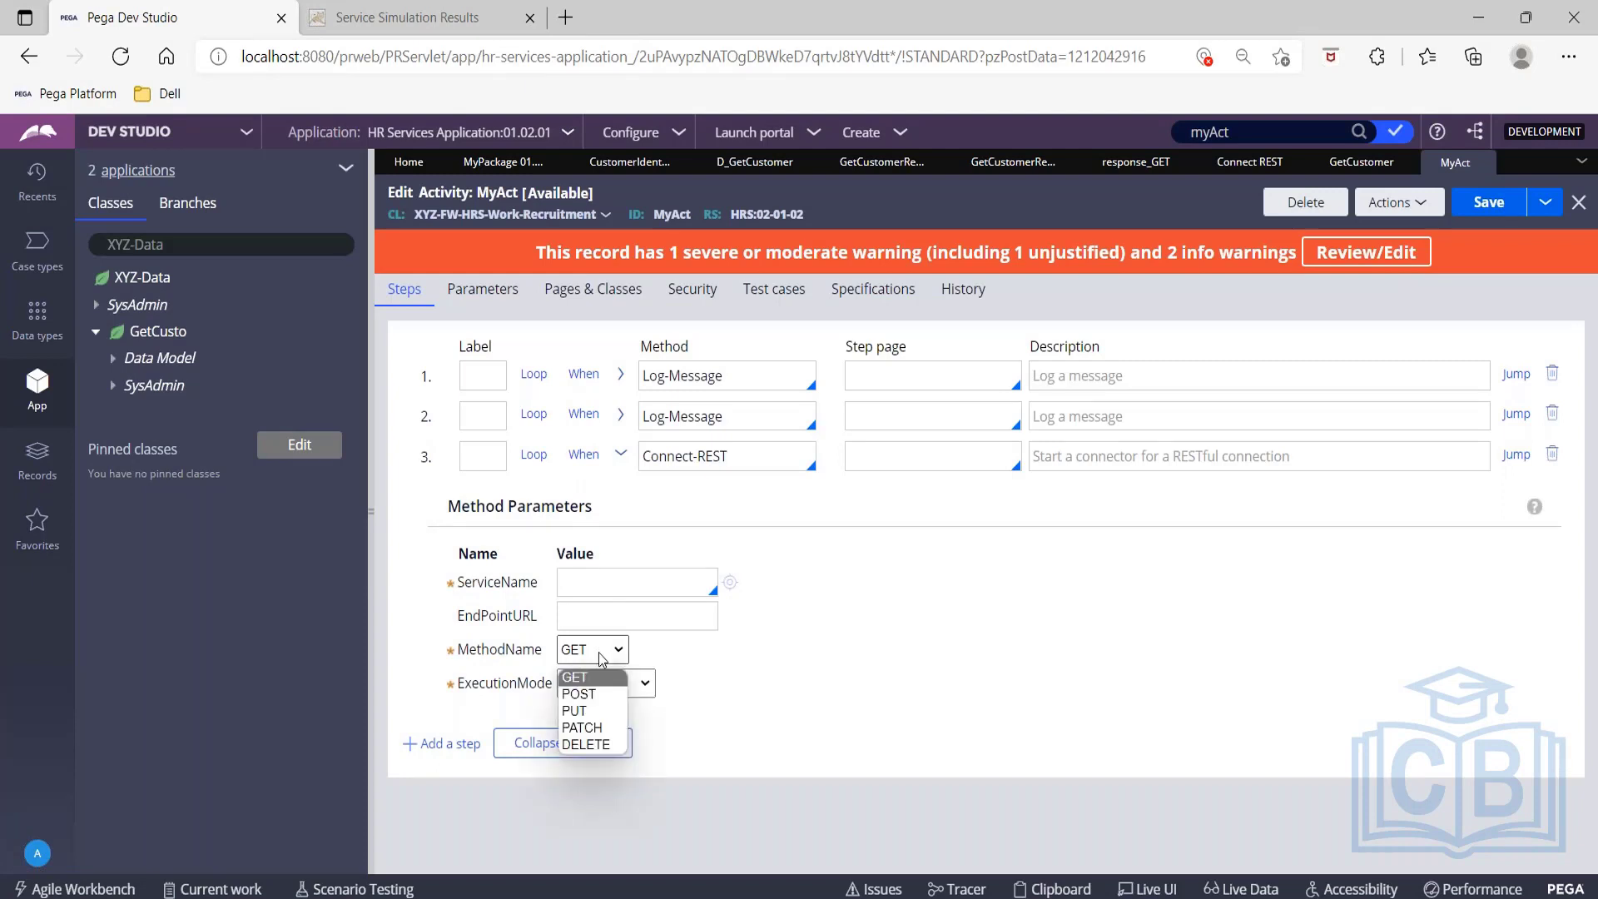
{"action": "left_click", "coordinate": [598, 676]}
{"action": "left_click", "coordinate": [597, 676]}
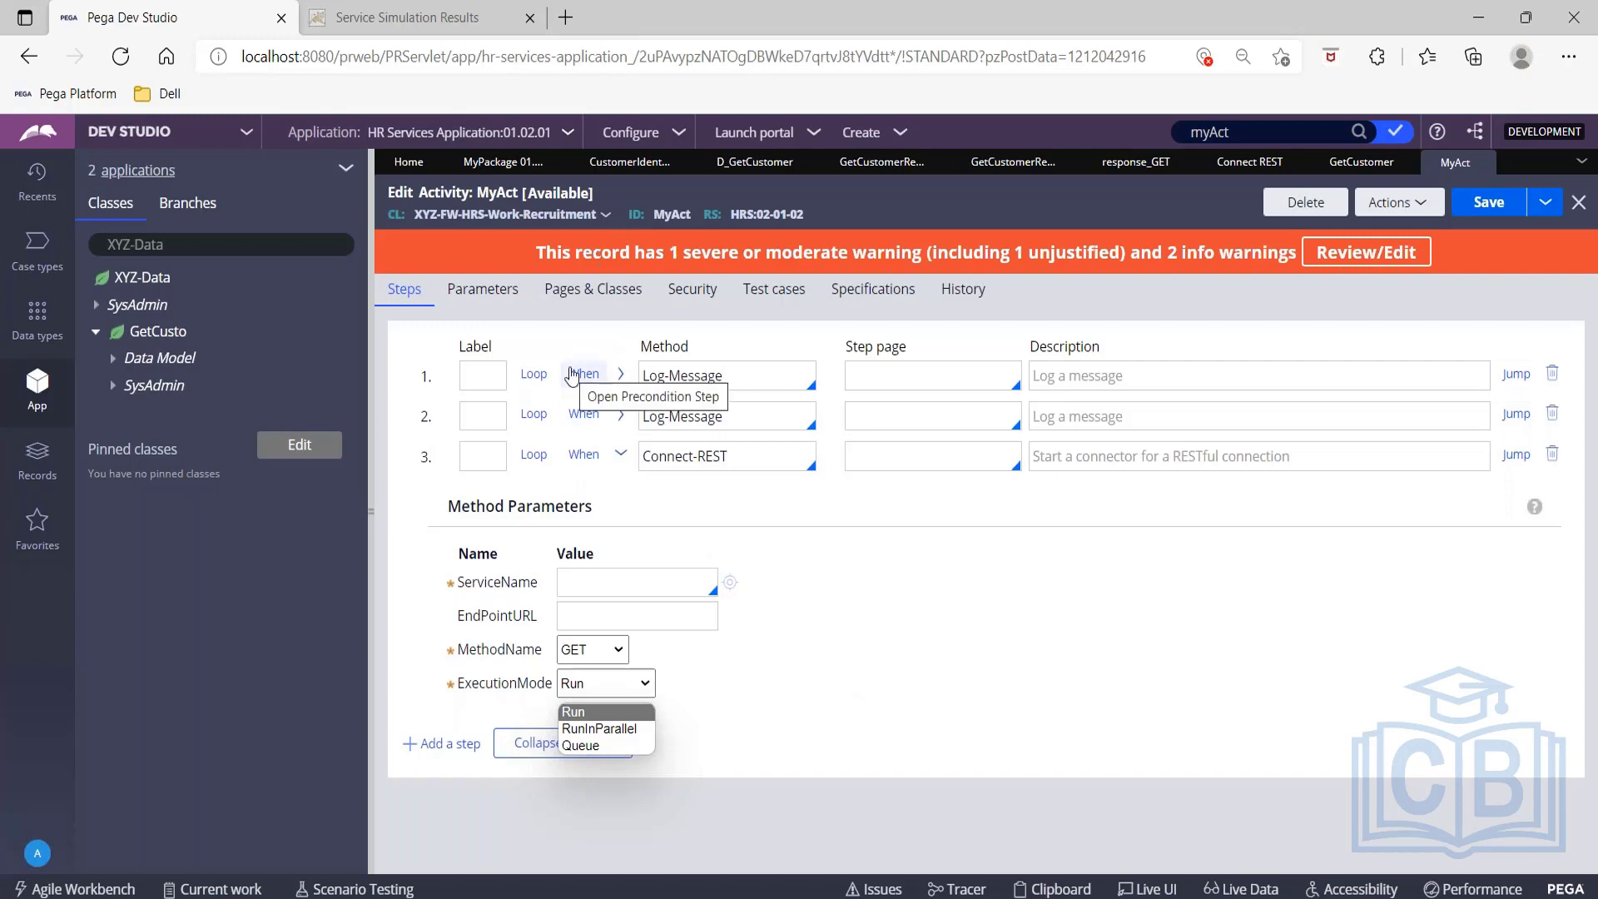
Search the current application's rules for "d_".
{"action": "left_click", "coordinate": [1263, 129]}
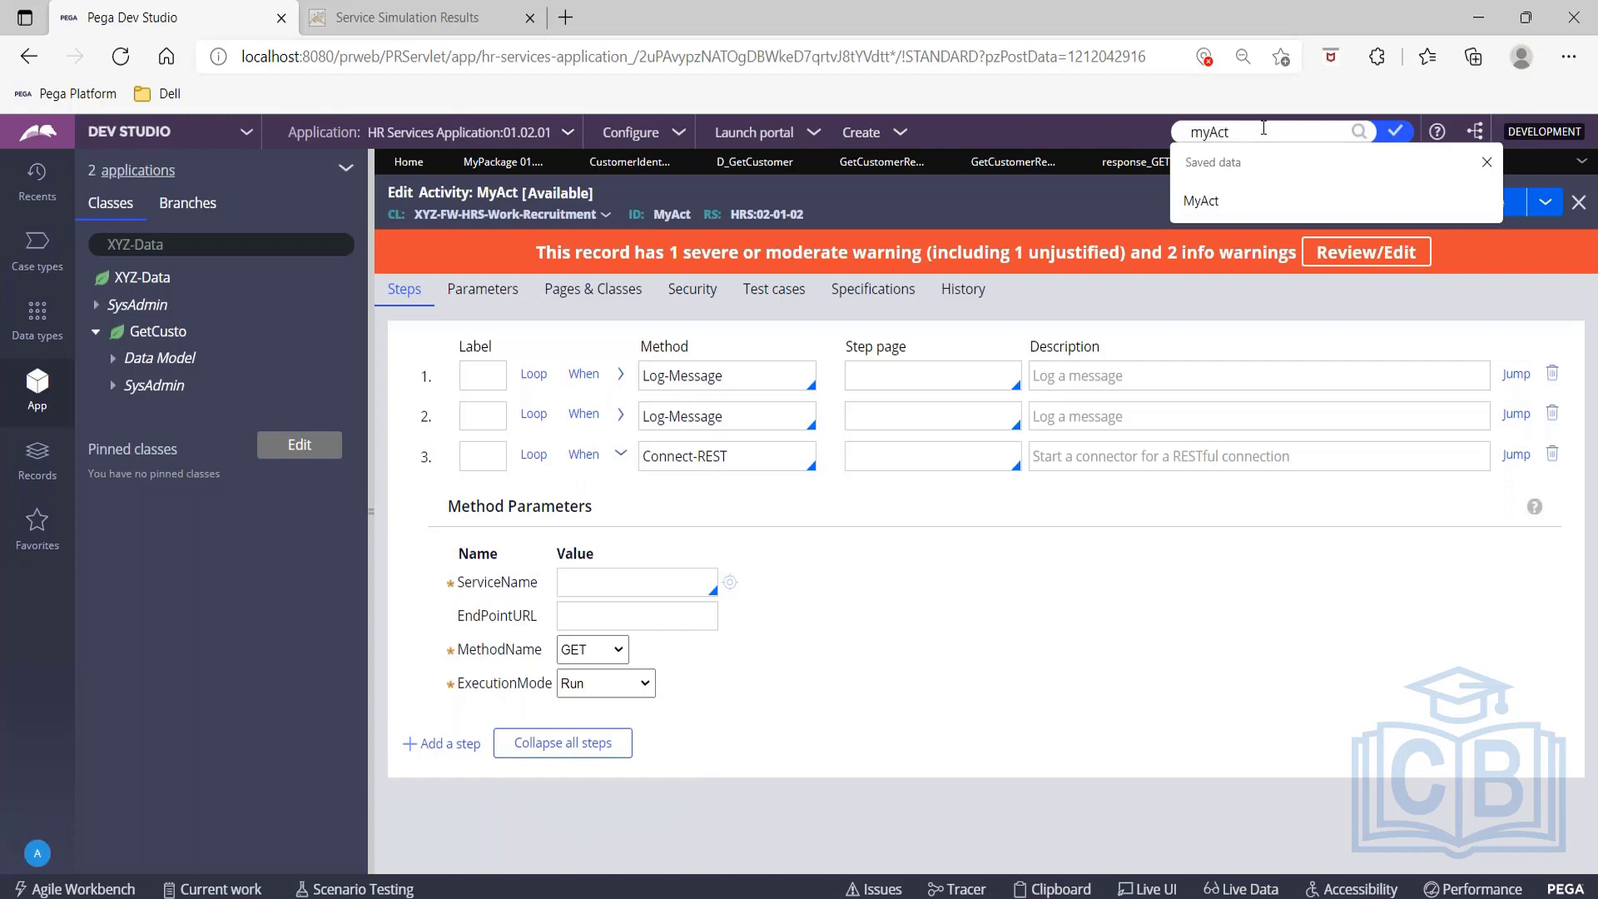
{"action": "key", "text": "BackSpace"}
{"action": "key", "text": "BackSpace"}
{"action": "key", "text": "BackSpace"}
{"action": "key", "text": "BackSpace"}
{"action": "key", "text": "BackSpace"}
{"action": "type", "text": "d_"}
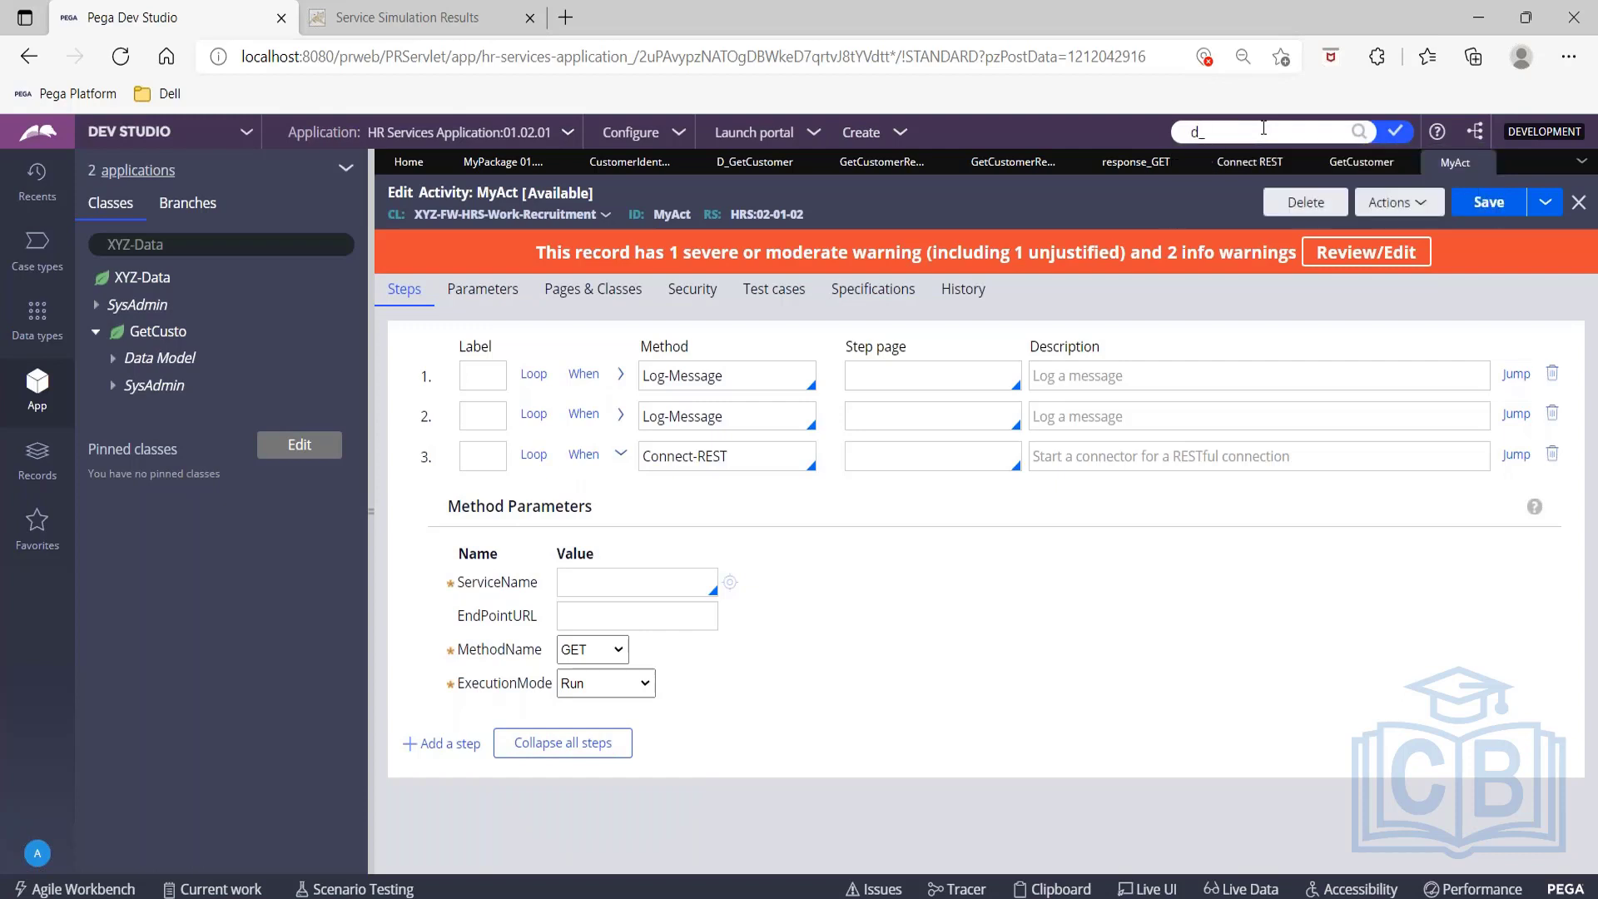
{"action": "key", "text": "Return"}
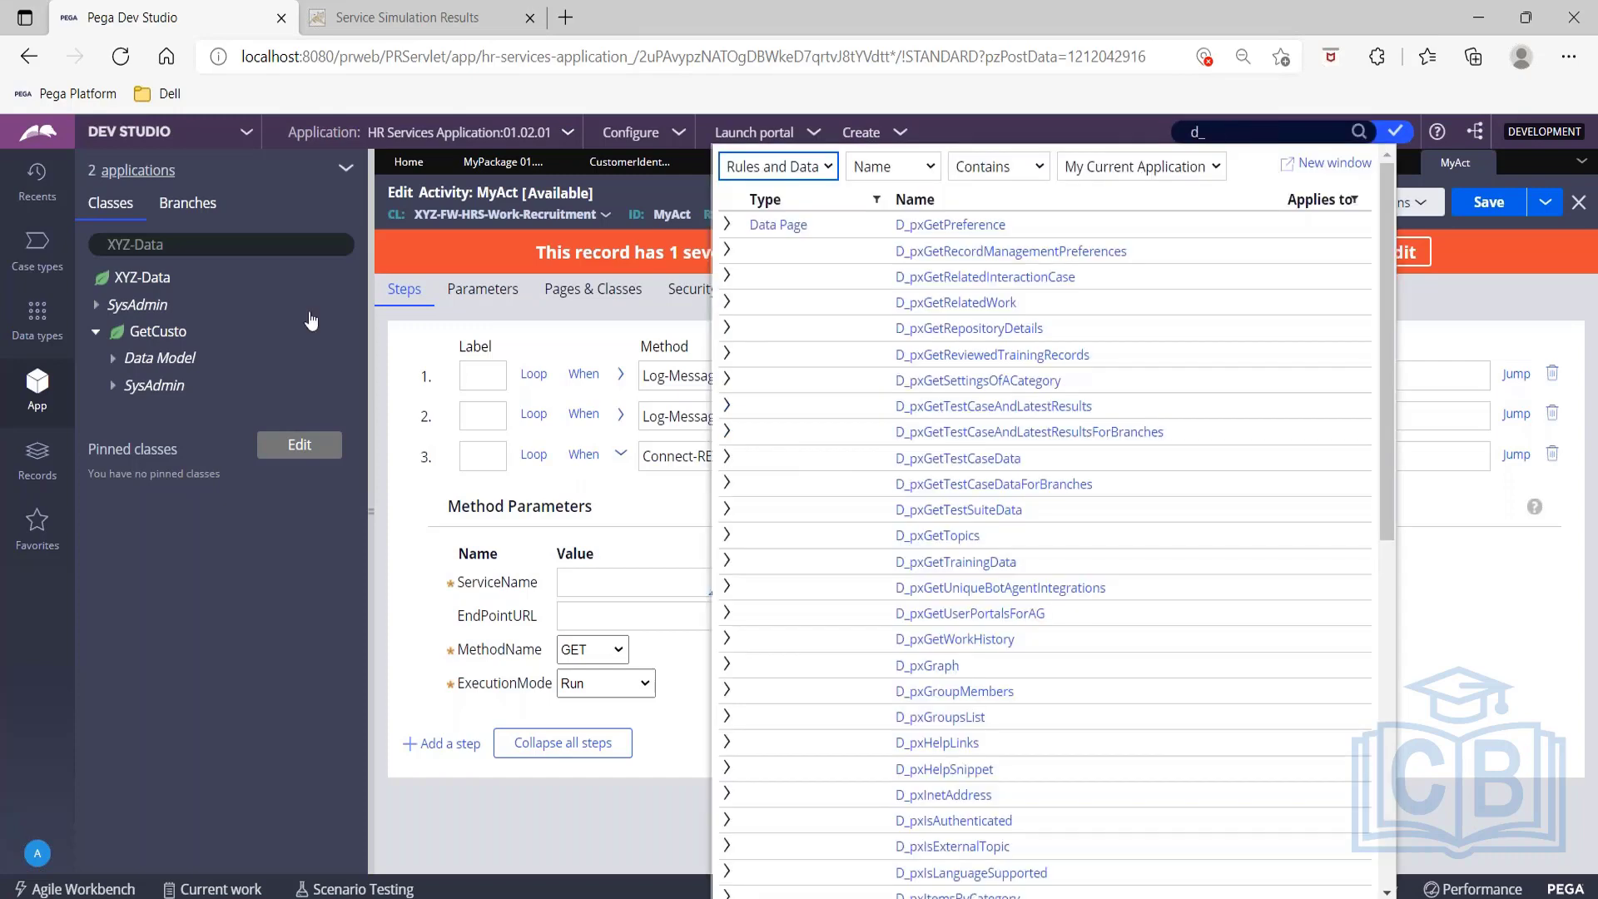
Open the Customer data type, expand its data pages, and close the open D_GetCustomer rule and the two GetCustomerRe... rules beside it.
{"action": "left_click", "coordinate": [36, 316]}
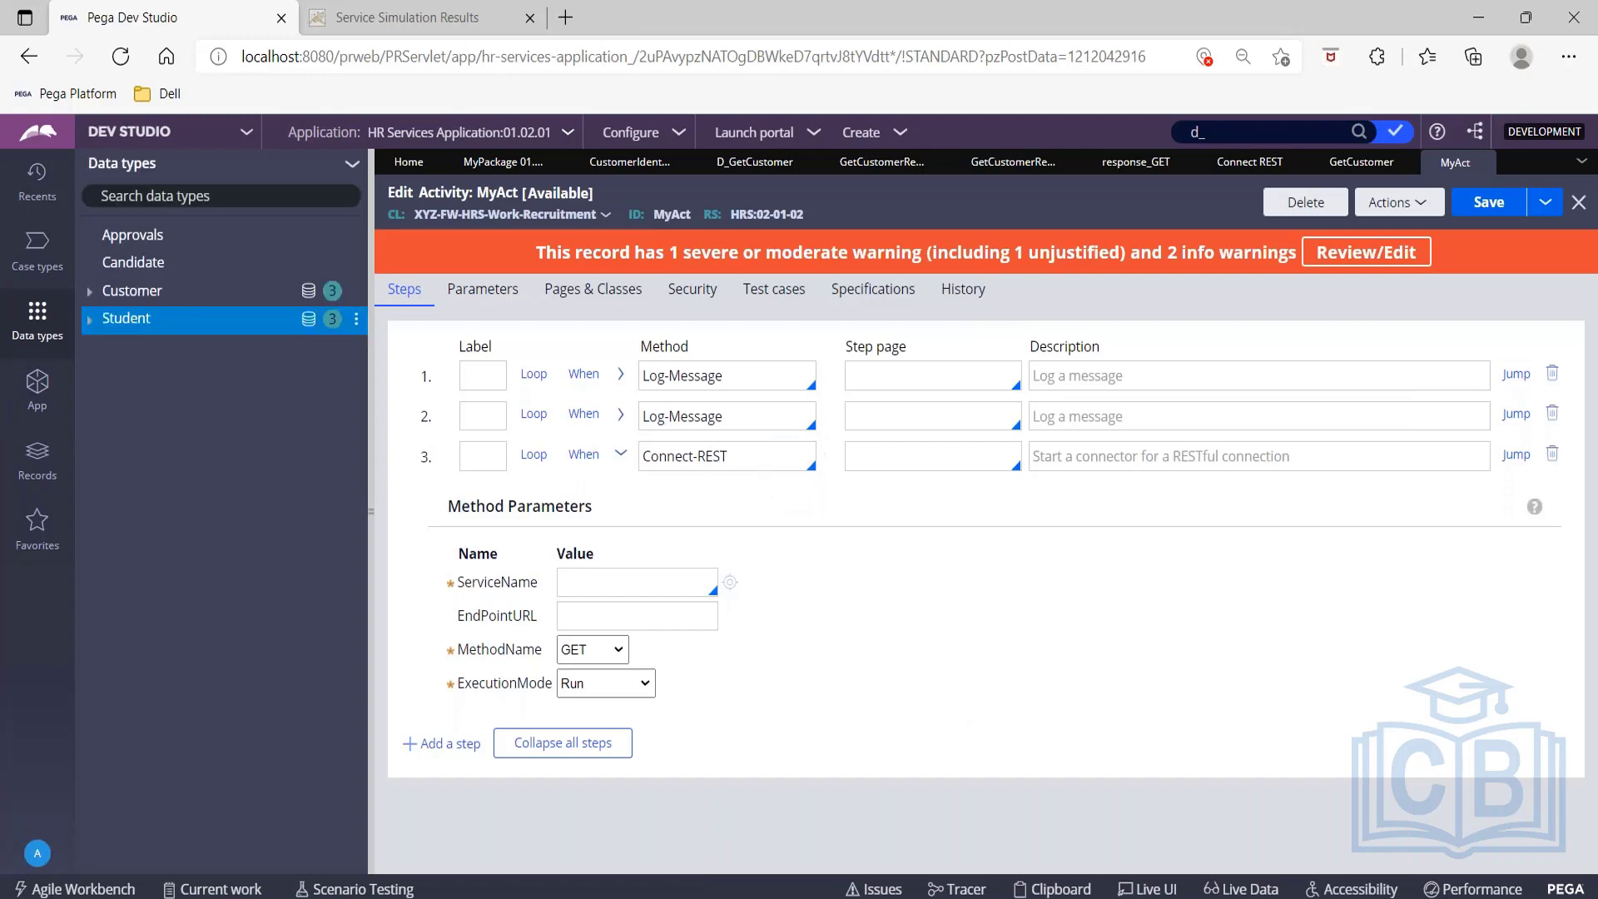
{"action": "left_click", "coordinate": [148, 301]}
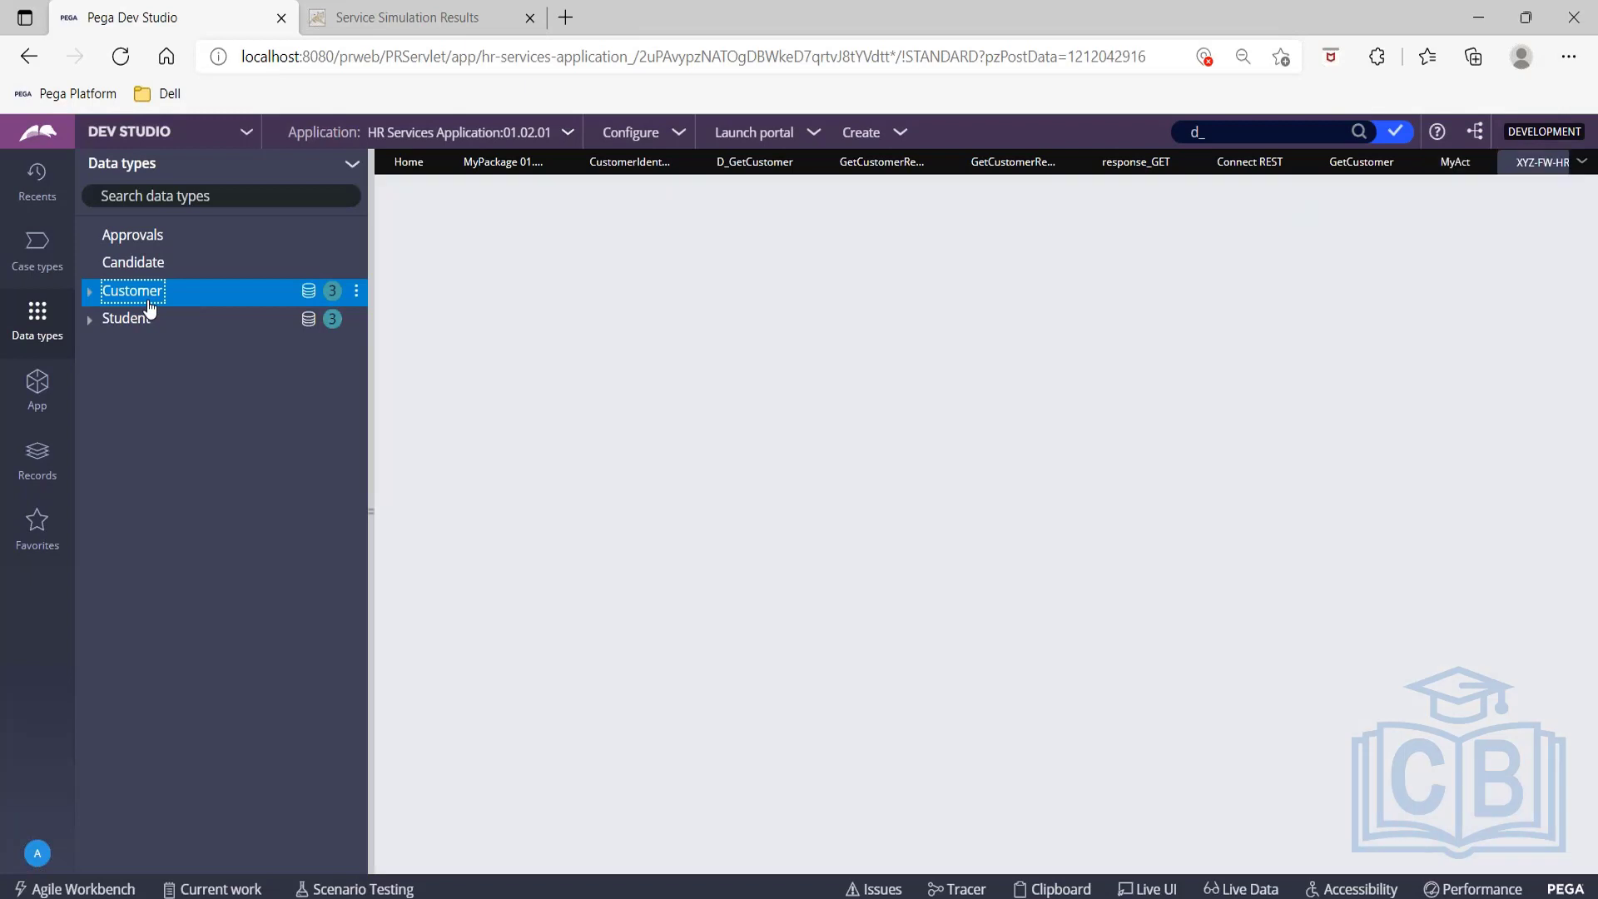
{"action": "left_click", "coordinate": [91, 293]}
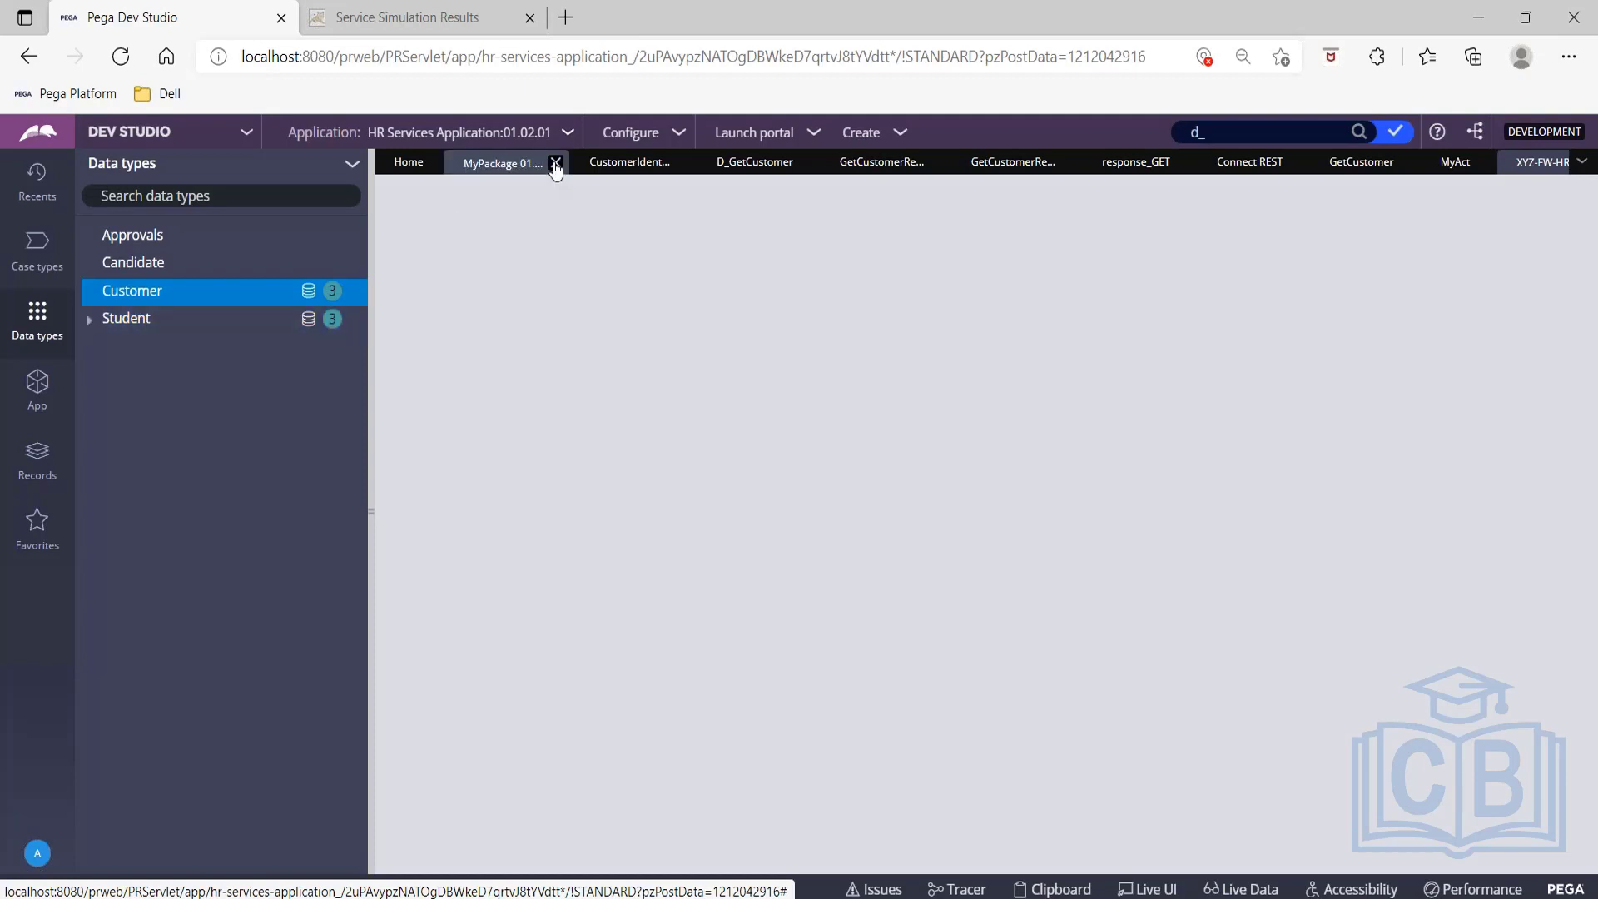
{"action": "left_click", "coordinate": [807, 164]}
{"action": "left_click", "coordinate": [809, 164]}
{"action": "left_click", "coordinate": [807, 164]}
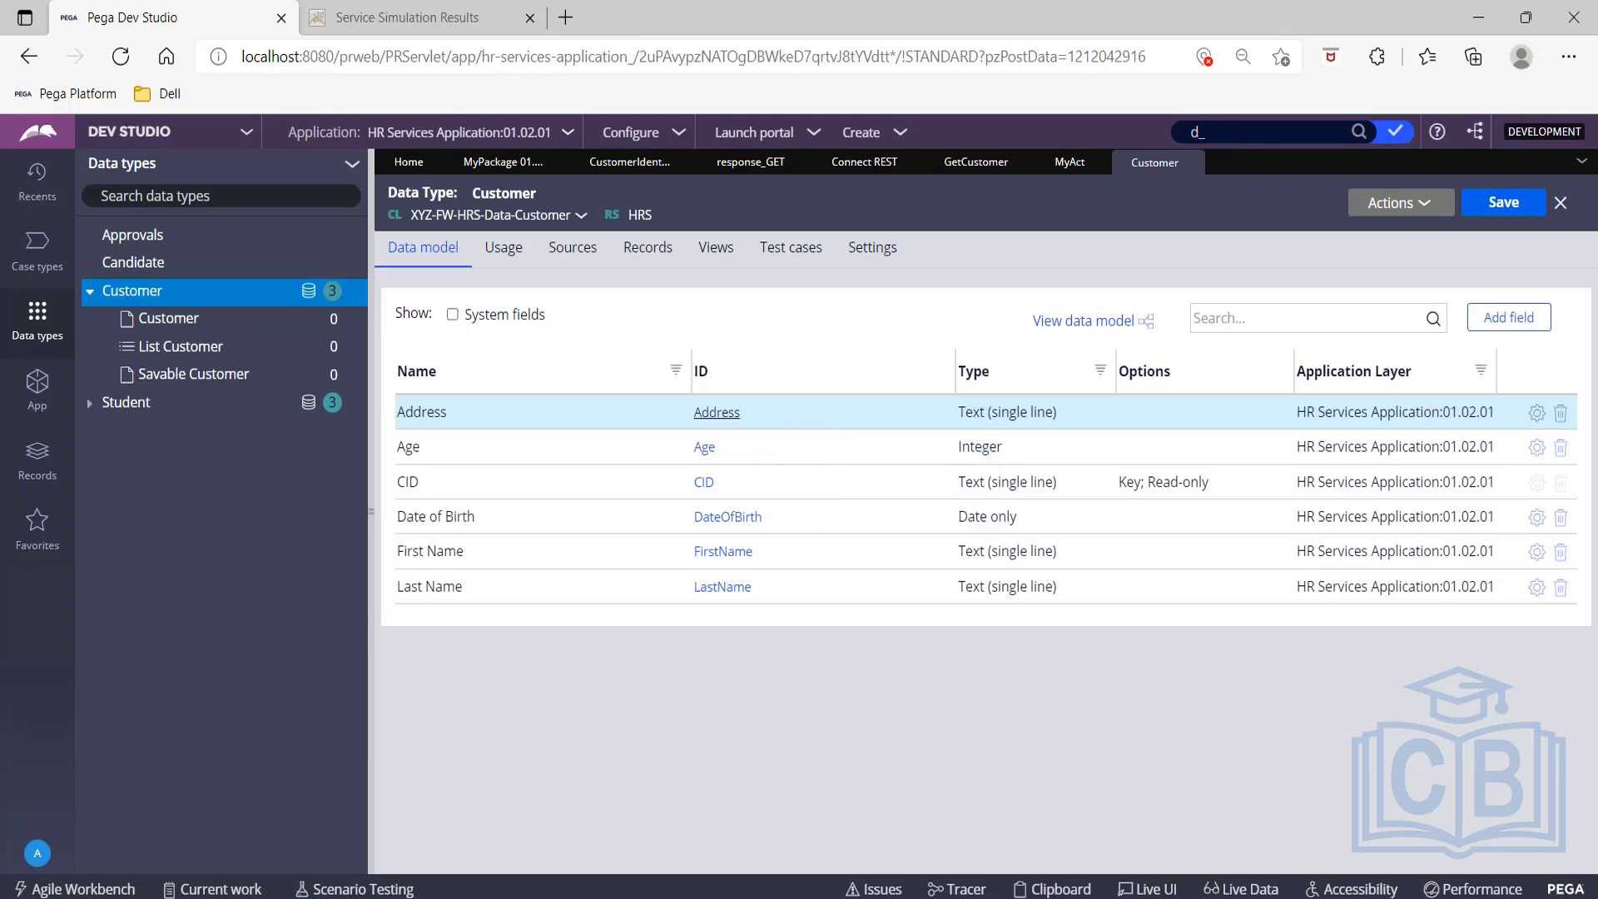
Search the rules for "d_customer" and open the D_Customer data page.
{"action": "left_click", "coordinate": [1249, 133]}
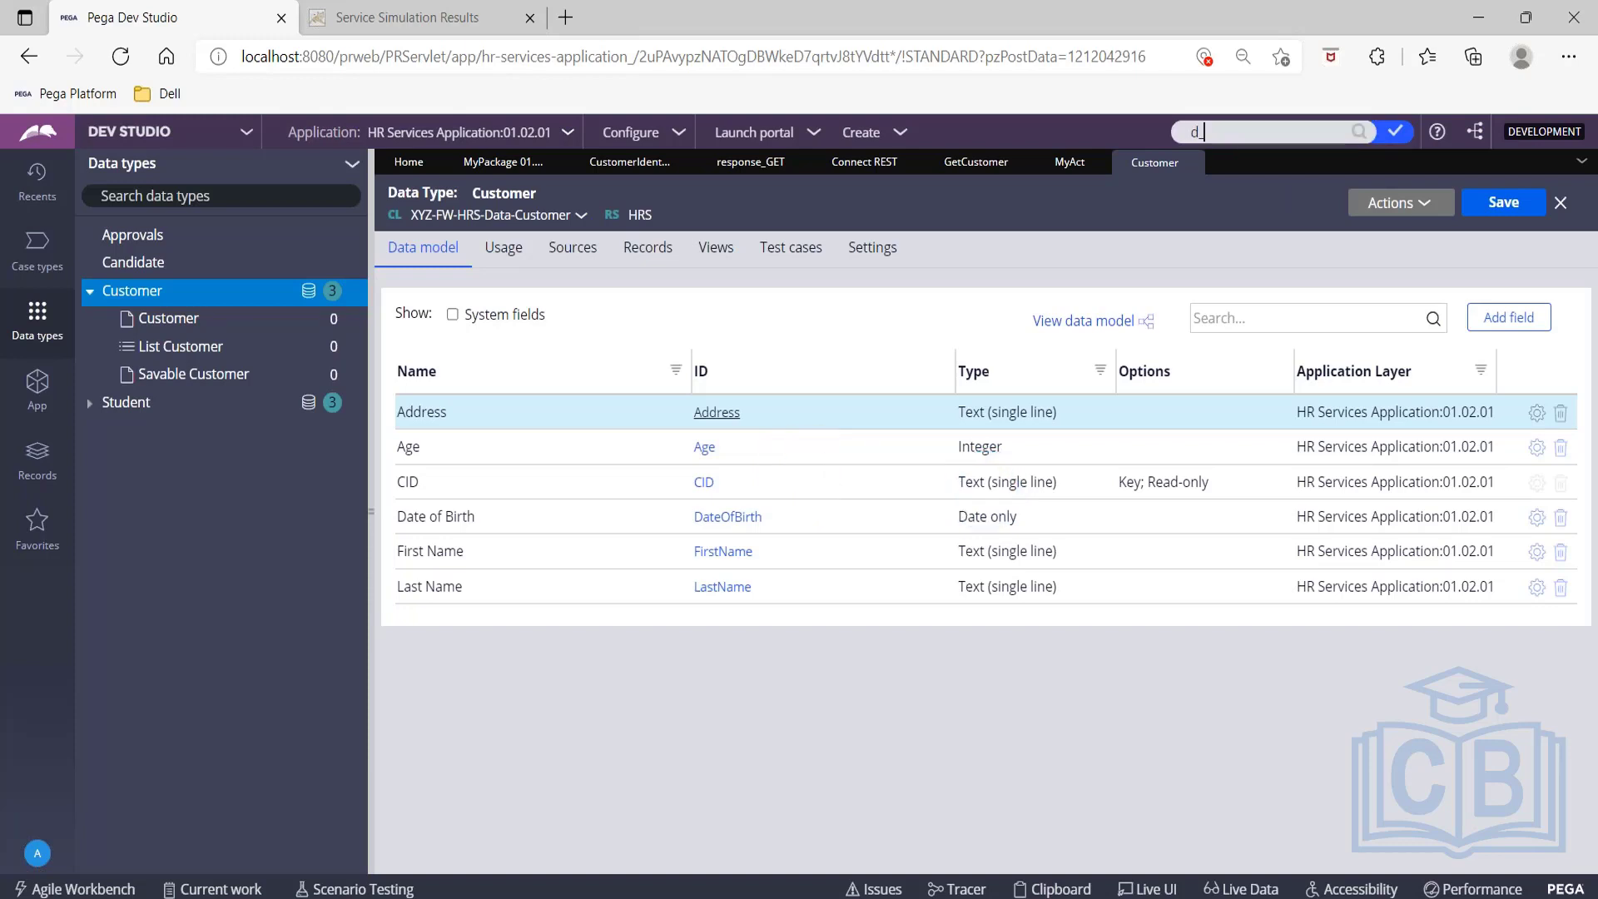
{"action": "type", "text": "customer"}
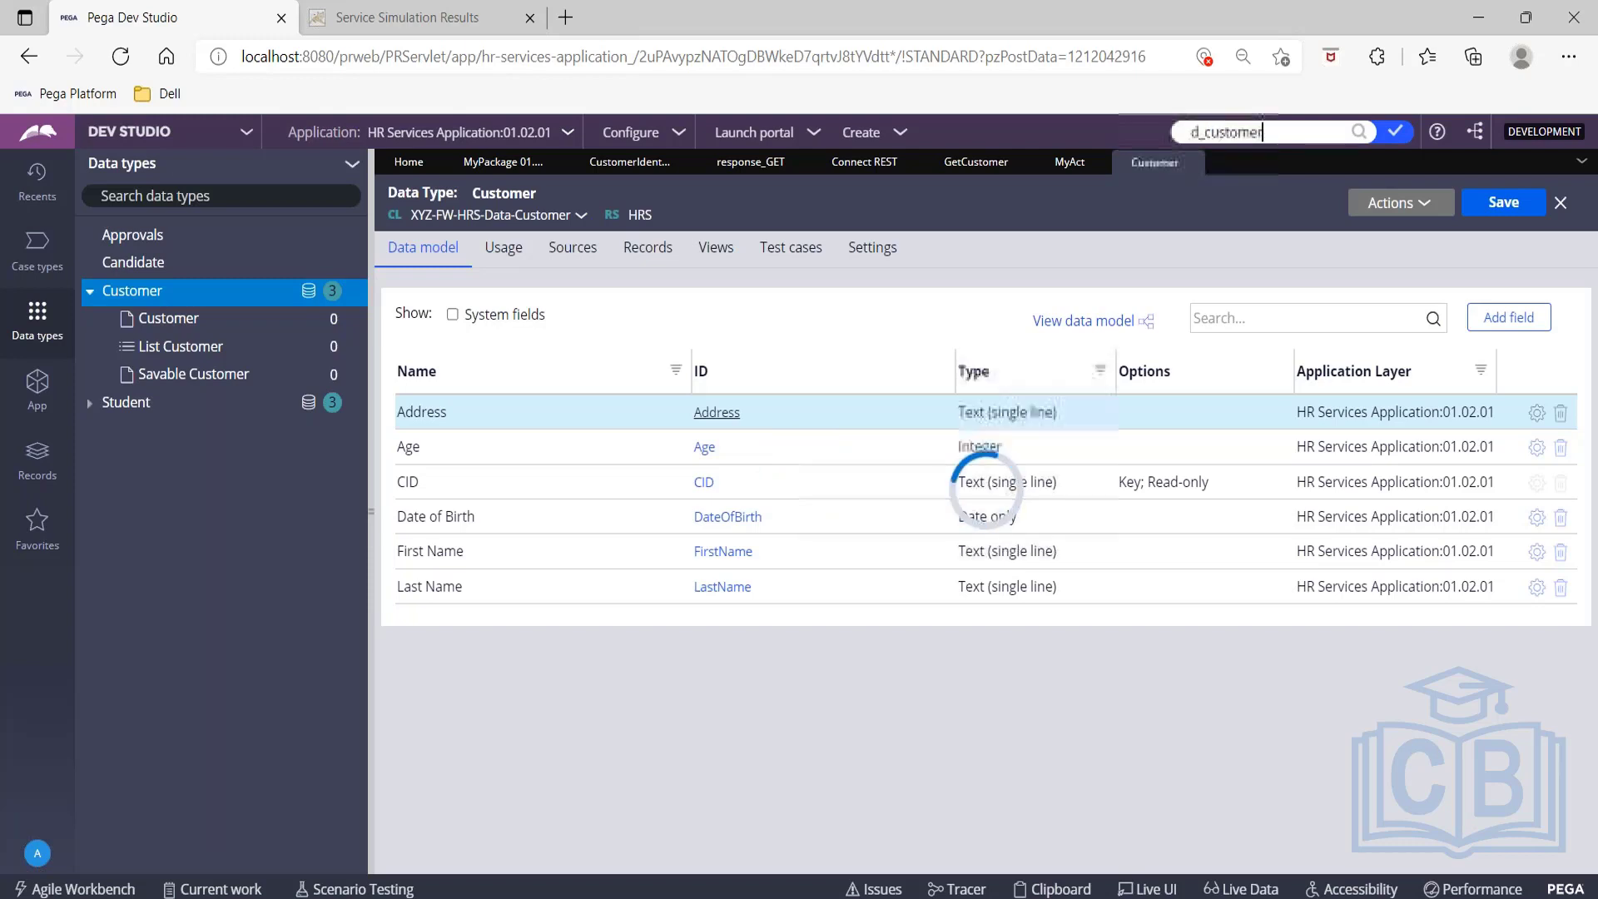
{"action": "left_click", "coordinate": [1359, 135]}
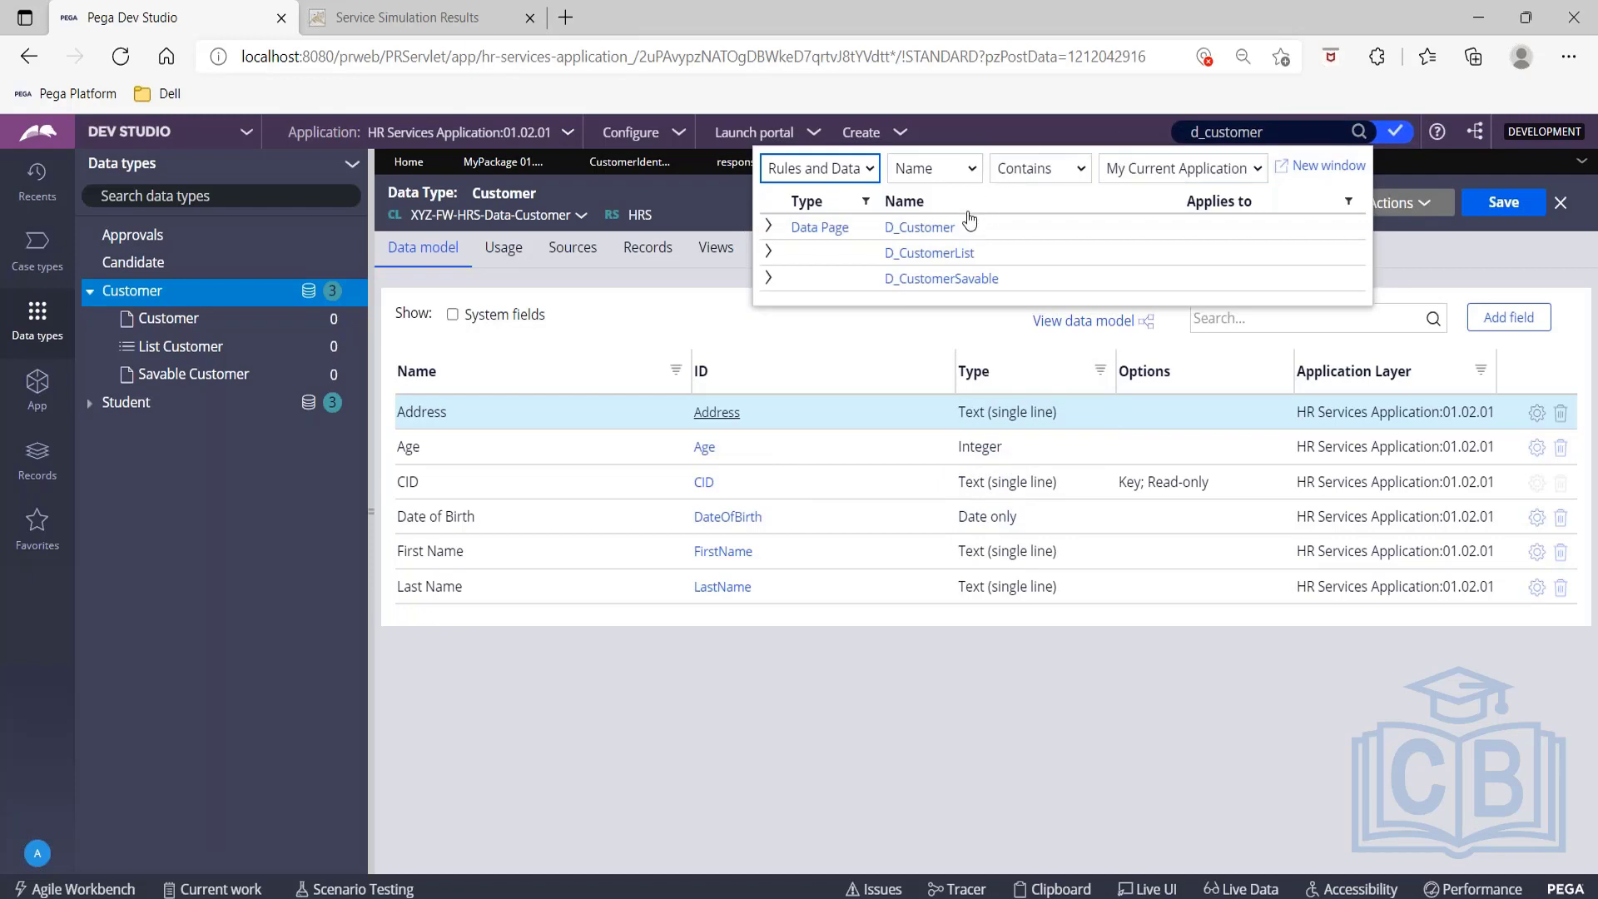
{"action": "left_click", "coordinate": [919, 227]}
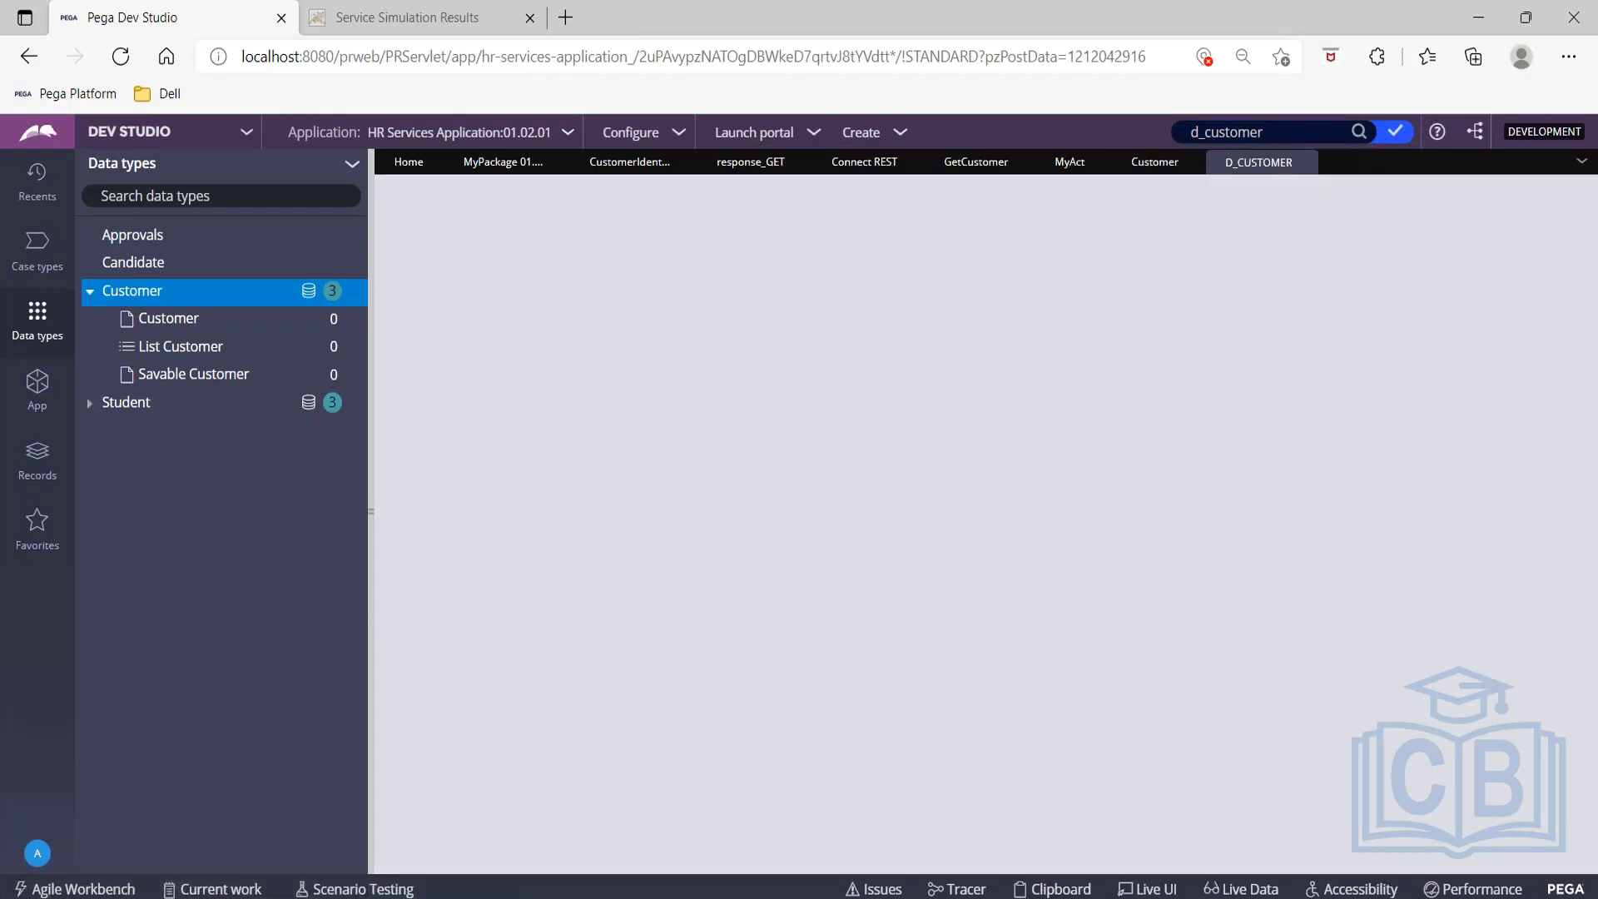
Set the D_Customer data page's data source to Connector with type REST.
{"action": "scroll", "coordinate": [727, 641], "scroll_direction": "down", "scroll_amount": 5}
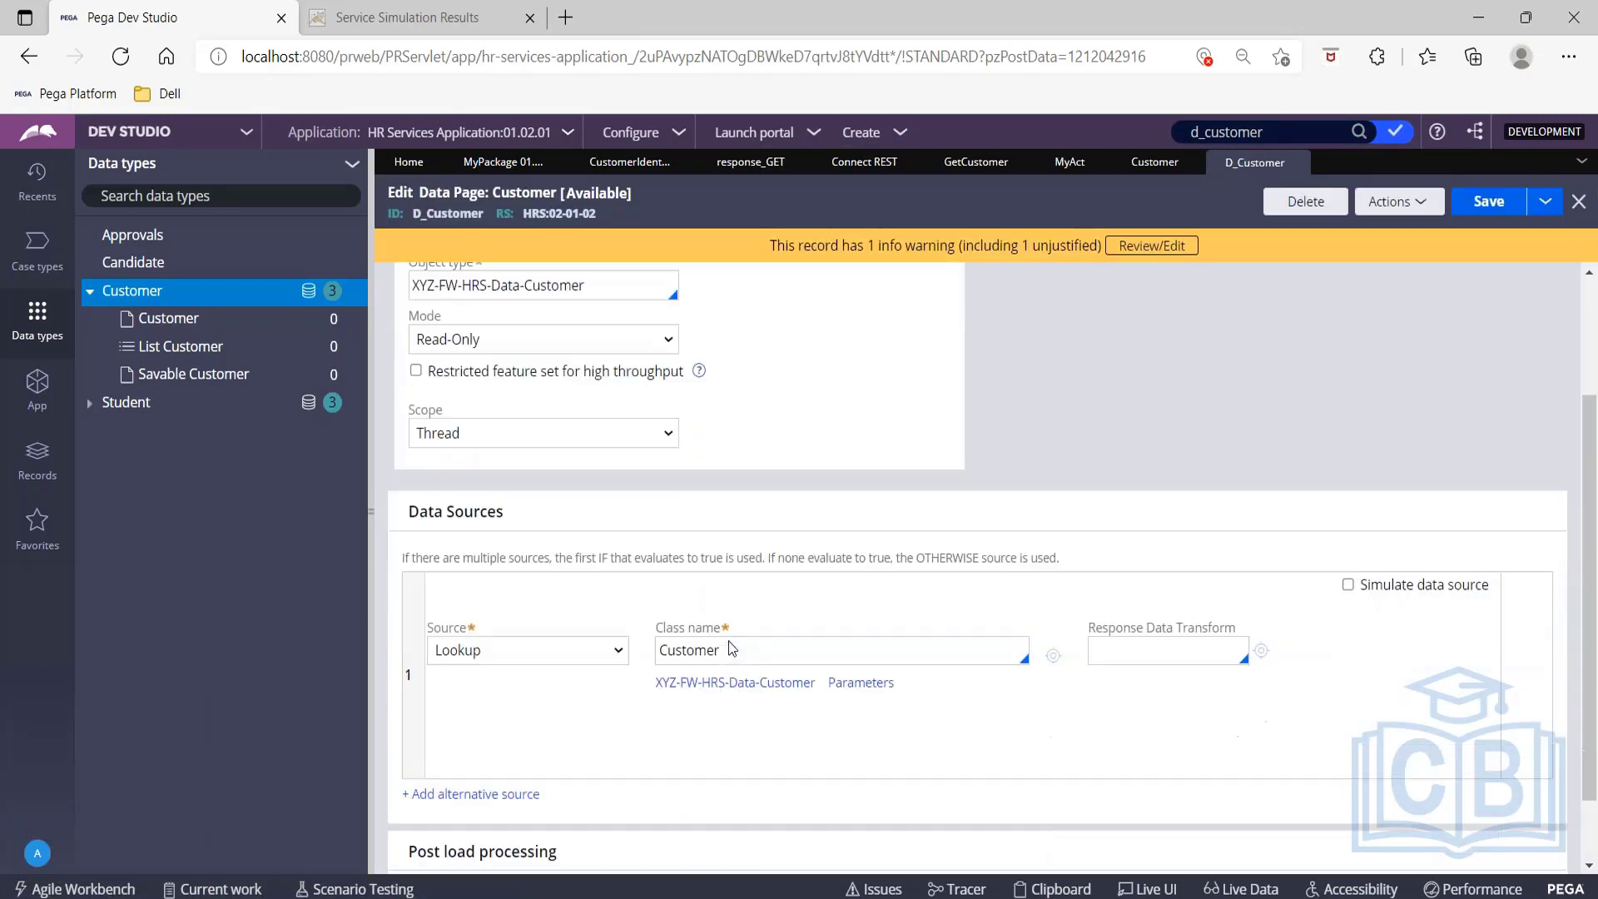
{"action": "left_click", "coordinate": [593, 592]}
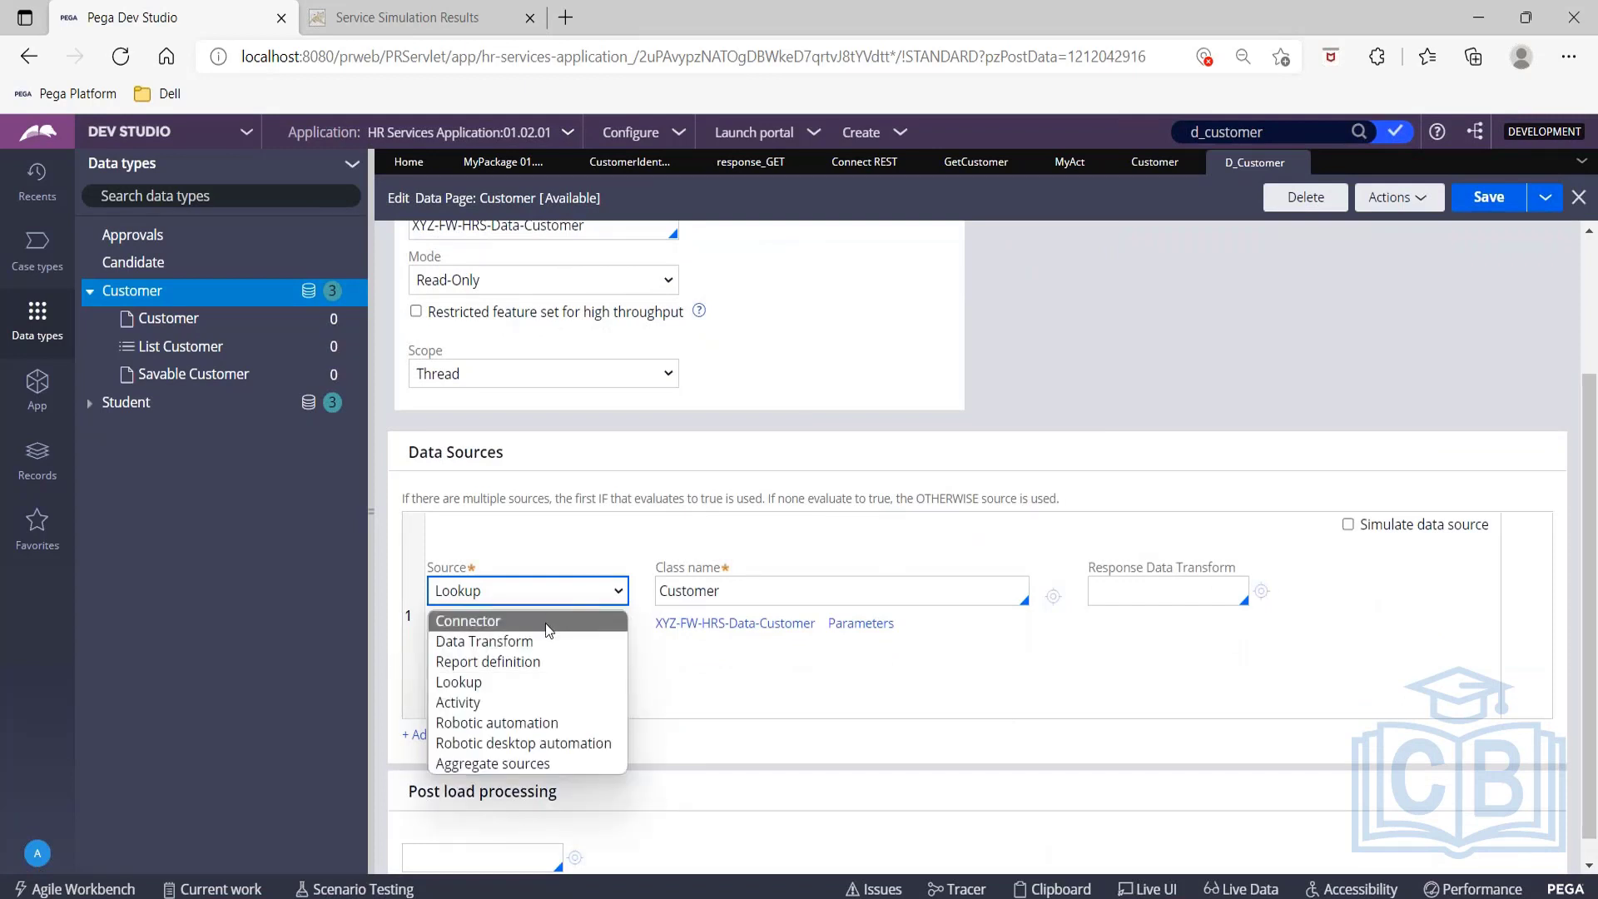
{"action": "left_click", "coordinate": [546, 620]}
{"action": "left_click", "coordinate": [690, 590]}
{"action": "left_click", "coordinate": [785, 590]}
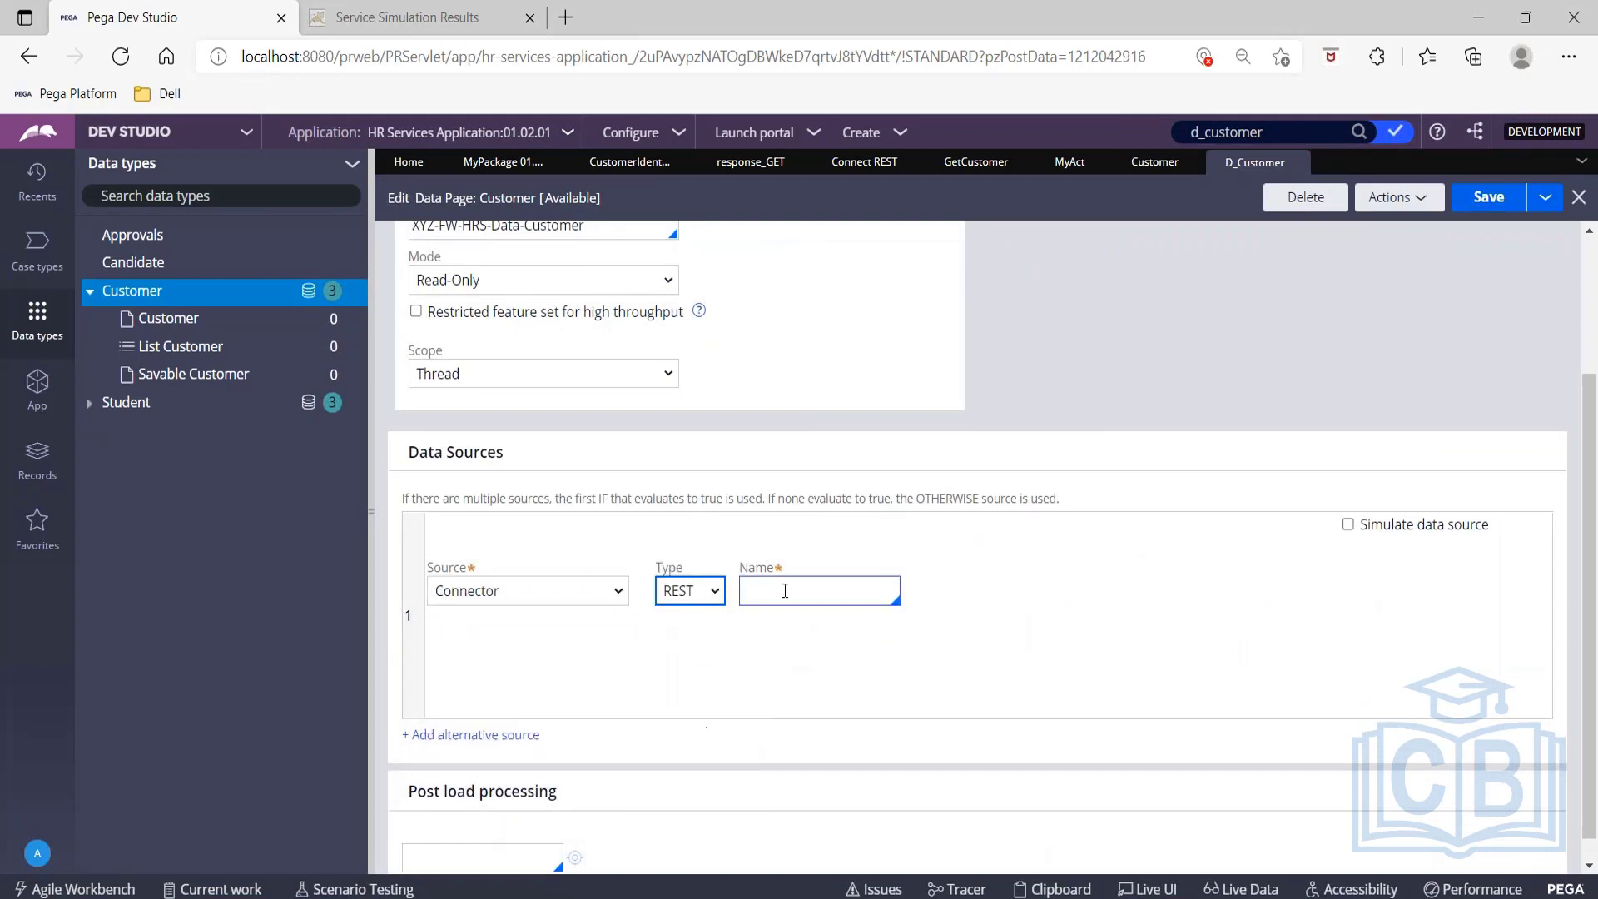
Select the GetCustomer connector of class XYZ-FW-HRS-Int-GetCust-GetCustomerAPI as the D_Customer data page's REST source.
{"action": "type", "text": "Virat"}
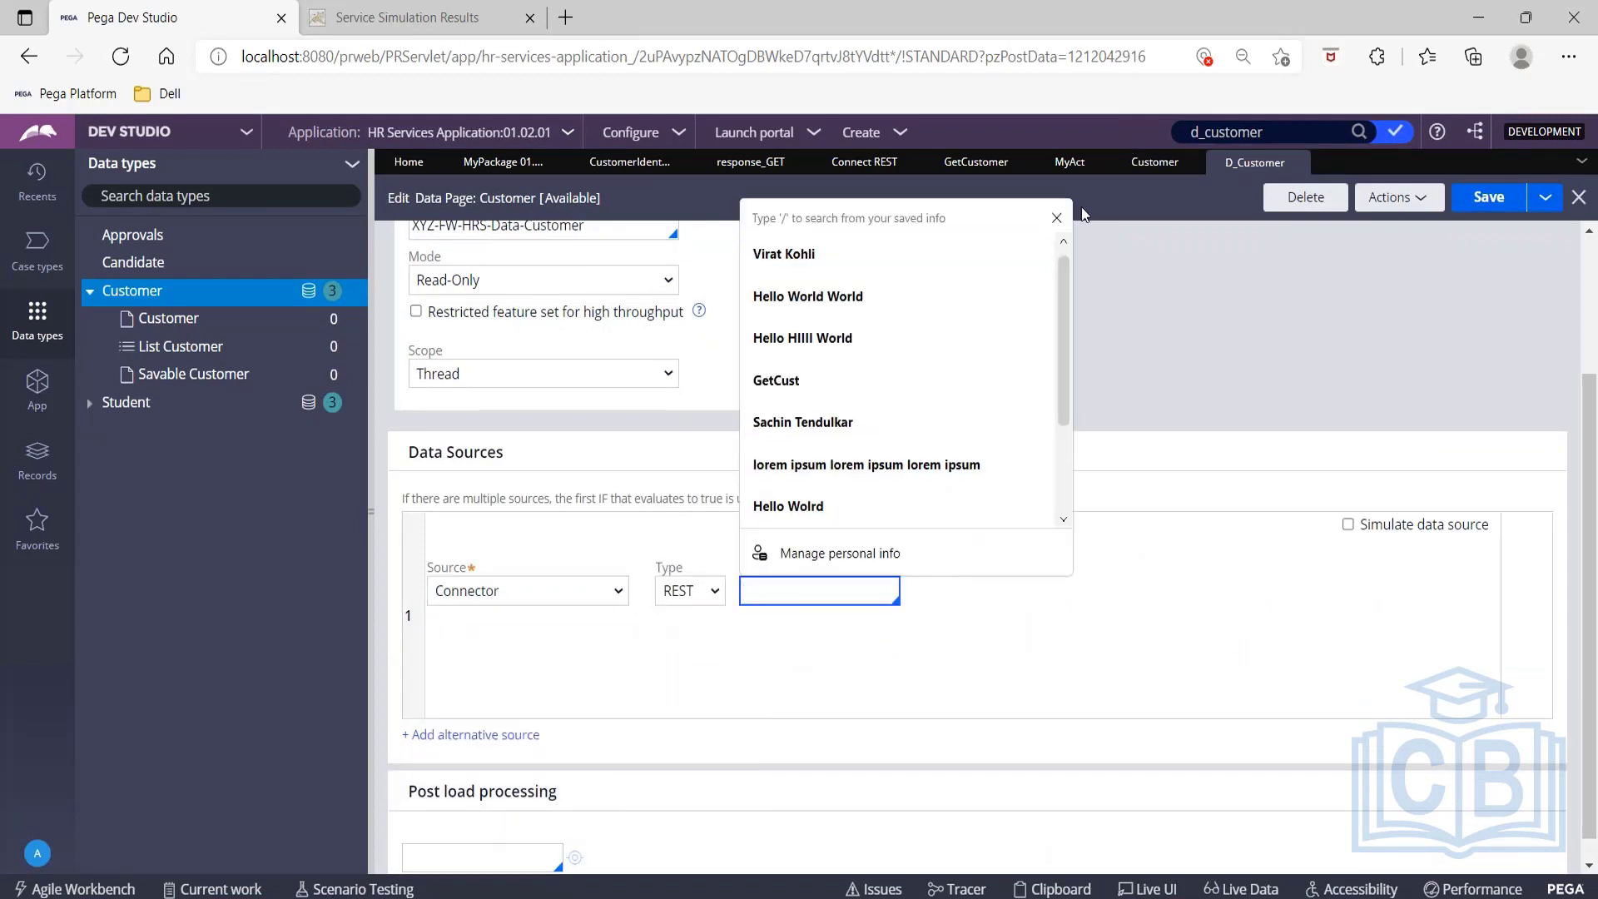
{"action": "left_click", "coordinate": [1057, 217]}
{"action": "key", "text": "Down"}
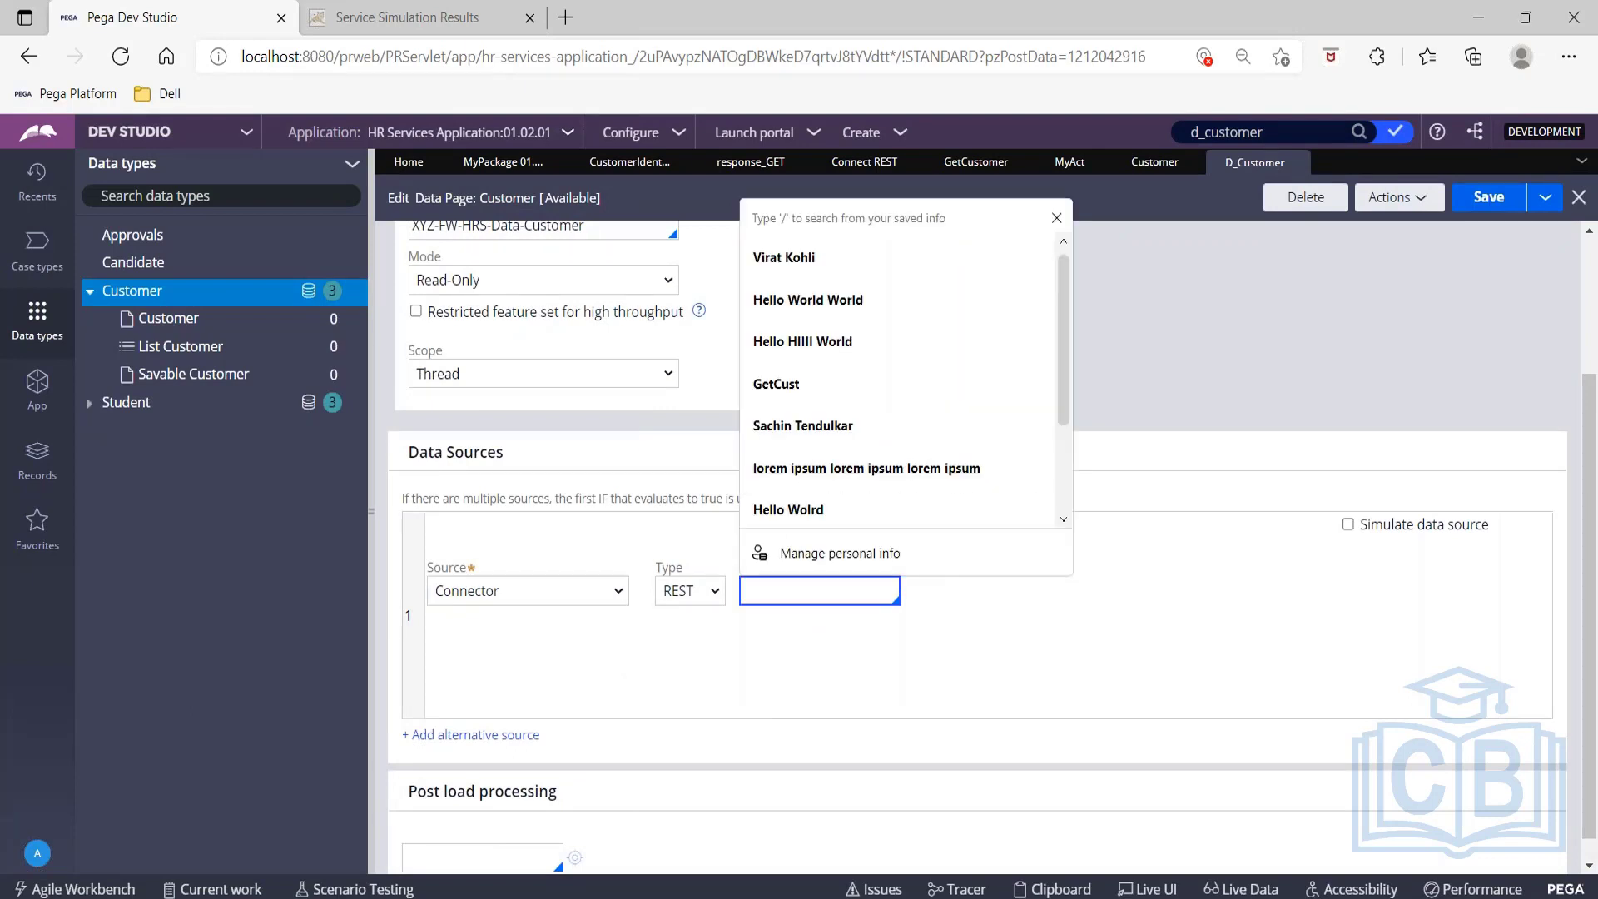
{"action": "type", "text": "g"}
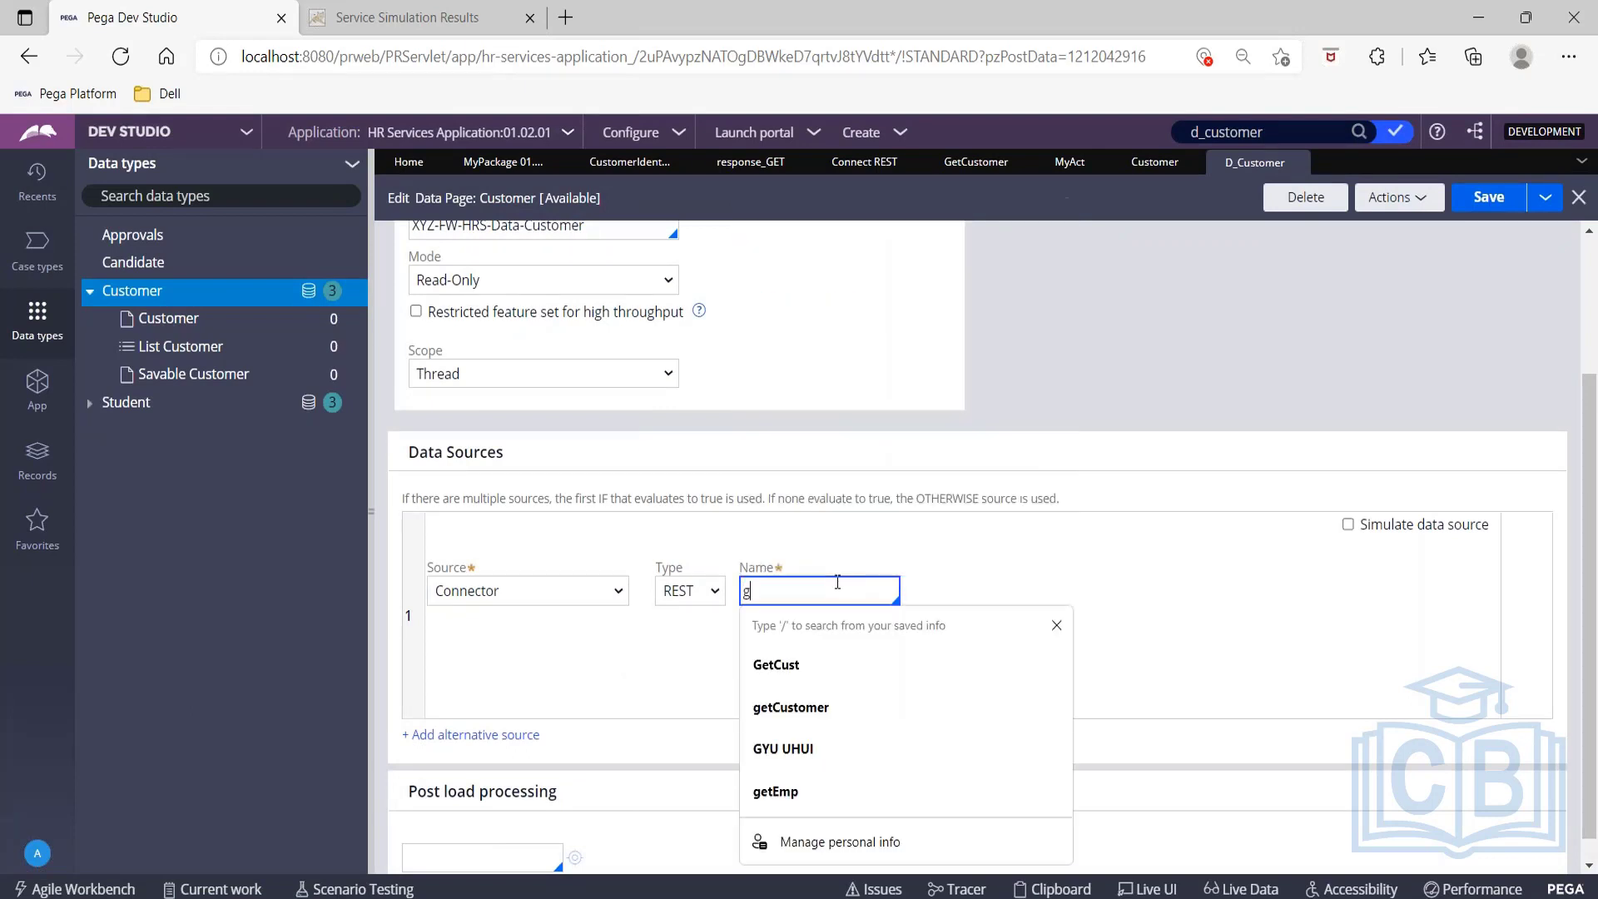
{"action": "type", "text": "et"}
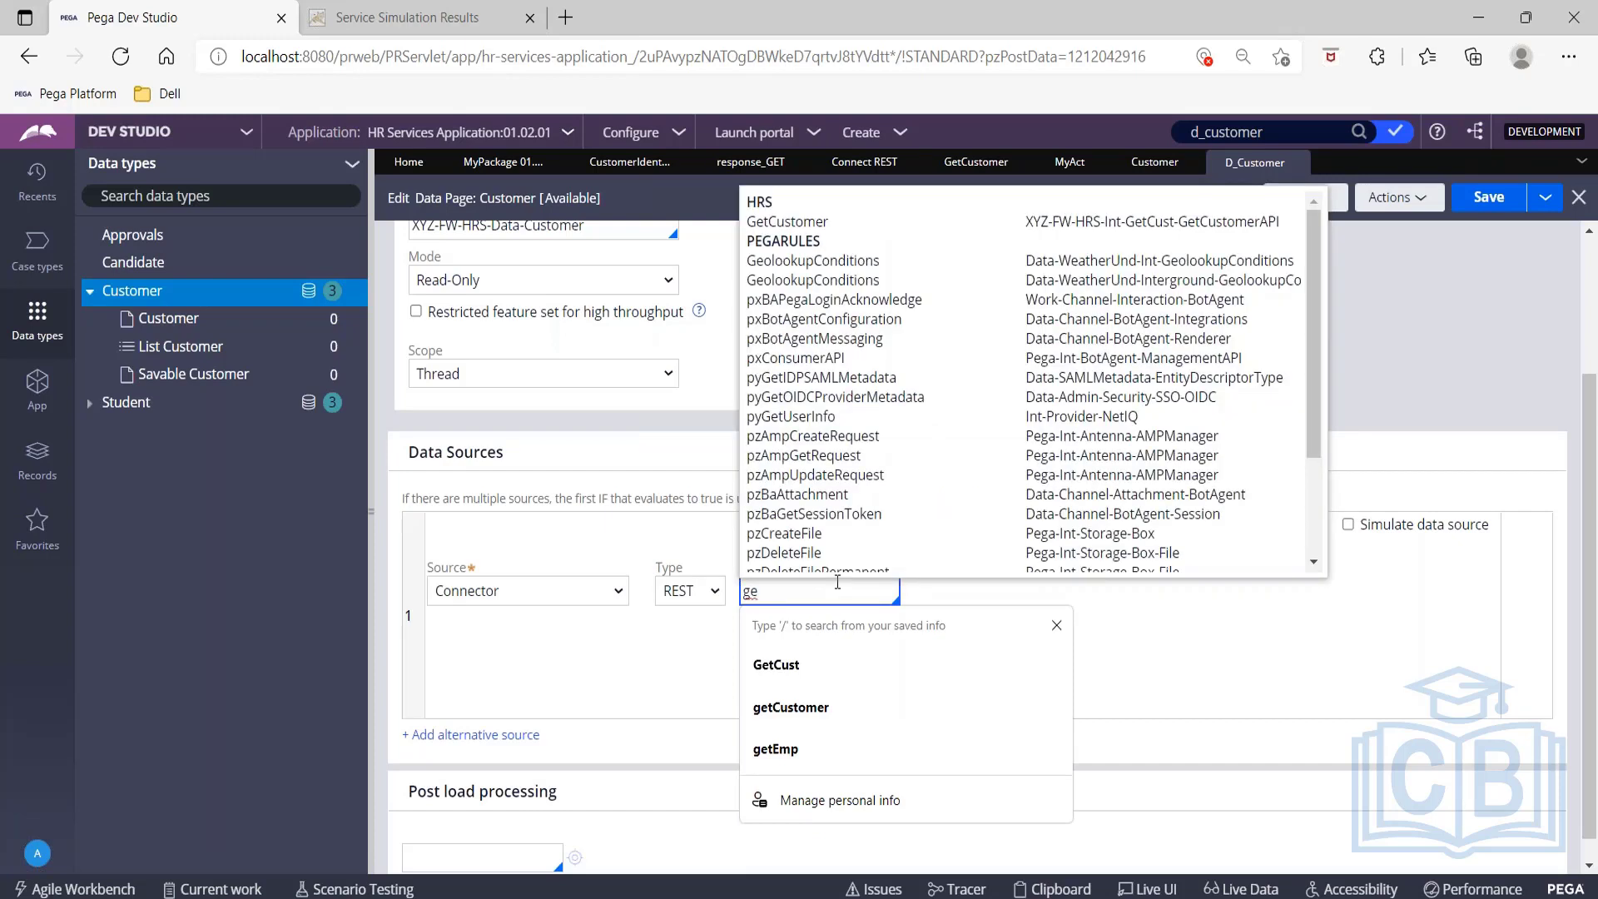
{"action": "key", "text": "Down"}
{"action": "key", "text": "Down"}
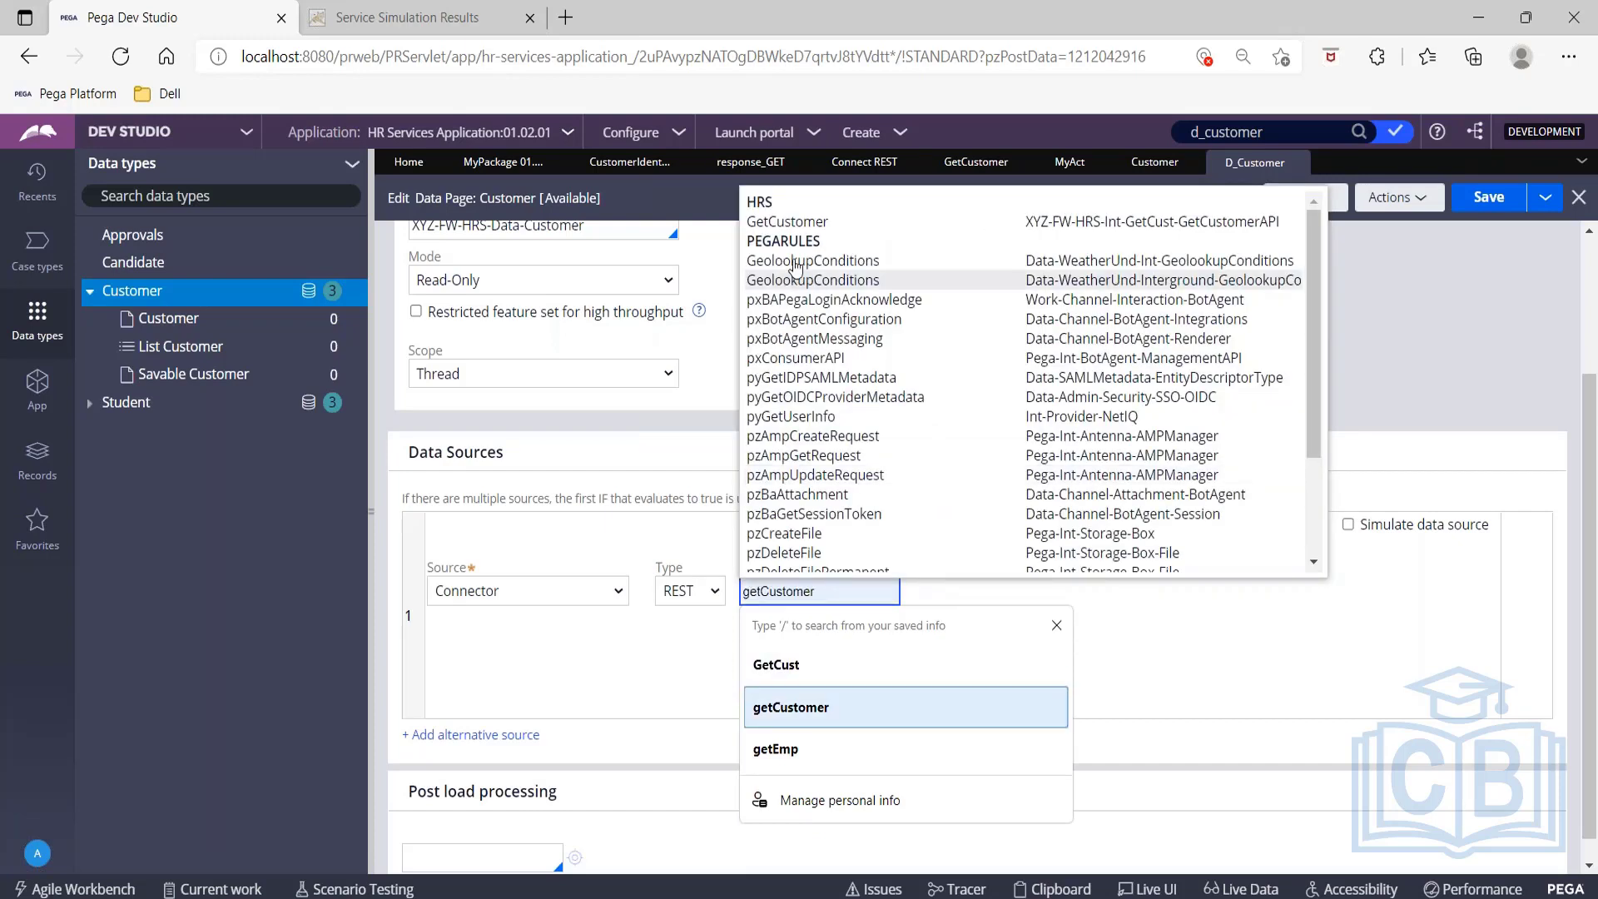
{"action": "left_click", "coordinate": [862, 229]}
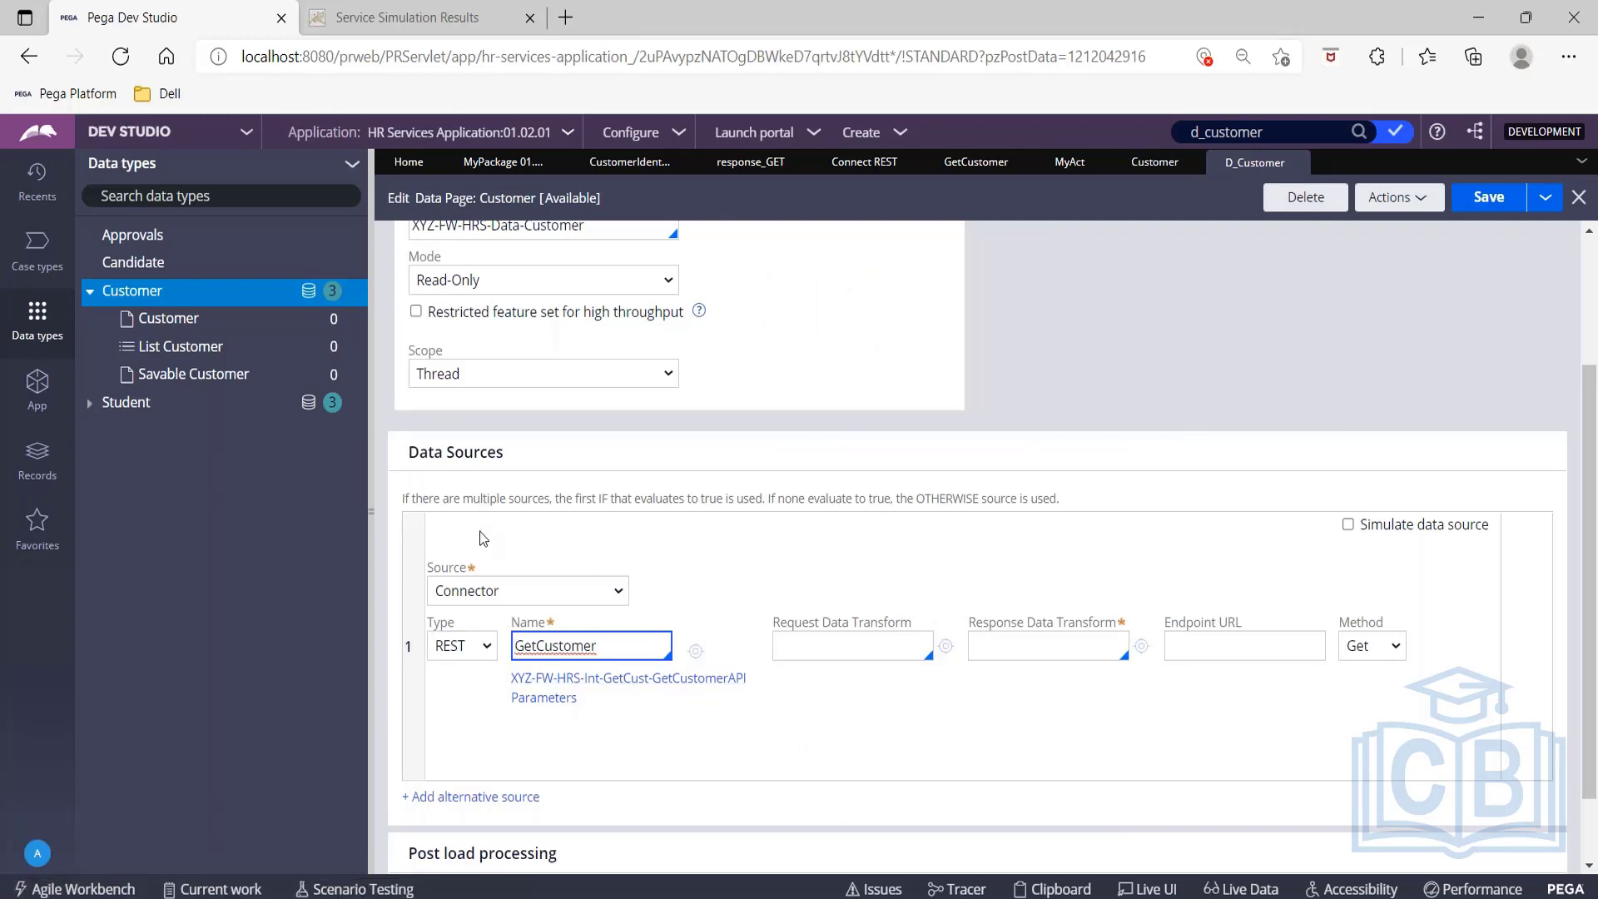
{"action": "left_click_drag", "start_coordinate": [479, 537], "coordinate": [864, 734]}
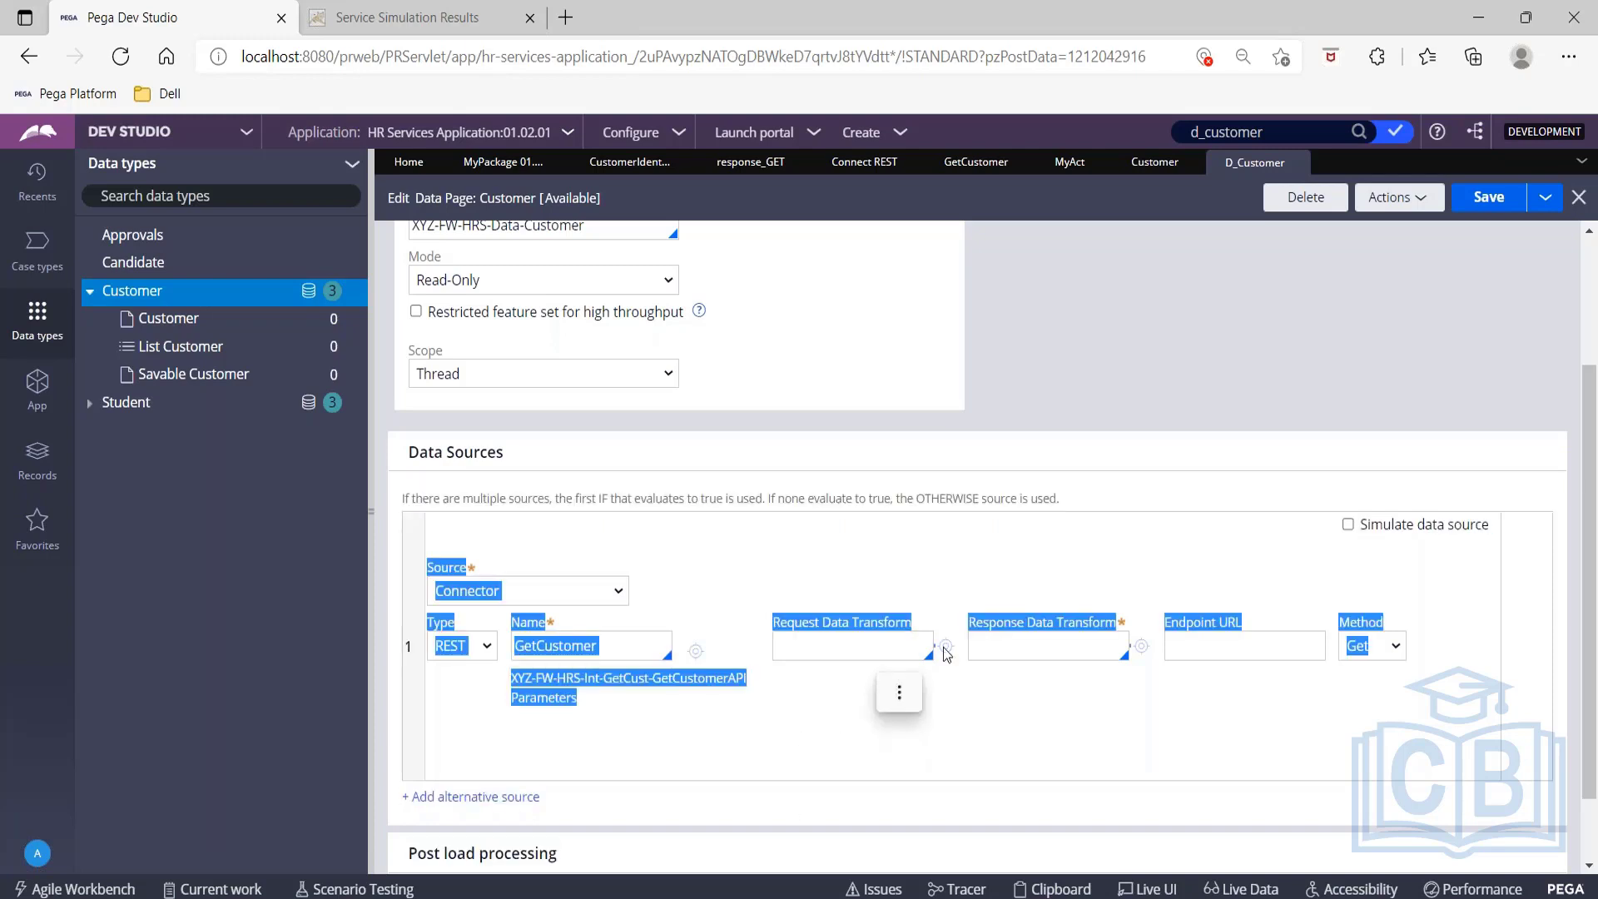
{"action": "left_click", "coordinate": [1003, 530]}
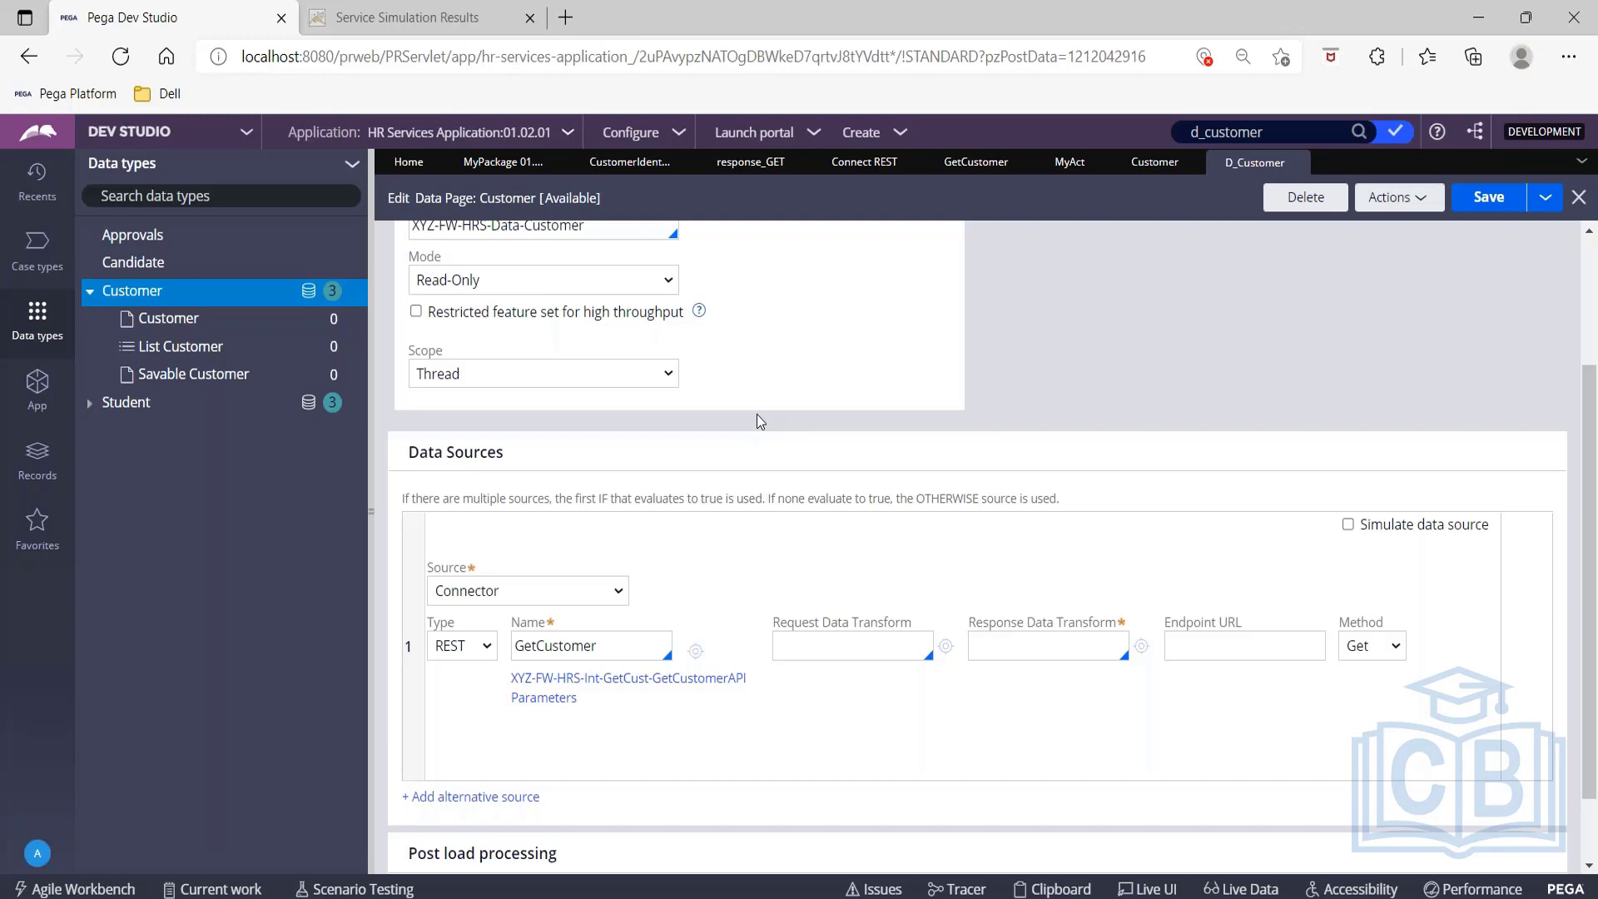
Collapse the explorer beside the D_Customer data page and enable Simulate data source for its connector source.
{"action": "left_click", "coordinate": [616, 24]}
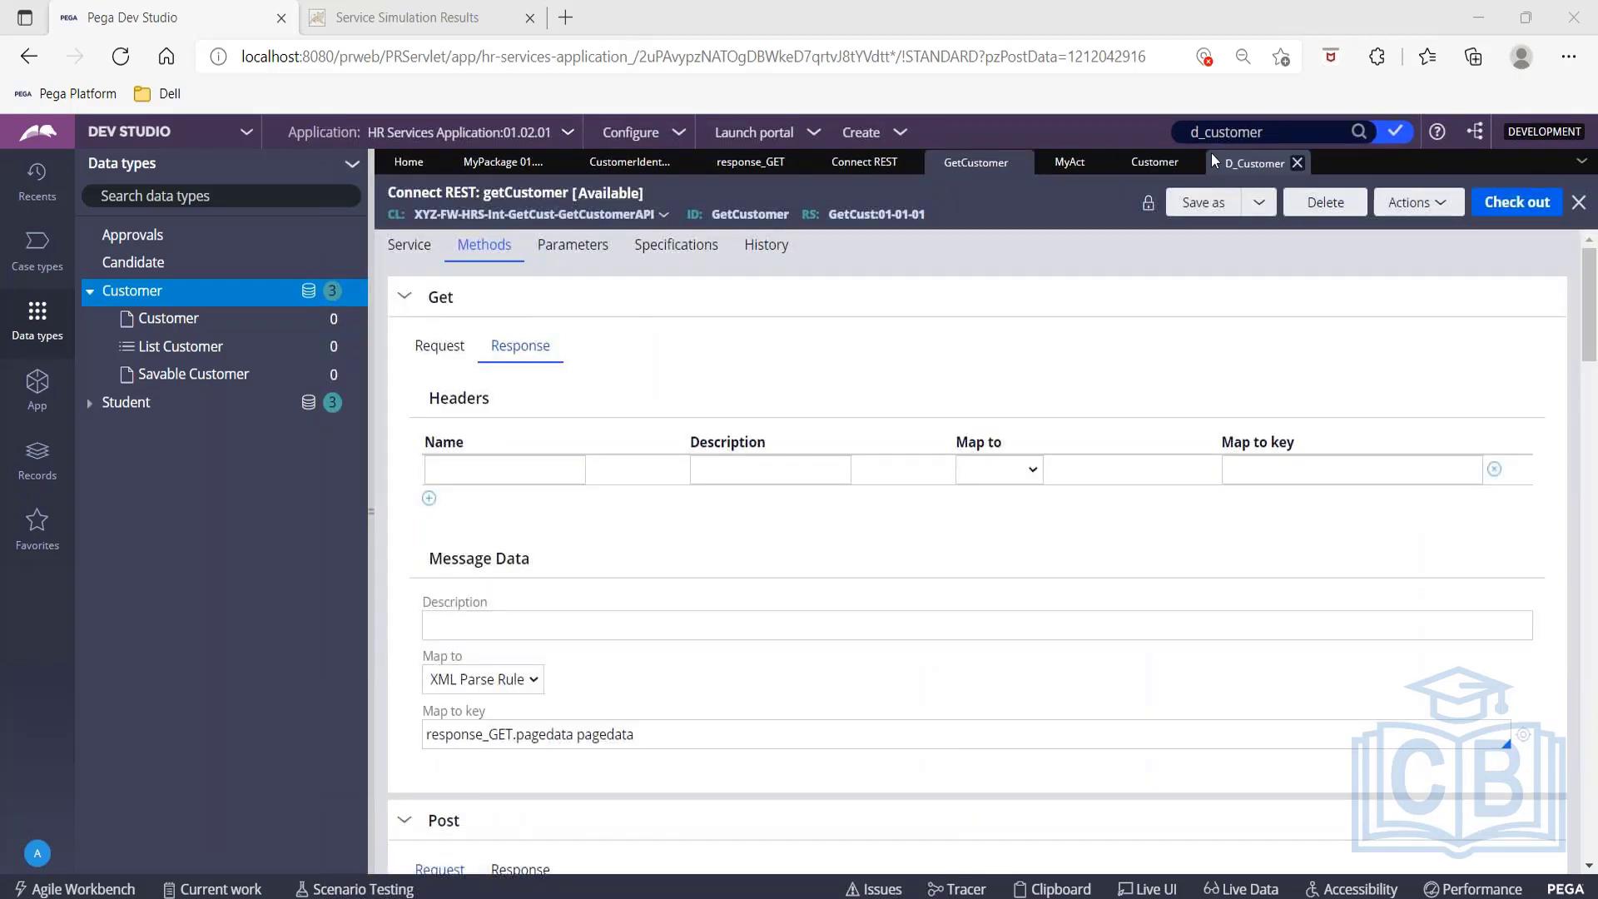
{"action": "left_click", "coordinate": [1225, 163]}
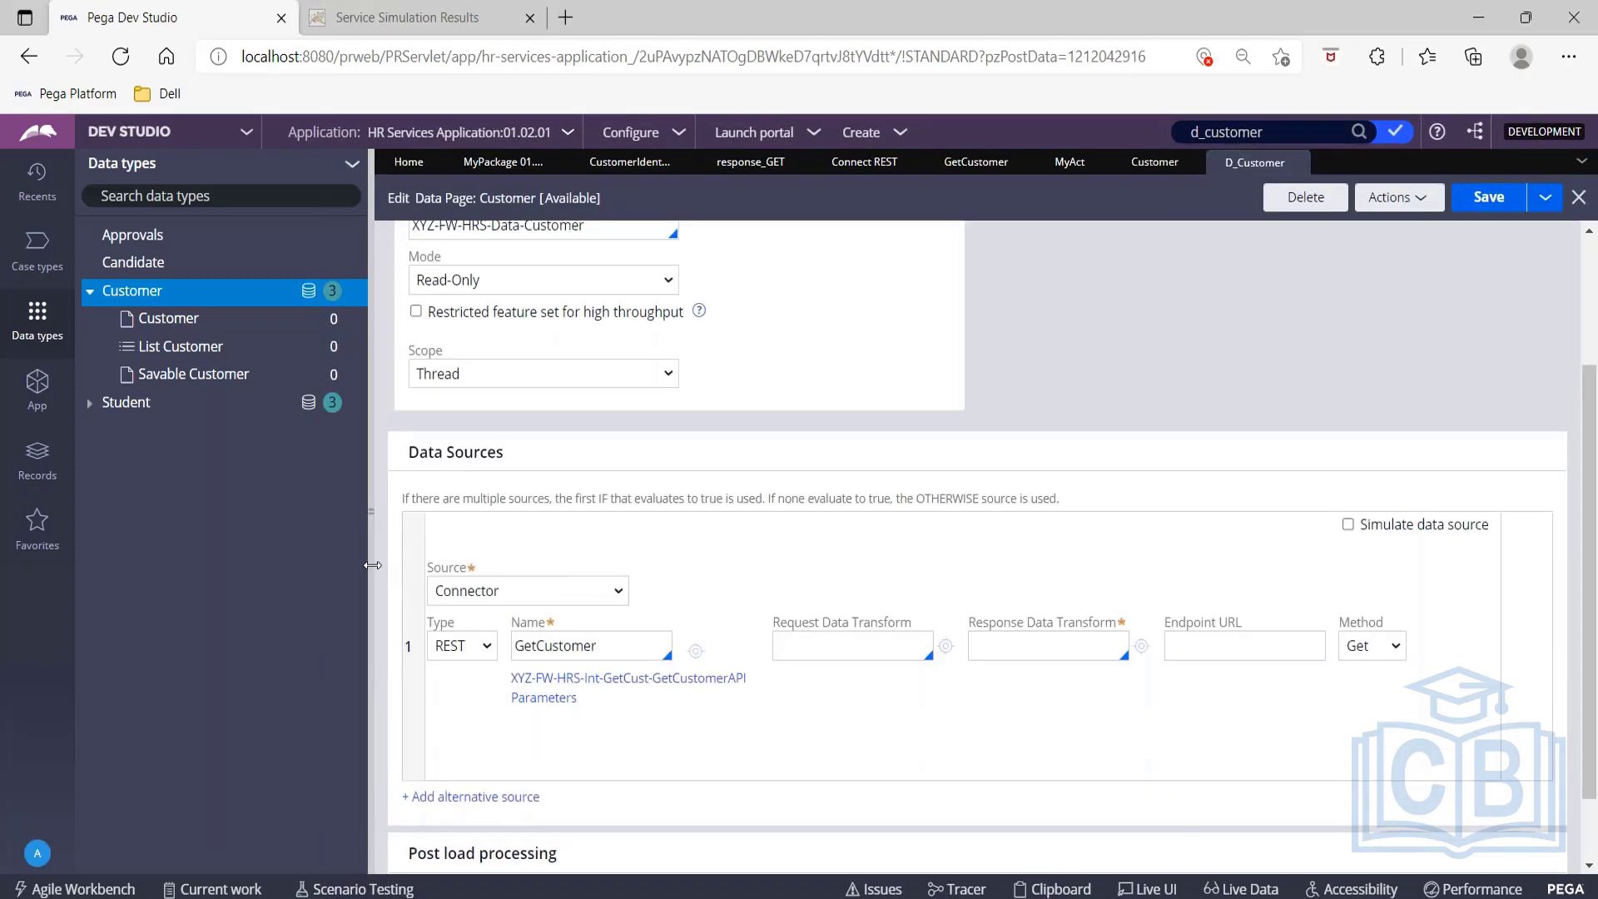
{"action": "left_click_drag", "start_coordinate": [372, 566], "coordinate": [4, 566]}
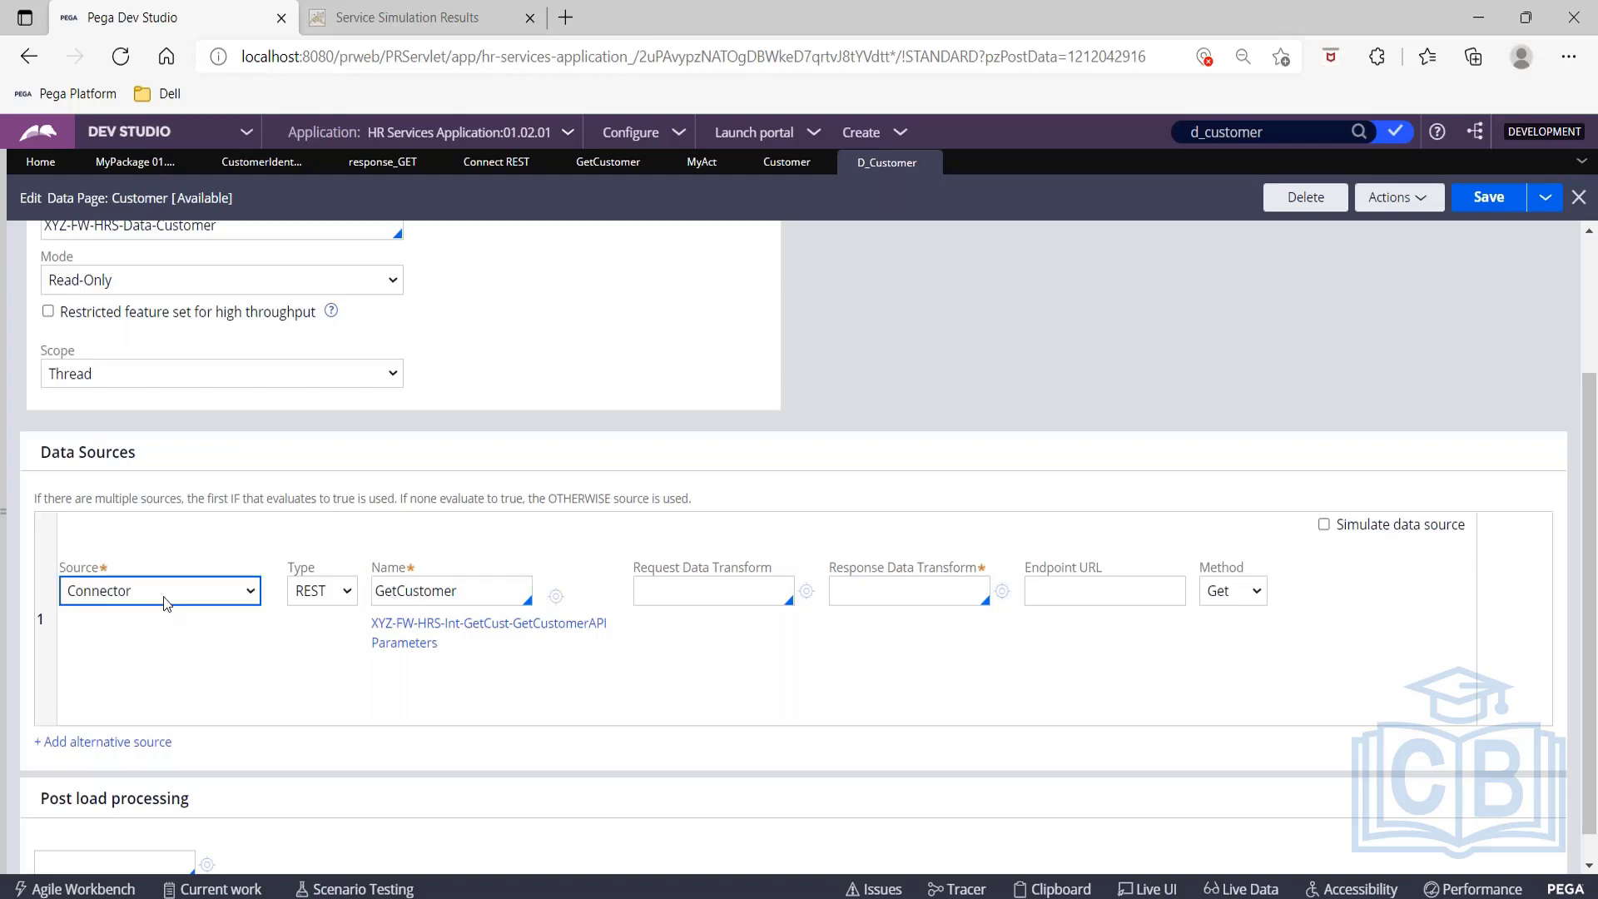
{"action": "left_click", "coordinate": [1325, 526]}
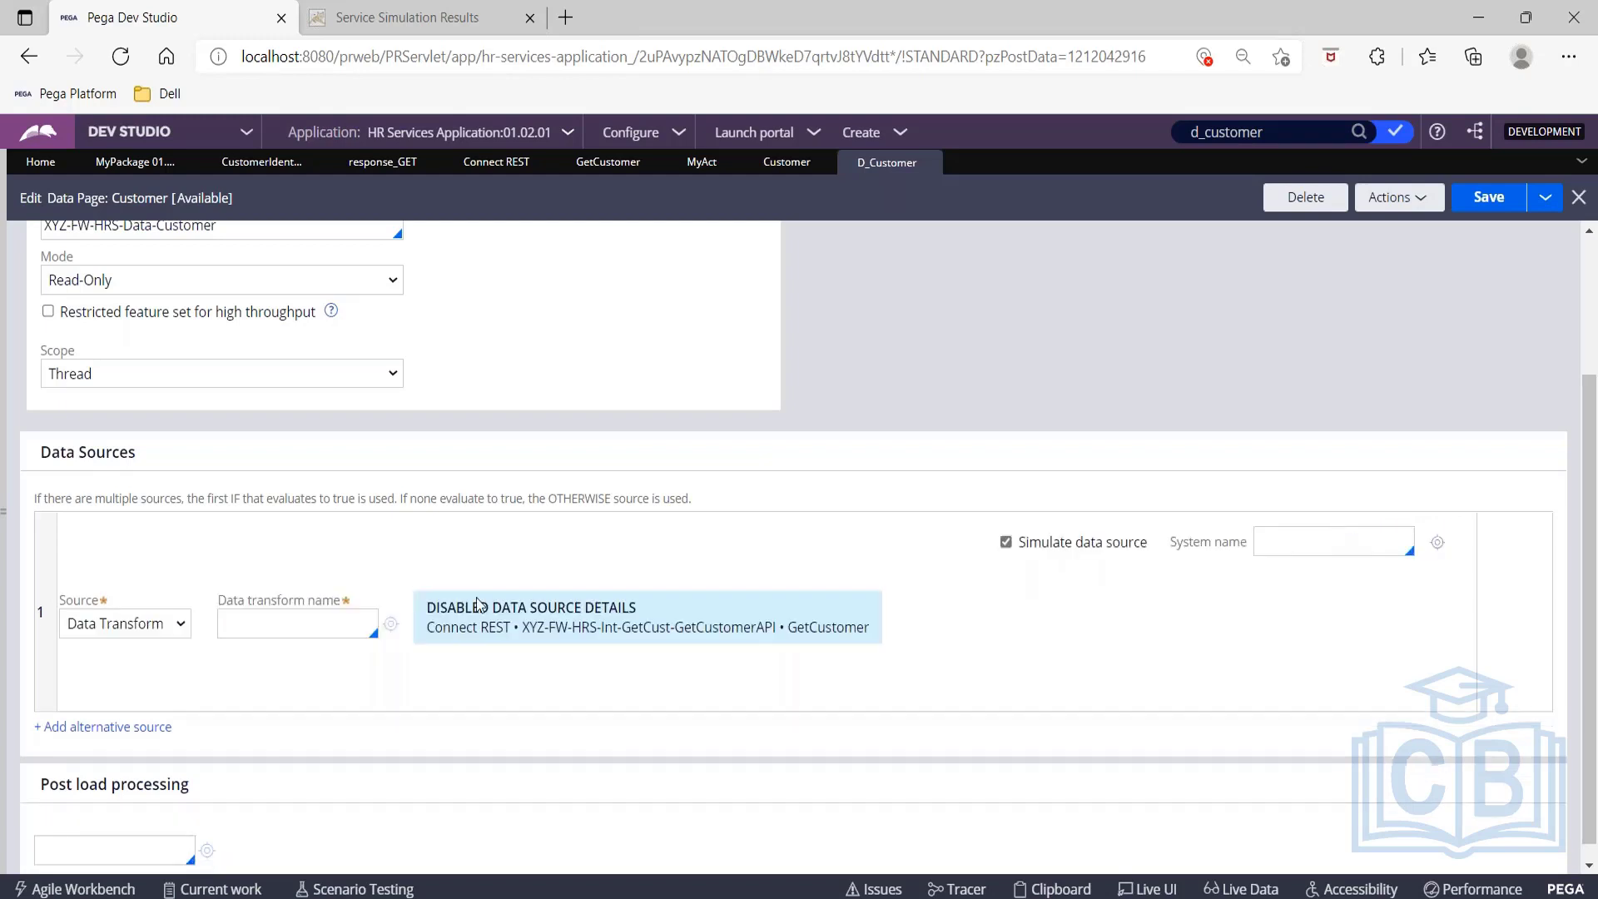
{"action": "left_click", "coordinate": [136, 633]}
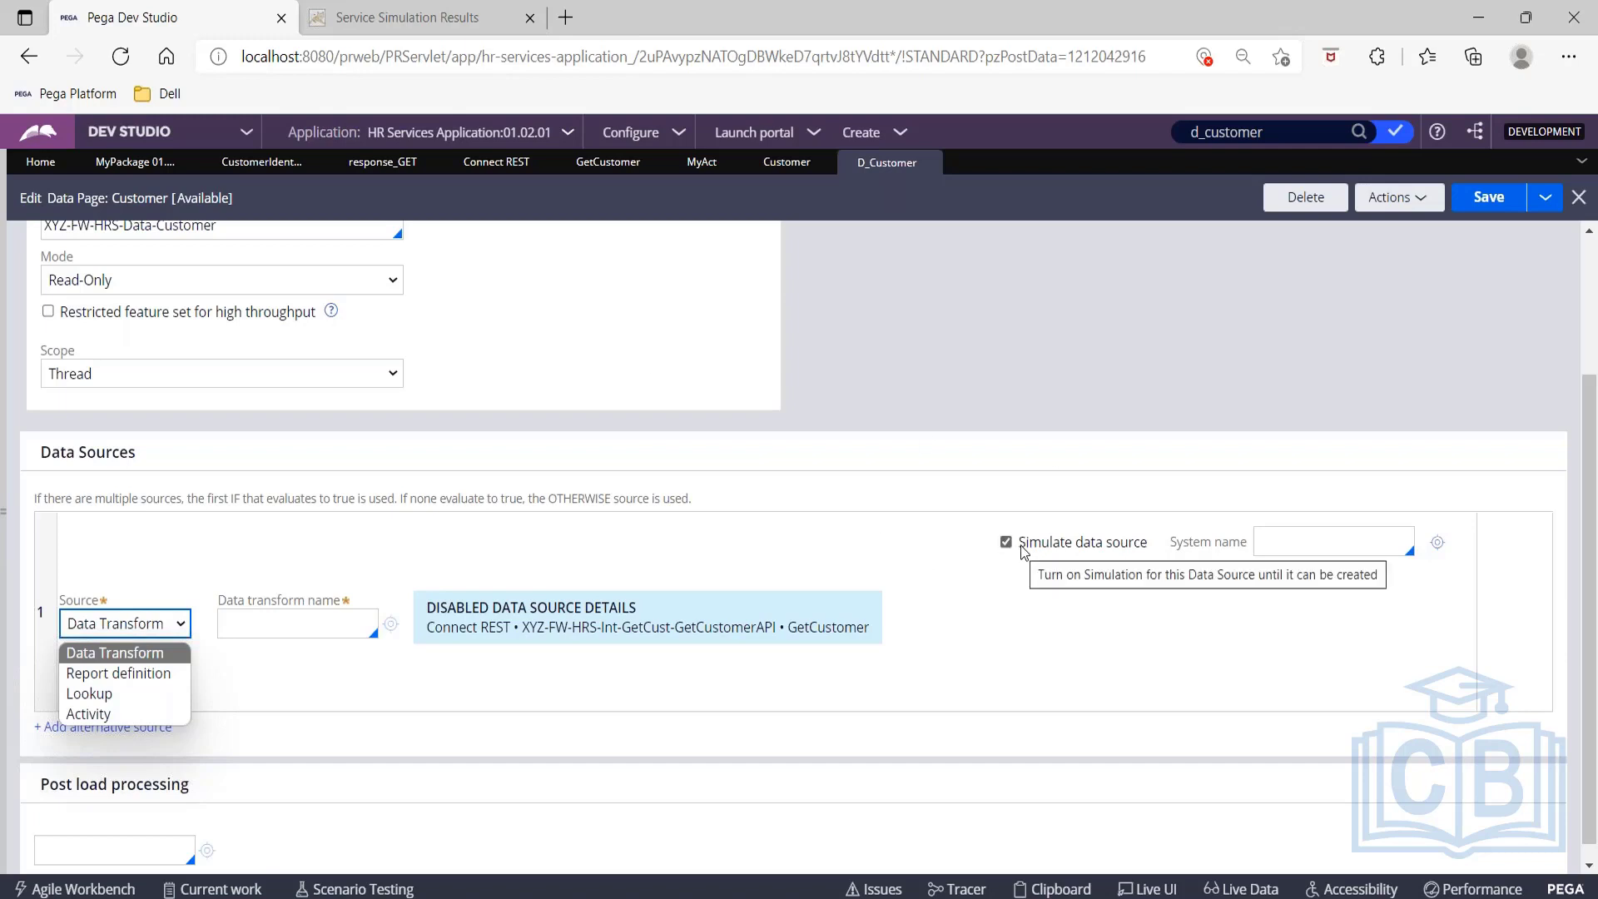
{"action": "left_click", "coordinate": [153, 575]}
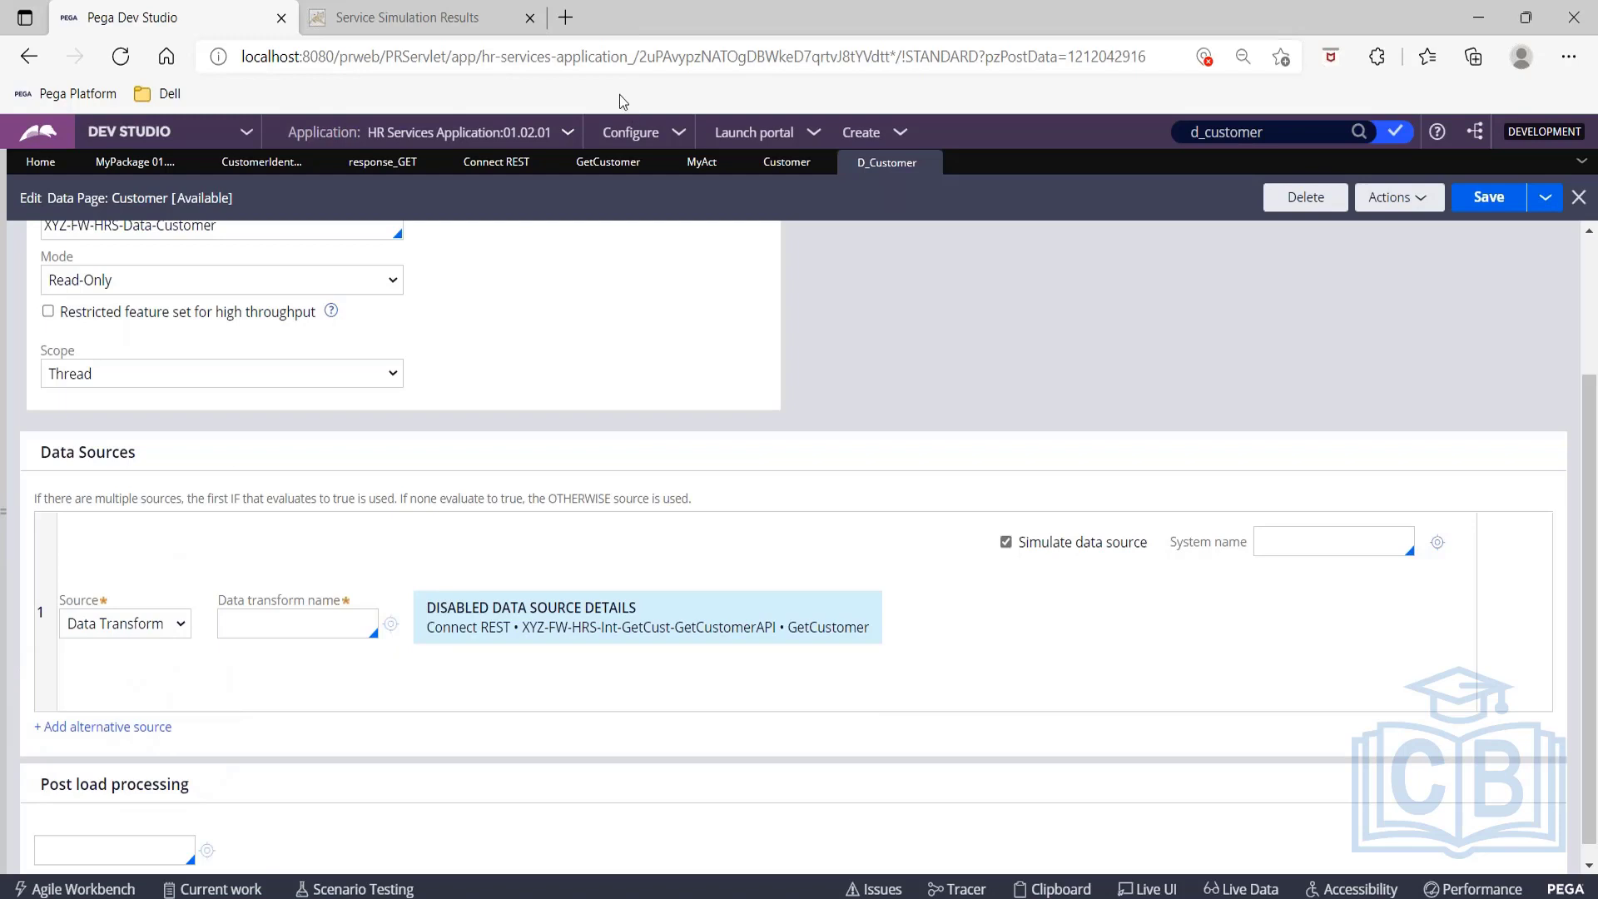
Select Pega as the simulated data source's system name and open its integration system rule.
{"action": "left_click", "coordinate": [610, 13]}
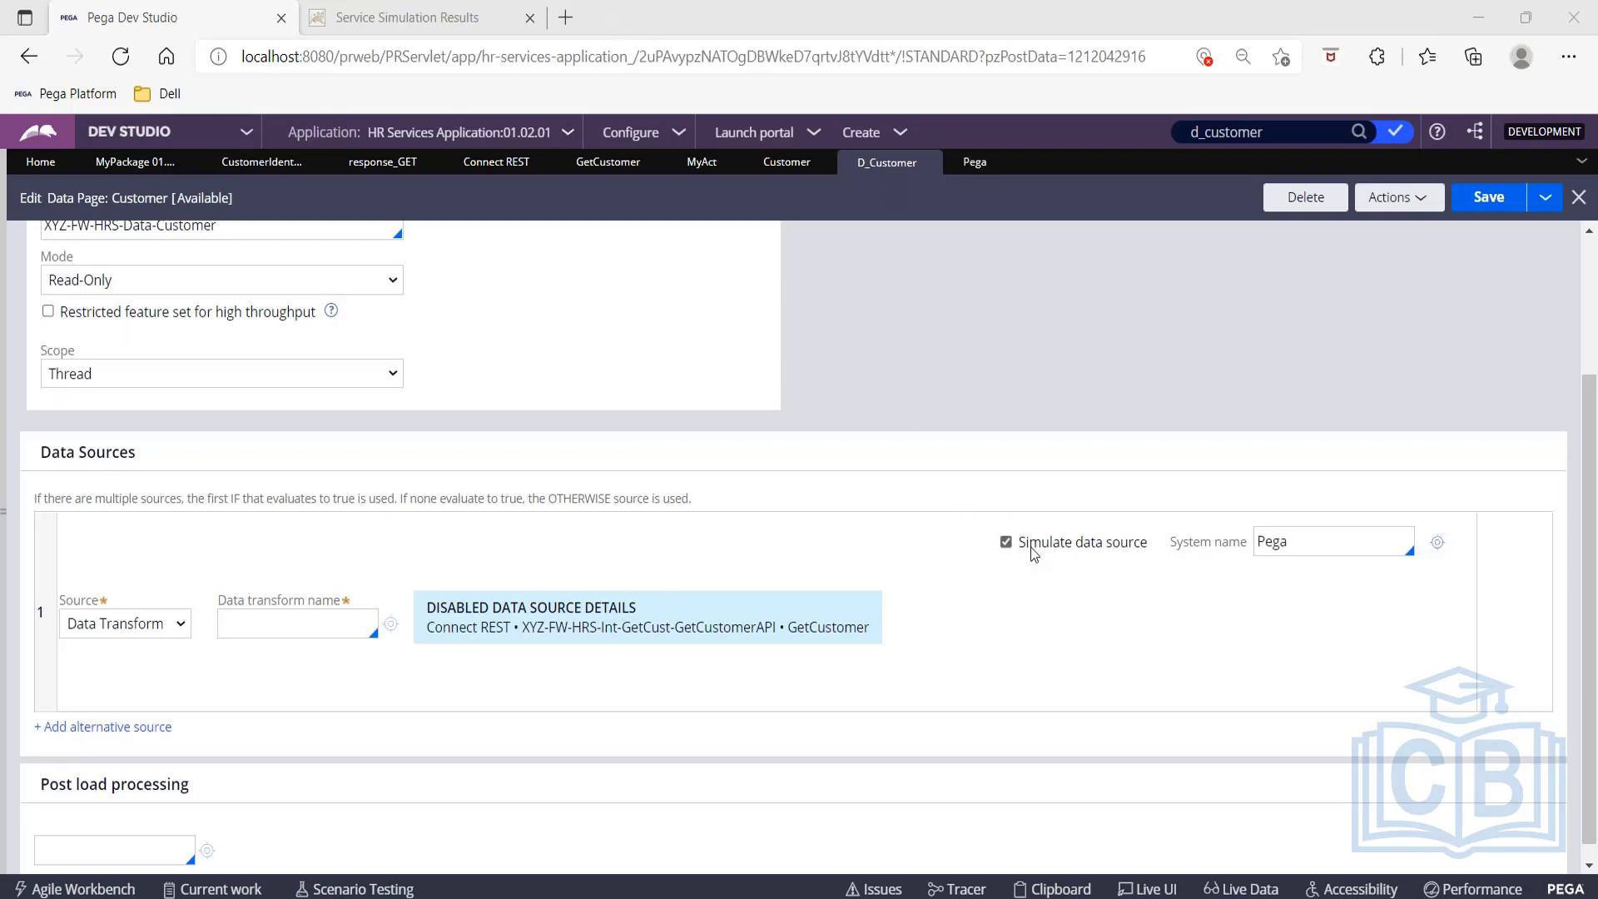
{"action": "left_click_drag", "start_coordinate": [1019, 545], "coordinate": [1167, 564]}
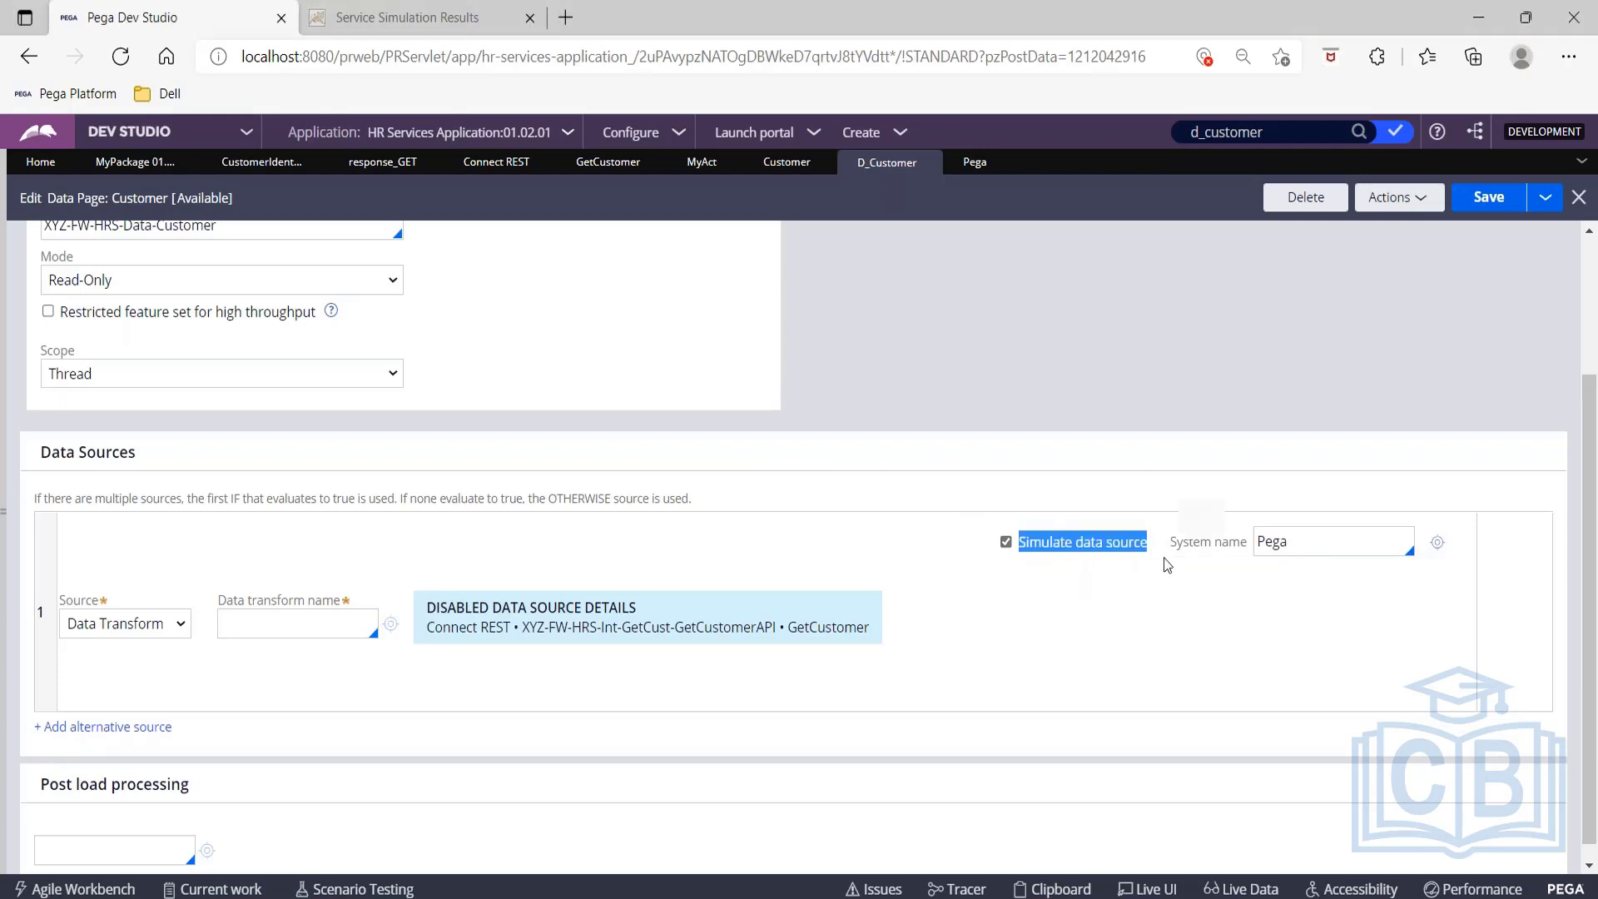
{"action": "left_click", "coordinate": [1304, 553]}
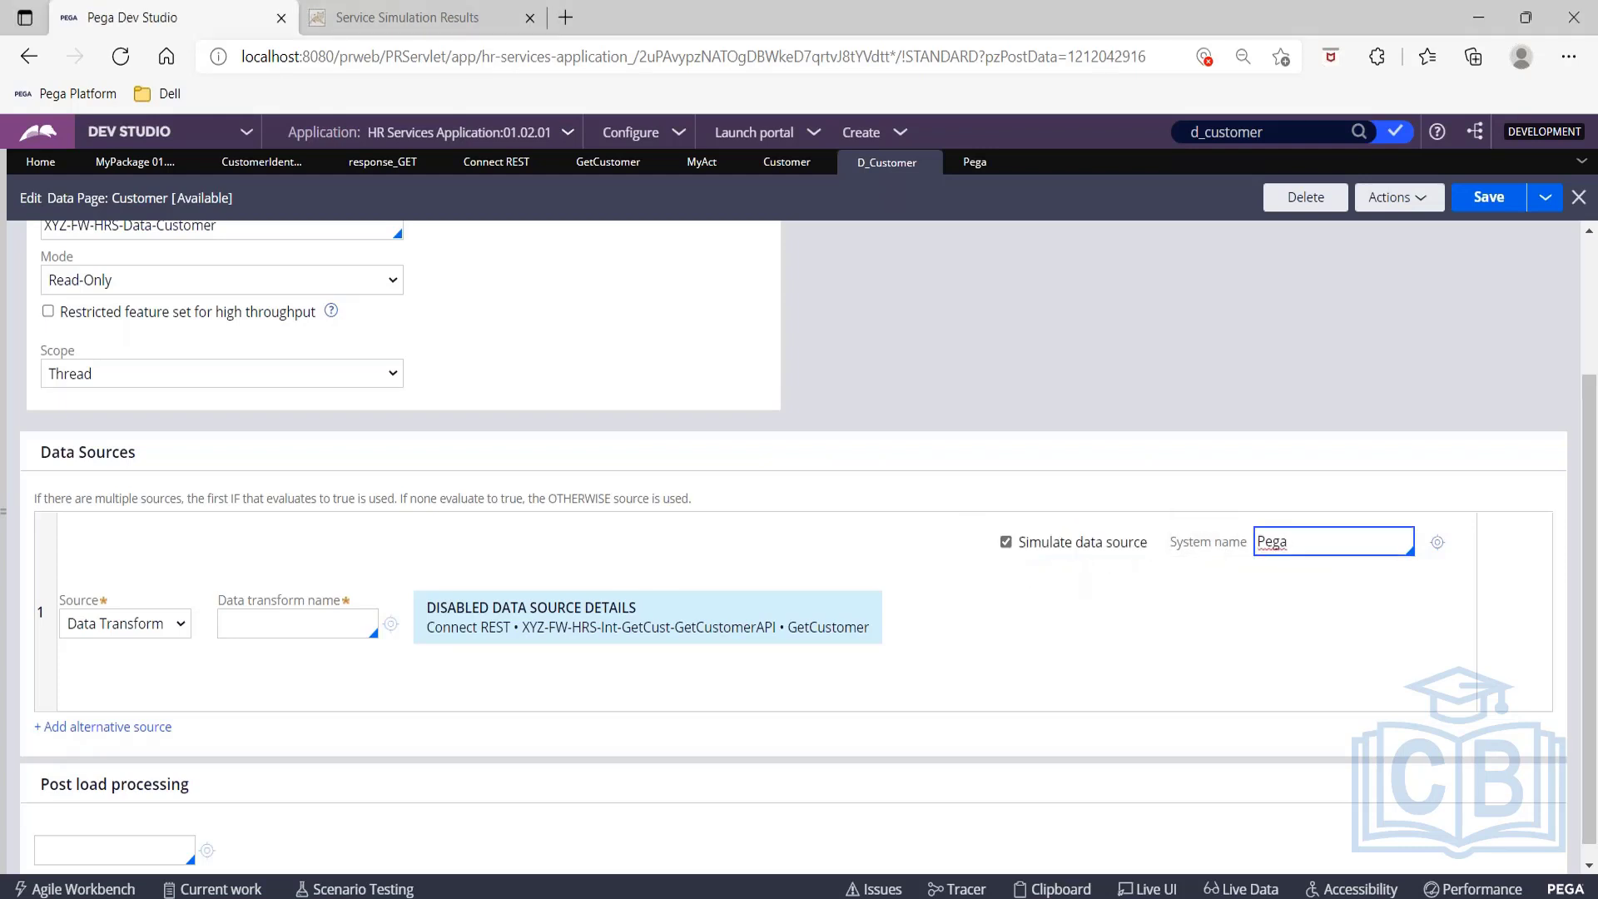
{"action": "key", "text": "BackSpace"}
{"action": "key", "text": "BackSpace"}
{"action": "key", "text": "BackSpace"}
{"action": "key", "text": "BackSpace"}
{"action": "key", "text": "Down"}
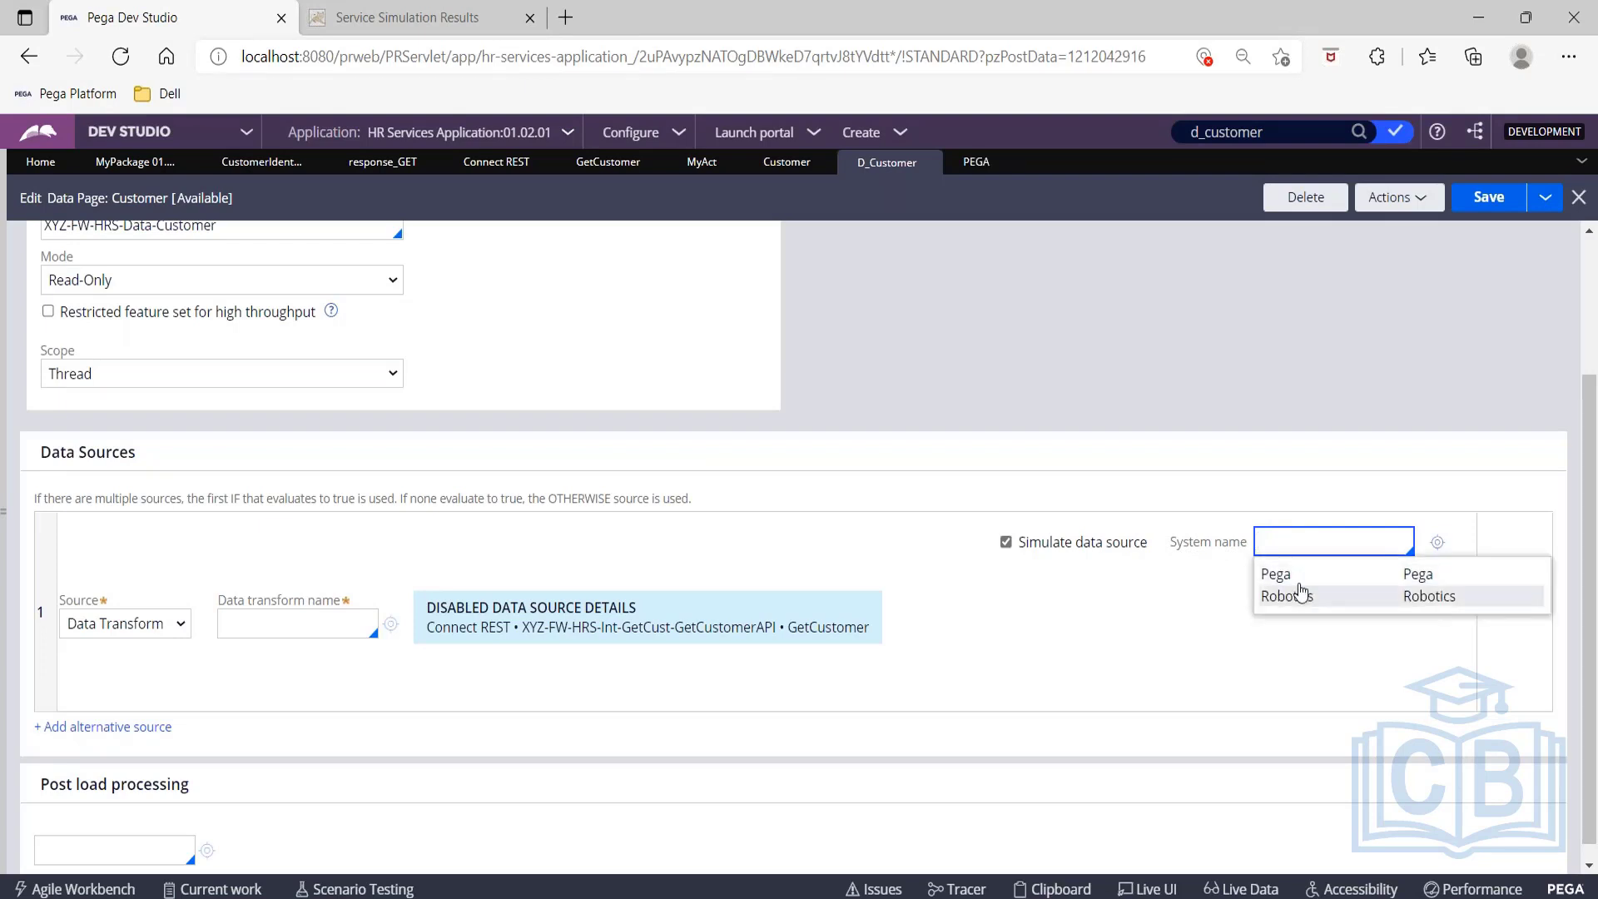
{"action": "left_click", "coordinate": [1286, 576]}
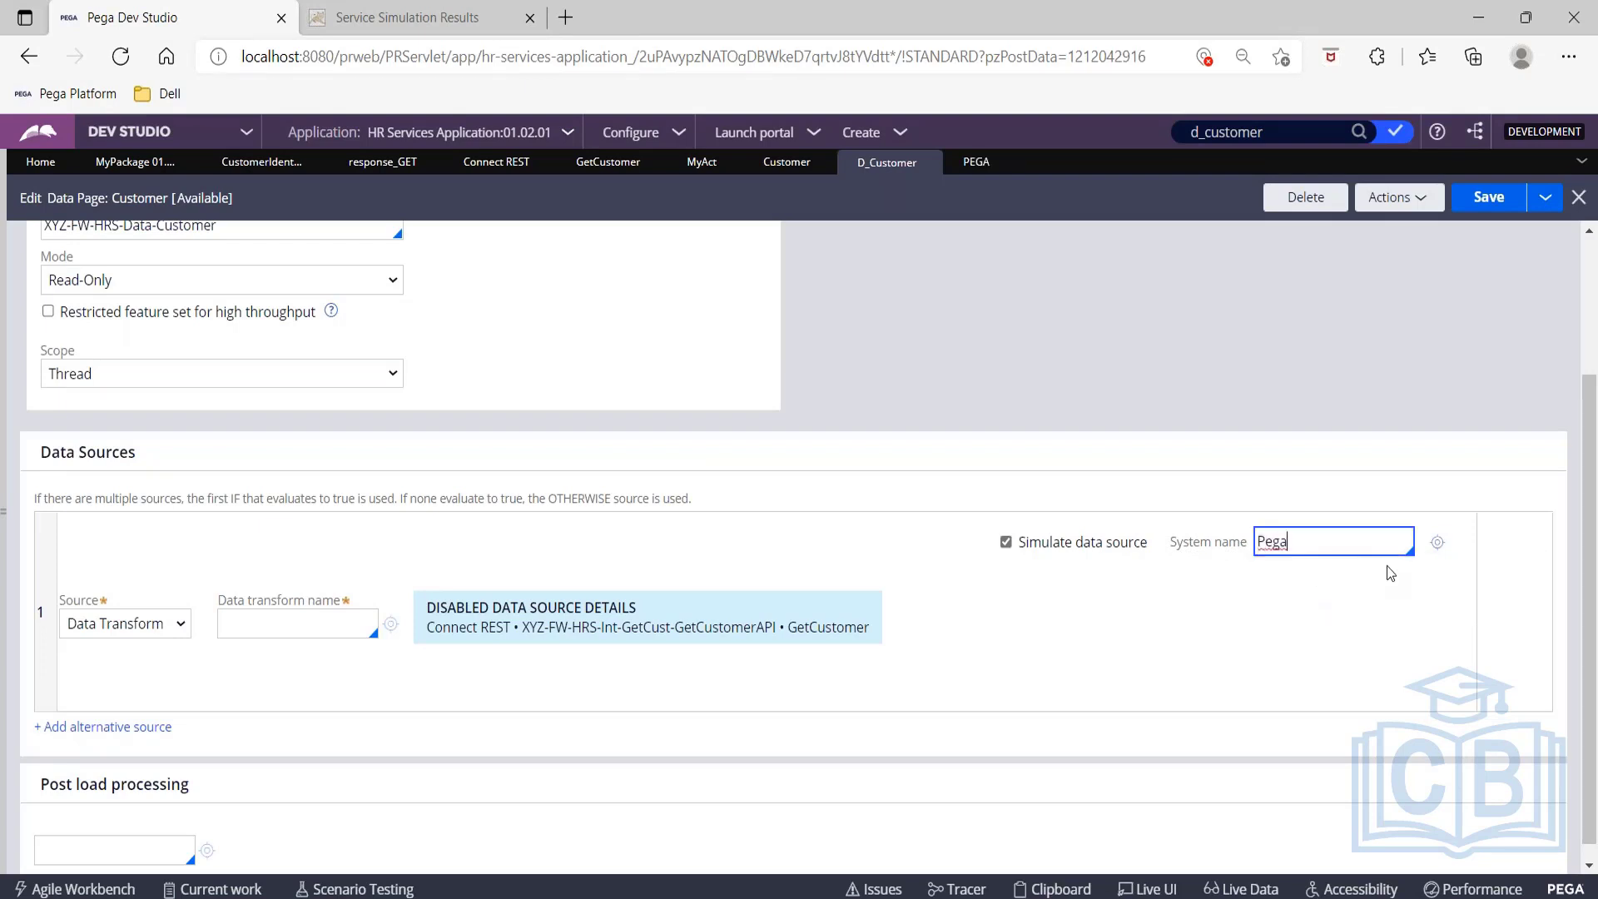
{"action": "left_click", "coordinate": [1437, 546]}
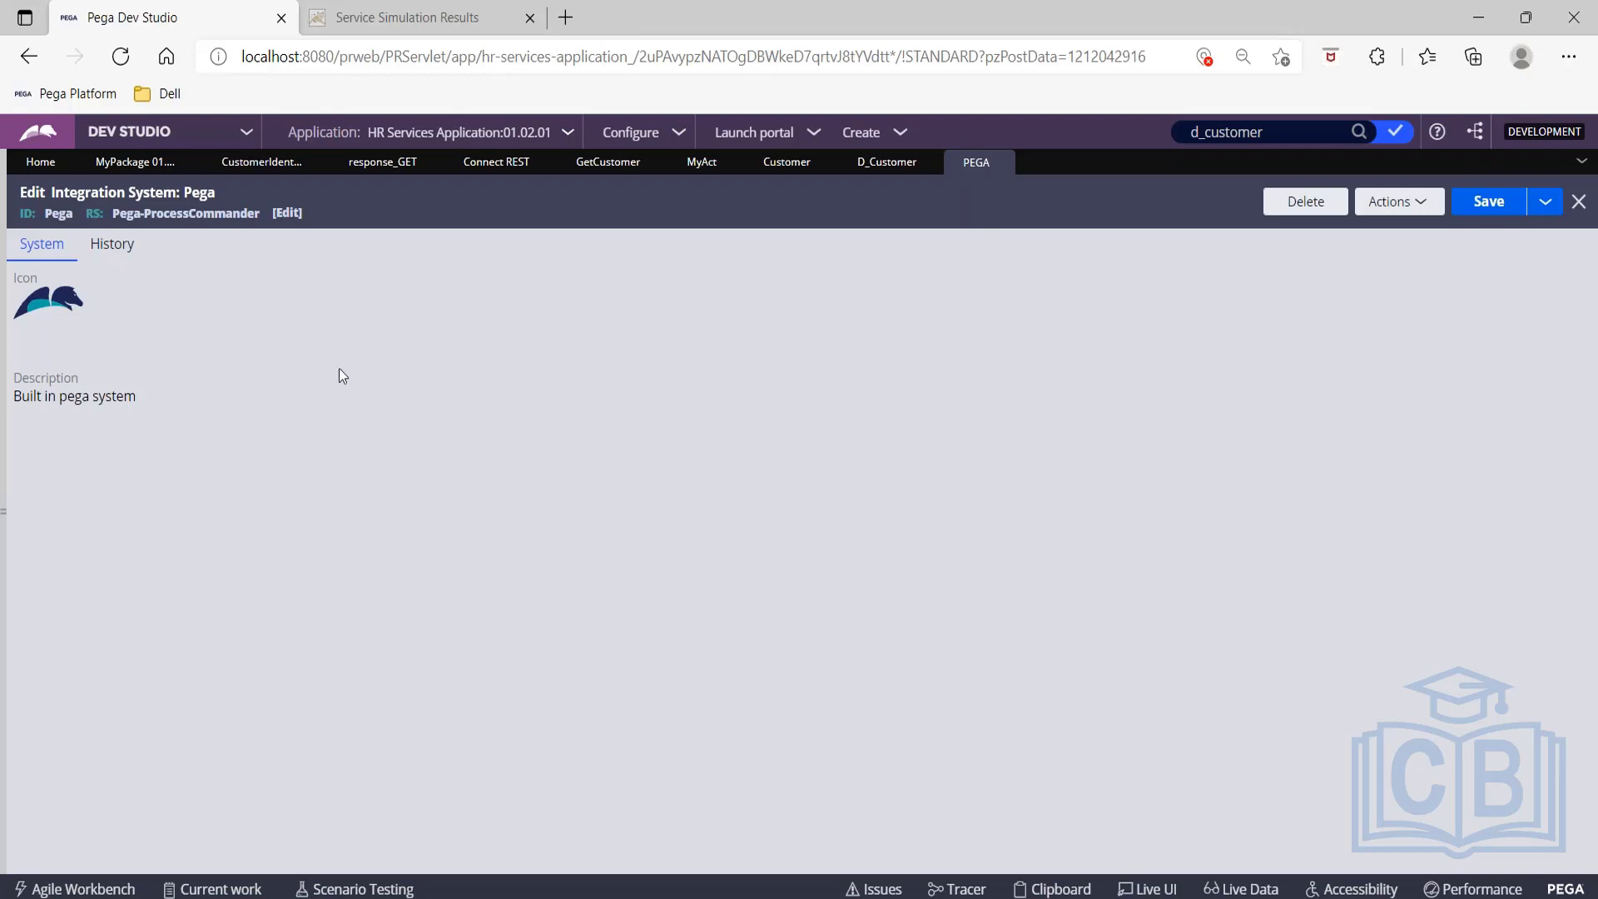
Return to the D_Customer data page and change the simulated source's system name to Sample.
{"action": "left_click", "coordinate": [871, 166]}
{"action": "key", "text": "BackSpace"}
{"action": "key", "text": "BackSpace"}
{"action": "key", "text": "BackSpace"}
{"action": "key", "text": "BackSpace"}
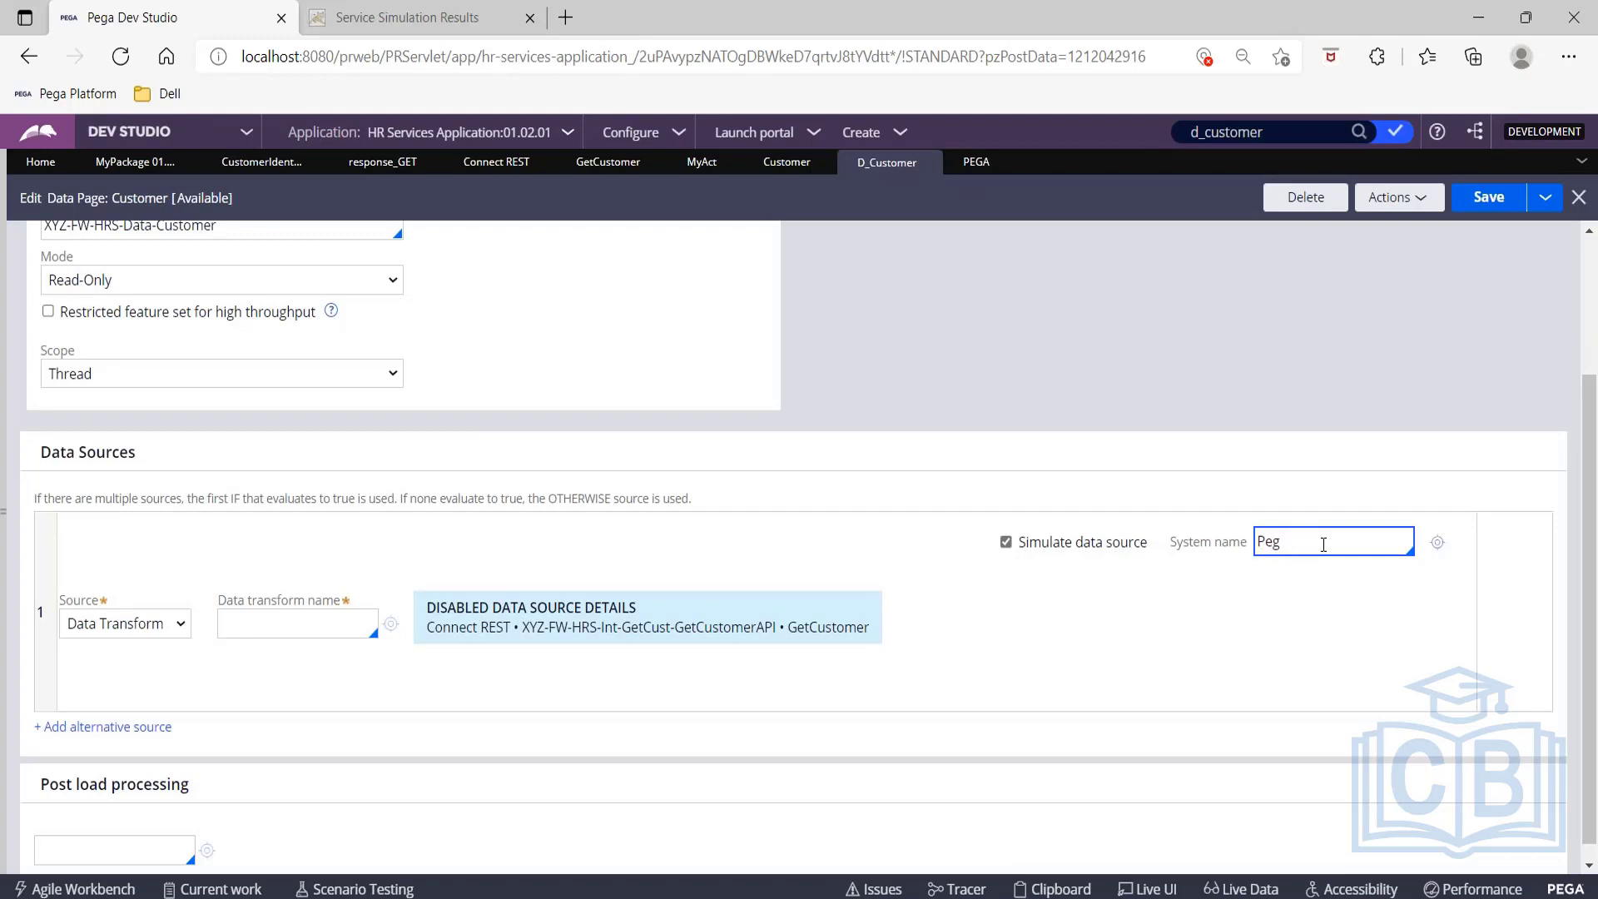
{"action": "type", "text": "Sample"}
Create and open a new integration system from the system name, with short description and system ID Sample.
{"action": "left_click", "coordinate": [1438, 548]}
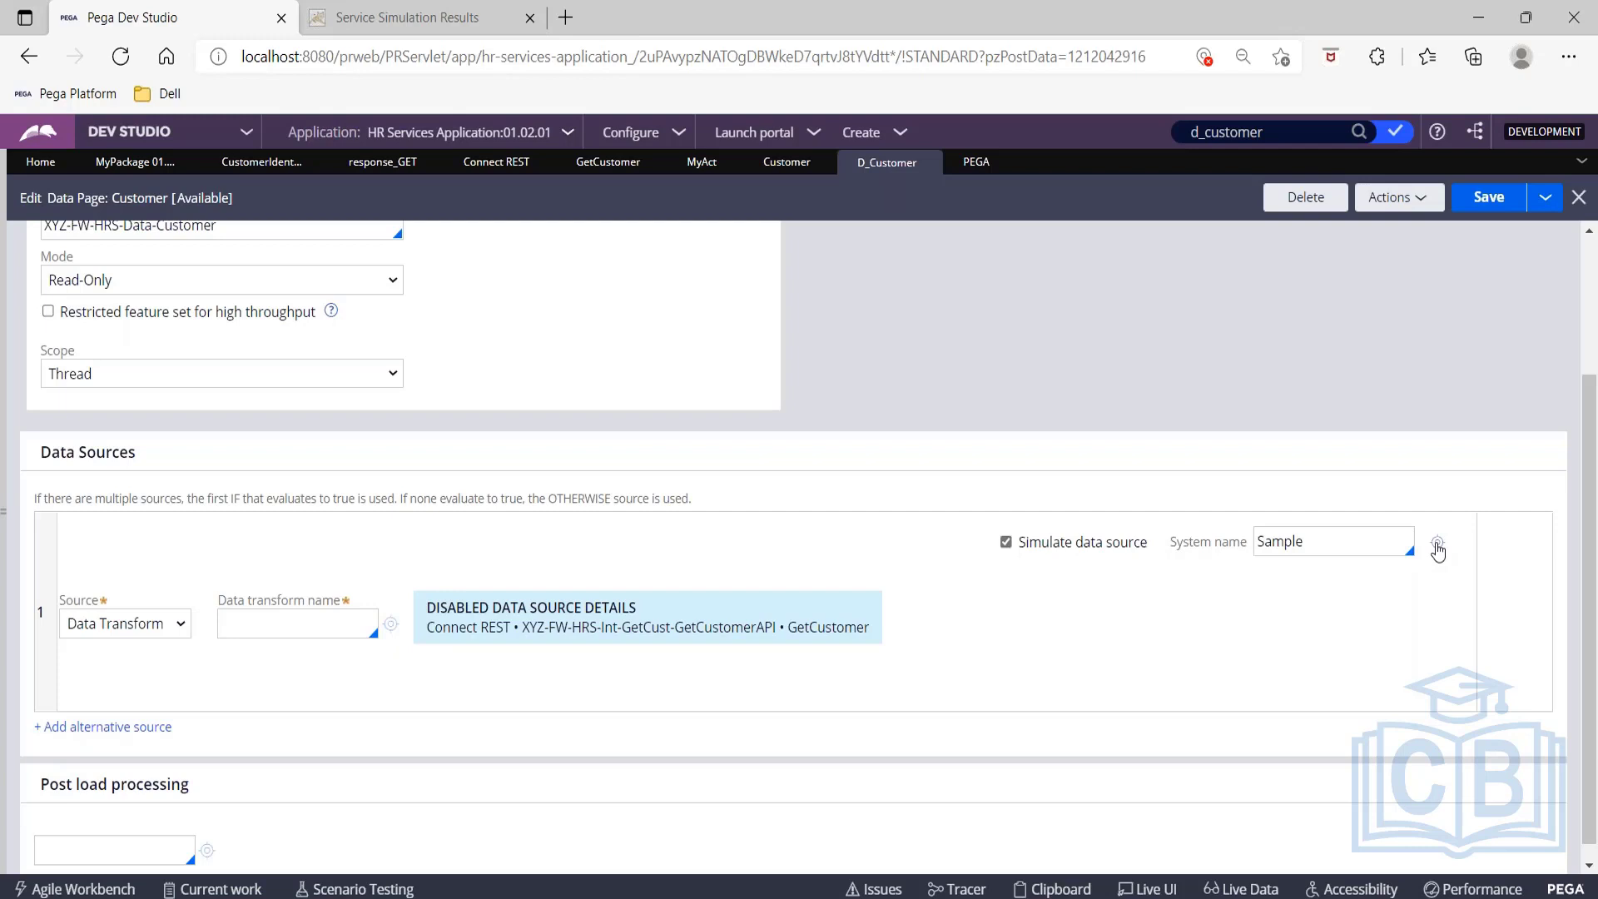
{"action": "left_click", "coordinate": [1437, 546]}
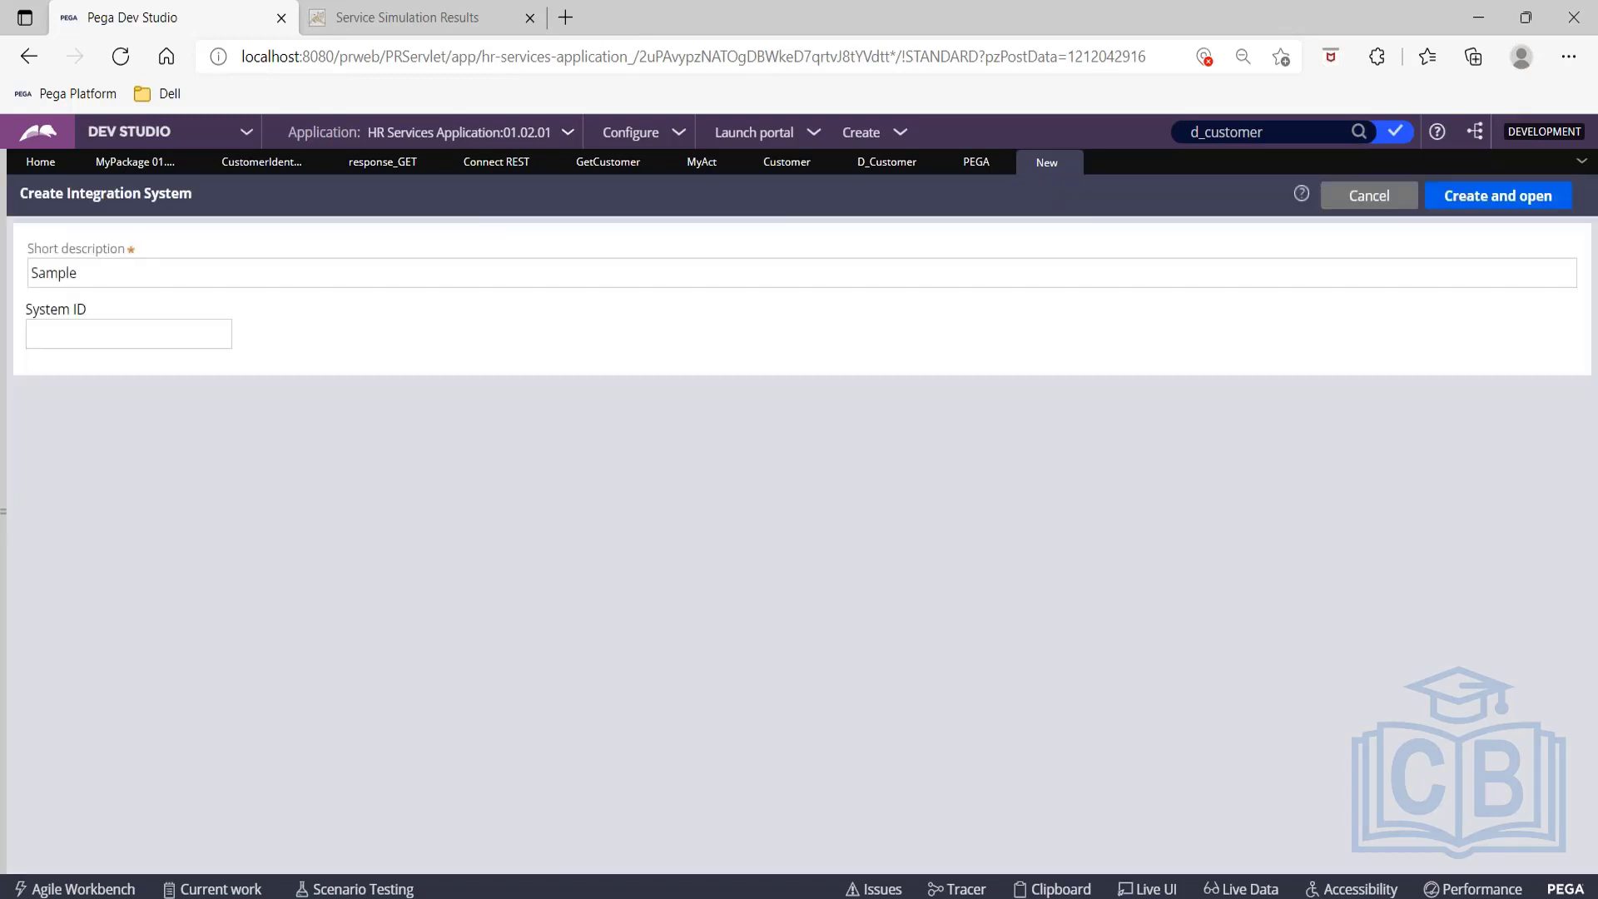
{"action": "type", "text": "Sam["}
{"action": "type", "text": "ple"}
{"action": "left_click", "coordinate": [1528, 197]}
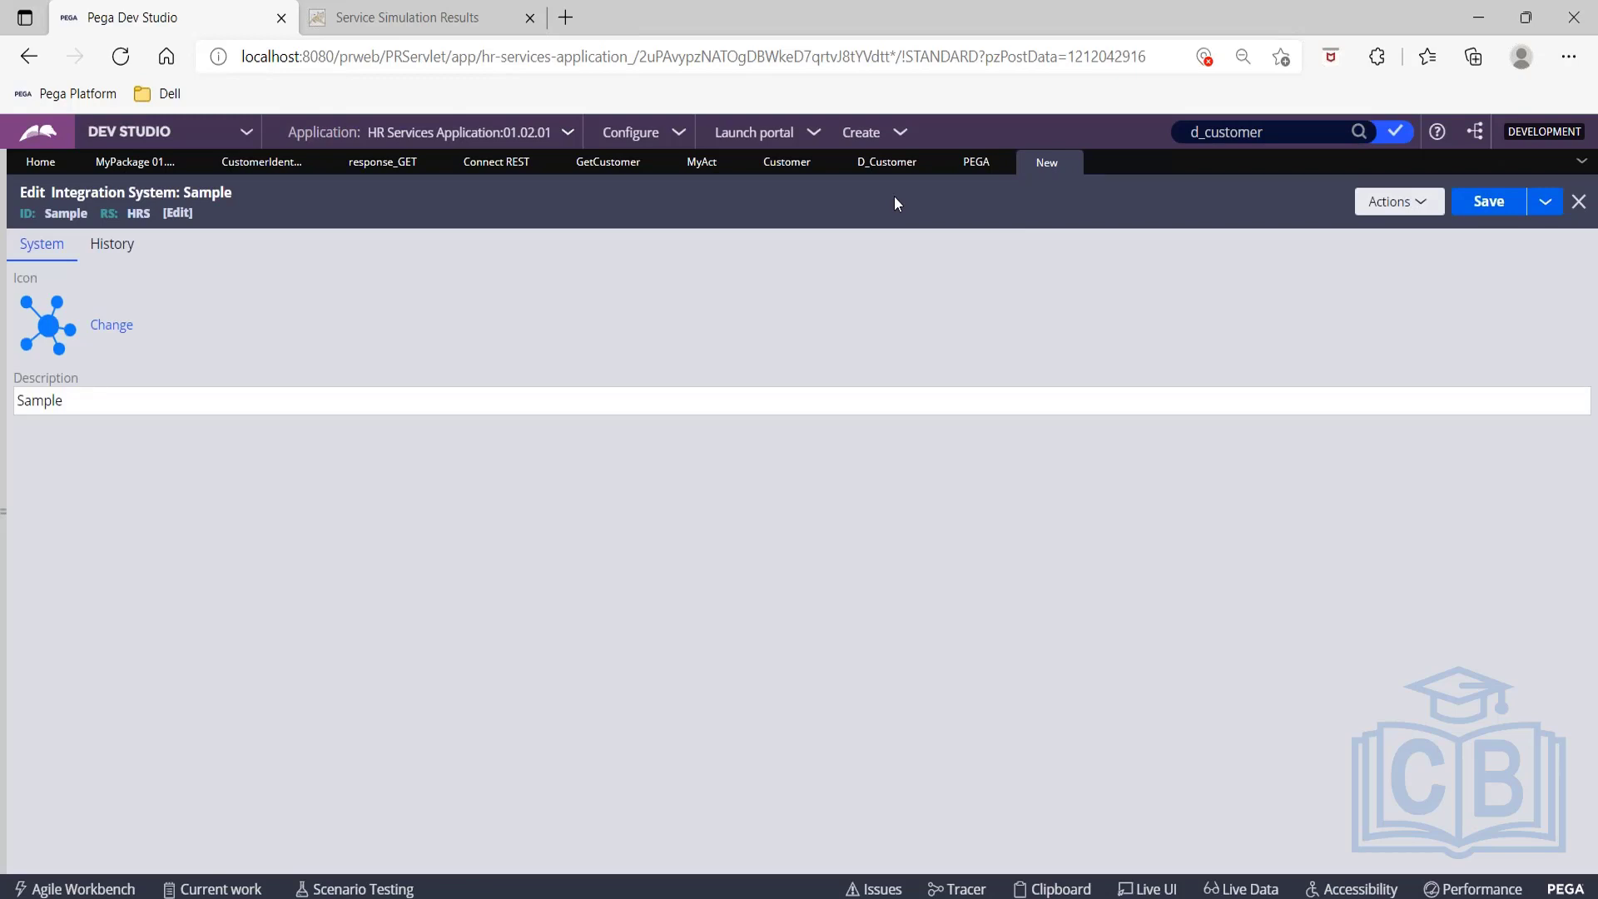
Open the external data entities overview and expand the Customer and Student data types to examine their data pages and sources.
{"action": "left_click", "coordinate": [1228, 31]}
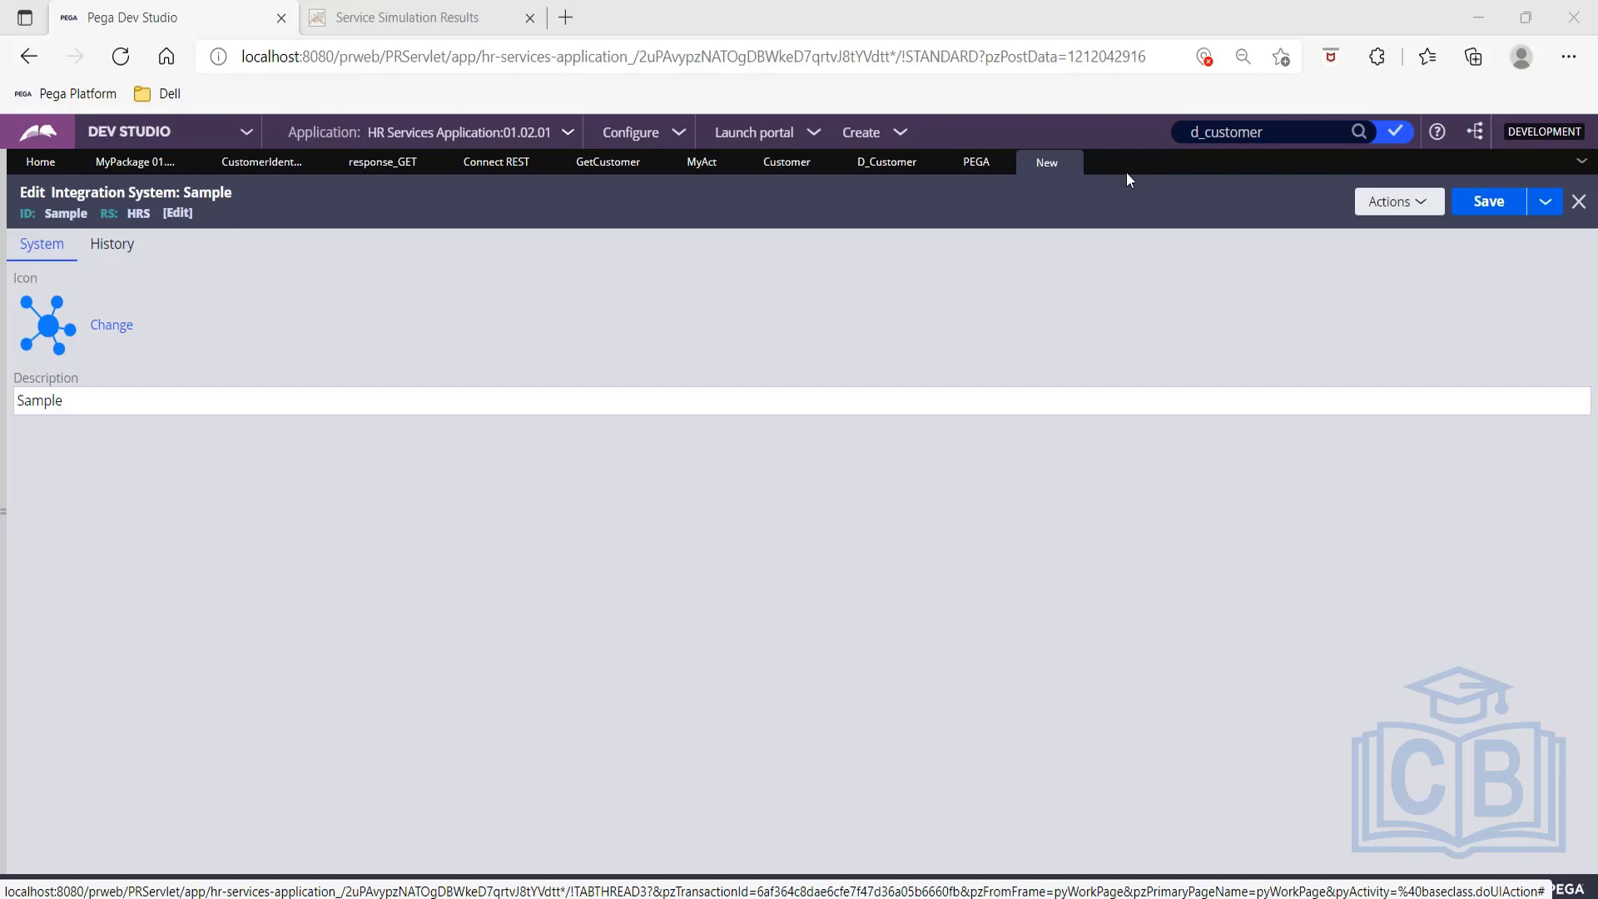
{"action": "left_click", "coordinate": [680, 135]}
{"action": "mouse_move", "coordinate": [624, 258]}
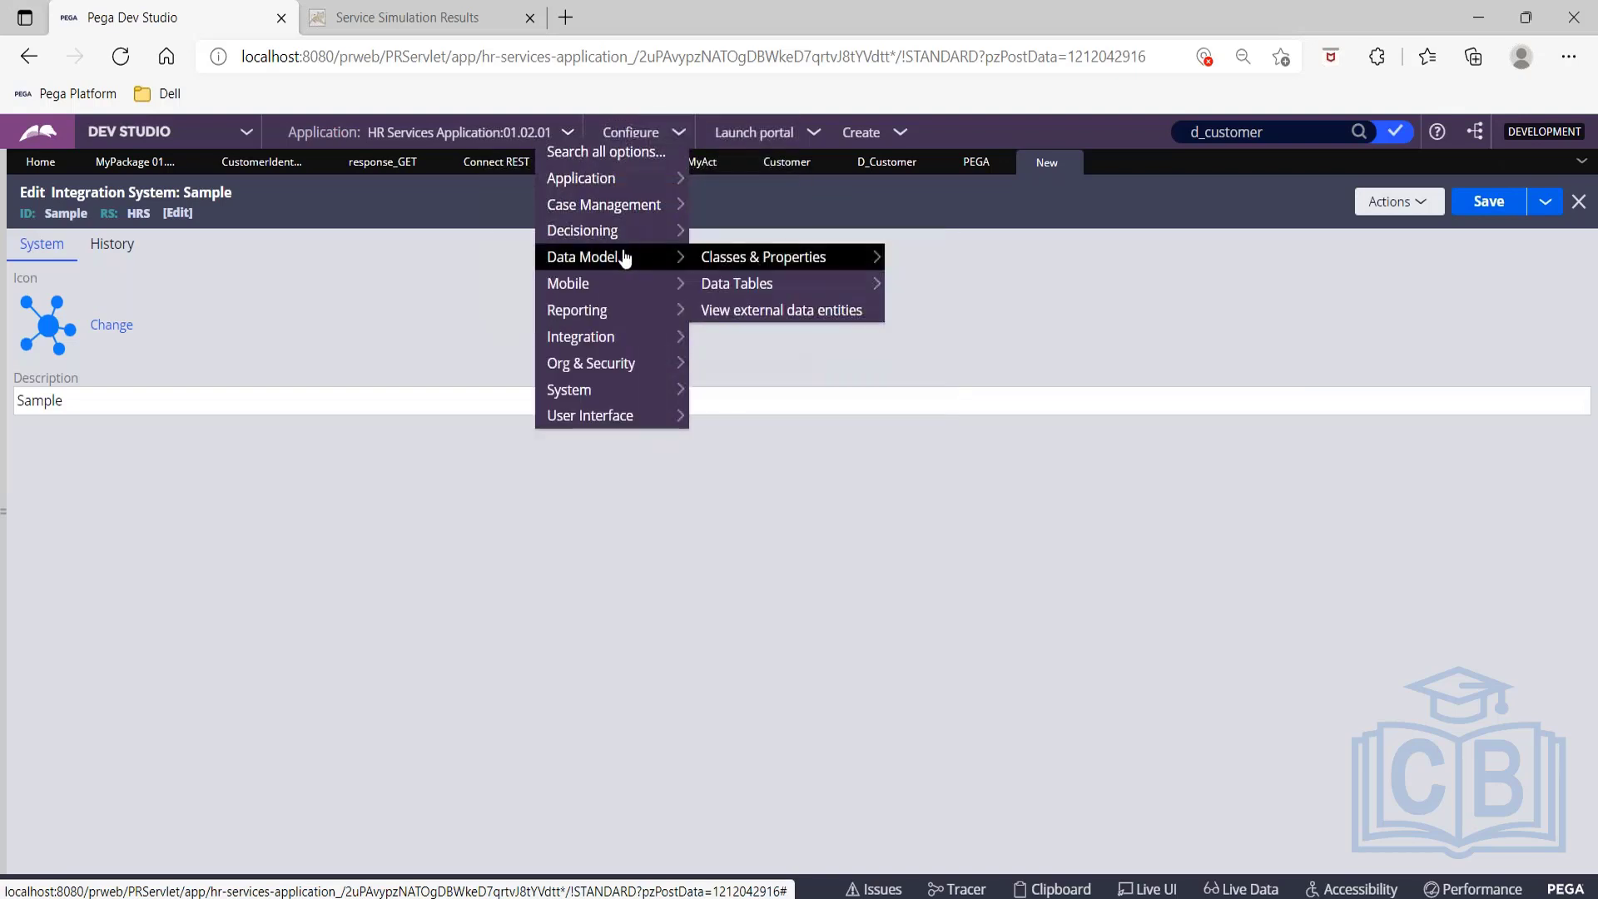
{"action": "left_click", "coordinate": [783, 312]}
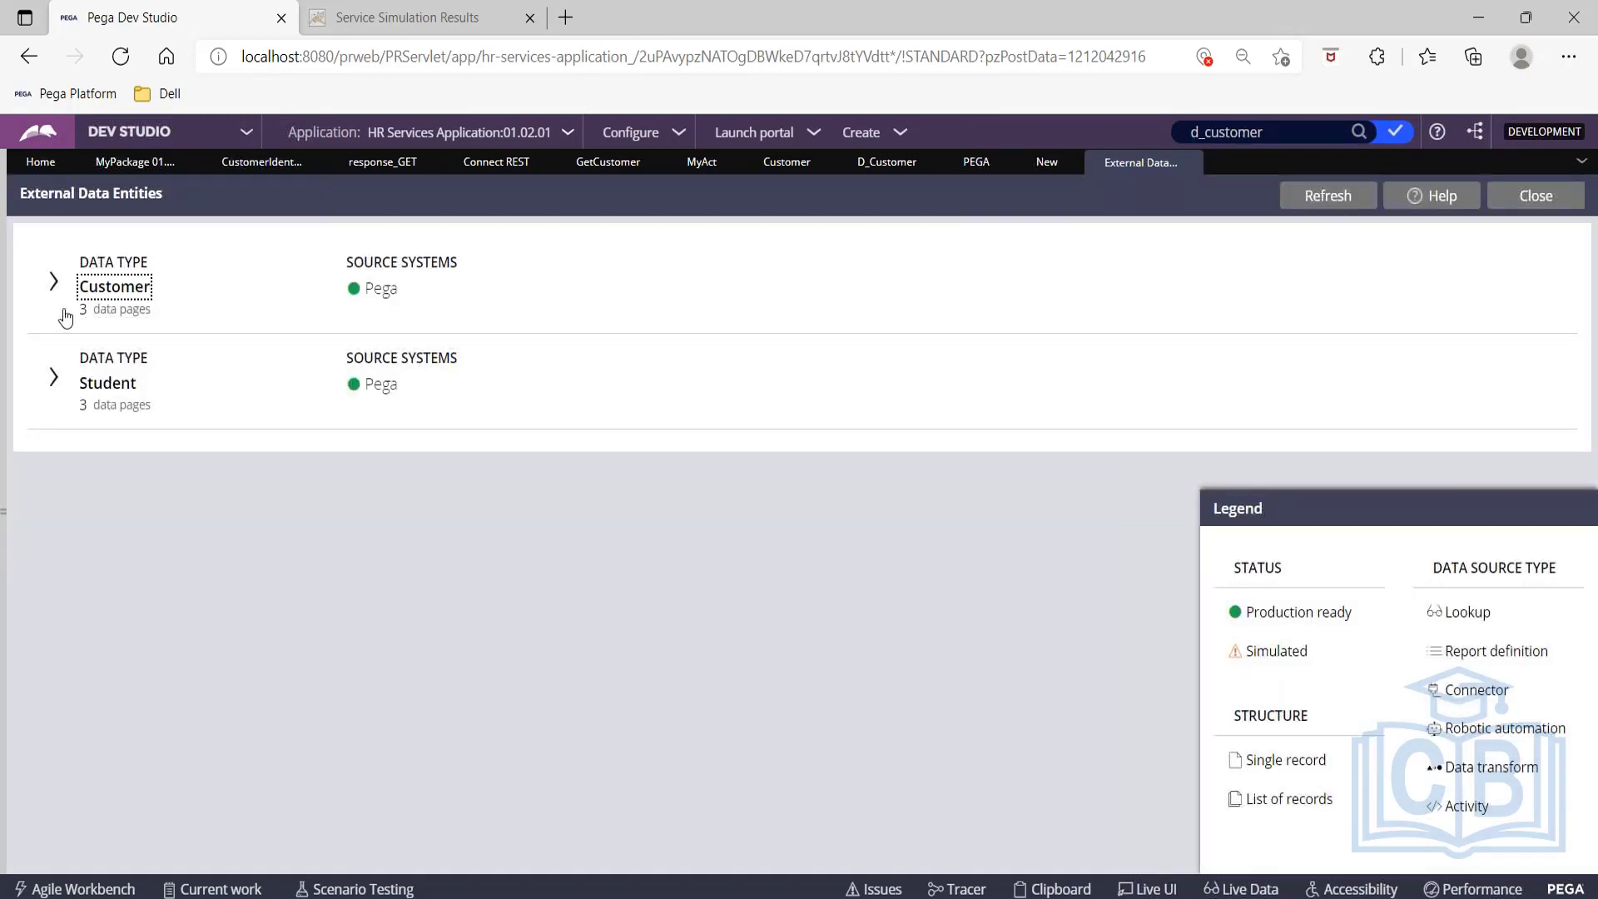
{"action": "left_click", "coordinate": [53, 283]}
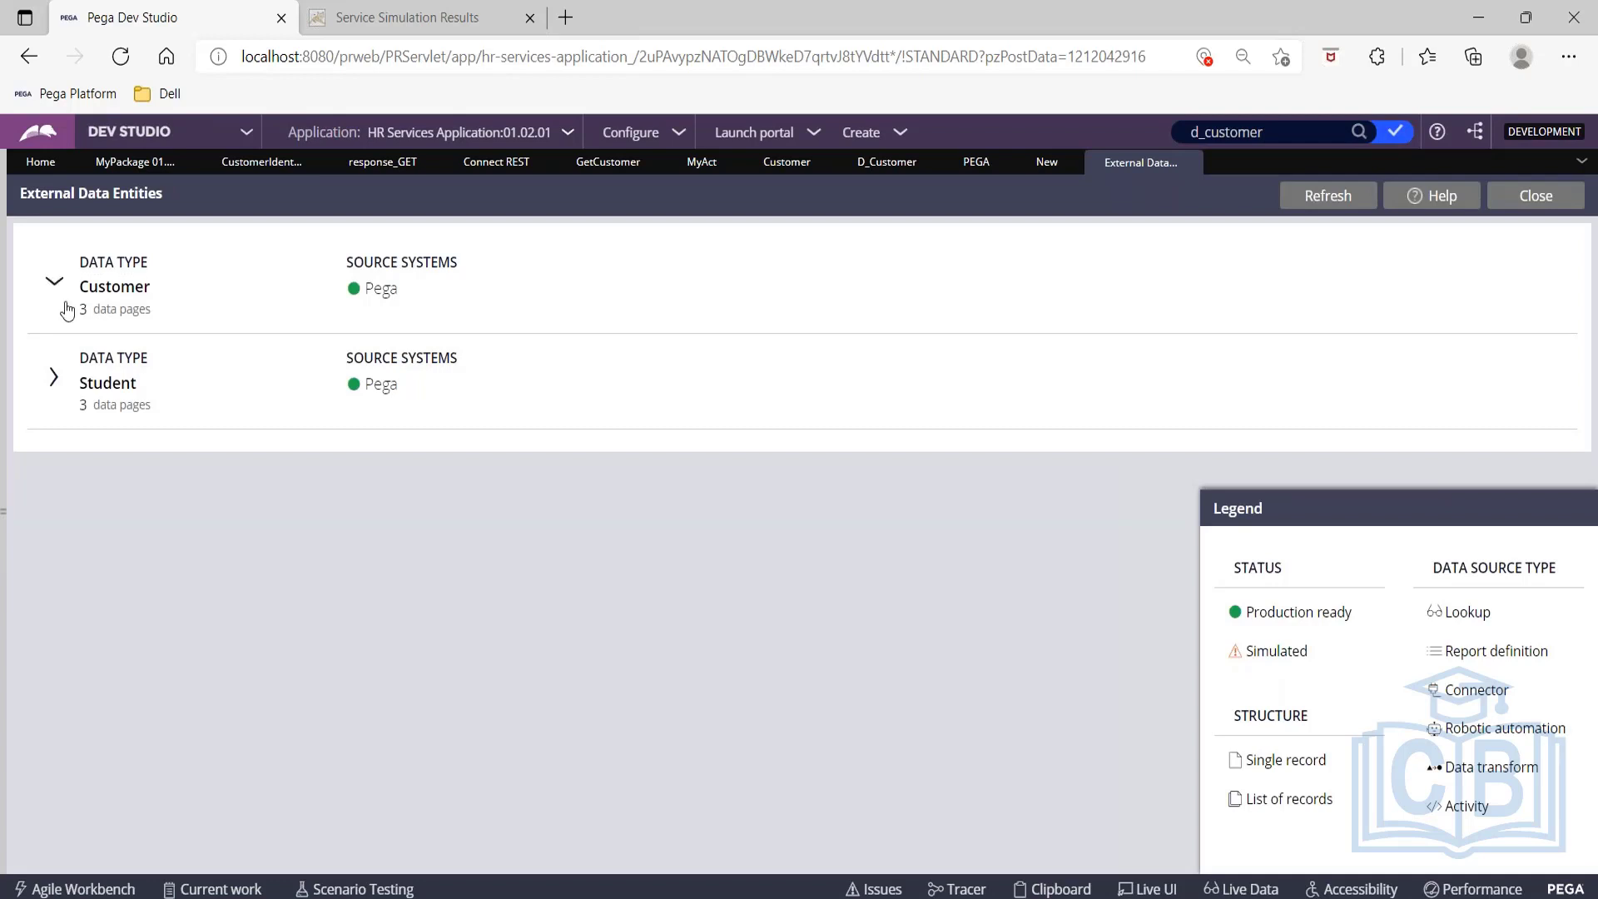
{"action": "left_click", "coordinate": [109, 323]}
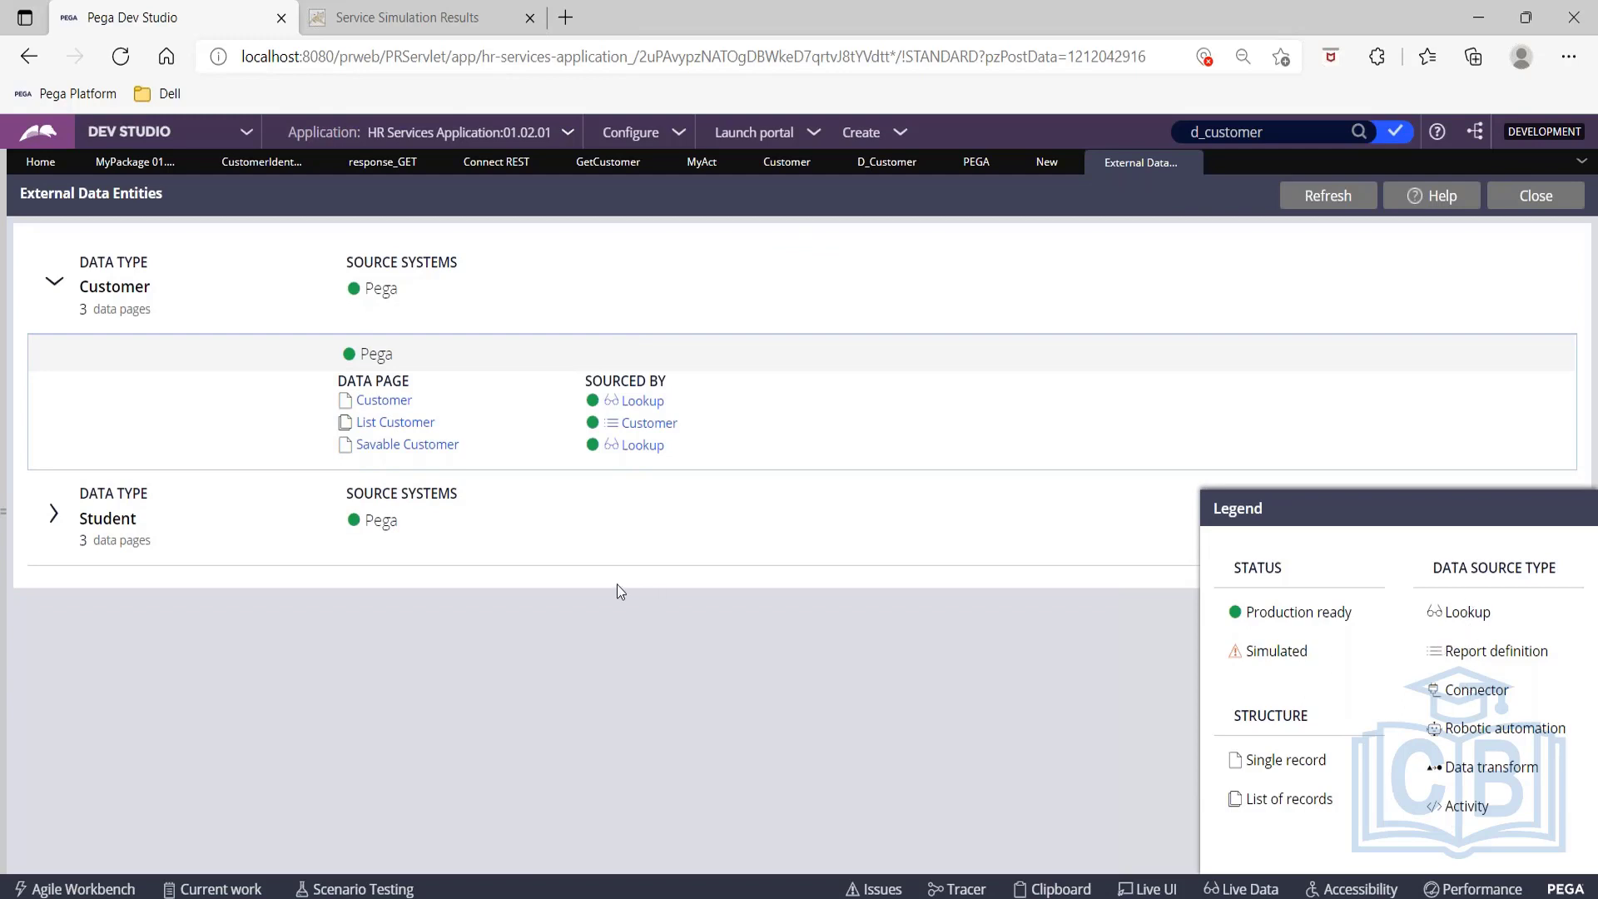
{"action": "left_click", "coordinate": [53, 514]}
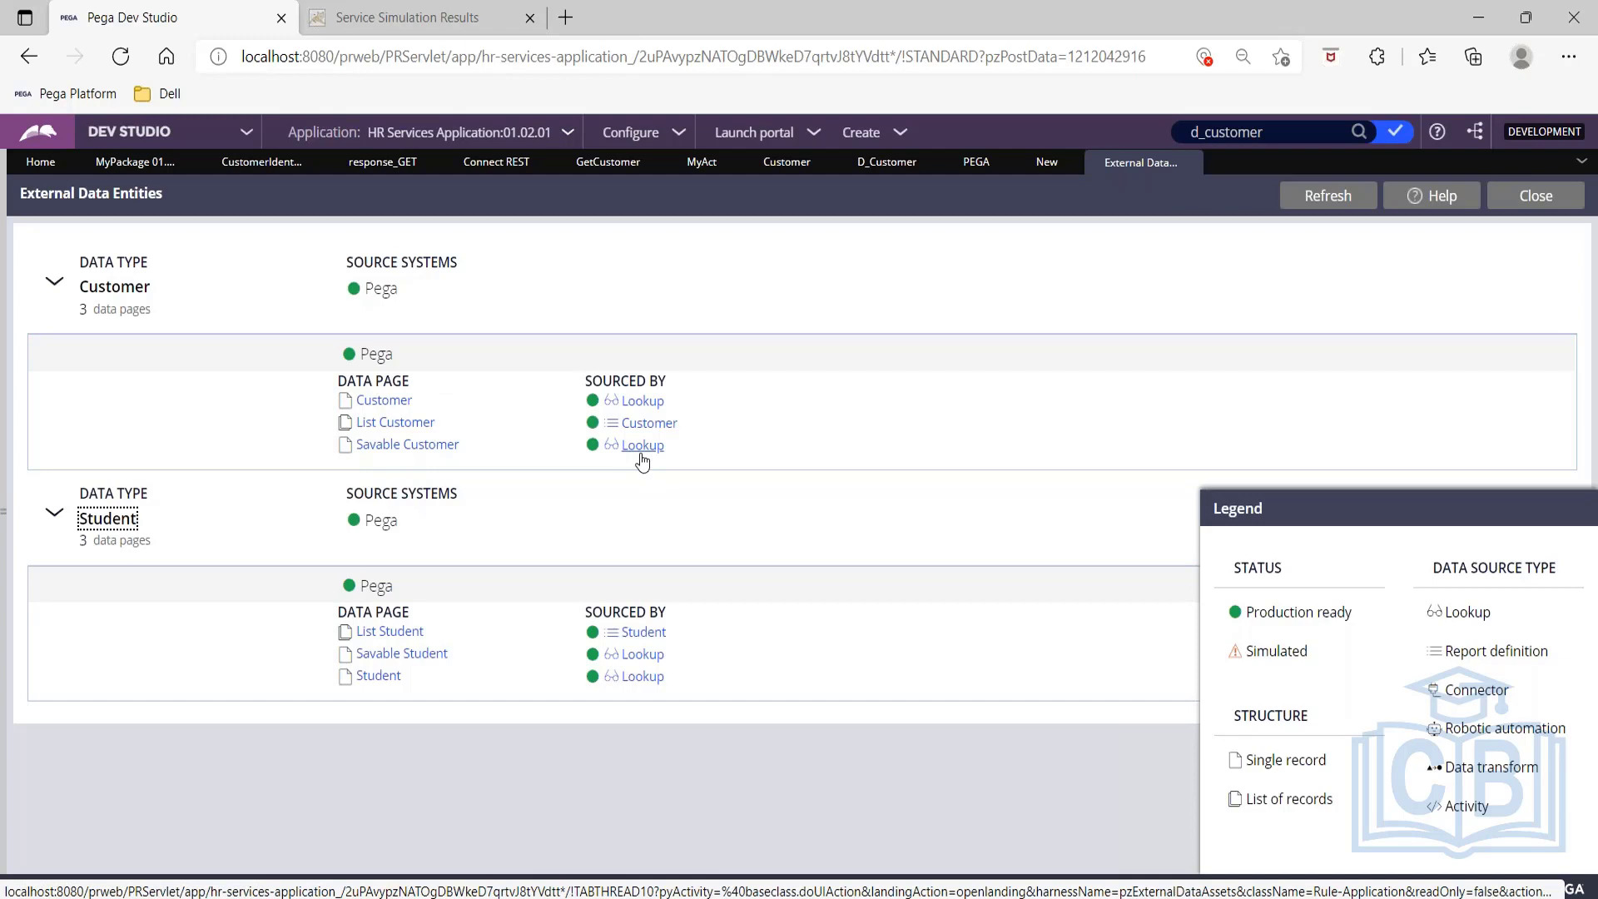
Open the Lookup source of the Customer data page and return to the external data entities overview.
{"action": "left_click", "coordinate": [678, 135]}
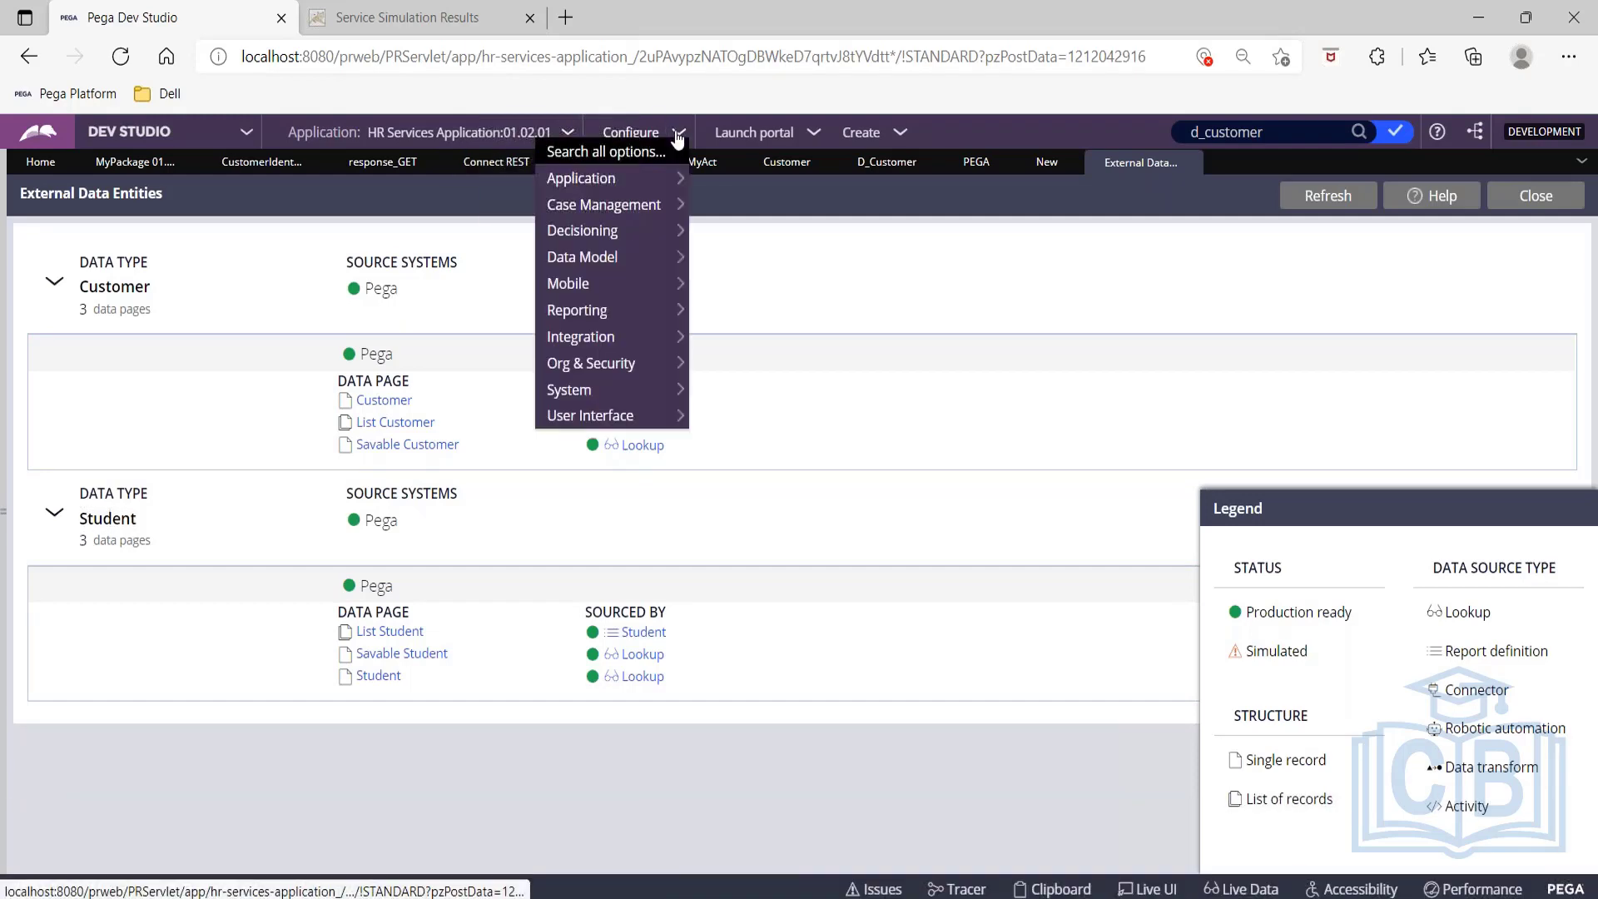
{"action": "left_click", "coordinate": [810, 281]}
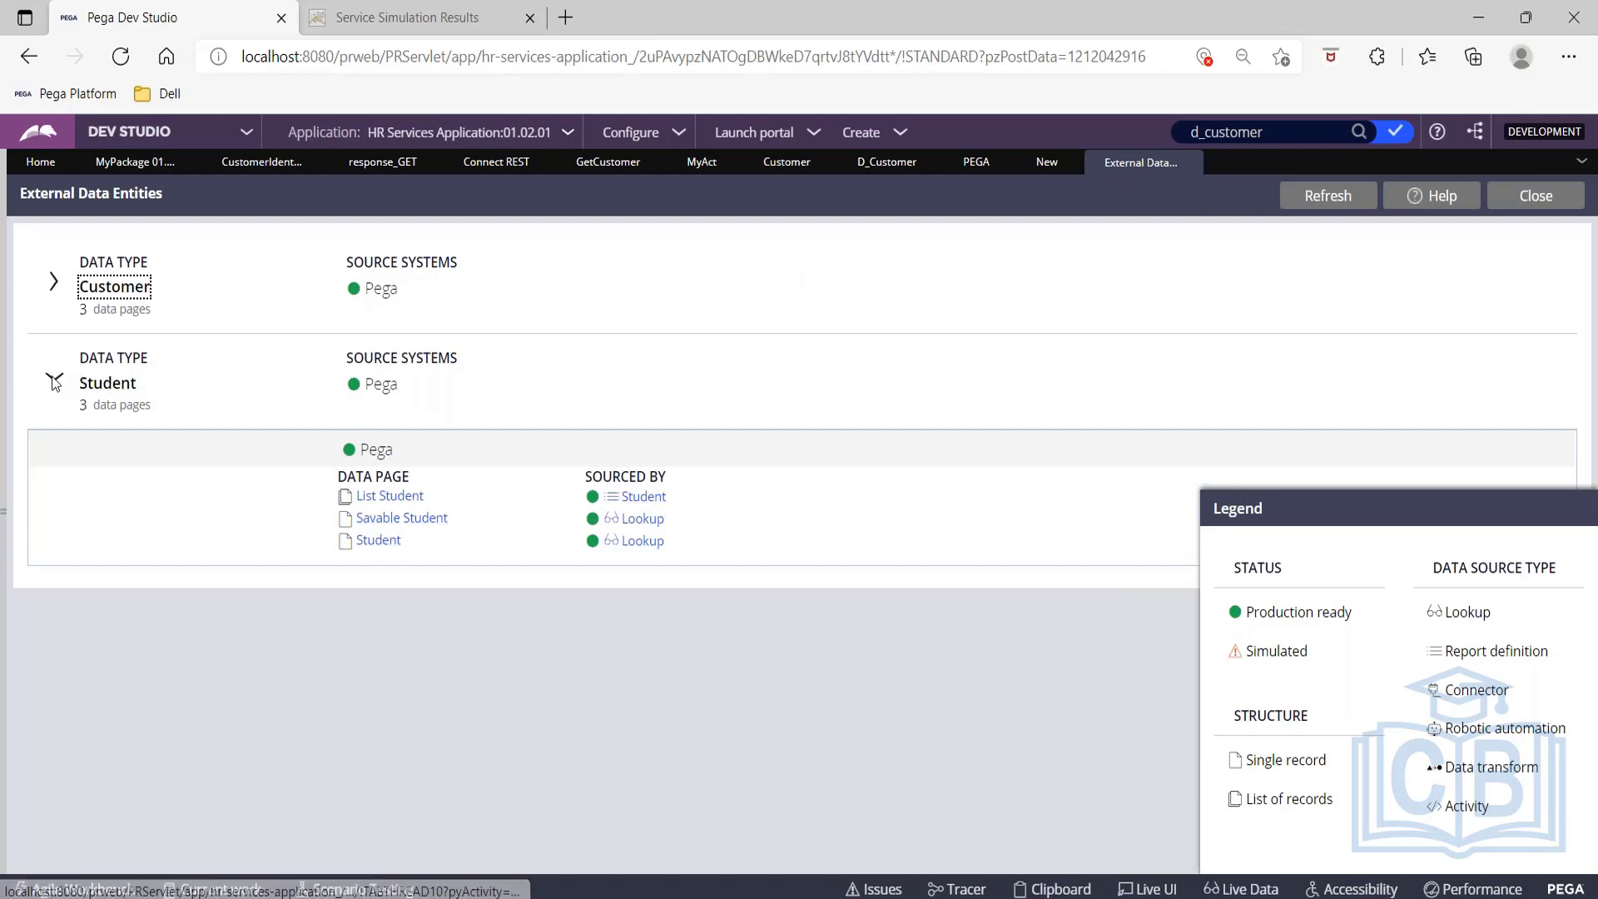
{"action": "left_click", "coordinate": [54, 283]}
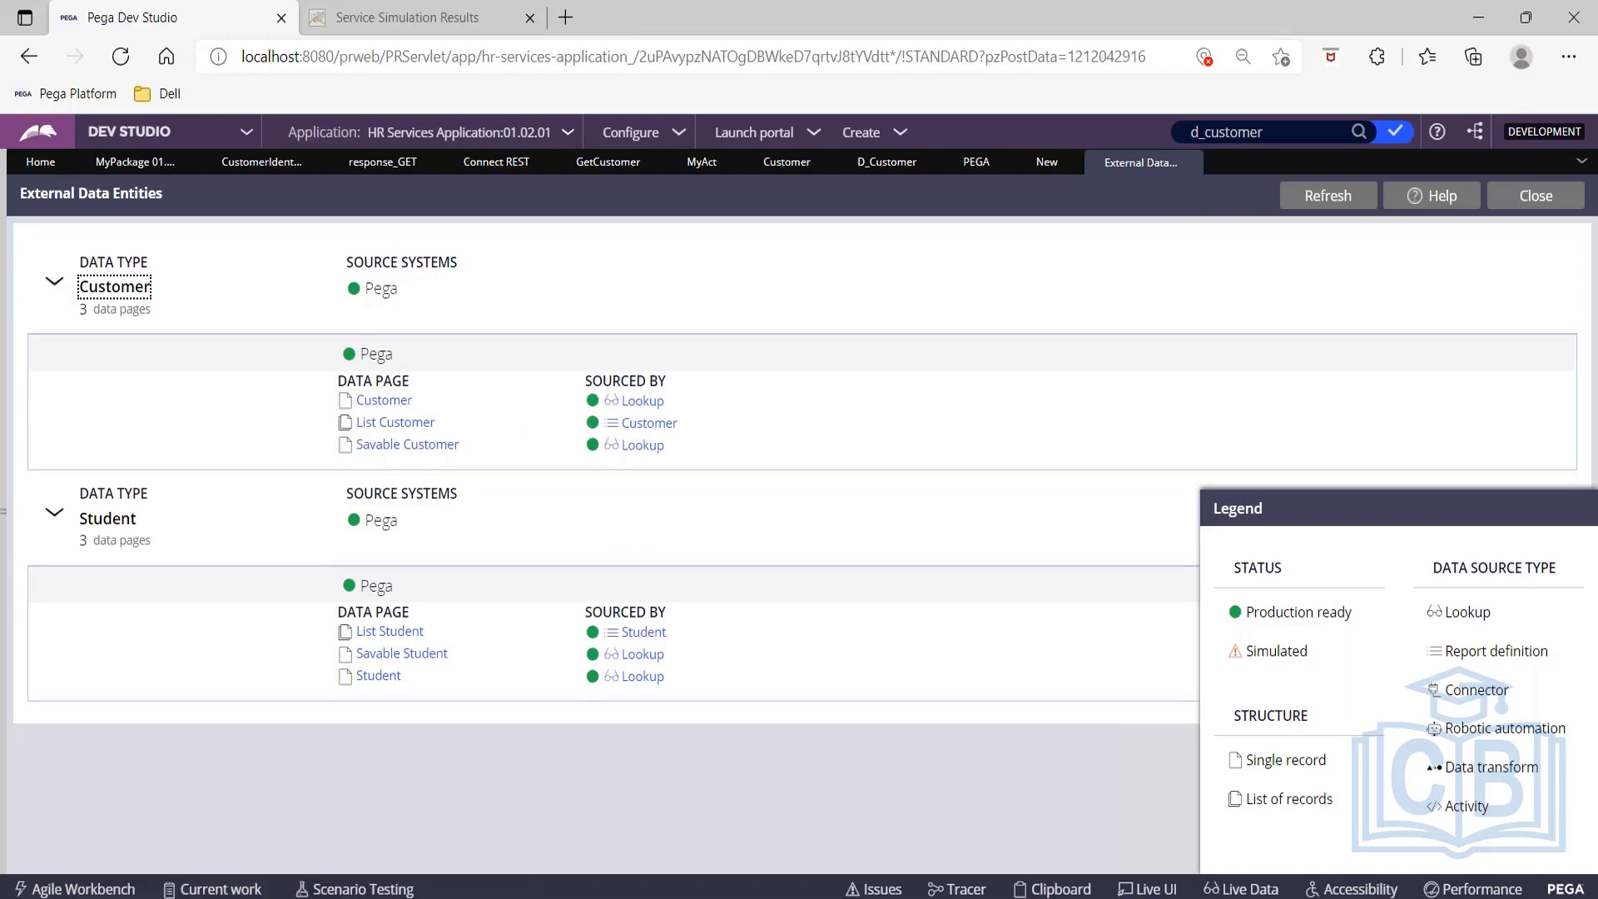
{"action": "left_click", "coordinate": [640, 402]}
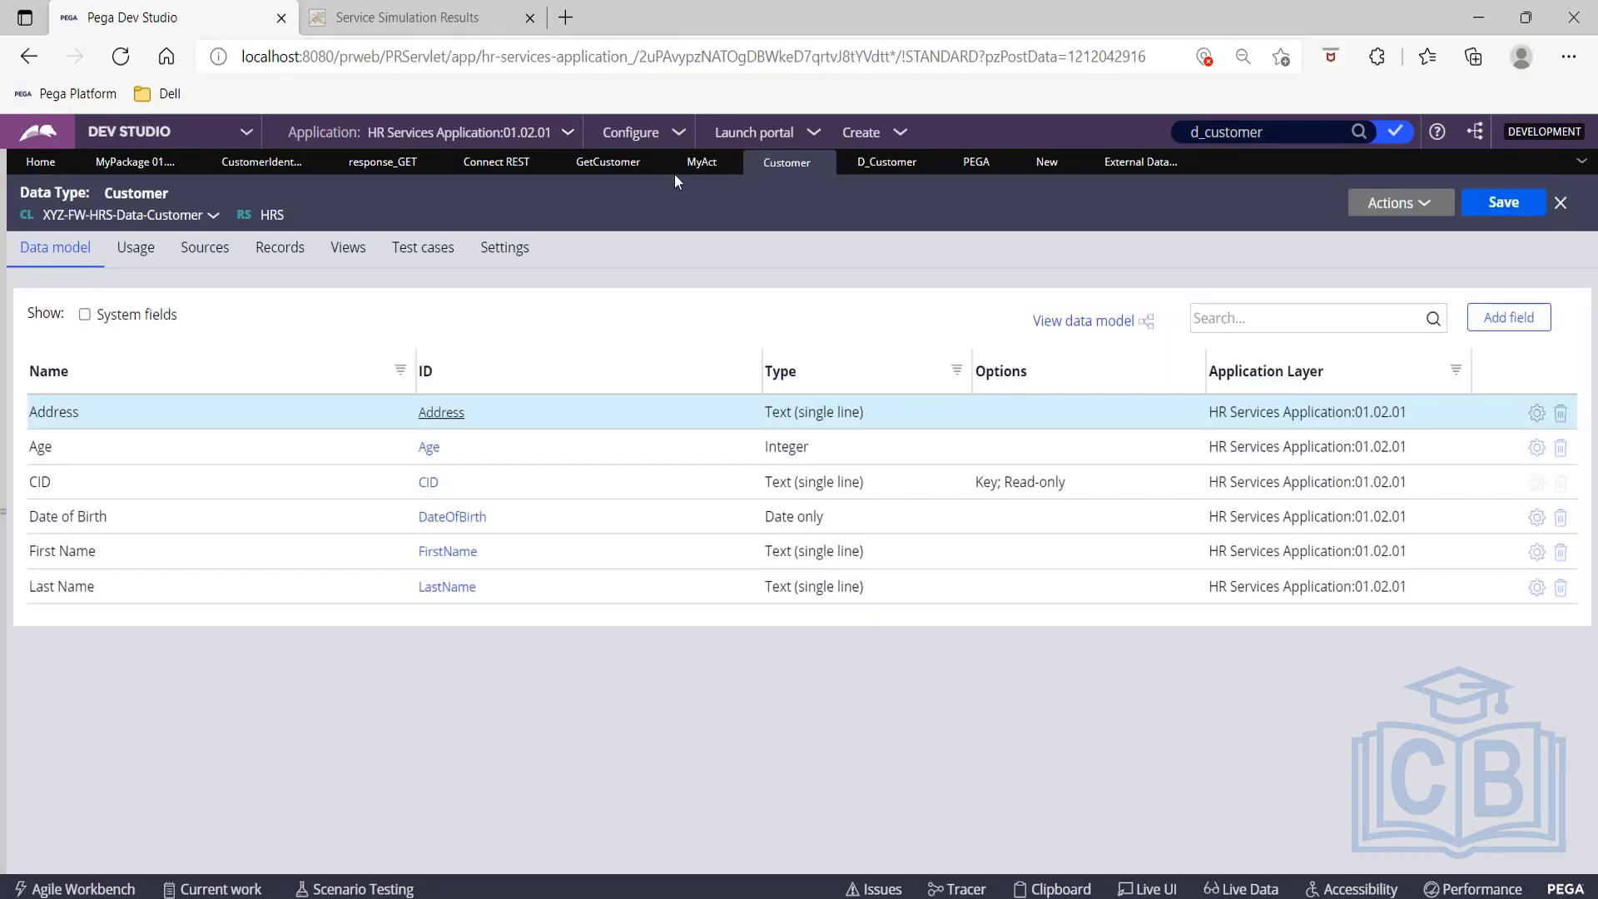
{"action": "left_click", "coordinate": [1103, 167]}
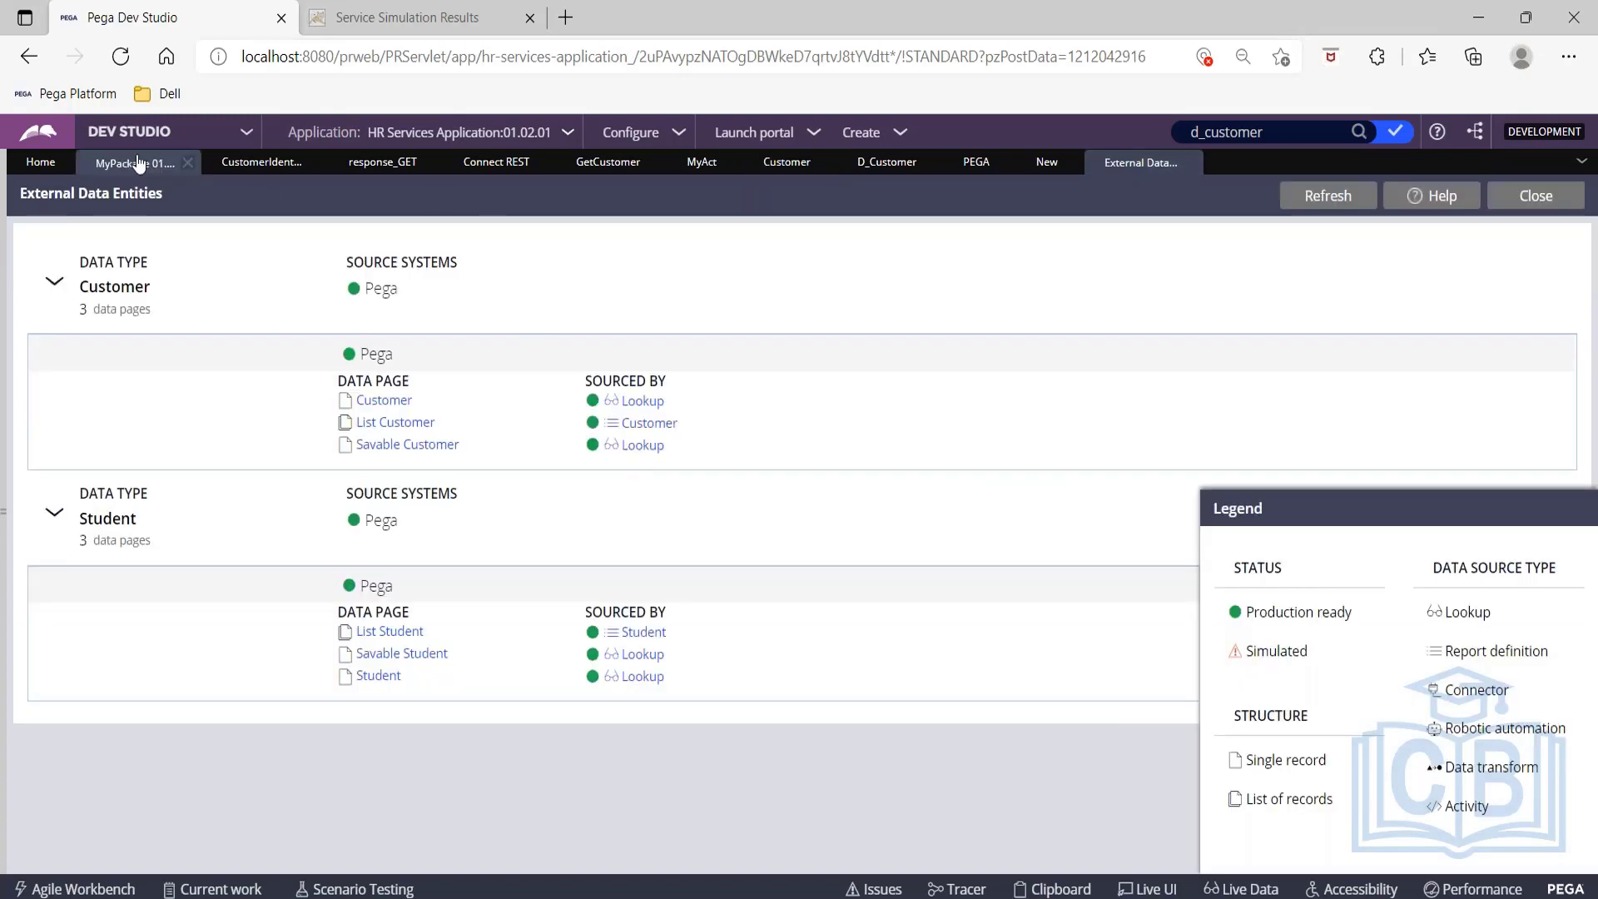
Return to the D_Customer data page and enter SampleDT as the simulated source's data transform name.
{"action": "left_click", "coordinate": [867, 166]}
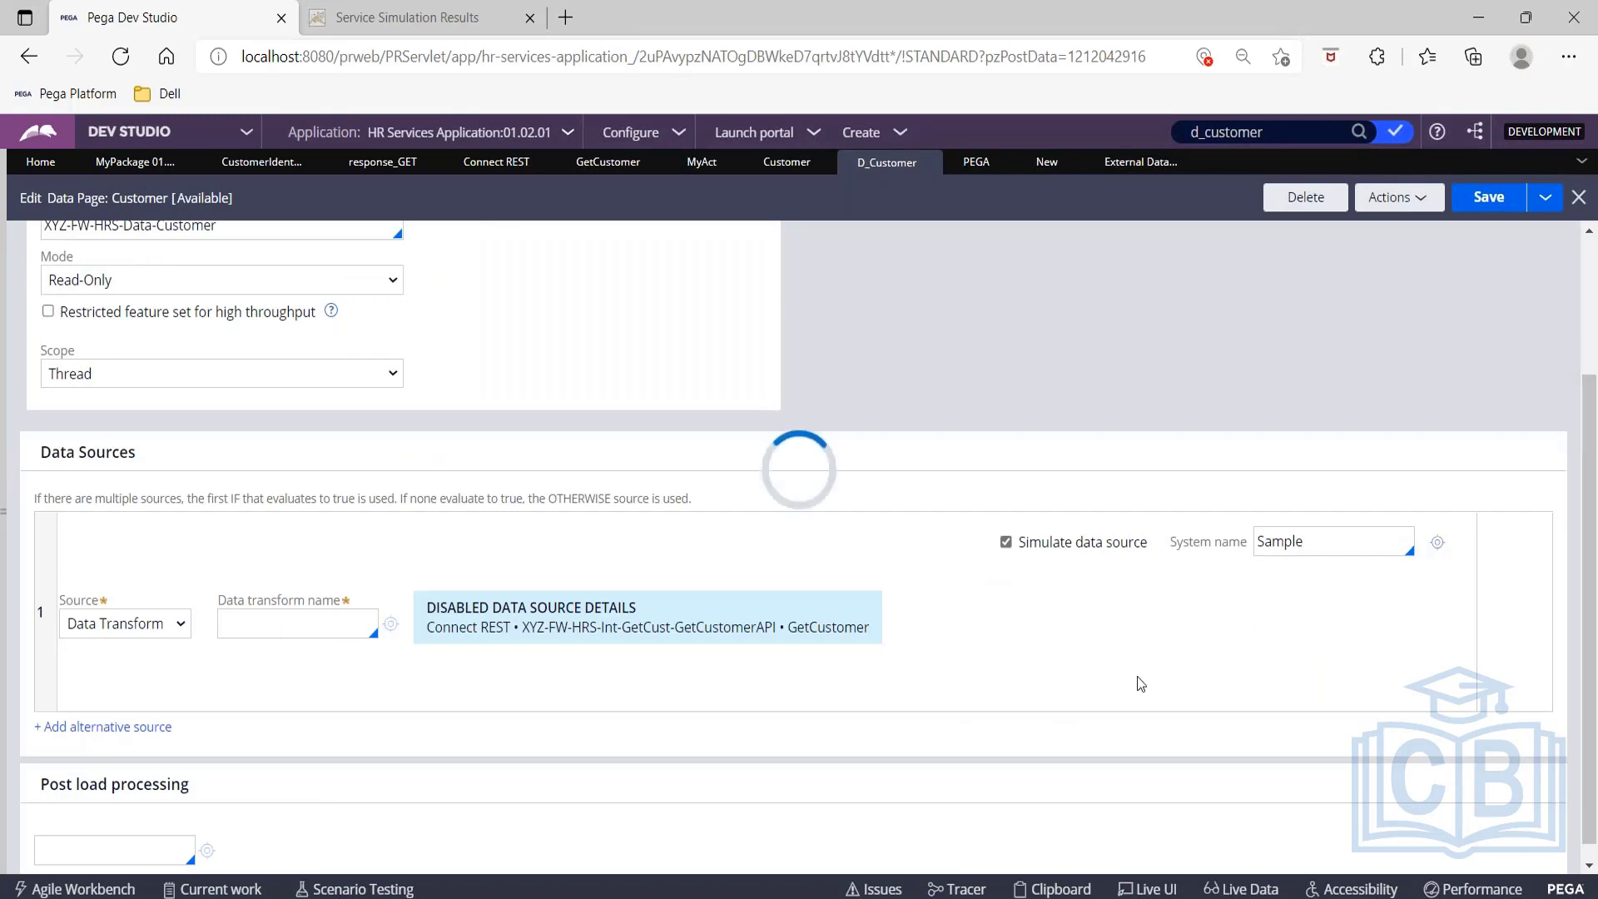
{"action": "left_click", "coordinate": [297, 623]}
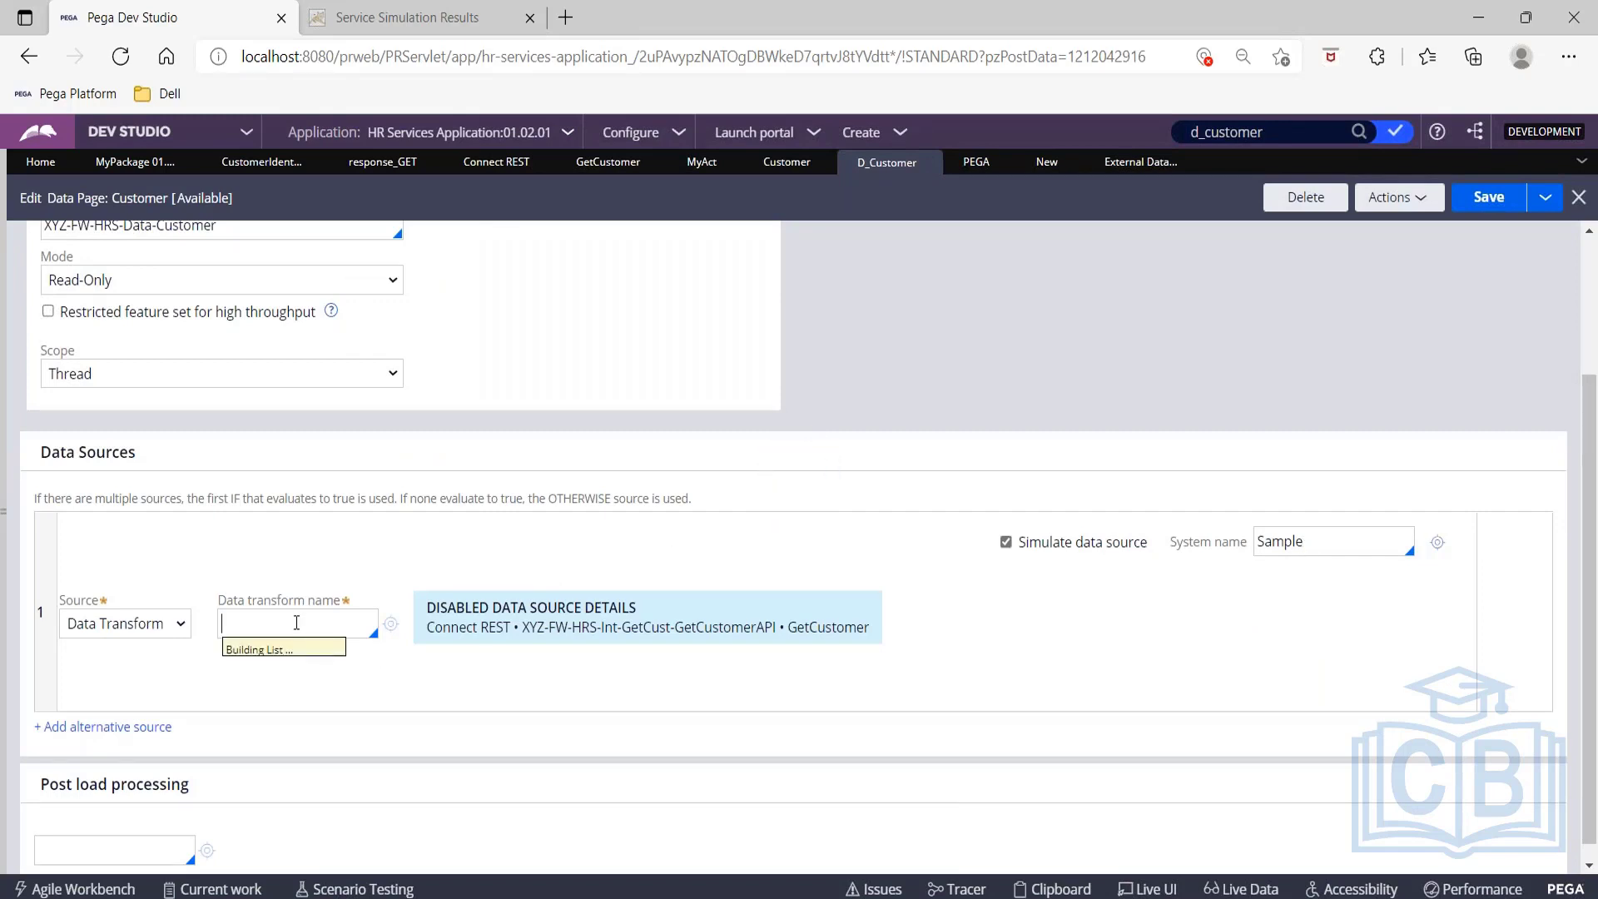
{"action": "left_click", "coordinate": [731, 427]}
{"action": "scroll", "coordinate": [731, 427], "scroll_direction": "up", "scroll_amount": 4}
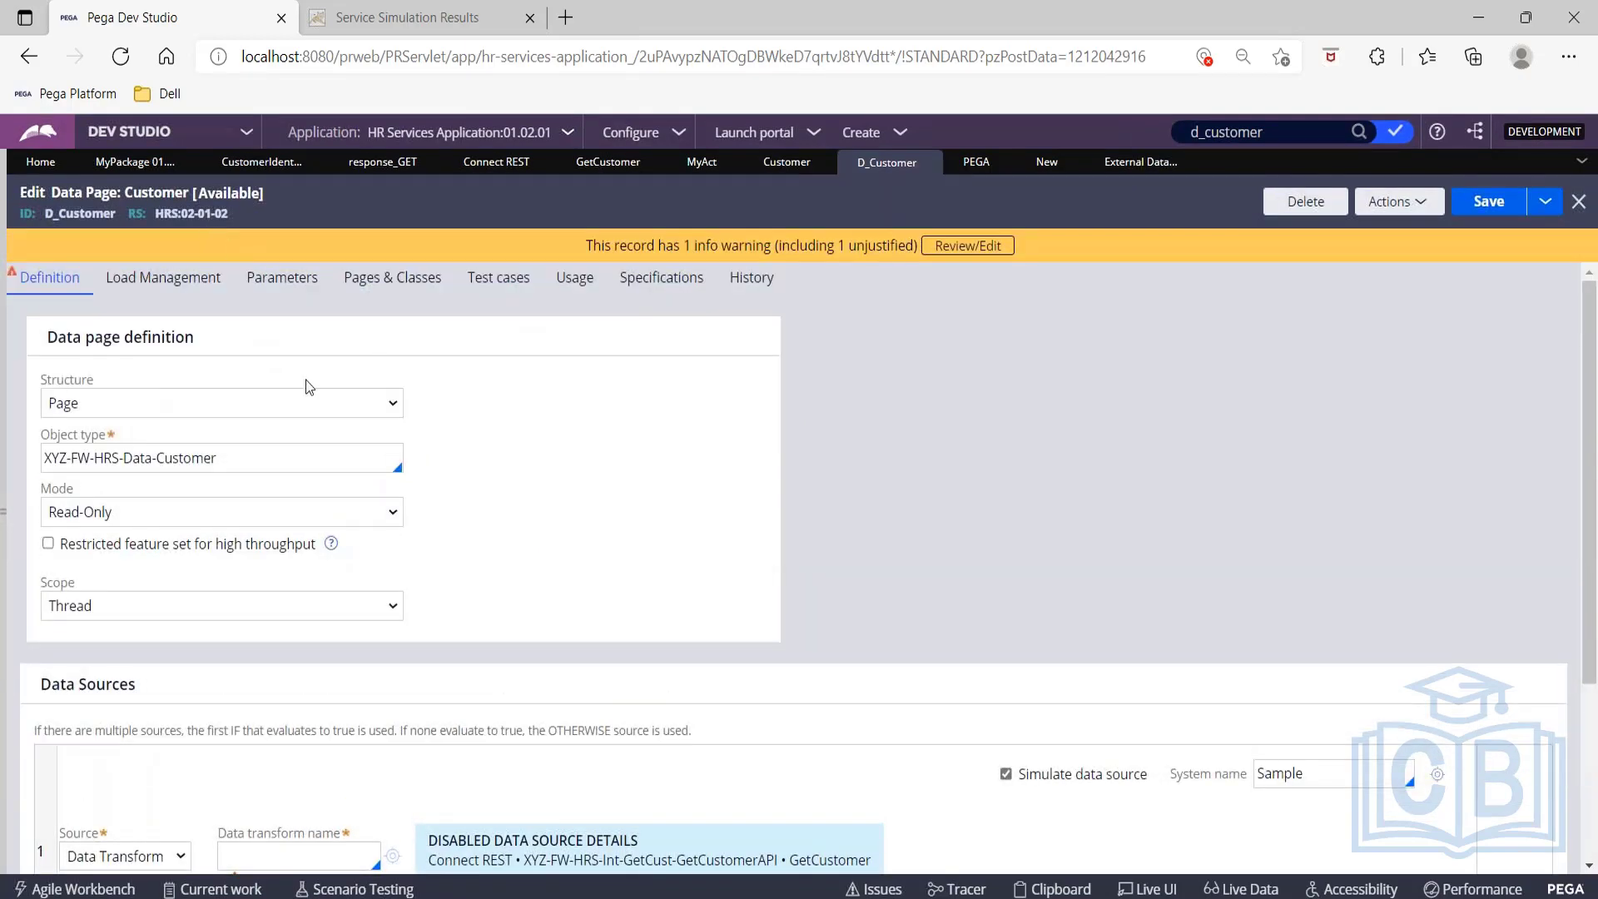
{"action": "scroll", "coordinate": [317, 436], "scroll_direction": "down", "scroll_amount": 5}
{"action": "left_click", "coordinate": [275, 596]}
{"action": "type", "text": "Sample"}
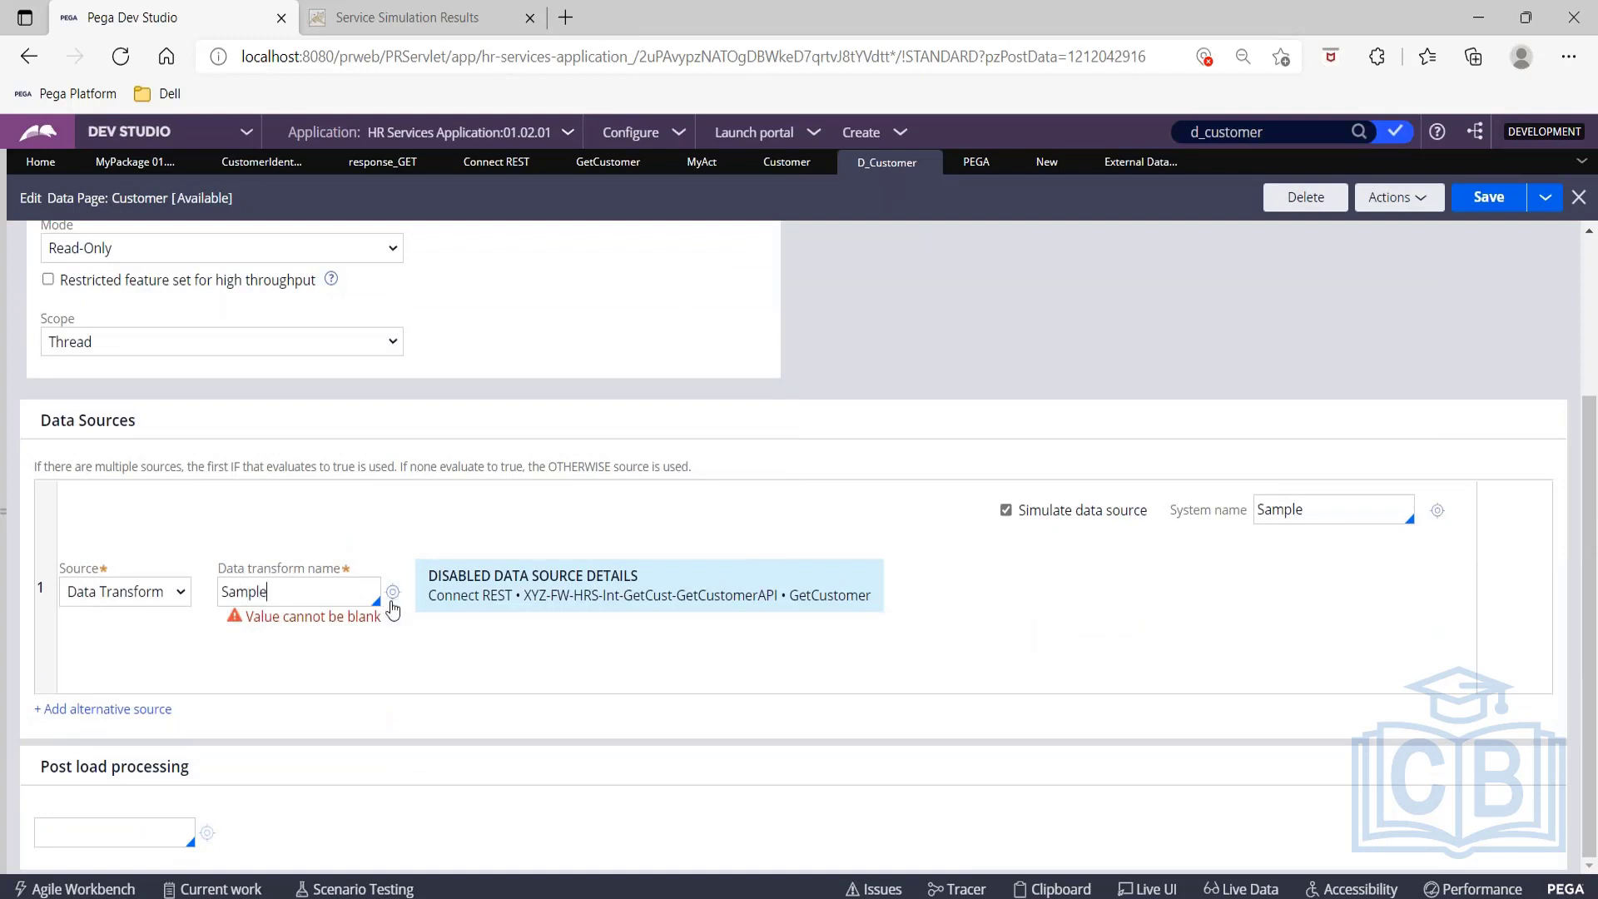
{"action": "type", "text": "DT"}
Create and open the SampleDT data transform from the data page's source, keeping the proposed class and ruleset.
{"action": "left_click", "coordinate": [391, 601]}
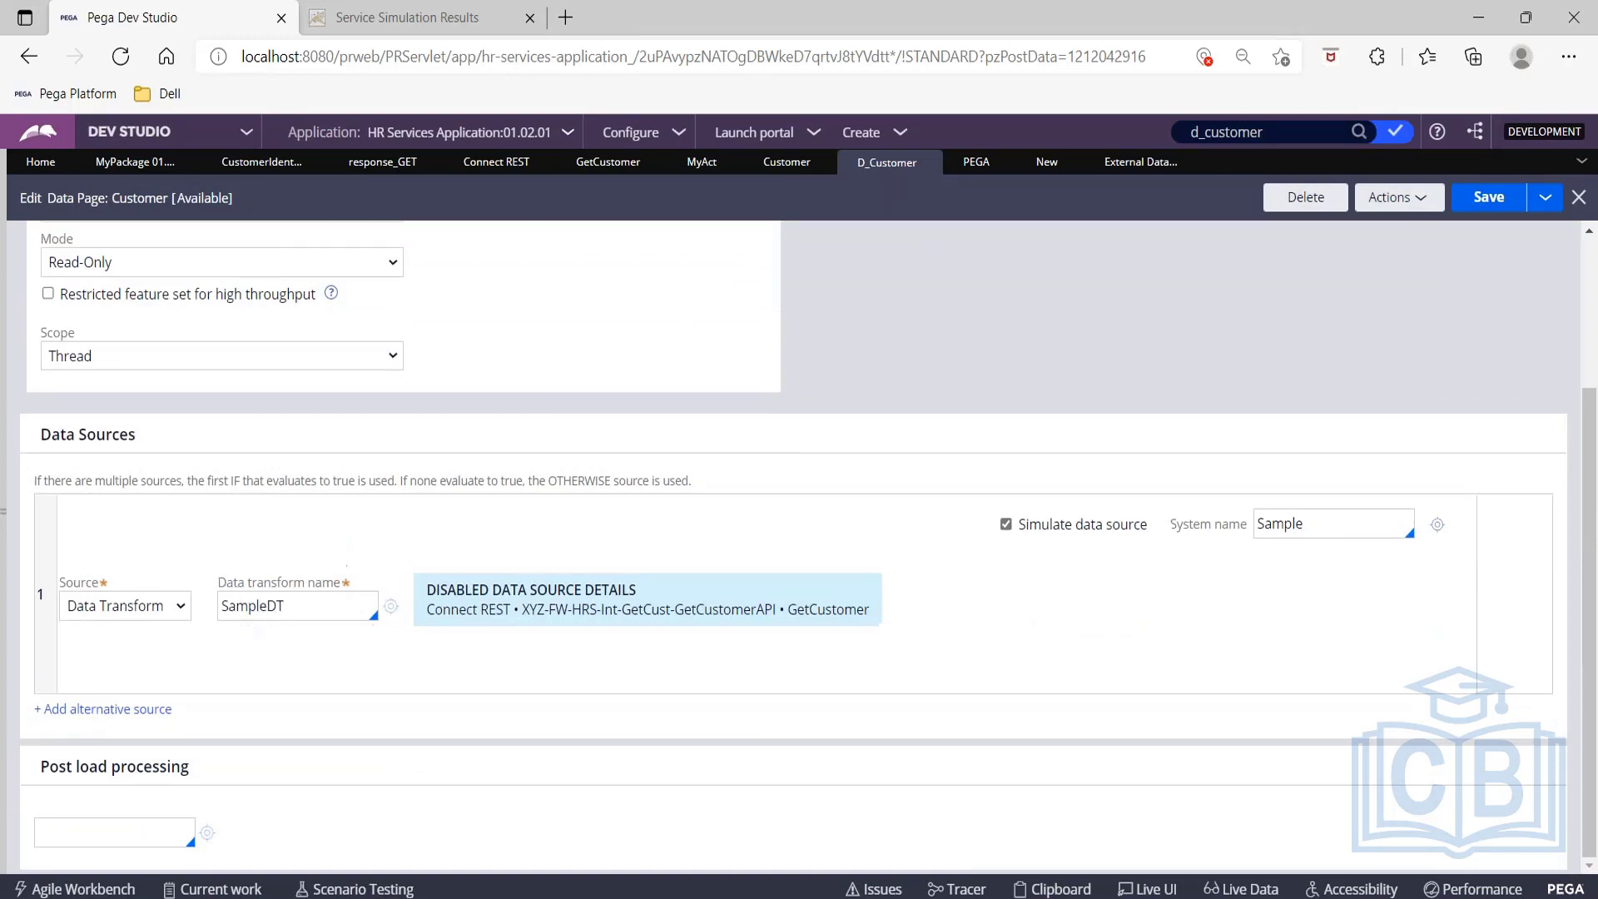
{"action": "left_click", "coordinate": [390, 607]}
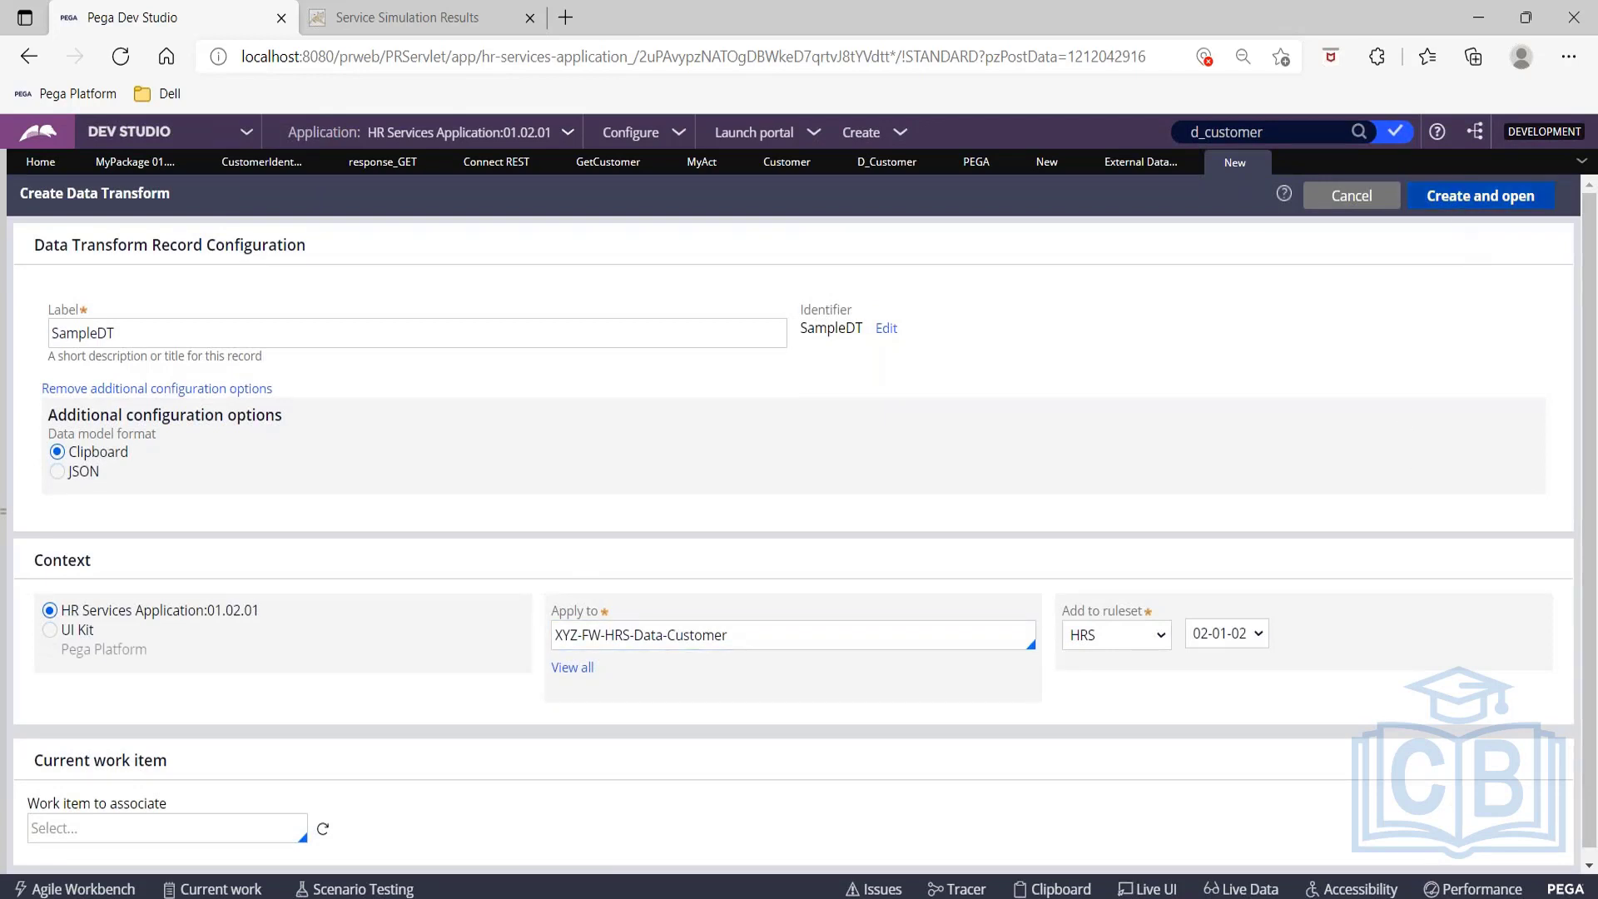
{"action": "left_click", "coordinate": [1464, 198]}
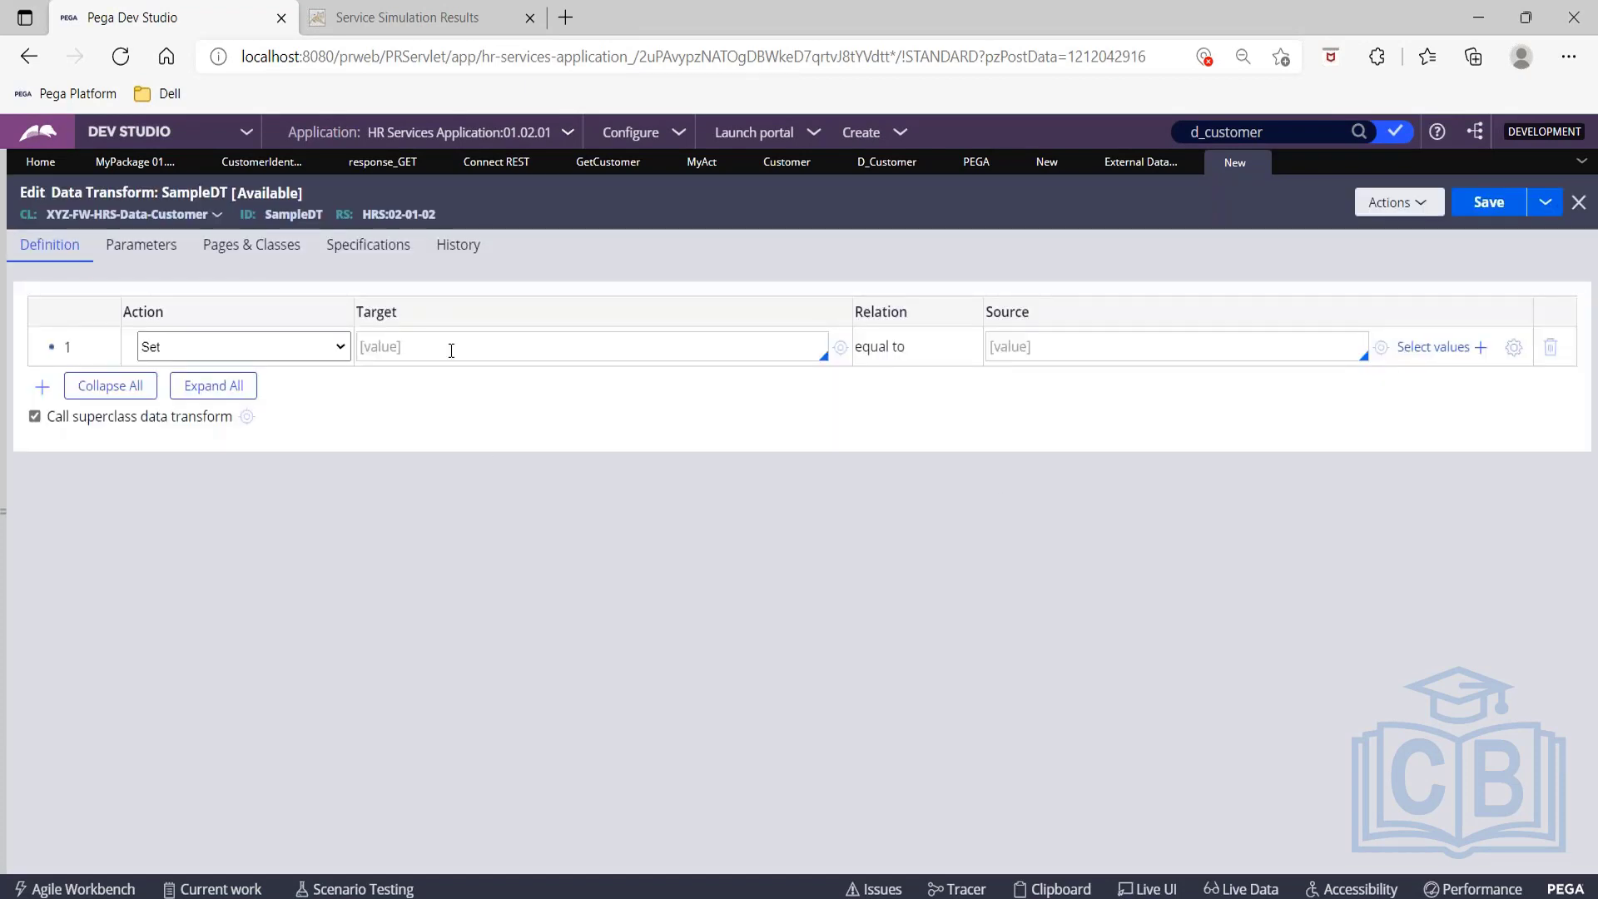
Set the target .CID equal to "101" in the first row of SampleDT and save the data transform.
{"action": "type", "text": "."}
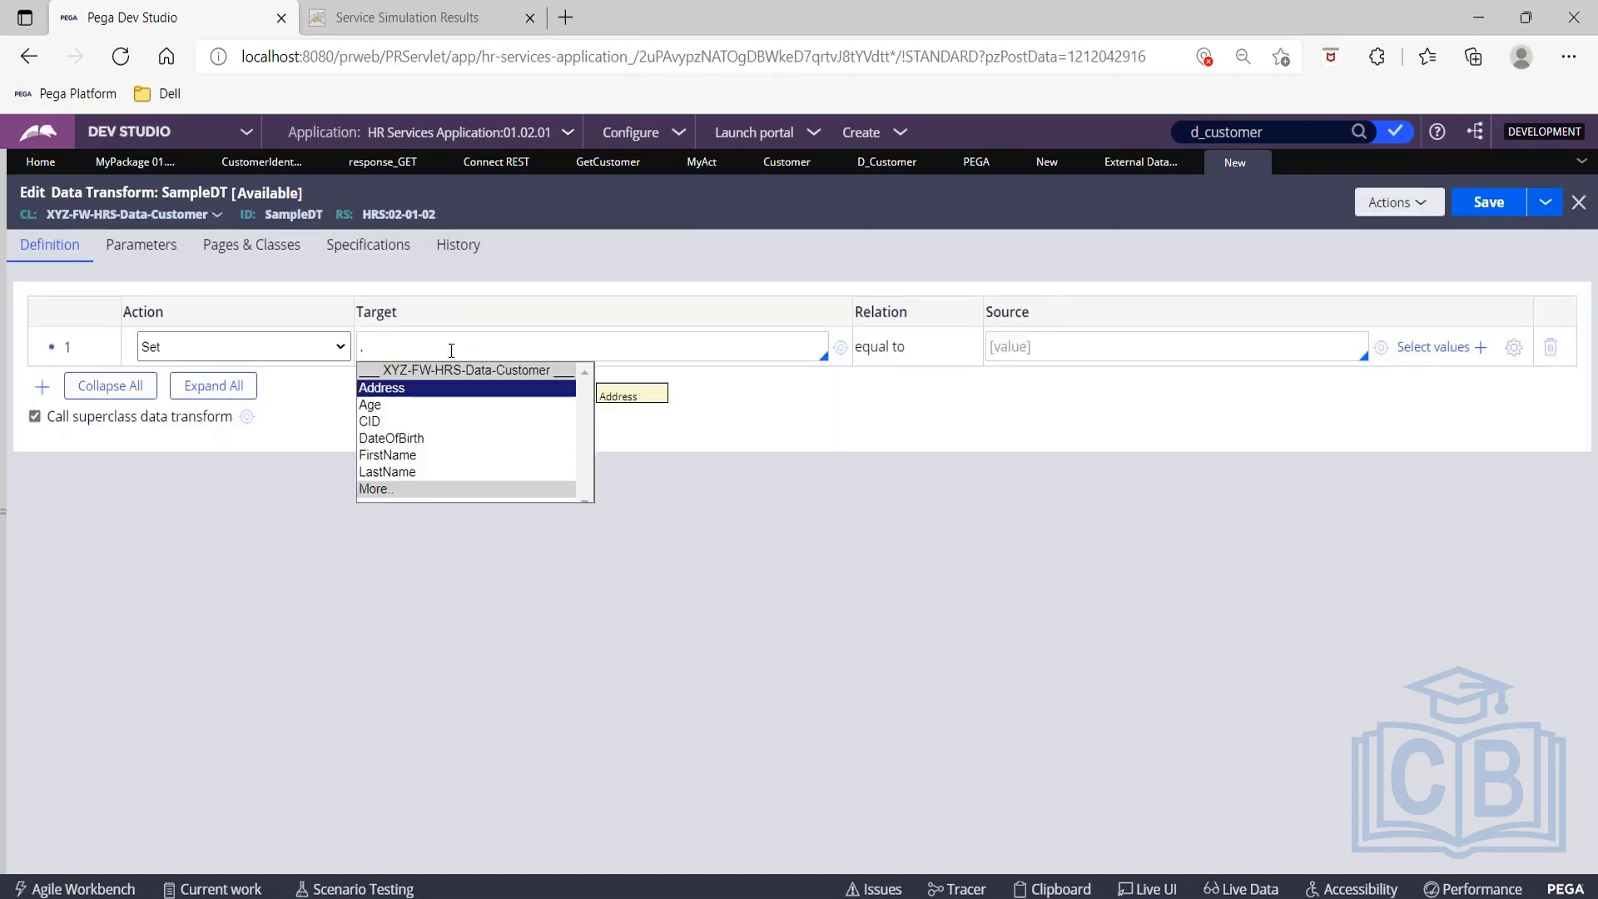
{"action": "key", "text": "Return"}
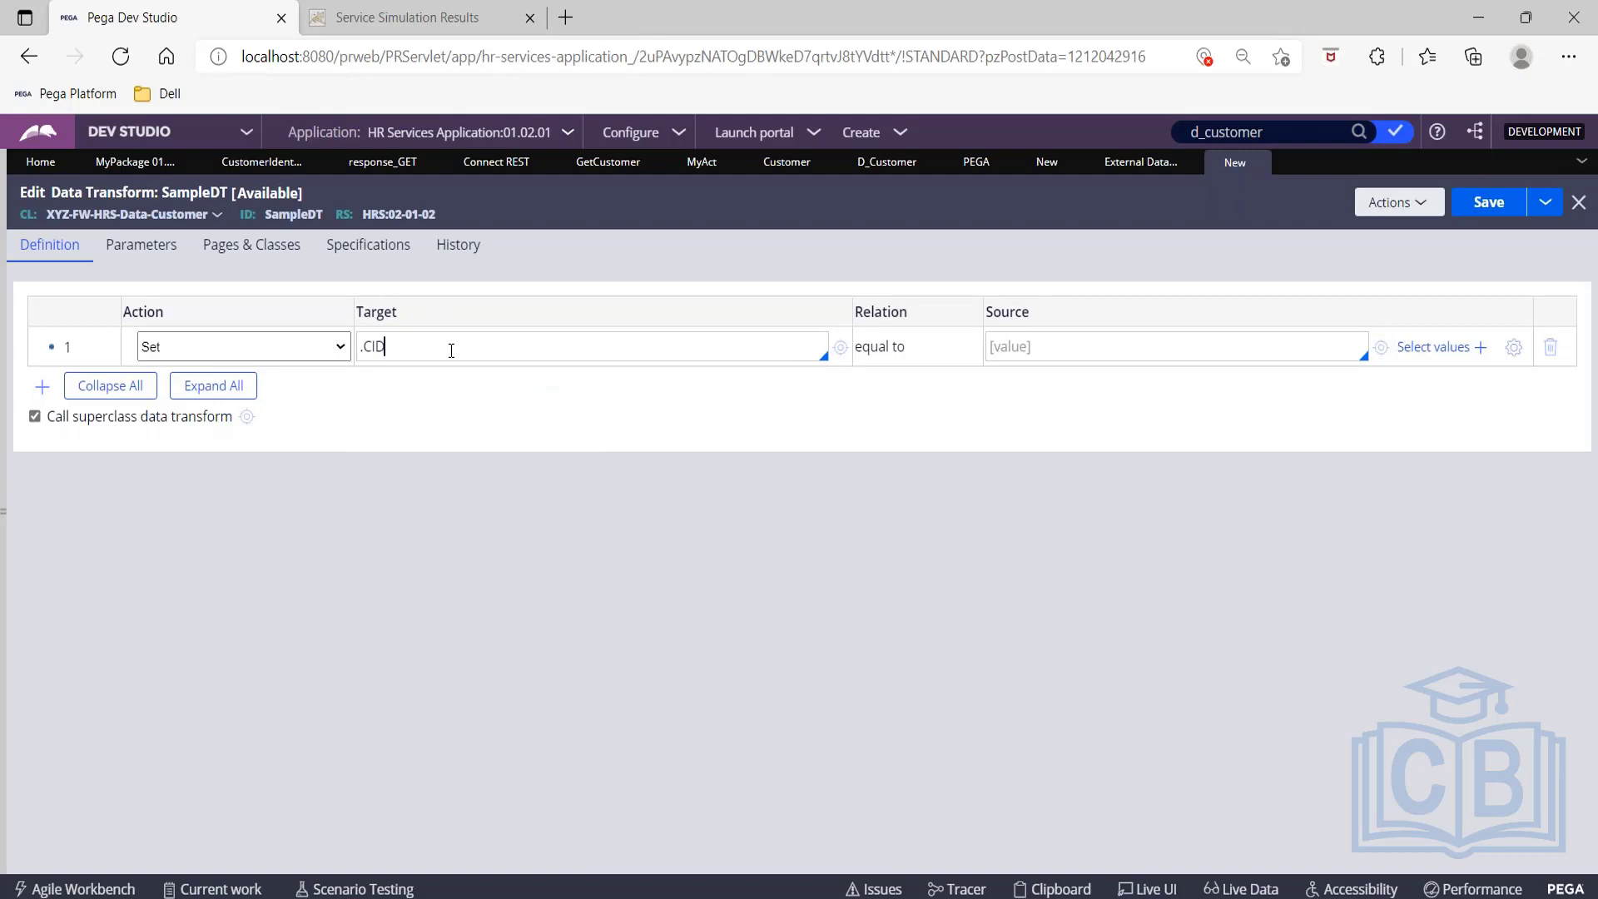
{"action": "left_click", "coordinate": [1059, 347]}
{"action": "type", "text": "\"\"101"}
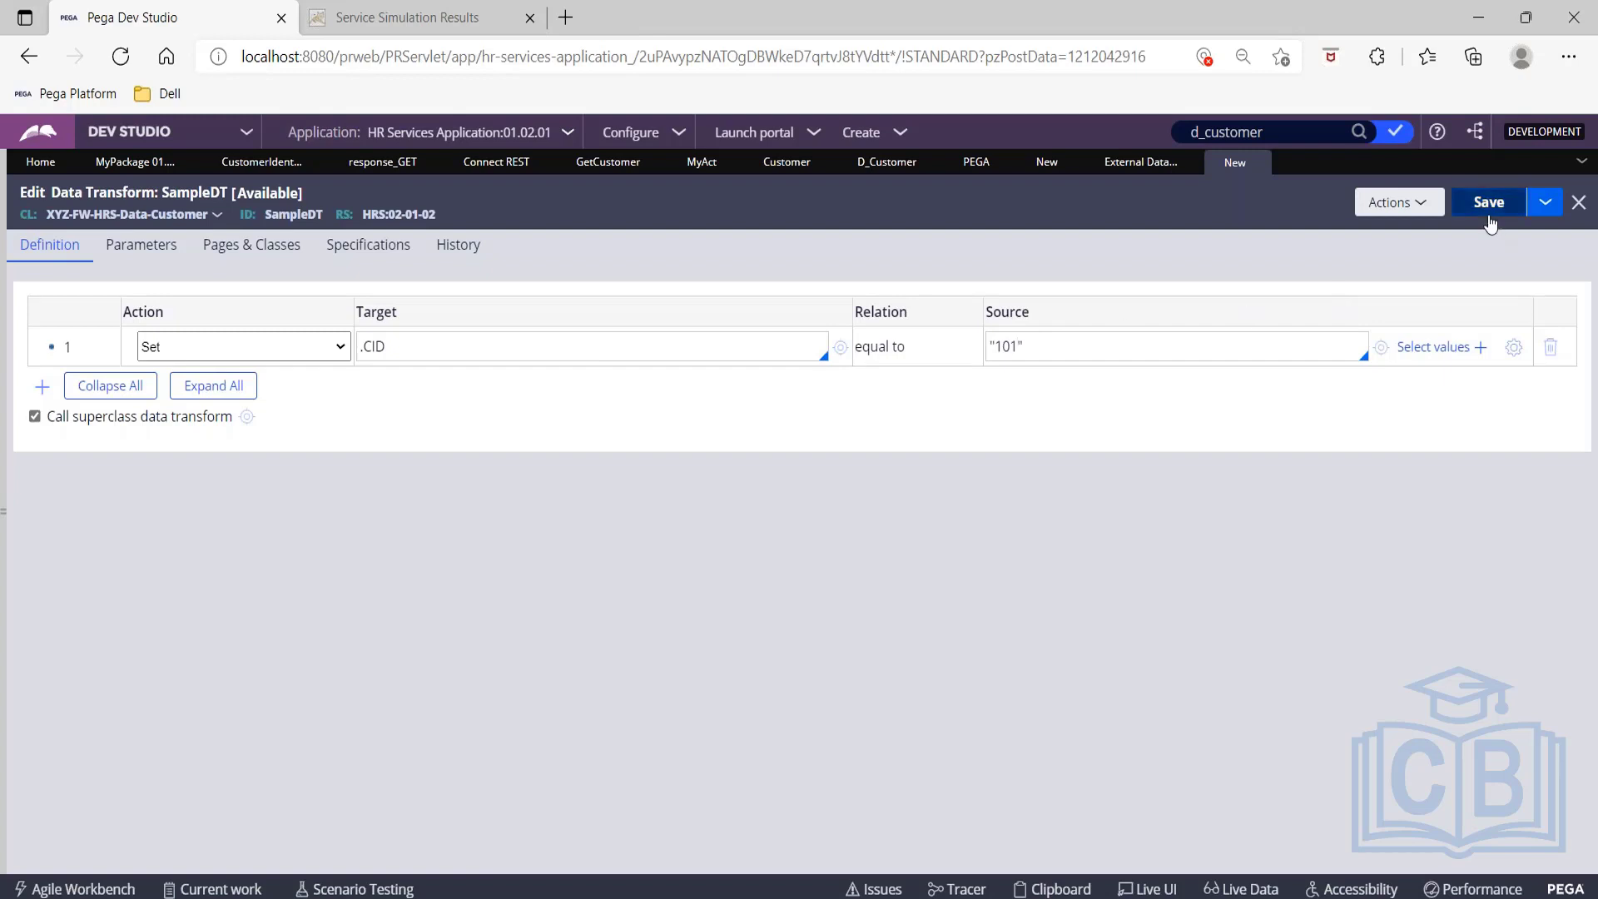
{"action": "left_click", "coordinate": [1489, 215]}
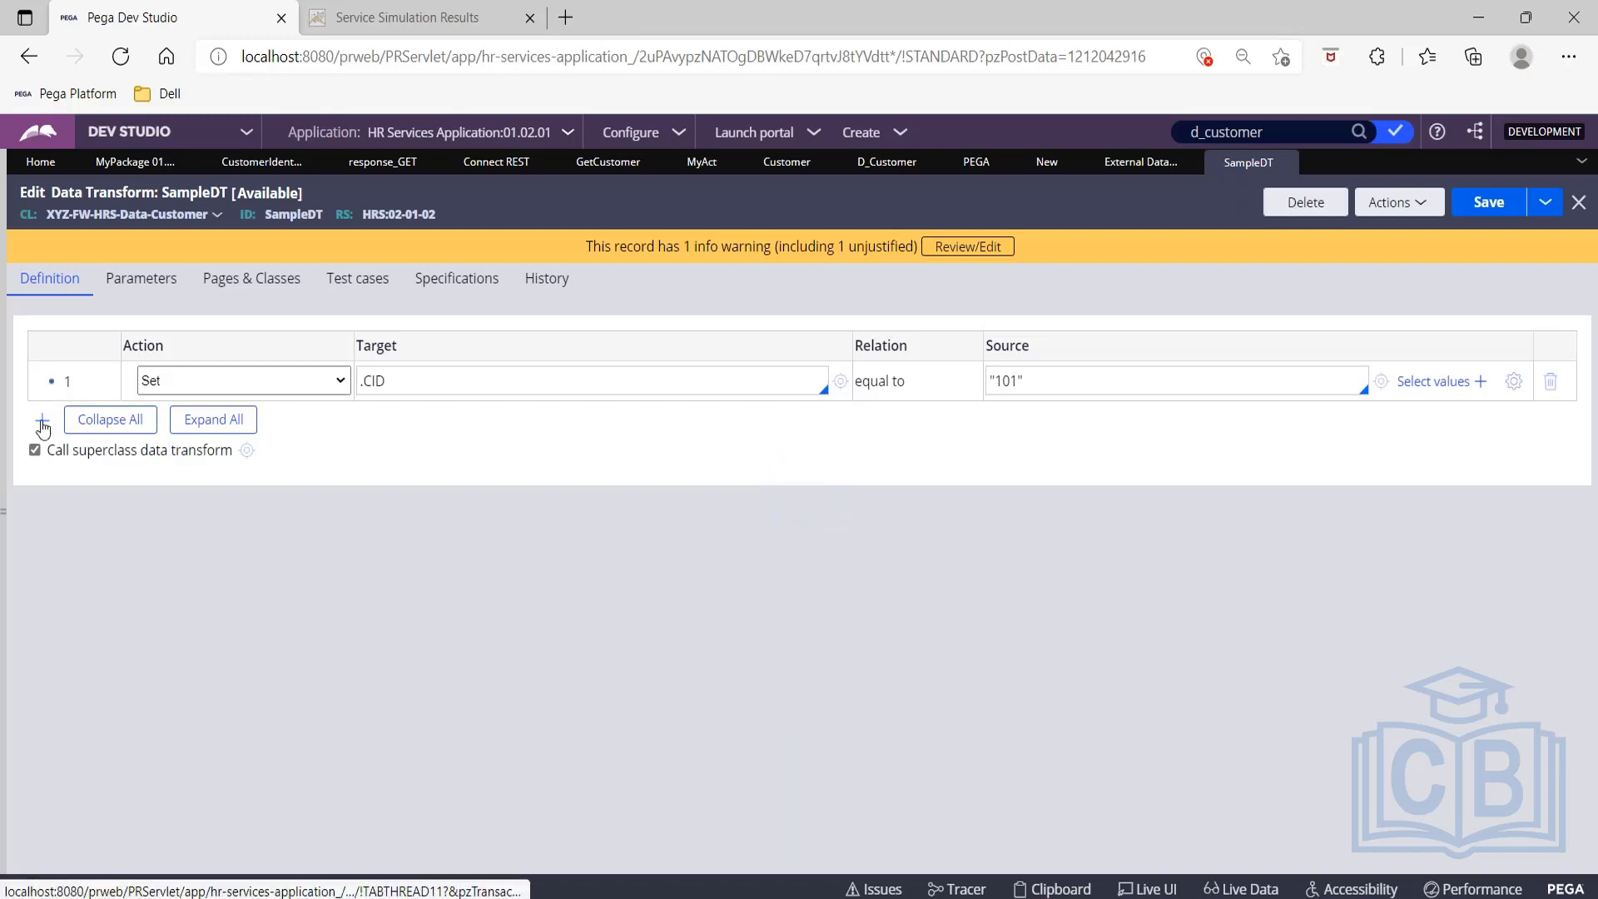
Add a second Set row to SampleDT making .FirstName equal to "hello" and save the data transform.
{"action": "left_click", "coordinate": [42, 427]}
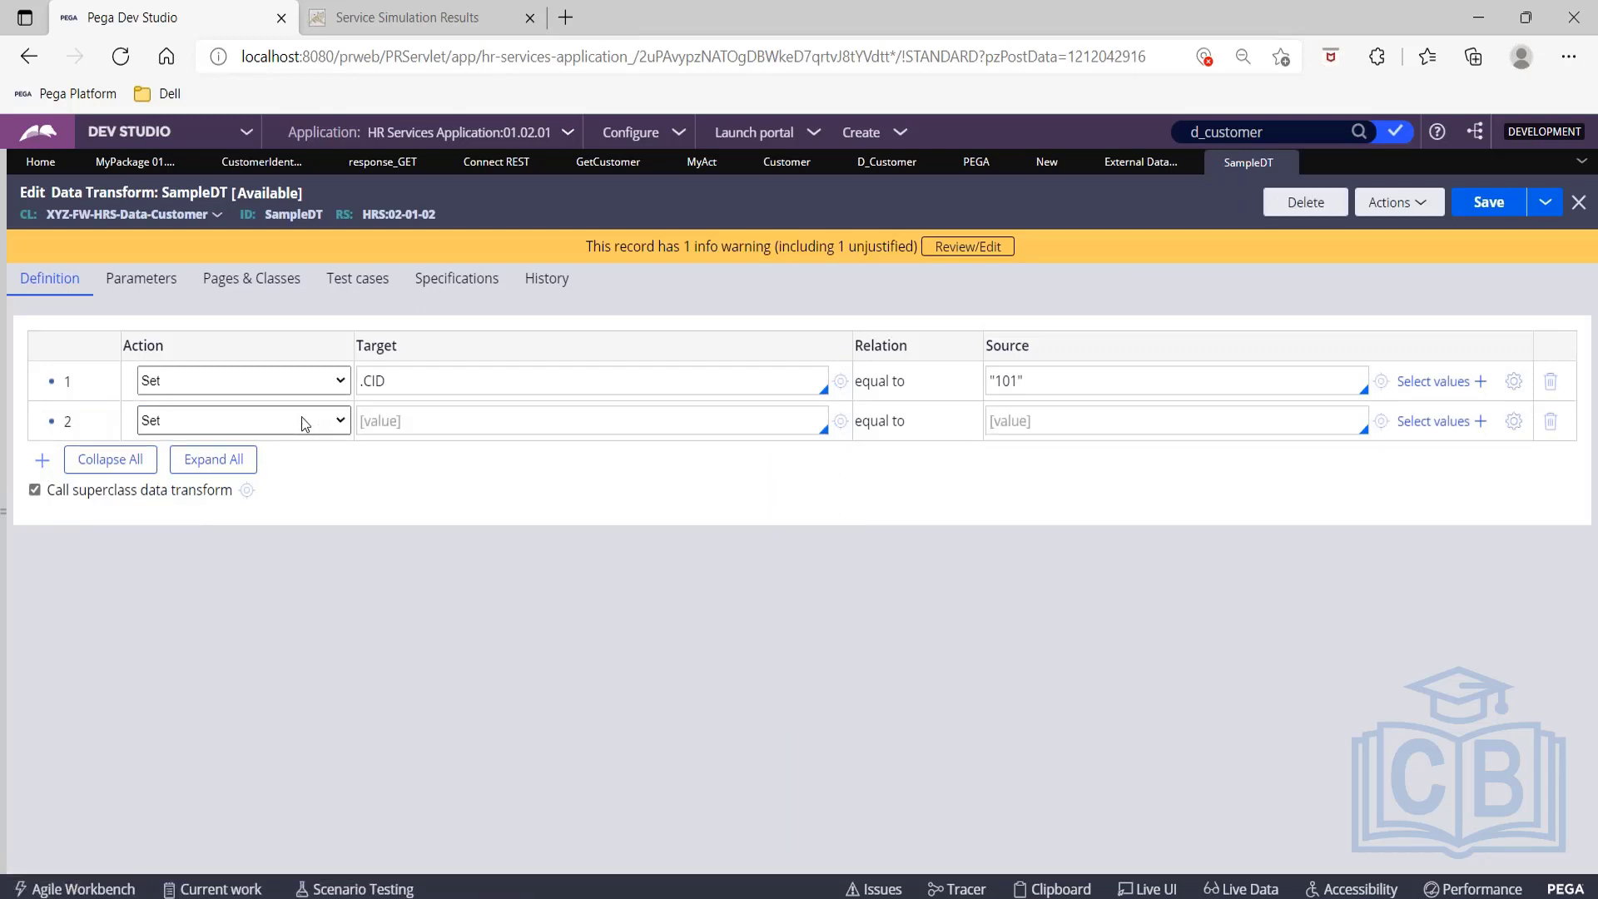
{"action": "left_click", "coordinate": [374, 418]}
{"action": "type", "text": "."}
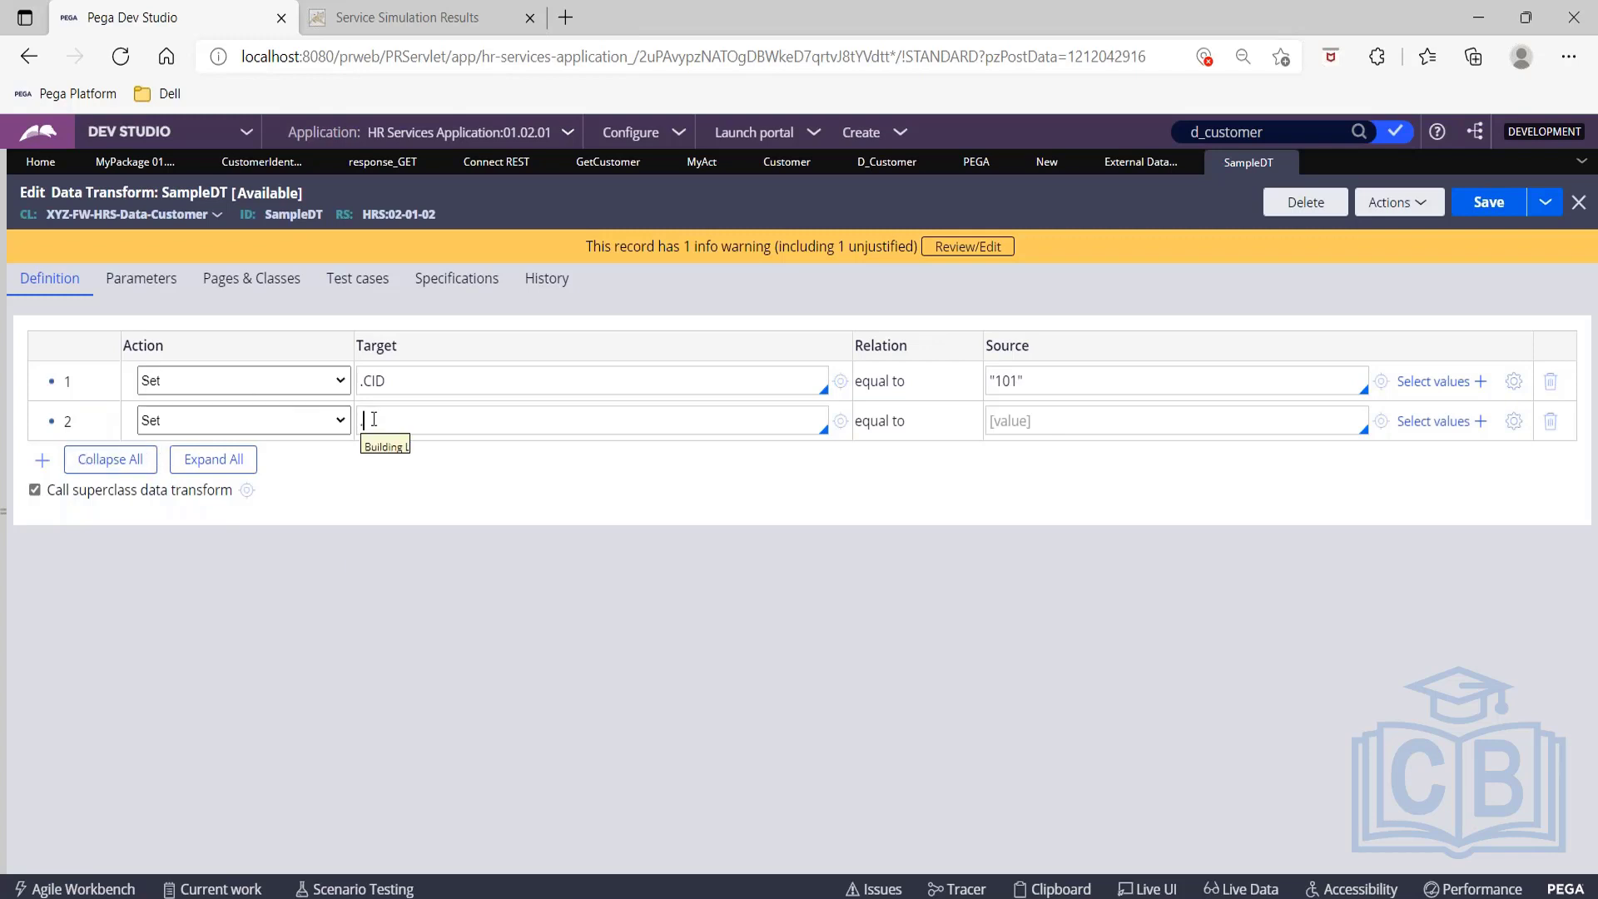
{"action": "type", "text": "F"}
{"action": "key", "text": "Return"}
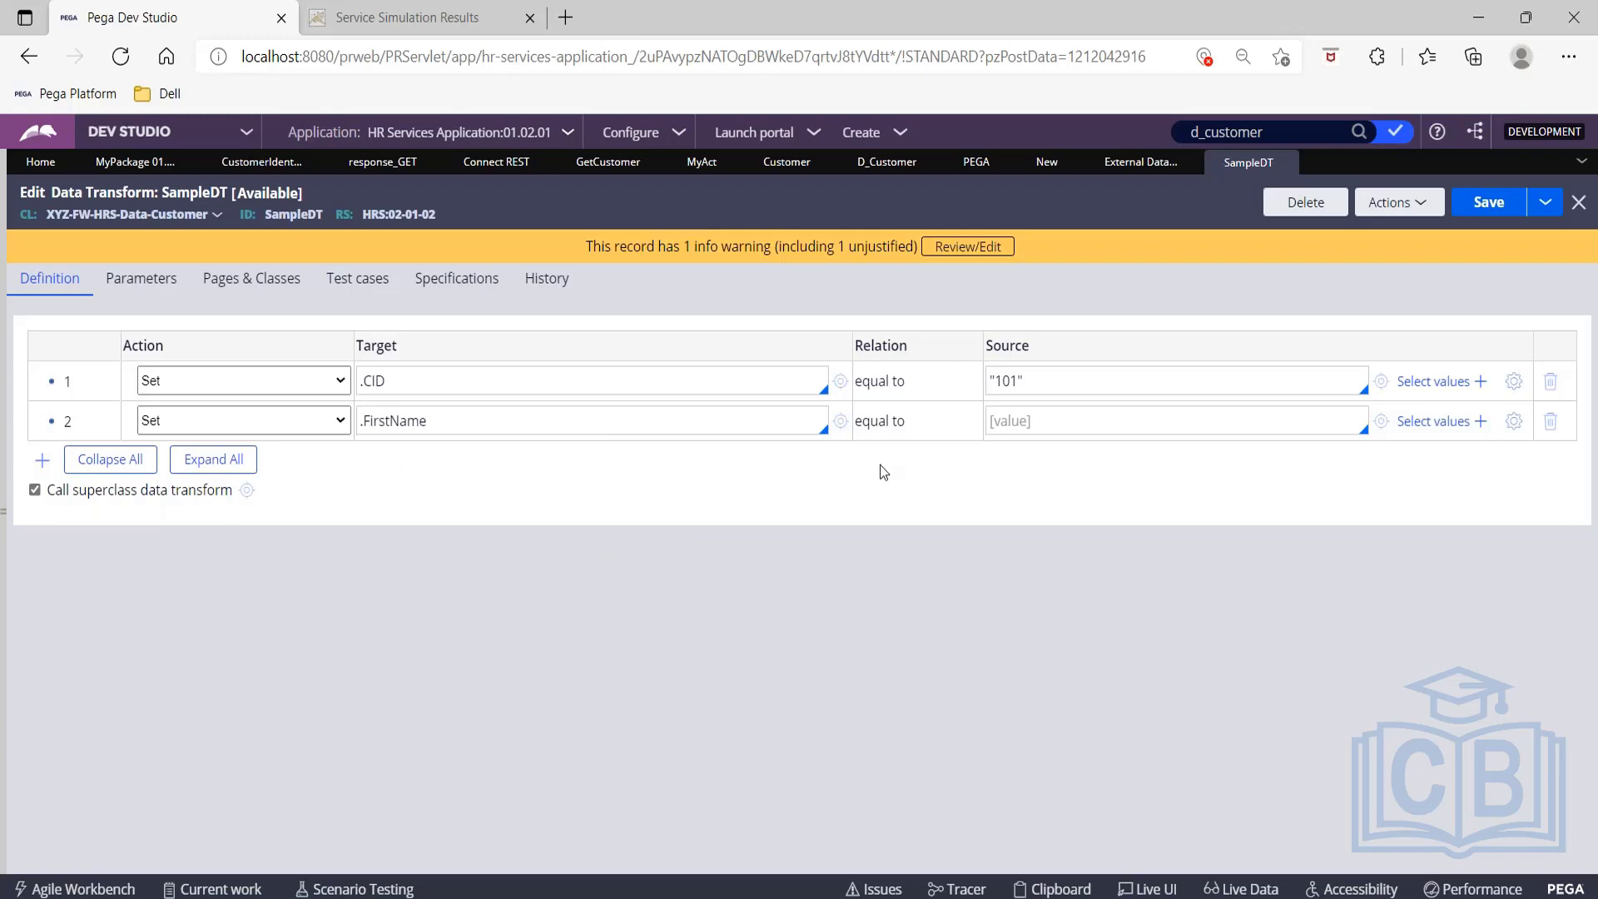
{"action": "left_click", "coordinate": [1037, 421]}
{"action": "type", "text": "\"\""}
{"action": "type", "text": "hello"}
{"action": "left_click", "coordinate": [1502, 193]}
{"action": "left_click", "coordinate": [1493, 206]}
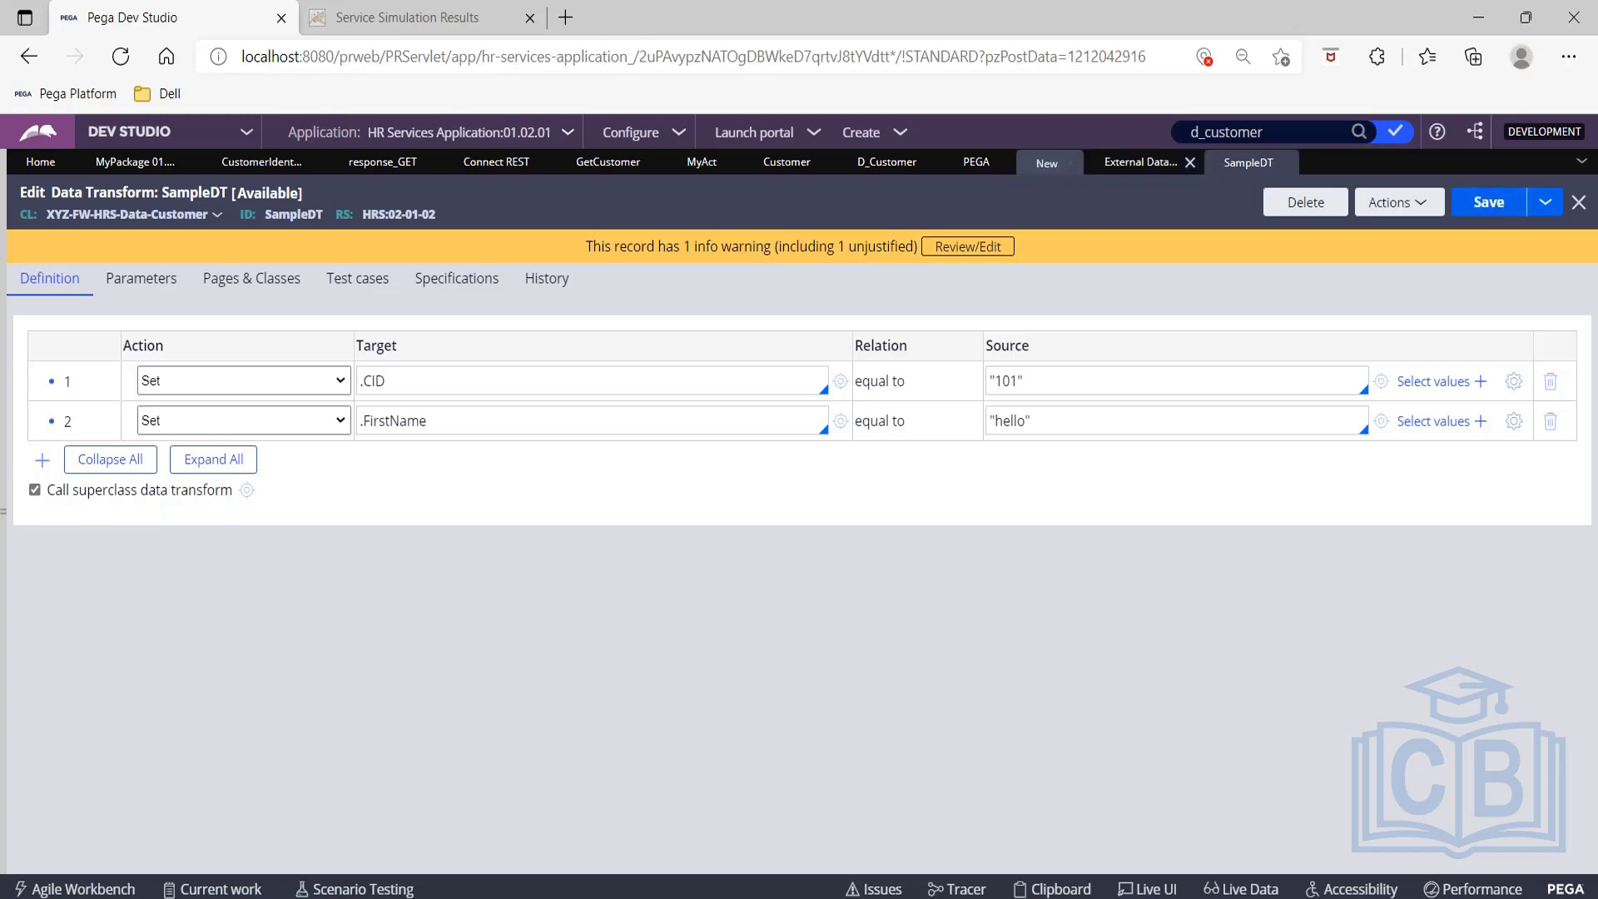
Return to the D_Customer data page, confirm SampleDT as the source's data transform and try to save the page.
{"action": "left_click", "coordinate": [887, 163]}
{"action": "left_click", "coordinate": [330, 605]}
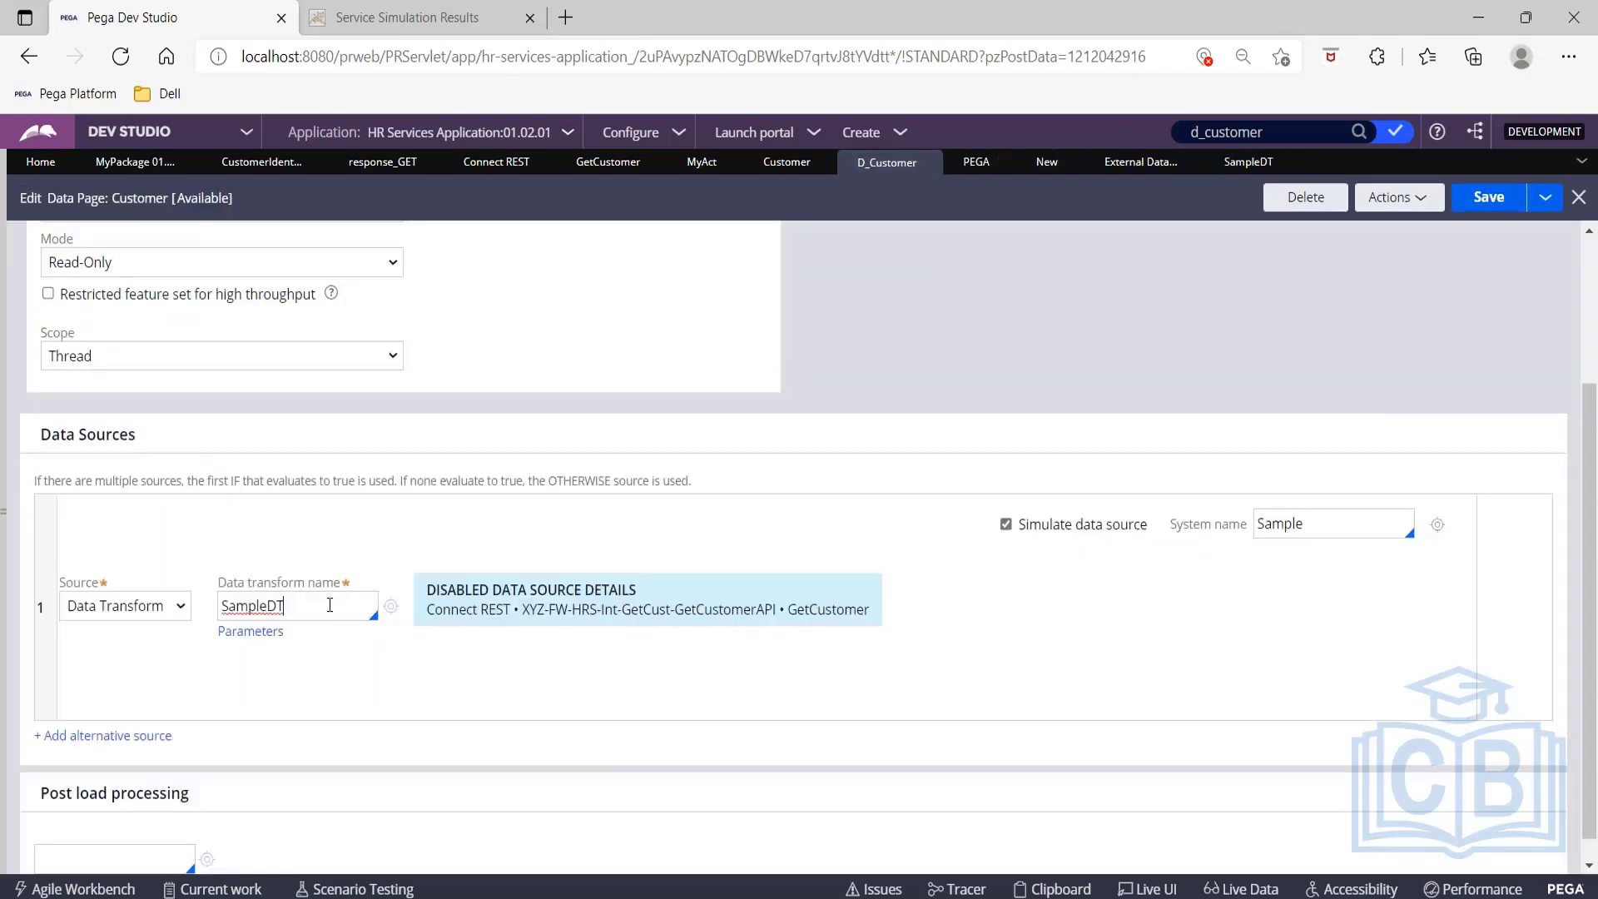
{"action": "key", "text": "Return"}
{"action": "left_click", "coordinate": [1475, 198]}
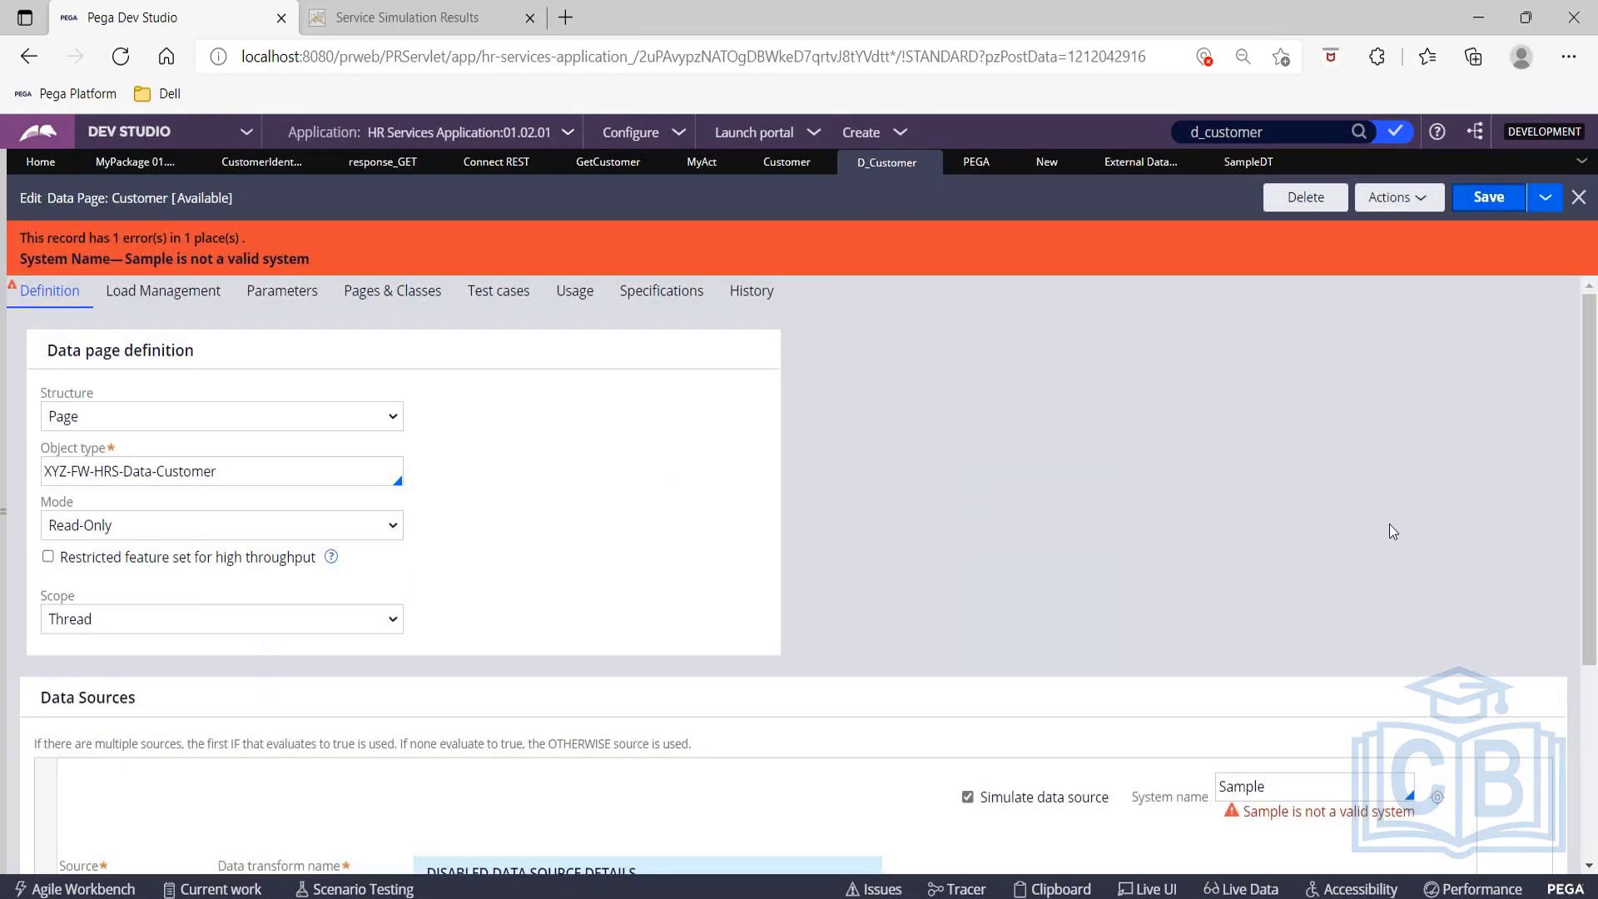
Create an integration system with system ID Sample from the data page's system name and save it.
{"action": "scroll", "coordinate": [1390, 523], "scroll_direction": "down", "scroll_amount": 3}
{"action": "left_click", "coordinate": [1439, 552]}
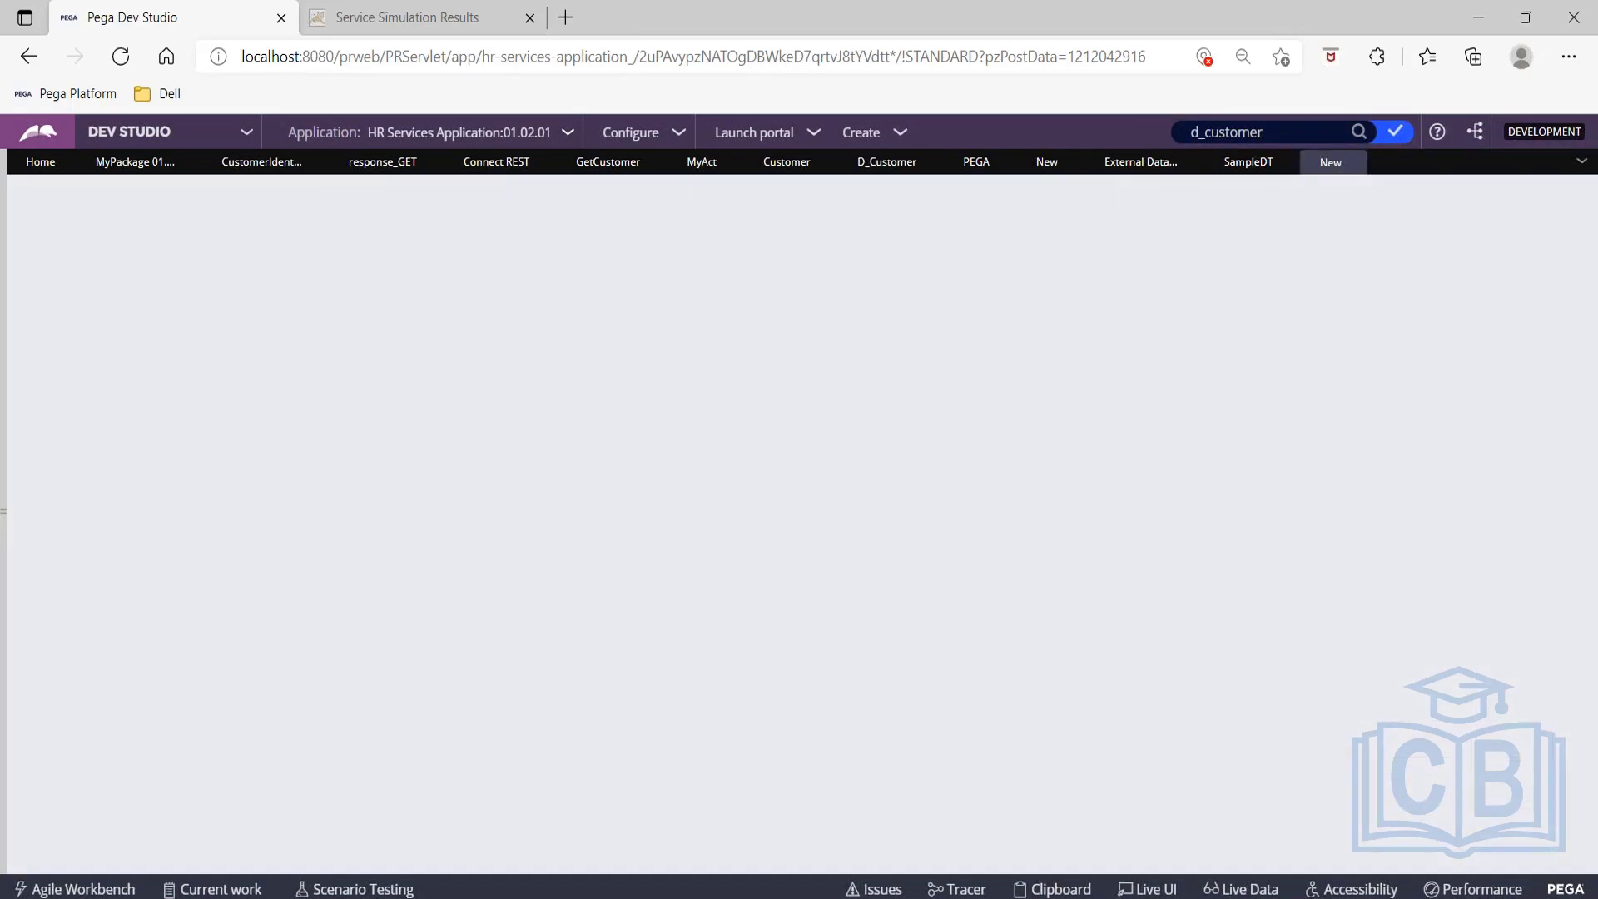
{"action": "left_click", "coordinate": [86, 337]}
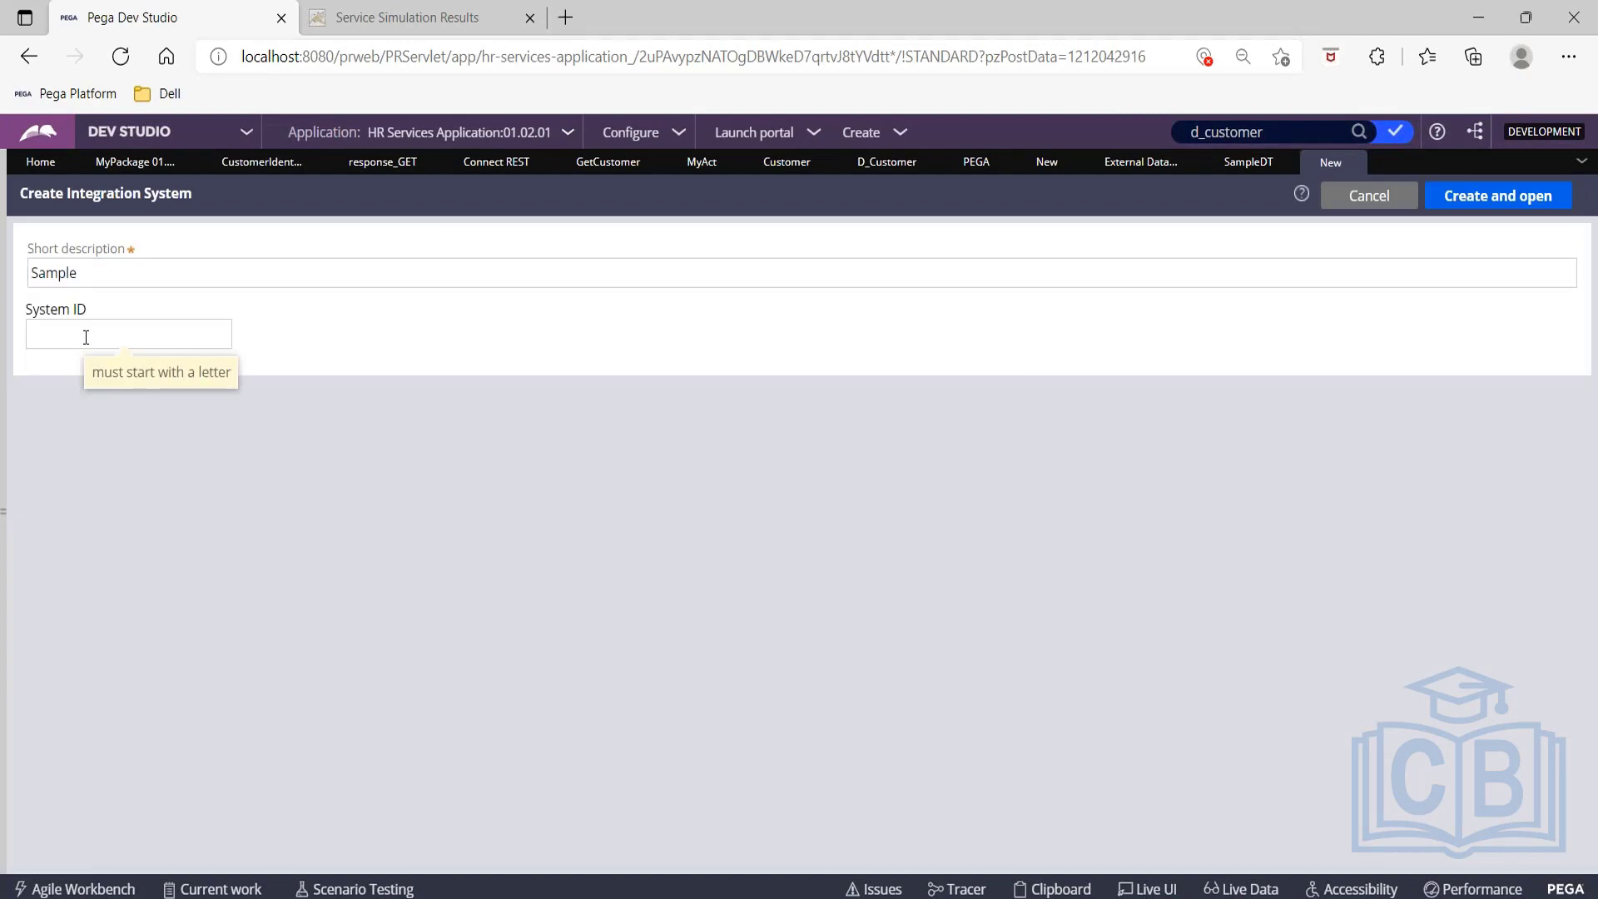
{"action": "type", "text": "Sample"}
{"action": "left_click", "coordinate": [1498, 200]}
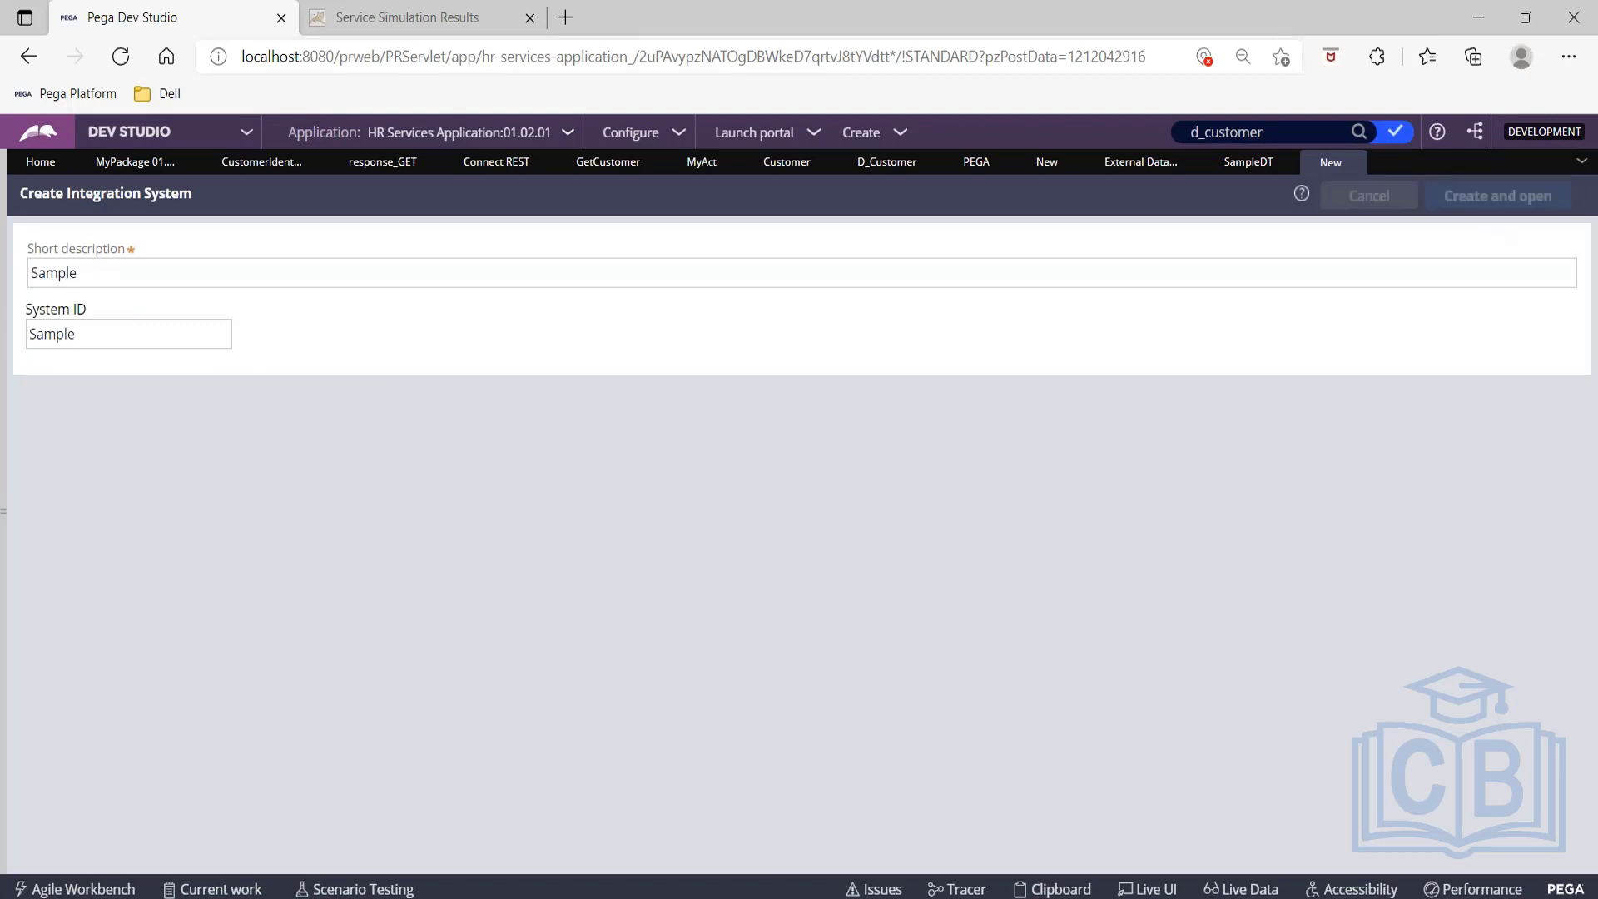
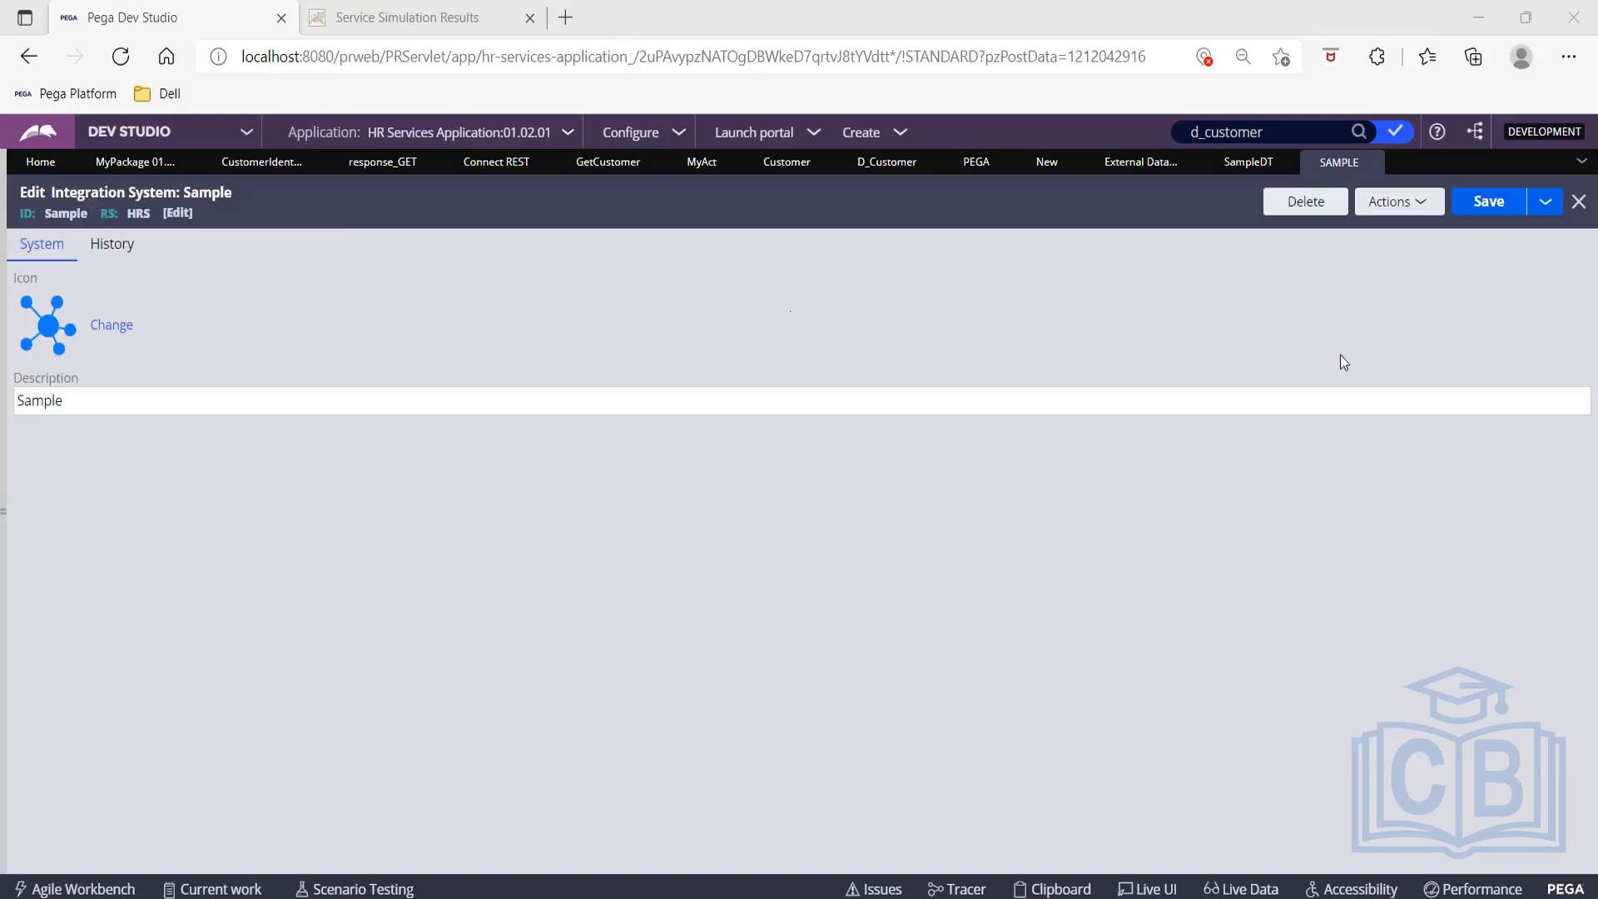
{"action": "left_click", "coordinate": [1485, 206]}
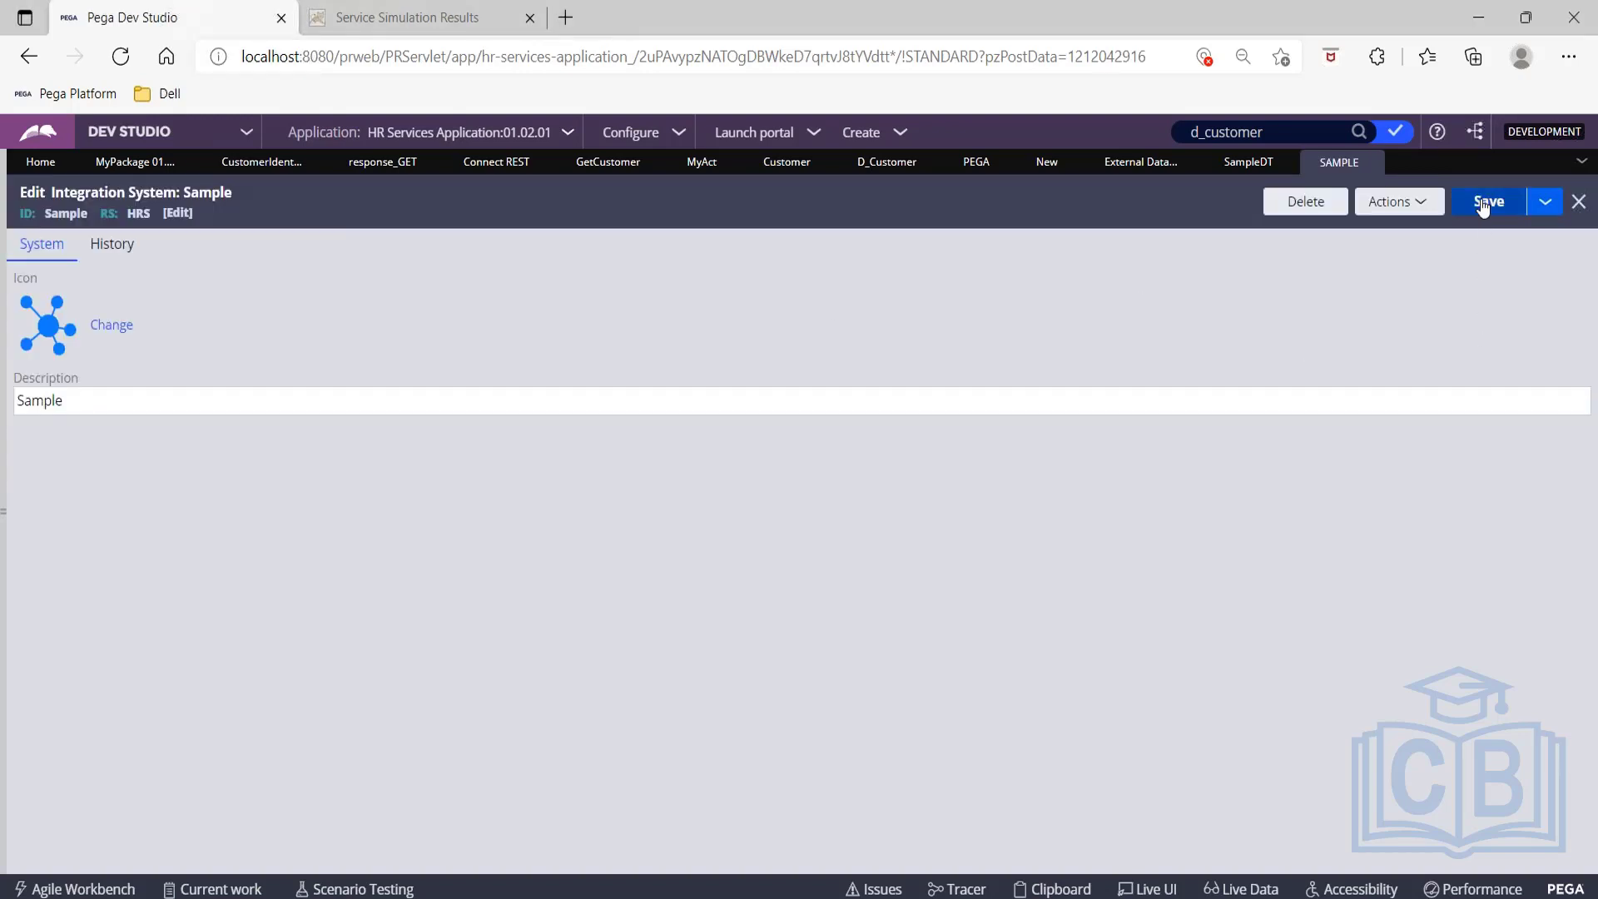
Return to the D_Customer data page, reselect Sample as the simulated source's system name and save the page.
{"action": "left_click", "coordinate": [884, 163]}
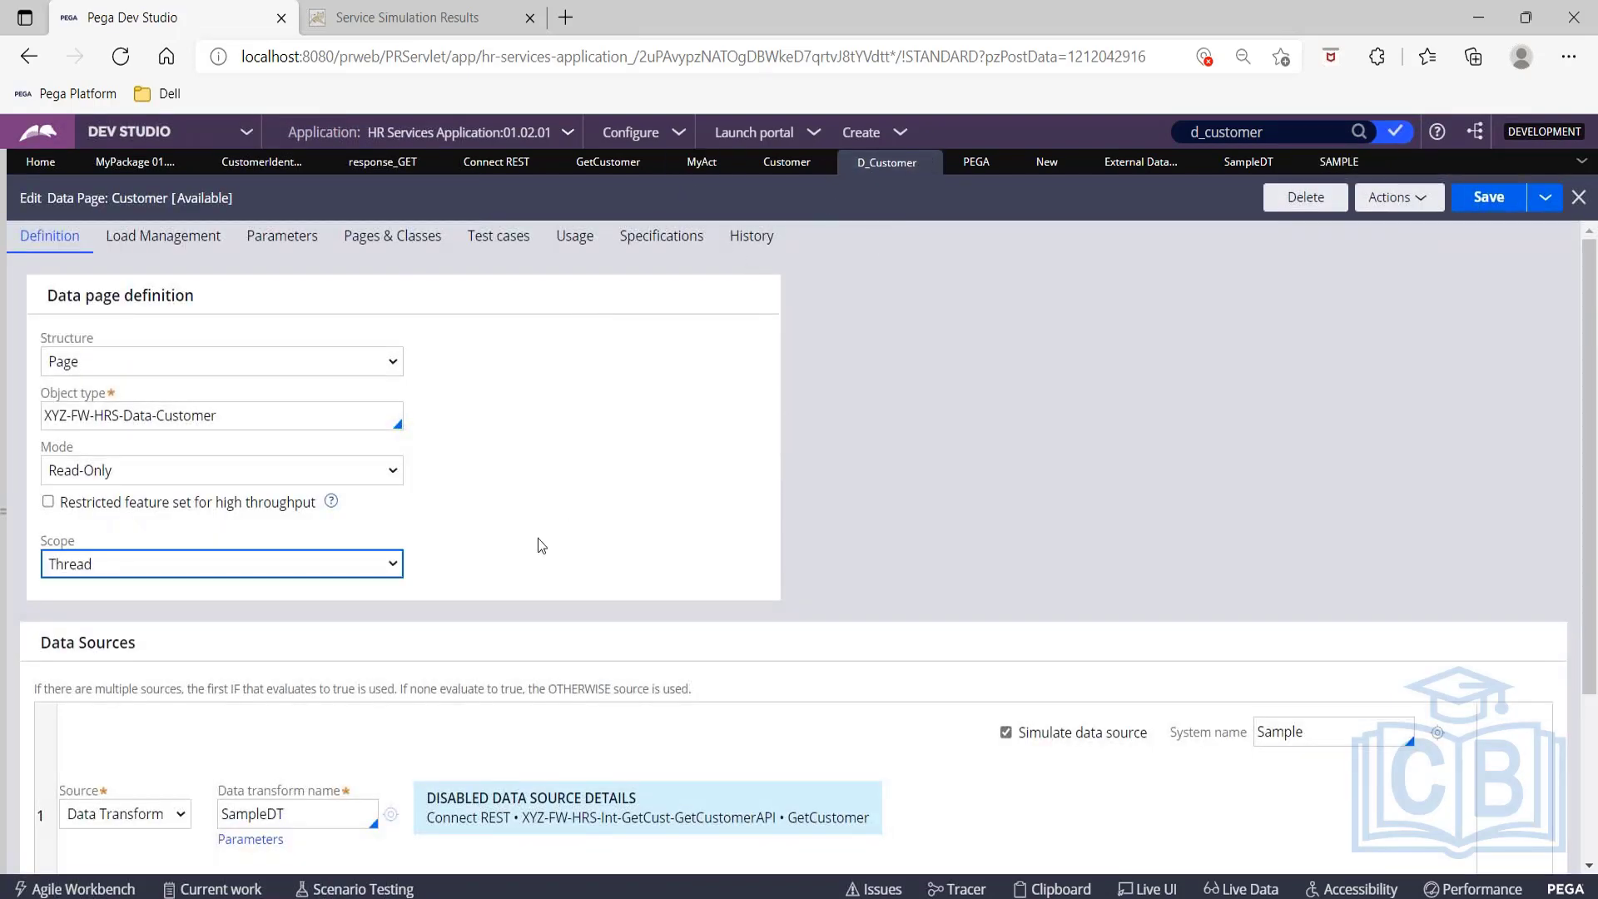
{"action": "scroll", "coordinate": [538, 538], "scroll_direction": "down", "scroll_amount": 3}
{"action": "left_click", "coordinate": [1345, 550]}
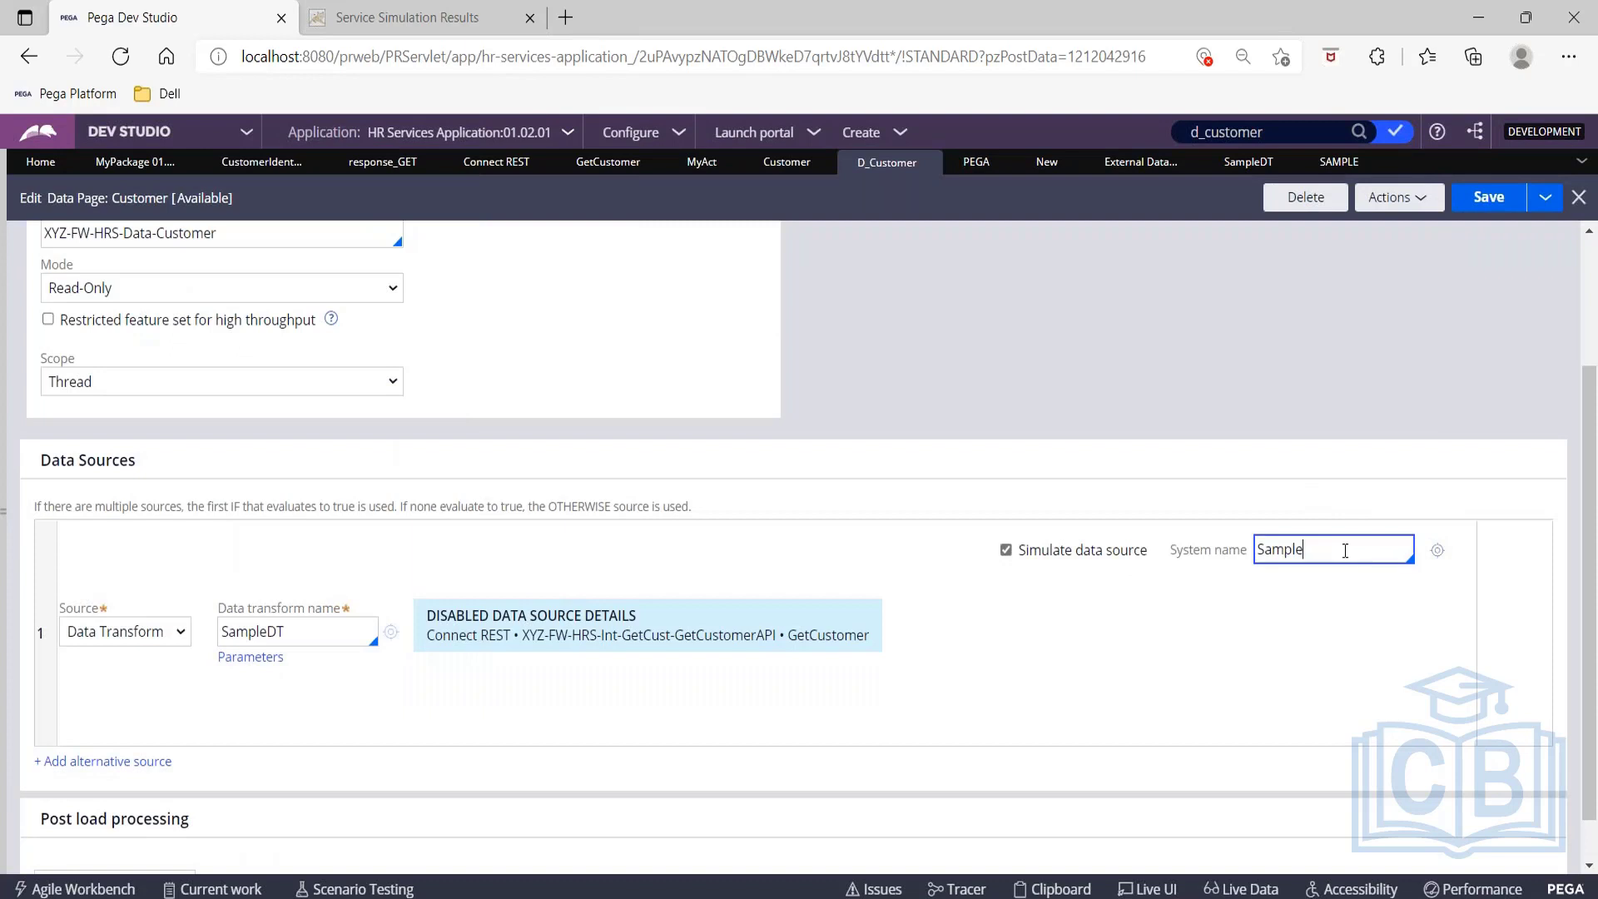
{"action": "key", "text": "Down"}
{"action": "key", "text": "Down"}
{"action": "key", "text": "Return"}
{"action": "left_click", "coordinate": [1486, 198]}
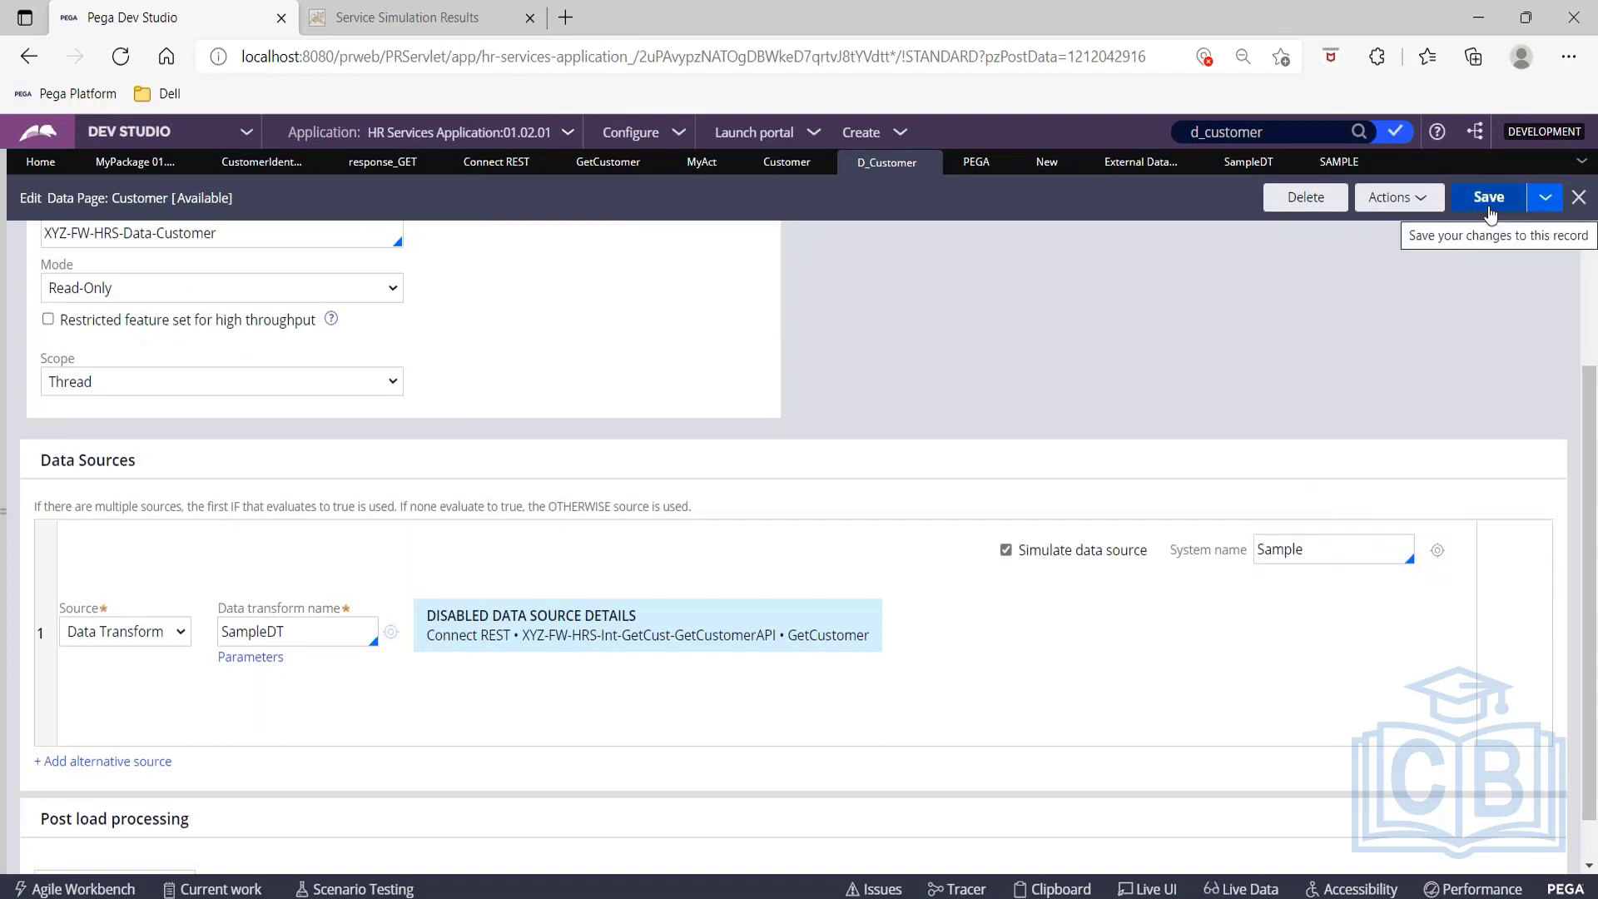
Refresh the external data entities overview, expand the Customer data type and open the Customer data page's SampleDT source.
{"action": "left_click", "coordinate": [1165, 161]}
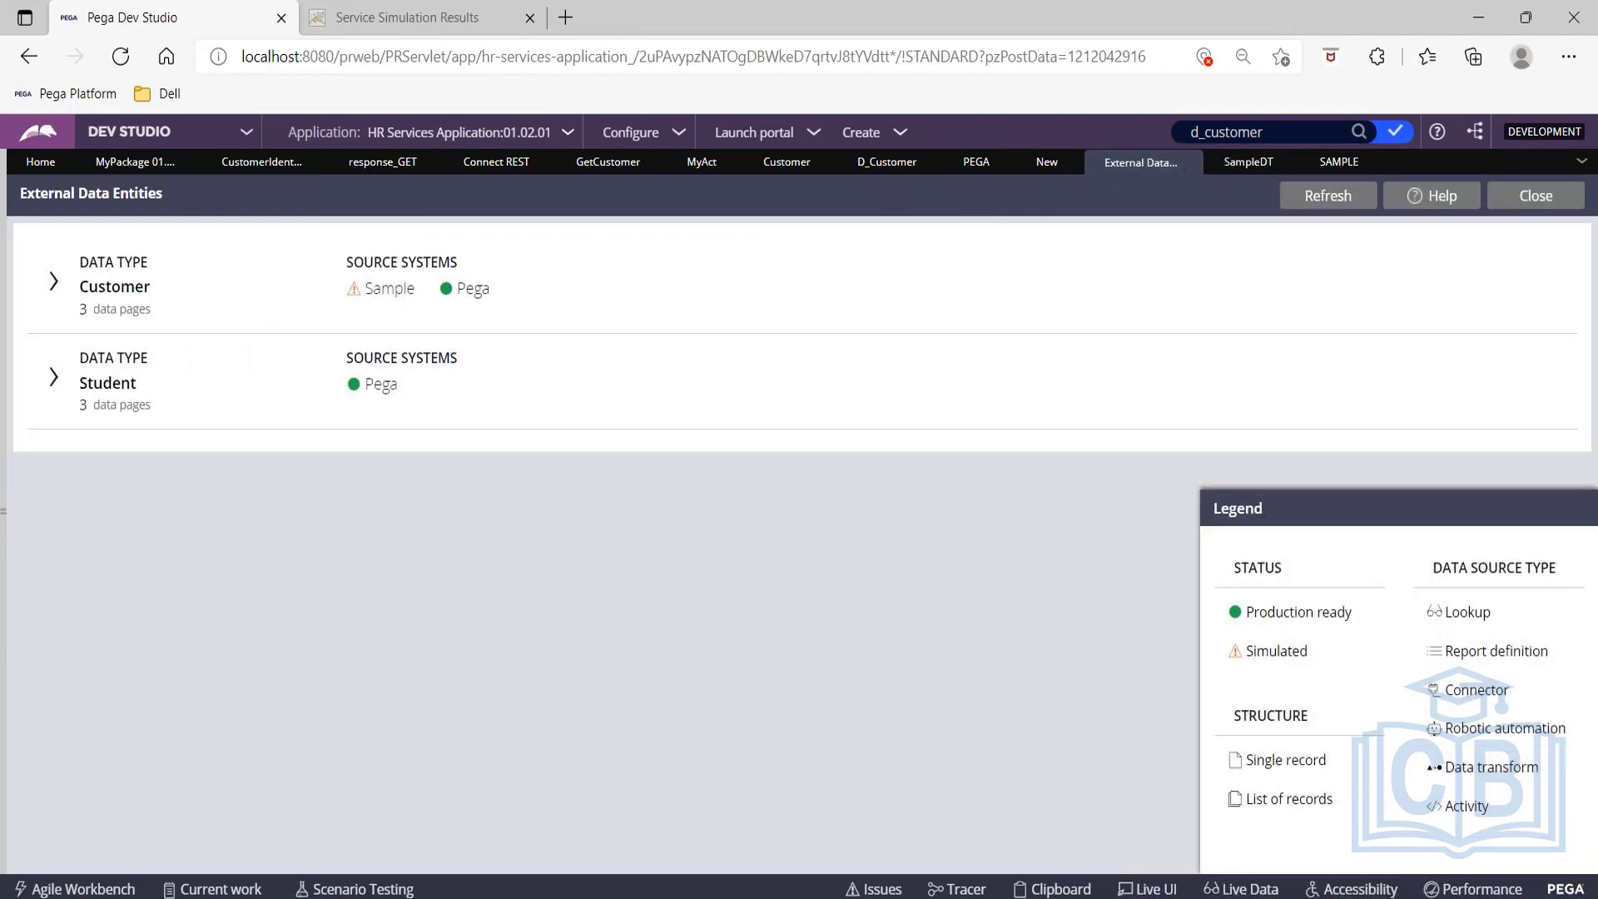
{"action": "left_click", "coordinate": [1325, 196]}
{"action": "left_click", "coordinate": [53, 282]}
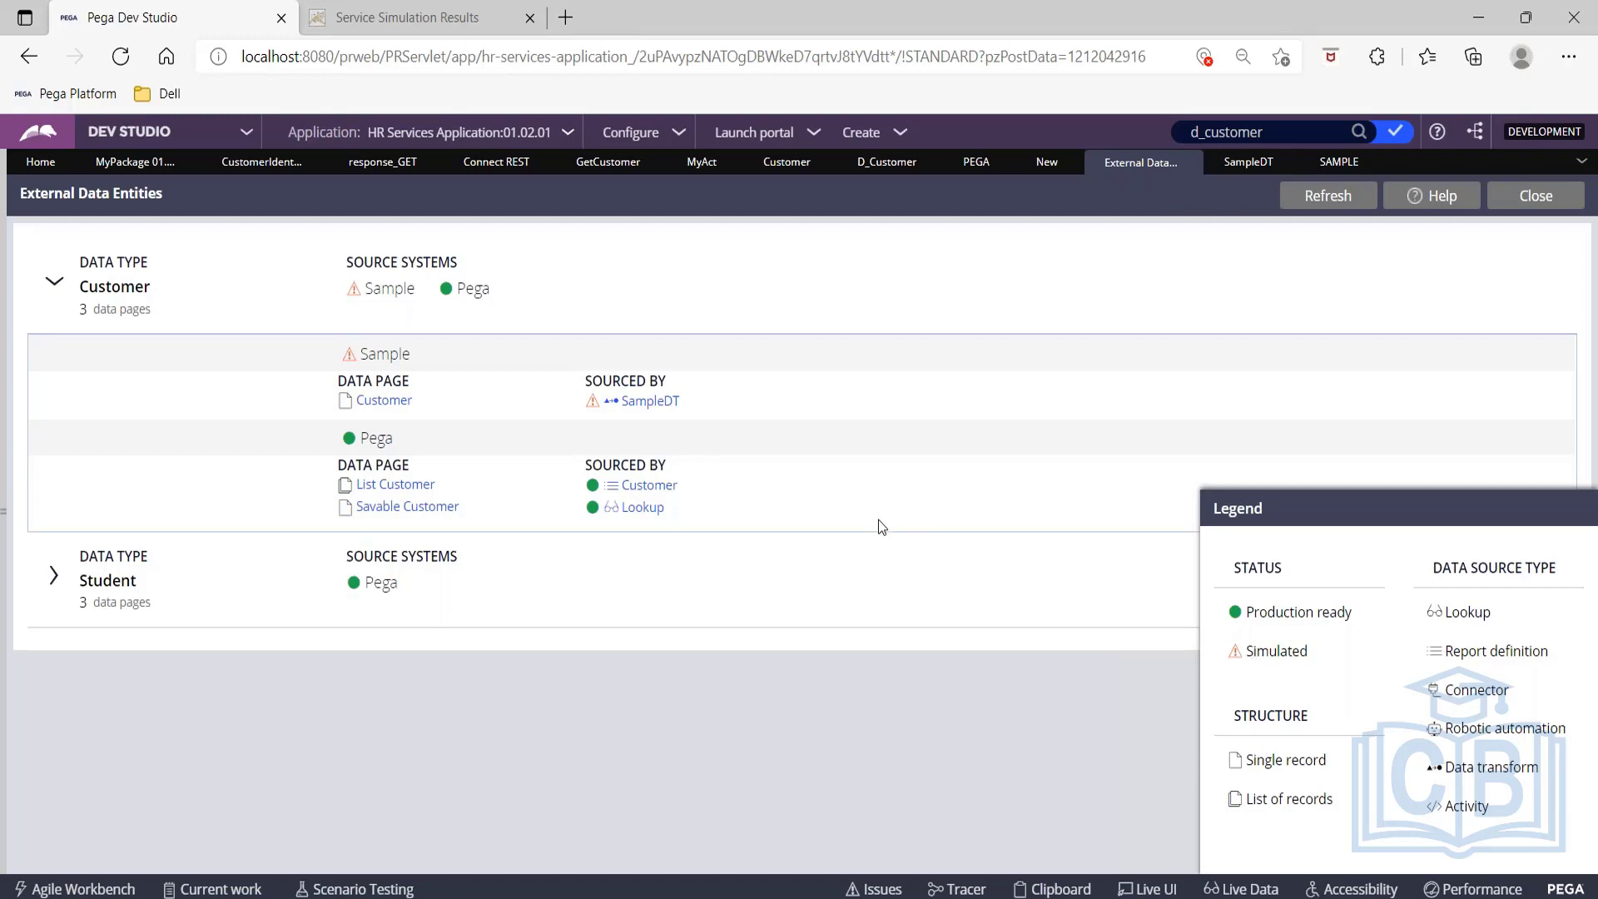
{"action": "left_click", "coordinate": [658, 402]}
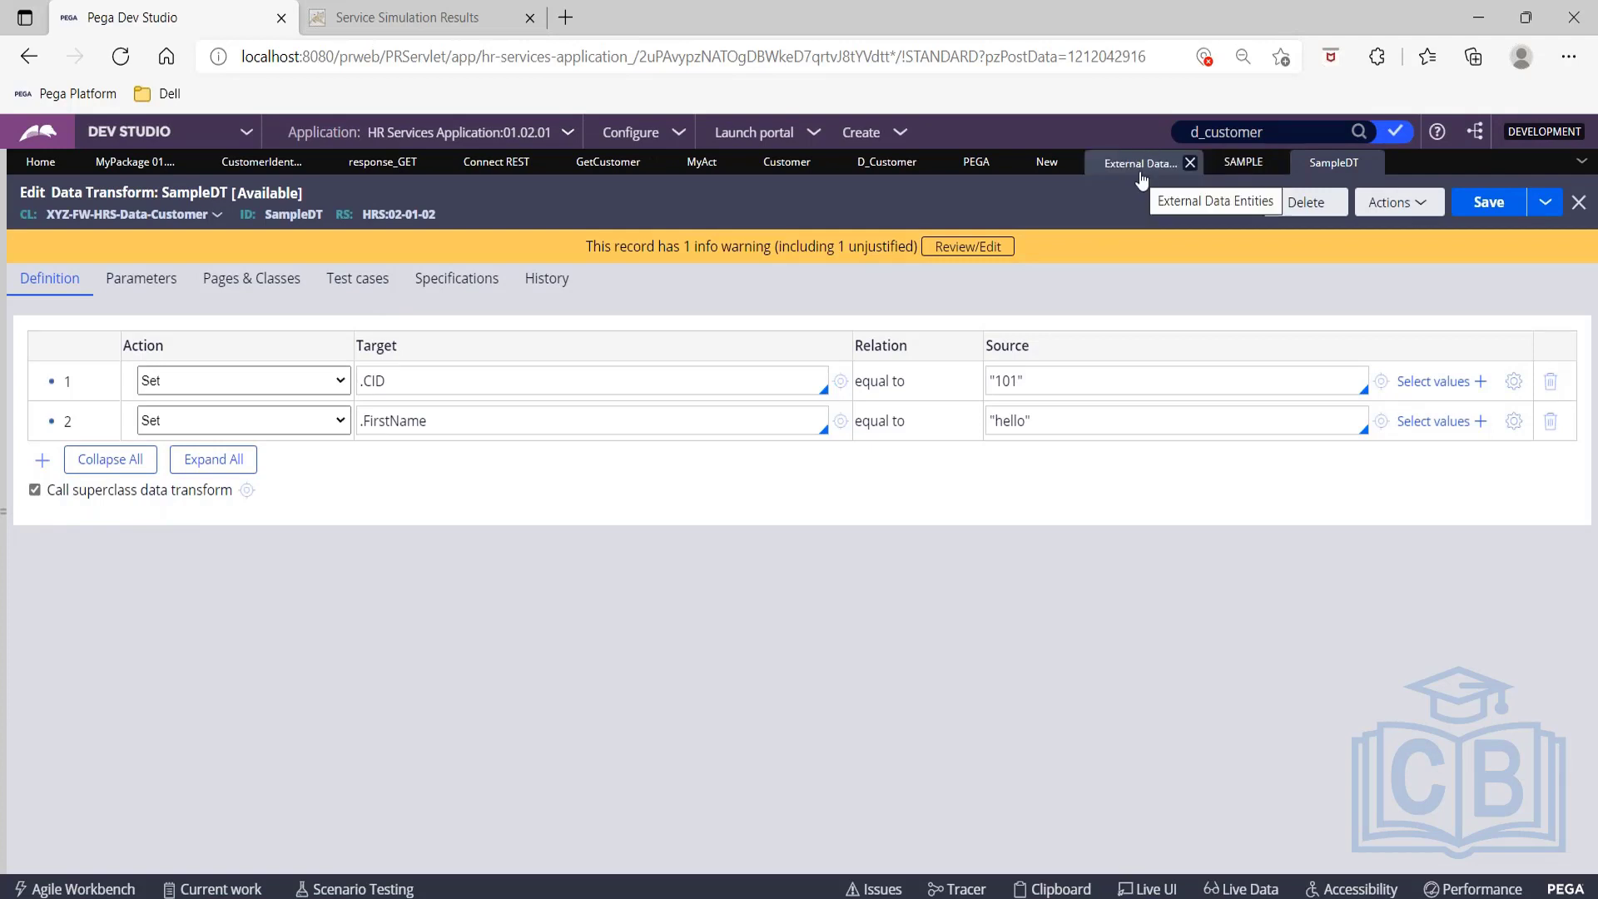
Return to the D_Customer data page, show the data types explorer and open the integration connector definitions and simulations.
{"action": "left_click", "coordinate": [889, 165]}
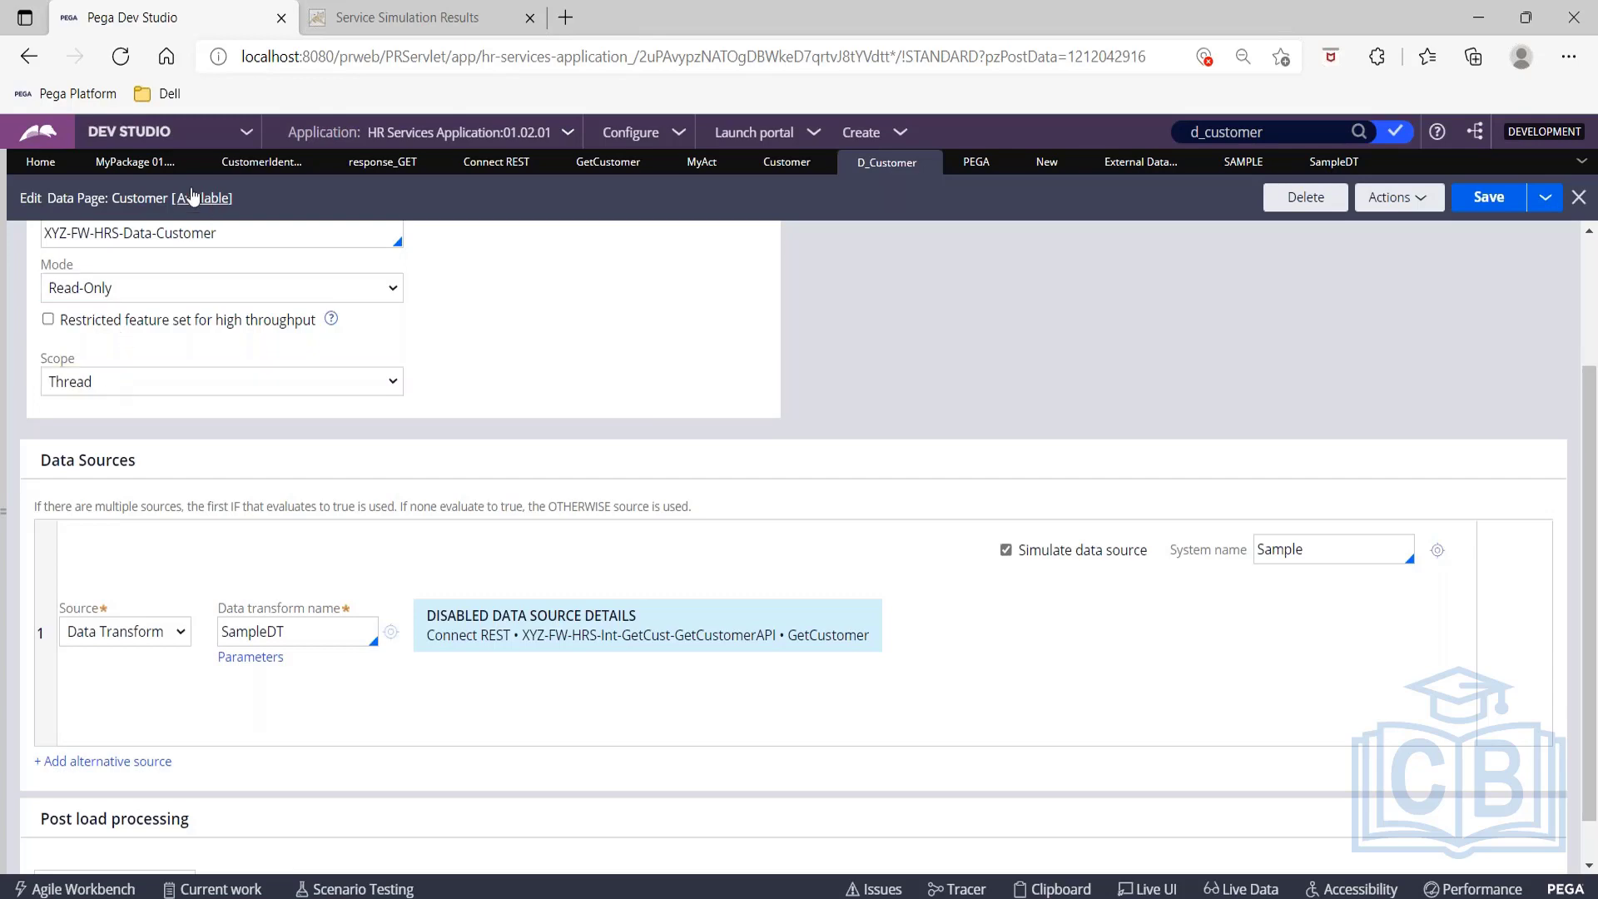
{"action": "left_click", "coordinate": [4, 261]}
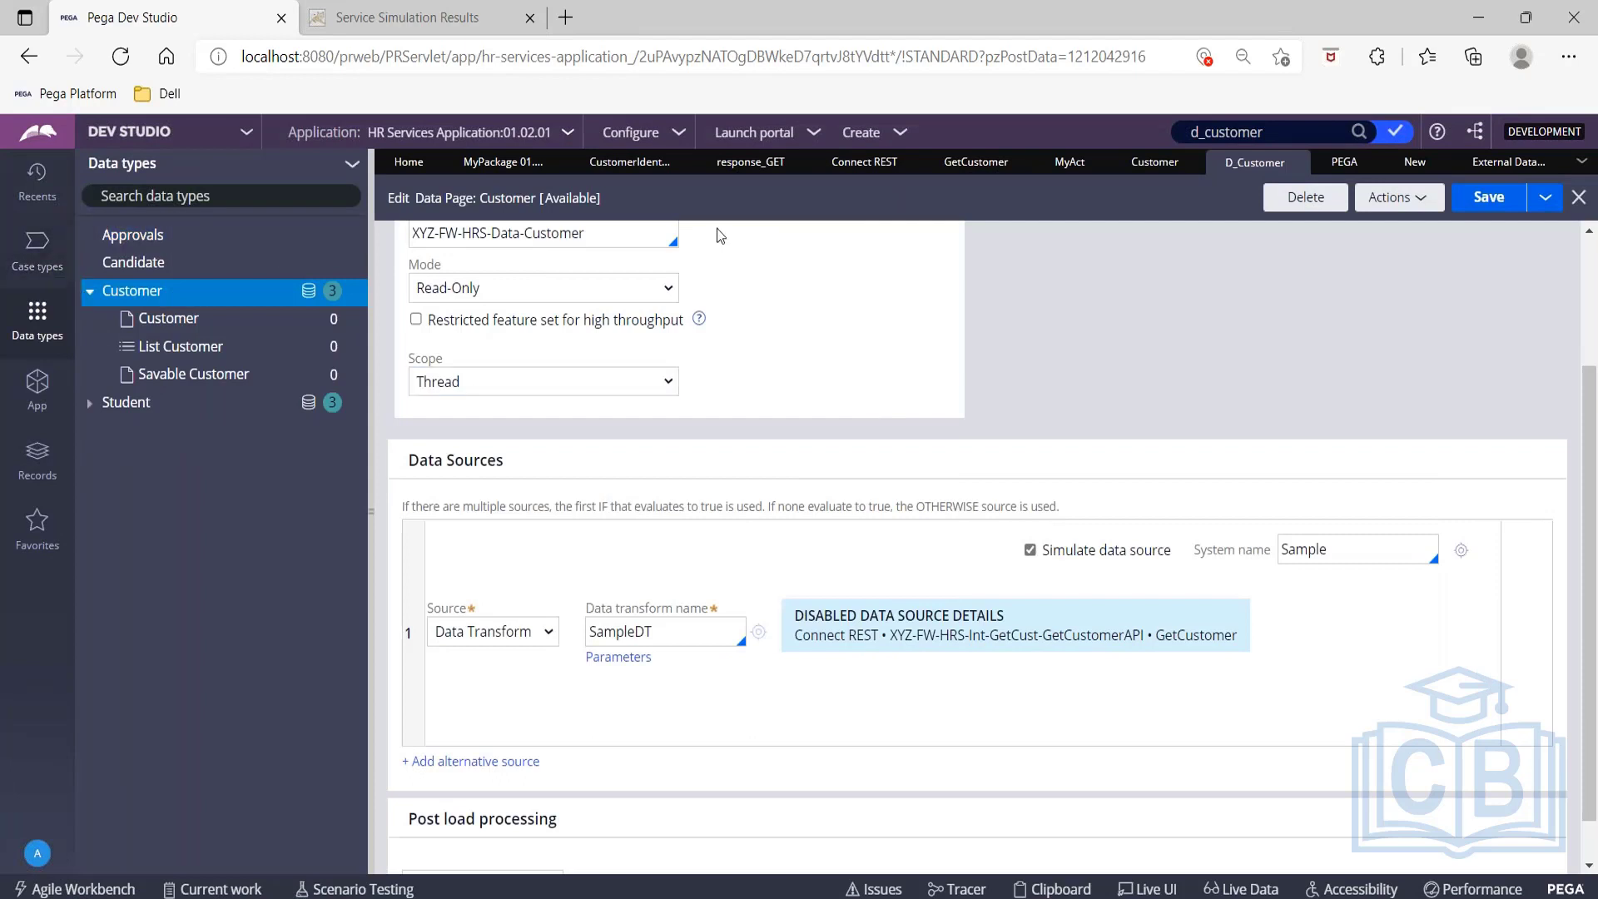
{"action": "left_click", "coordinate": [679, 131]}
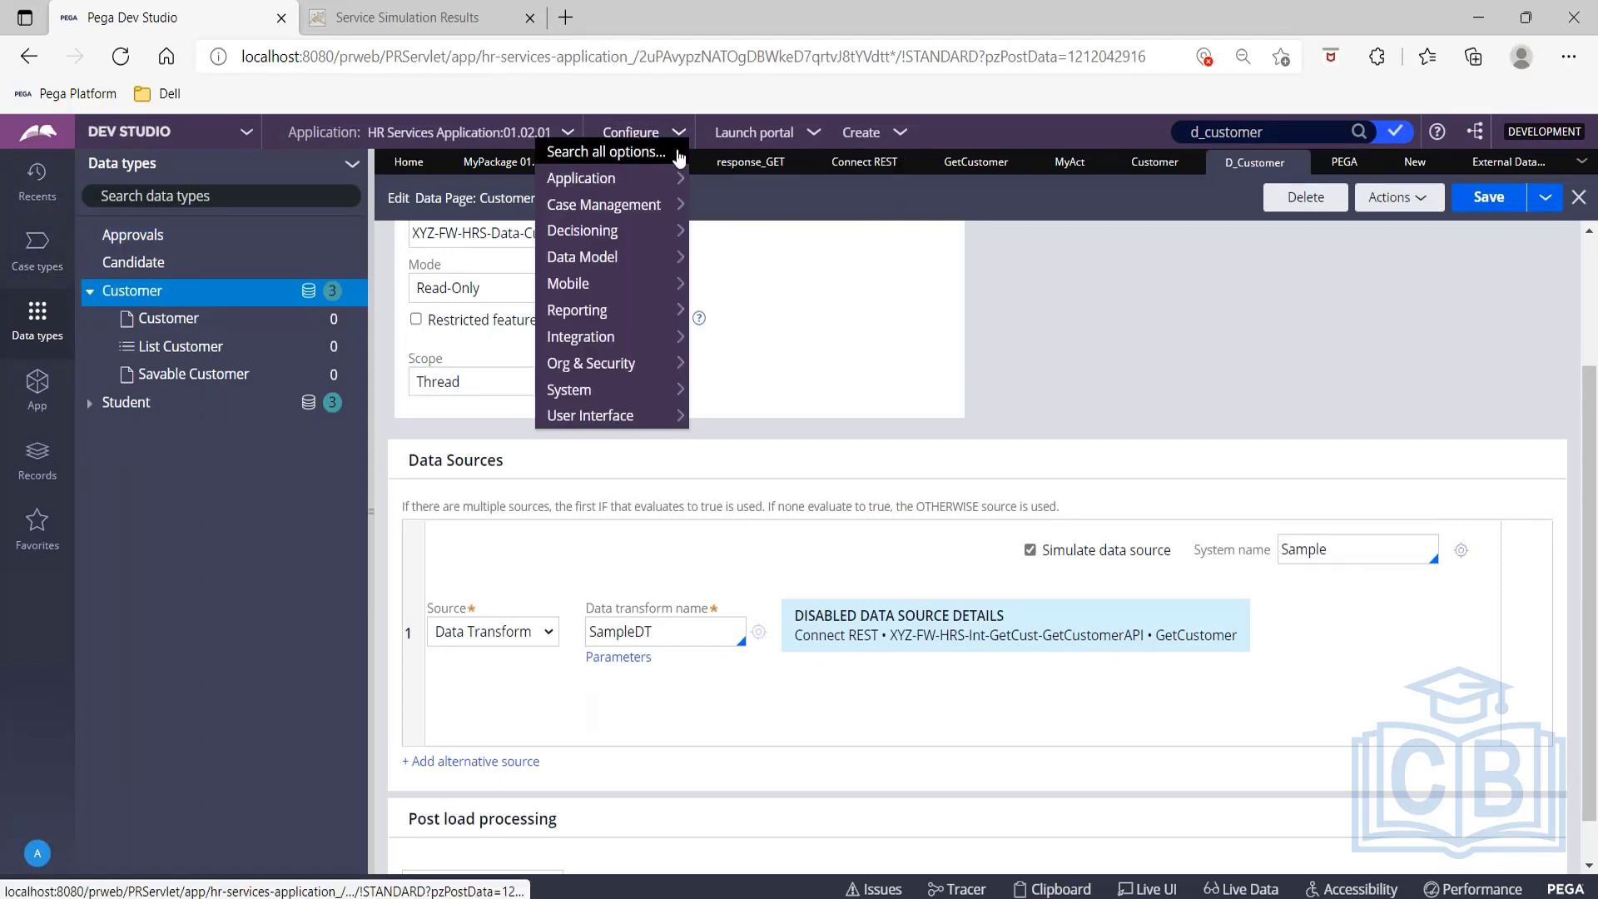
{"action": "mouse_move", "coordinate": [657, 259]}
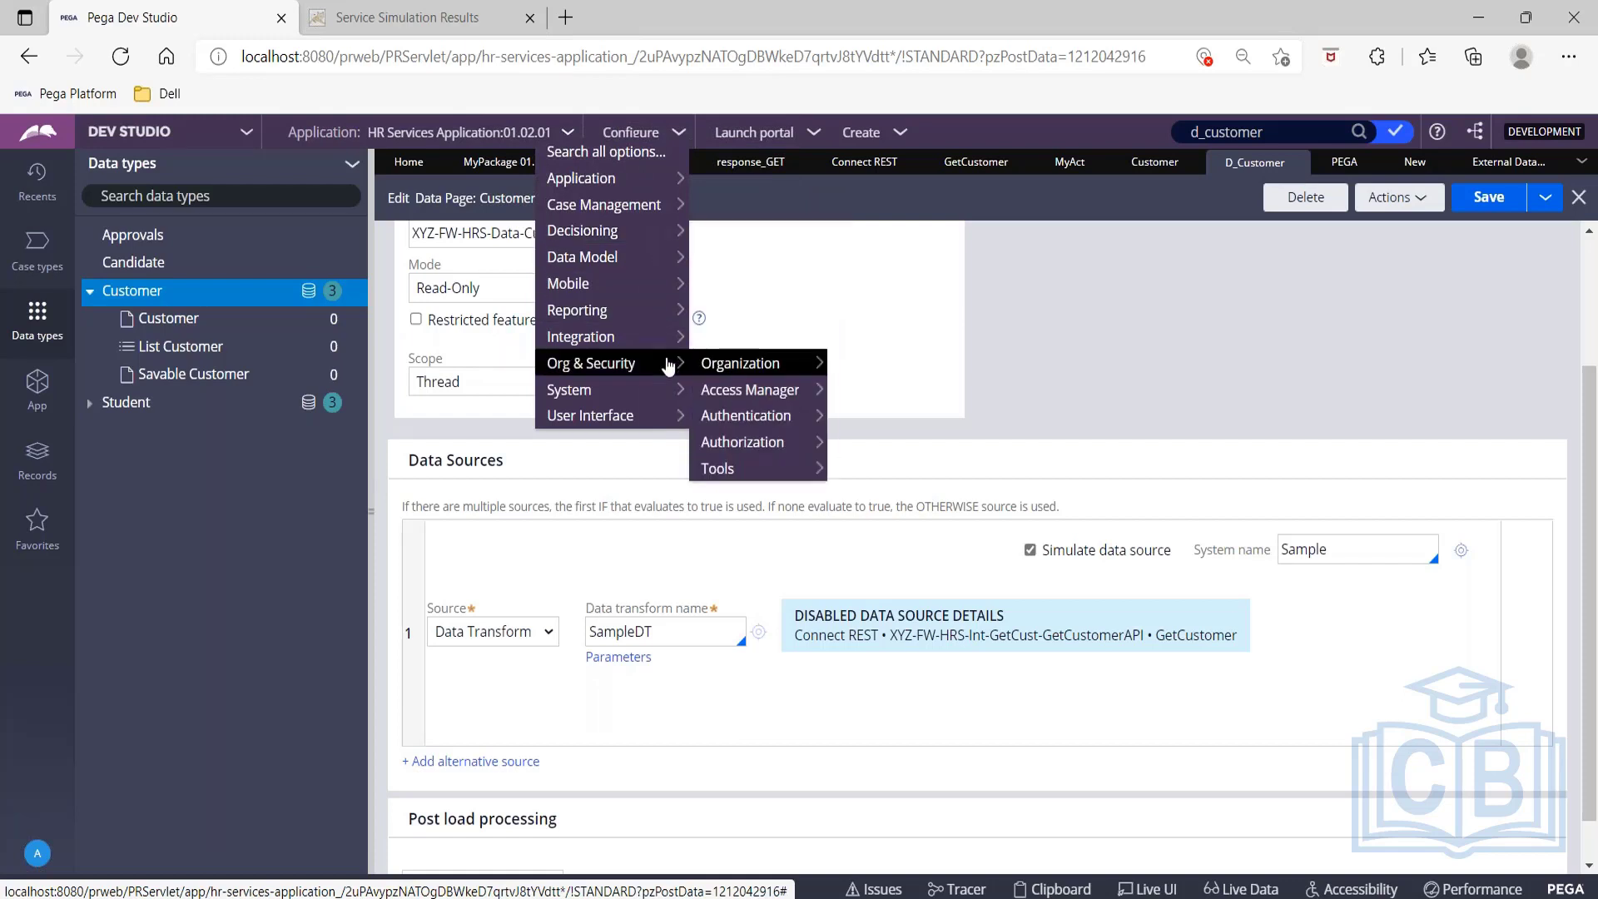
{"action": "mouse_move", "coordinate": [666, 337]}
{"action": "mouse_move", "coordinate": [748, 341]}
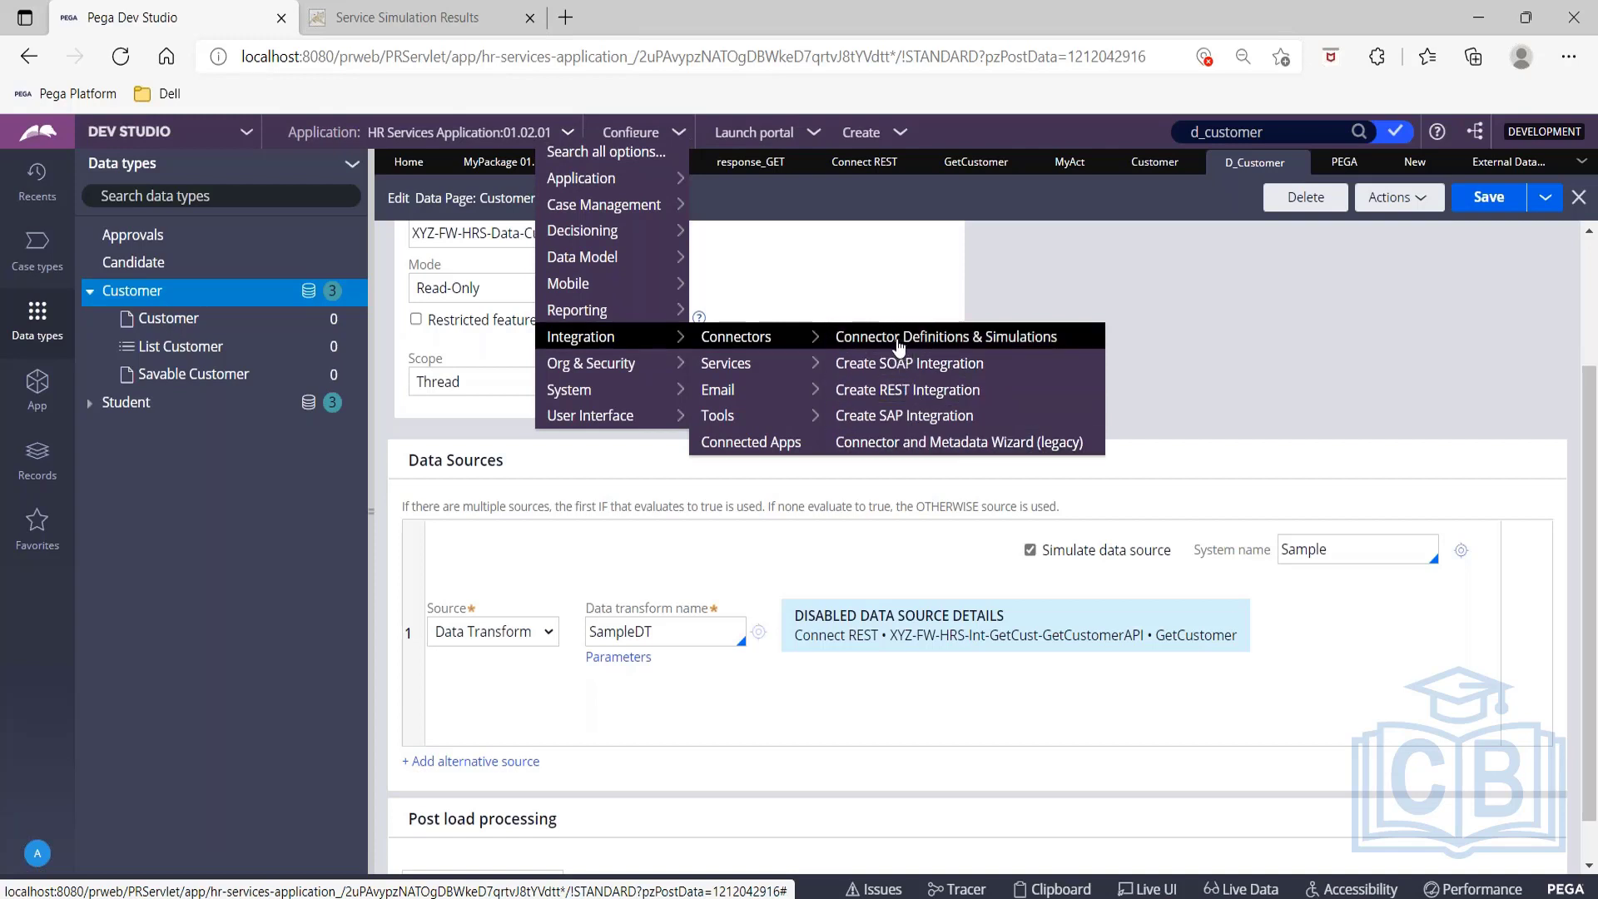
{"action": "left_click", "coordinate": [903, 343]}
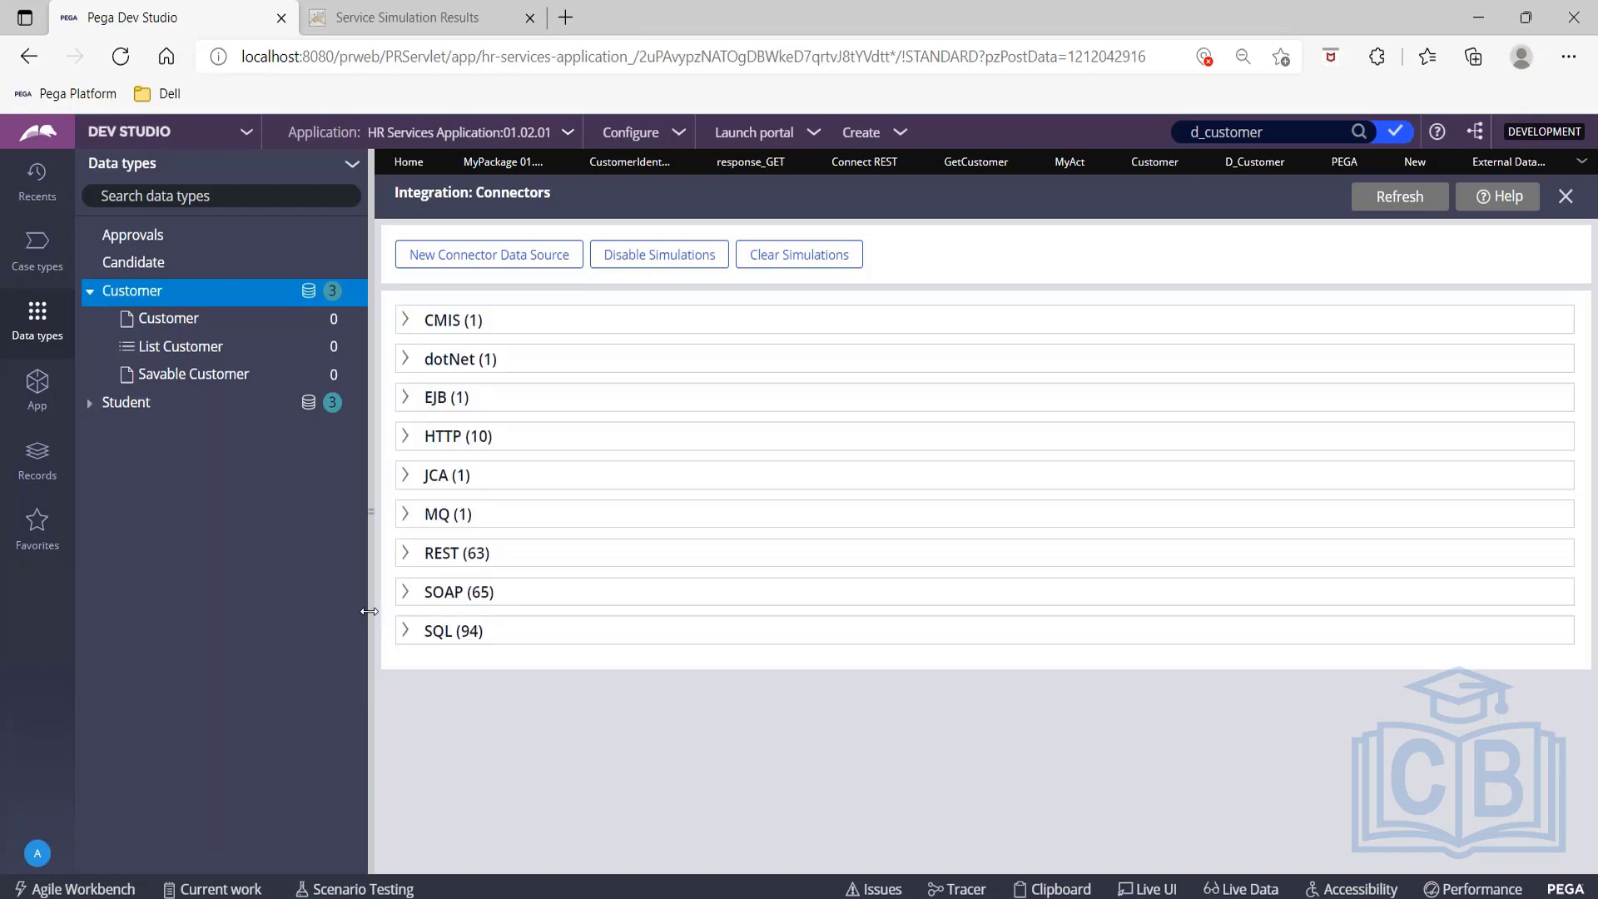
{"action": "right_click", "coordinate": [373, 667]}
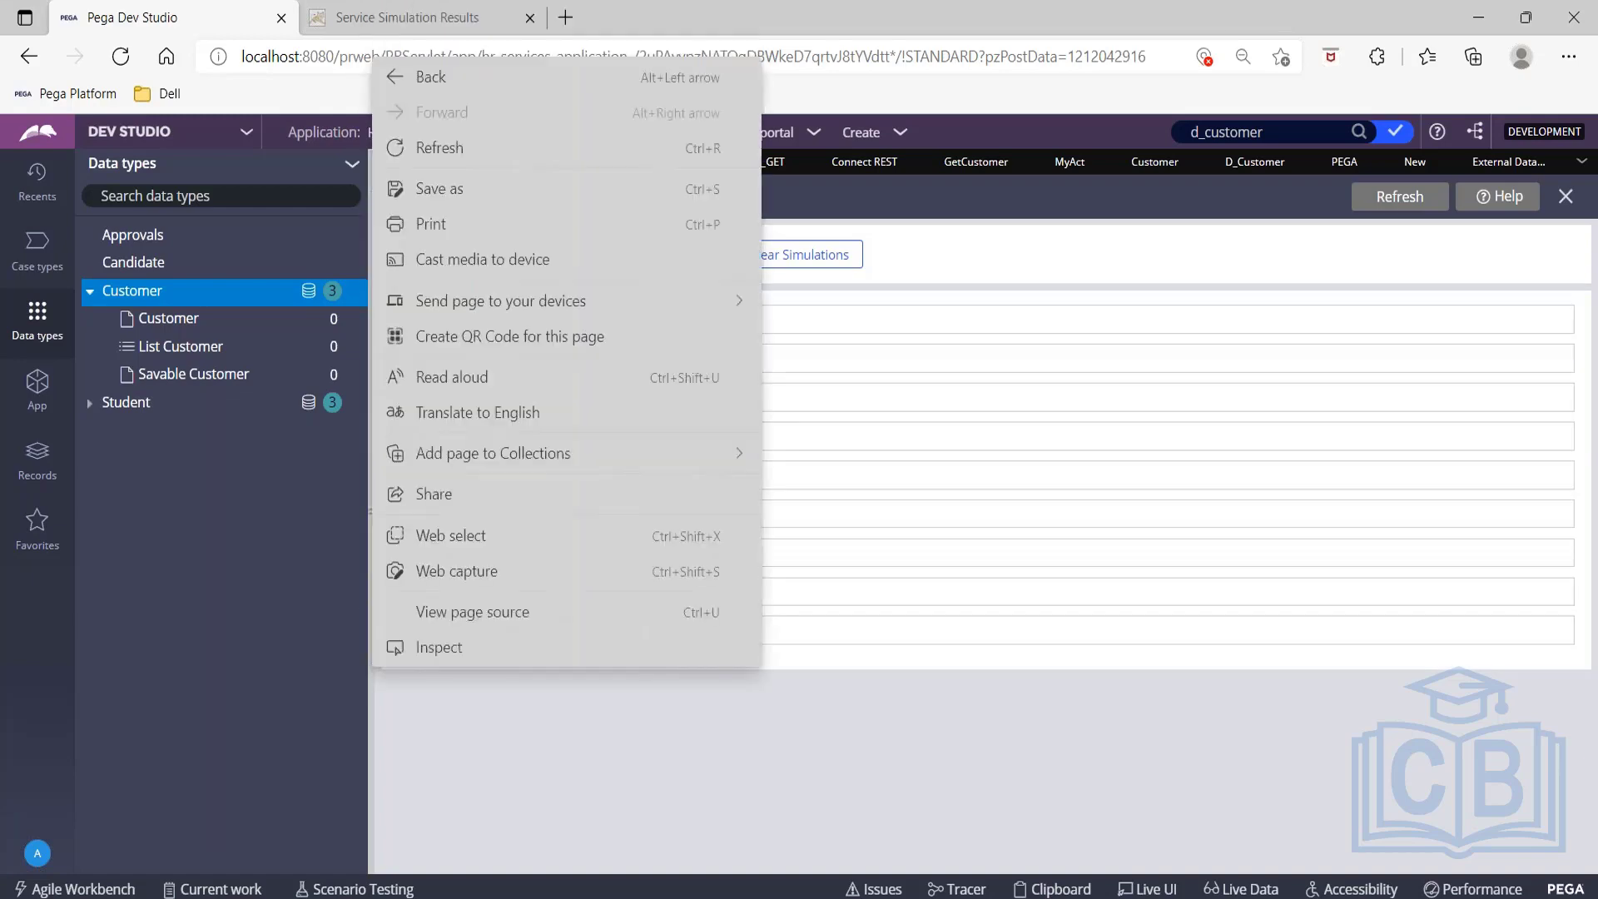
Collapse the data types explorer to widen the connectors page and expand the REST connector group.
{"action": "right_click", "coordinate": [432, 712]}
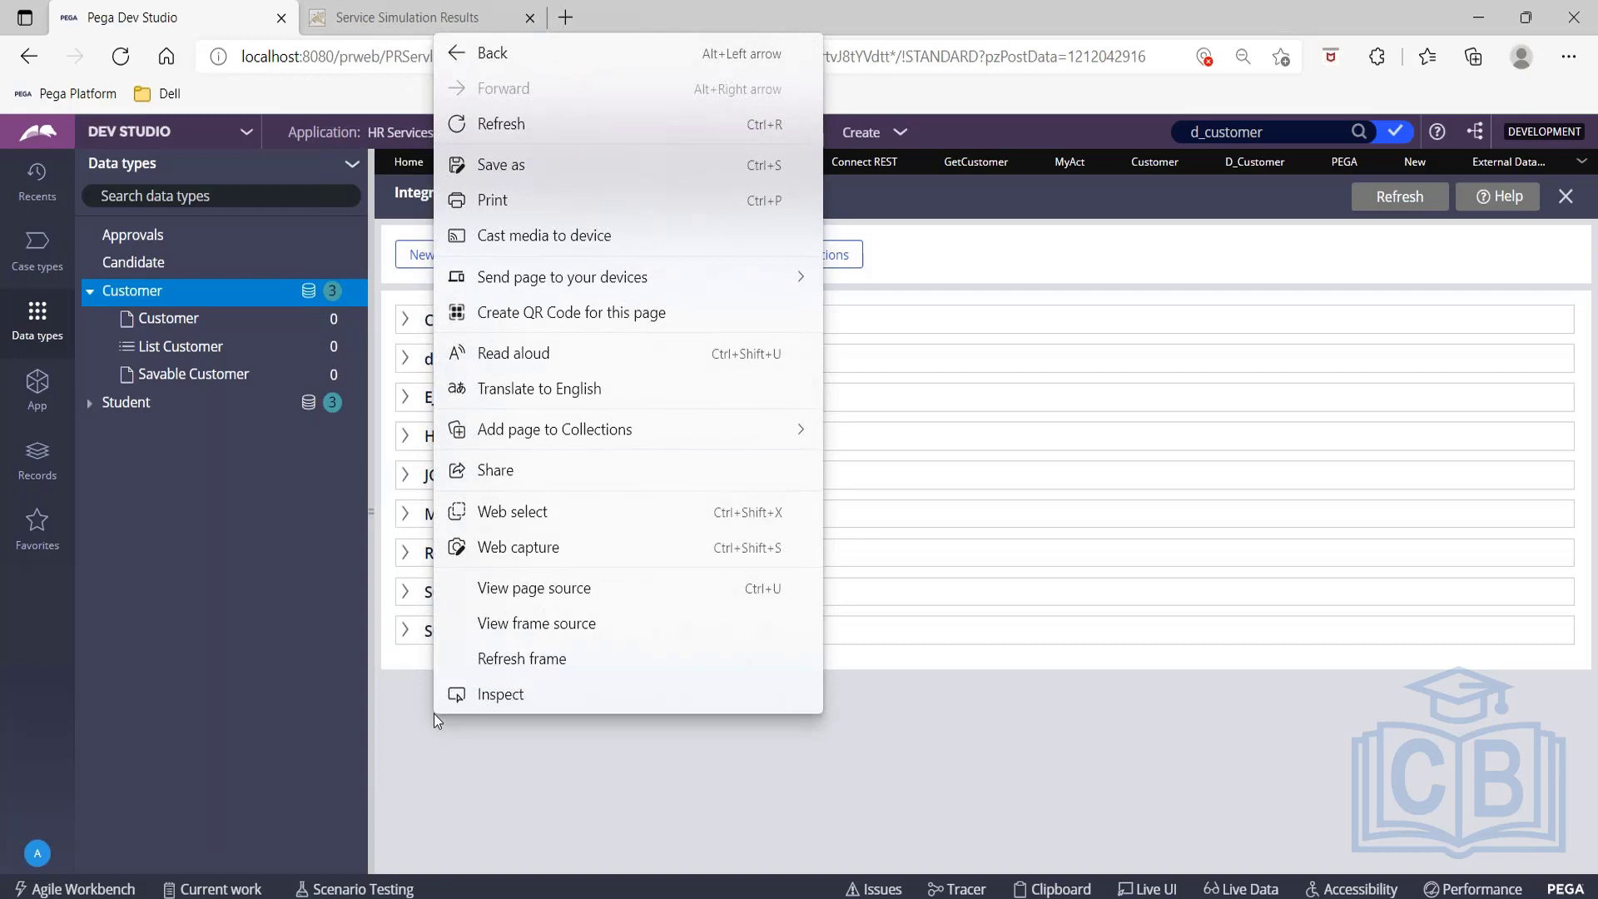
{"action": "left_click", "coordinate": [433, 713]}
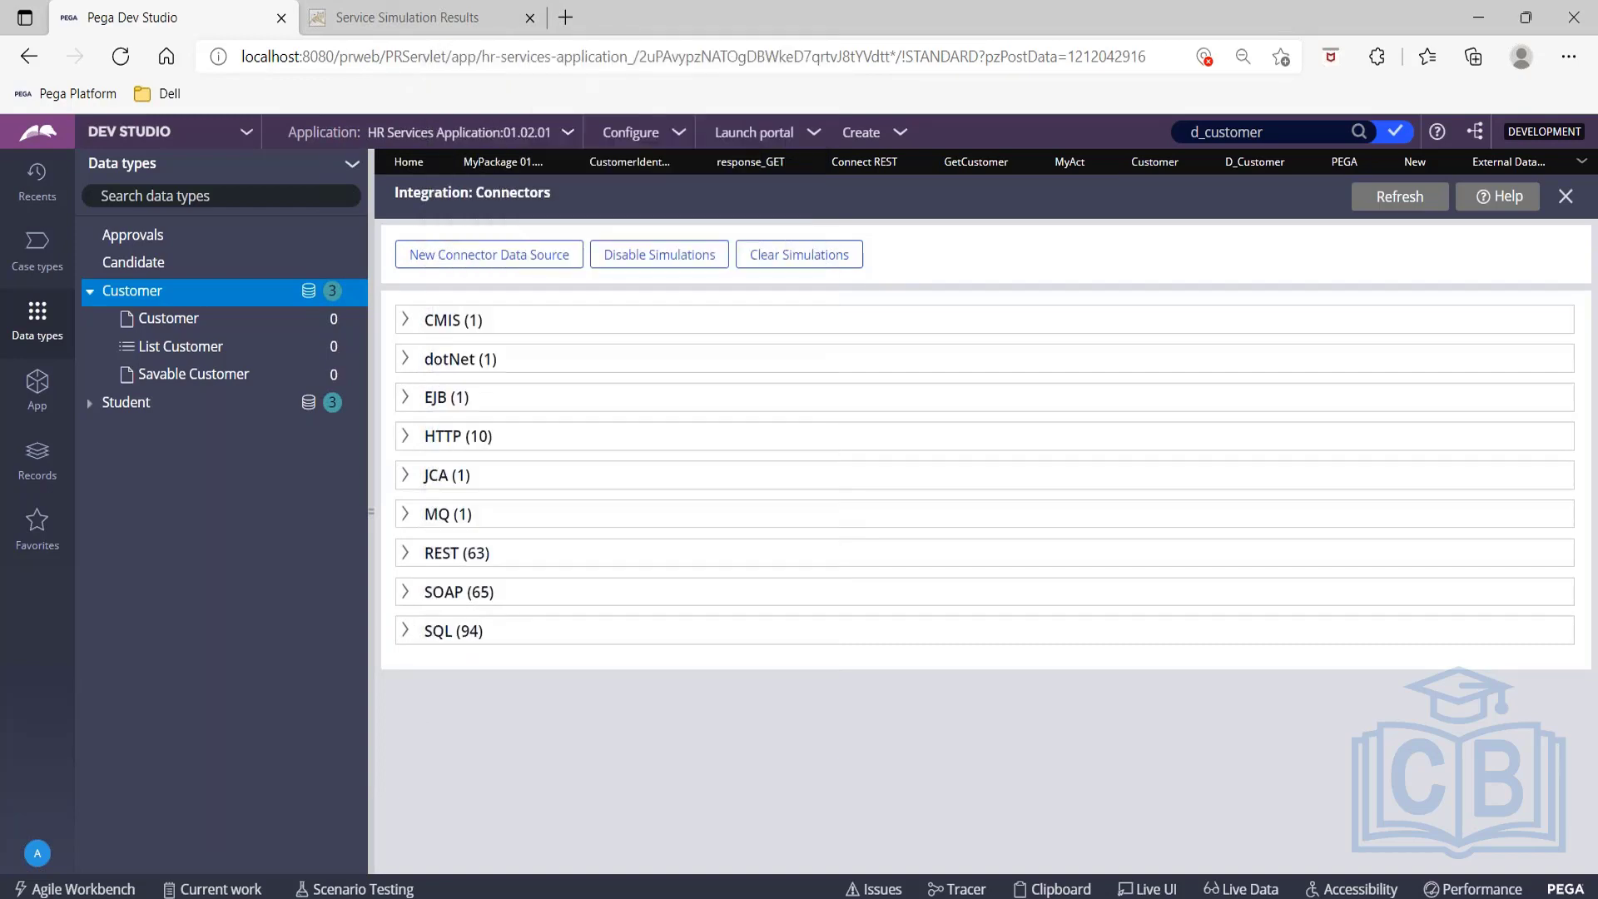
{"action": "left_click", "coordinate": [372, 709]}
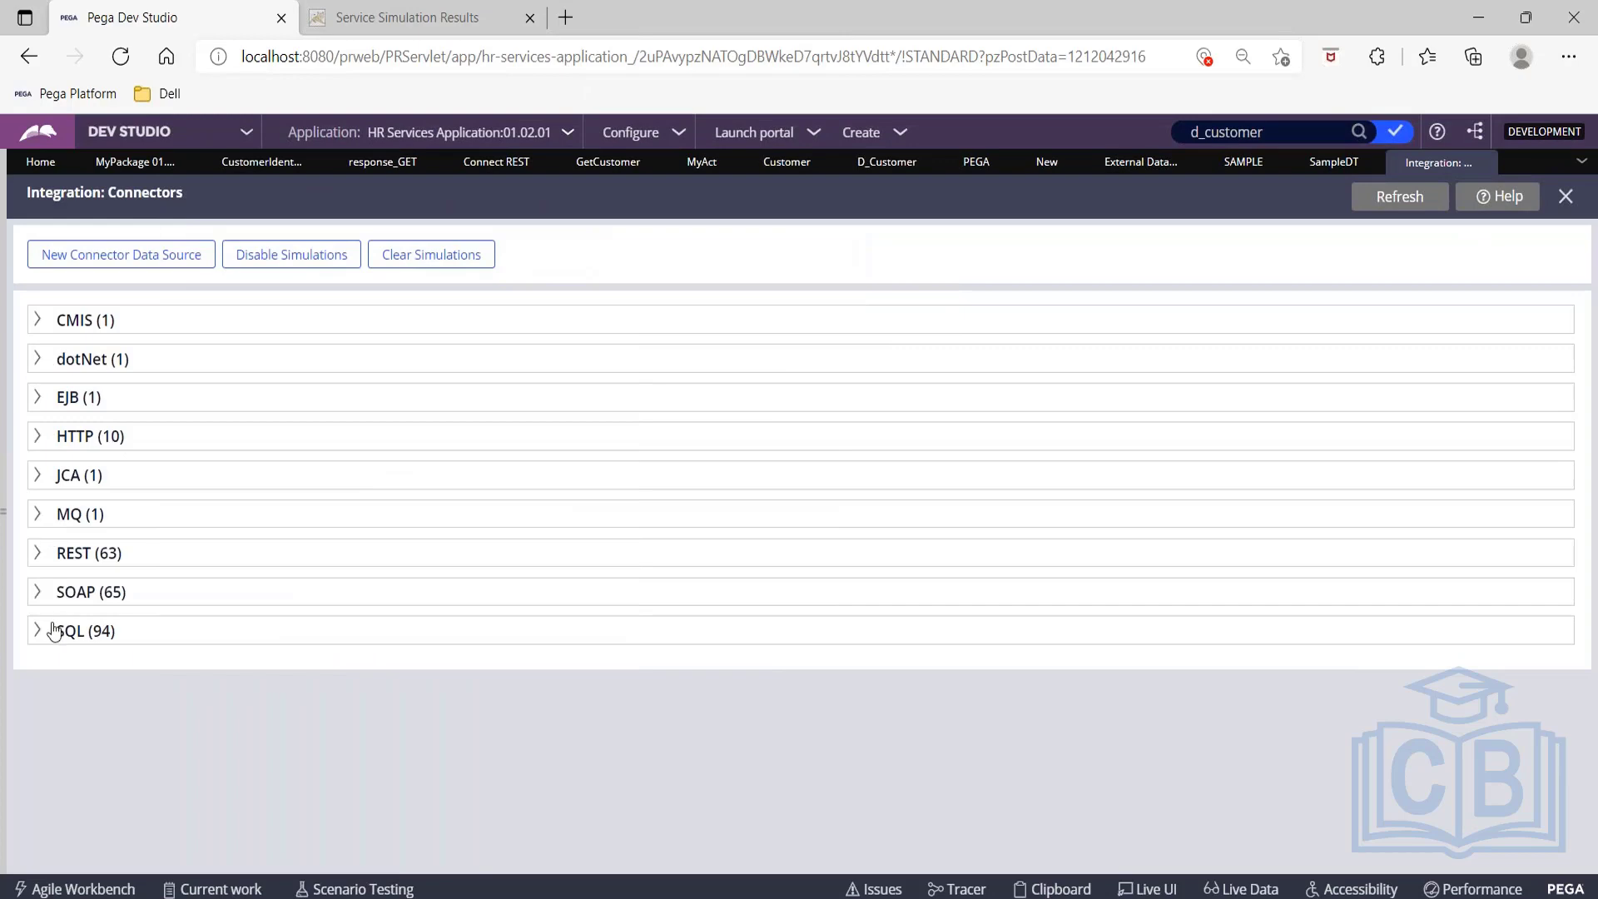
{"action": "left_click", "coordinate": [36, 561]}
Look through the REST connectors and the total simulations listed for each one.
{"action": "scroll", "coordinate": [513, 486], "scroll_direction": "down", "scroll_amount": 3}
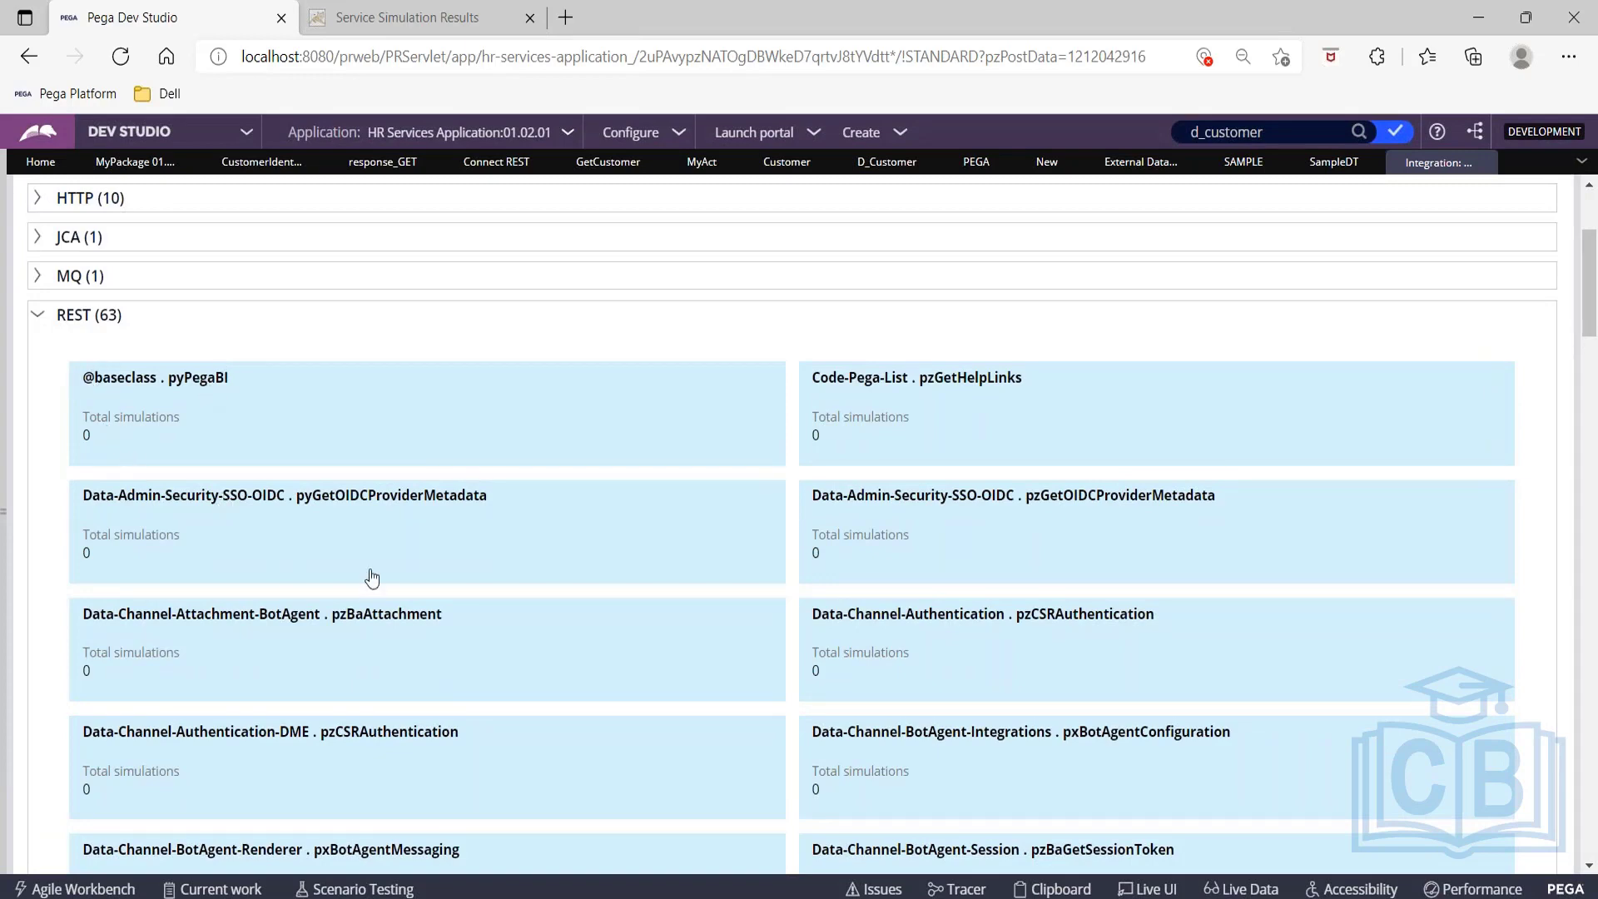
{"action": "scroll", "coordinate": [372, 577], "scroll_direction": "down", "scroll_amount": 4}
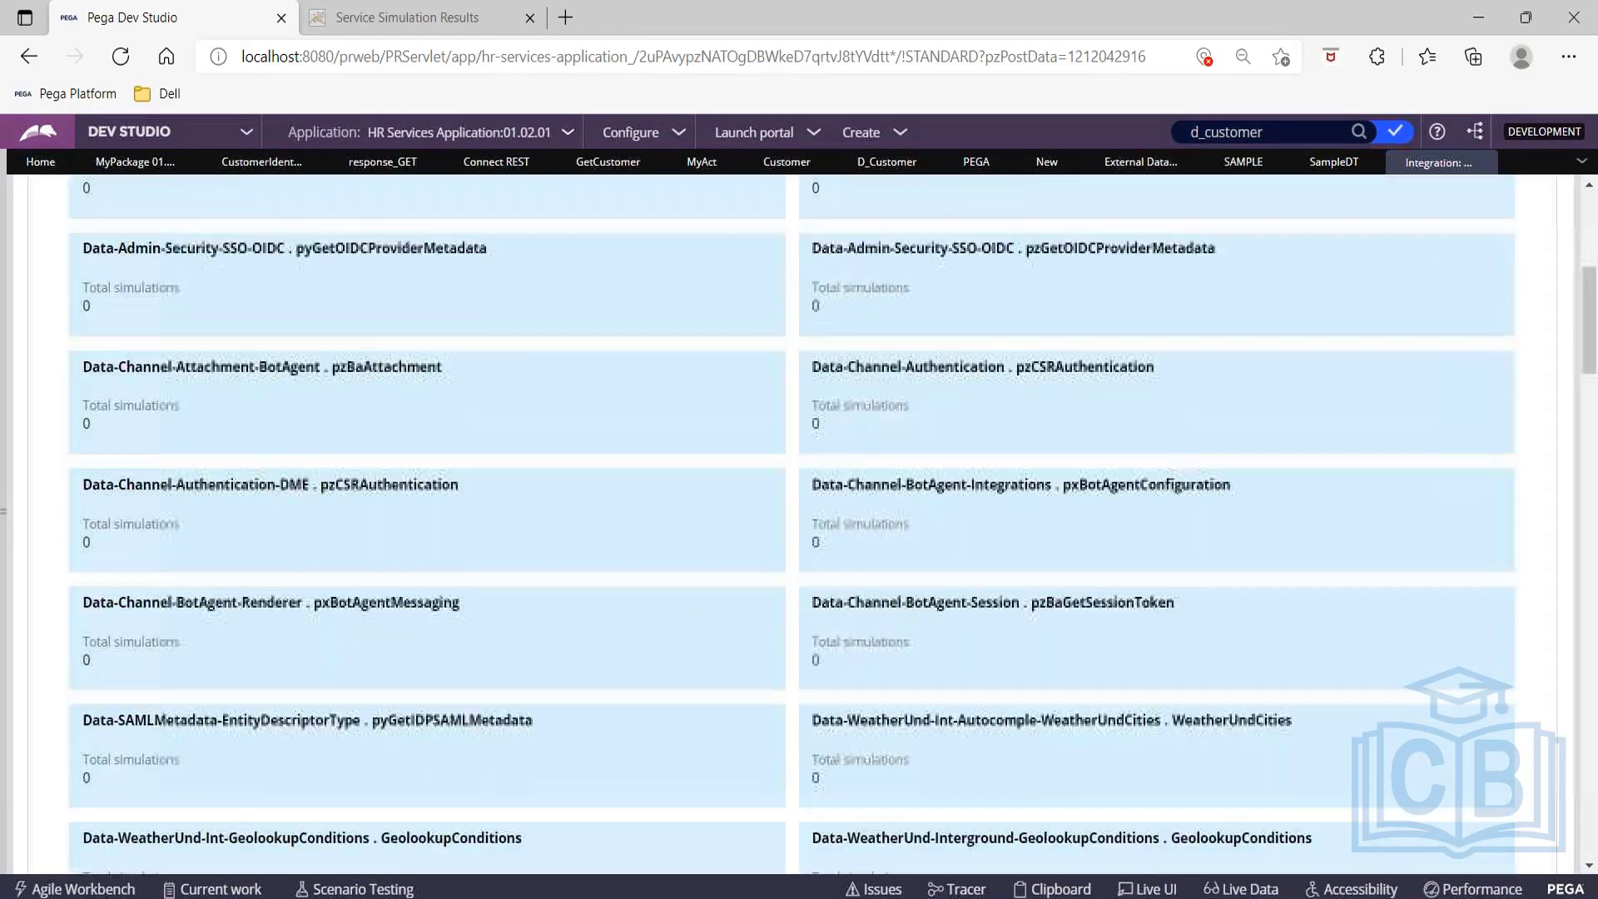
{"action": "scroll", "coordinate": [799, 524], "scroll_direction": "down", "scroll_amount": 15}
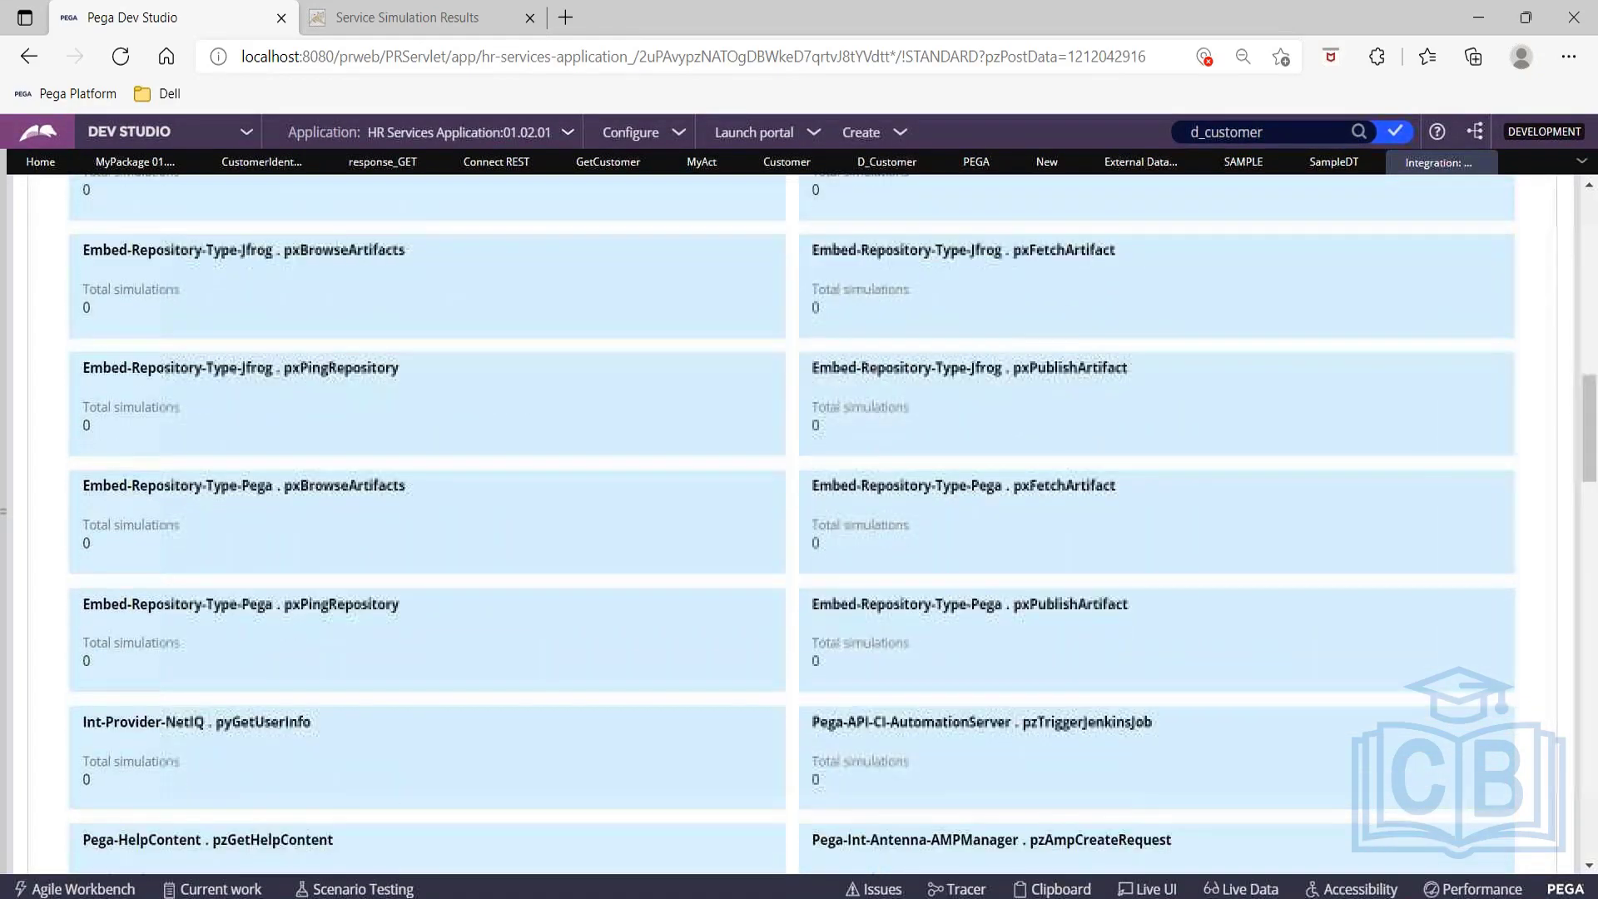
{"action": "scroll", "coordinate": [799, 524], "scroll_direction": "down", "scroll_amount": 15}
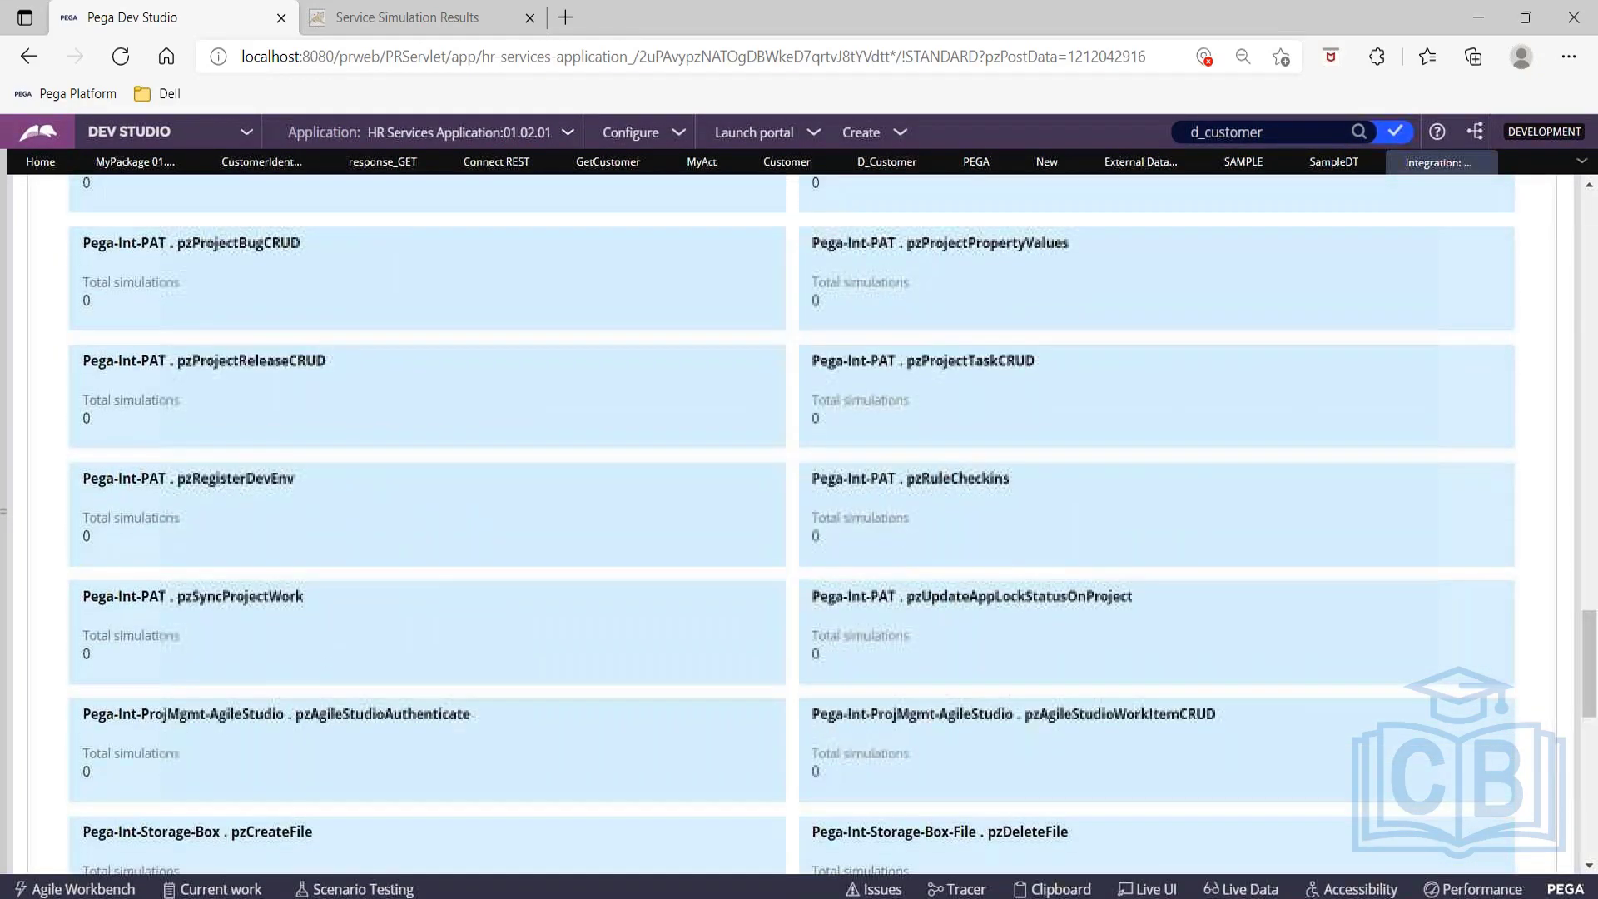
{"action": "scroll", "coordinate": [799, 524], "scroll_direction": "down", "scroll_amount": 8}
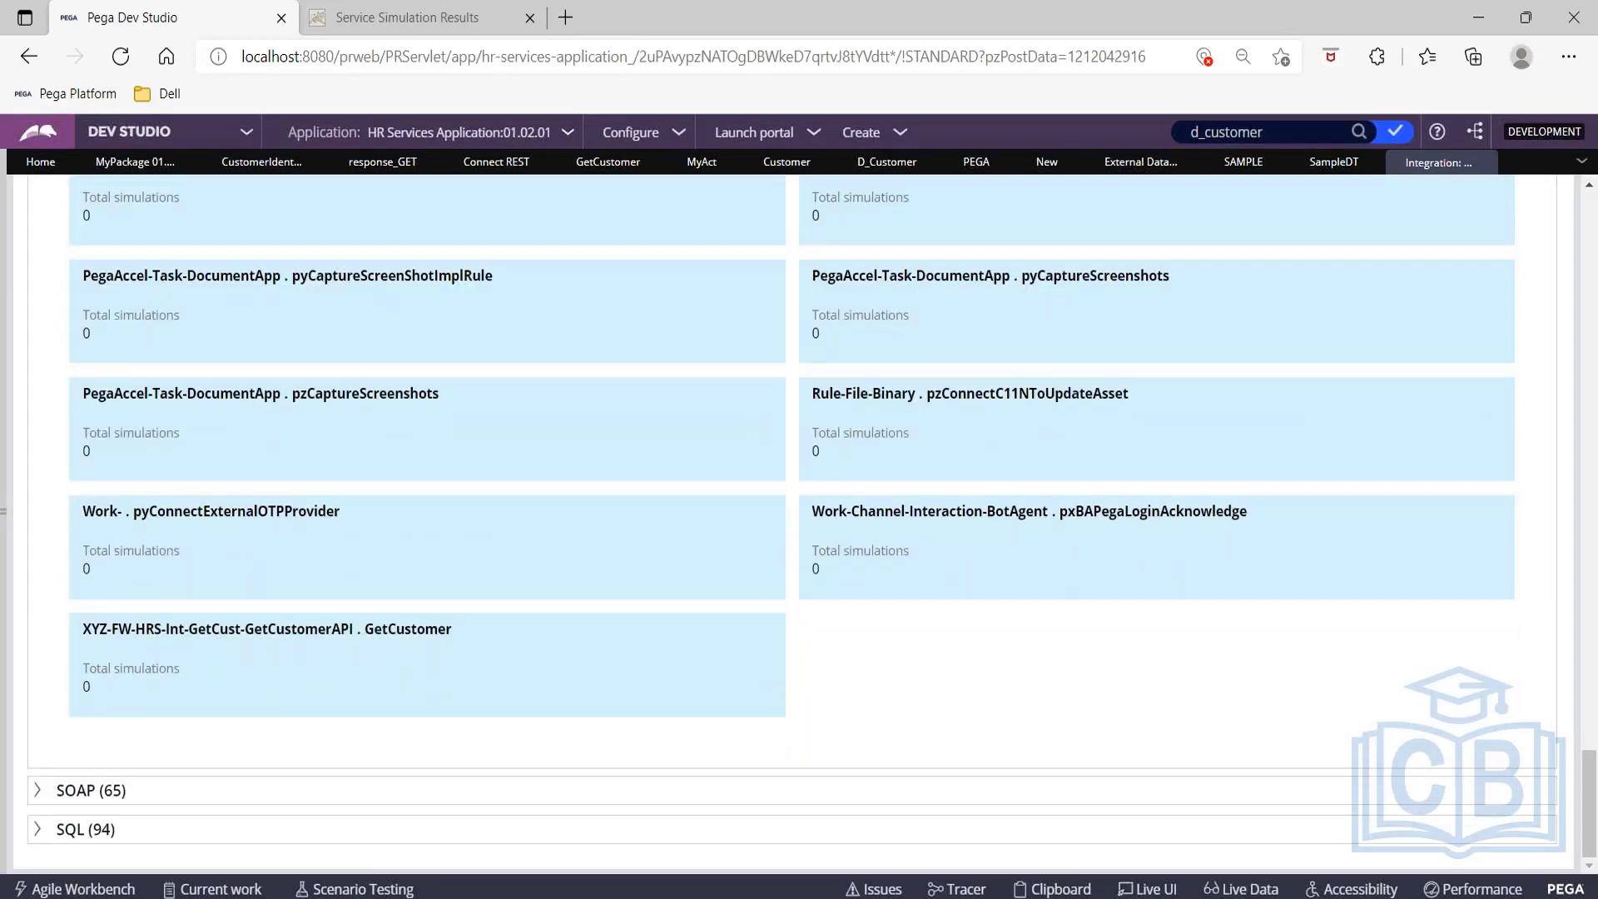
{"action": "scroll", "coordinate": [799, 524], "scroll_direction": "up", "scroll_amount": 1}
{"action": "scroll", "coordinate": [799, 524], "scroll_direction": "down", "scroll_amount": 1}
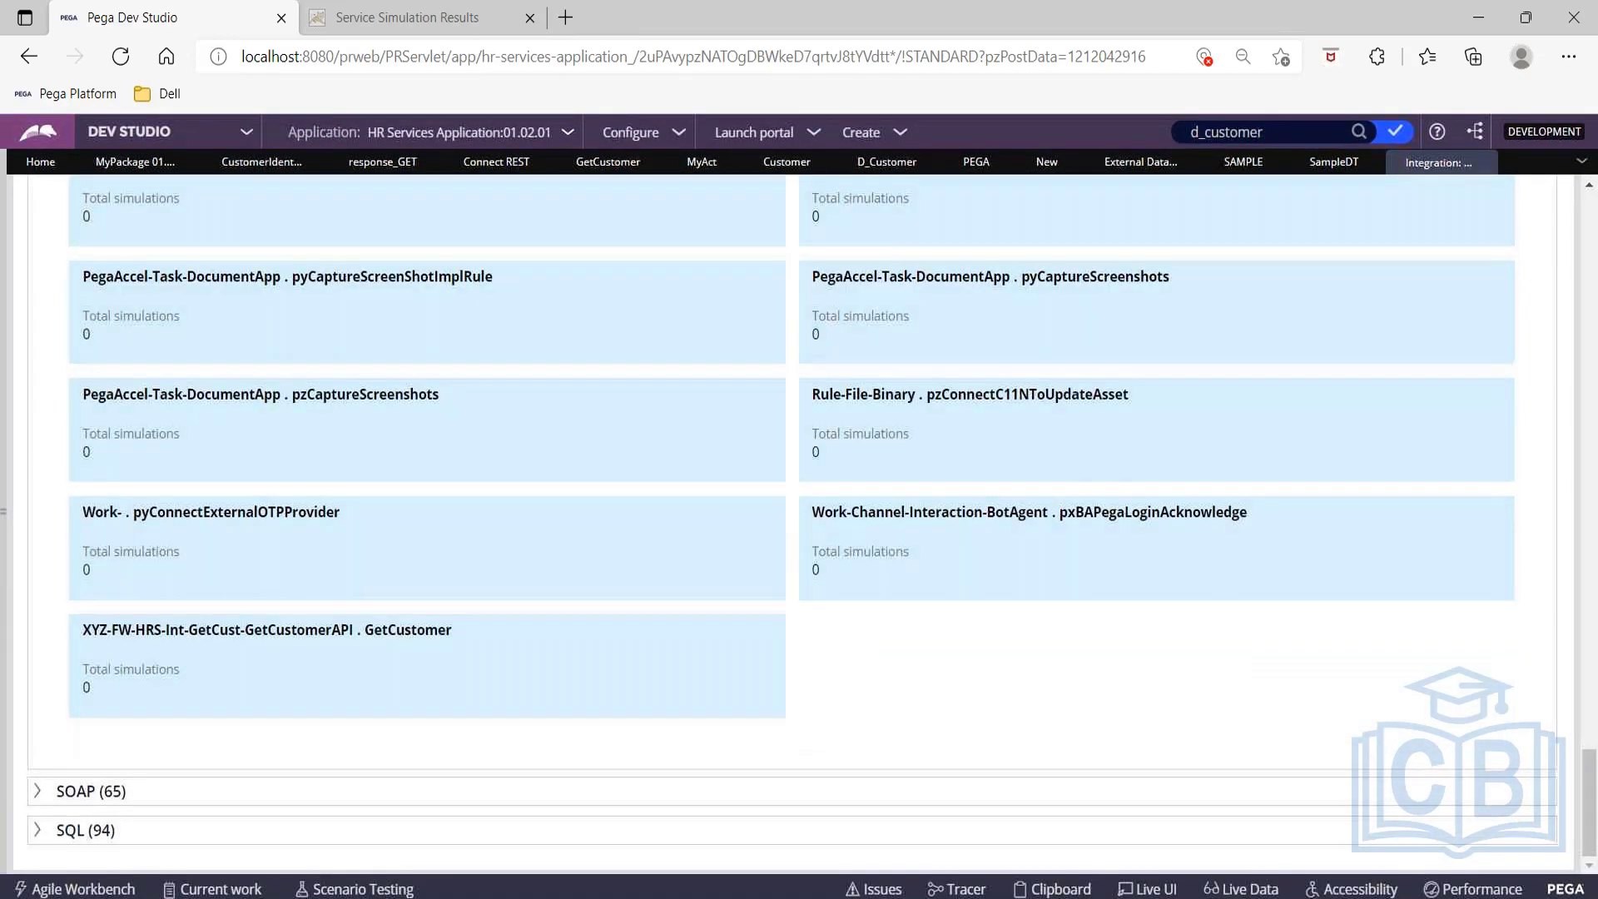
{"action": "scroll", "coordinate": [372, 576], "scroll_direction": "up", "scroll_amount": 10}
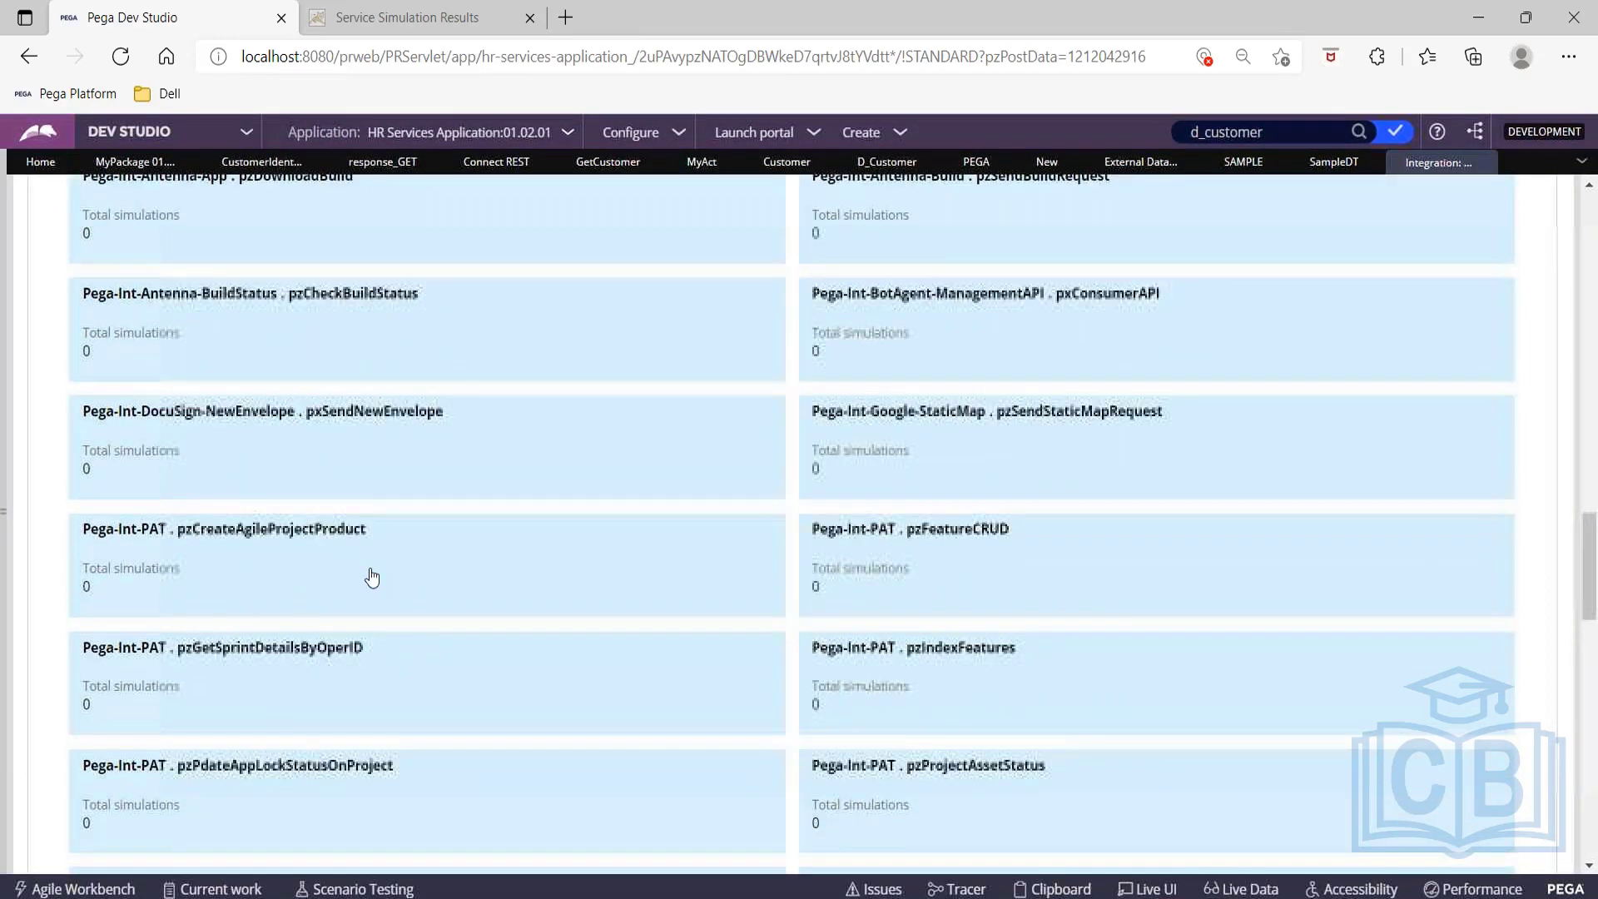
{"action": "scroll", "coordinate": [372, 577], "scroll_direction": "up", "scroll_amount": 15}
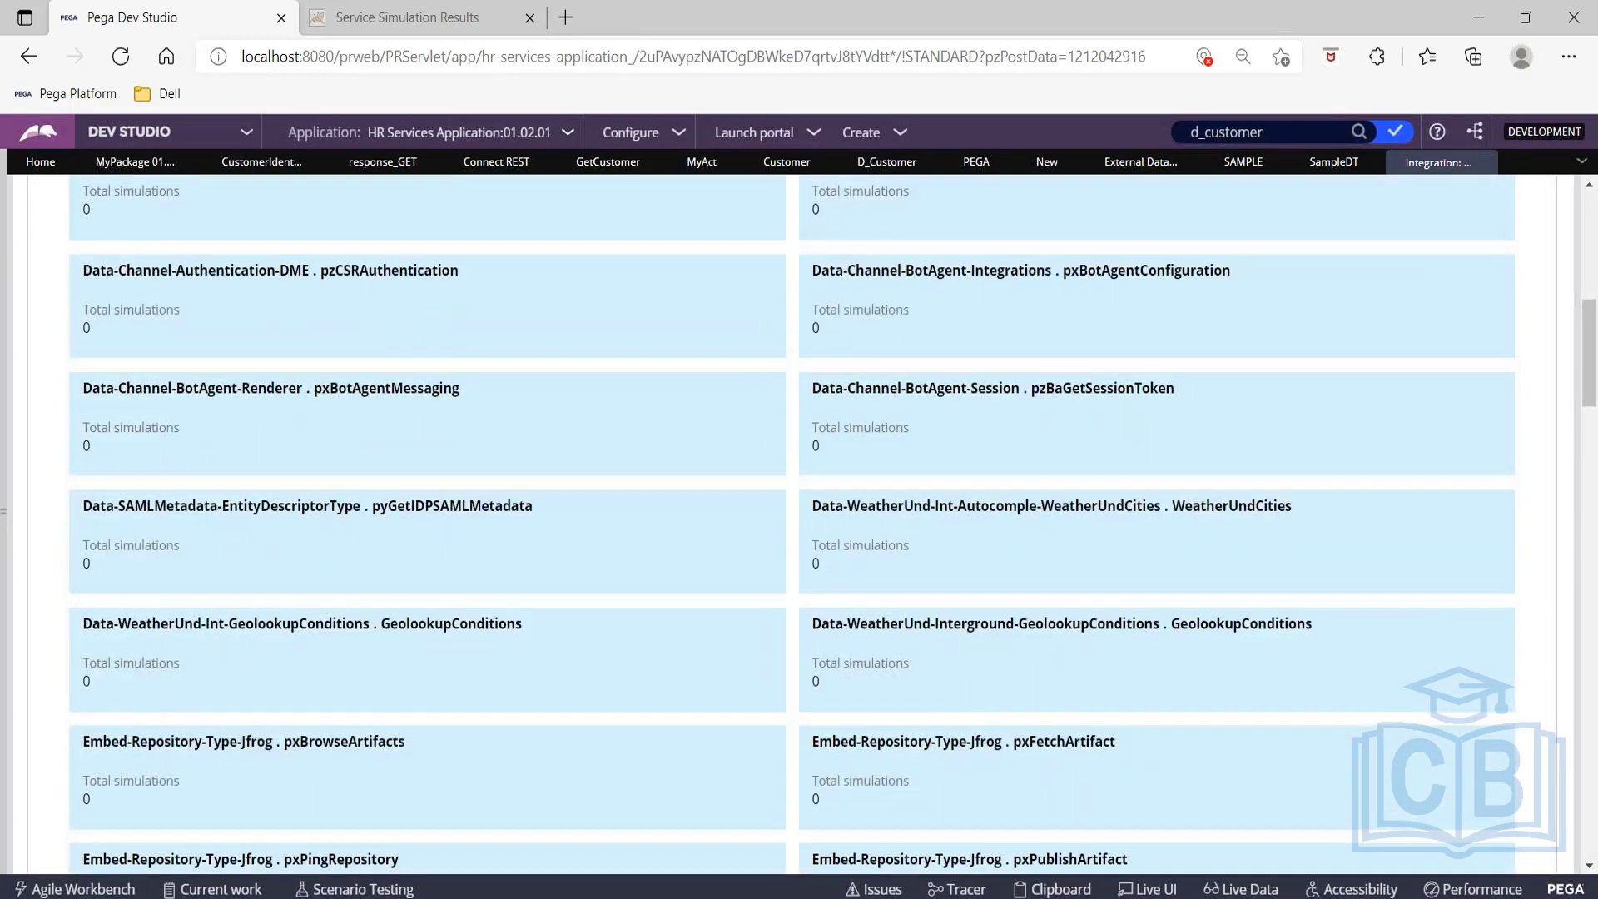
{"action": "scroll", "coordinate": [372, 577], "scroll_direction": "up", "scroll_amount": 3}
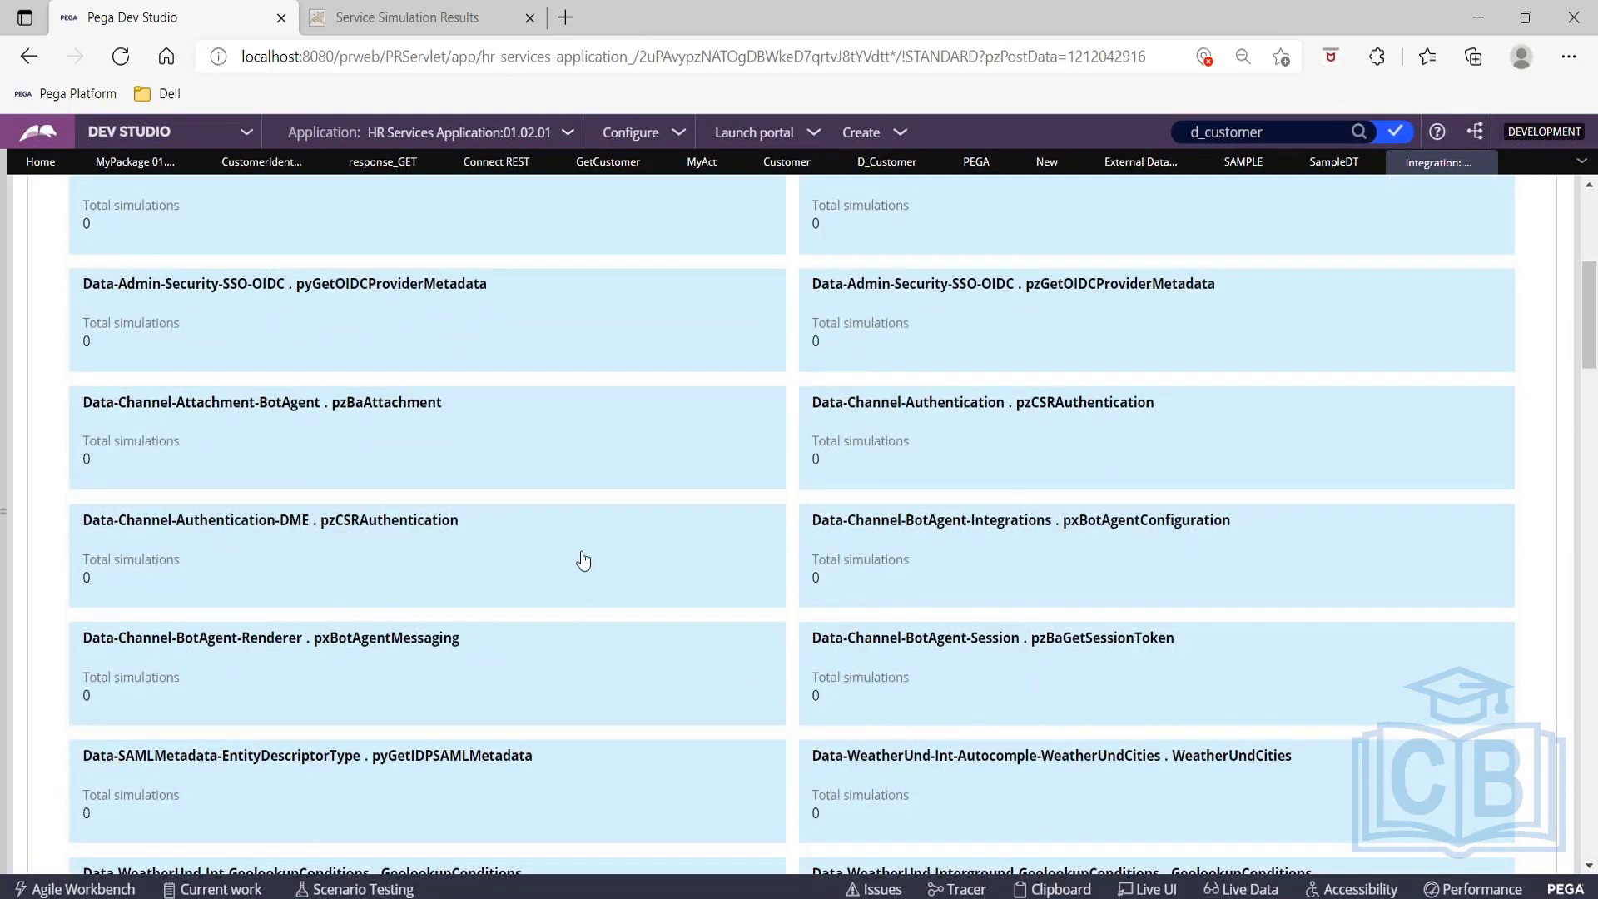
{"action": "scroll", "coordinate": [584, 559], "scroll_direction": "down", "scroll_amount": 3}
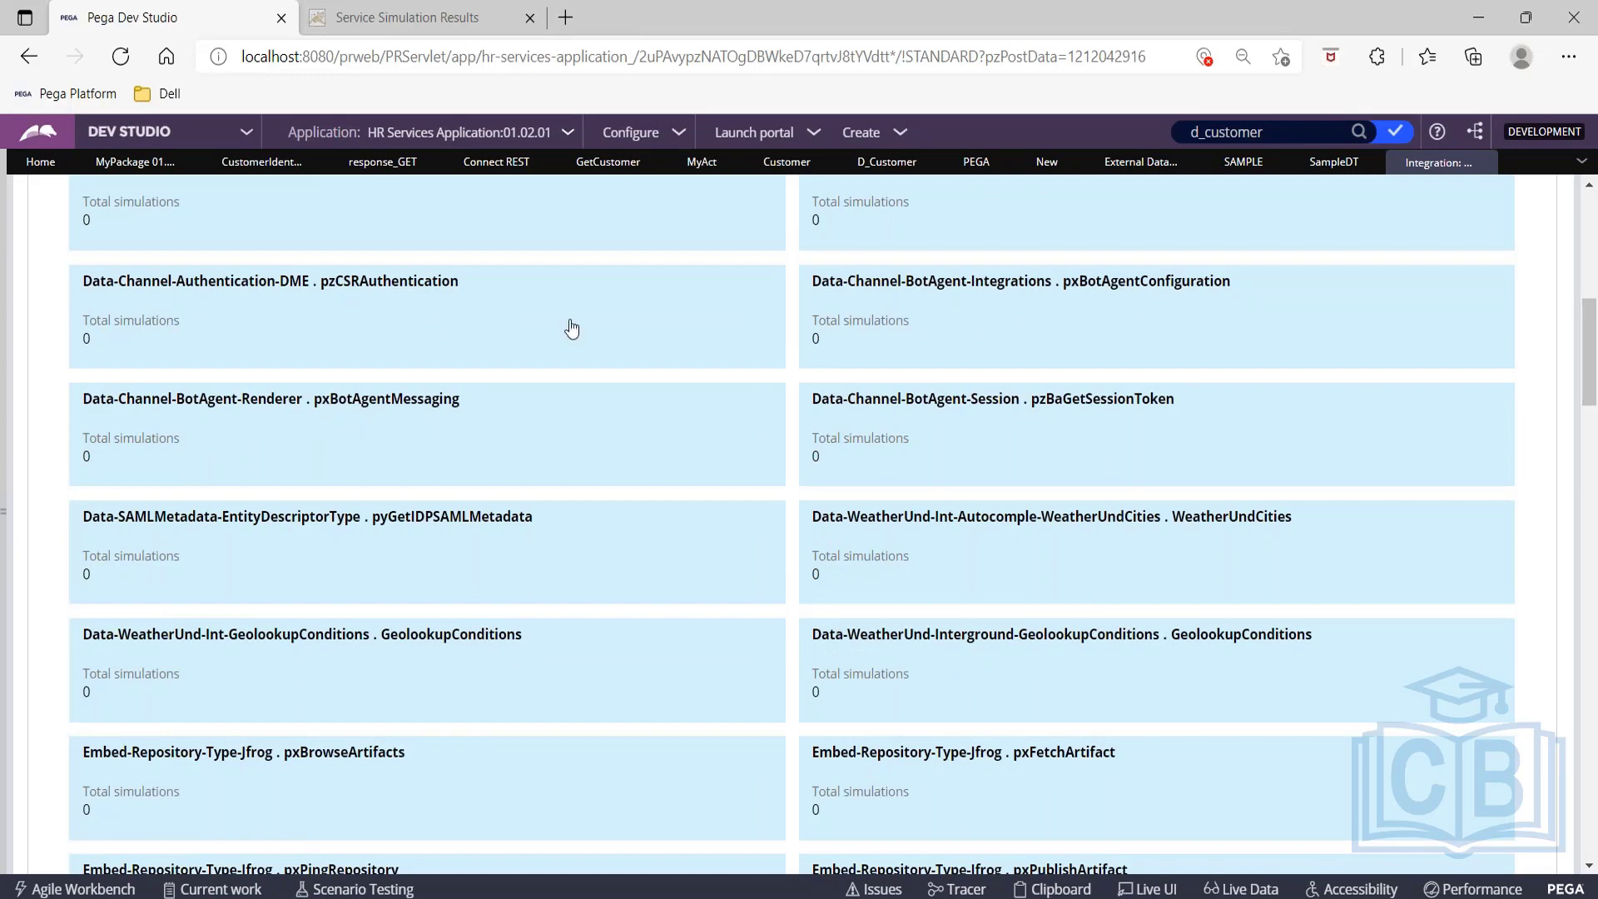
Find the XYZ-FW-HRS-Int-GetCust-GetCustomerAPI GetCustomer connector among the REST connectors and open its rule.
{"action": "left_click", "coordinate": [265, 164]}
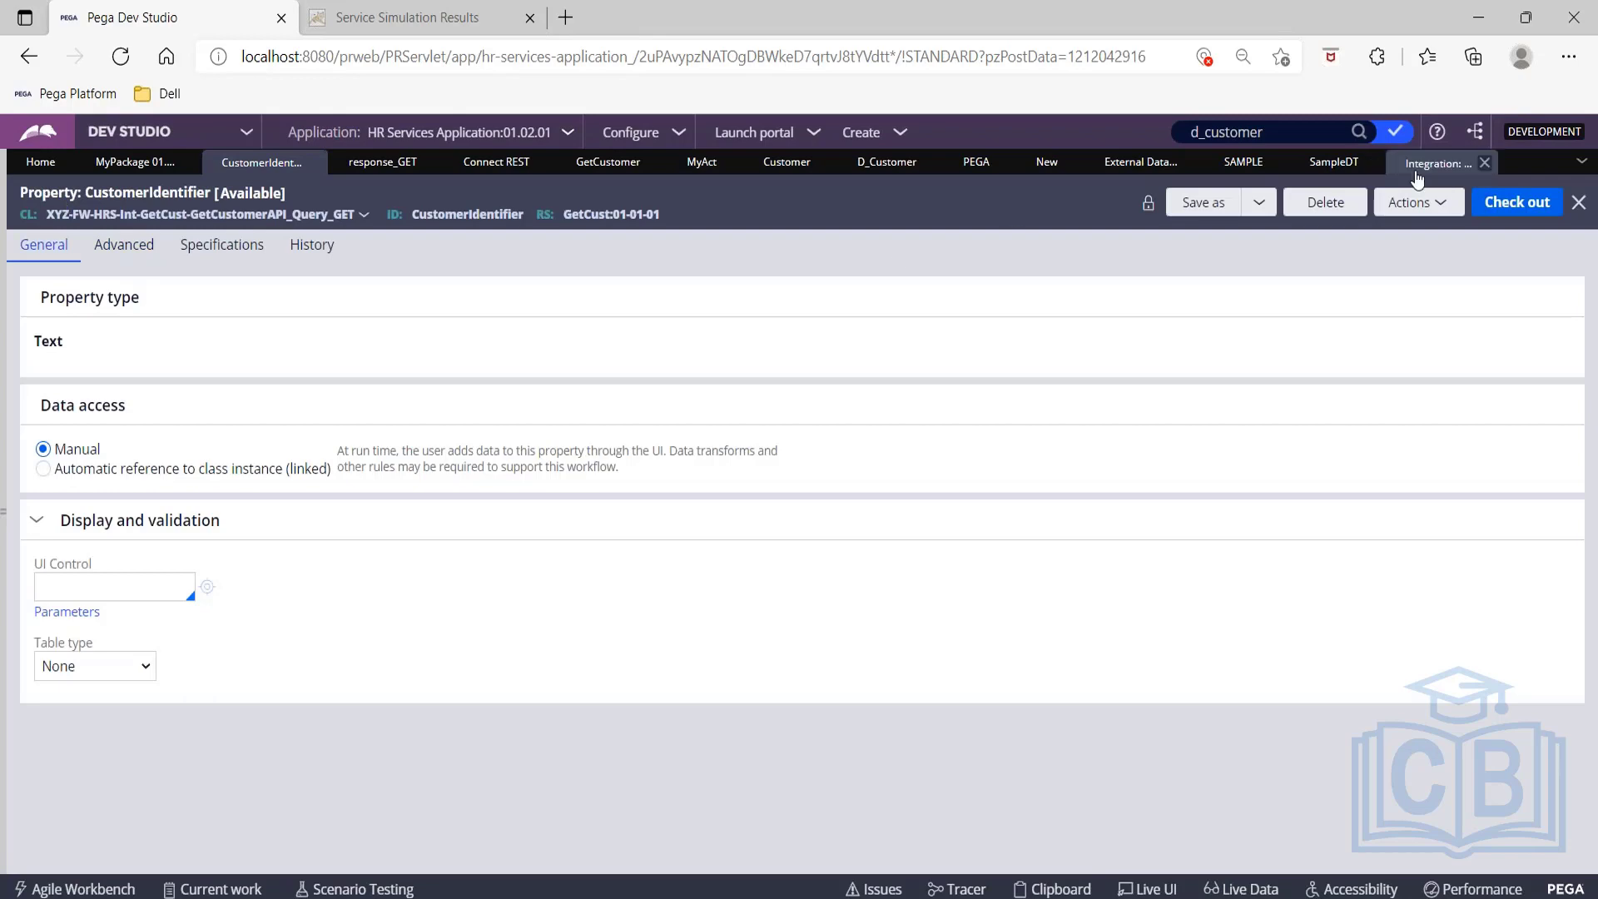
{"action": "left_click", "coordinate": [1417, 167]}
{"action": "scroll", "coordinate": [799, 525], "scroll_direction": "down", "scroll_amount": 10}
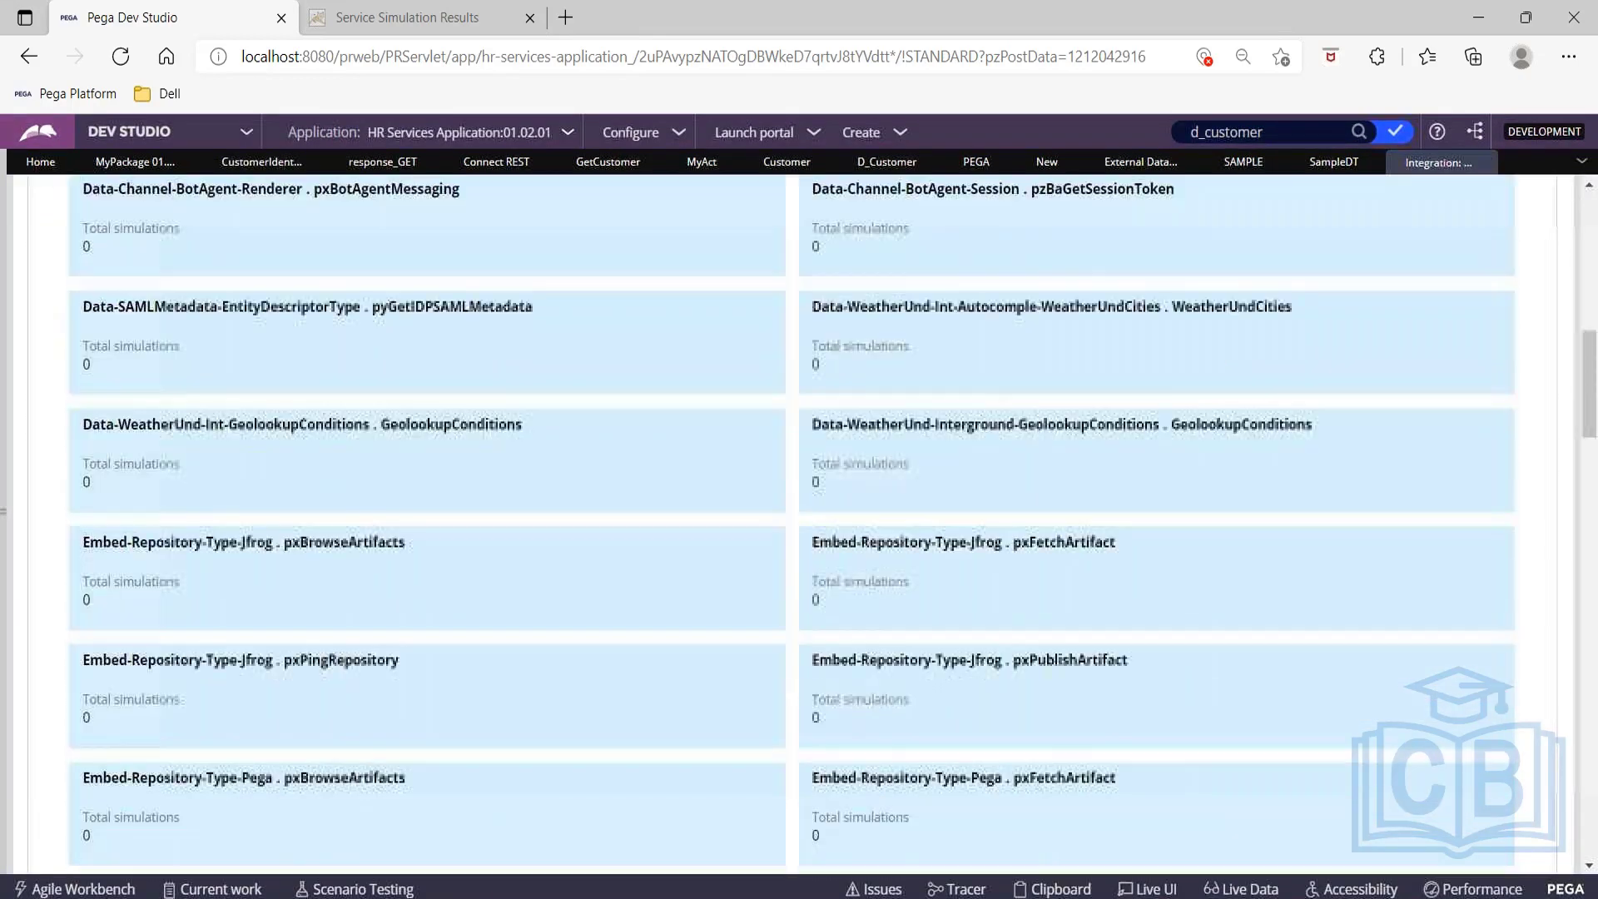
{"action": "scroll", "coordinate": [799, 524], "scroll_direction": "down", "scroll_amount": 20}
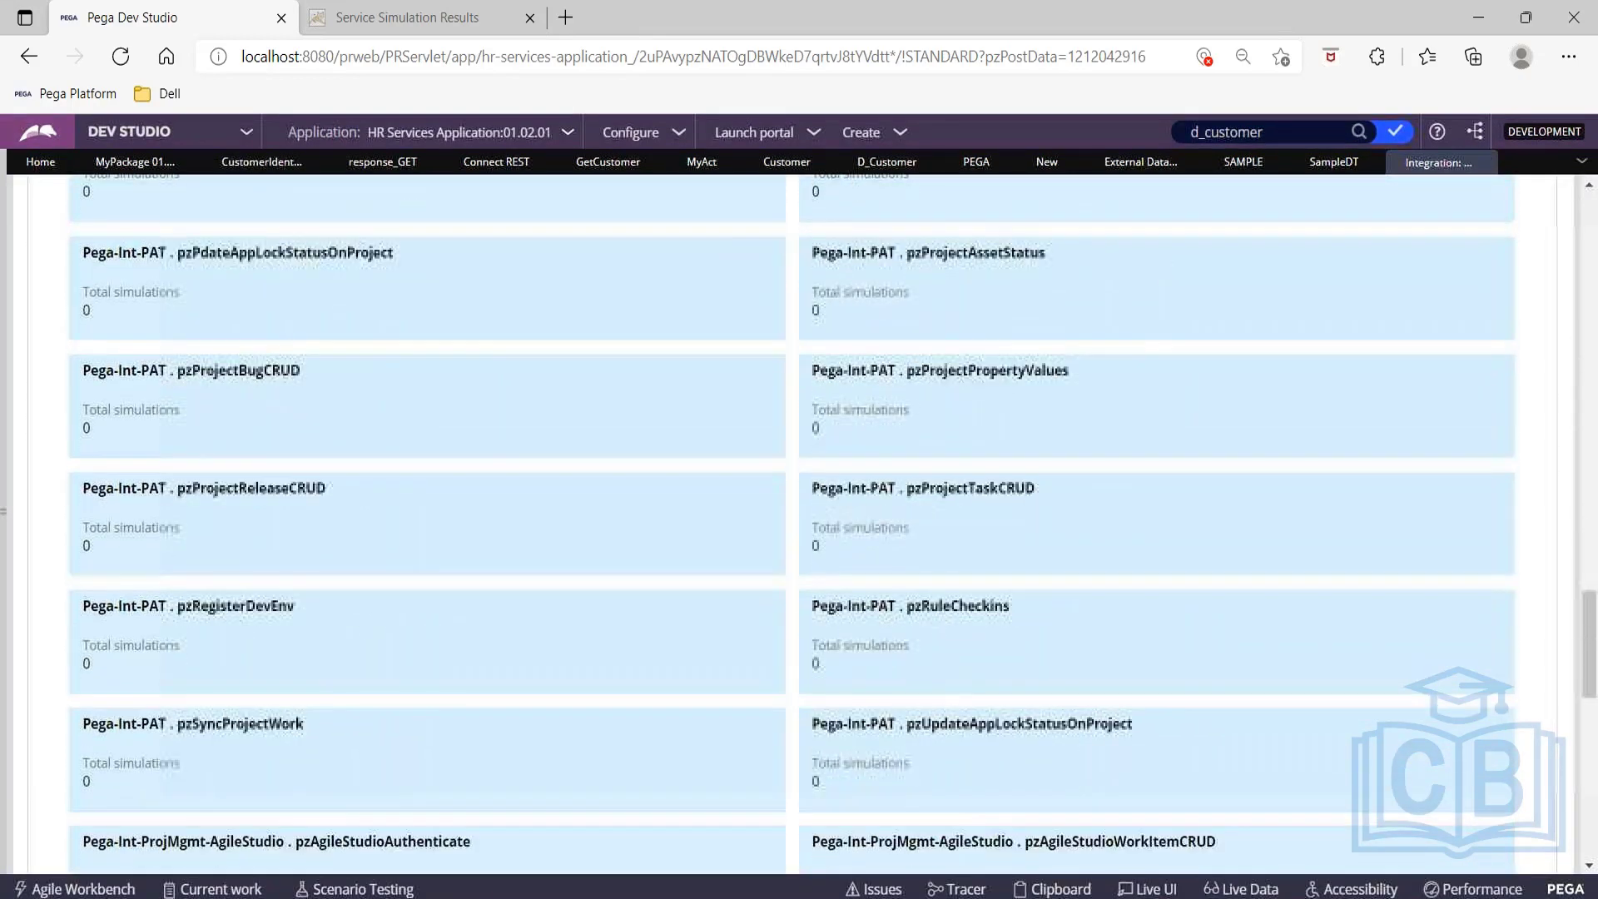
{"action": "scroll", "coordinate": [869, 538], "scroll_direction": "down", "scroll_amount": 20}
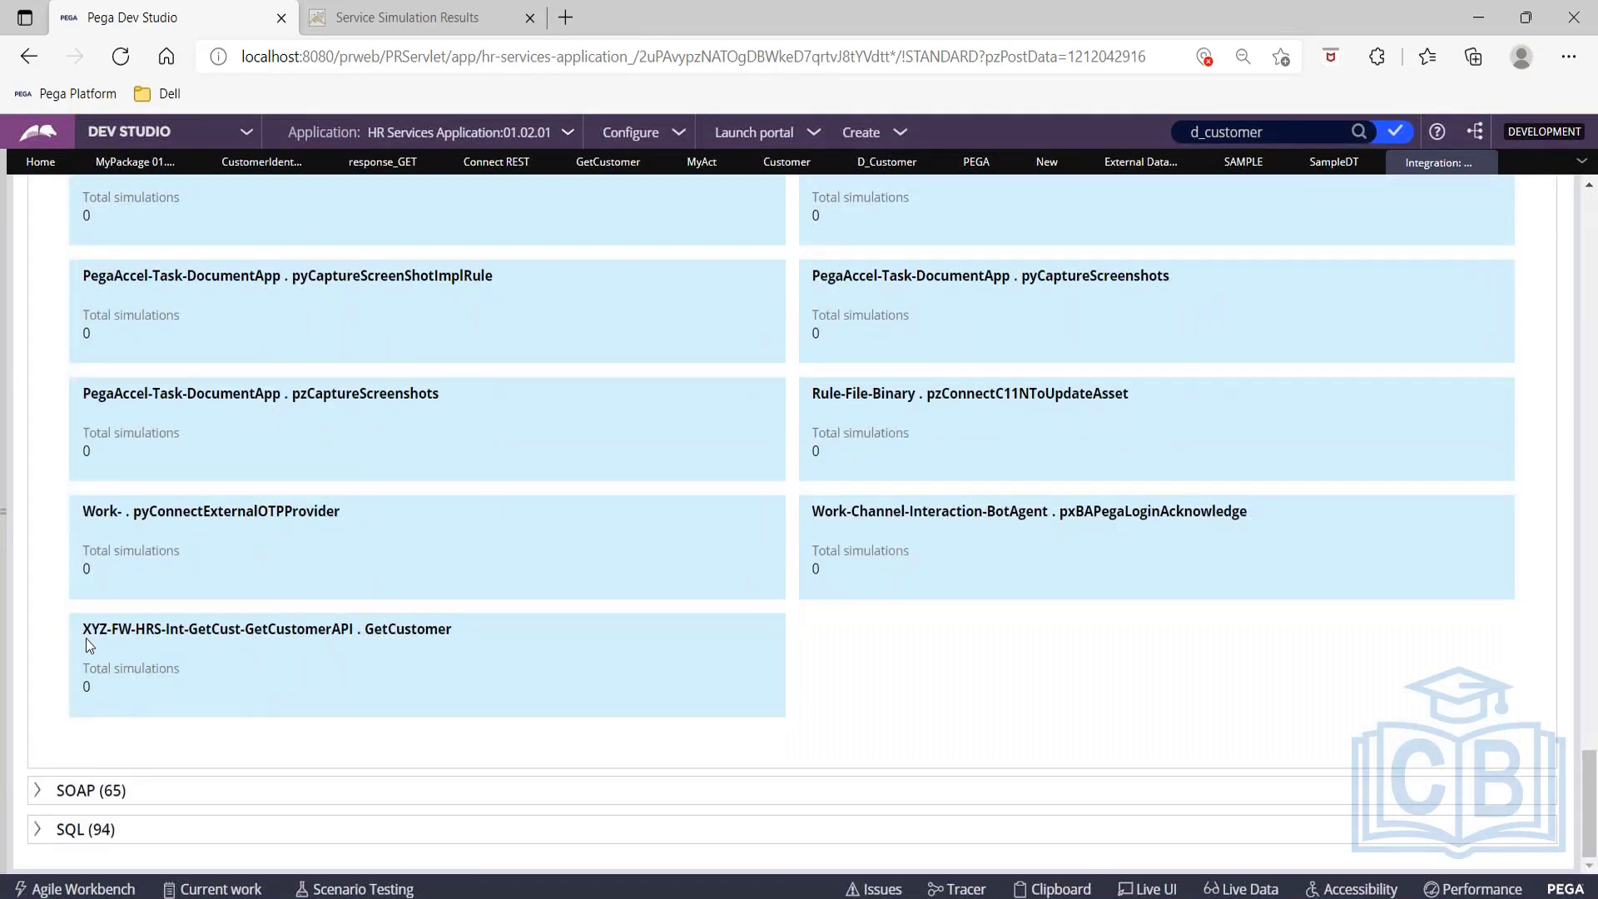
{"action": "left_click_drag", "start_coordinate": [90, 638], "coordinate": [447, 669]}
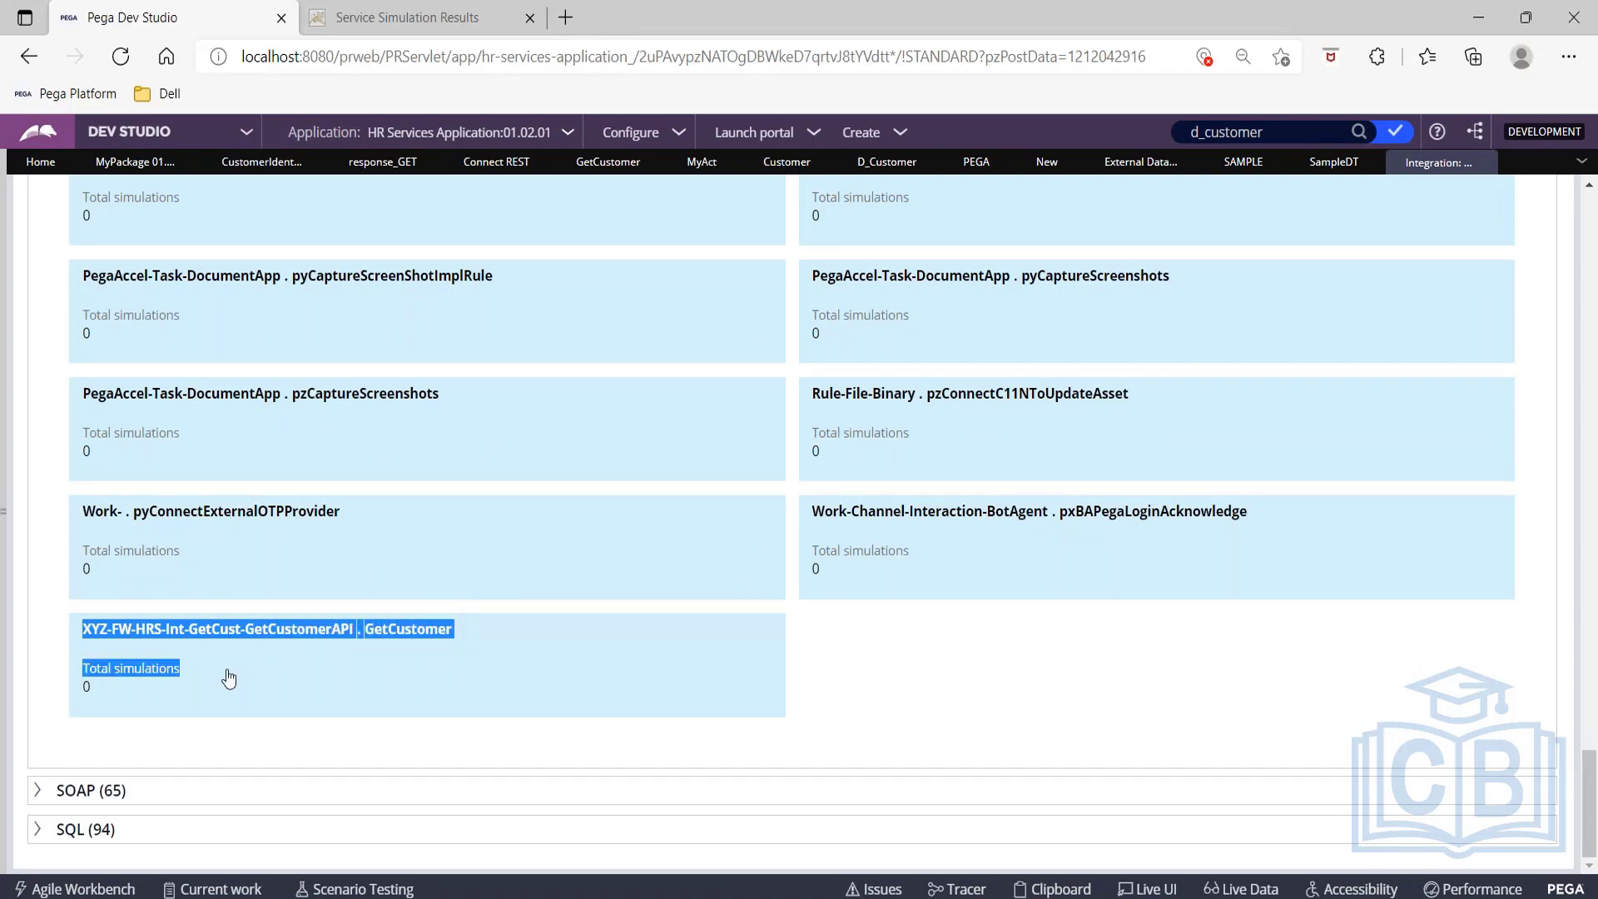
{"action": "left_click", "coordinate": [208, 651]}
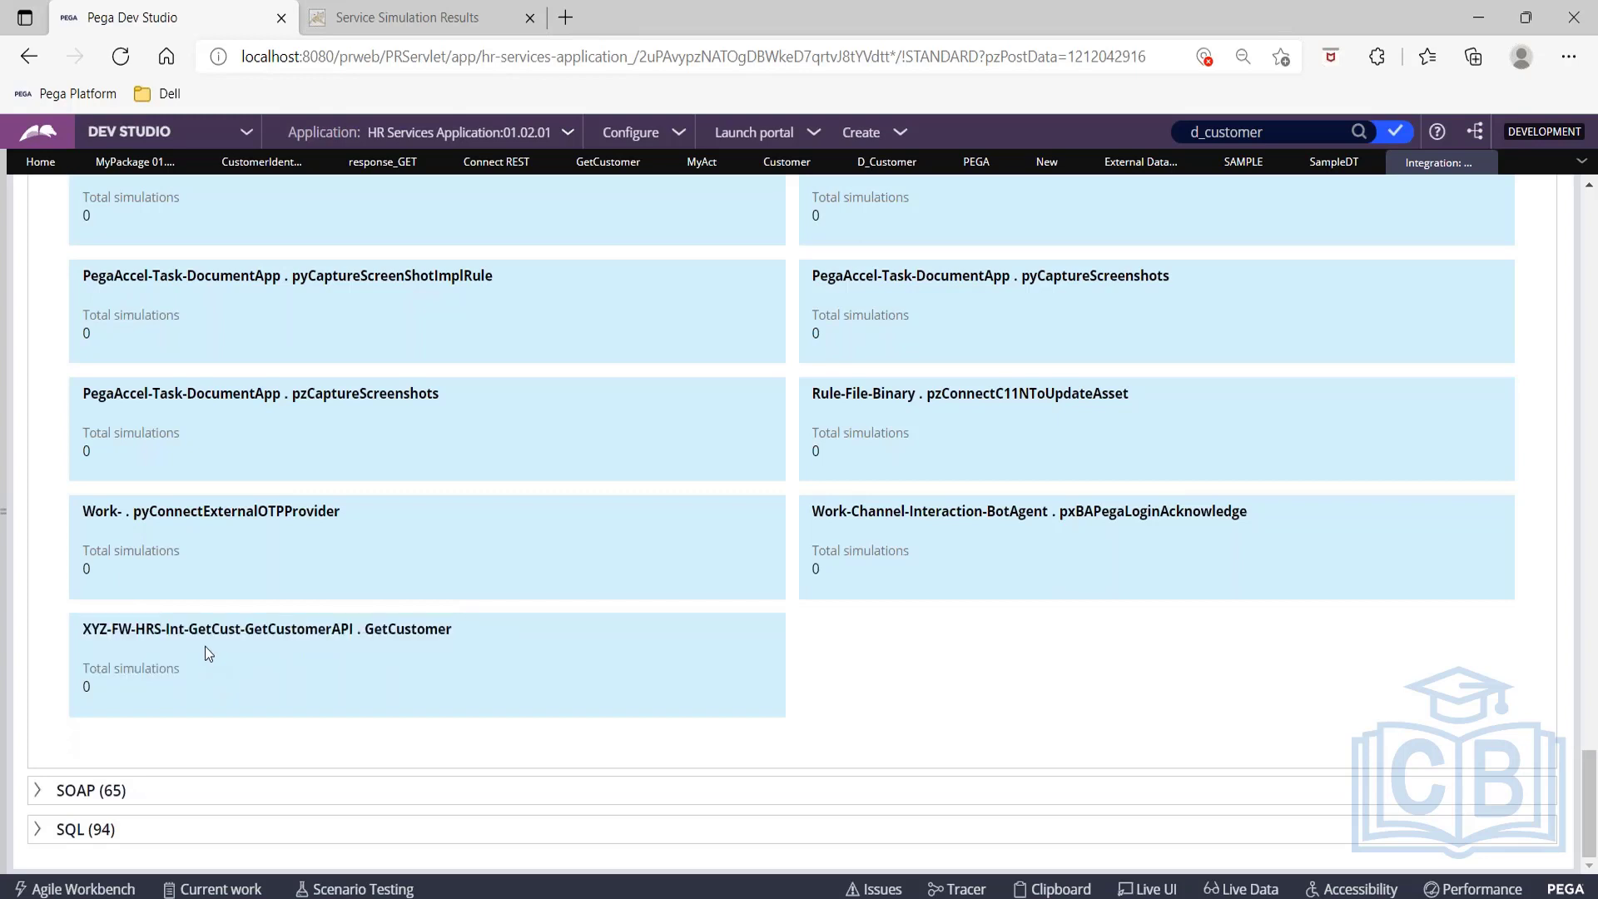
{"action": "left_click", "coordinate": [193, 640]}
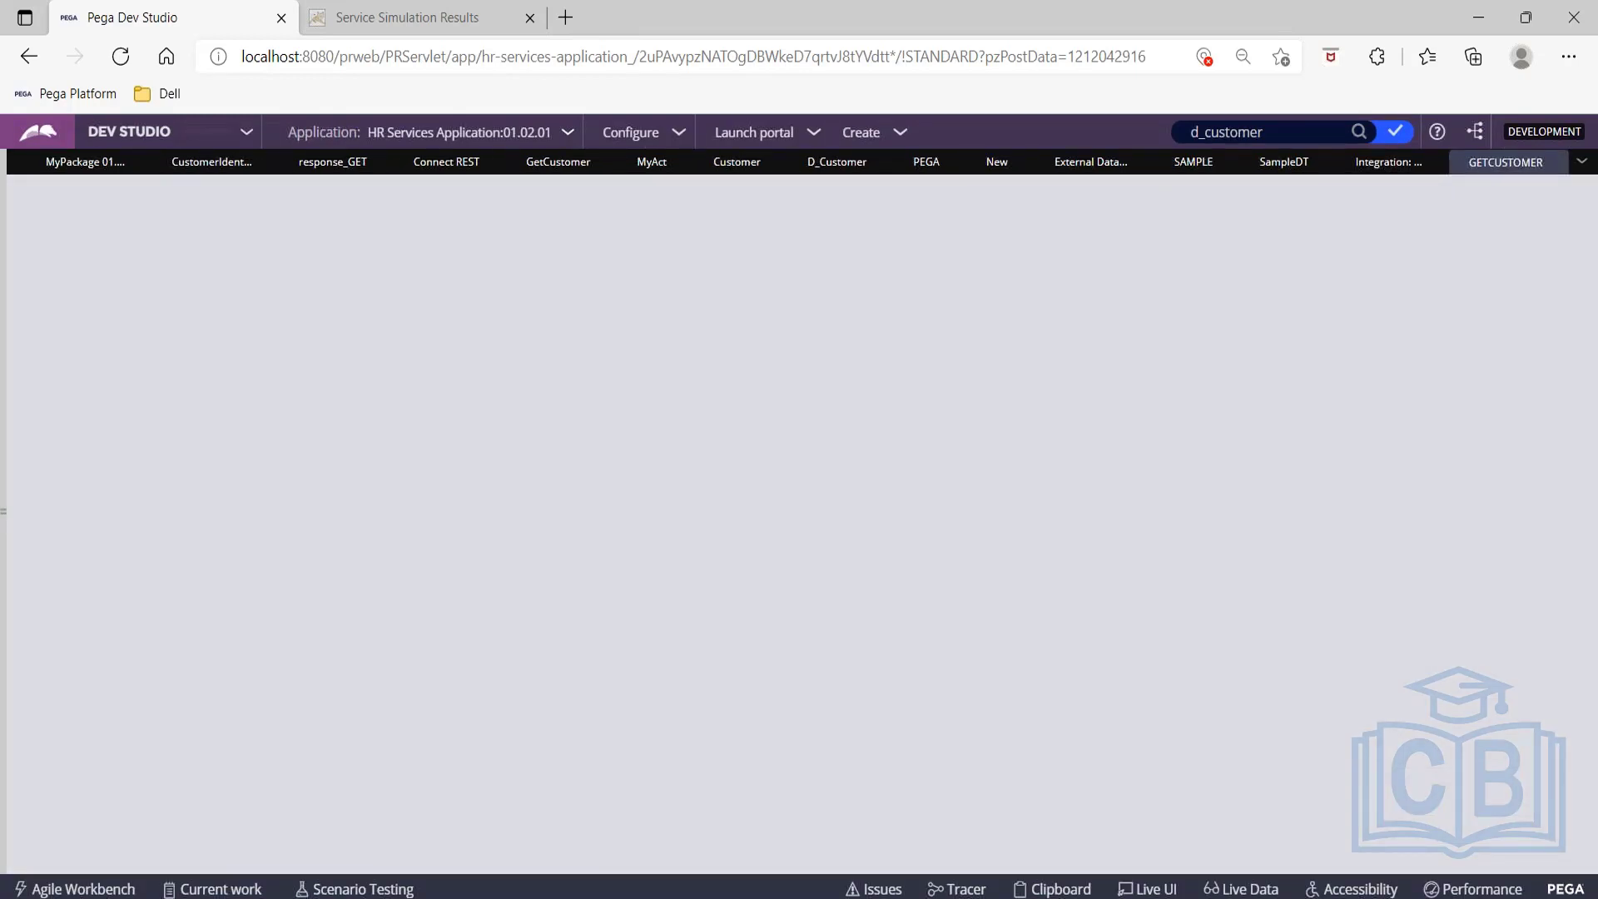
Check the GetCustomer connector's simulation status and open its Simulations dialog.
{"action": "scroll", "coordinate": [301, 586], "scroll_direction": "down", "scroll_amount": 1}
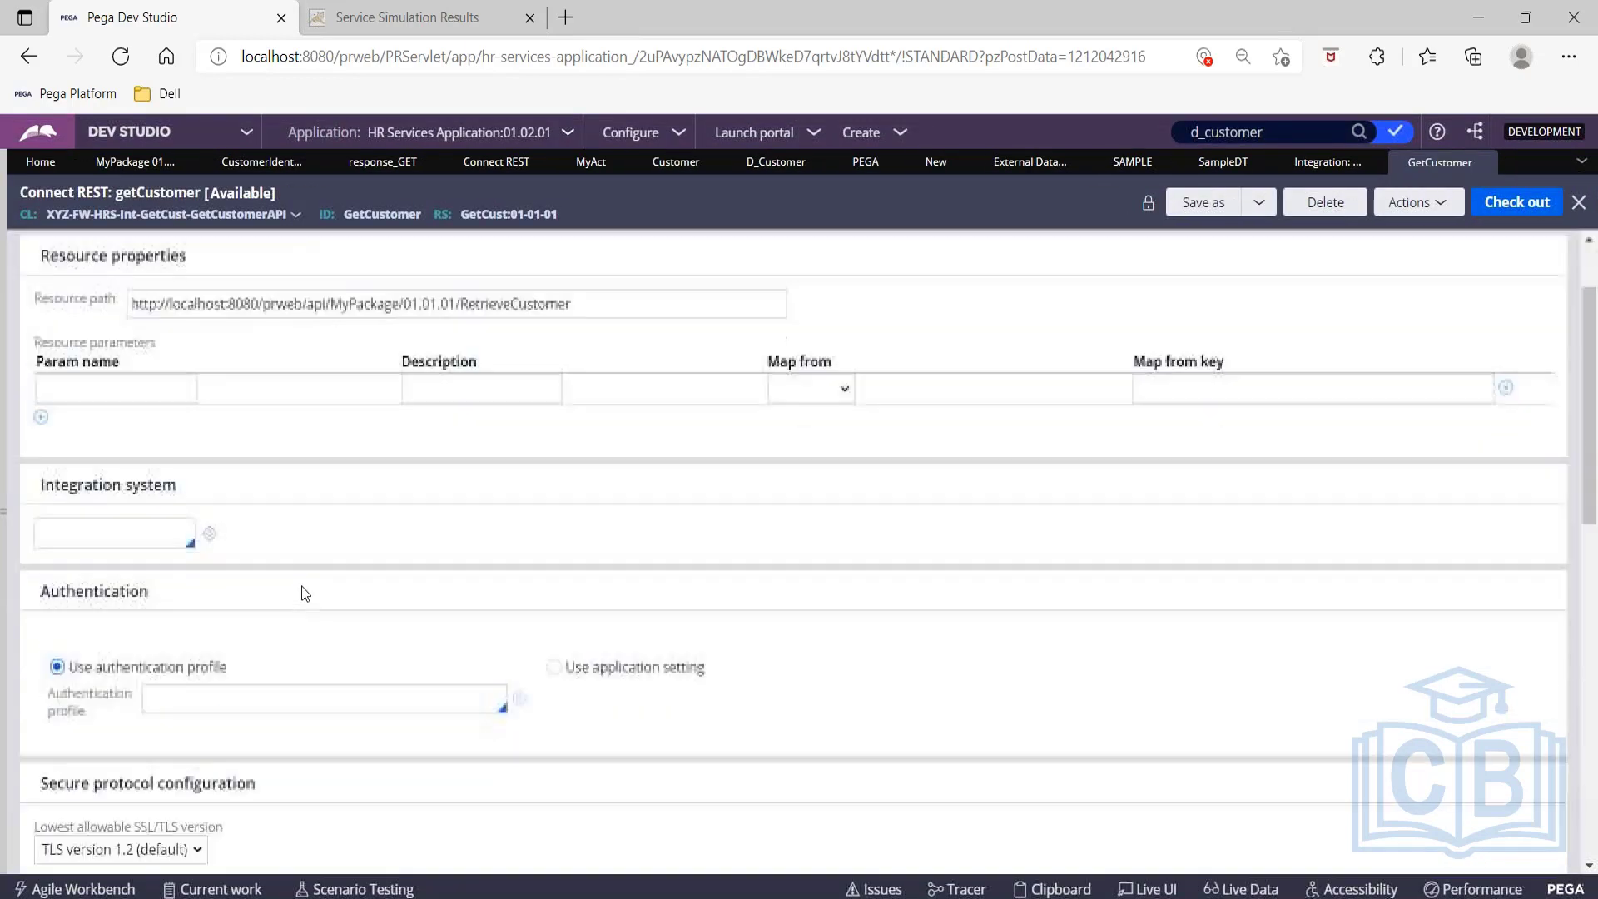
{"action": "scroll", "coordinate": [301, 586], "scroll_direction": "down", "scroll_amount": 9}
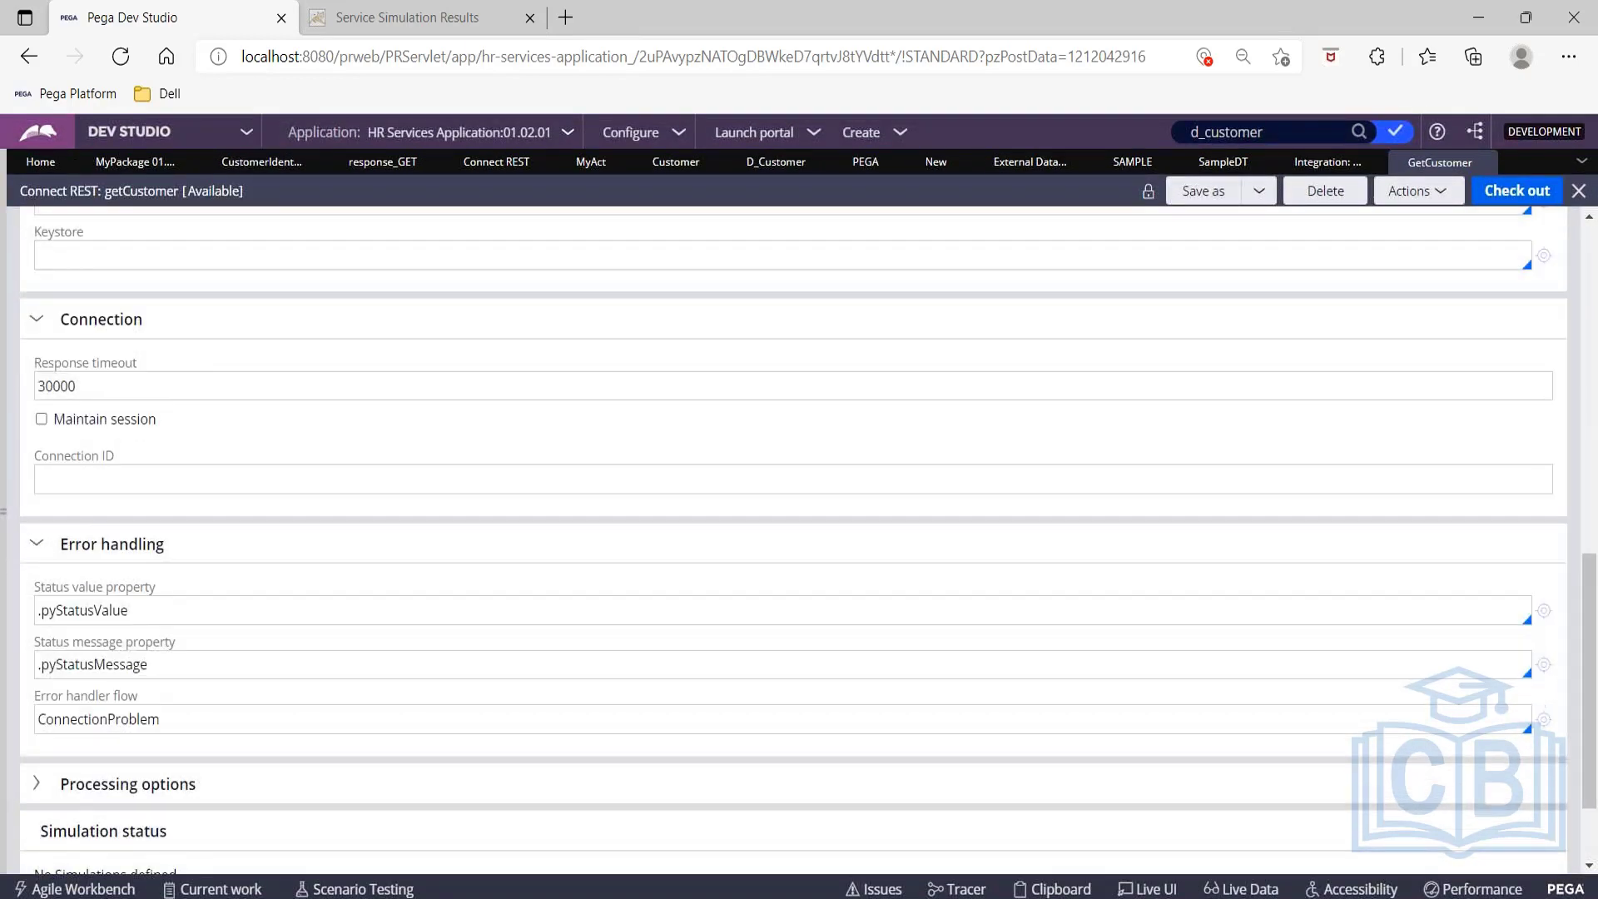
{"action": "scroll", "coordinate": [145, 744], "scroll_direction": "down", "scroll_amount": 2}
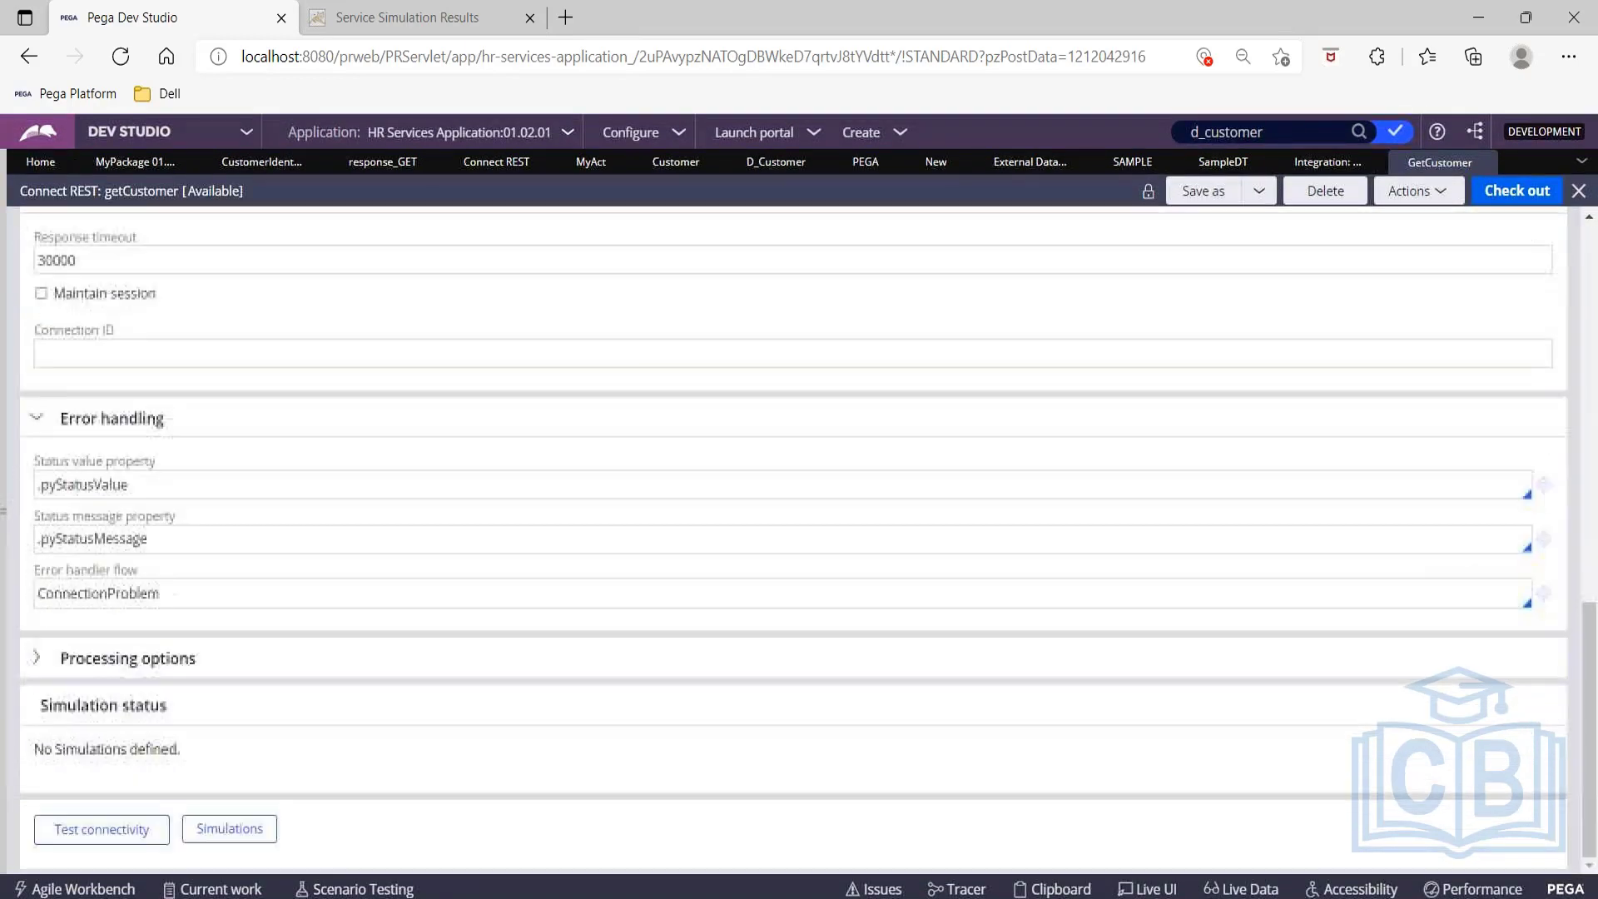
{"action": "triple_click", "coordinate": [51, 753]}
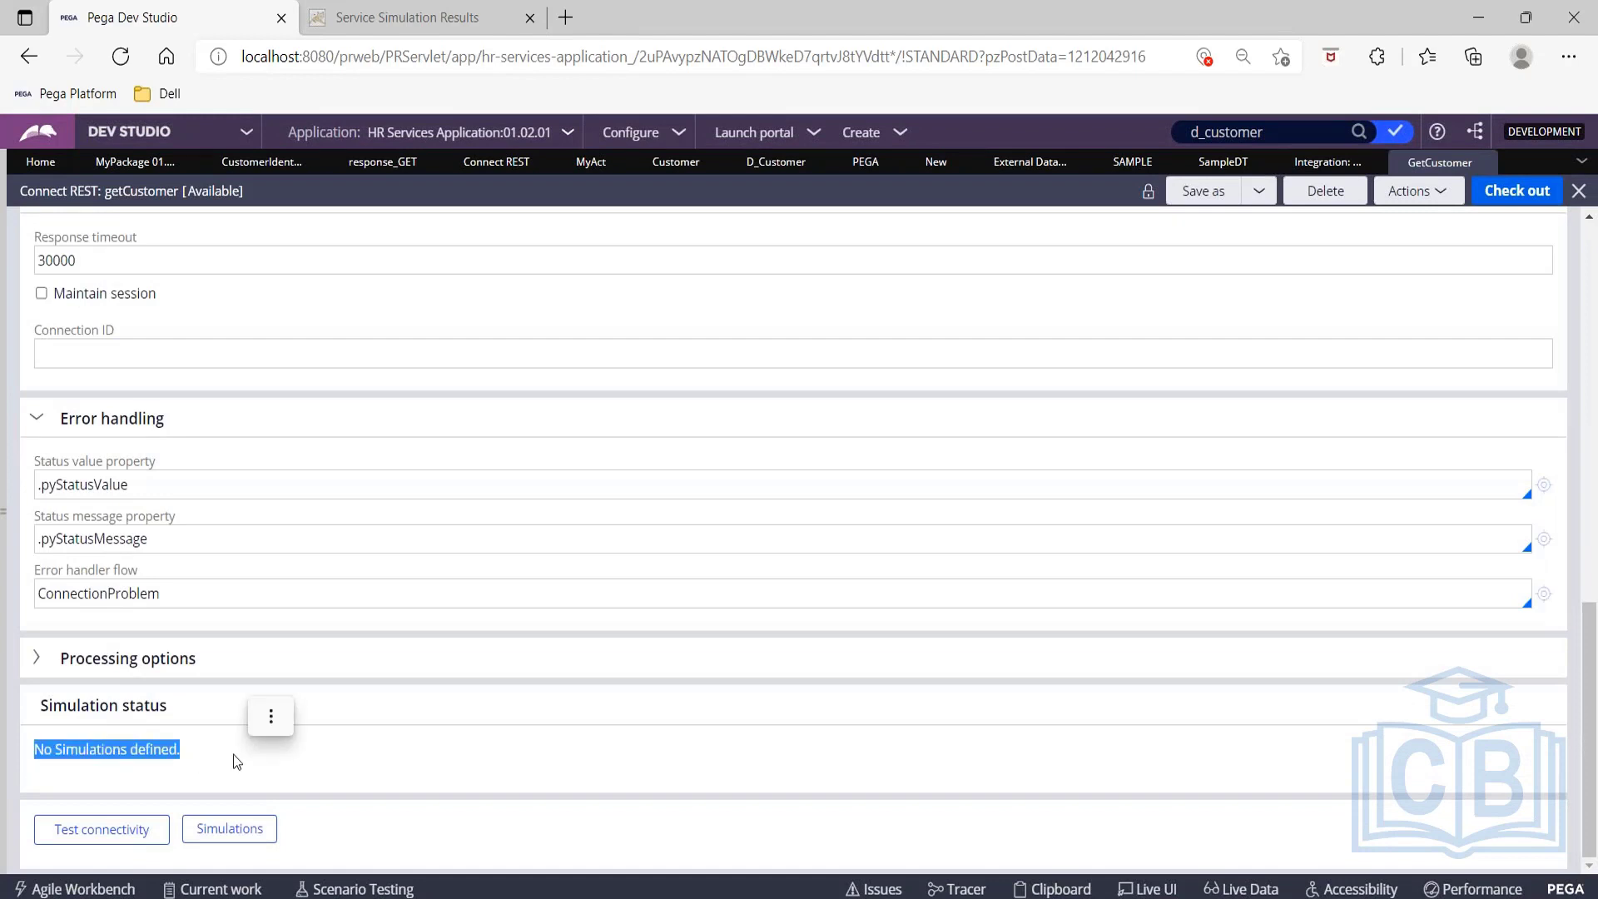
{"action": "left_click", "coordinate": [241, 838]}
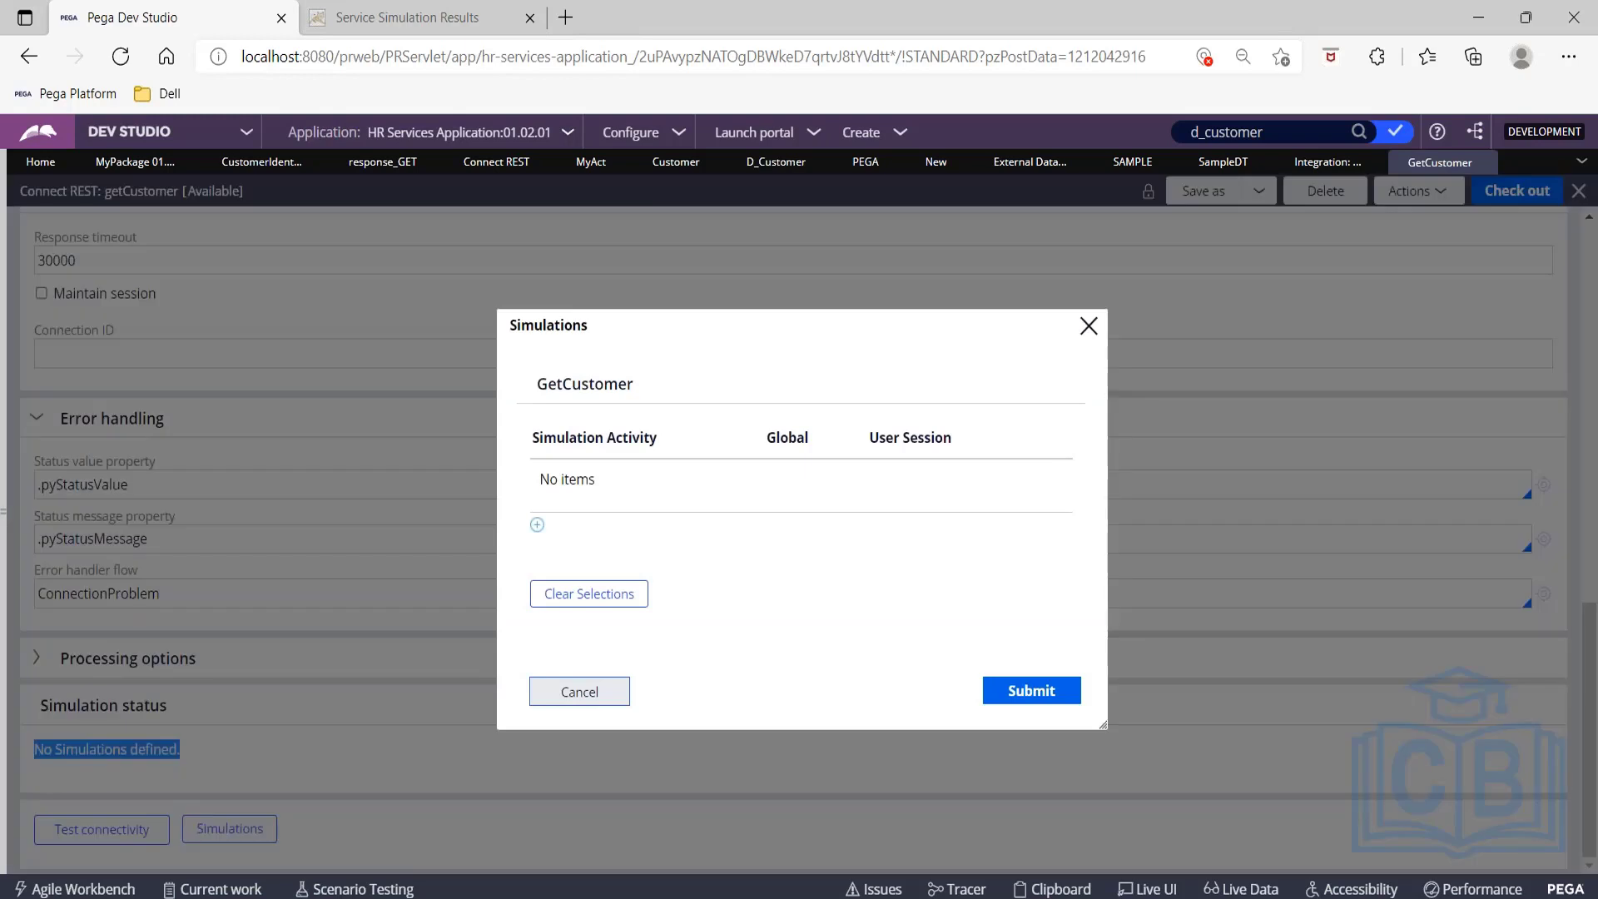
Add a simulation activity row named SimulationActivity for GetCustomer and open the form for creating that activity.
{"action": "left_click", "coordinate": [666, 439]}
{"action": "left_click_drag", "start_coordinate": [666, 440], "coordinate": [529, 439]}
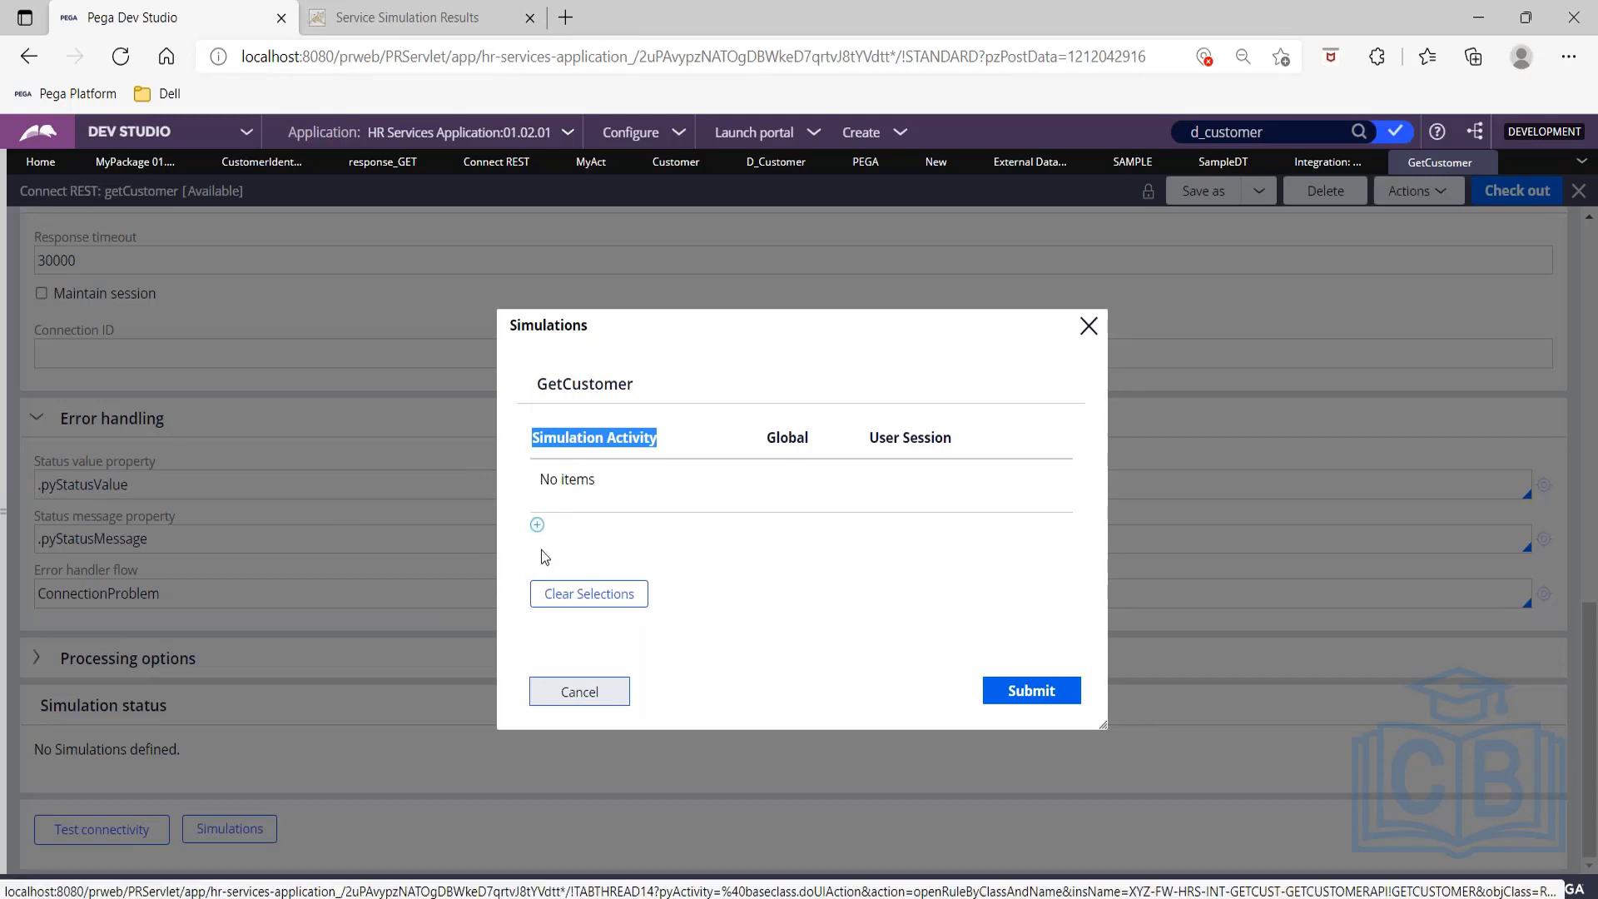
{"action": "left_click", "coordinate": [537, 525]}
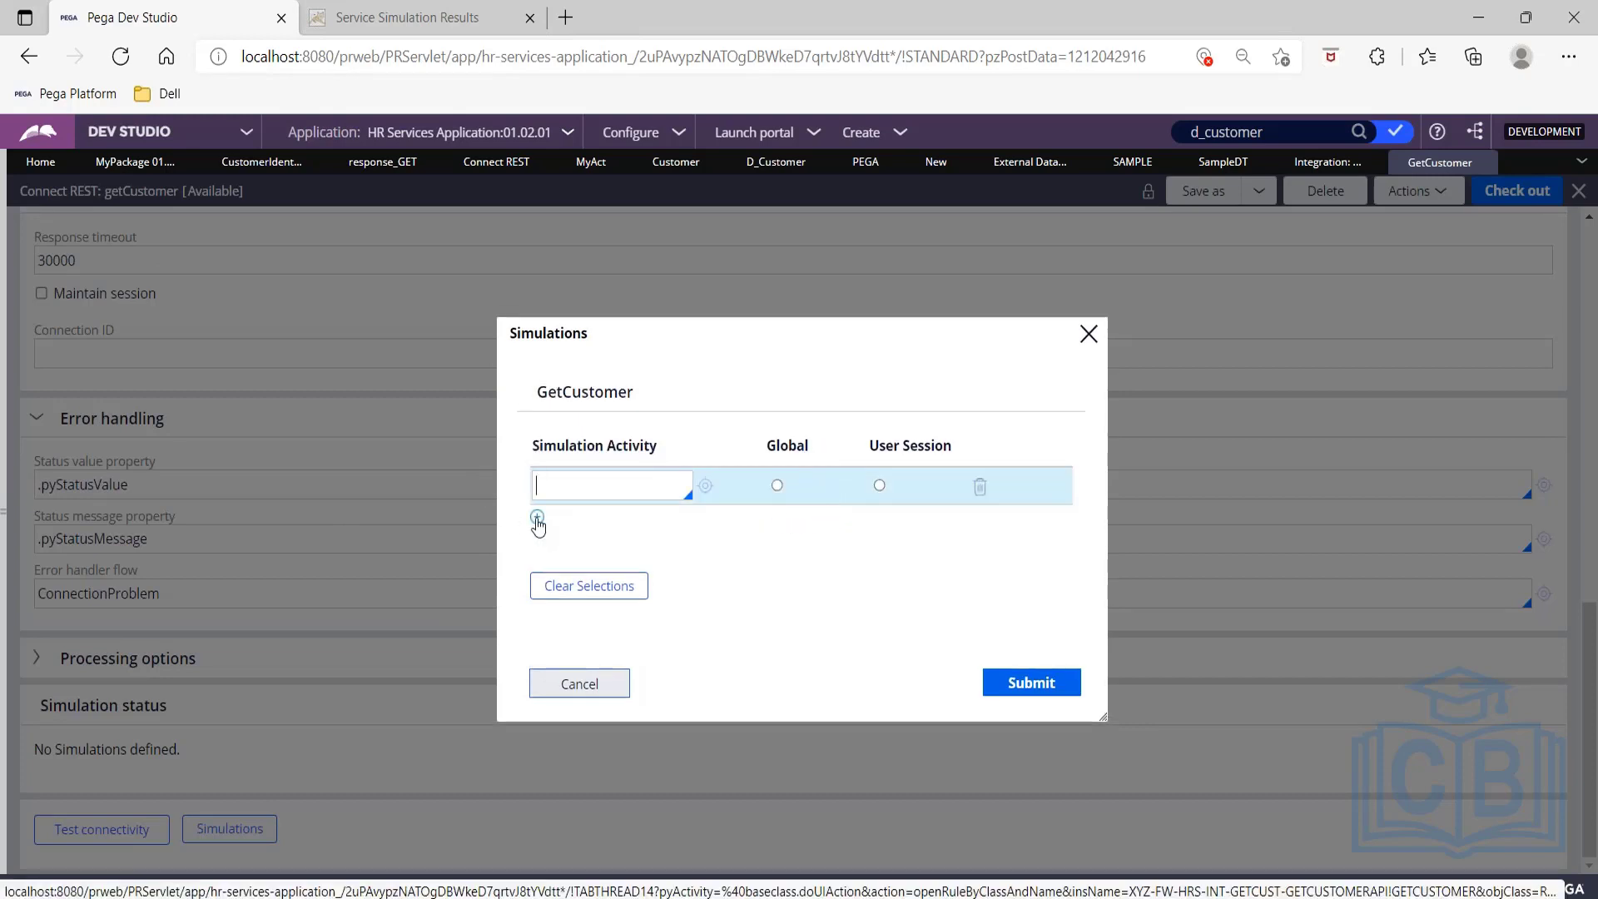
{"action": "type", "text": "SimulationActivity"}
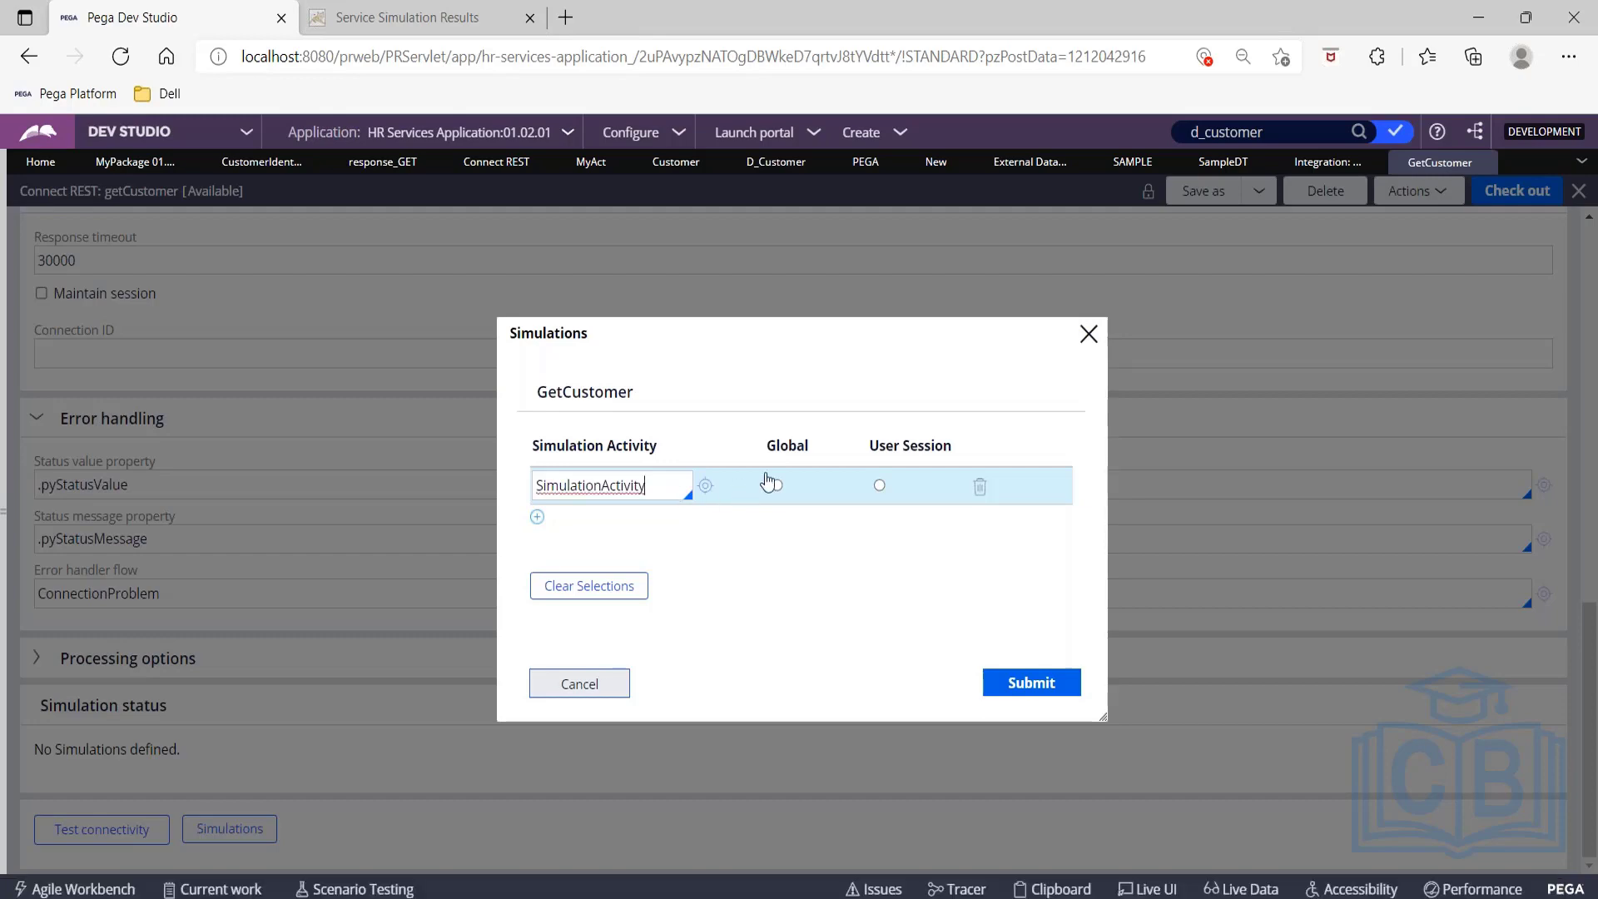
{"action": "left_click", "coordinate": [706, 487]}
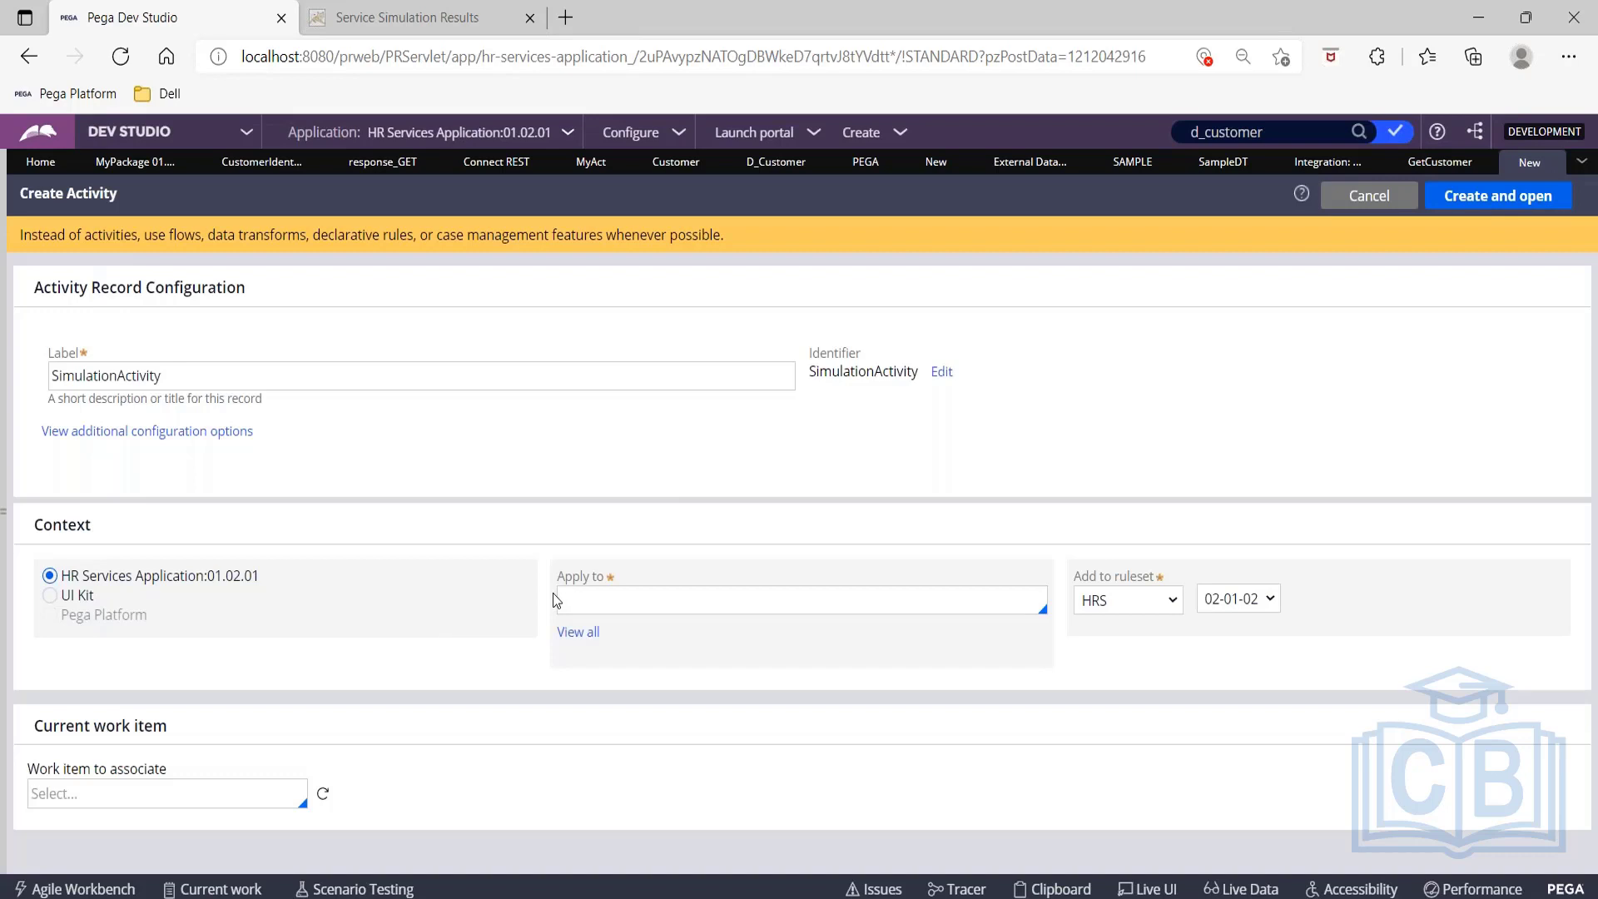
Dismiss GetCustomer's Simulations dialog and copy the connector's class name, XYZ-FW-HRS-Int-GetCust-GetCustomerAPI, from the application explorer.
{"action": "left_click", "coordinate": [1420, 171]}
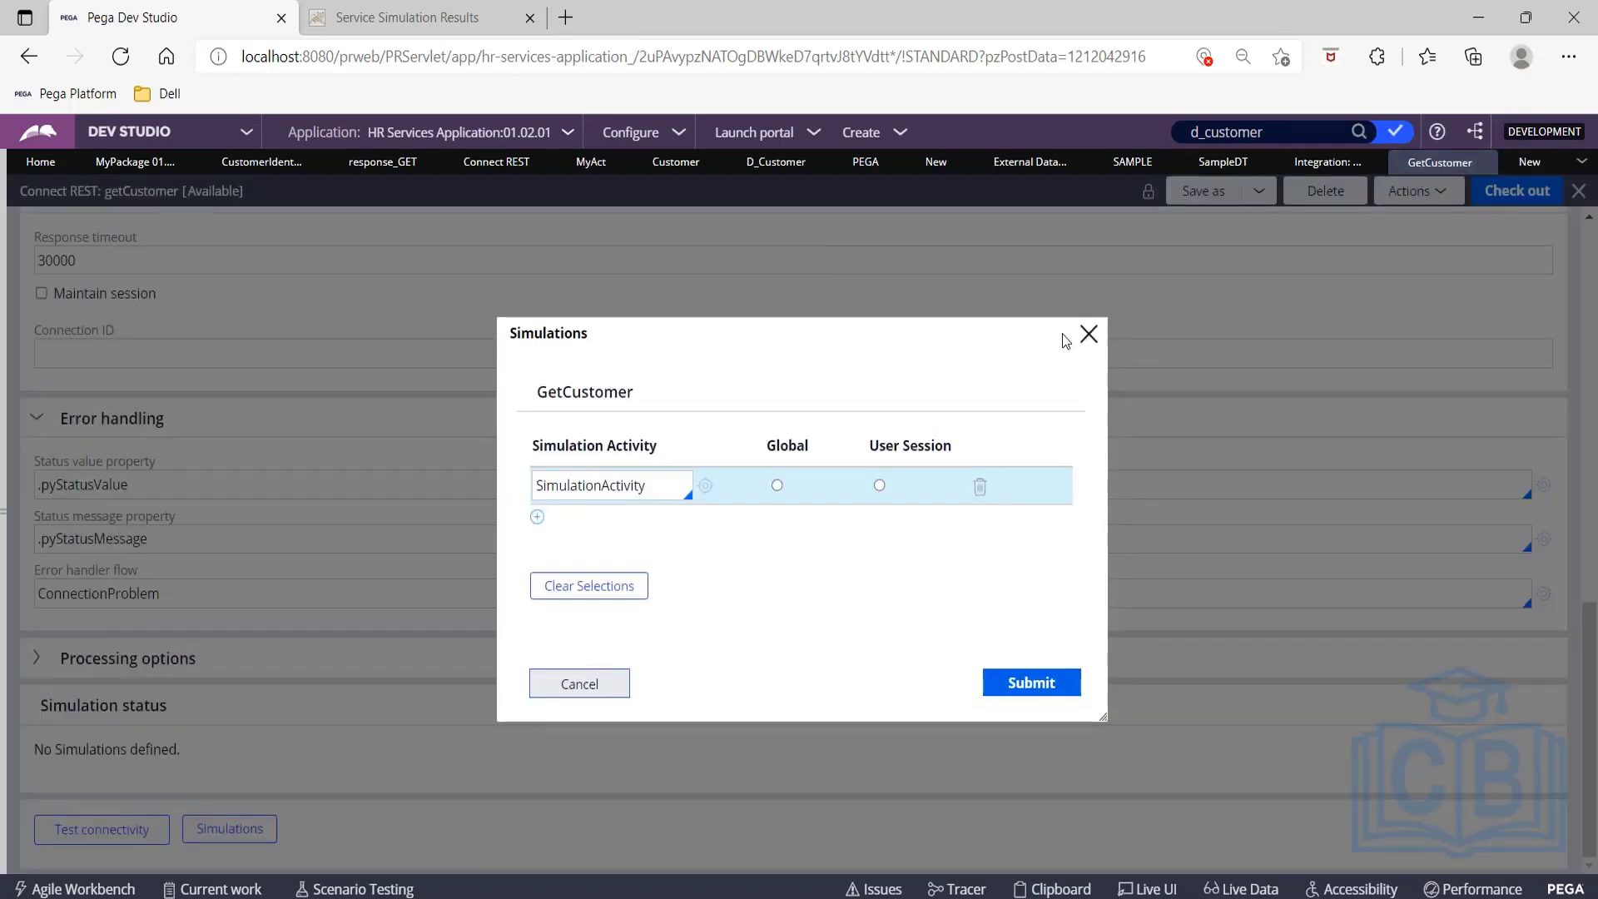
{"action": "left_click", "coordinate": [1088, 334]}
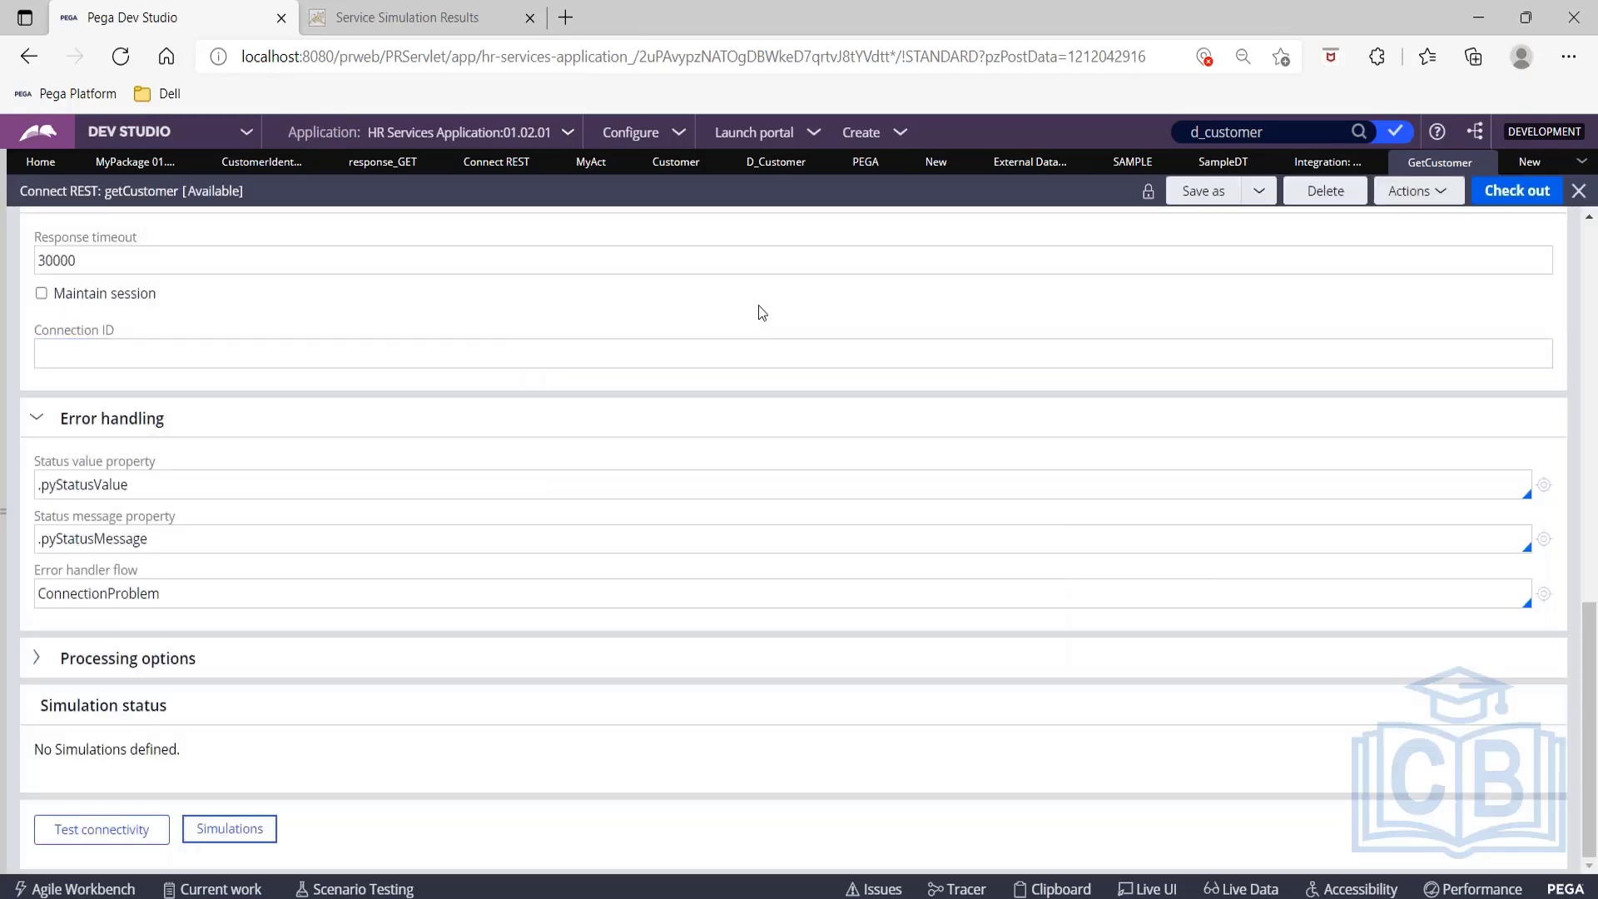
{"action": "scroll", "coordinate": [763, 313], "scroll_direction": "up", "scroll_amount": 15}
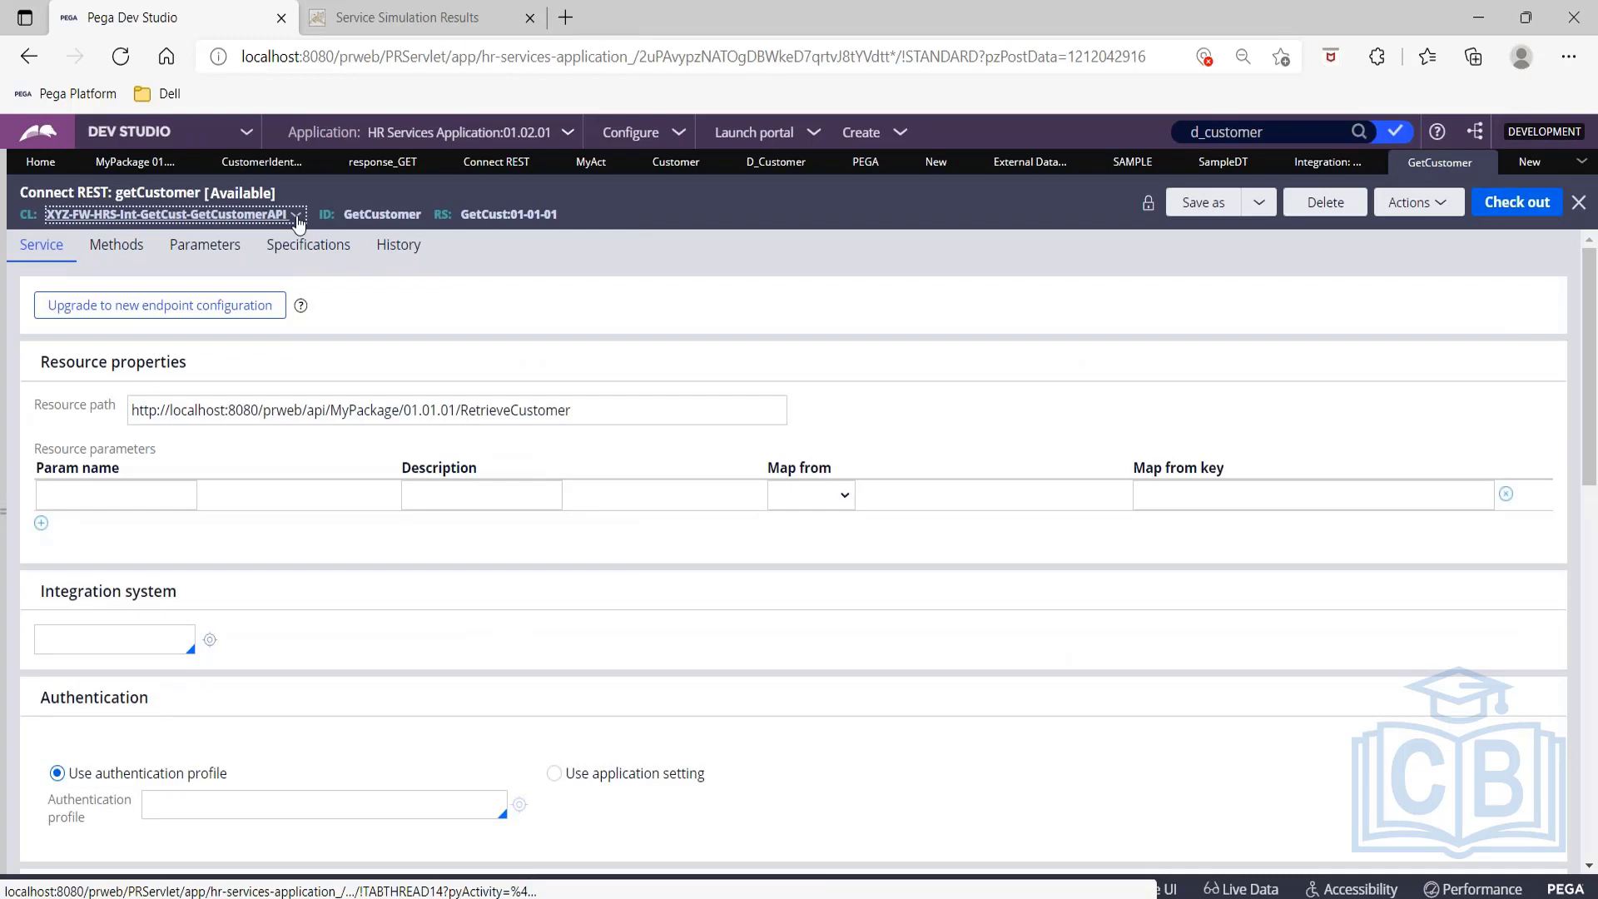
{"action": "left_click", "coordinate": [296, 215]}
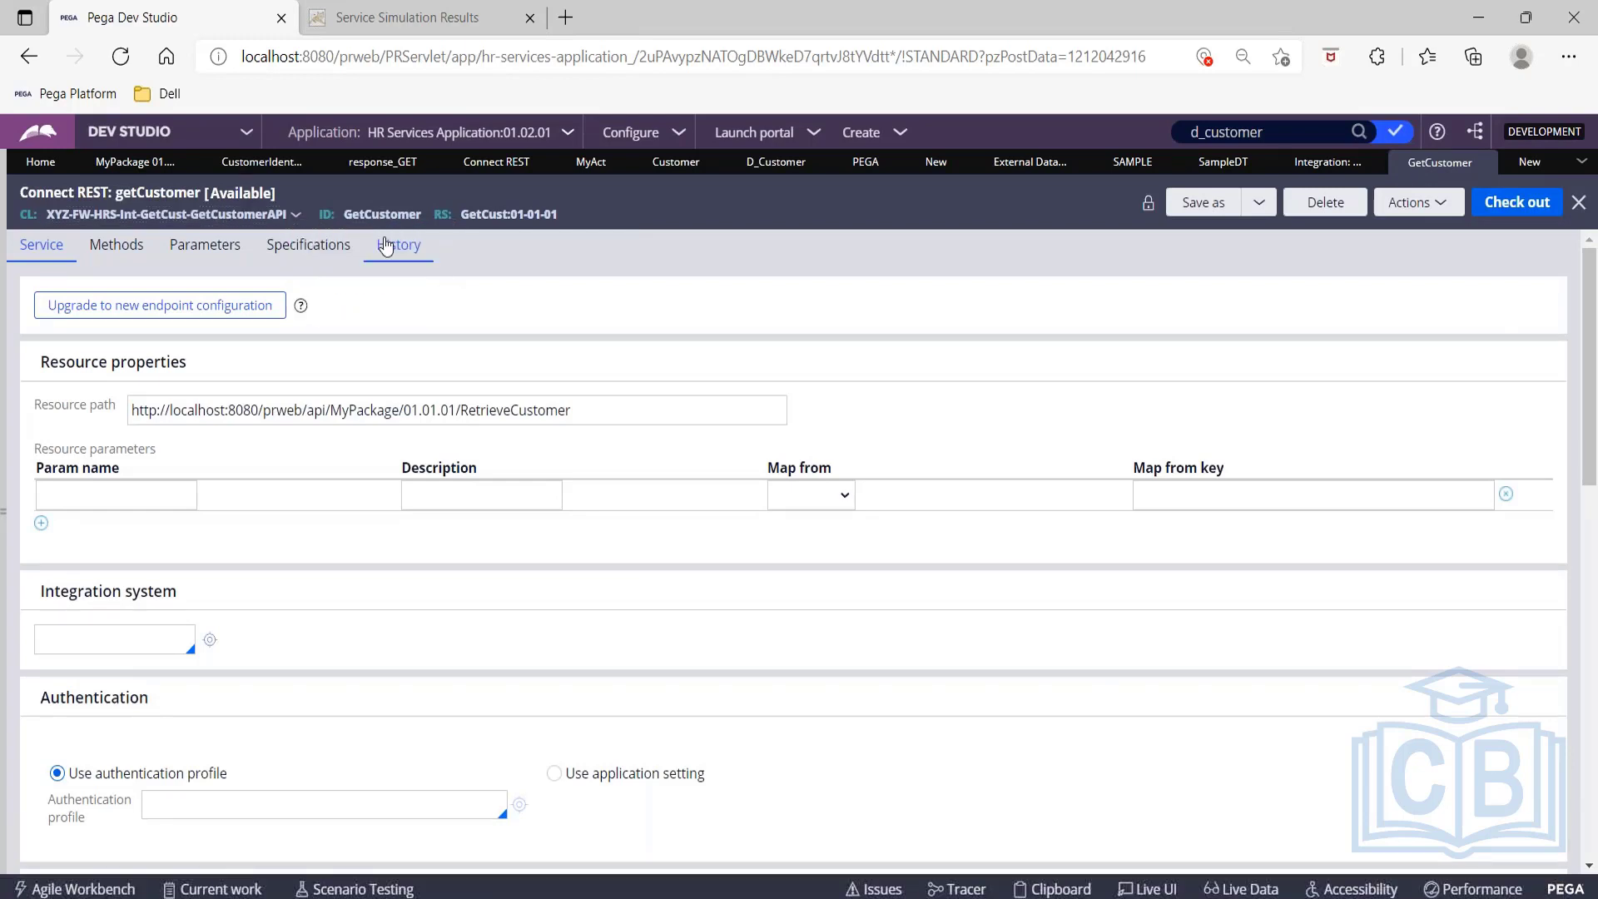
{"action": "left_click", "coordinate": [386, 244]}
{"action": "left_click", "coordinate": [5, 356]}
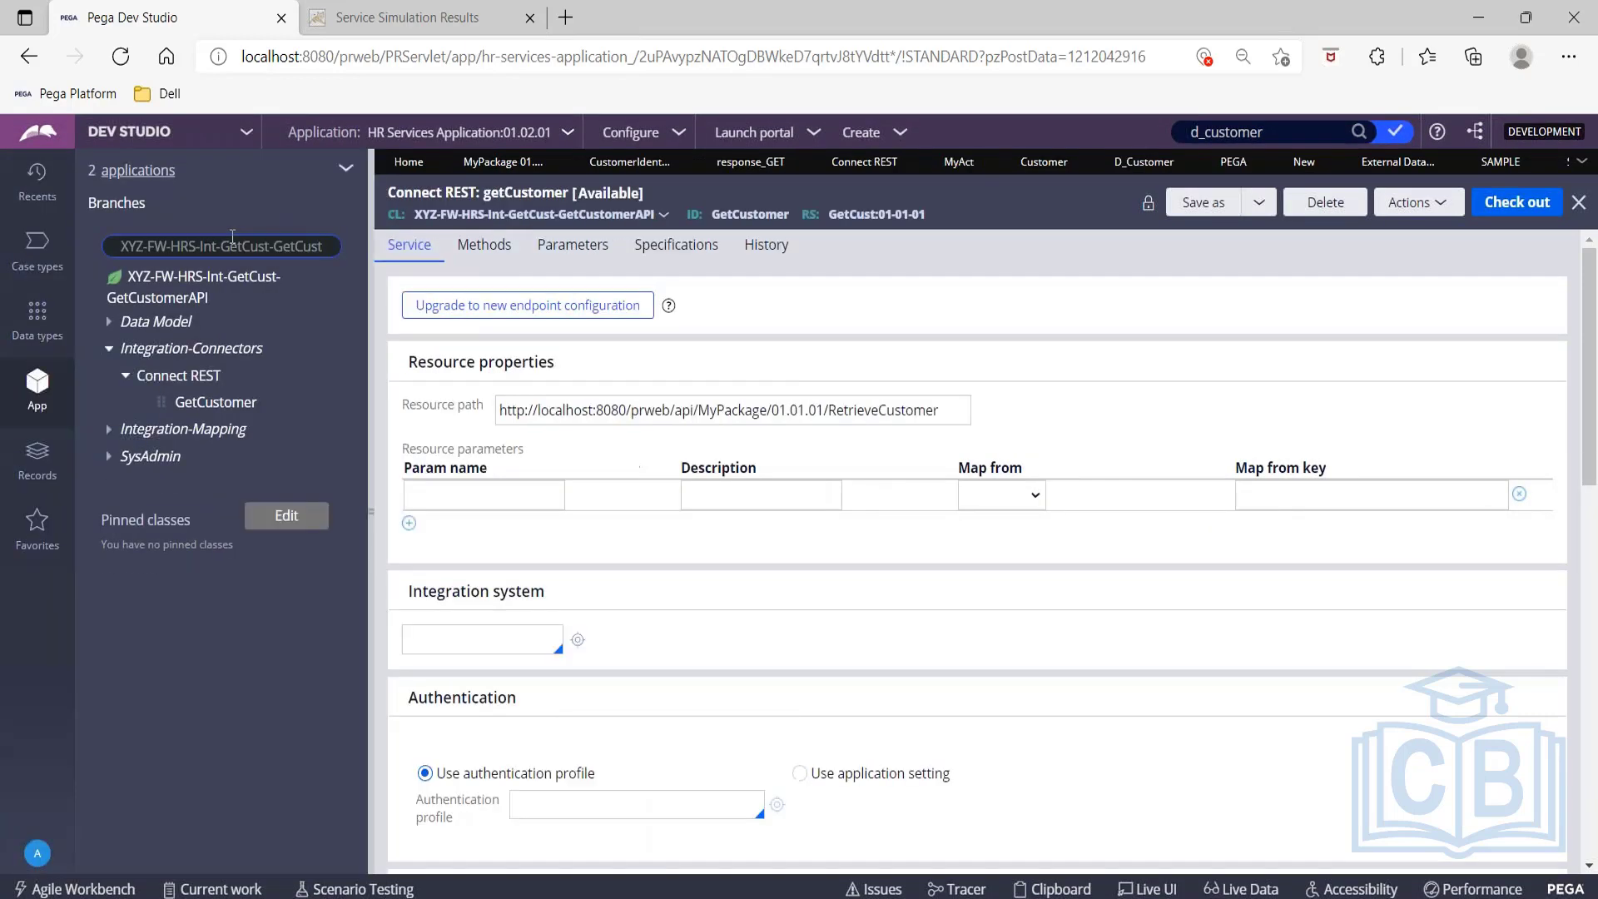
{"action": "left_click", "coordinate": [232, 245]}
{"action": "key", "text": "ctrl+a"}
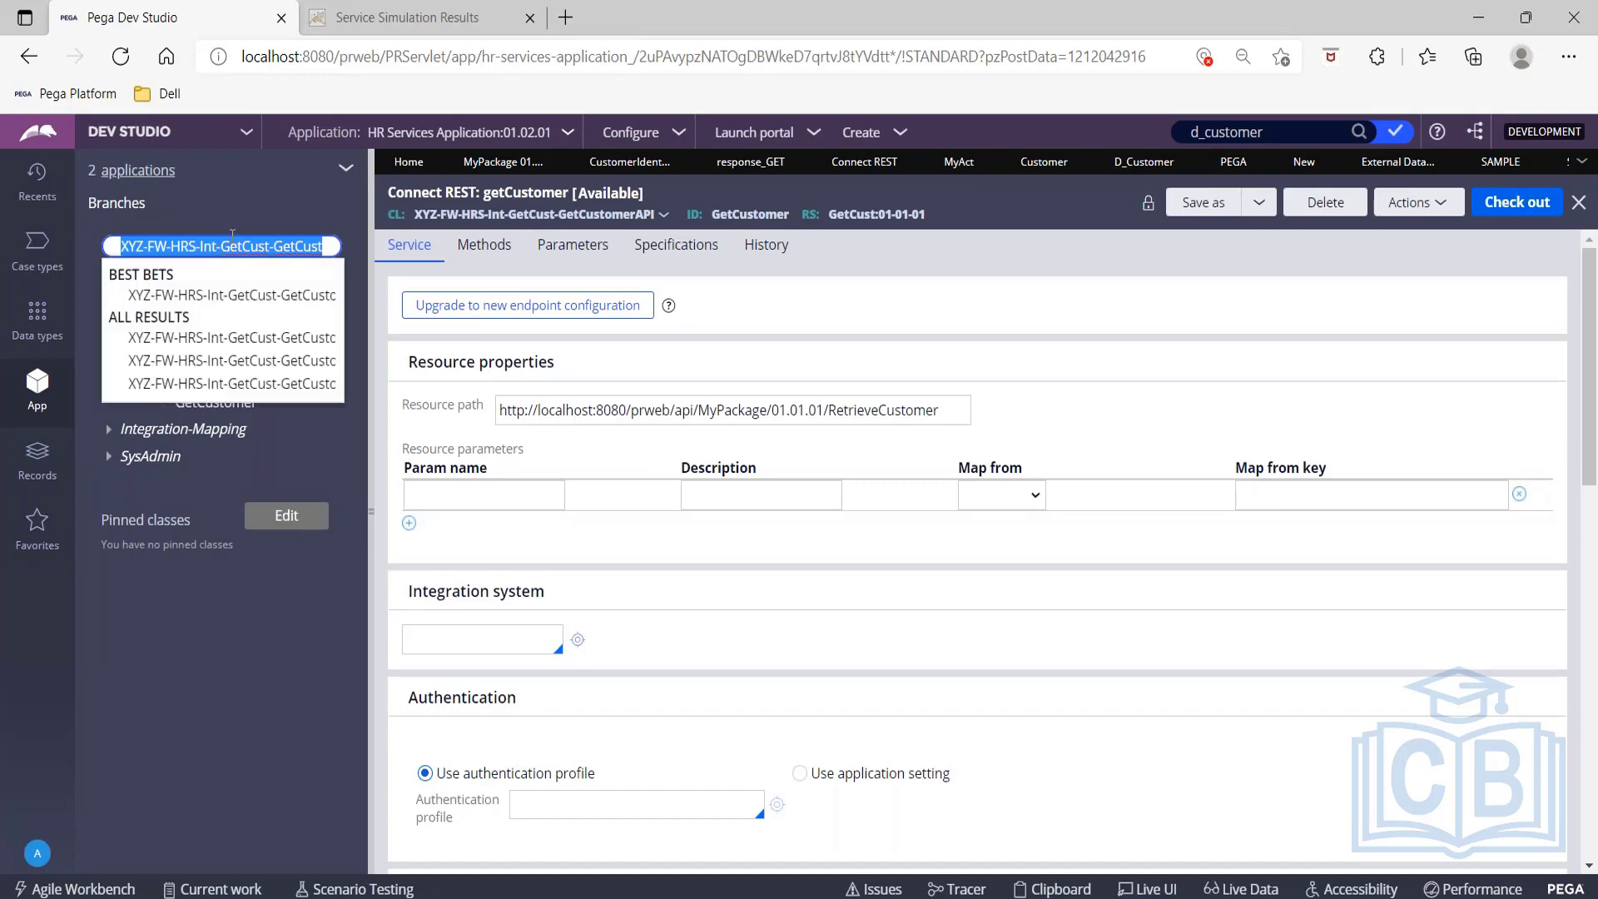
{"action": "left_click", "coordinate": [371, 357]}
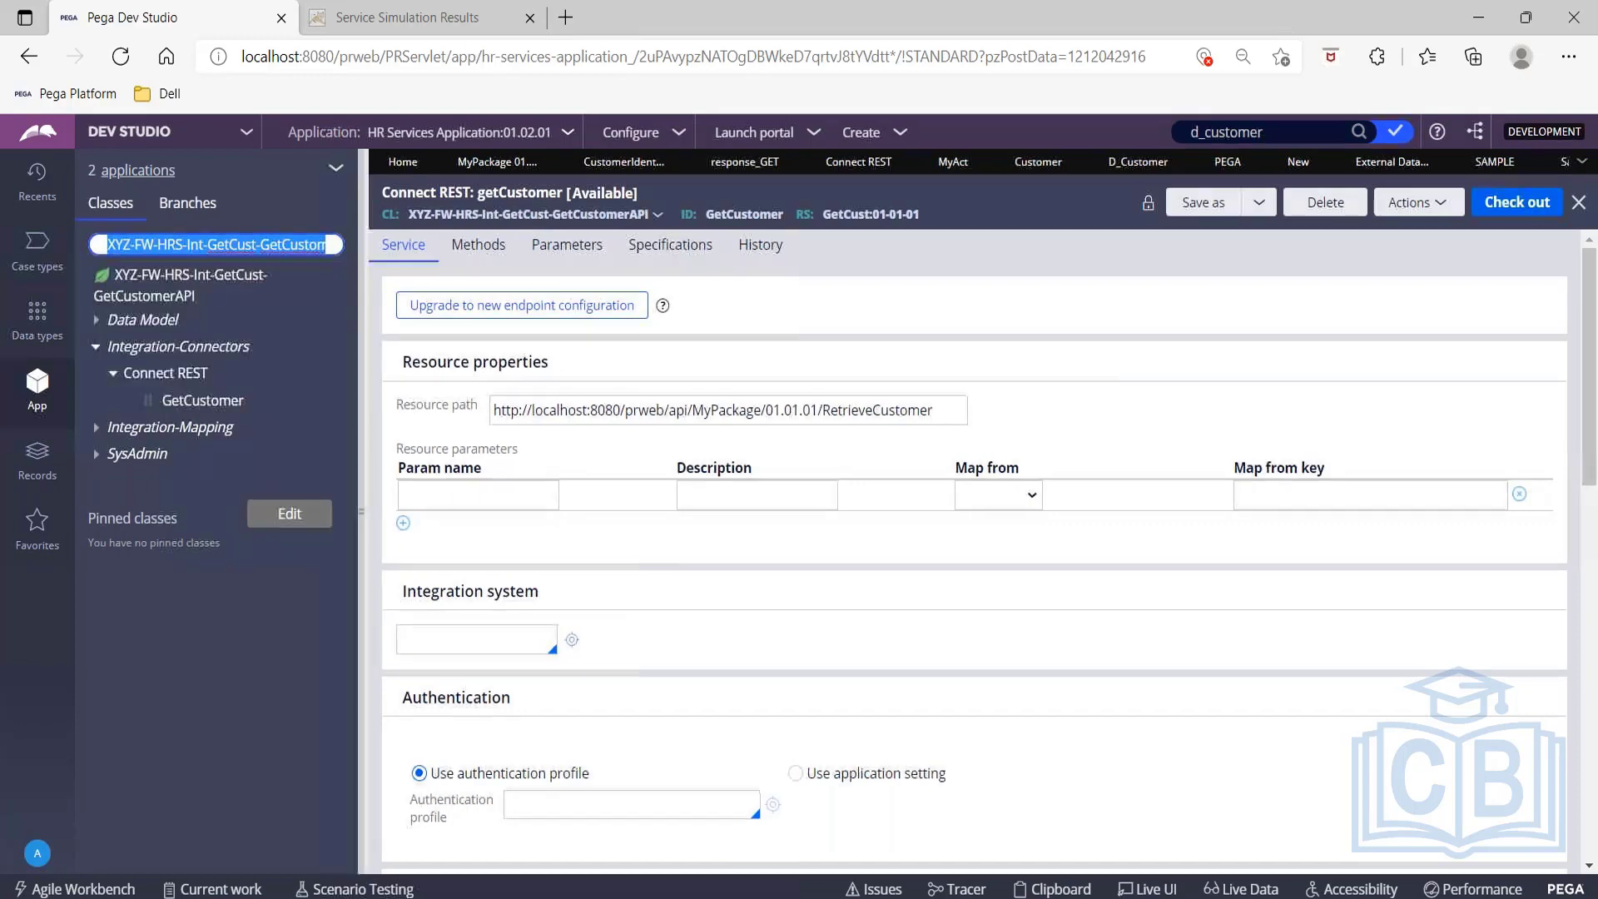
Apply the new SimulationActivity to class XYZ-FW-HRS-Int-GetCust-GetCustomerAPI, then create and open the activity.
{"action": "left_click", "coordinate": [1525, 164]}
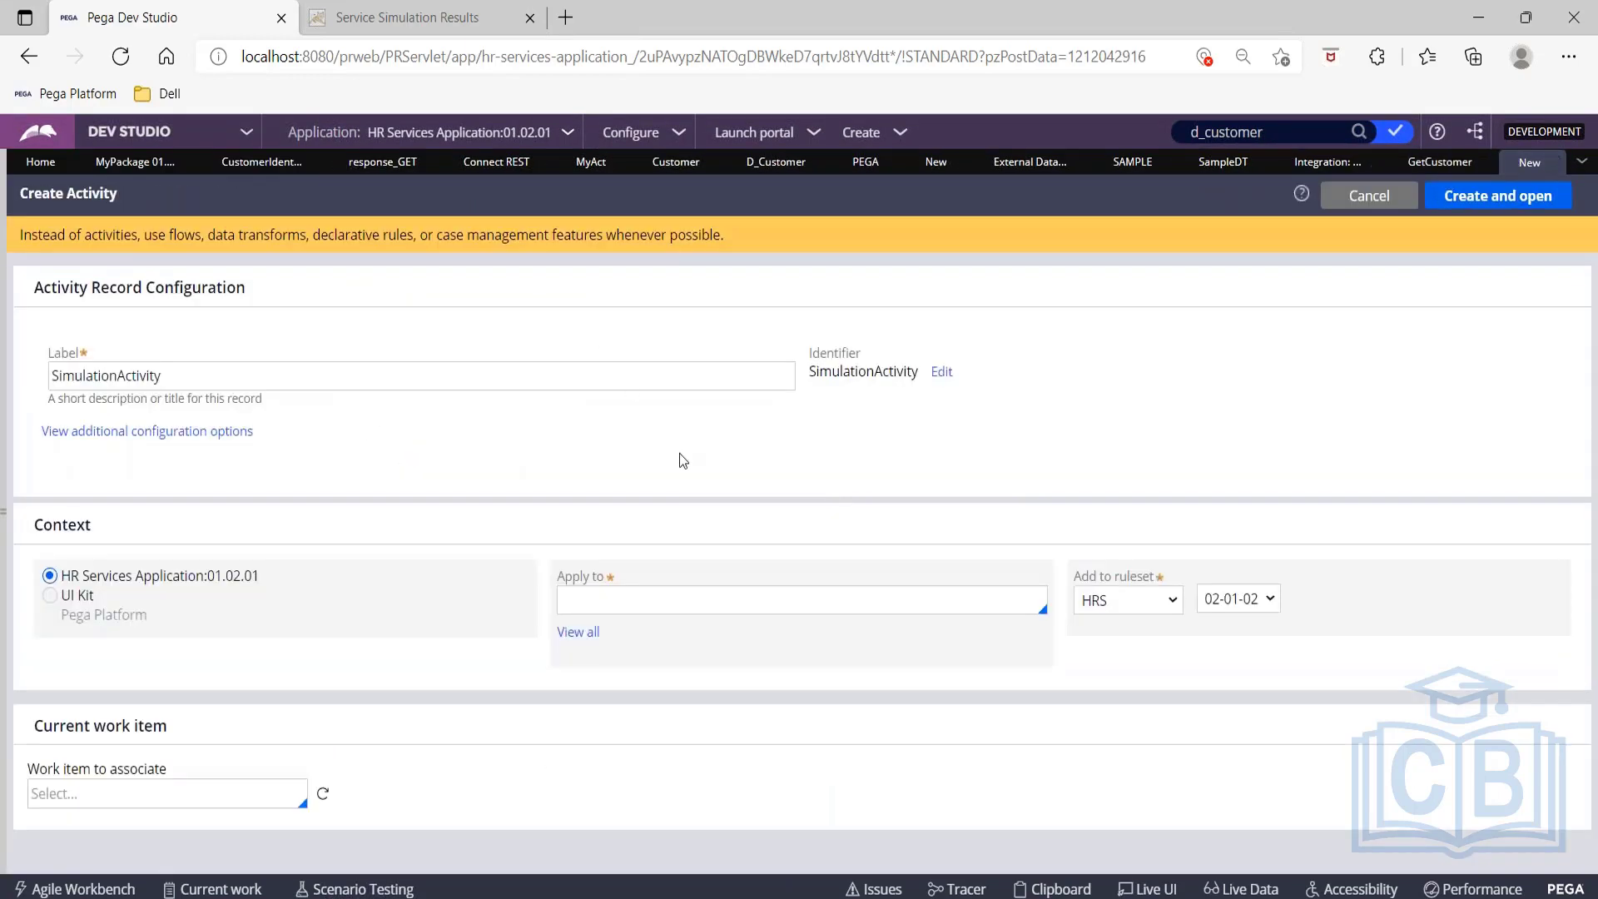
{"action": "left_click", "coordinate": [659, 601]}
{"action": "type", "text": "XYZ-FW-HRS-Int-GetCust-GetCustomerAPI"}
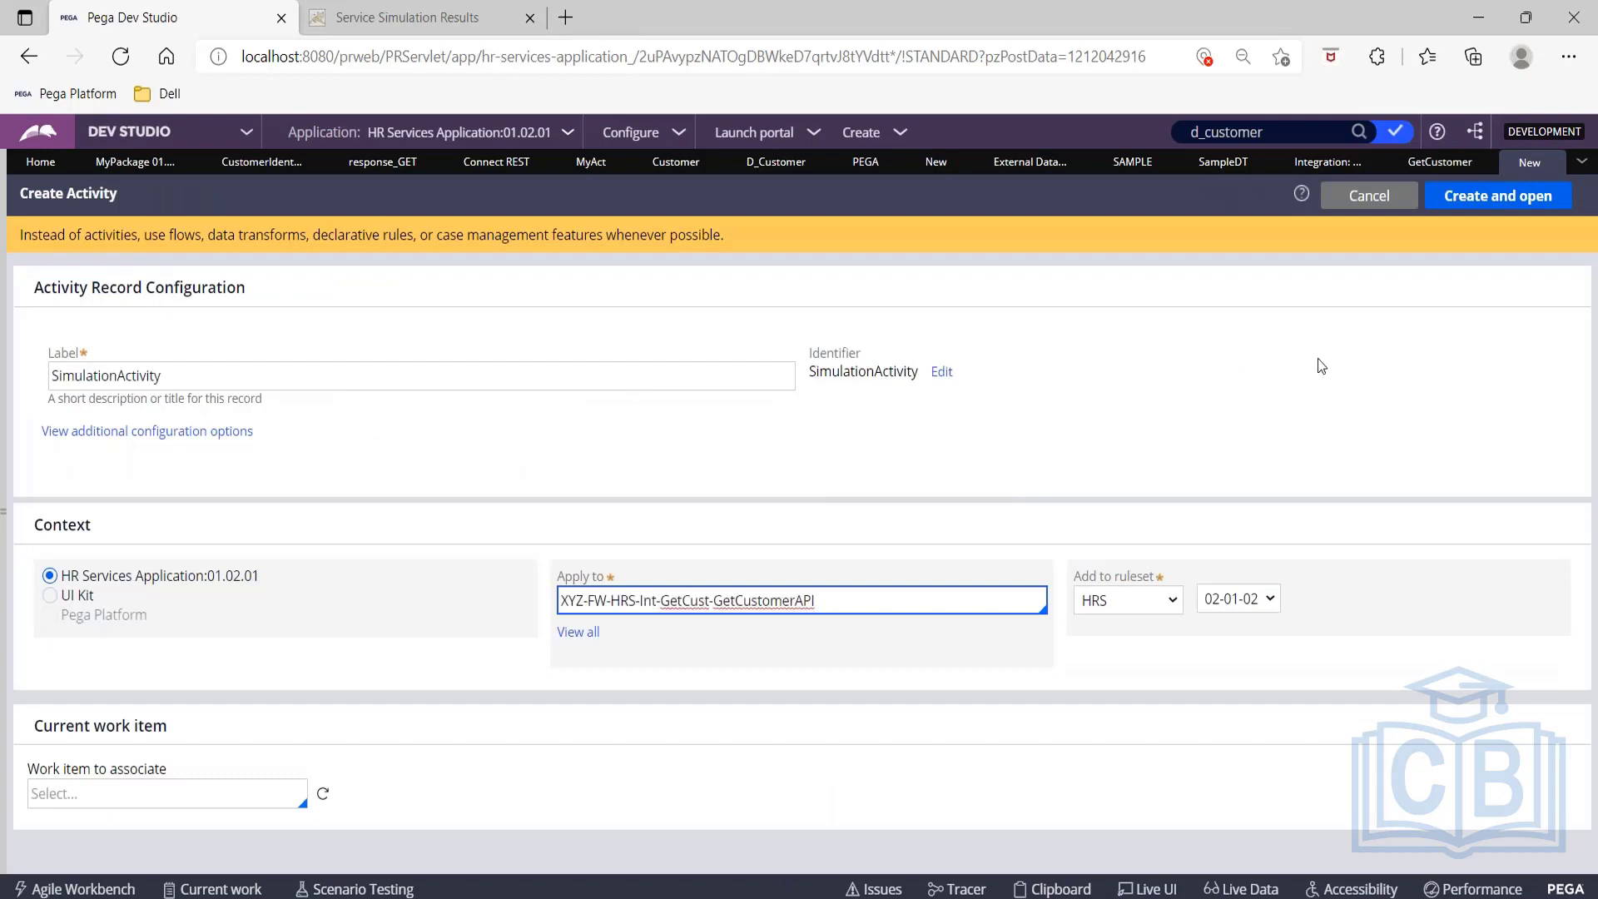
{"action": "left_click", "coordinate": [1485, 198]}
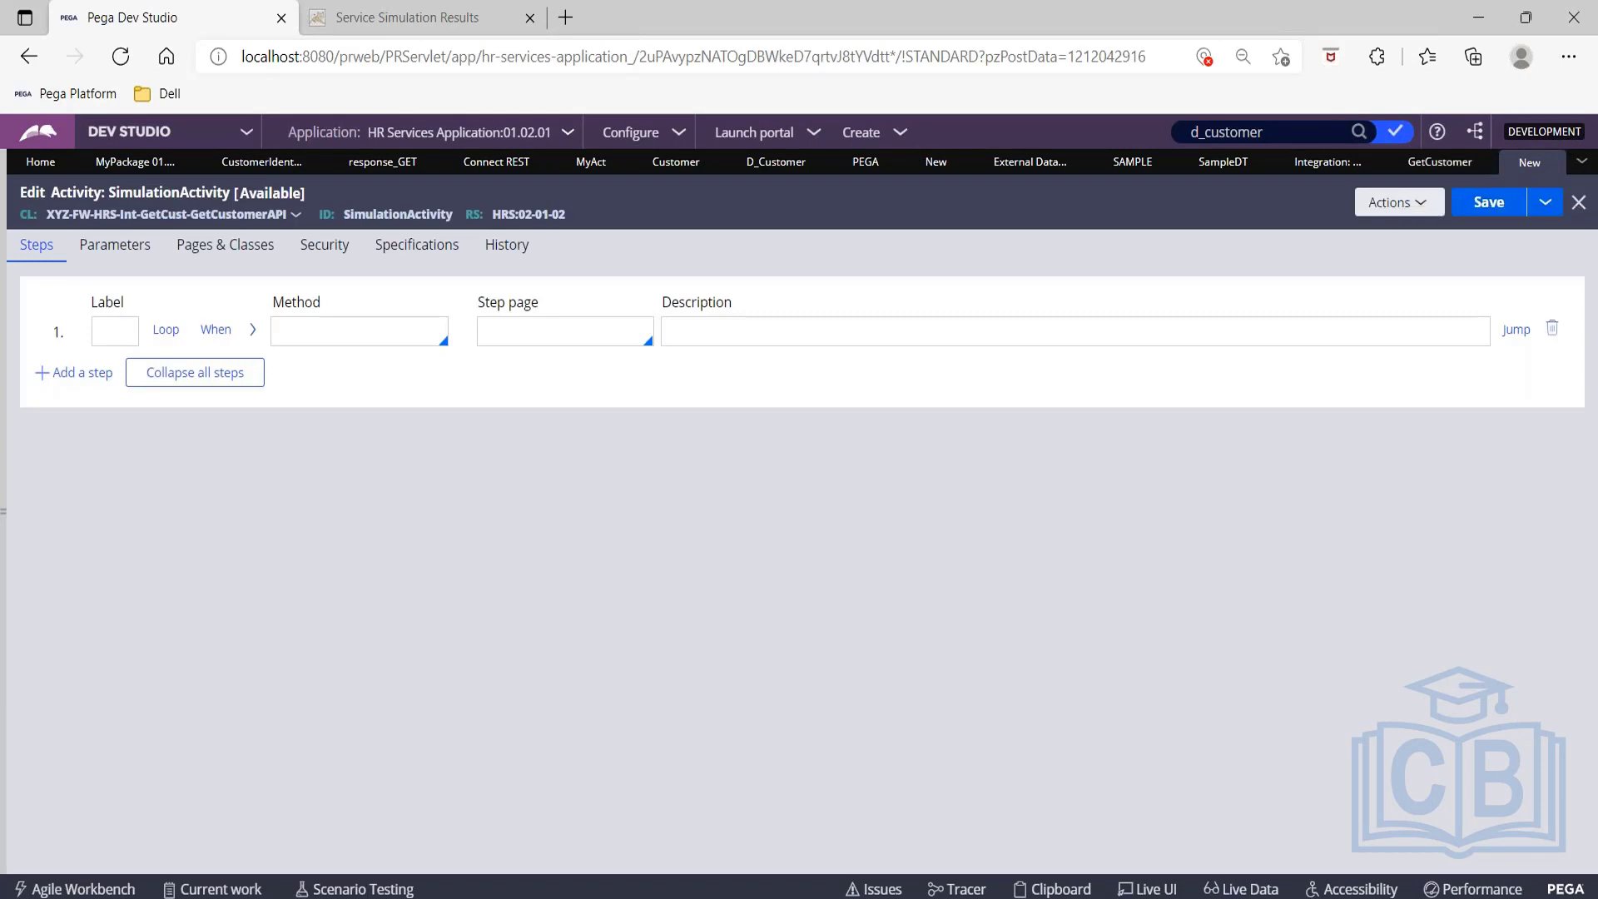
Set the method of the activity's first step to Property-Set.
{"action": "type", "text": "prp"}
{"action": "key", "text": "Down"}
{"action": "key", "text": "Down"}
{"action": "key", "text": "Down"}
{"action": "key", "text": "Down"}
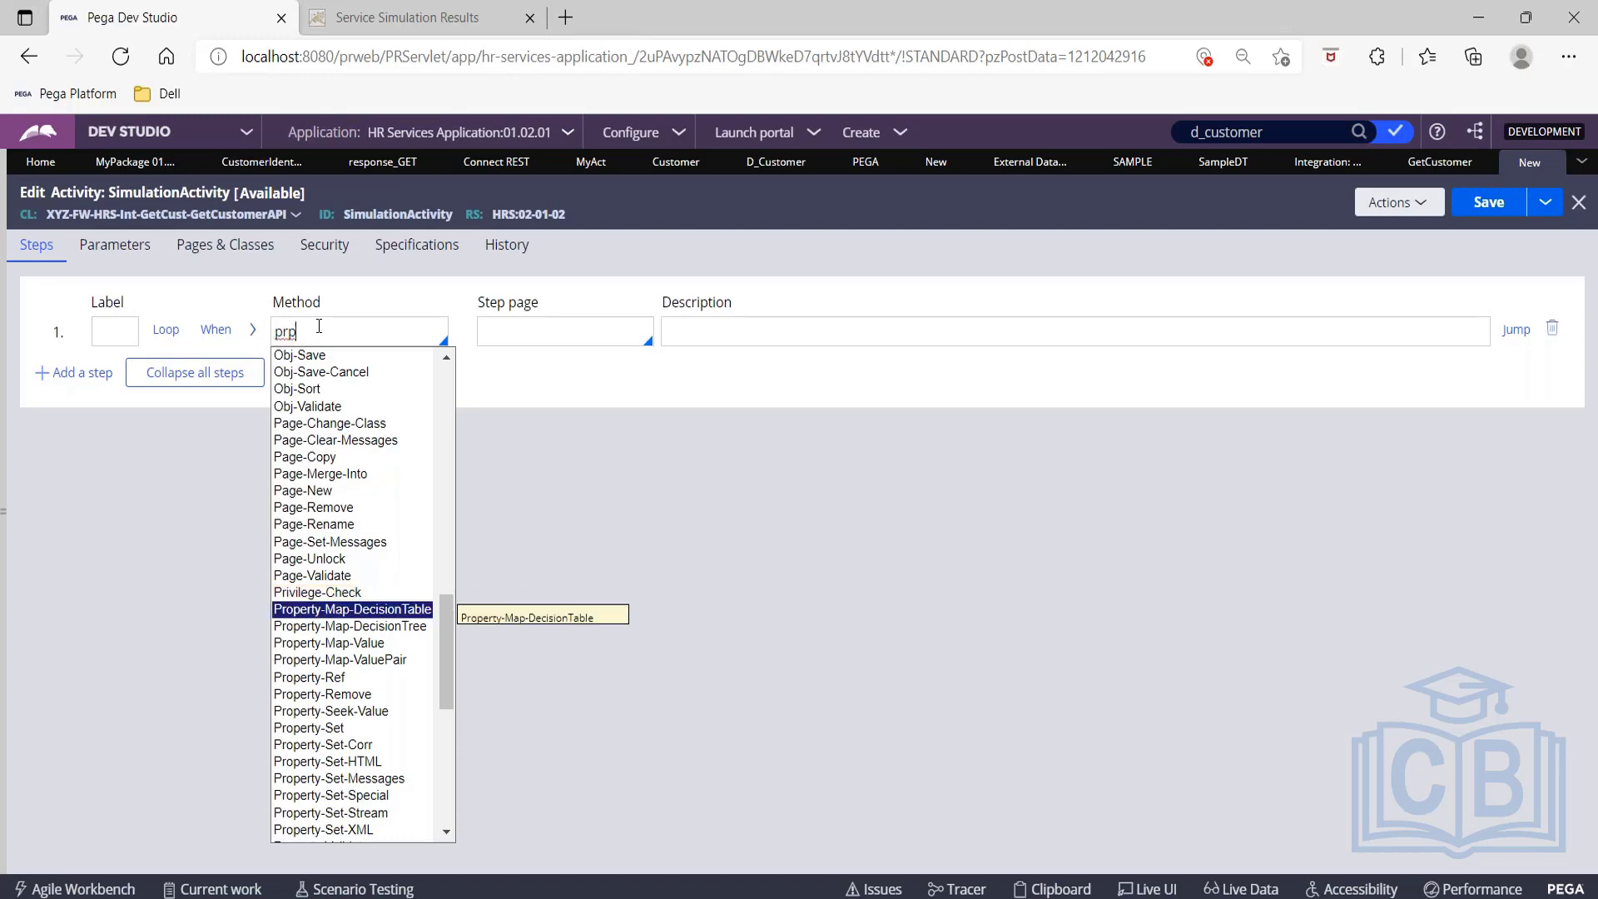
{"action": "key", "text": "Down"}
{"action": "key", "text": "Down"}
{"action": "key", "text": "Down"}
{"action": "key", "text": "Down"}
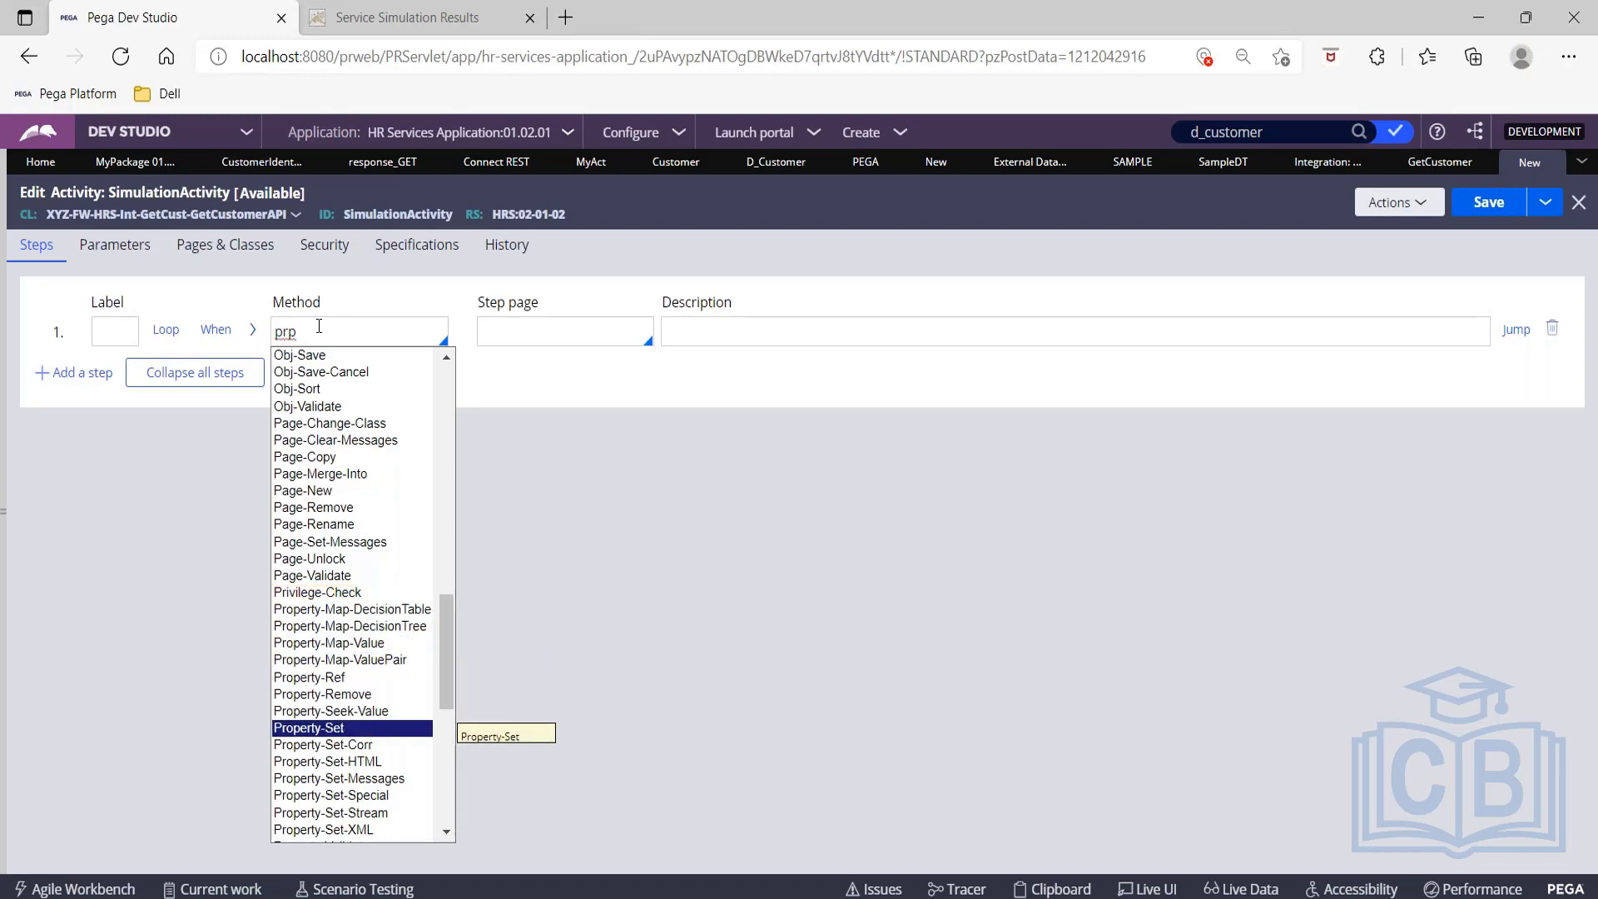
{"action": "key", "text": "Return"}
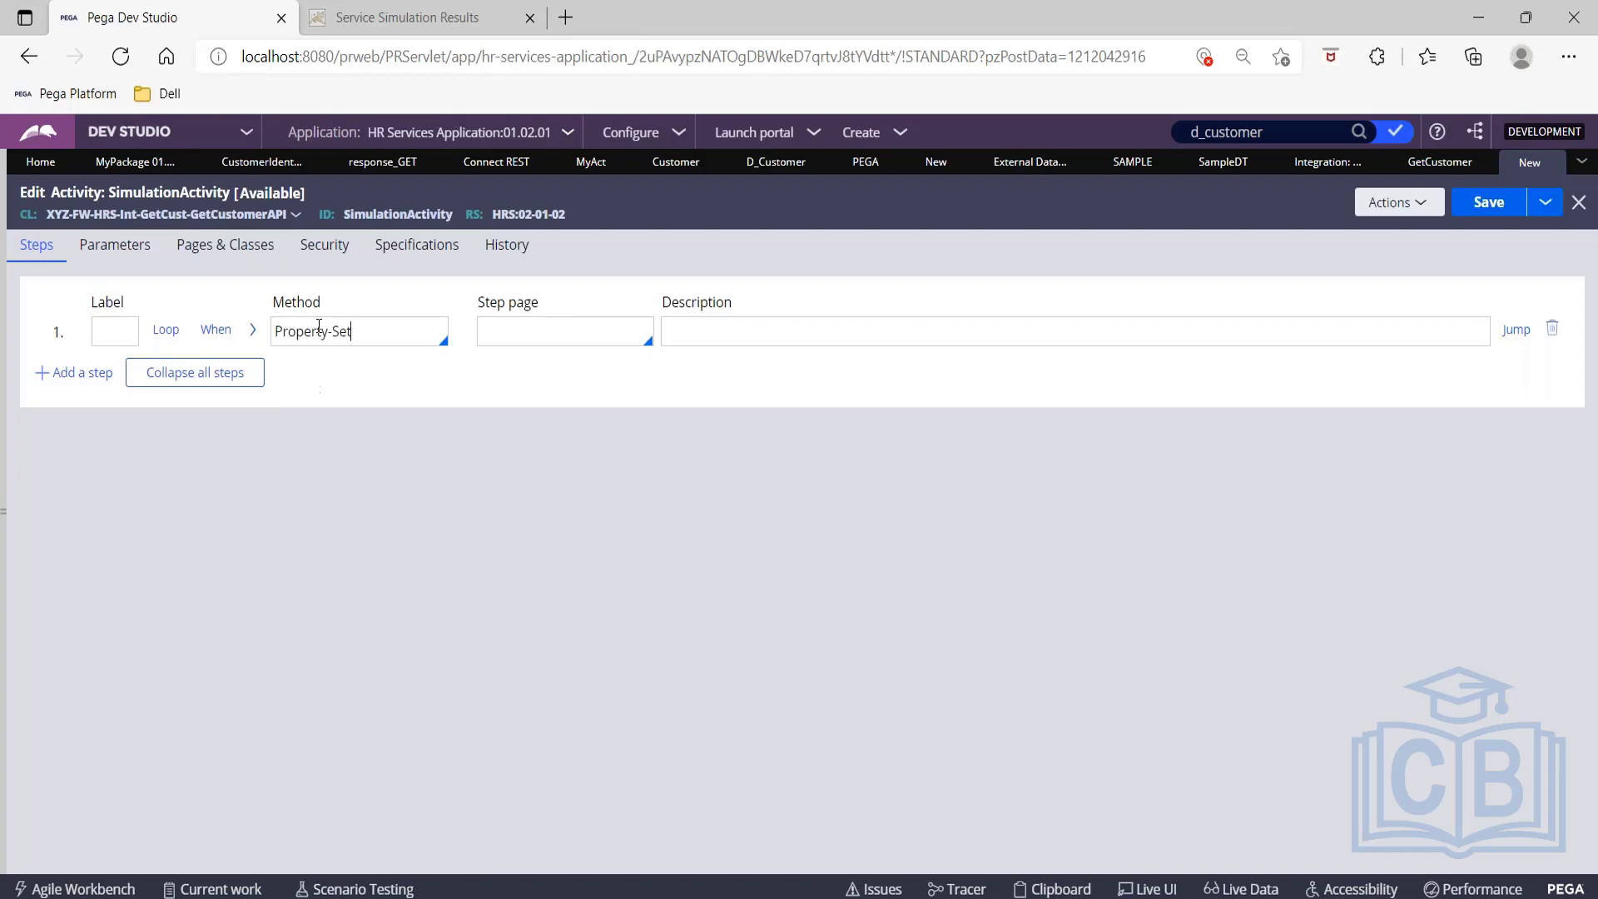
Expand the Property-Set step's parameters and set the property name to .request.query_GET.CustomerIdentifier.
{"action": "left_click", "coordinate": [254, 332]}
{"action": "left_click", "coordinate": [233, 466]}
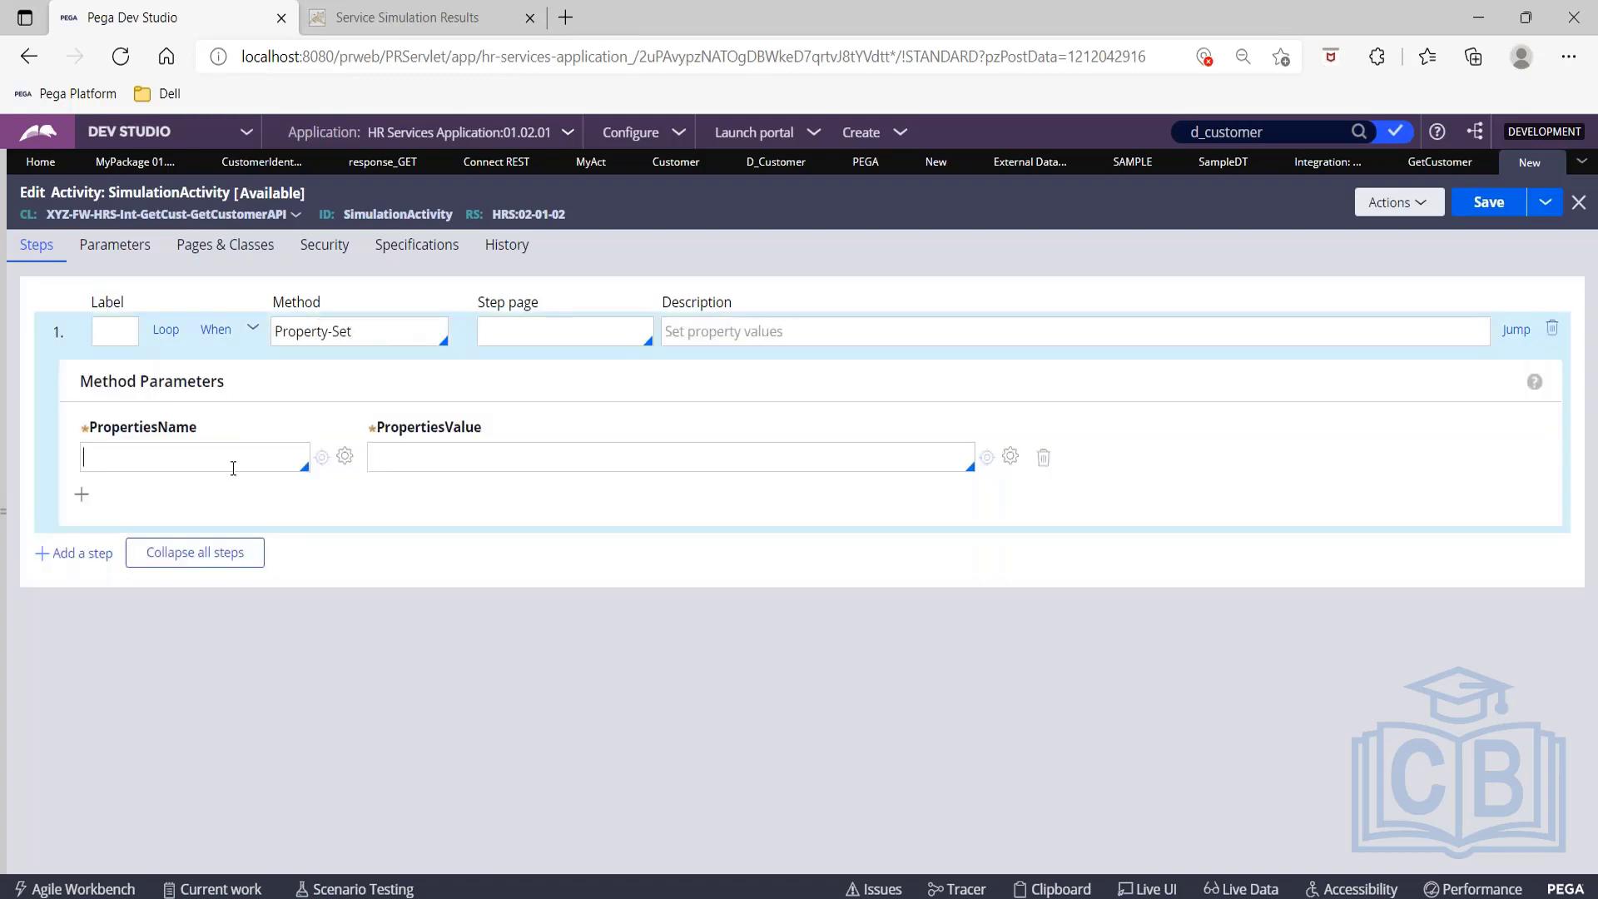
{"action": "type", "text": "."}
{"action": "key", "text": "Down"}
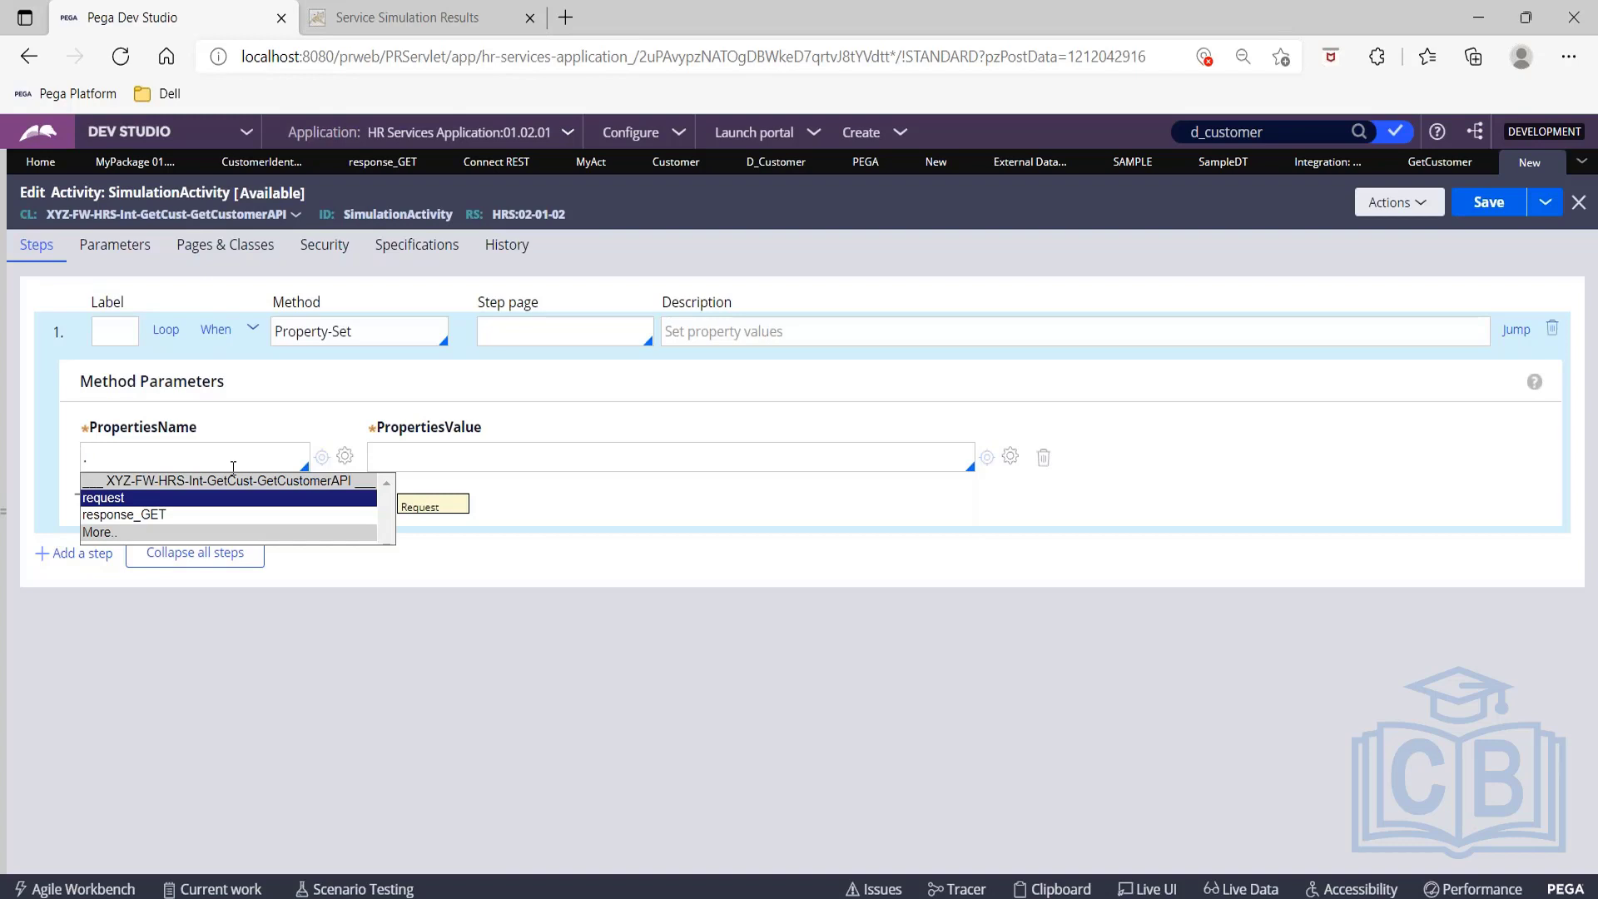
{"action": "key", "text": "Return"}
{"action": "type", "text": "."}
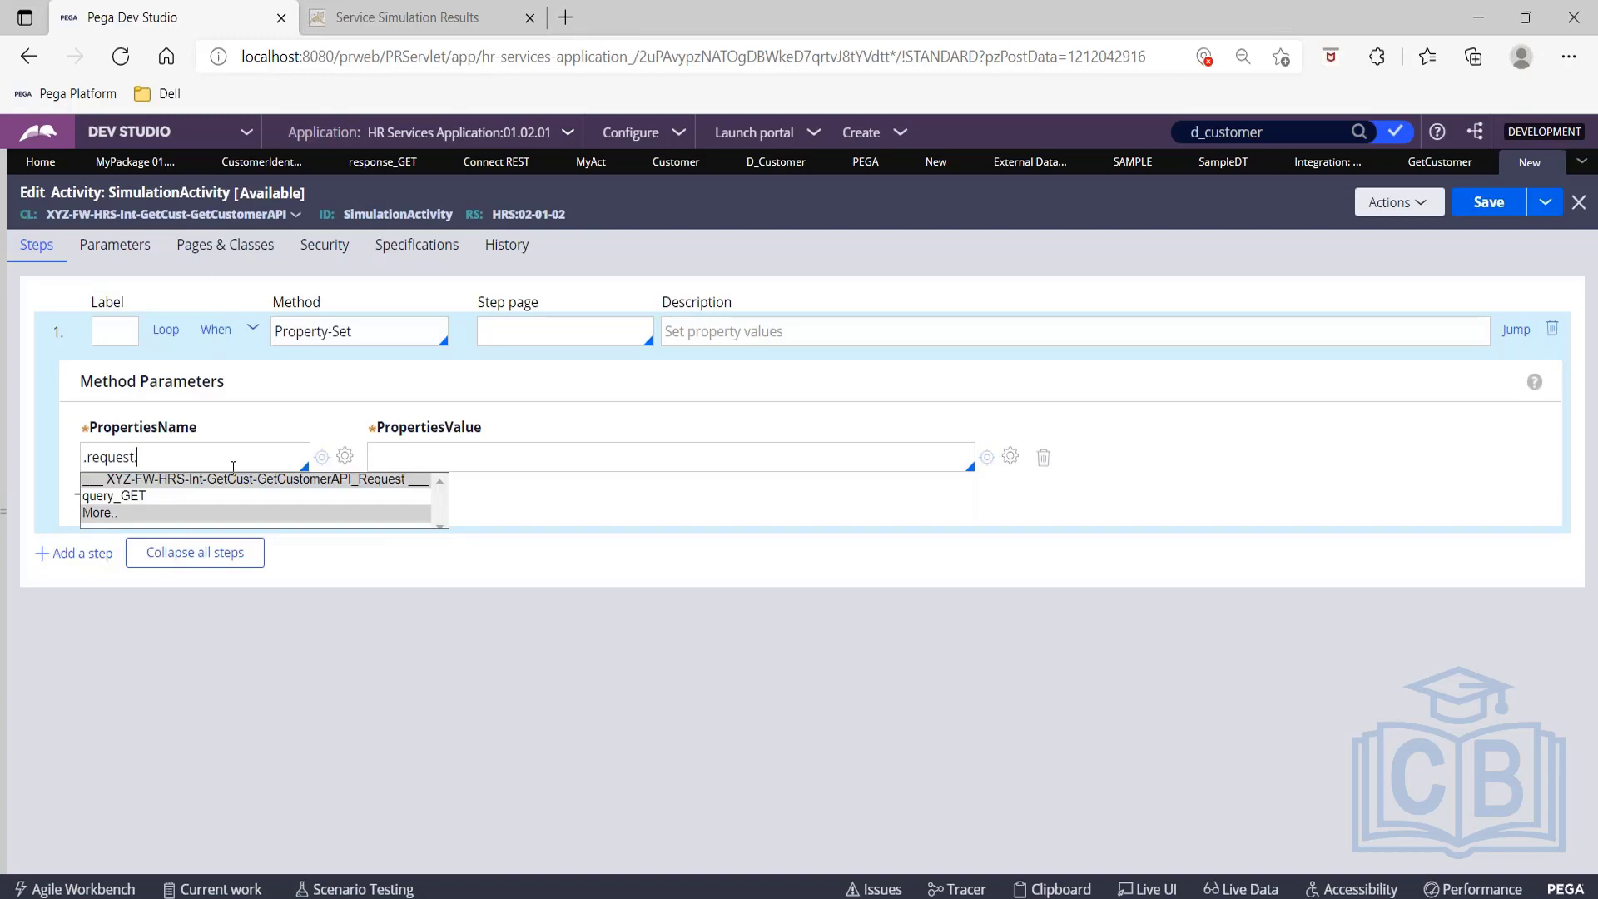
{"action": "key", "text": "Down"}
{"action": "key", "text": "Return"}
{"action": "type", "text": "."}
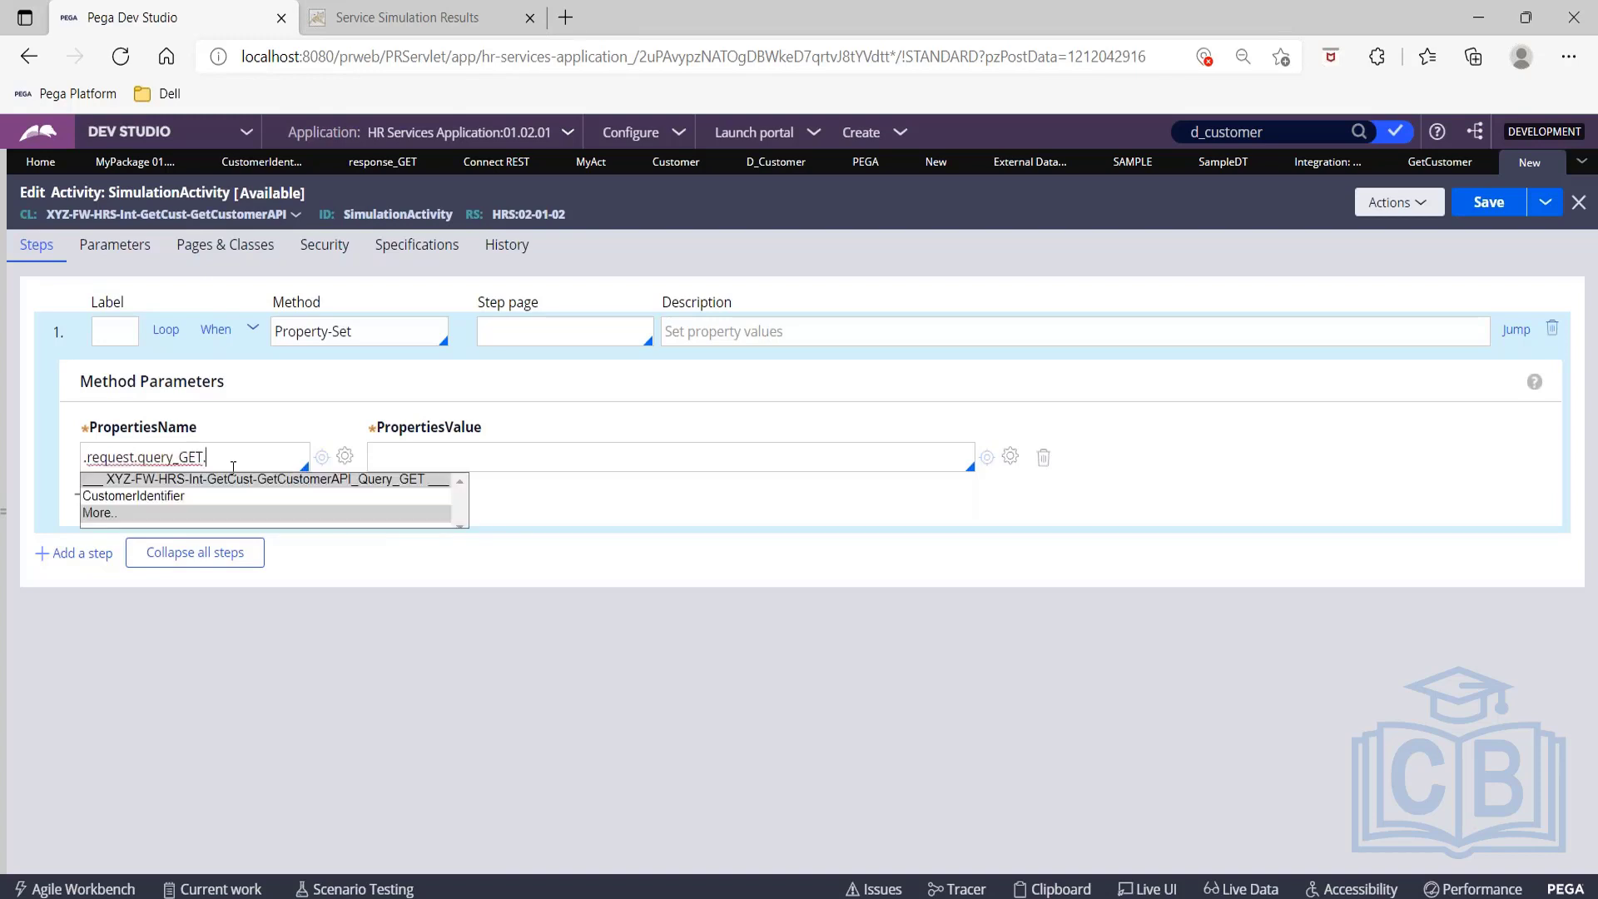
{"action": "key", "text": "Down"}
{"action": "key", "text": "Return"}
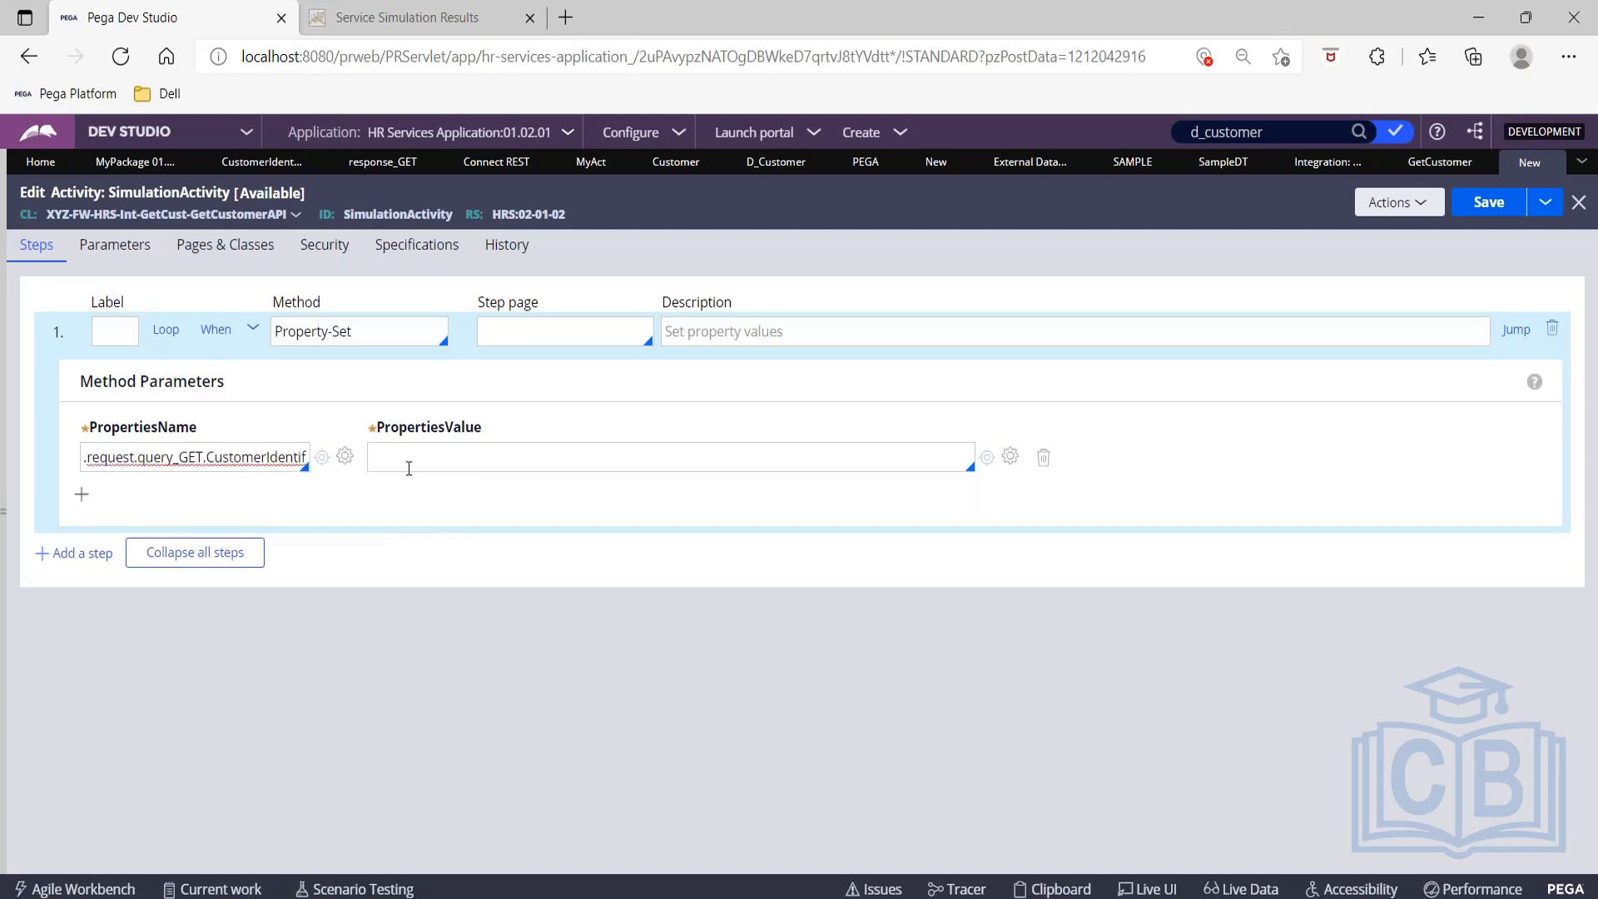
Set the customer identifier property's value to "101" and save the activity.
{"action": "left_click", "coordinate": [409, 468]}
{"action": "type", "text": "\"\""}
{"action": "type", "text": "101"}
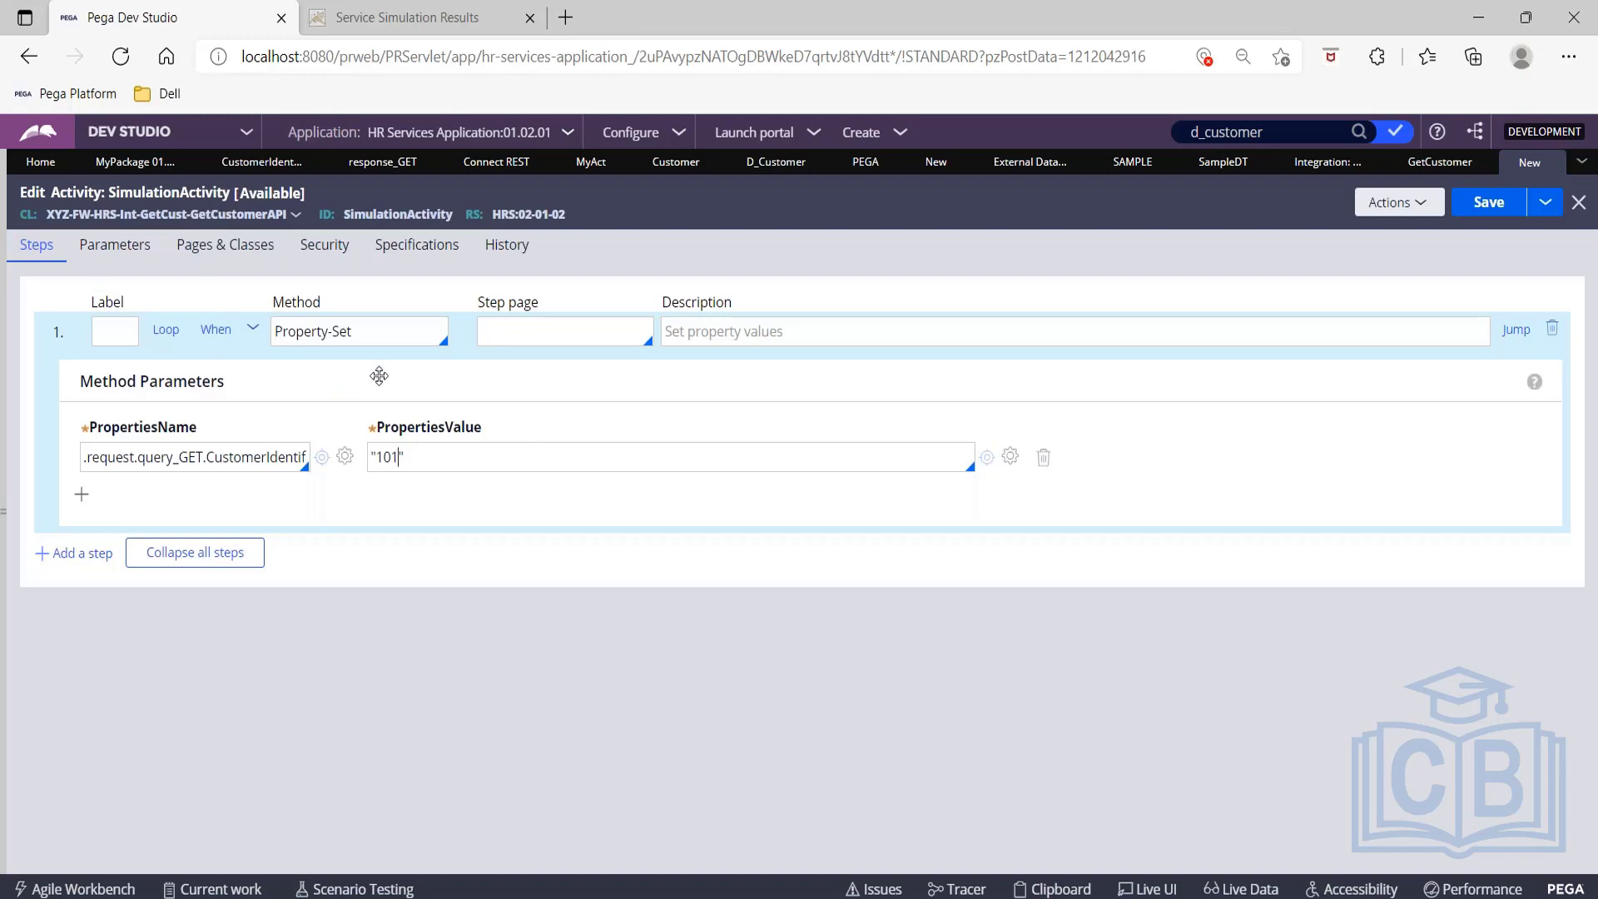
{"action": "left_click", "coordinate": [1490, 203]}
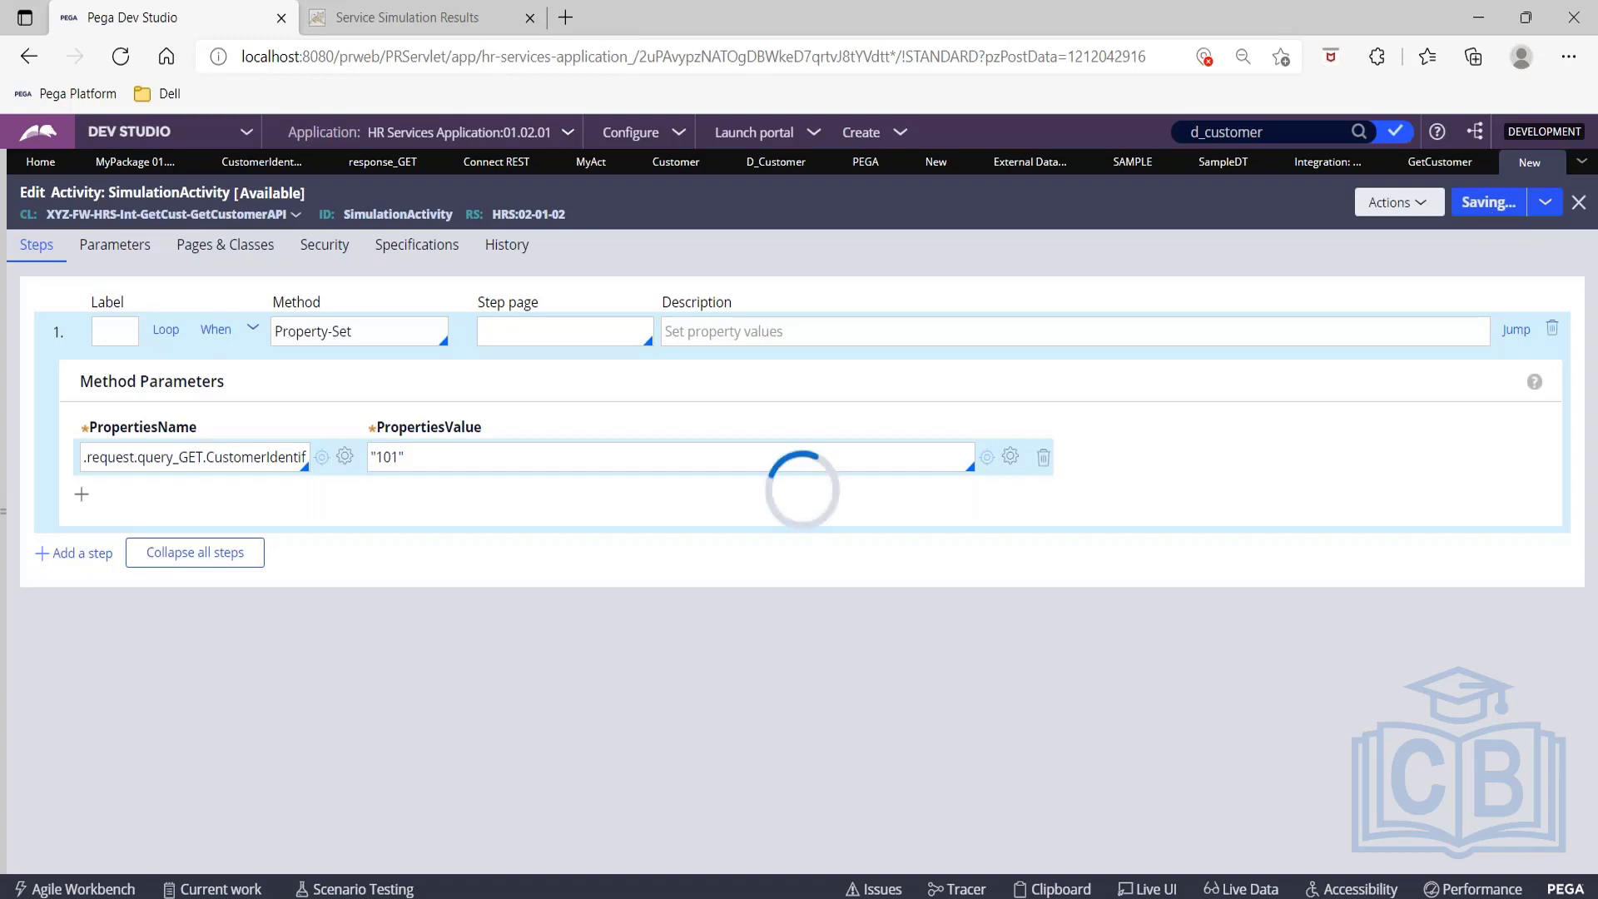
Close the unneeded rules from MyAct through SampleDT, including PEGA, and discard MyAct's unsaved changes.
{"action": "left_click", "coordinate": [1439, 164]}
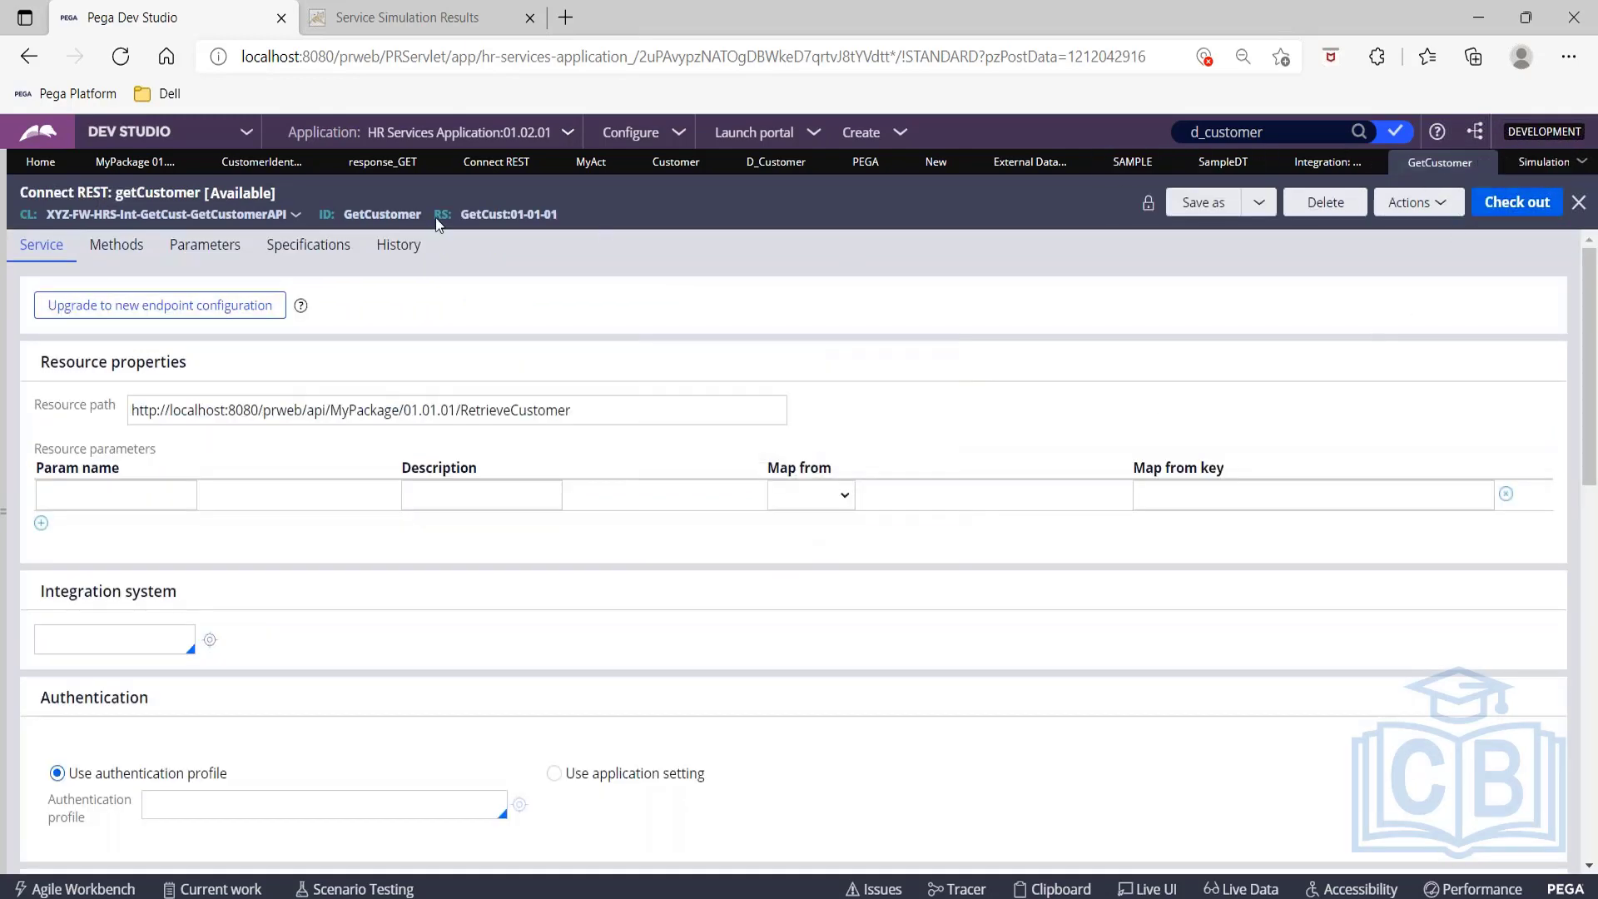
{"action": "left_click", "coordinate": [619, 164]}
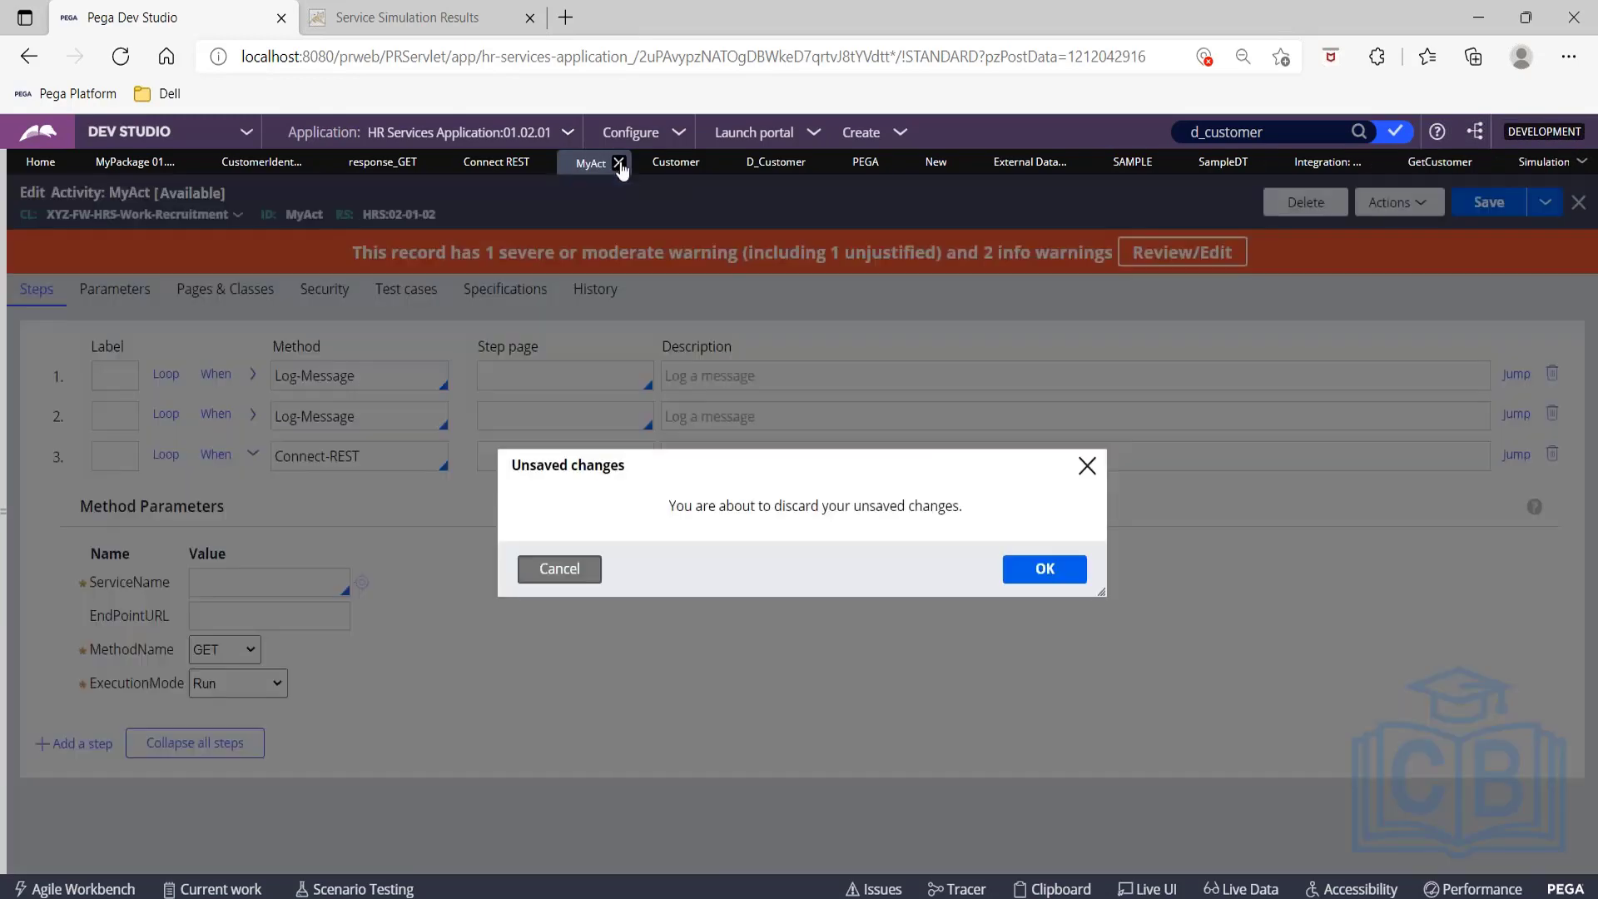
{"action": "left_click", "coordinate": [1040, 570]}
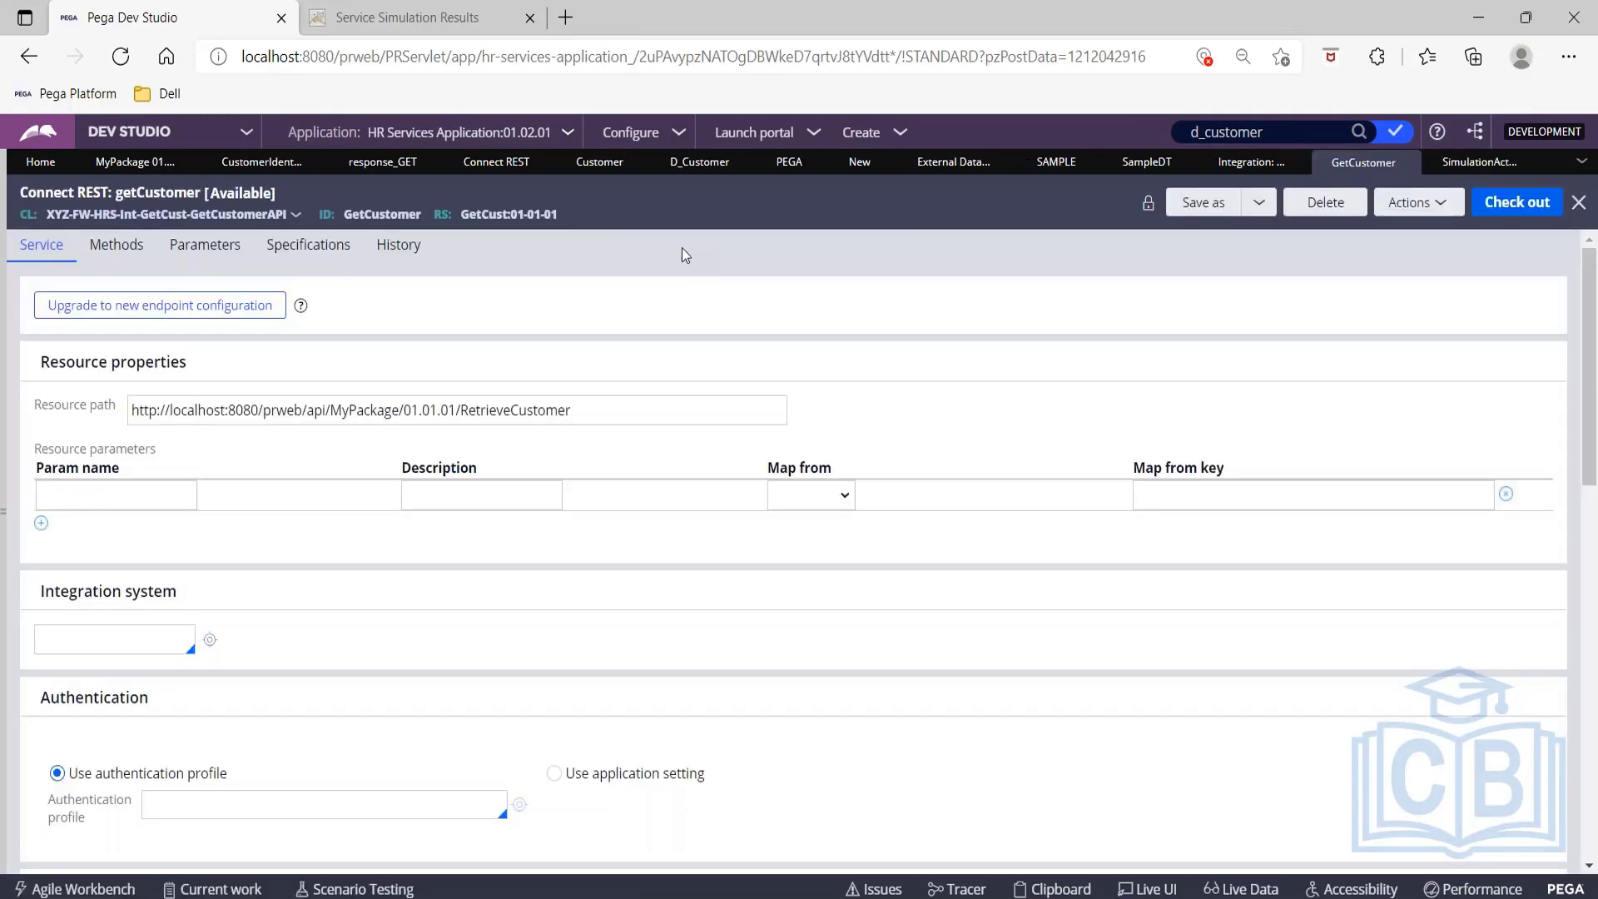
{"action": "left_click", "coordinate": [649, 164]}
{"action": "left_click", "coordinate": [648, 163]}
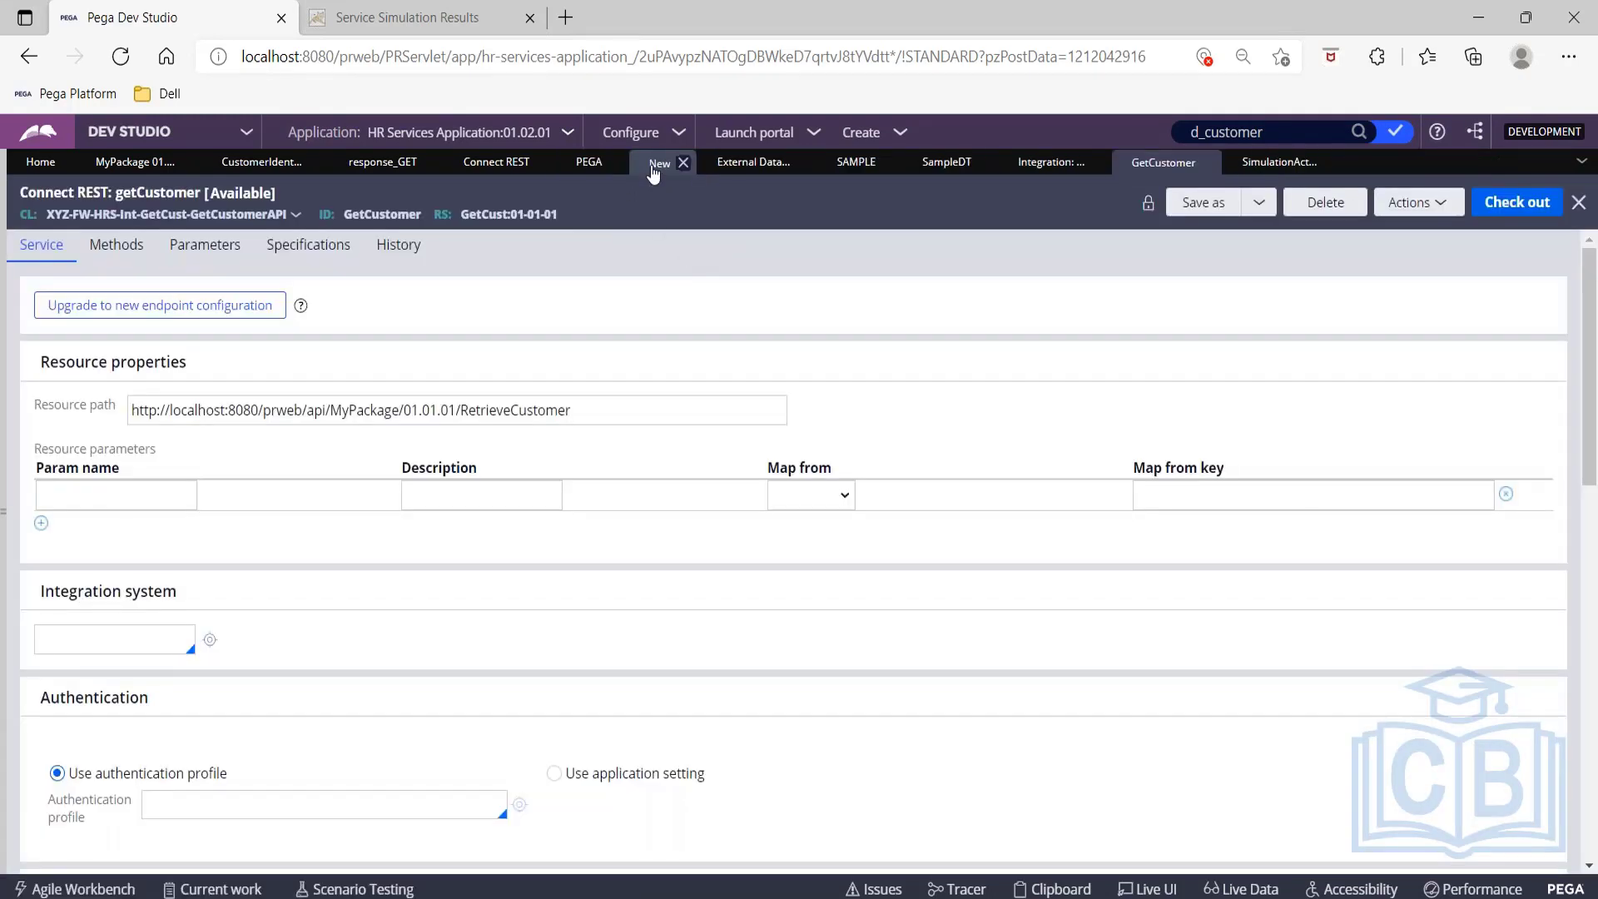
{"action": "left_click", "coordinate": [683, 164]}
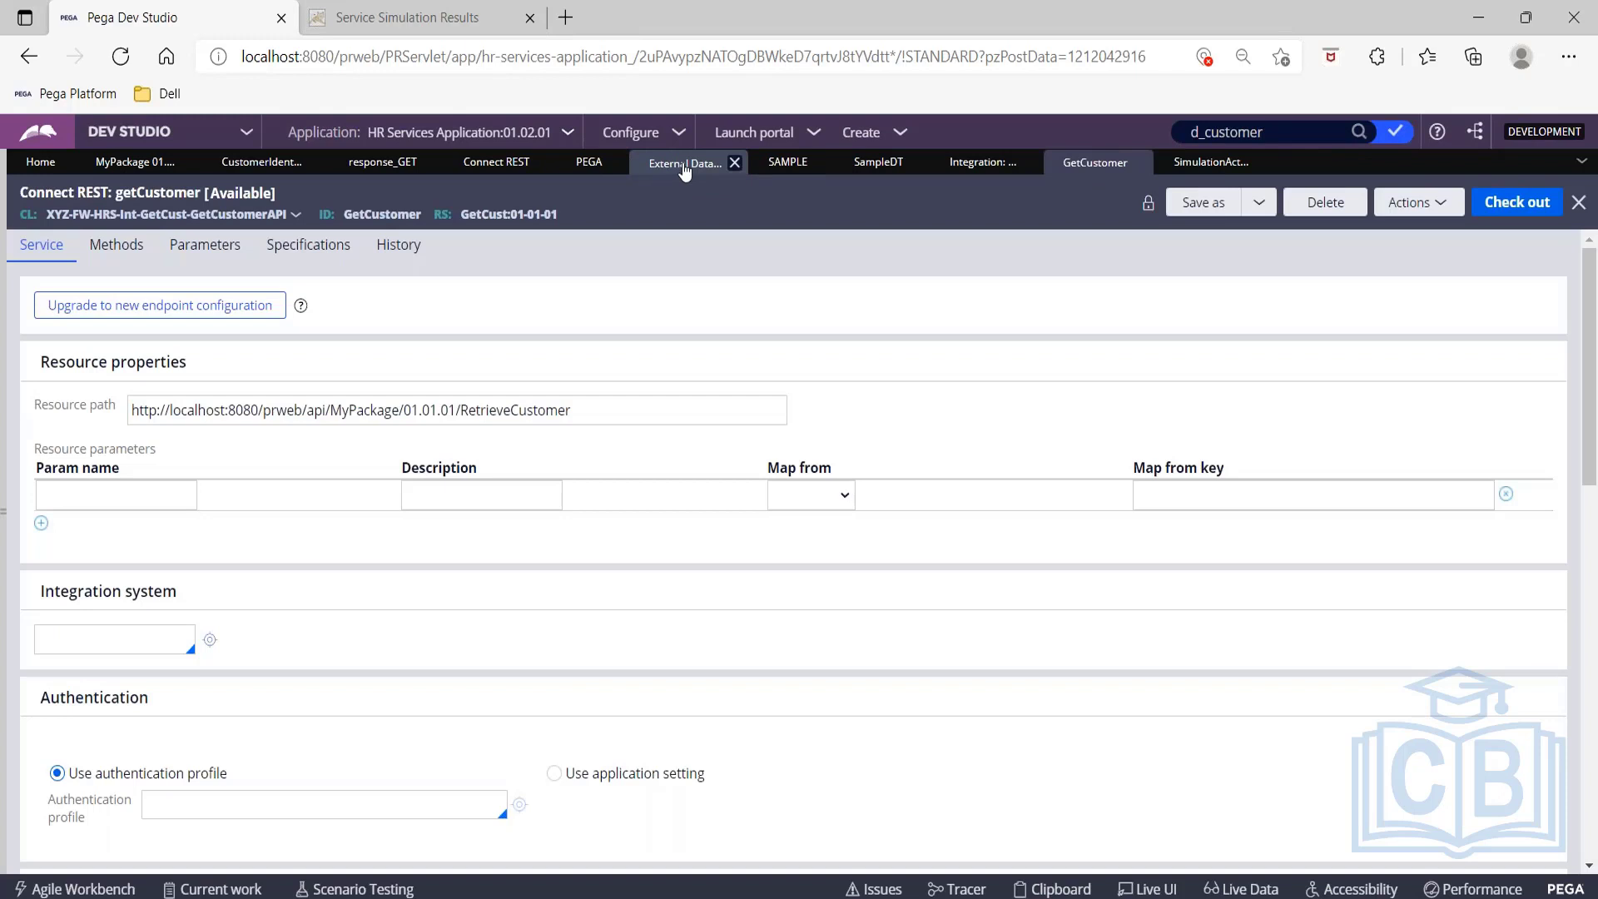
{"action": "left_click", "coordinate": [735, 164]}
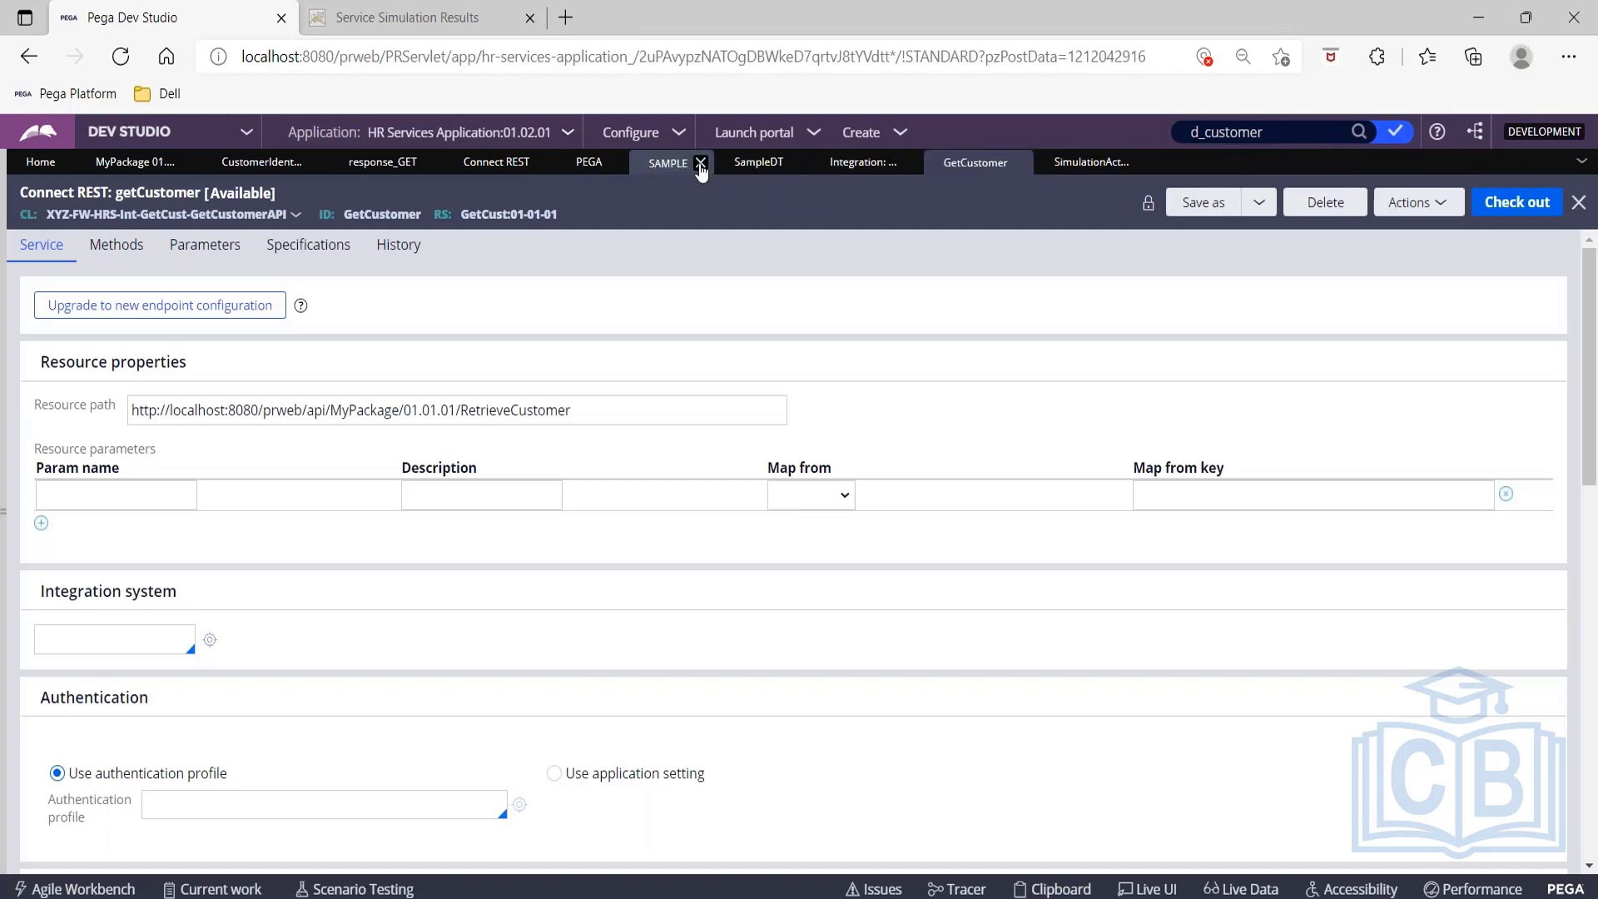
{"action": "left_click", "coordinate": [703, 163]}
{"action": "left_click", "coordinate": [713, 163]}
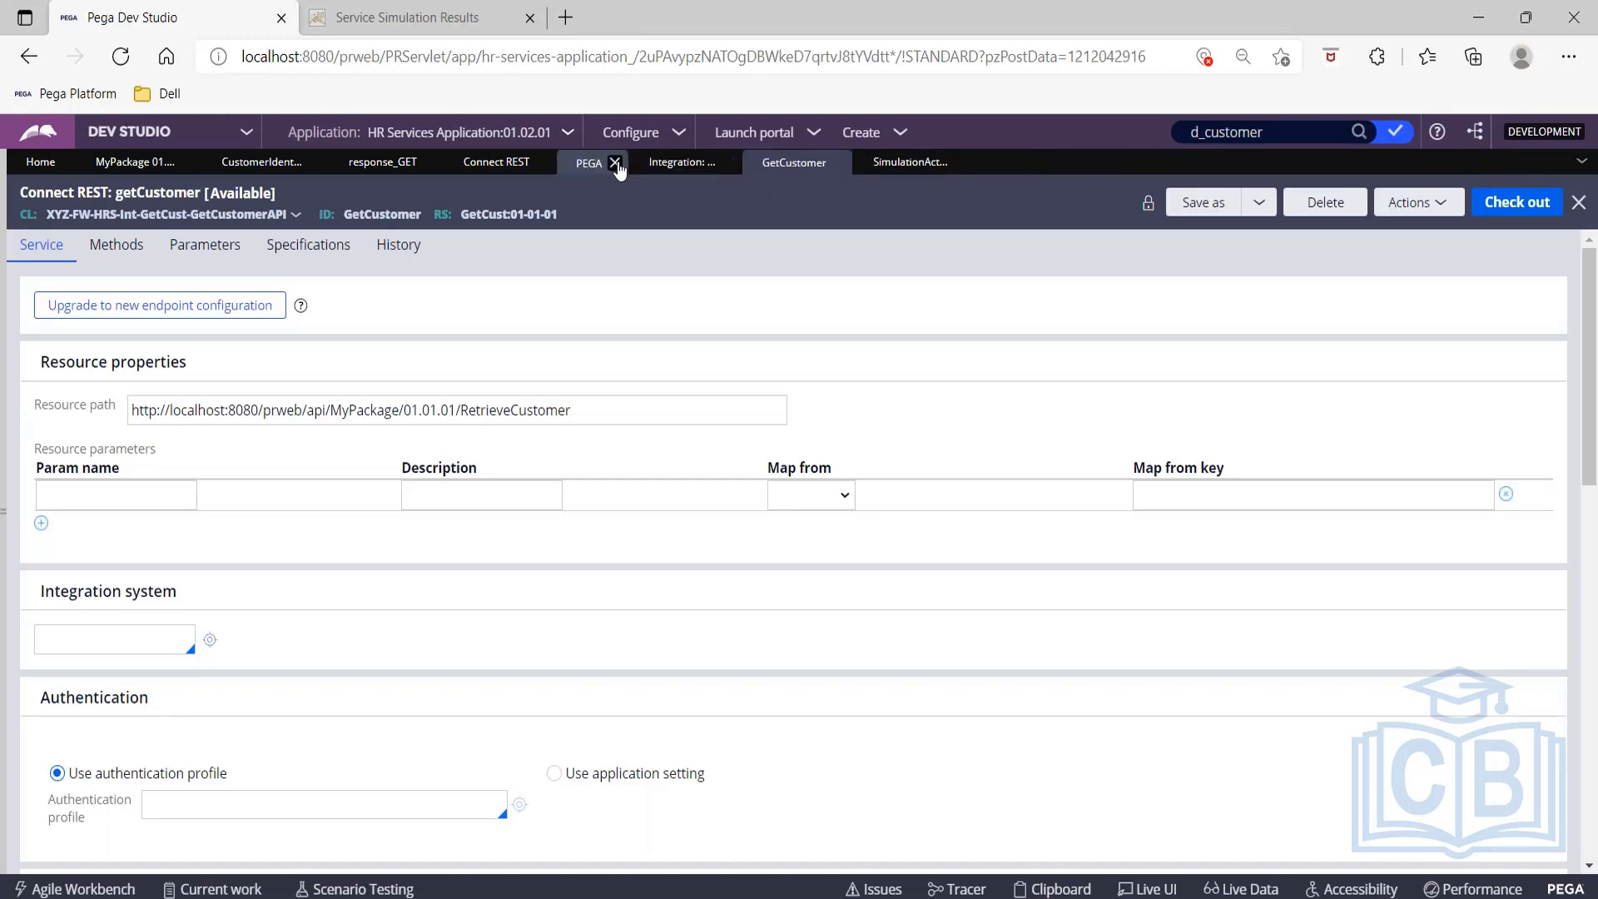
{"action": "left_click", "coordinate": [619, 163]}
Reopen GetCustomer's Simulations dialog, add a simulation activity row and search for "simulation" in it.
{"action": "left_click", "coordinate": [822, 166]}
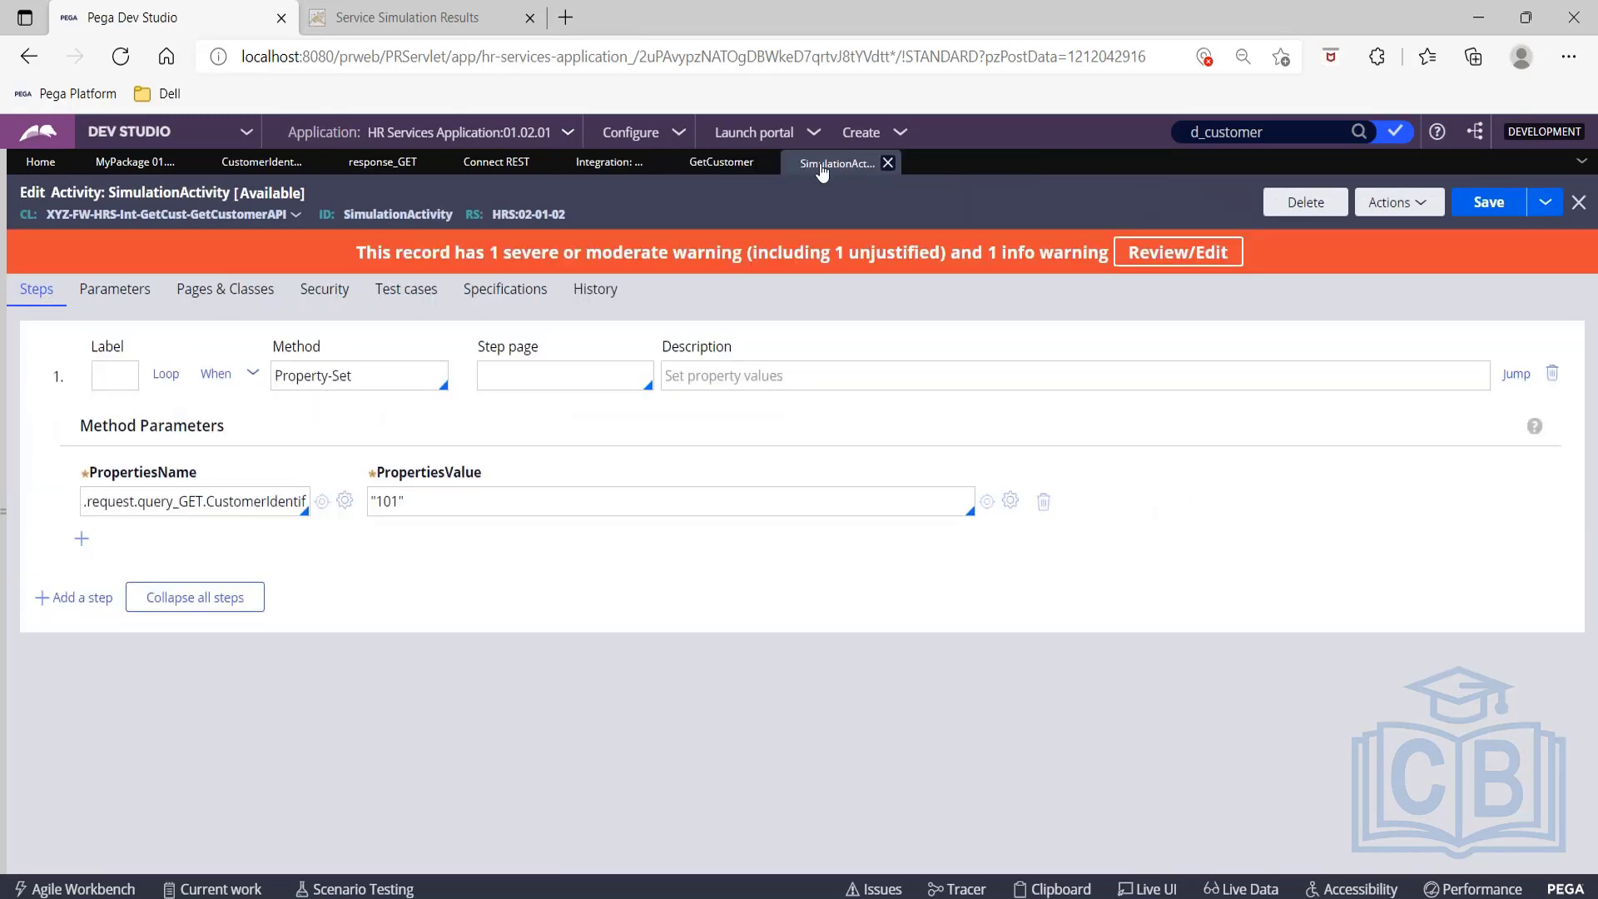
{"action": "left_click", "coordinate": [706, 167]}
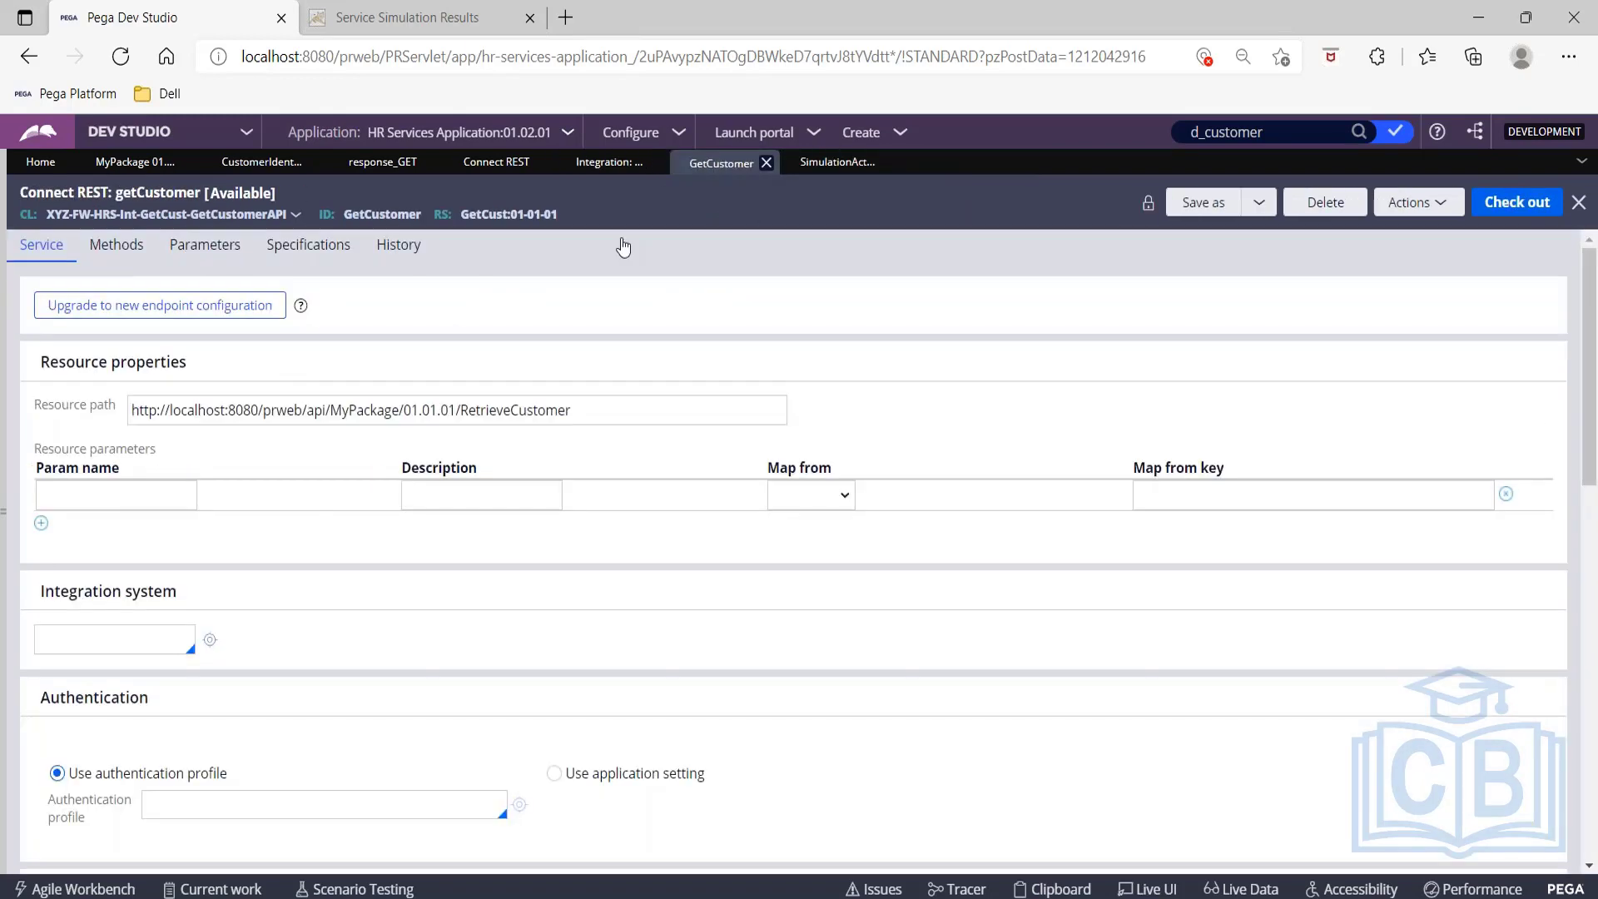
{"action": "scroll", "coordinate": [223, 821], "scroll_direction": "down", "scroll_amount": 4}
{"action": "scroll", "coordinate": [223, 821], "scroll_direction": "down", "scroll_amount": 6}
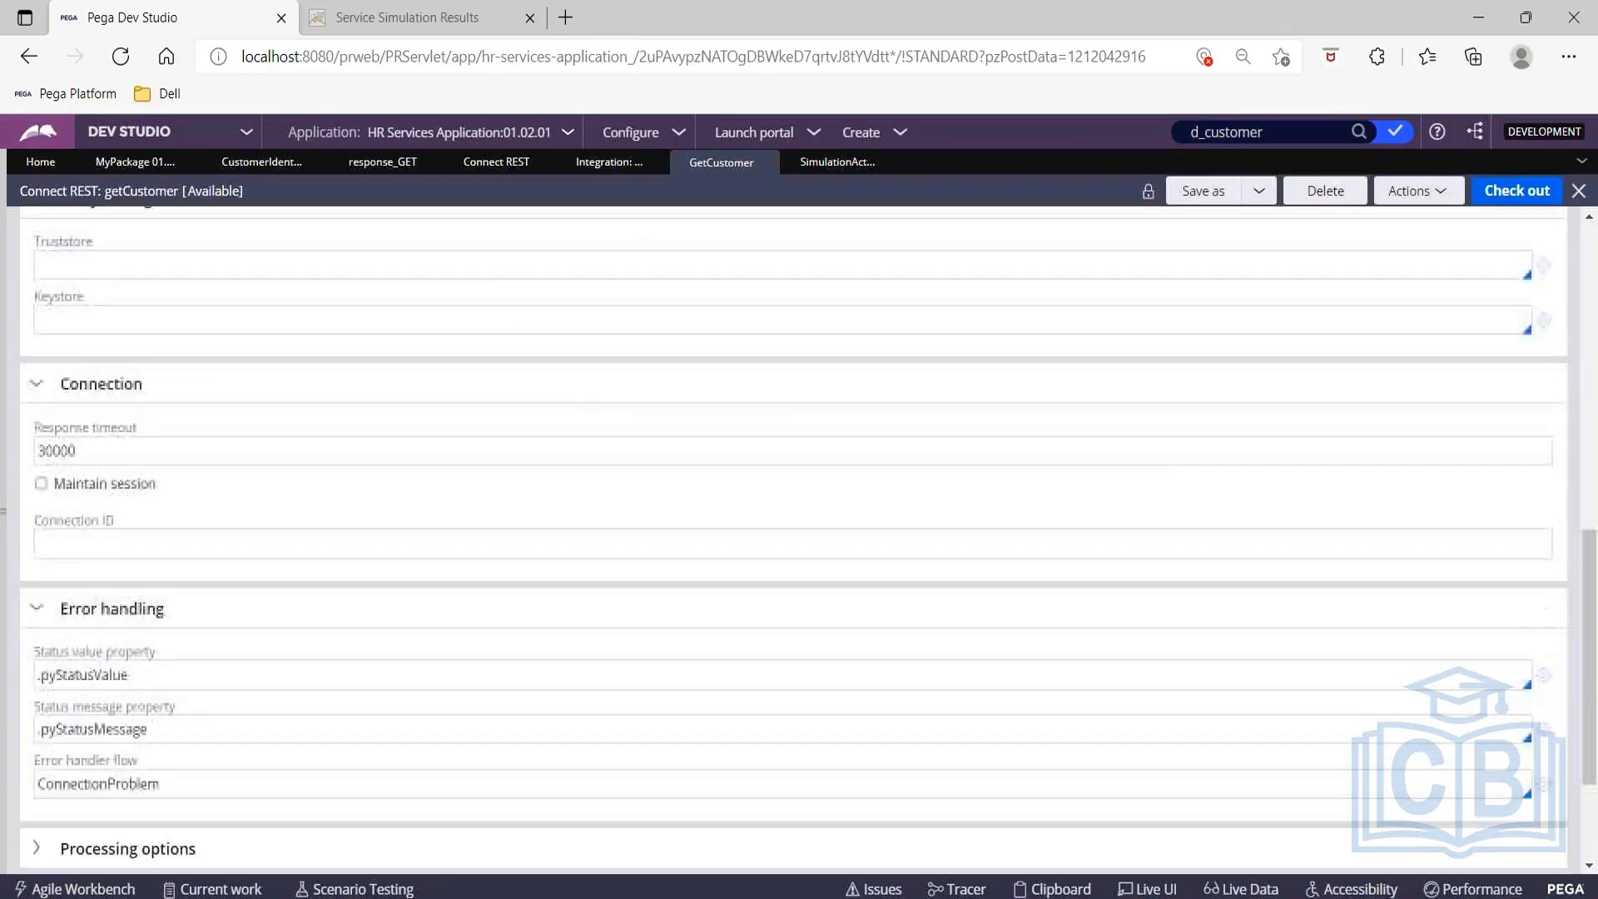
{"action": "left_click", "coordinate": [223, 829]}
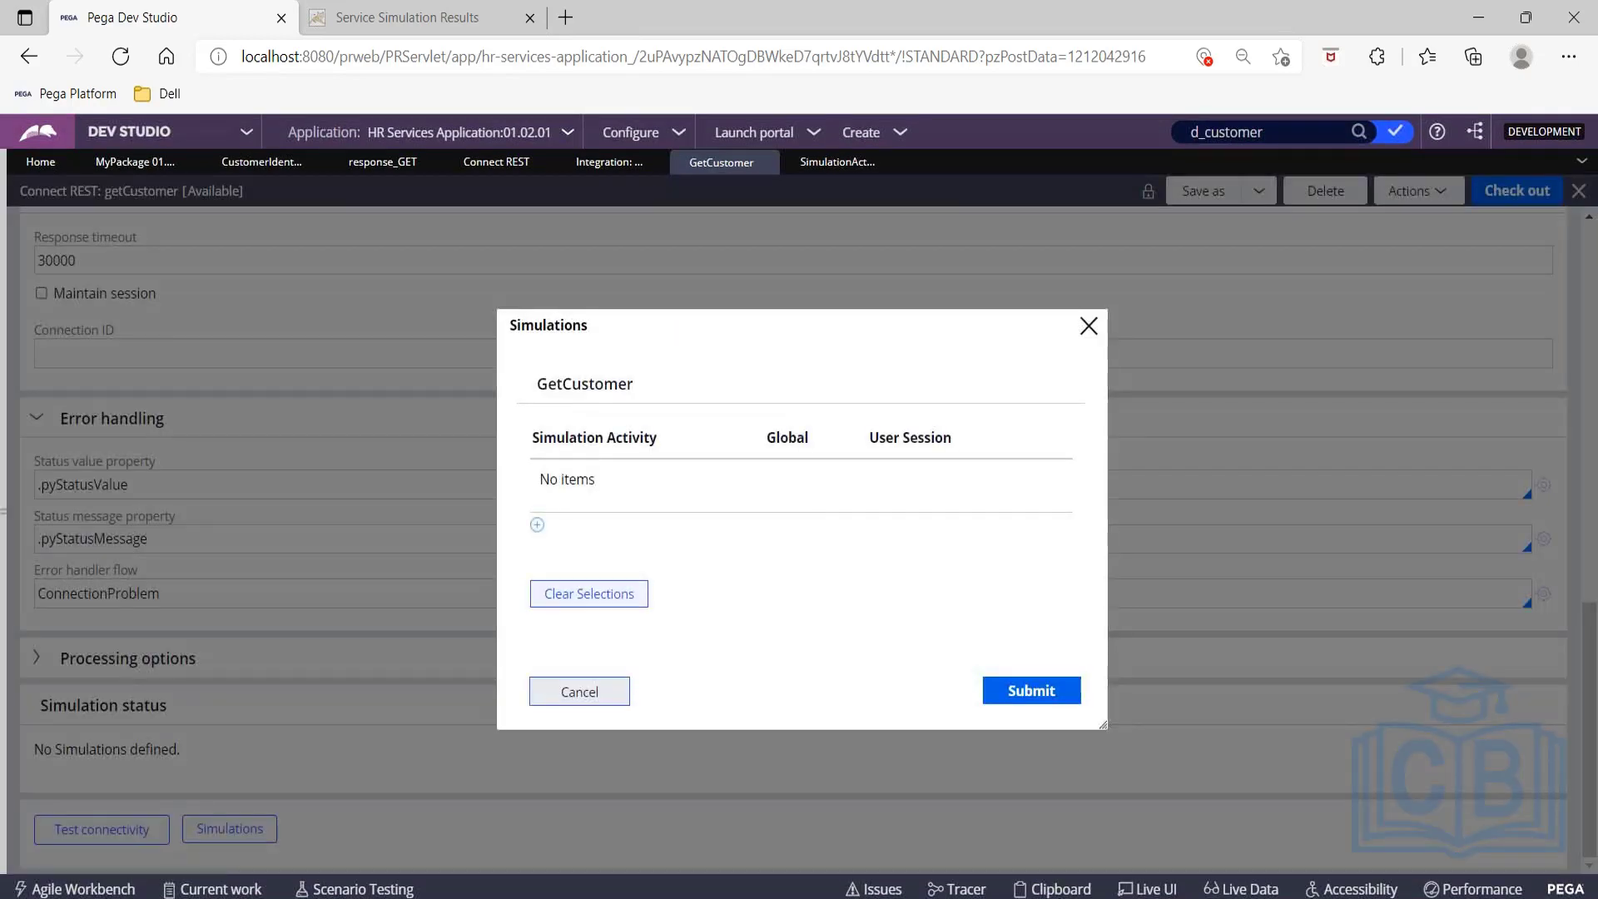
{"action": "left_click", "coordinate": [537, 516]}
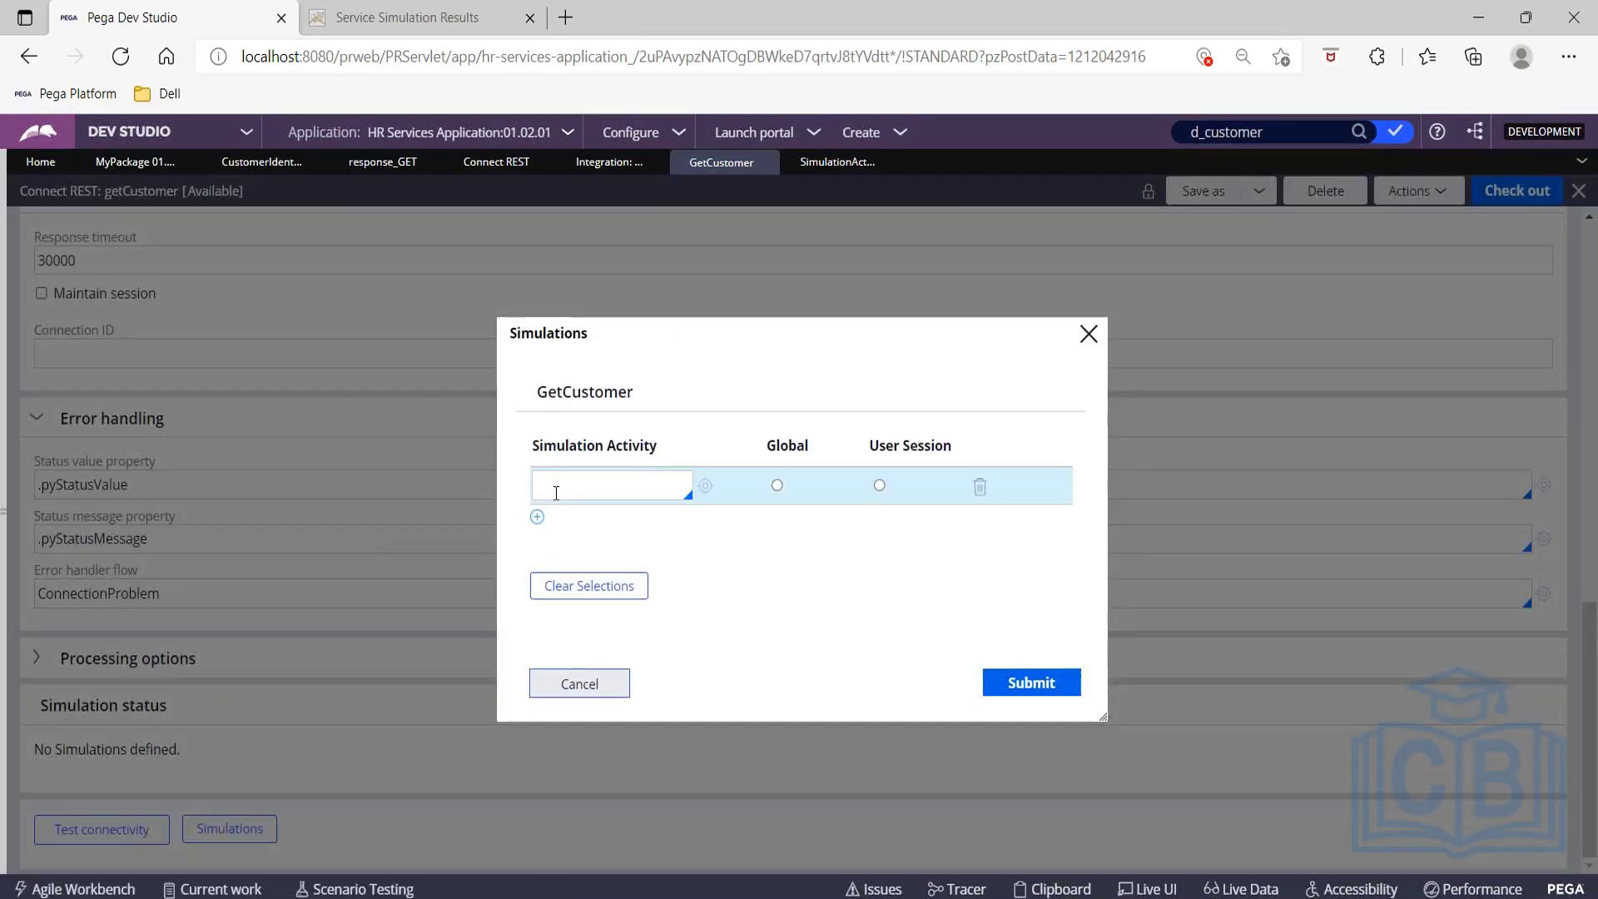
{"action": "type", "text": "sim"}
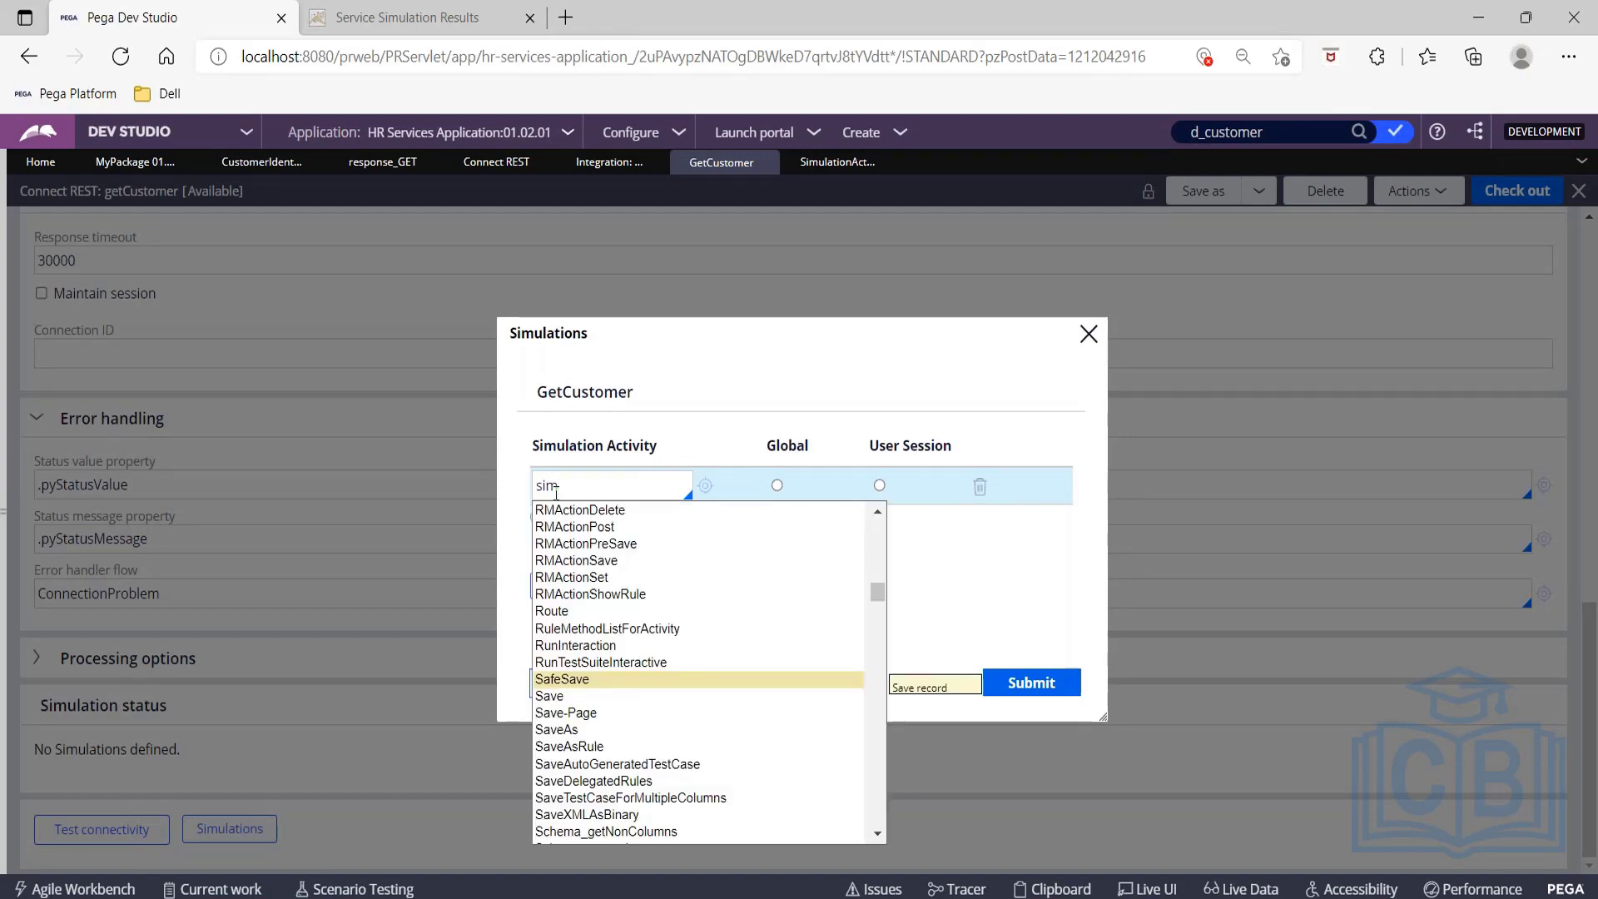
{"action": "type", "text": "ulation"}
Copy the activity name SimulationActivity from its rule header.
{"action": "left_click", "coordinate": [840, 160]}
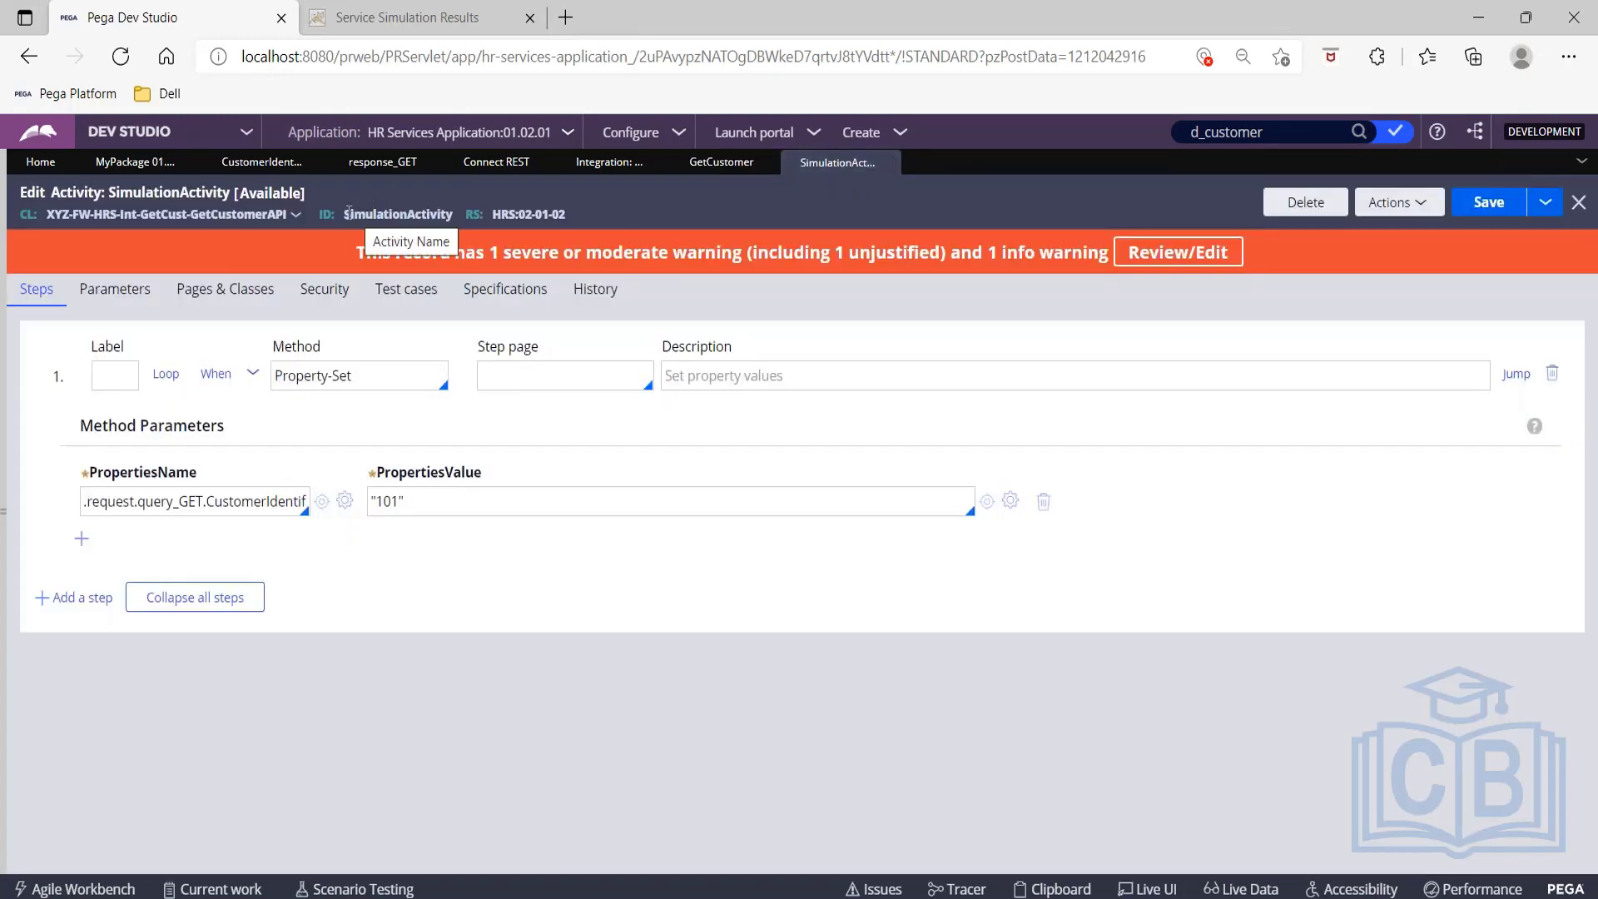
{"action": "left_click_drag", "start_coordinate": [345, 214], "coordinate": [439, 215]}
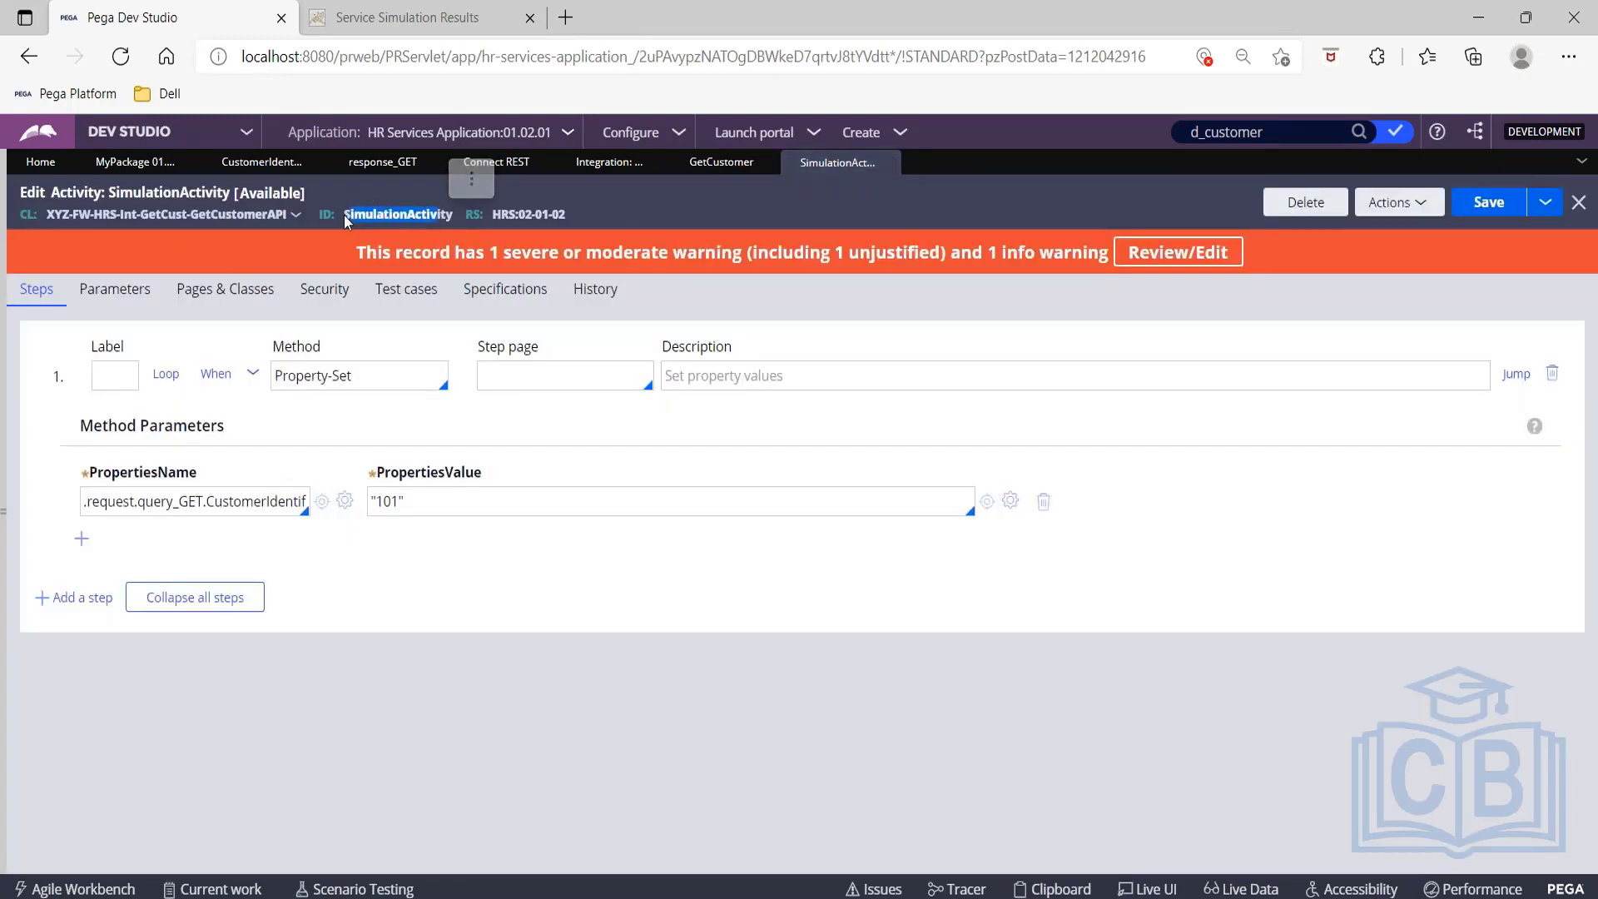
{"action": "left_click", "coordinate": [415, 214]}
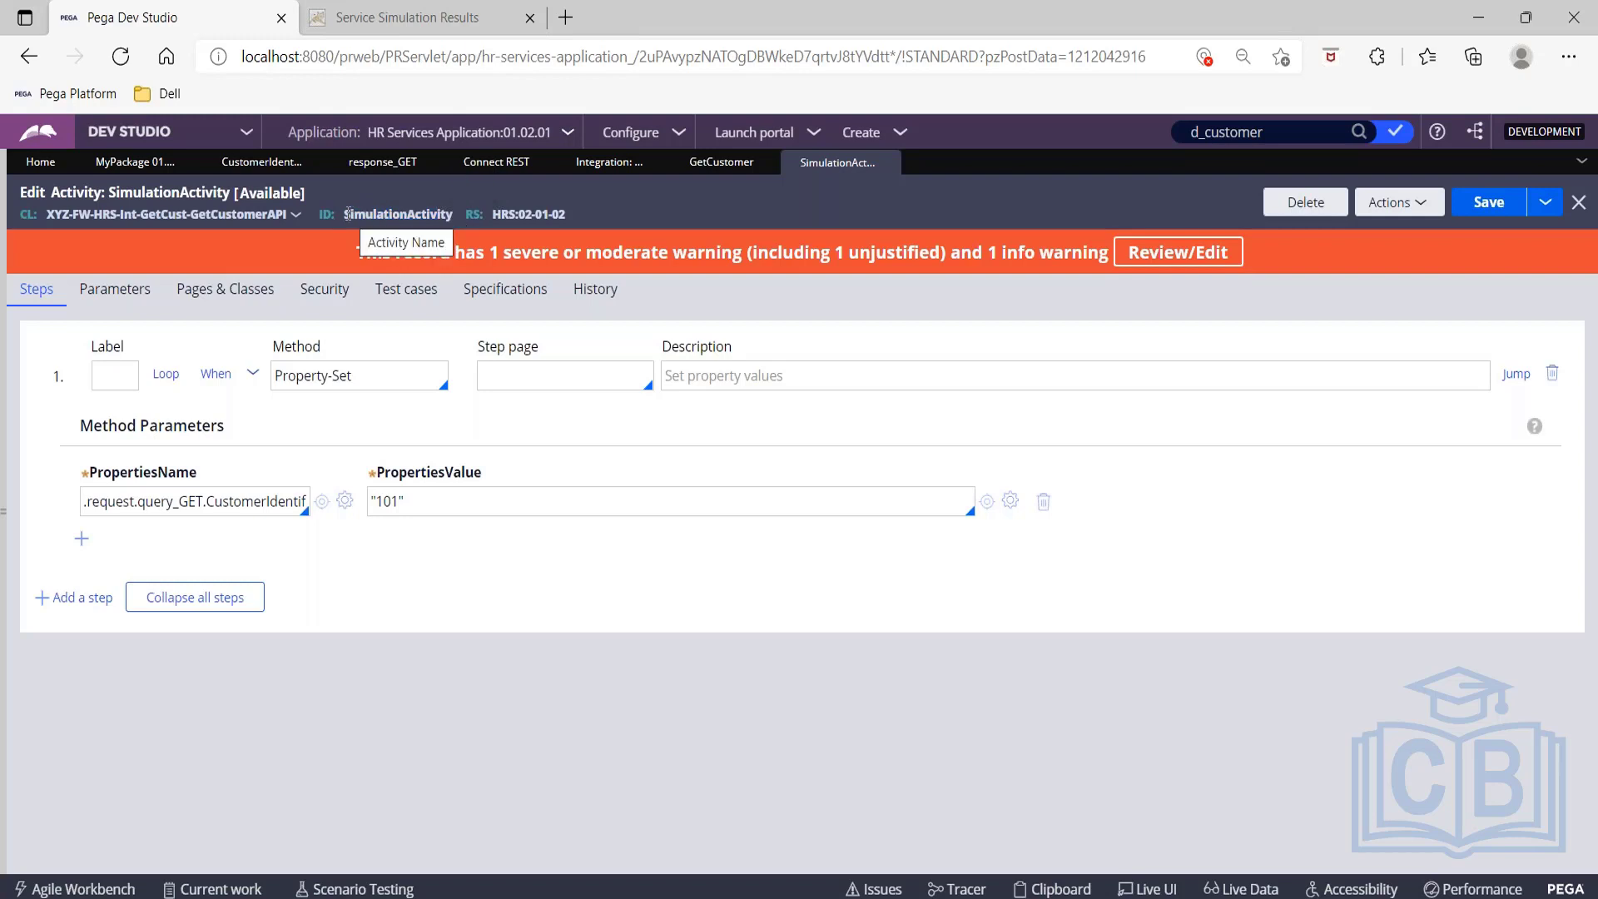
{"action": "left_click_drag", "start_coordinate": [344, 214], "coordinate": [449, 215]}
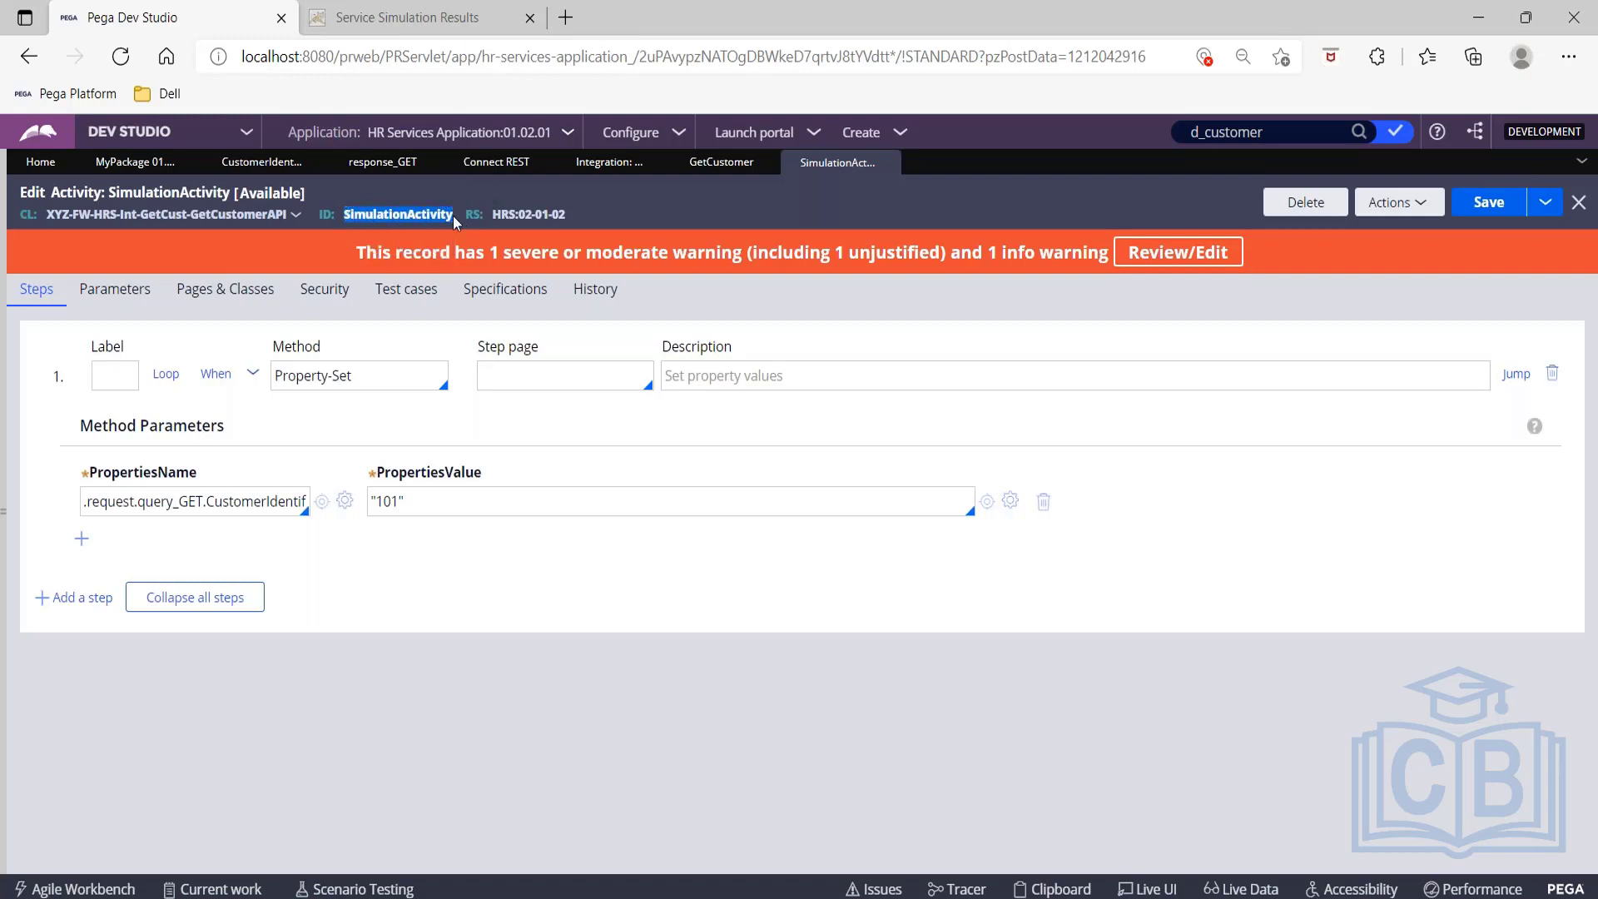
{"action": "key", "text": "ctrl+c"}
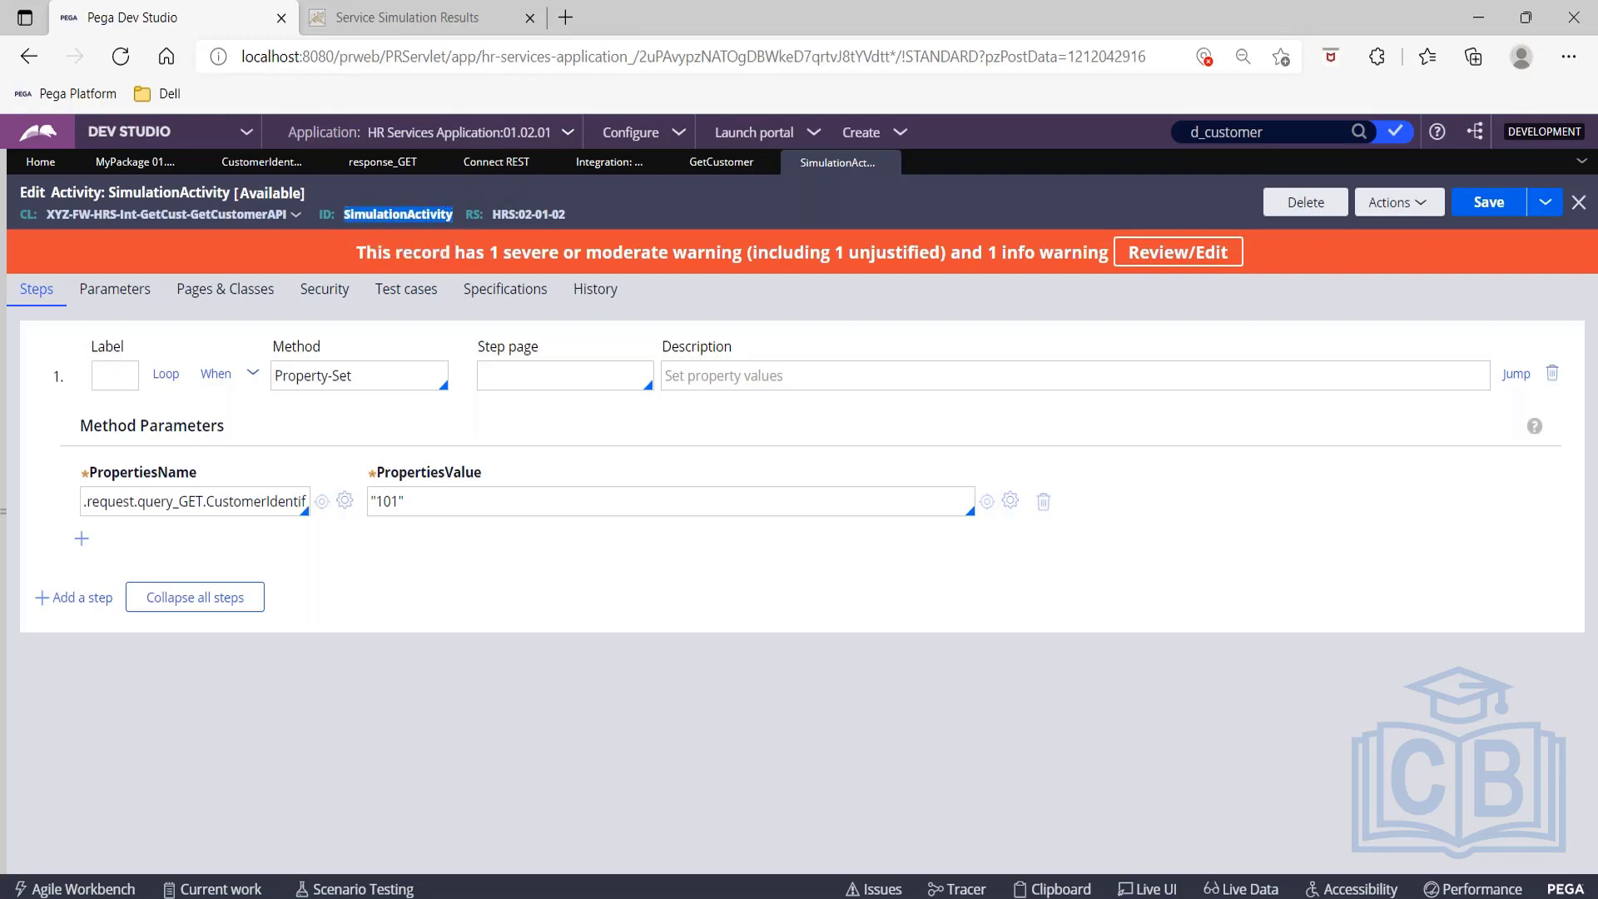
Replace the search text in GetCustomer's simulation row with the copied activity name SimulationActivity.
{"action": "left_click", "coordinate": [698, 166]}
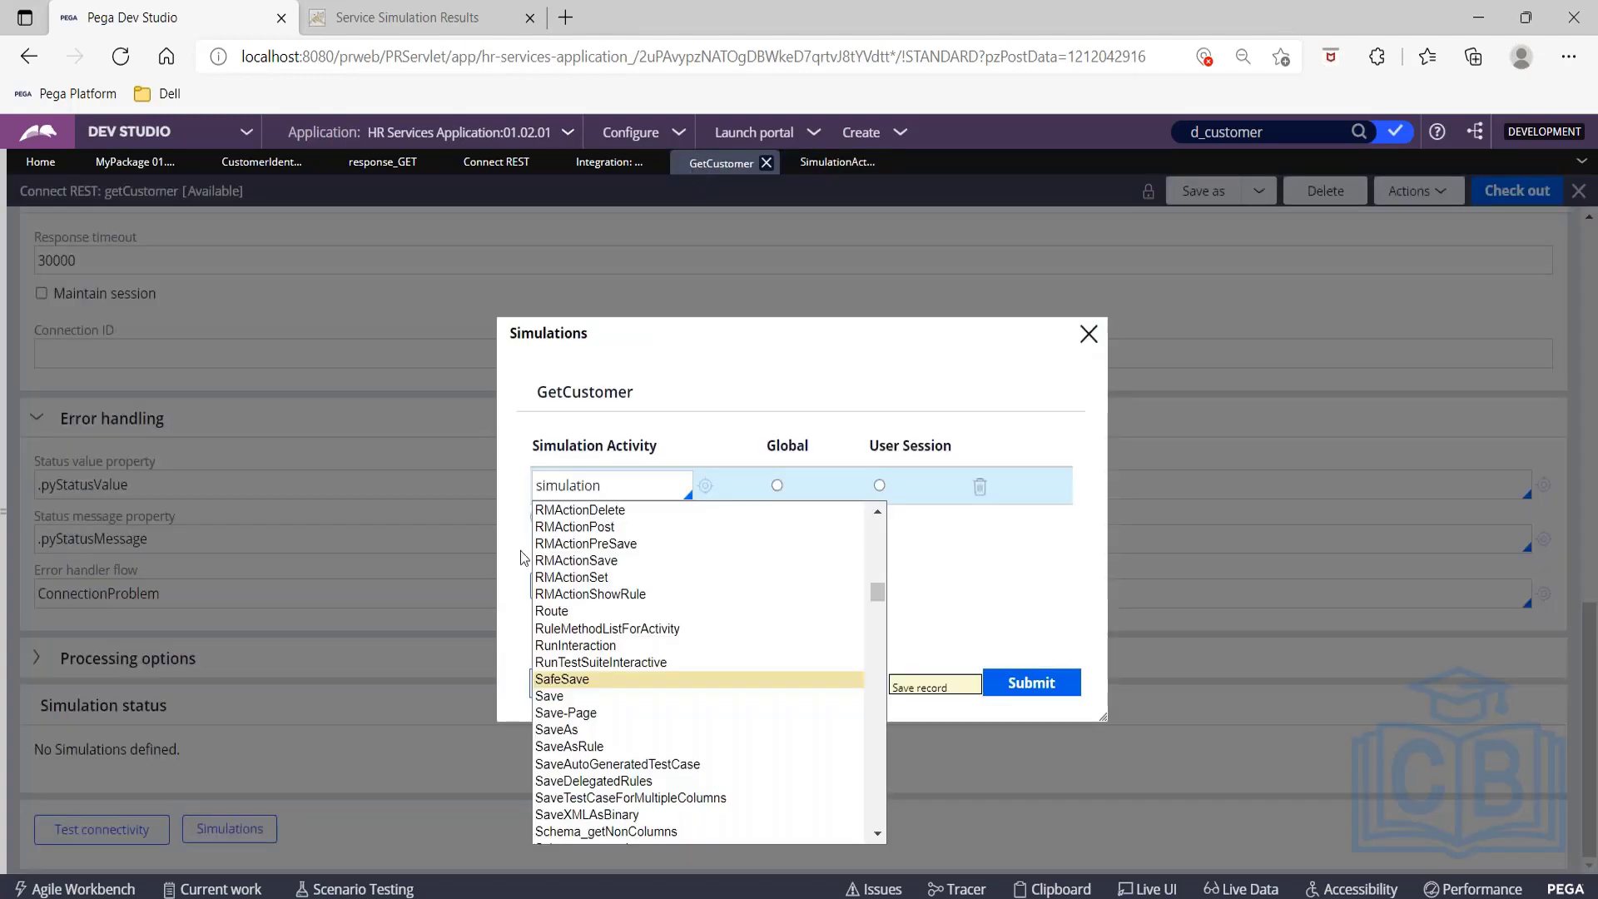
{"action": "double_click", "coordinate": [618, 490]}
{"action": "key", "text": "BackSpace"}
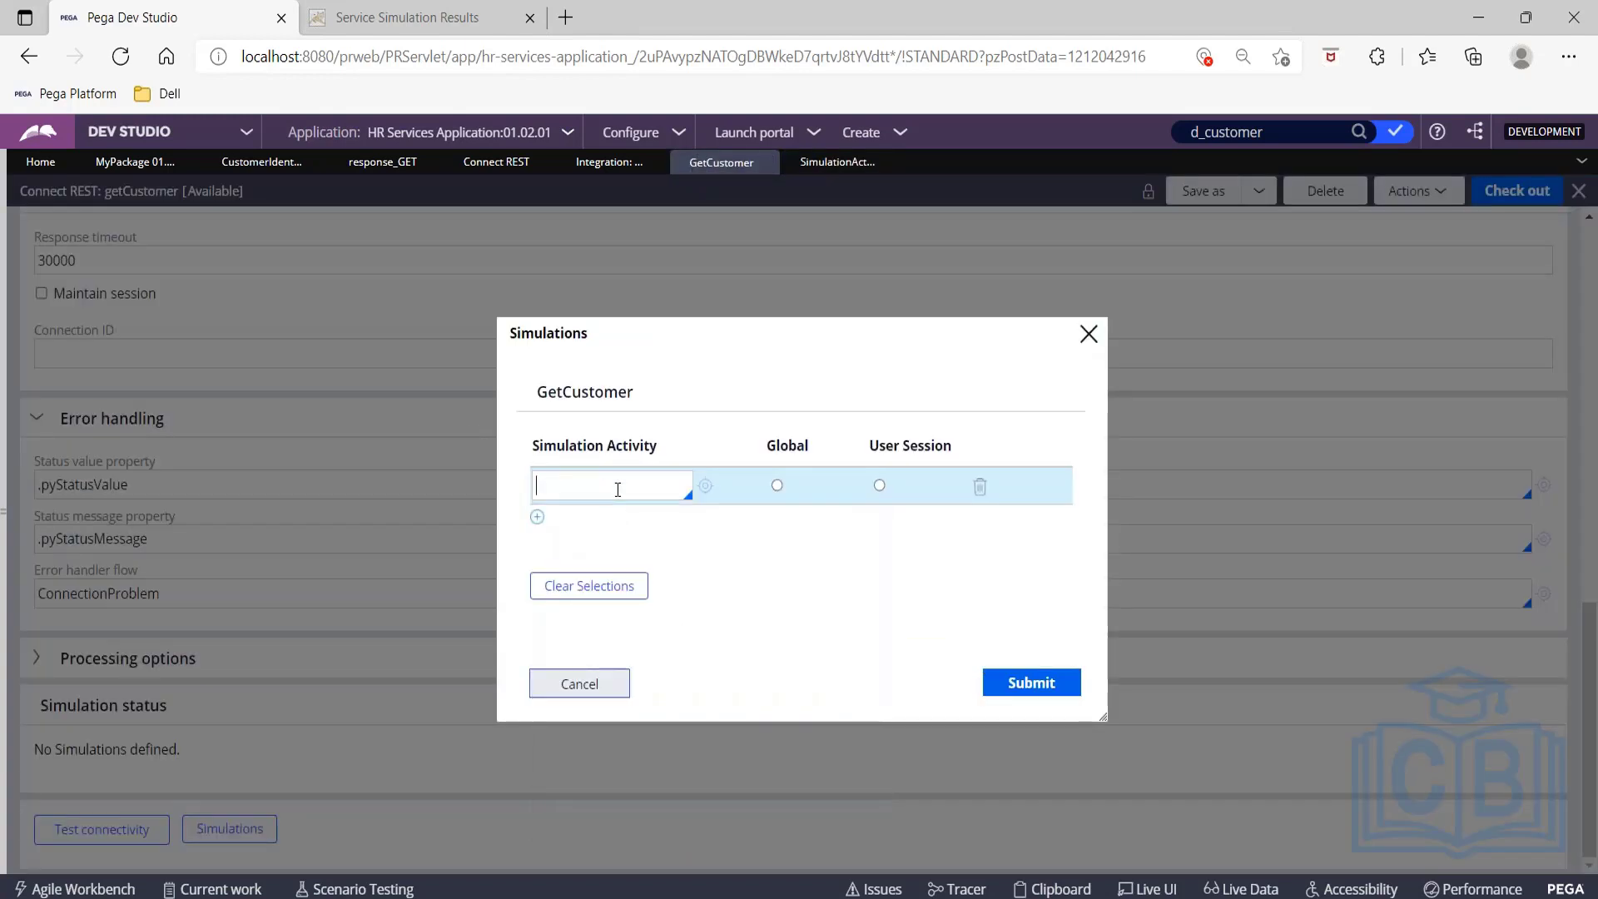
{"action": "key", "text": "ctrl+v"}
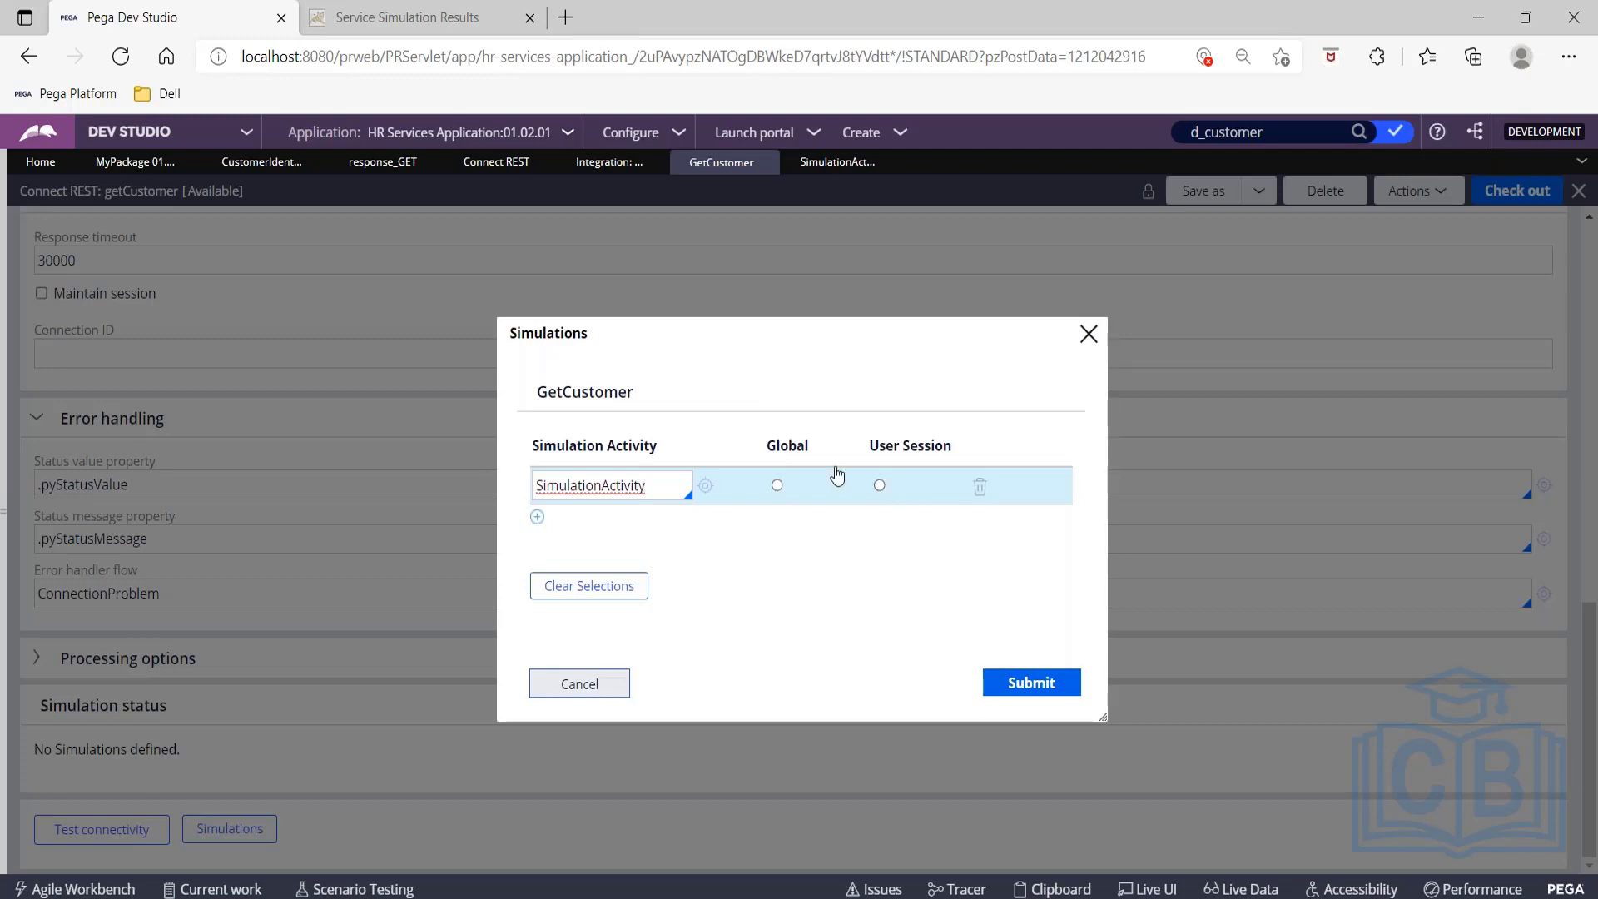
Activate SimulationActivity for the user session rather than globally and submit the simulation settings.
{"action": "left_click", "coordinate": [785, 491]}
{"action": "left_click", "coordinate": [879, 487]}
{"action": "left_click", "coordinate": [1016, 690]}
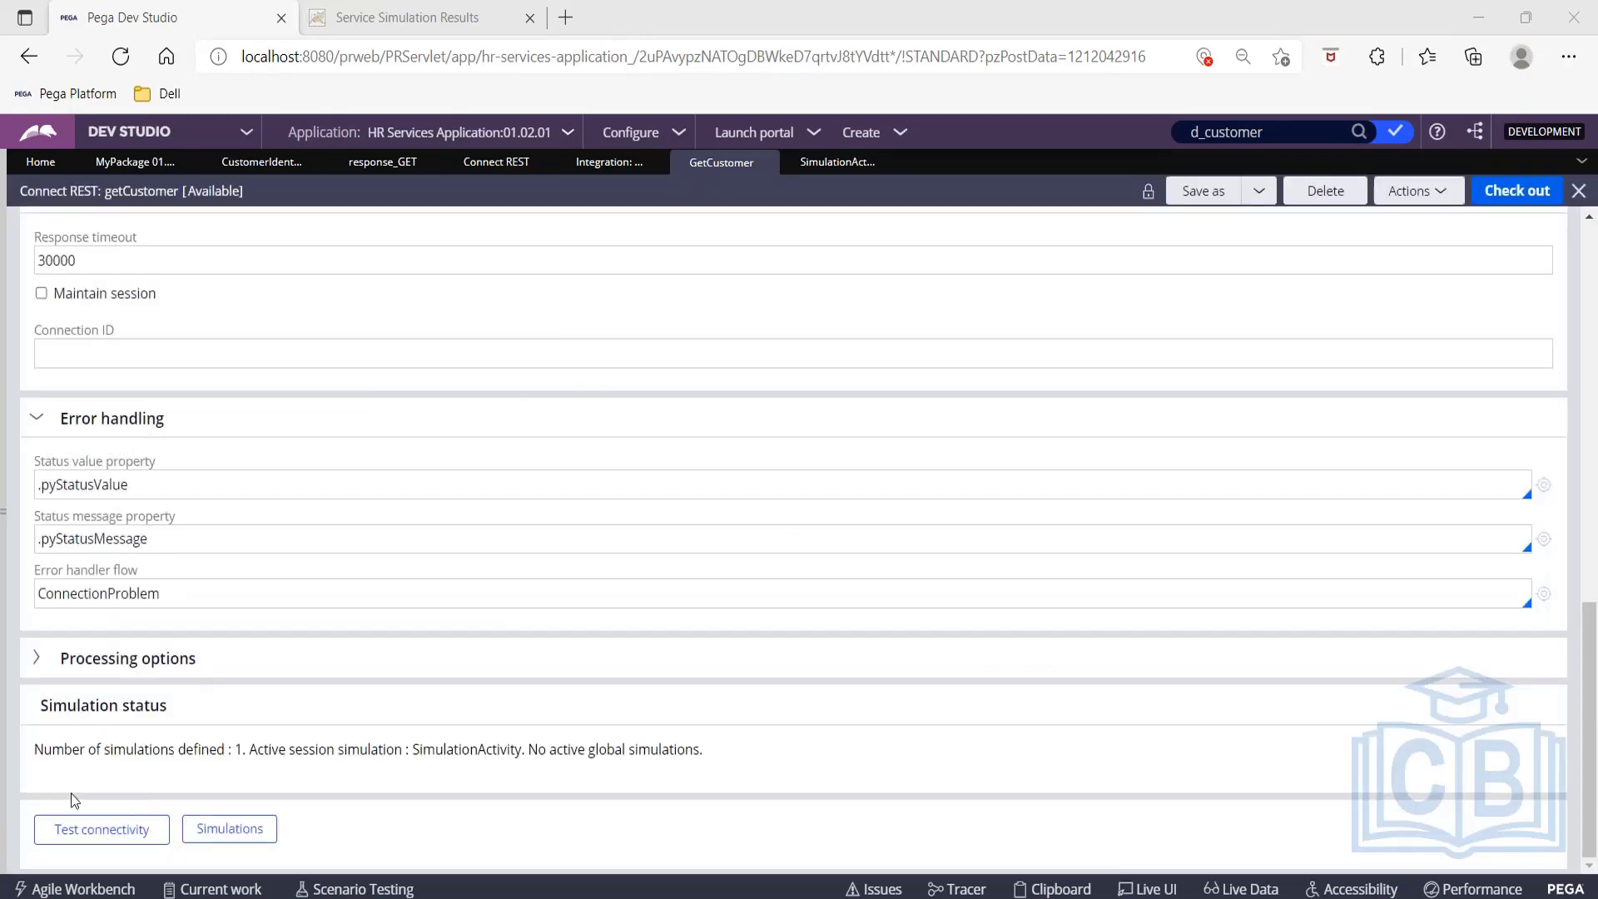
Check GetCustomer's simulation status, test its connectivity, examine the tested components and response data, and close the results.
{"action": "left_click_drag", "start_coordinate": [40, 749], "coordinate": [754, 763]}
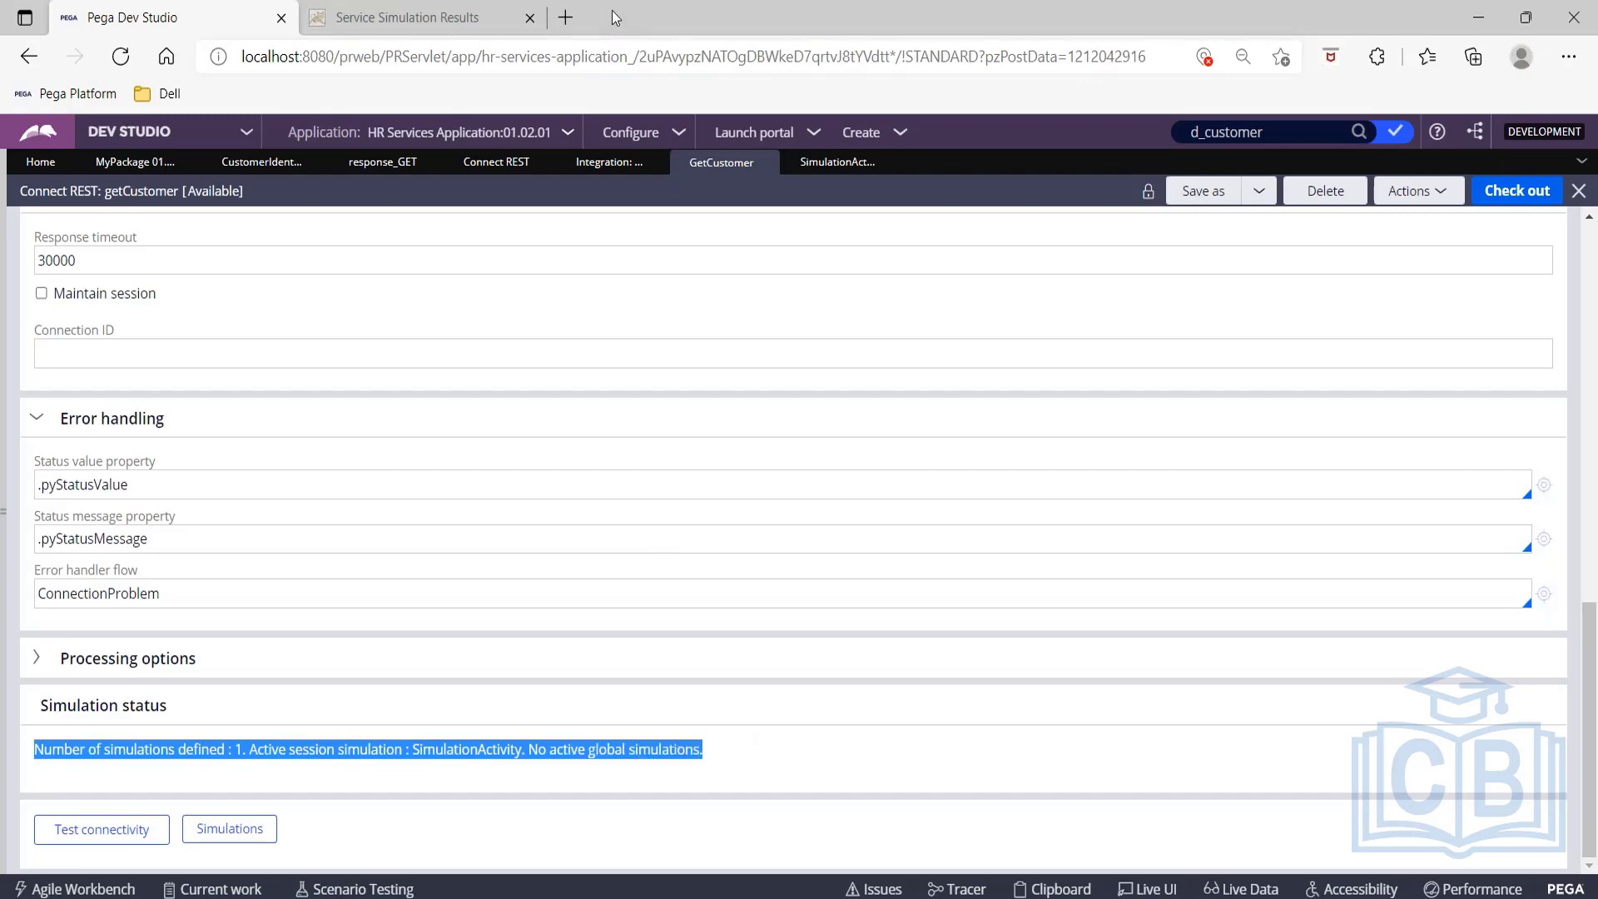
{"action": "key", "text": "alt+Tab"}
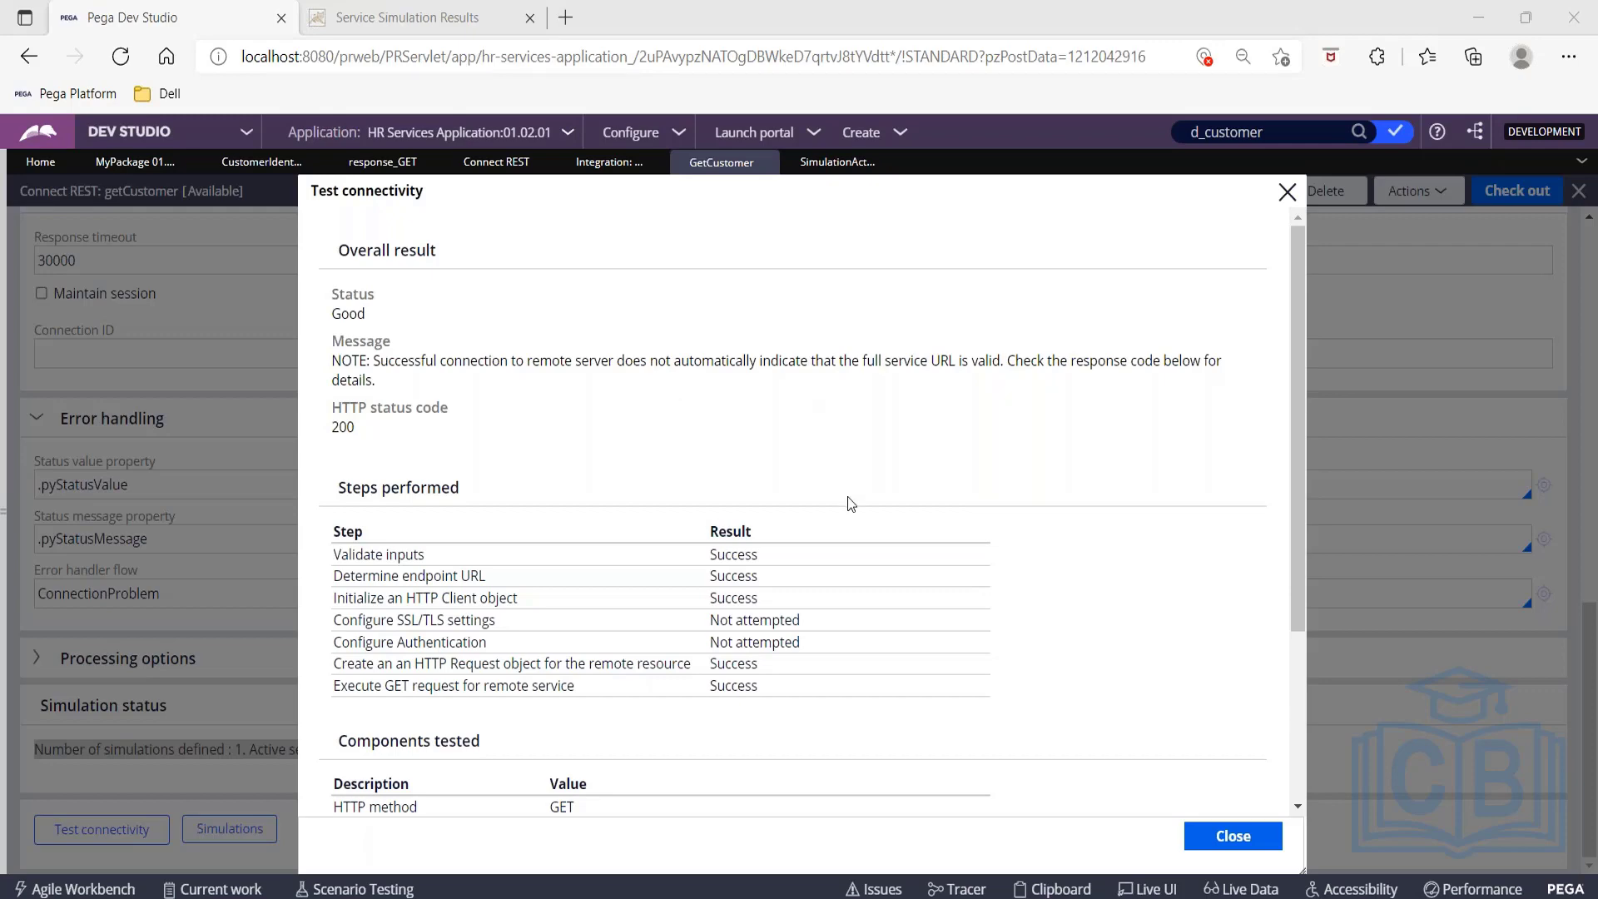
{"action": "scroll", "coordinate": [847, 497], "scroll_direction": "down", "scroll_amount": 3}
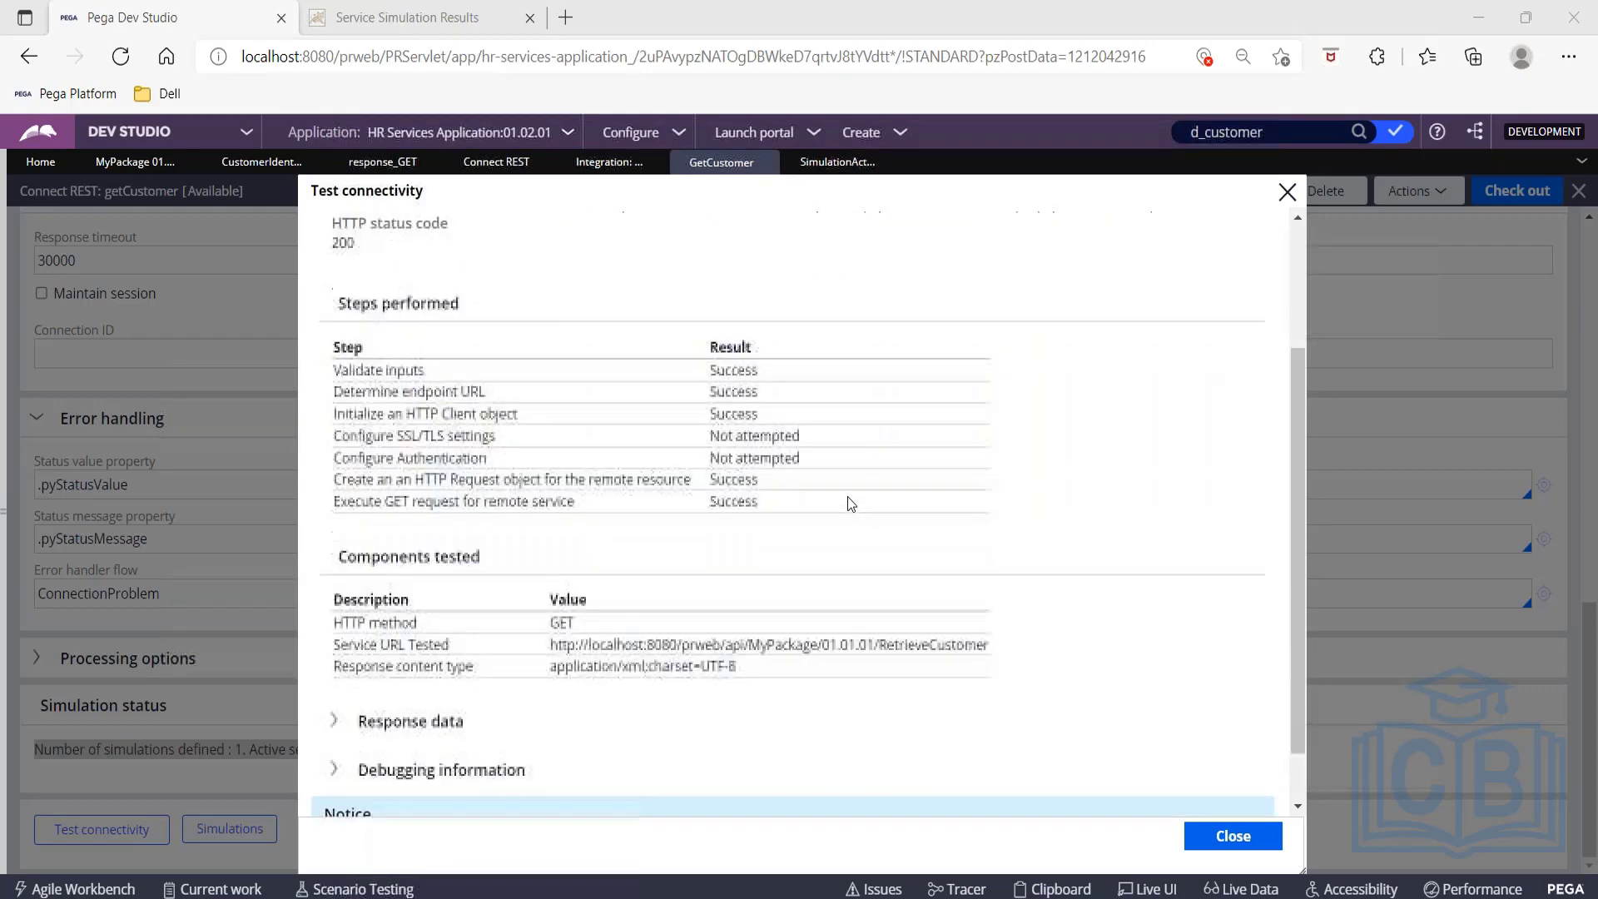
{"action": "scroll", "coordinate": [848, 497], "scroll_direction": "down", "scroll_amount": 1}
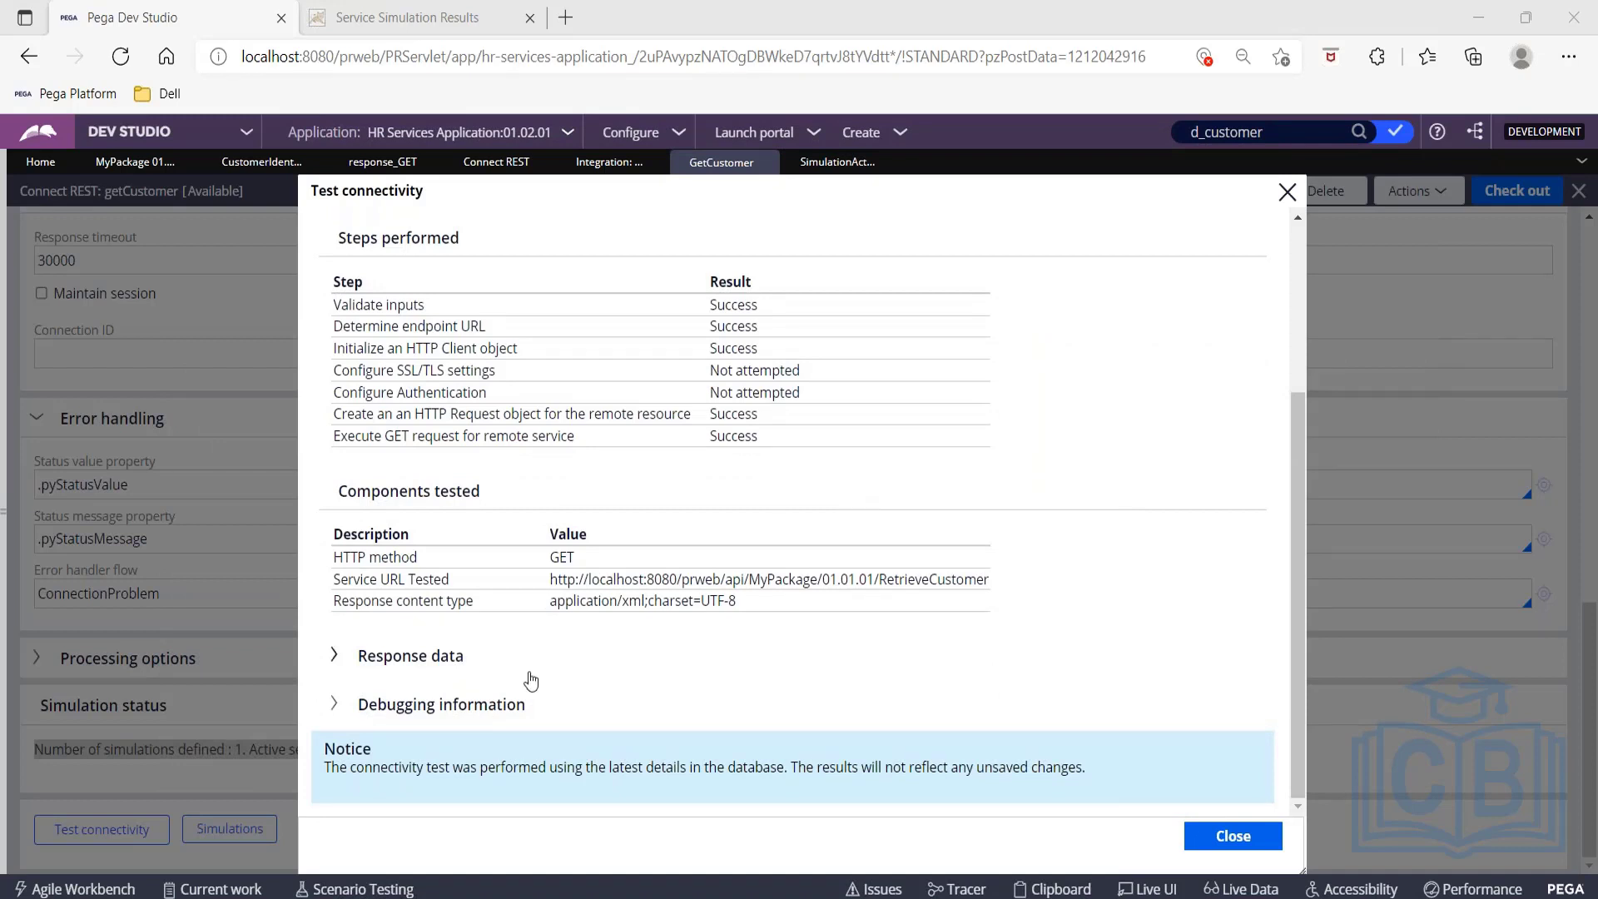
{"action": "left_click", "coordinate": [336, 657]}
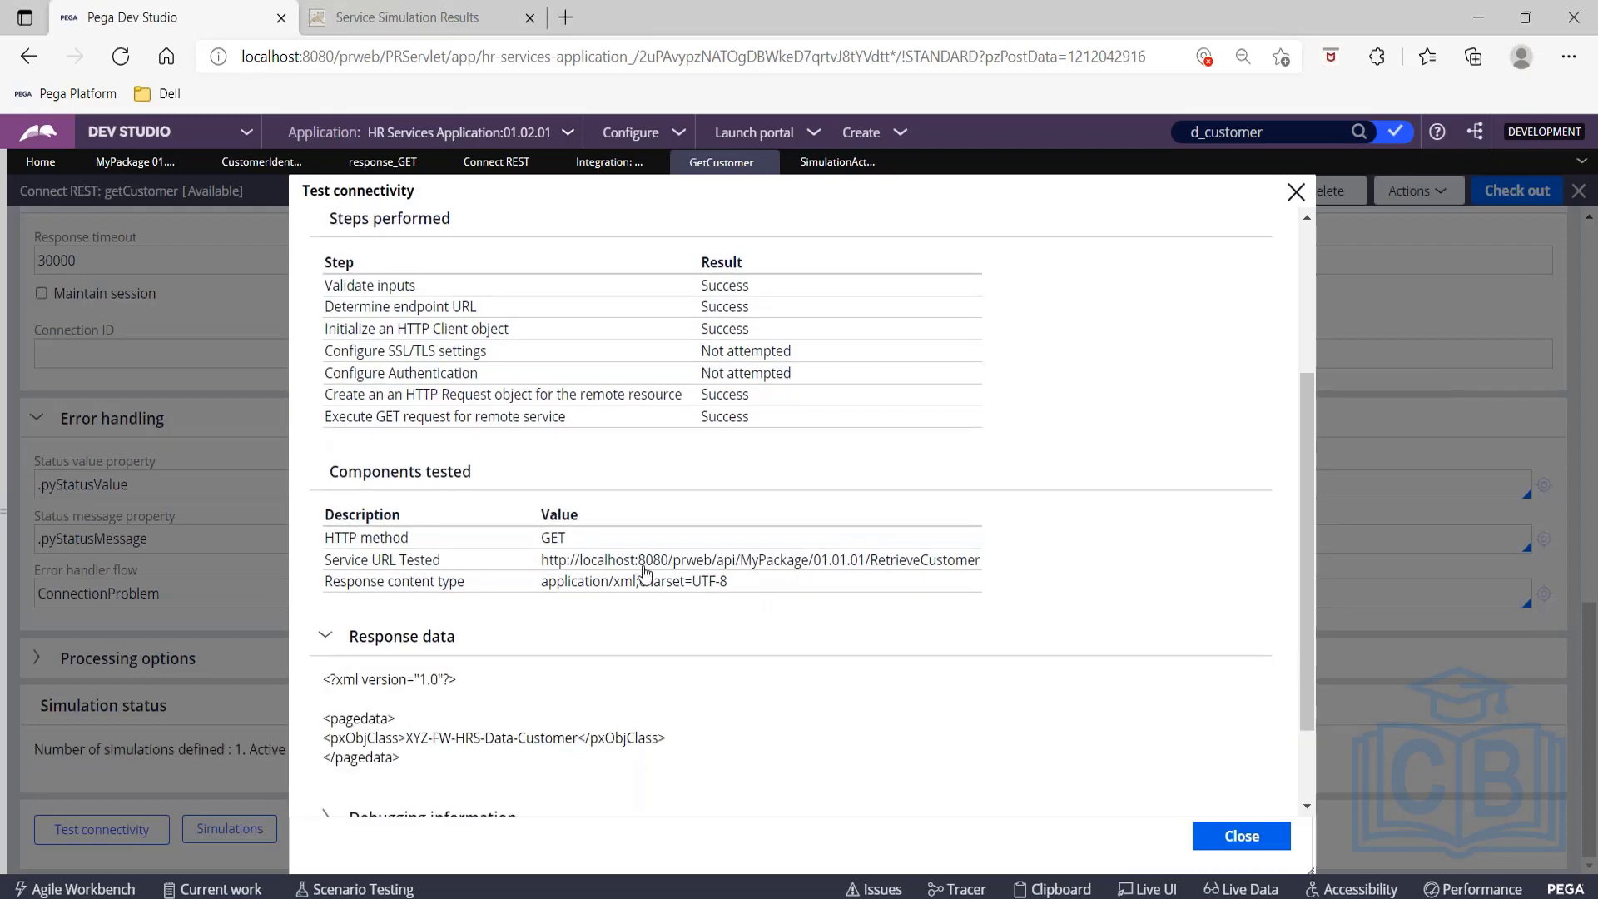
{"action": "scroll", "coordinate": [337, 660], "scroll_direction": "down", "scroll_amount": 2}
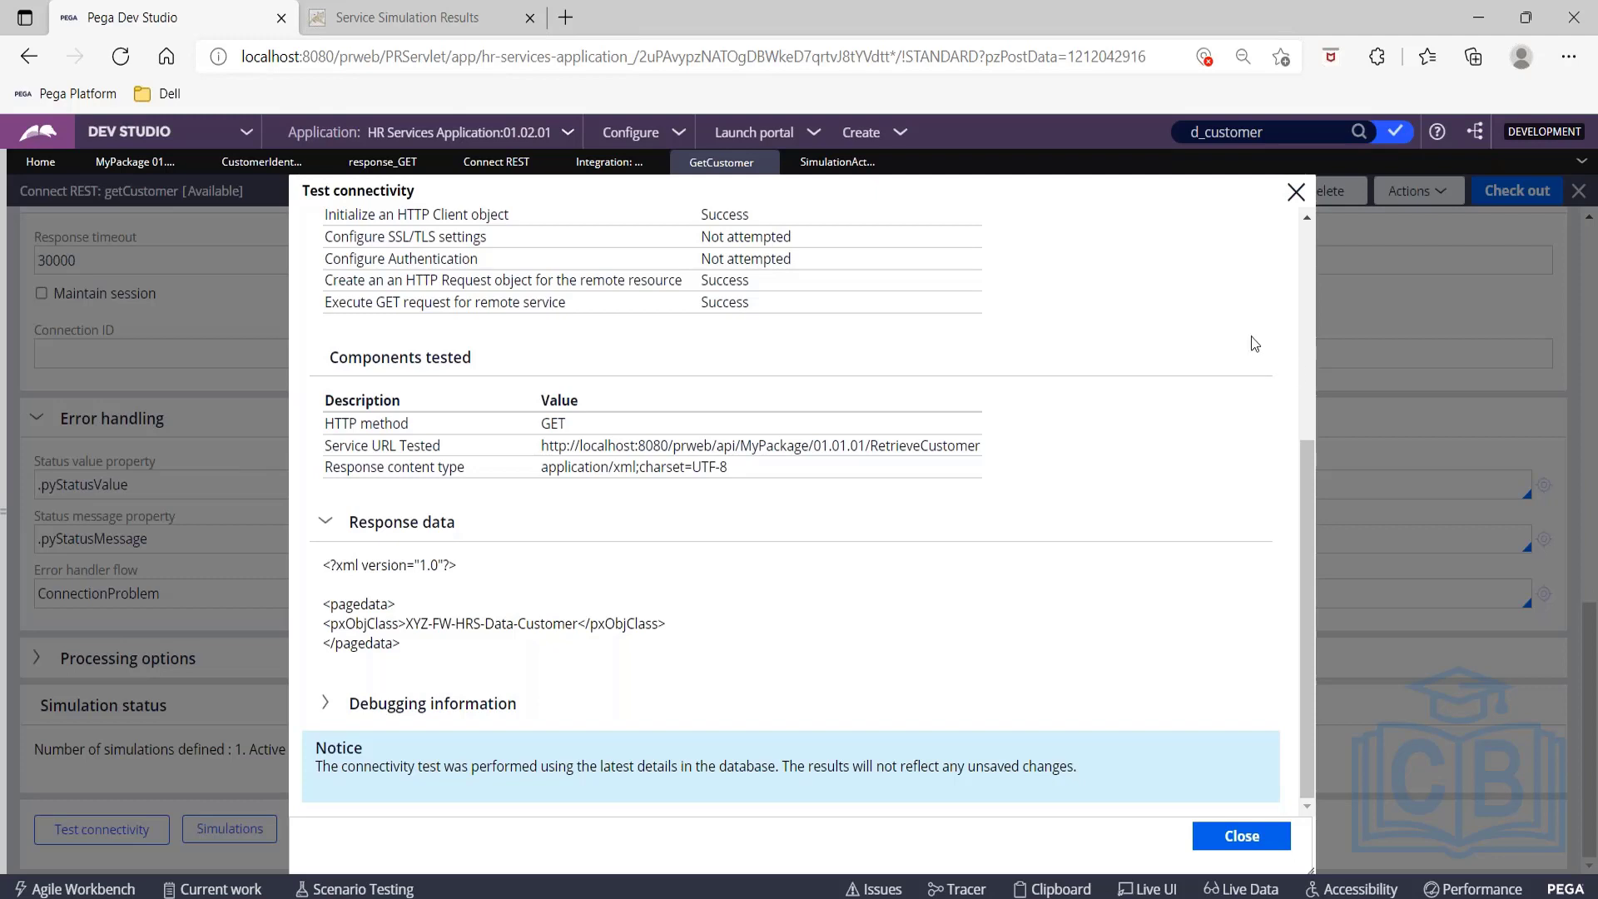
{"action": "left_click", "coordinate": [1296, 192]}
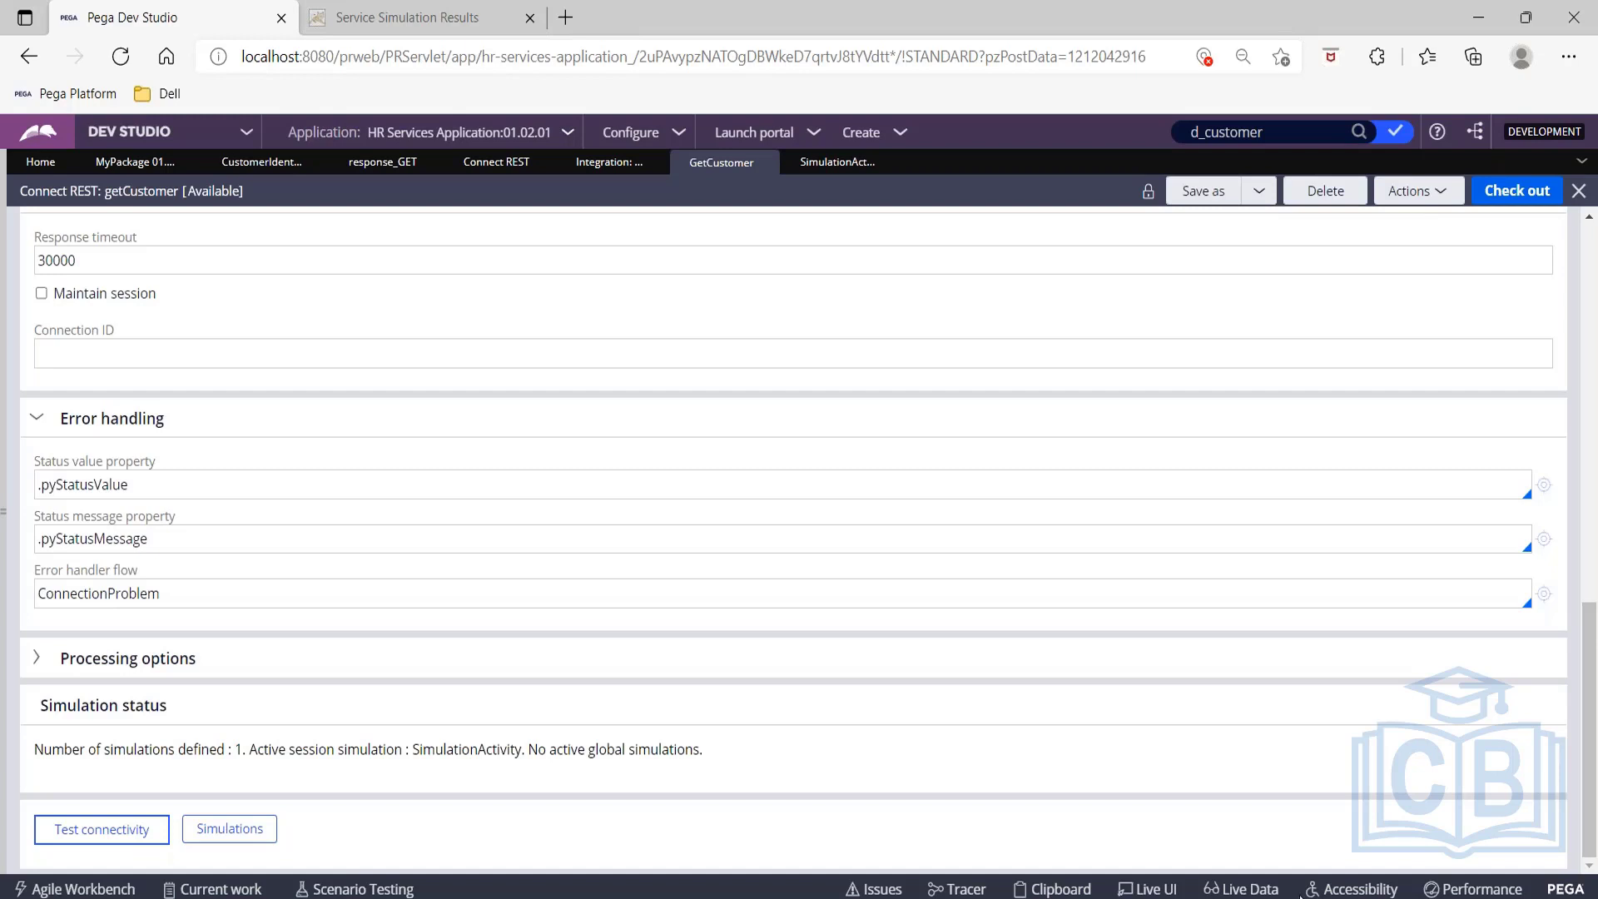
Switch to Notepad and add a "Simulation" heading with the item "1. Data Page - Simulate Simulate" below the existing notes.
{"action": "key", "text": "alt+Tab"}
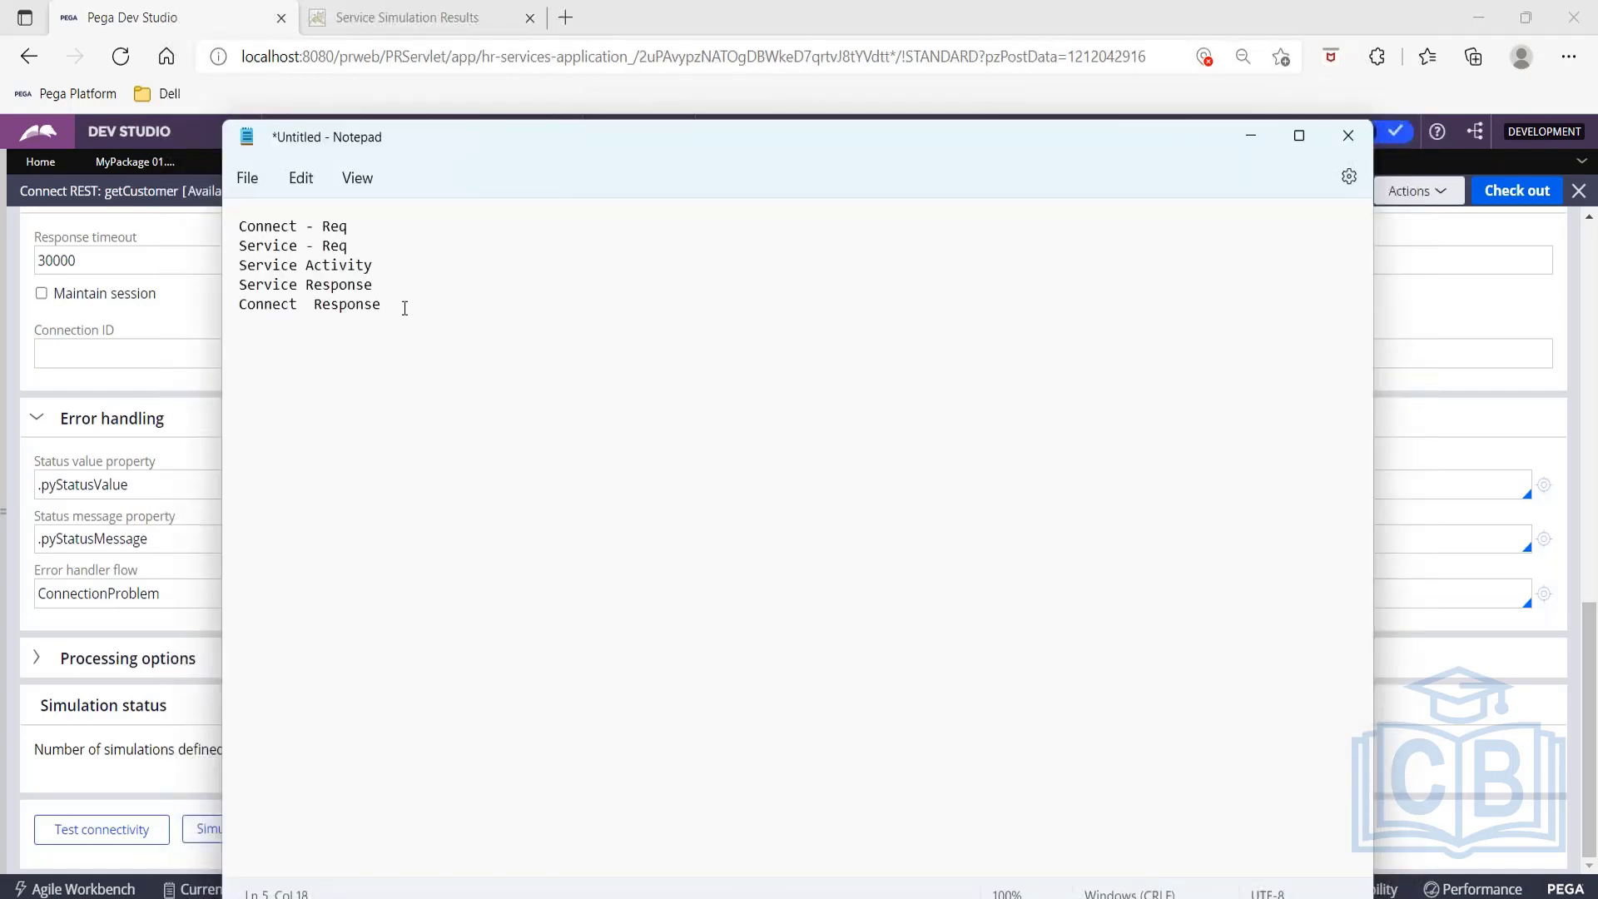
{"action": "type", "text": "Sim"}
{"action": "key", "text": "BackSpace"}
{"action": "type", "text": "mulation"}
{"action": "key", "text": "Return"}
{"action": "type", "text": "1. Data Page "}
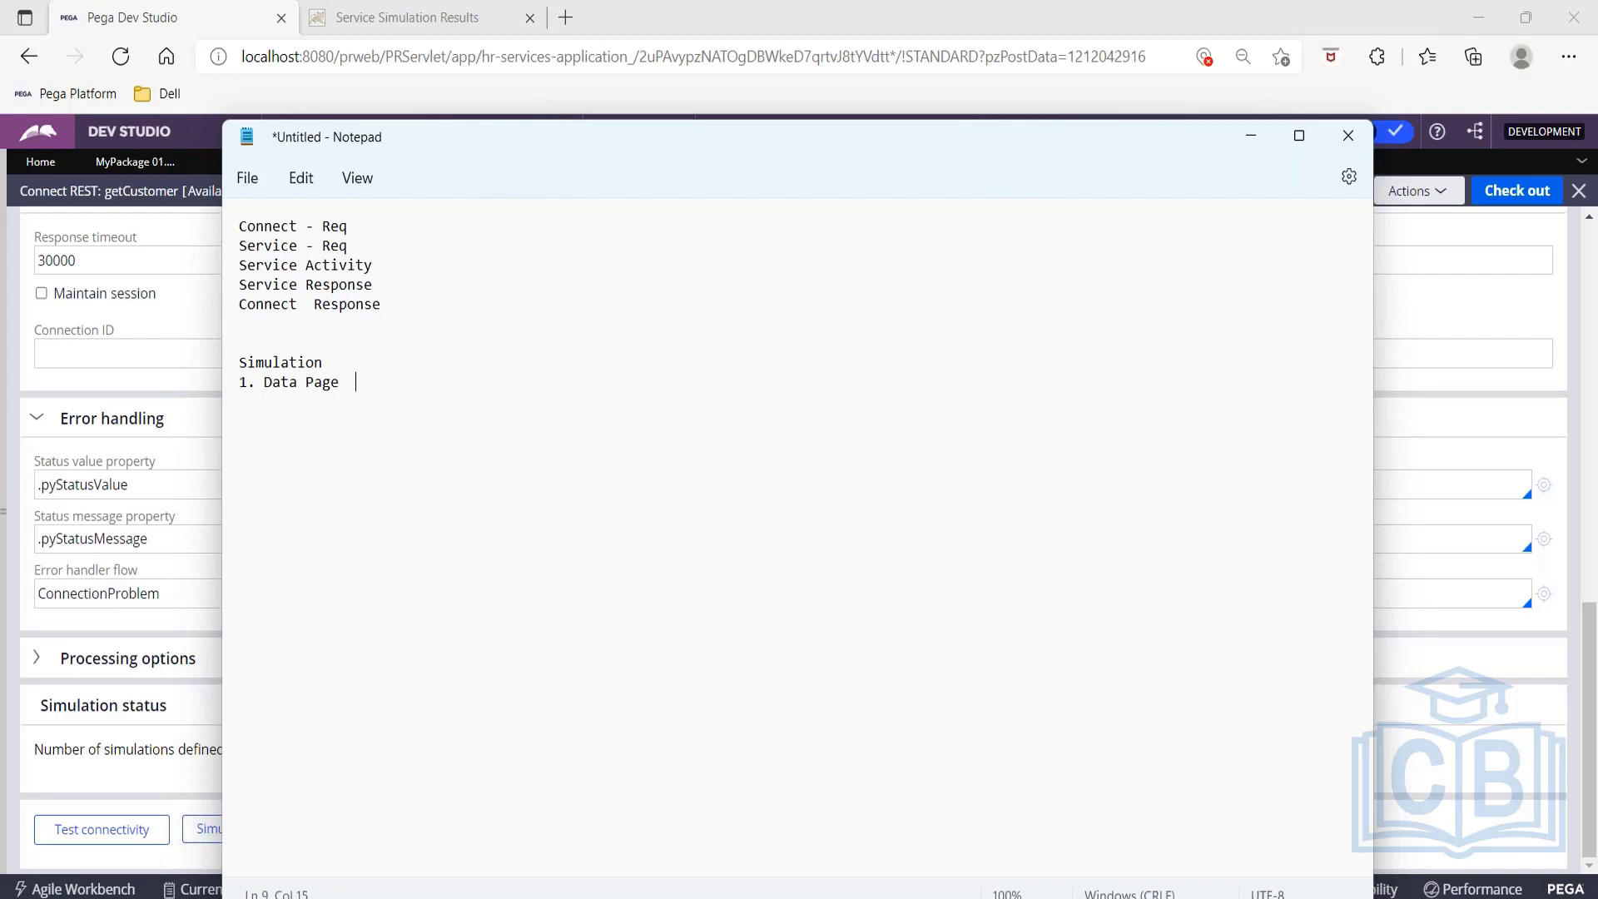
{"action": "type", "text": " - Simulate Simulate"}
{"action": "key", "text": "Return"}
Add the second note item "2. Connector - Simulation Acvitity".
{"action": "type", "text": "2"}
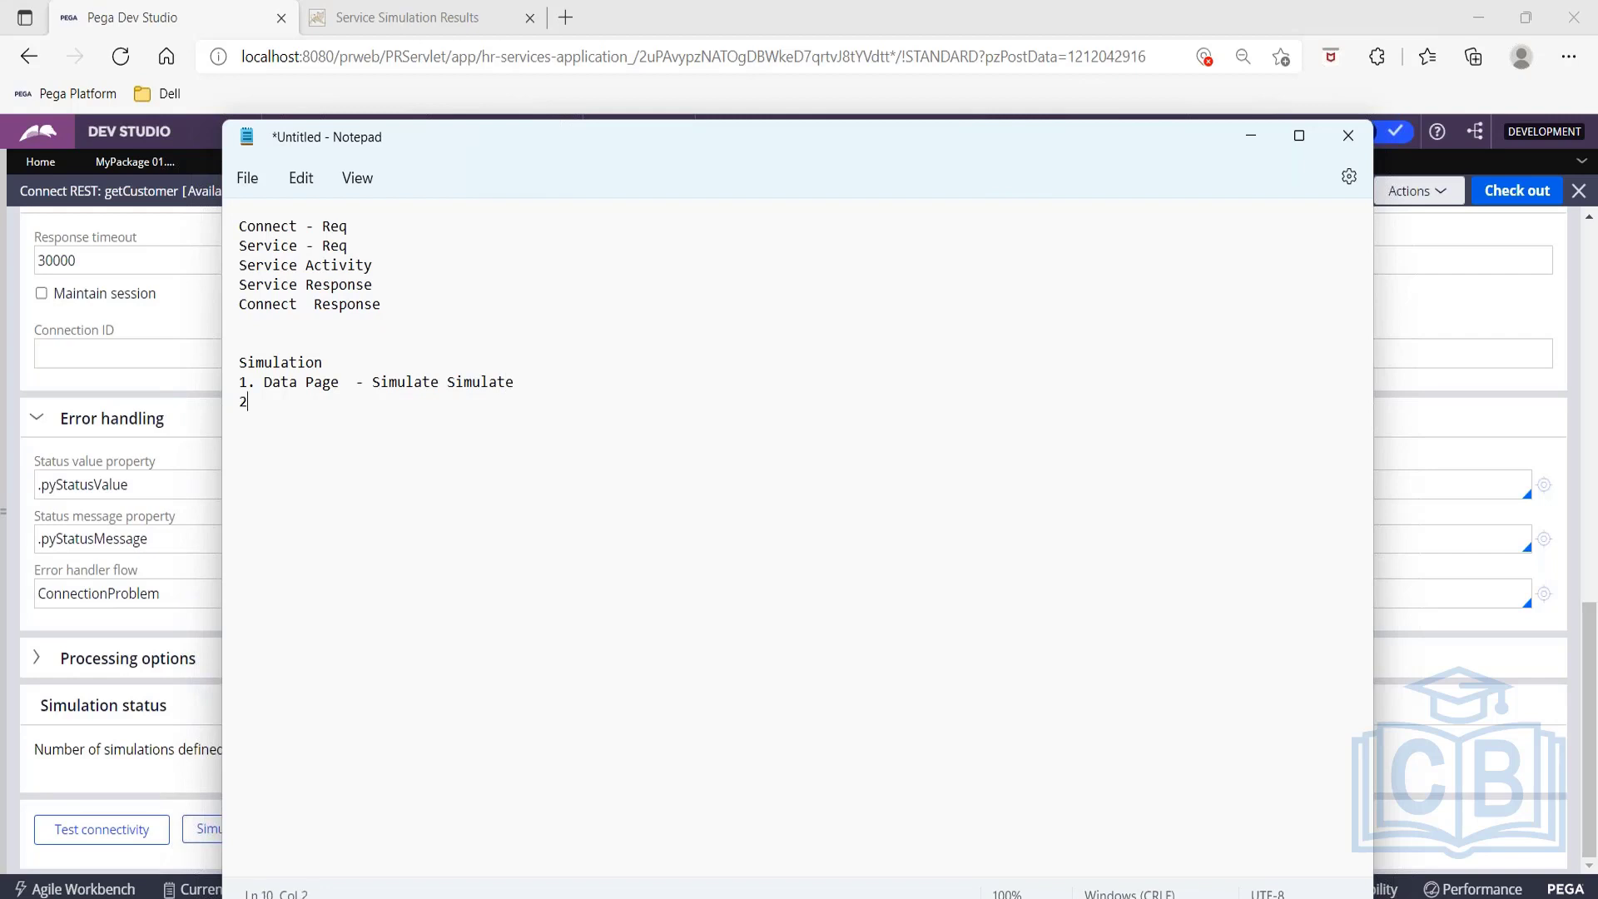
{"action": "type", "text": ". Connector  - Simulation "}
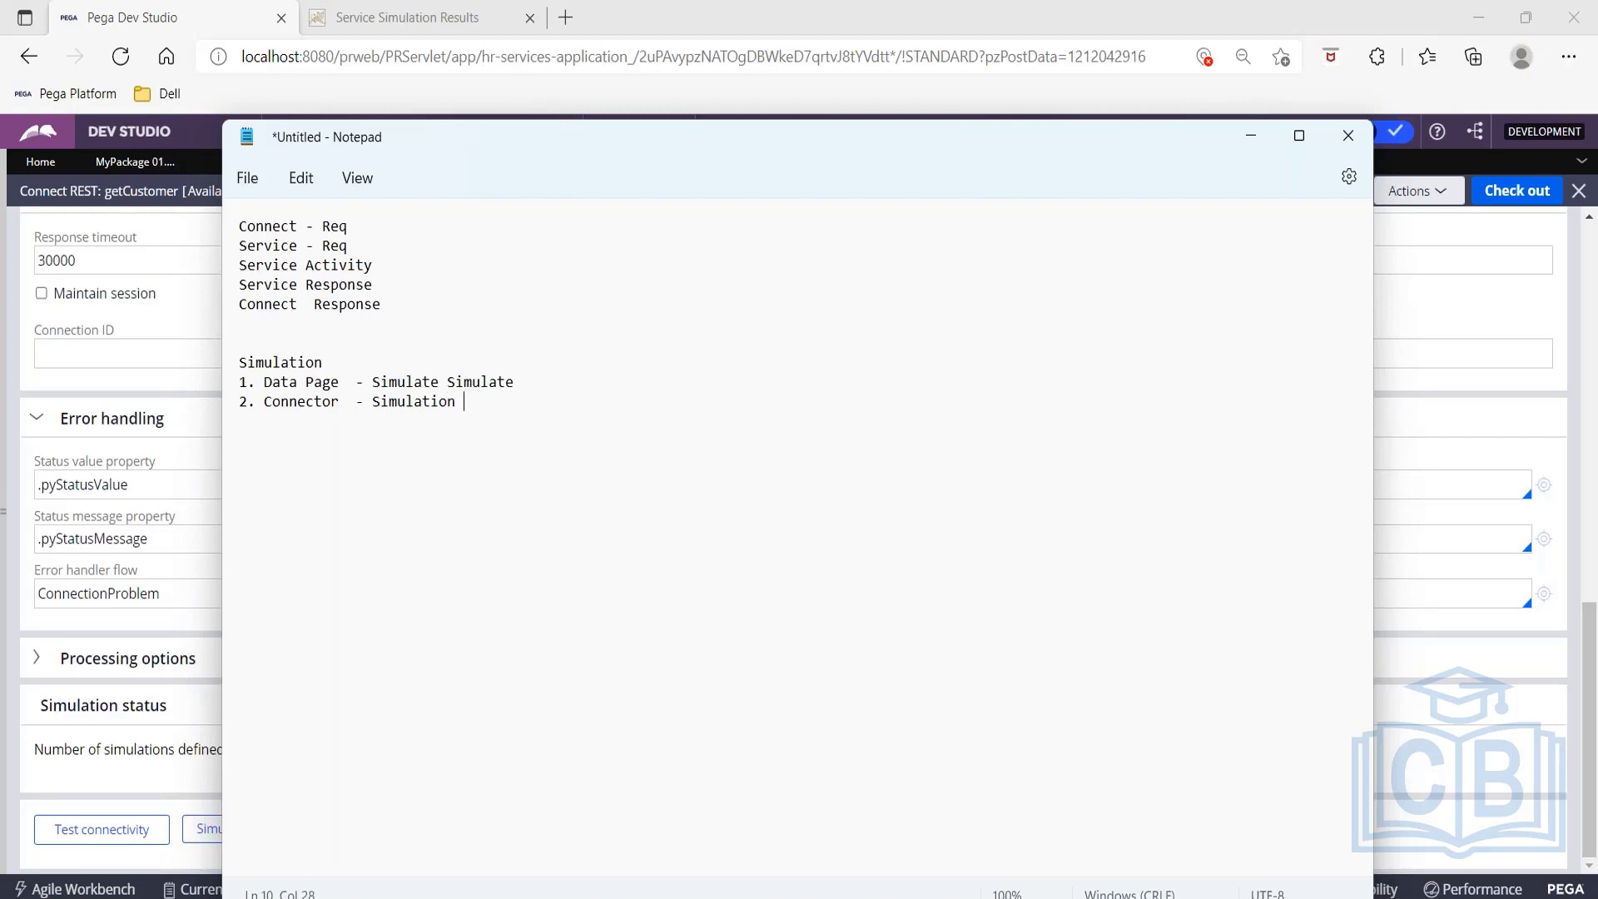
{"action": "type", "text": "Acvitty"}
{"action": "key", "text": "BackSpace"}
{"action": "key", "text": "BackSpace"}
{"action": "type", "text": "ity"}
Correct the Data Page item's description to "Simulate Data Source".
{"action": "left_click", "coordinate": [523, 381]}
{"action": "key", "text": "BackSpace"}
{"action": "key", "text": "BackSpace"}
{"action": "key", "text": "BackSpace"}
{"action": "key", "text": "BackSpace"}
{"action": "key", "text": "BackSpace"}
{"action": "key", "text": "BackSpace"}
{"action": "key", "text": "BackSpace"}
{"action": "key", "text": "BackSpace"}
{"action": "type", "text": "Data D"}
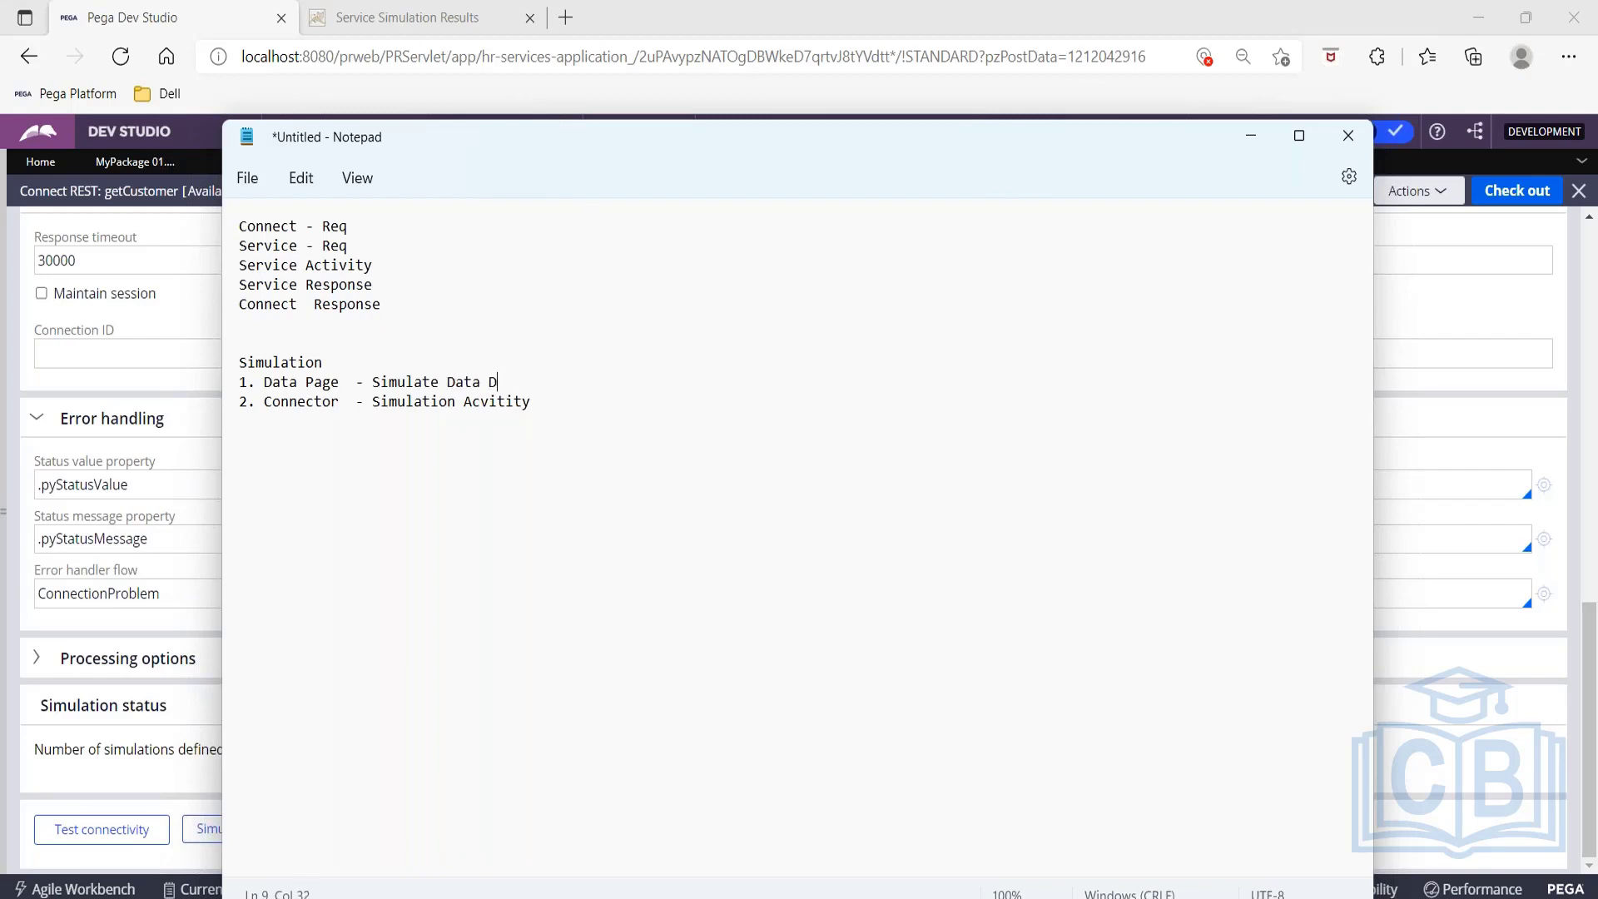
{"action": "key", "text": "BackSpace"}
{"action": "type", "text": "Source"}
{"action": "key", "text": "Return"}
{"action": "key", "text": "BackSpace"}
Start a third numbered item, "3.", below the Connector item.
{"action": "left_click", "coordinate": [554, 407]}
{"action": "key", "text": "Return"}
{"action": "type", "text": "3."}
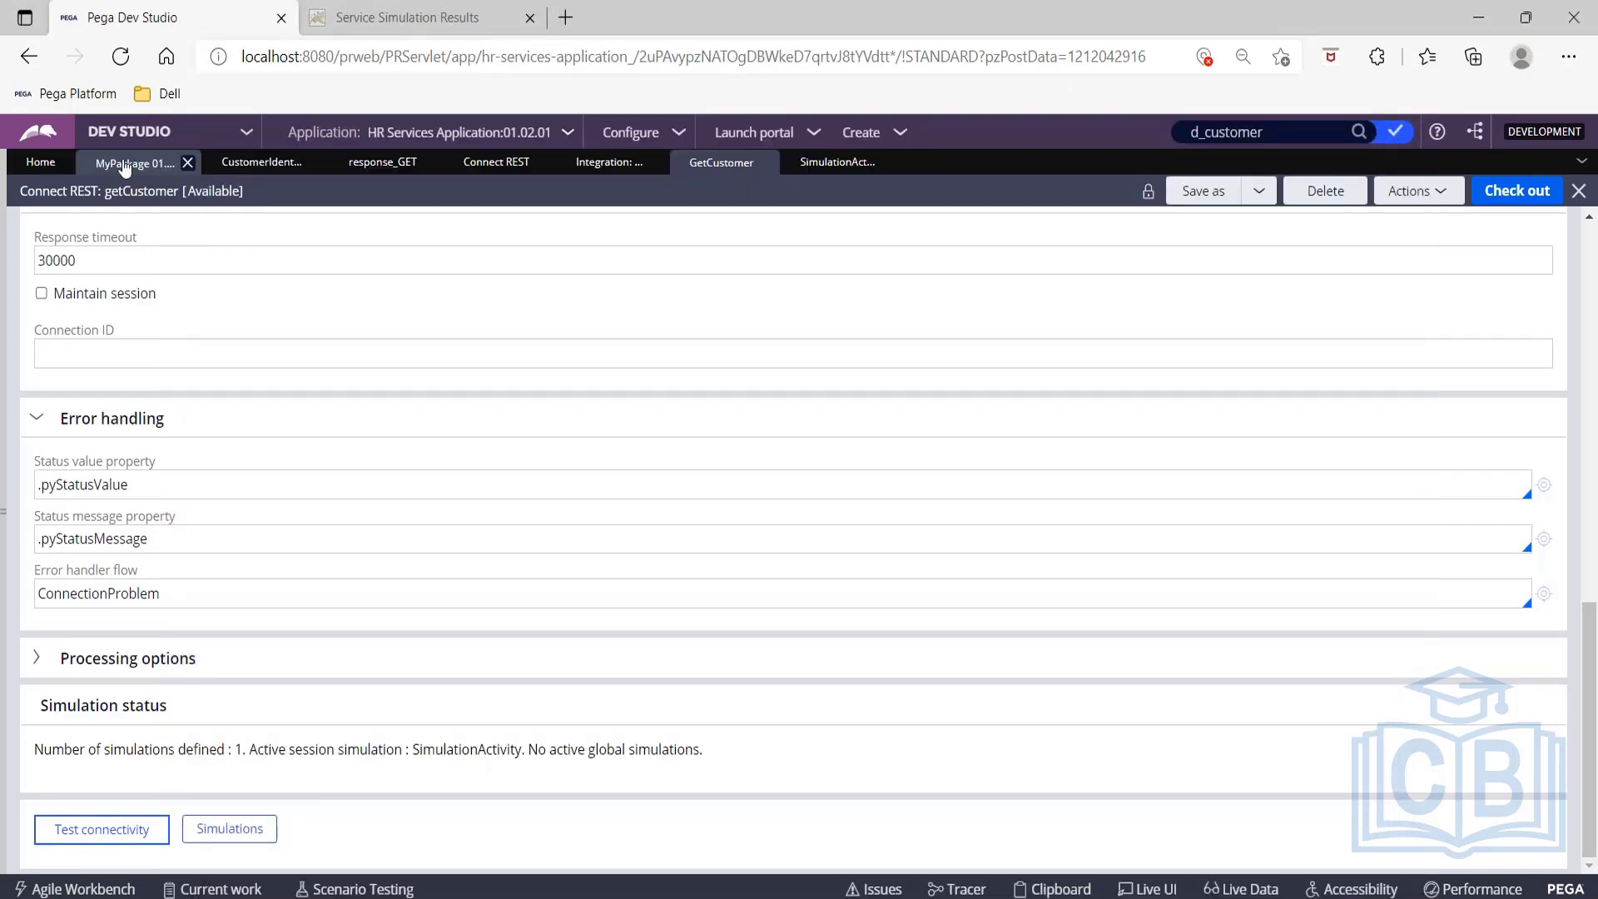
In Dev Studio, open ServiceActivity from the getCustomer REST service's GET method and compare its steps with SimulationActivity.
{"action": "left_click", "coordinate": [143, 163]}
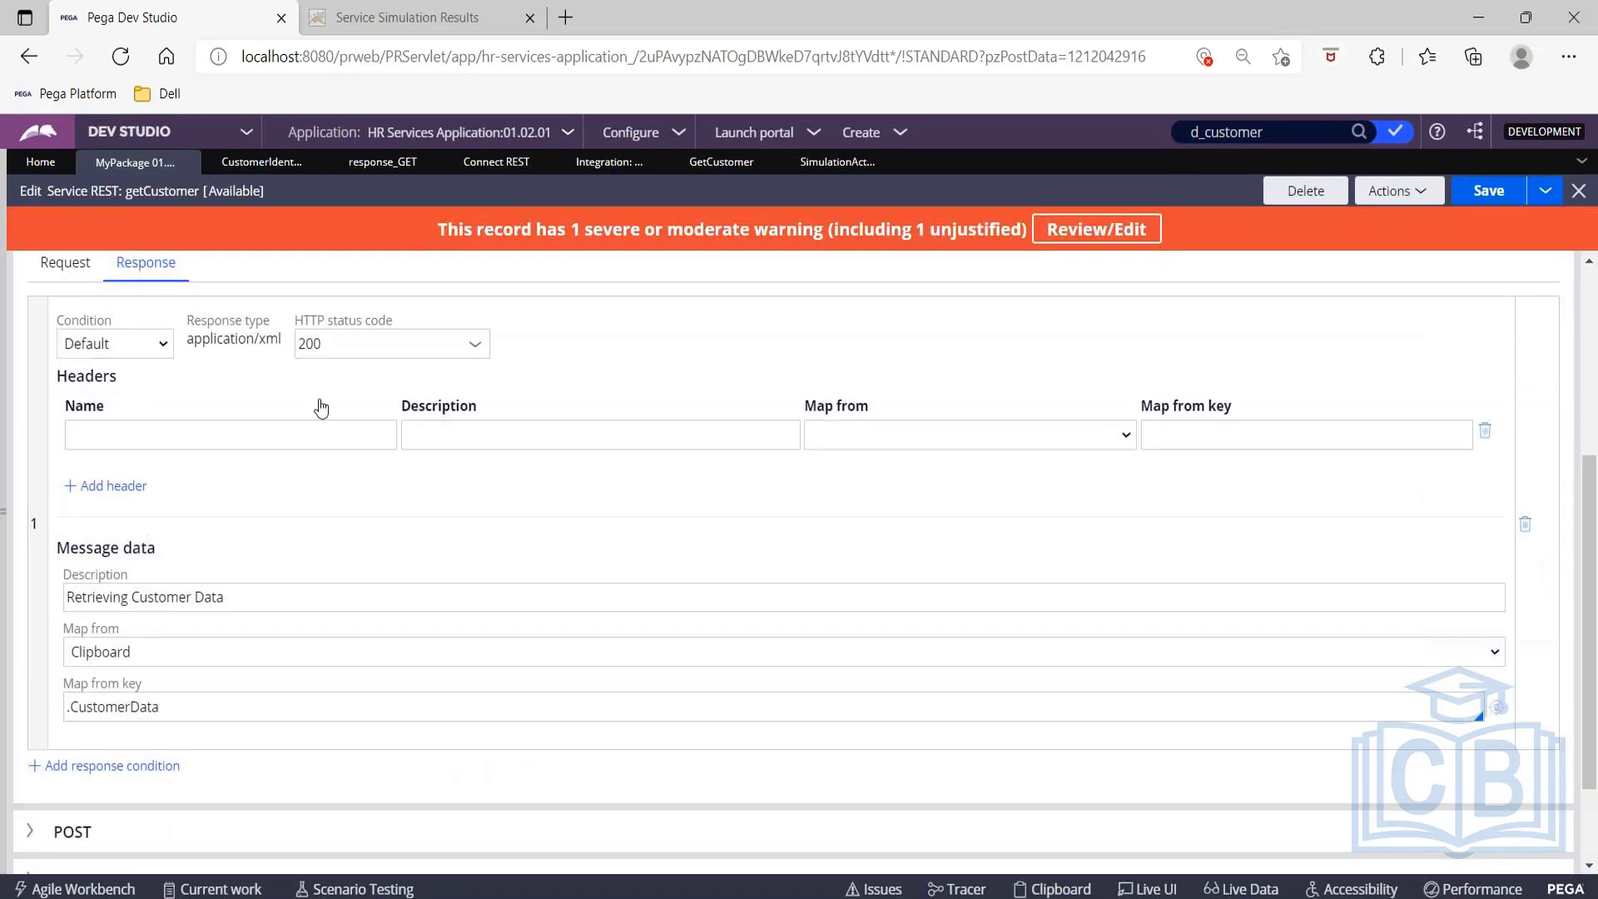
{"action": "scroll", "coordinate": [318, 407], "scroll_direction": "up", "scroll_amount": 5}
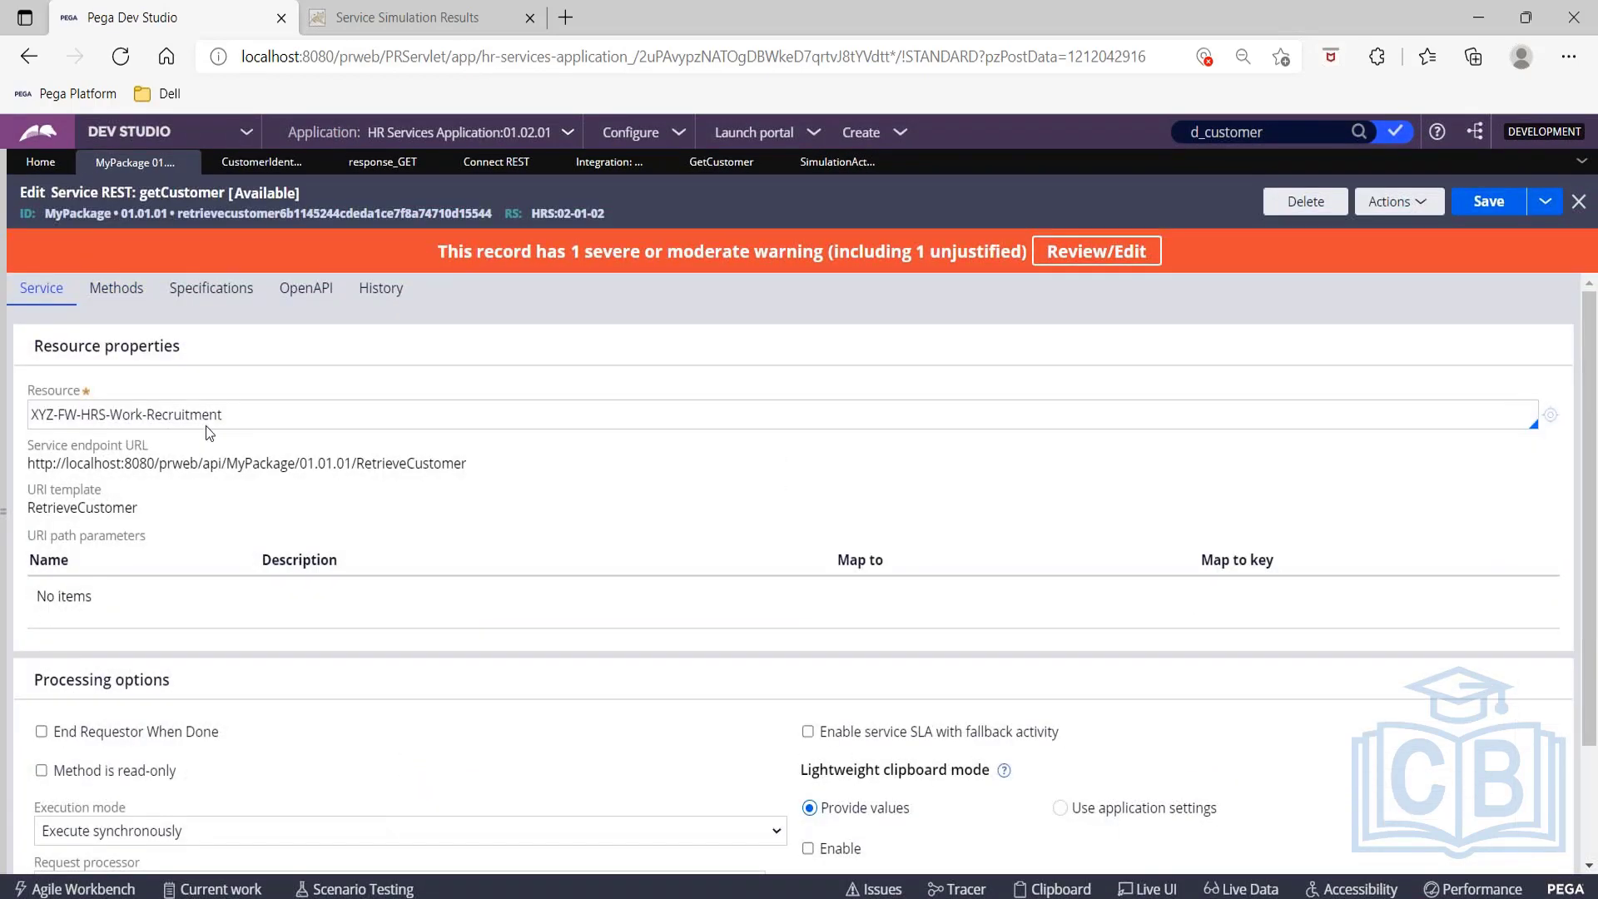
{"action": "left_click", "coordinate": [117, 288]}
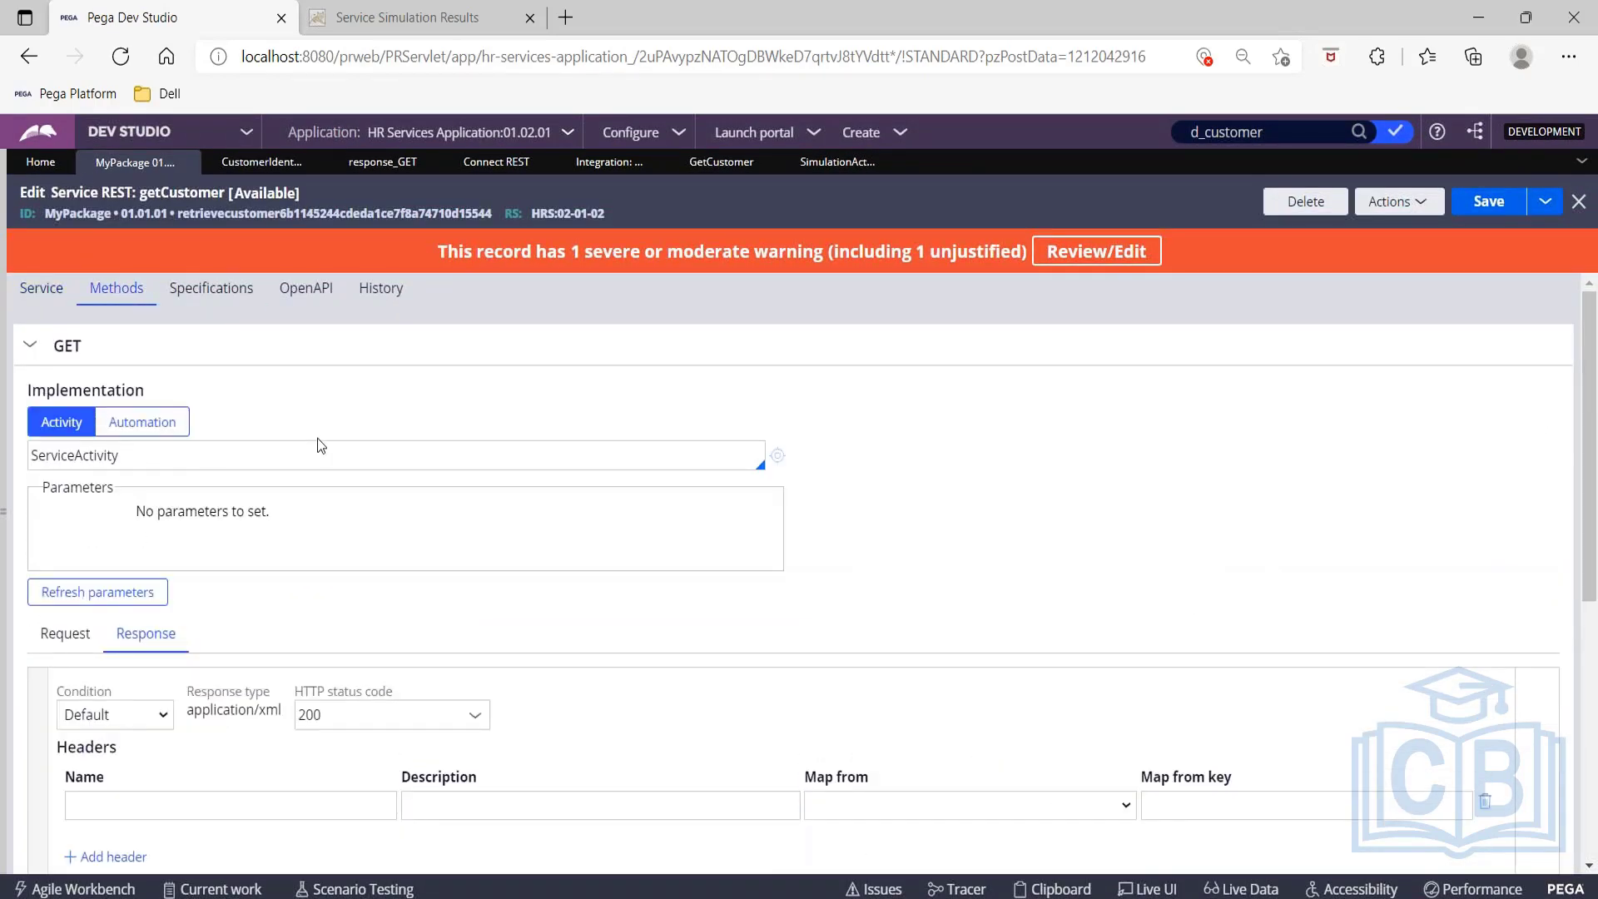
{"action": "left_click", "coordinate": [777, 456]}
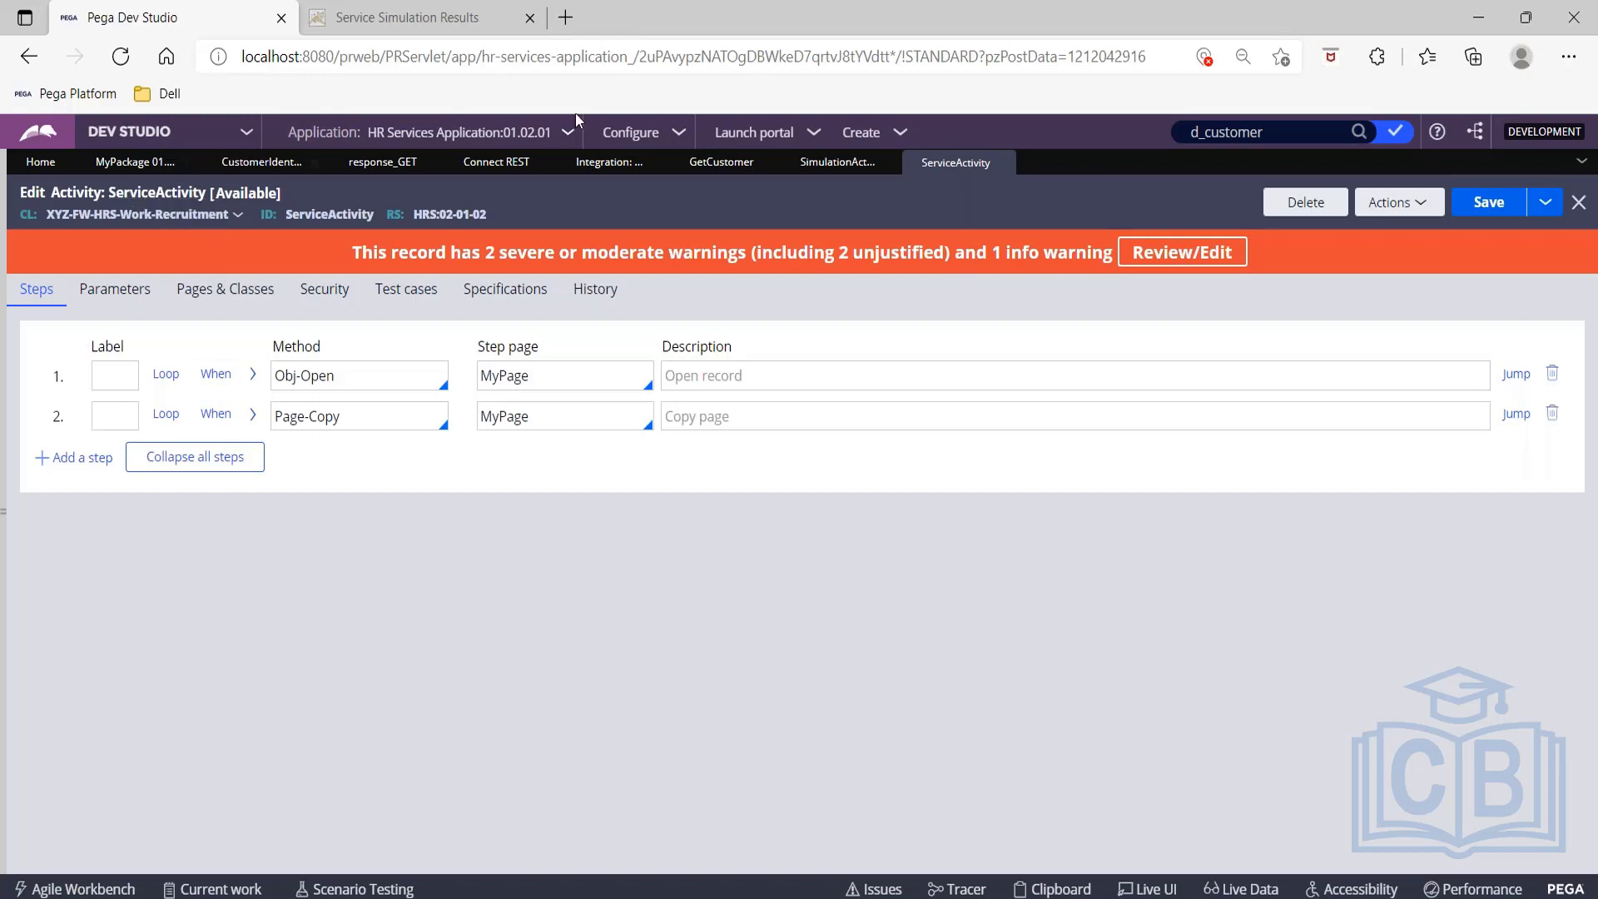
{"action": "left_click", "coordinate": [852, 170]}
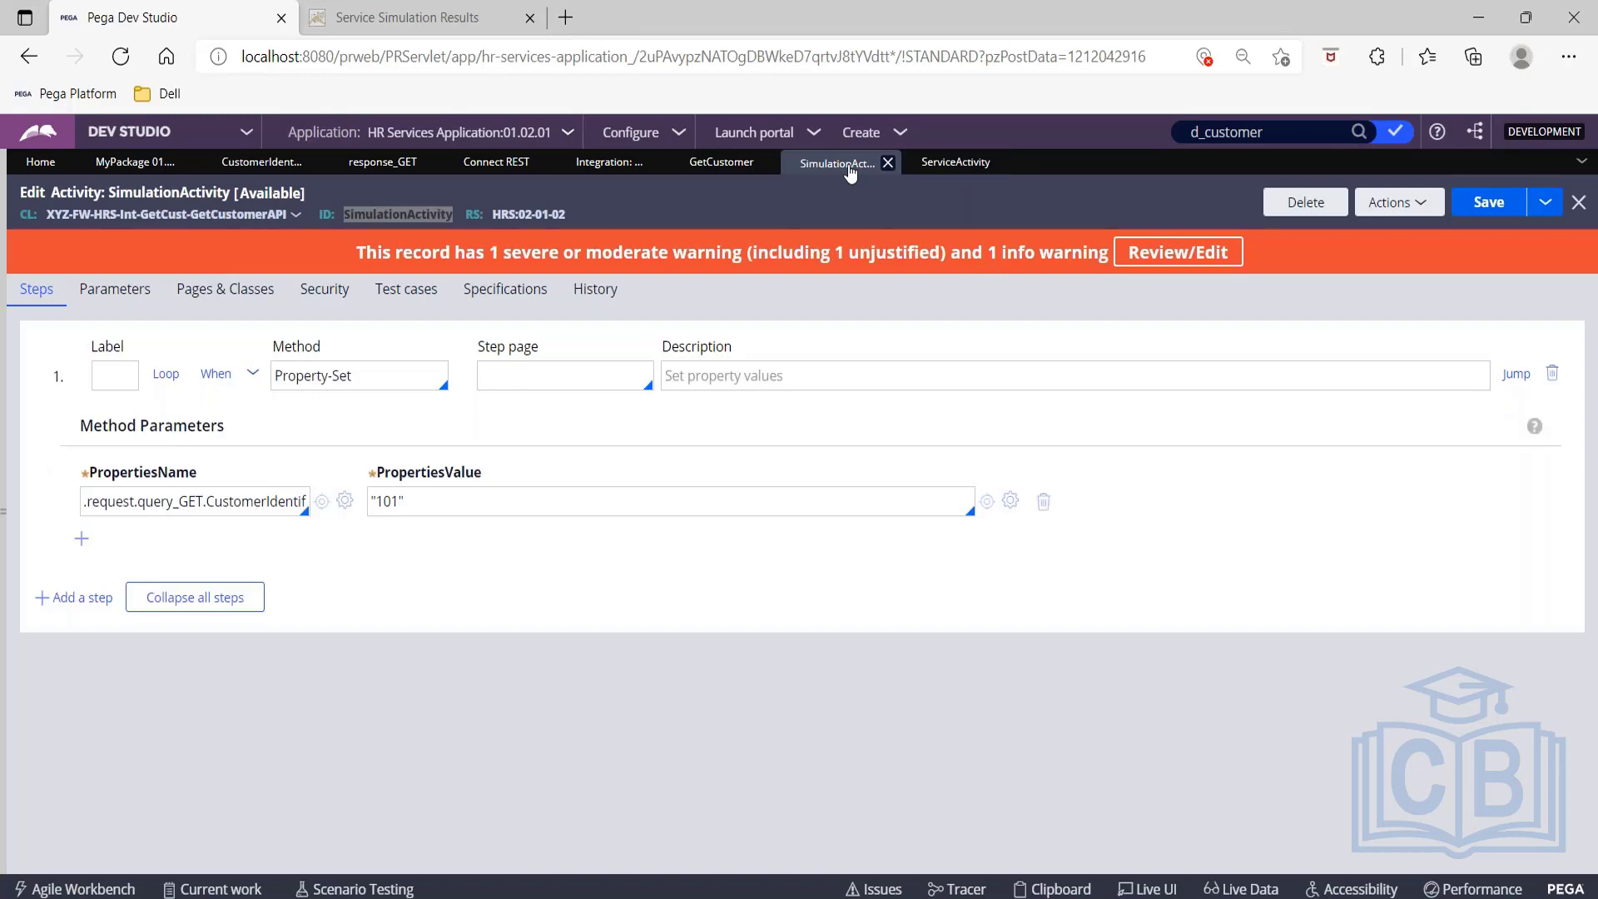
{"action": "left_click", "coordinate": [932, 171]}
{"action": "left_click", "coordinate": [832, 163]}
Complete the third Notepad item as "Service Activity - Simulation" and return to SimulationActivity in Dev Studio.
{"action": "key", "text": "alt+Tab"}
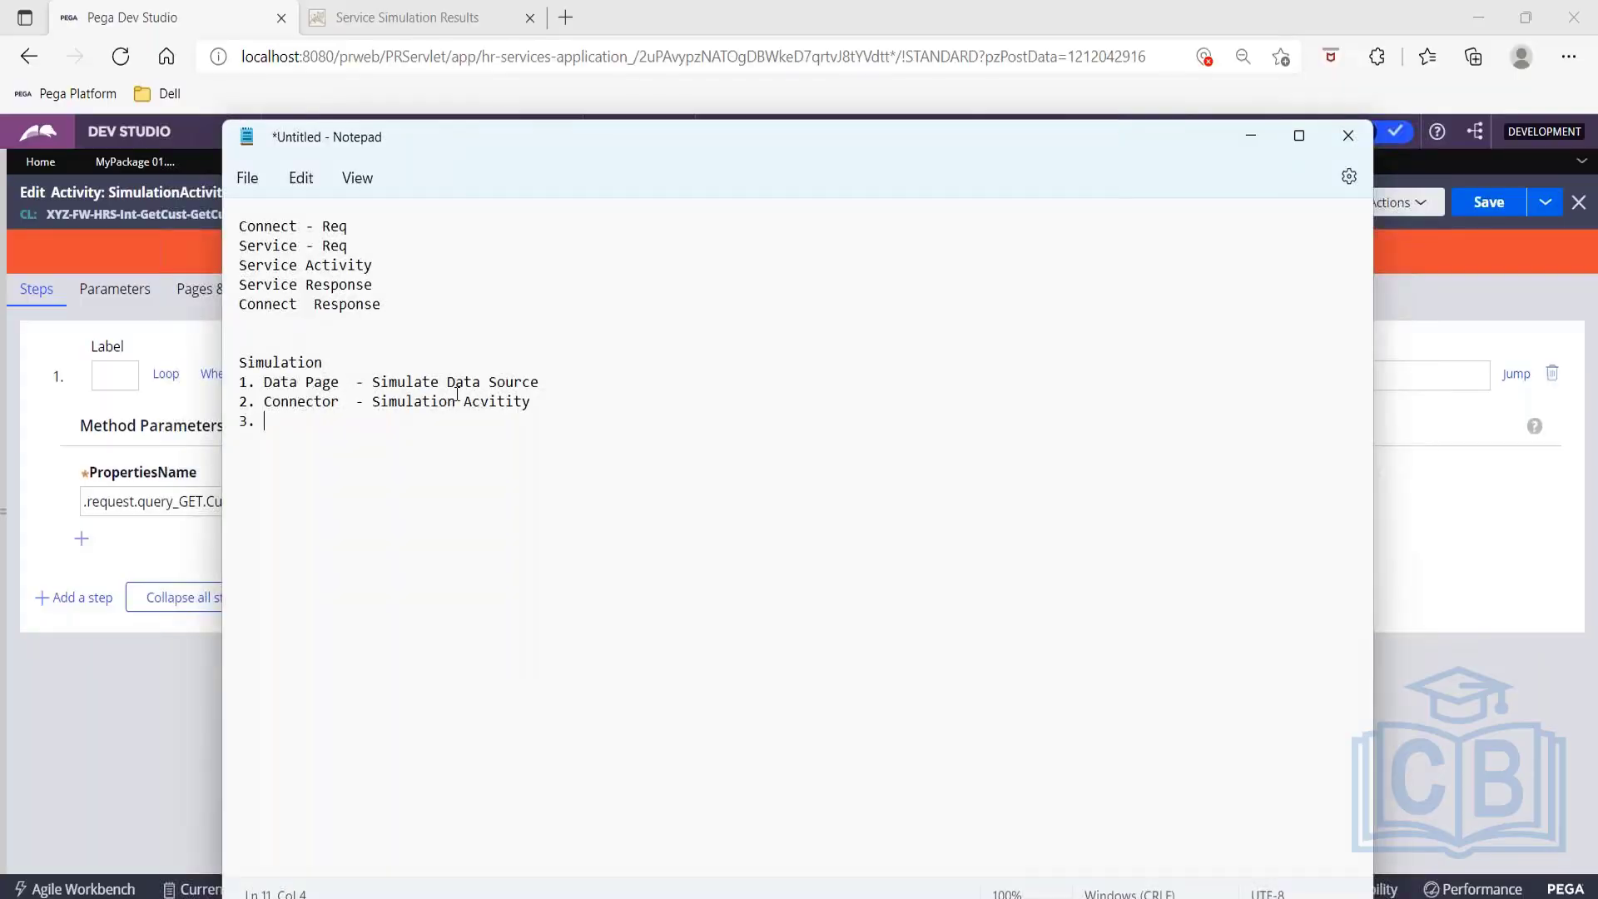
{"action": "type", "text": "Service Activity - Simulation"}
{"action": "key", "text": "Return"}
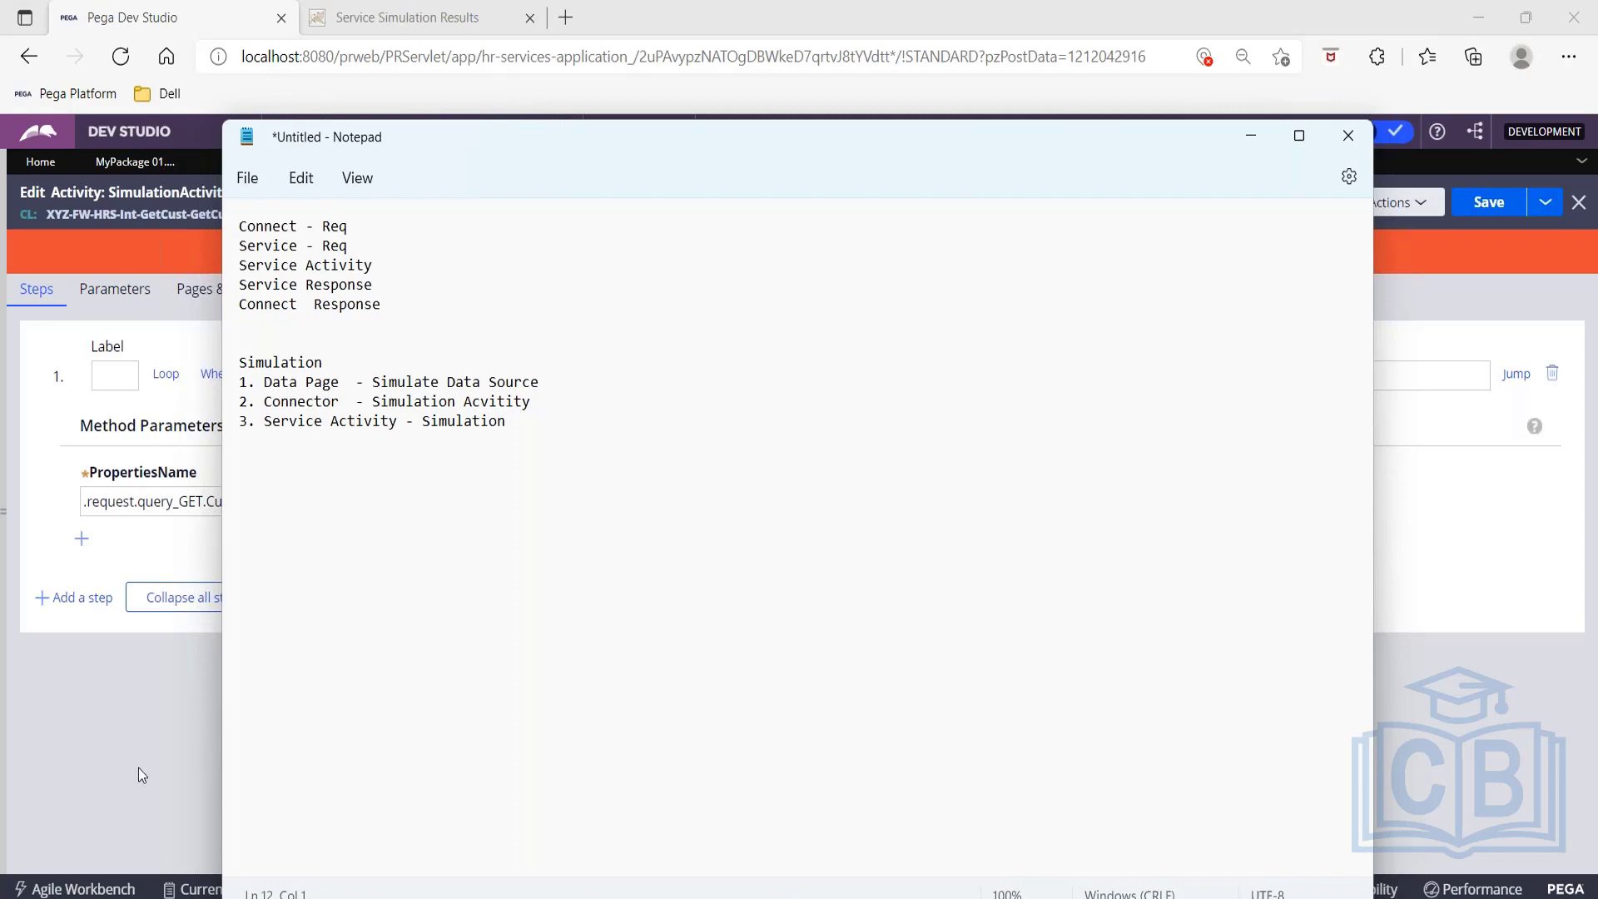
{"action": "left_click", "coordinate": [82, 780]}
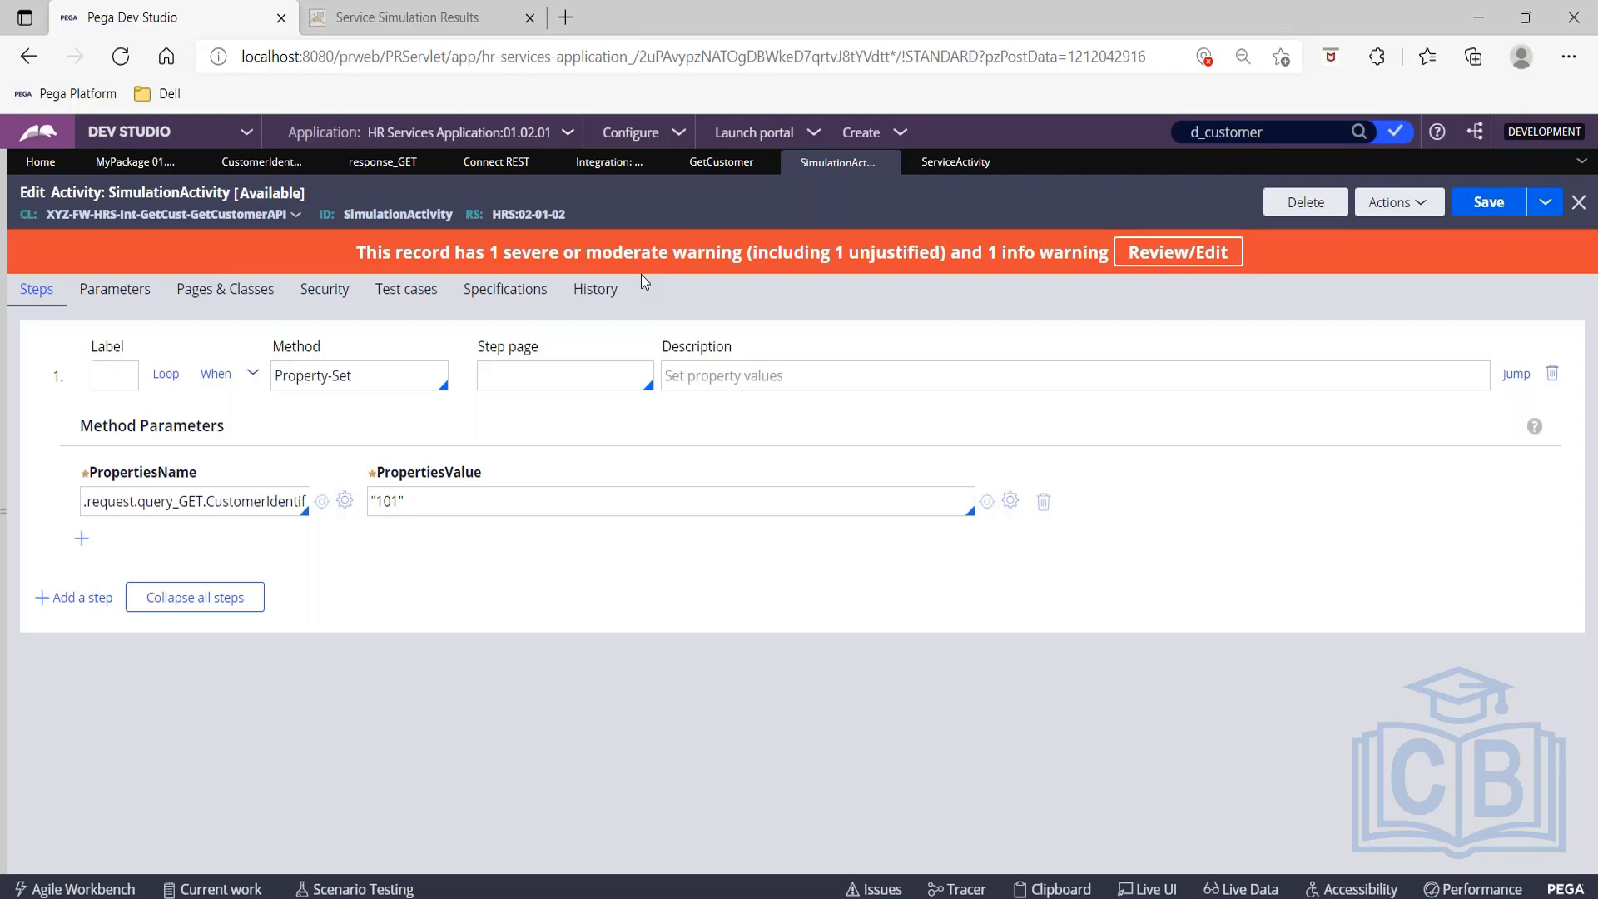
{"action": "left_click", "coordinate": [622, 9]}
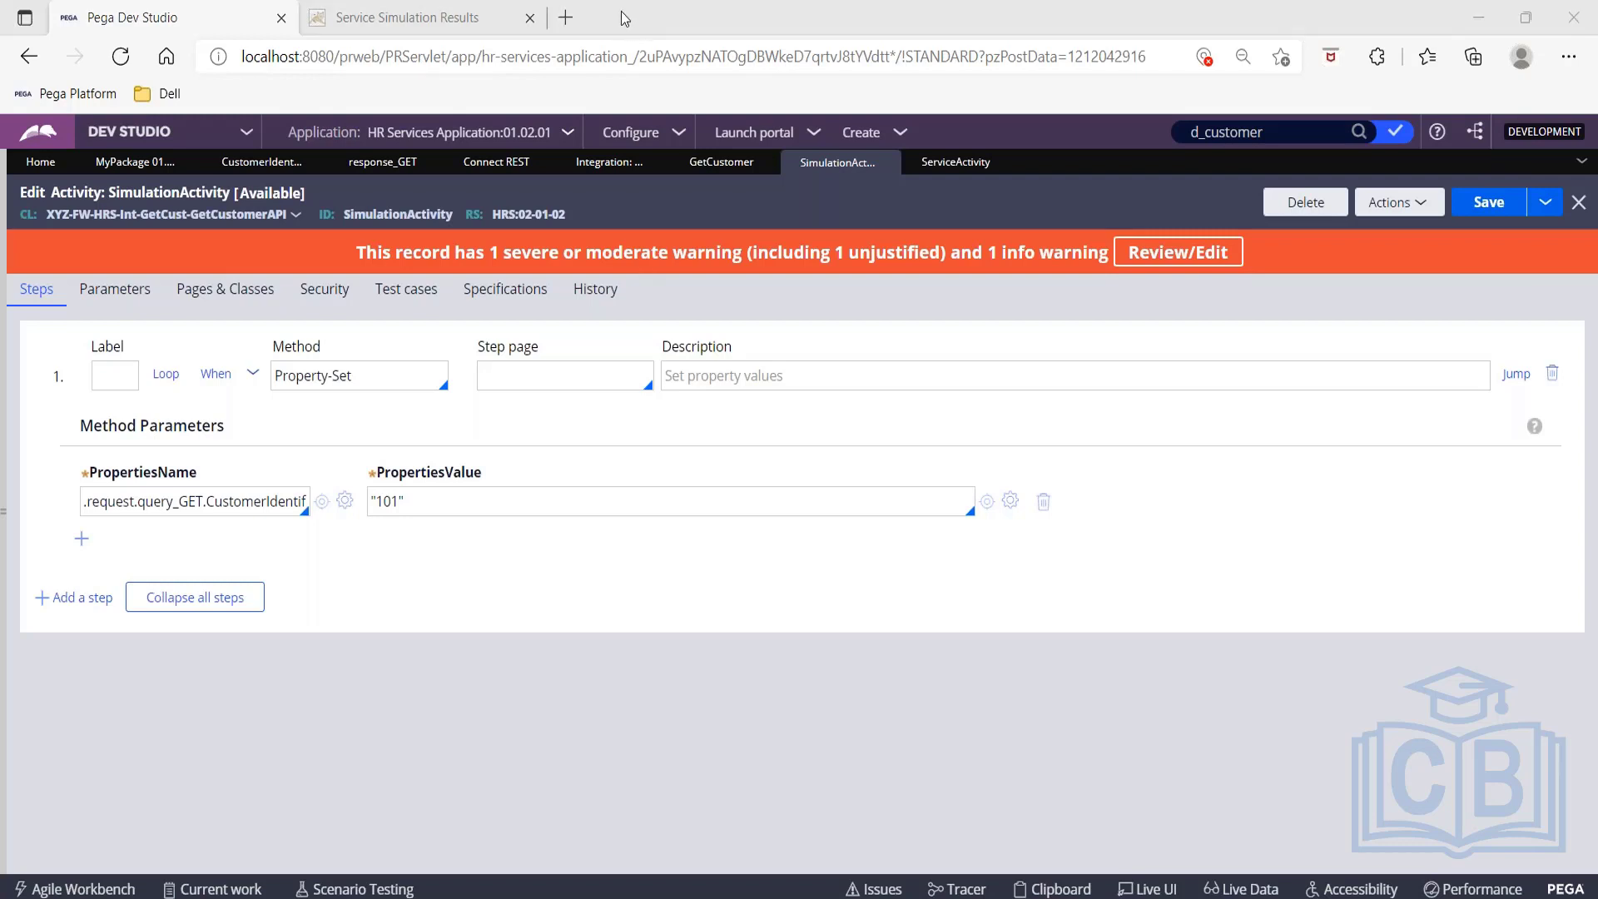